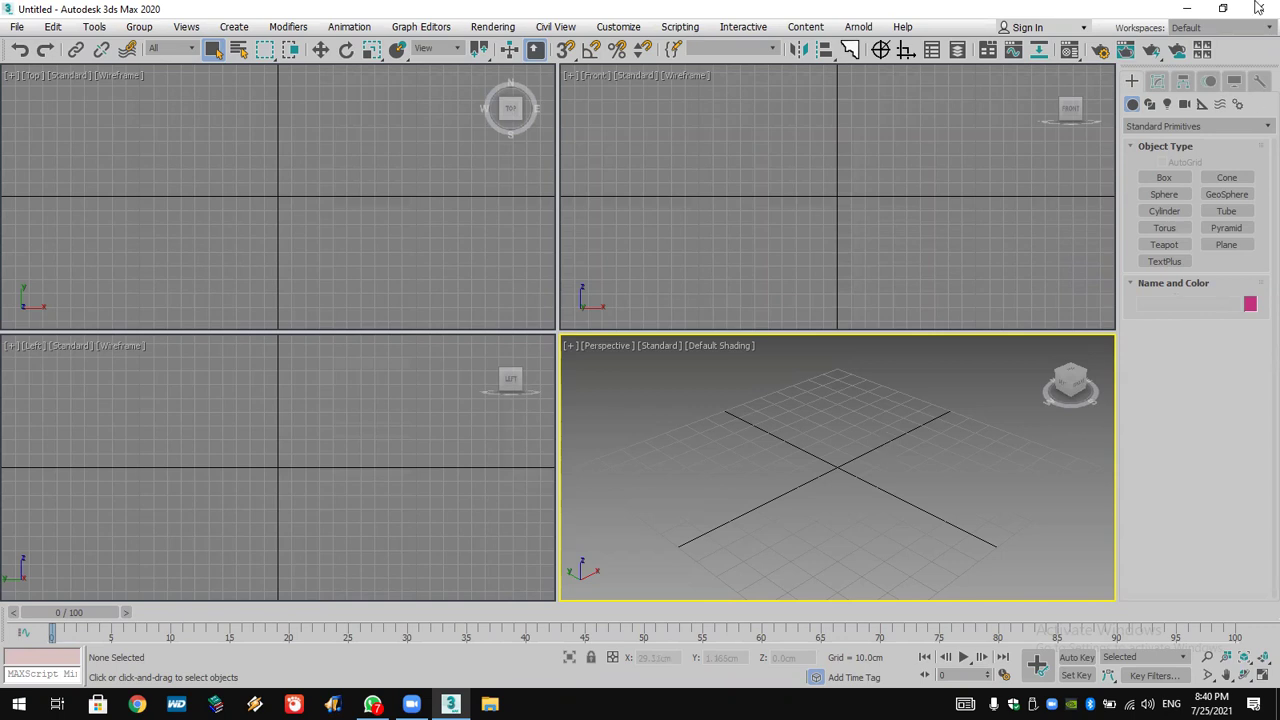
- Create a cone at the grid's center in the Perspective view, base radius about 53 cm, top radius 0 and height about 58 cm
{"action": "left_click", "coordinate": [1227, 177]}
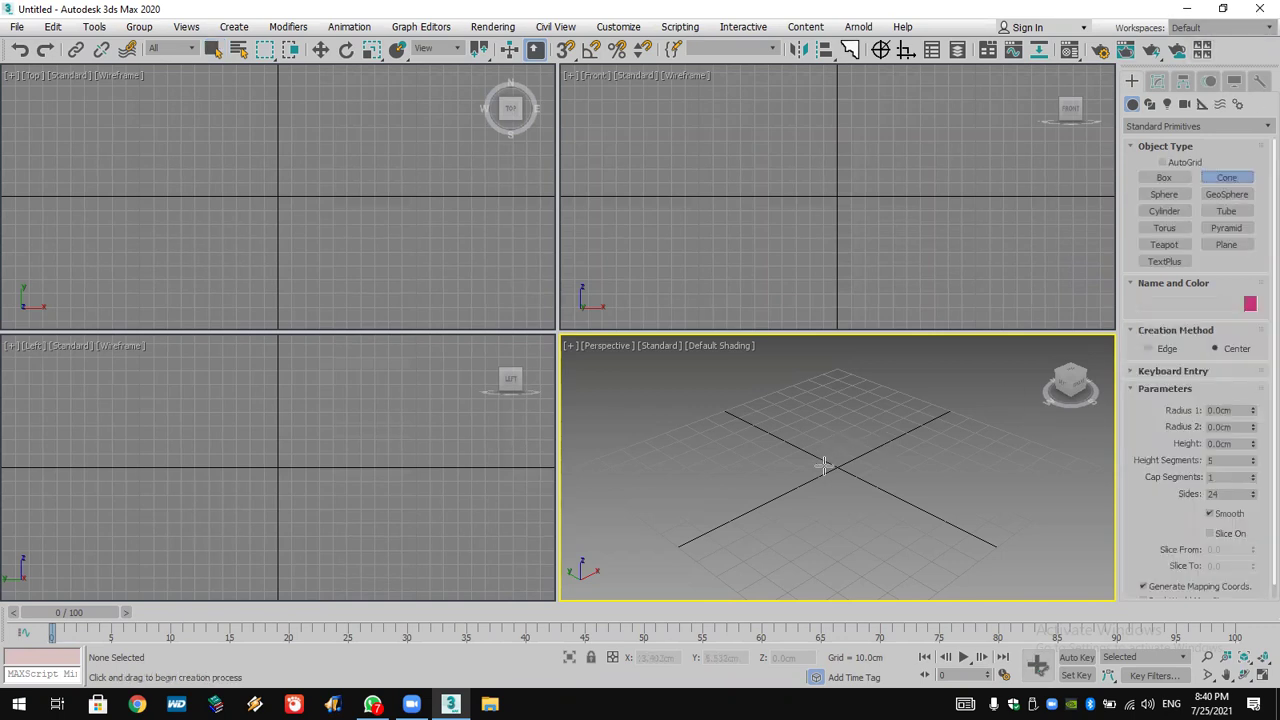
{"action": "left_click_drag", "start_coordinate": [837, 469], "coordinate": [950, 495]}
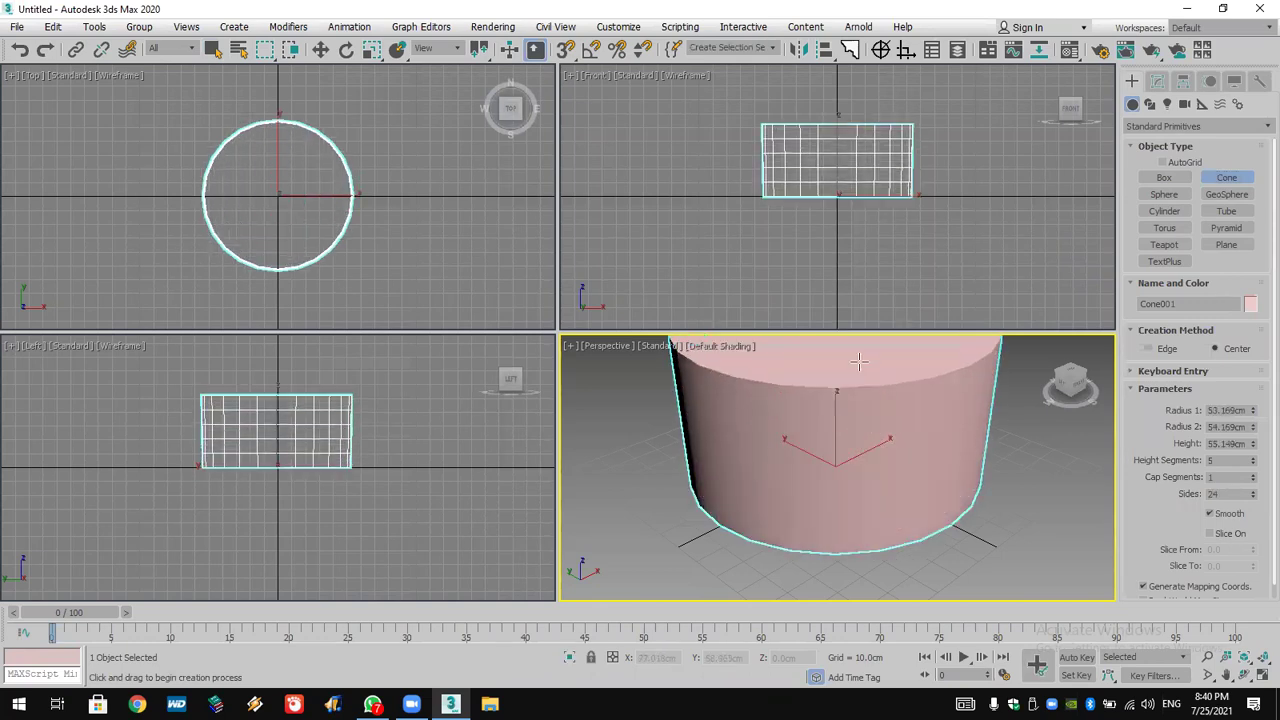
{"action": "left_click", "coordinate": [870, 390]}
{"action": "left_click", "coordinate": [840, 560]}
{"action": "middle_click_drag", "start_coordinate": [884, 482], "coordinate": [877, 514]}
- Apply a Lattice modifier to the cone
{"action": "left_click", "coordinate": [1155, 80]}
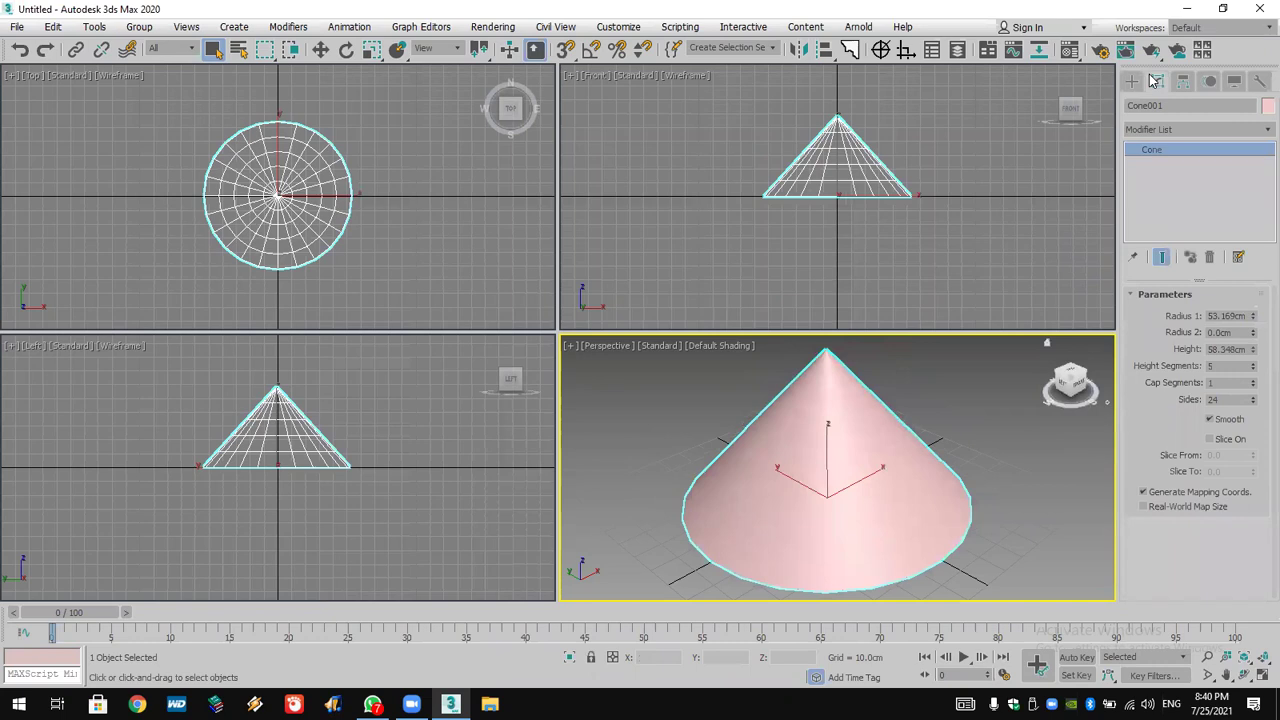
{"action": "left_click", "coordinate": [1181, 135]}
{"action": "scroll", "coordinate": [1183, 300], "scroll_direction": "down", "scroll_amount": 10}
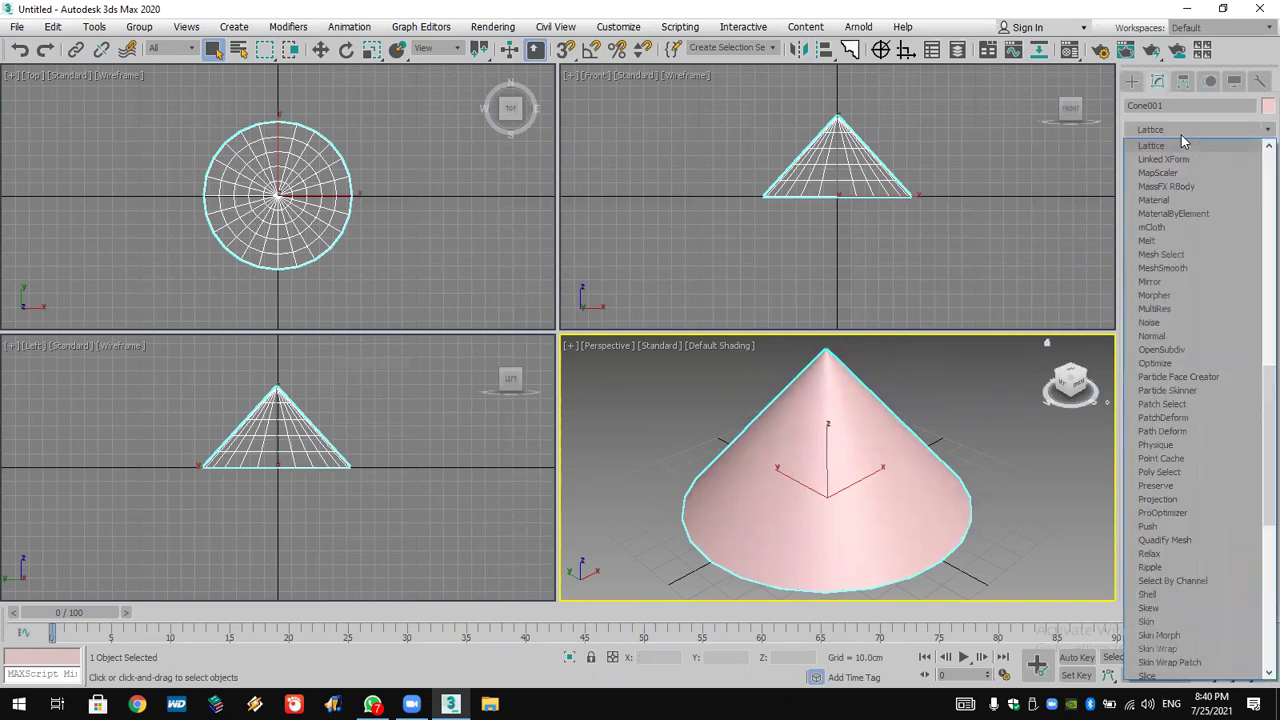
{"action": "left_click", "coordinate": [1181, 146]}
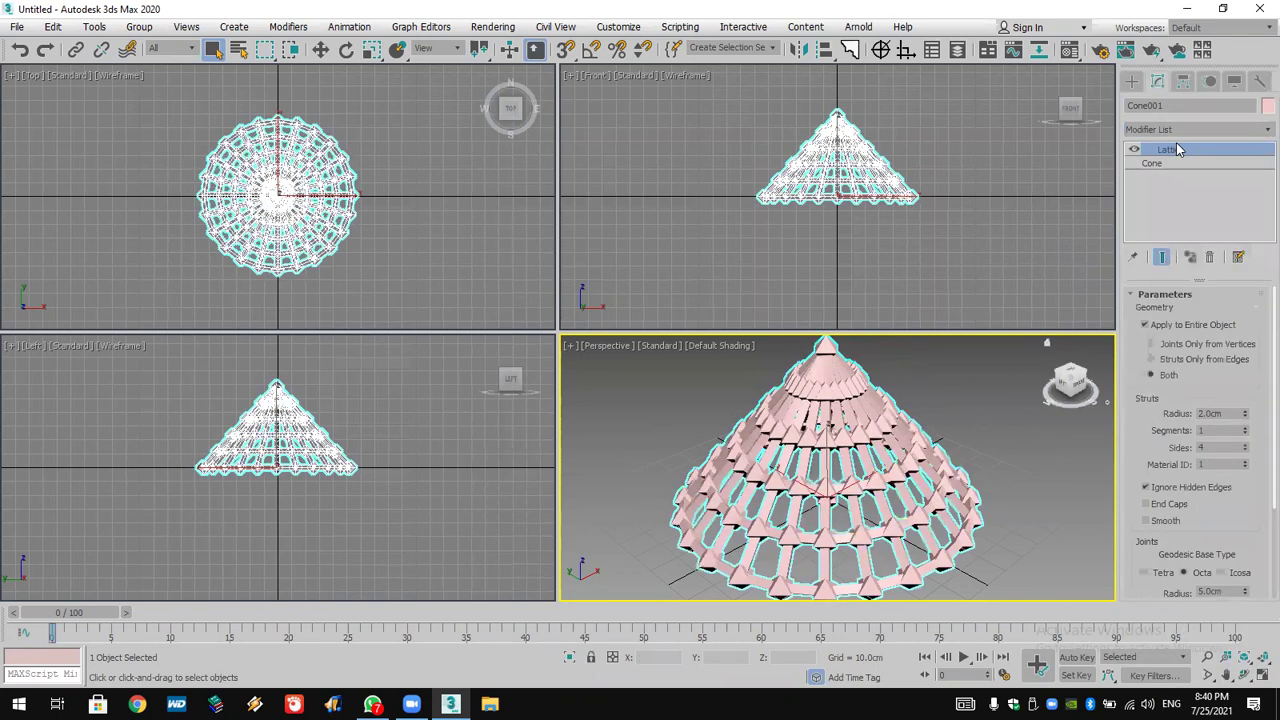
{"action": "scroll", "coordinate": [820, 478], "scroll_direction": "down", "scroll_amount": 5}
{"action": "scroll", "coordinate": [820, 478], "scroll_direction": "up", "scroll_amount": 6}
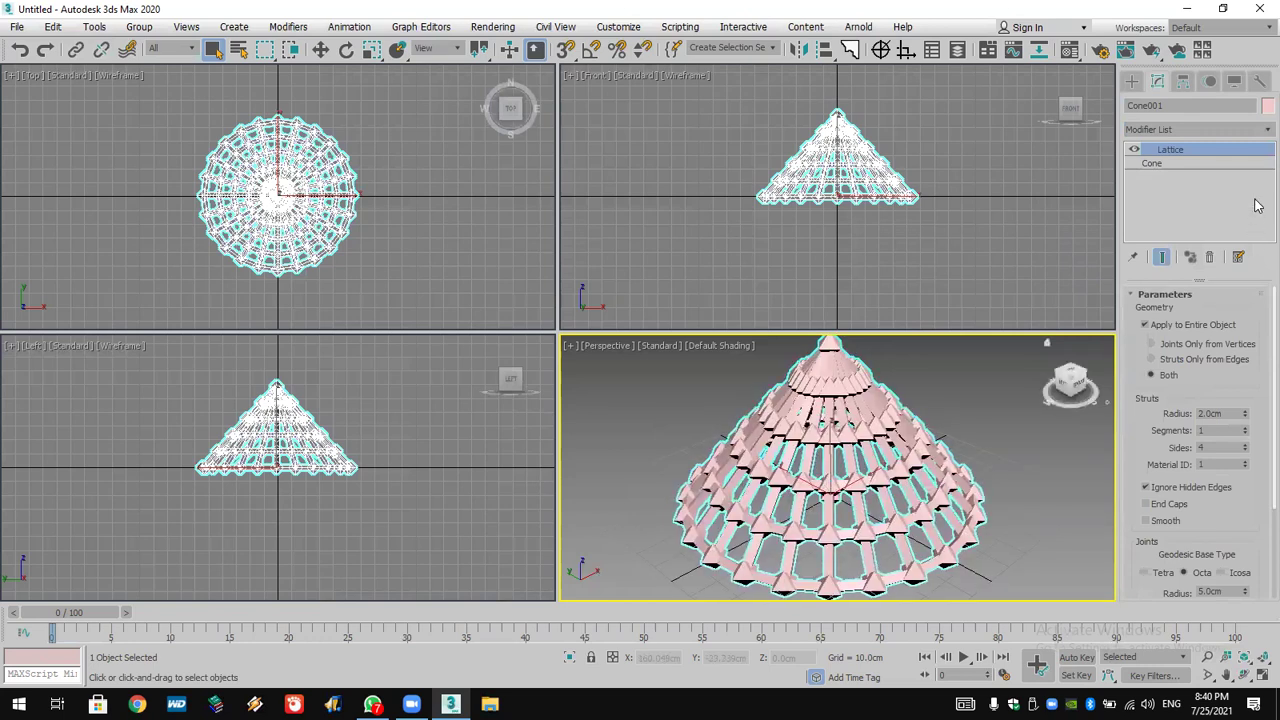
- Set the cone's number of sides to 8 in its base parameters beneath the Lattice modifier
{"action": "left_click", "coordinate": [1222, 166]}
{"action": "double_click", "coordinate": [1215, 399]}
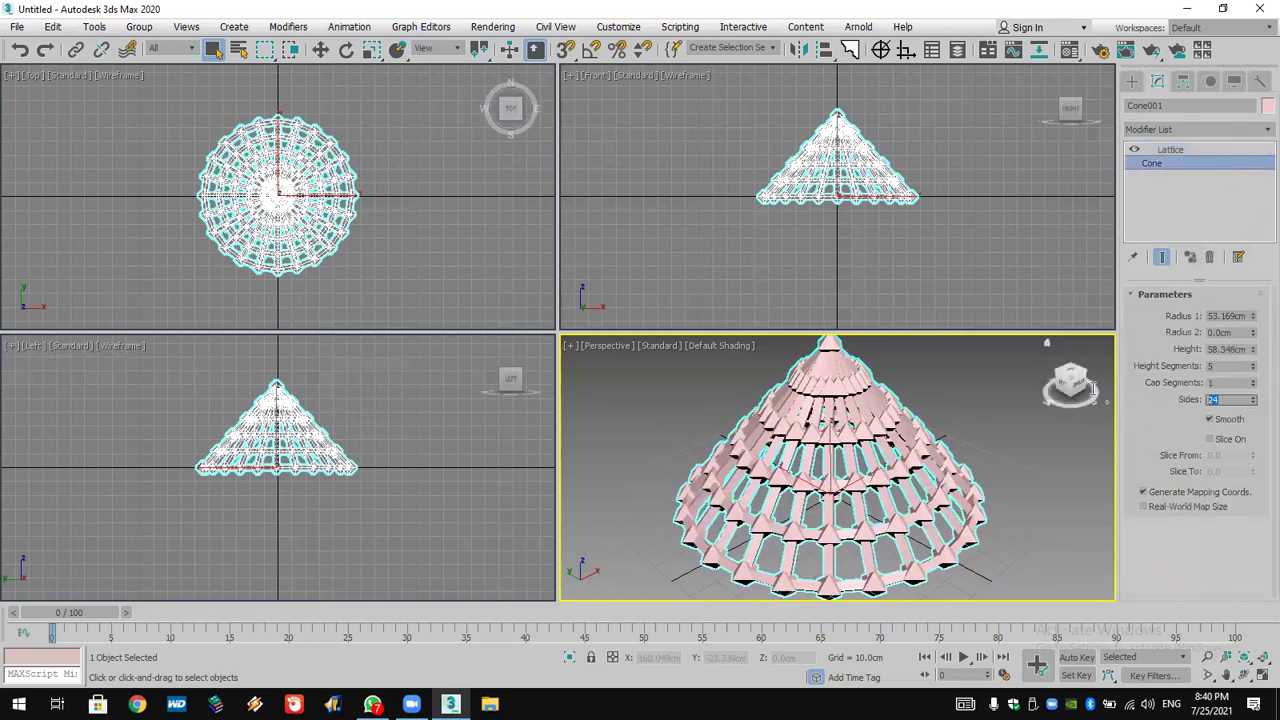
{"action": "type", "text": "8"}
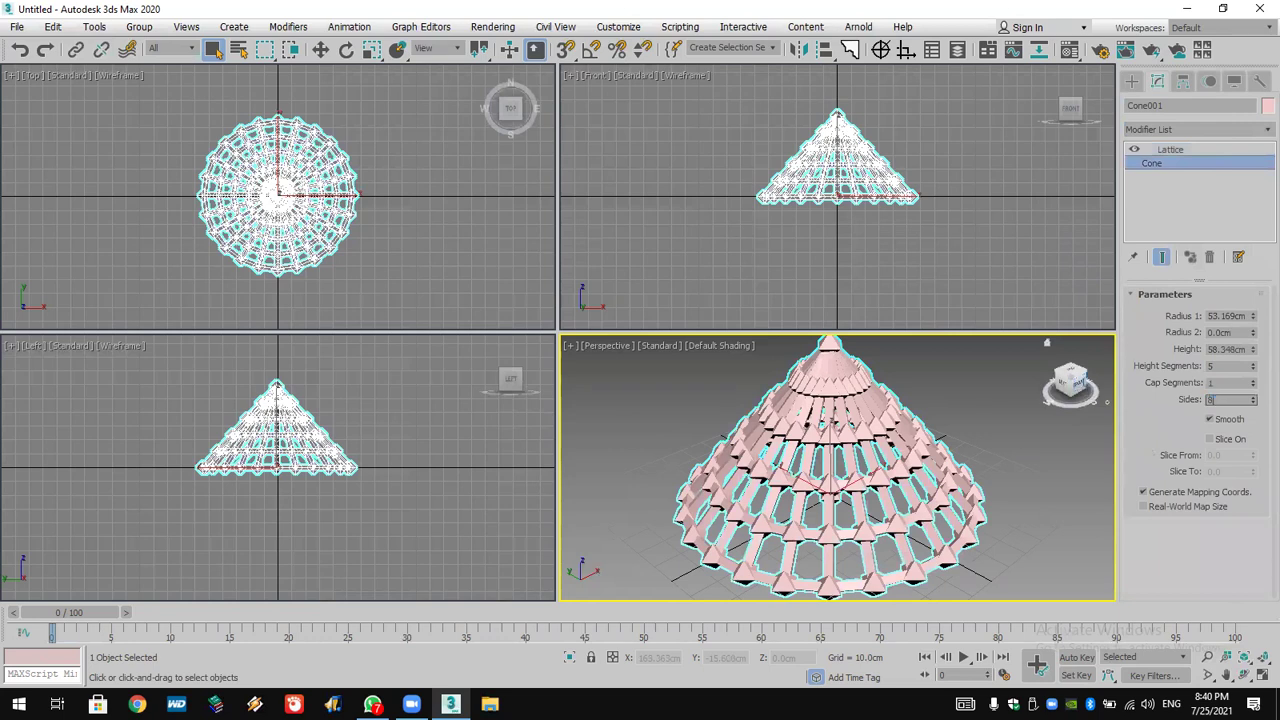
{"action": "key", "text": "Return"}
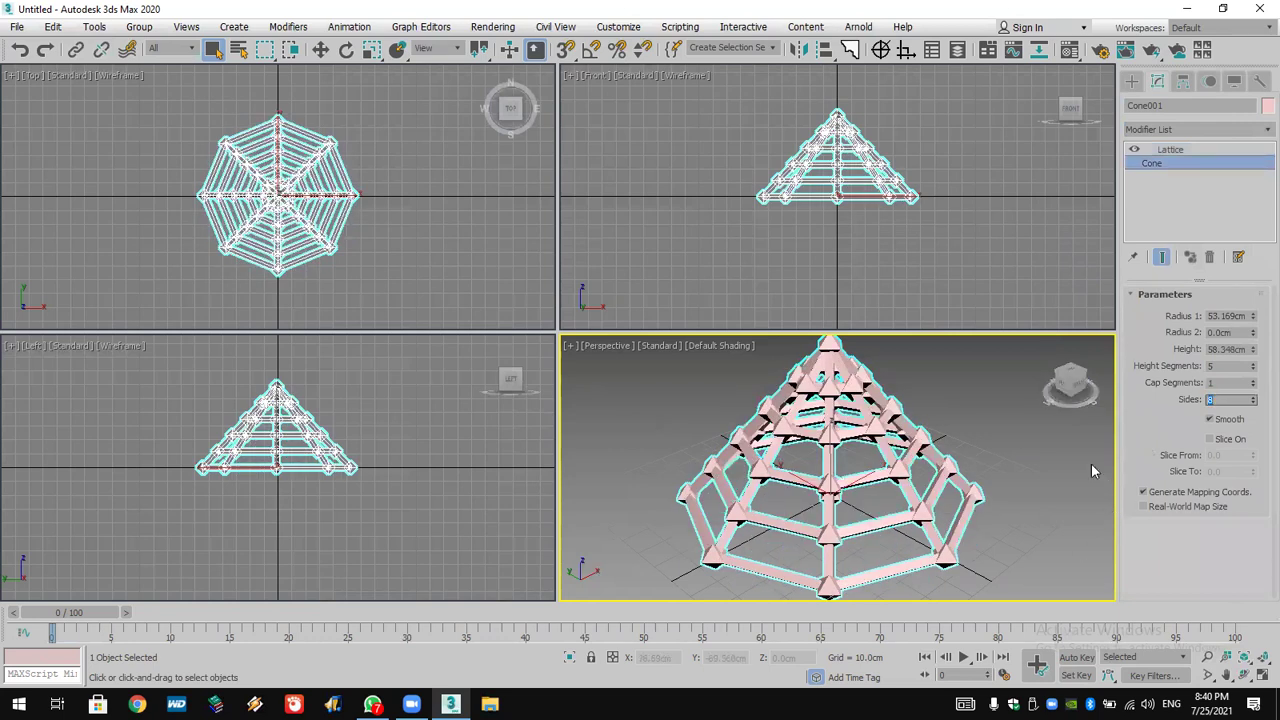
- Raise the cone's height segments to 16
{"action": "scroll", "coordinate": [862, 468], "scroll_direction": "down", "scroll_amount": 3}
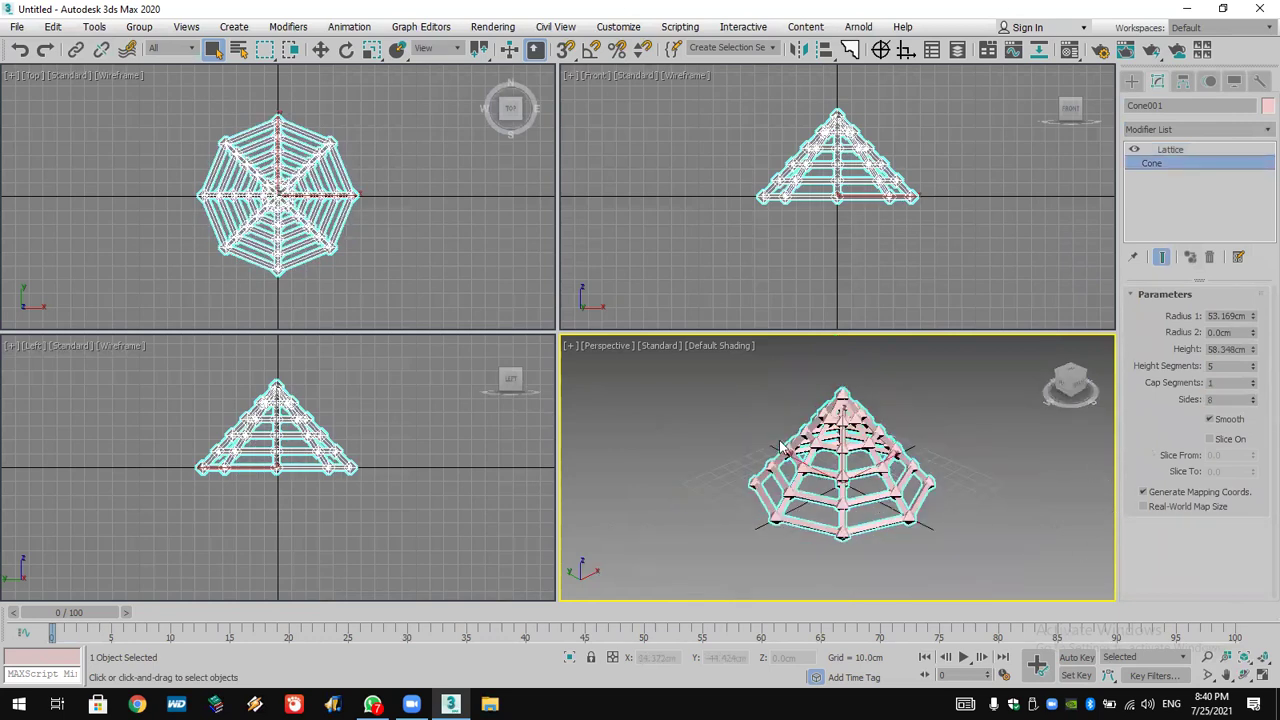
{"action": "scroll", "coordinate": [780, 447], "scroll_direction": "up", "scroll_amount": 6}
{"action": "scroll", "coordinate": [740, 428], "scroll_direction": "down", "scroll_amount": 4}
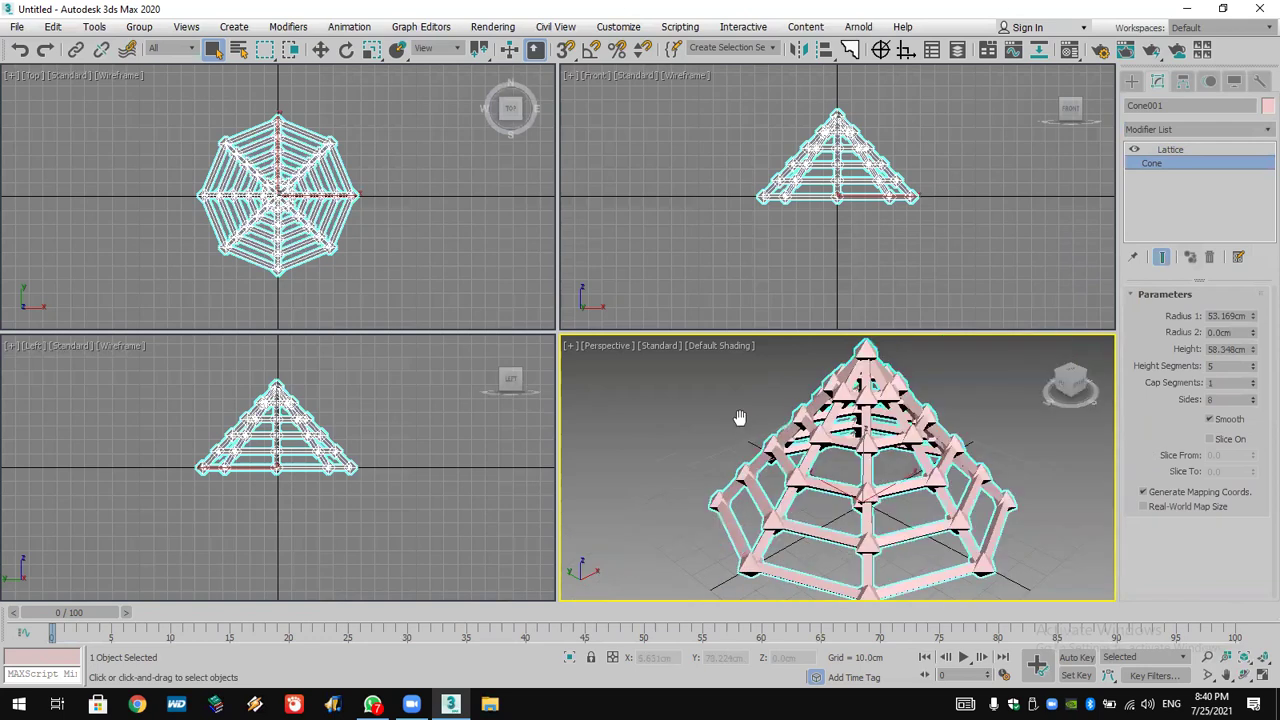
{"action": "left_click", "coordinate": [1255, 658]}
{"action": "left_click", "coordinate": [1249, 676]}
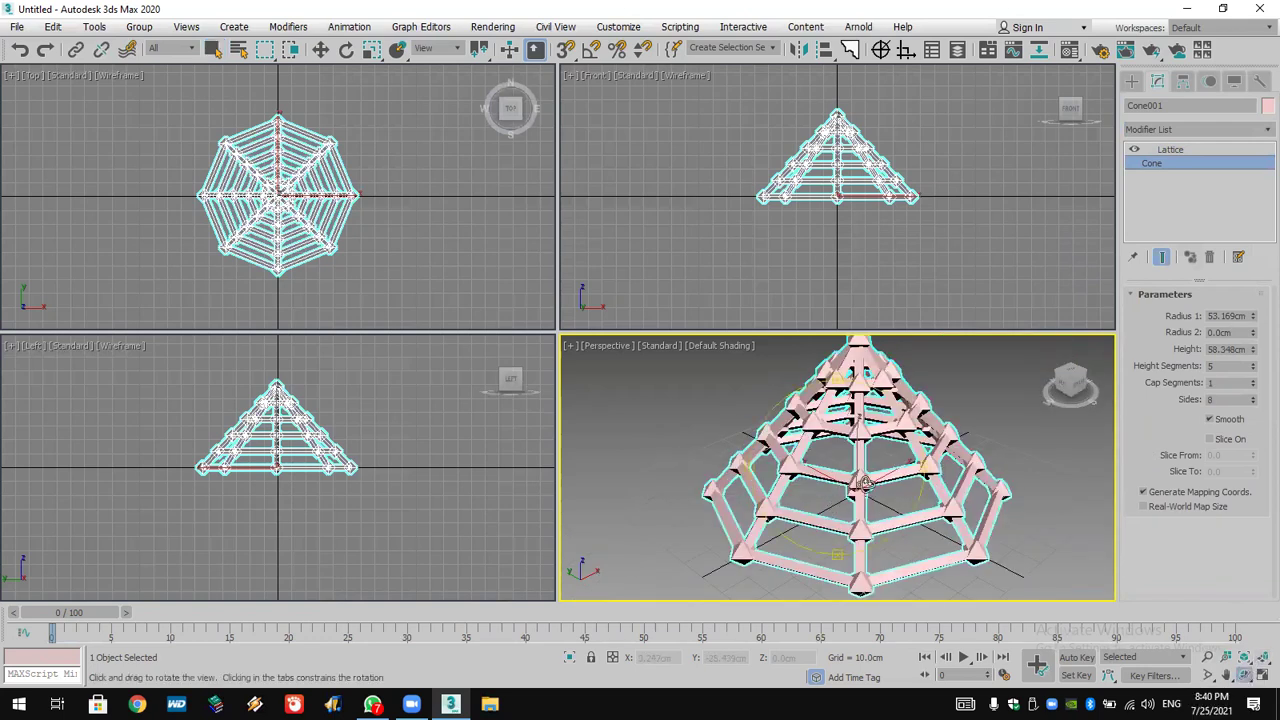
{"action": "left_click_drag", "start_coordinate": [865, 462], "coordinate": [867, 456]}
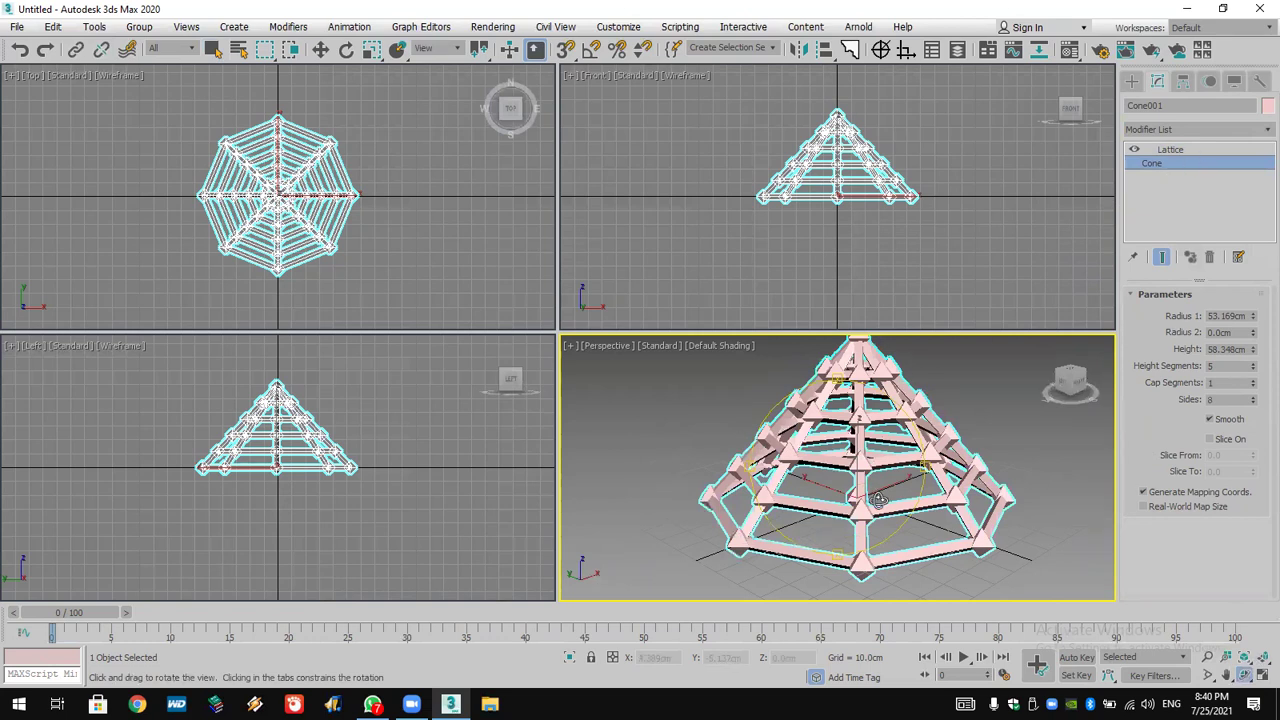
{"action": "left_click", "coordinate": [1254, 363]}
{"action": "left_click", "coordinate": [1254, 363]}
{"action": "left_click", "coordinate": [1254, 363]}
{"action": "left_click", "coordinate": [1254, 363]}
{"action": "left_click", "coordinate": [1254, 364]}
{"action": "left_click", "coordinate": [1254, 364]}
{"action": "left_click", "coordinate": [1254, 364]}
{"action": "left_click", "coordinate": [1254, 364]}
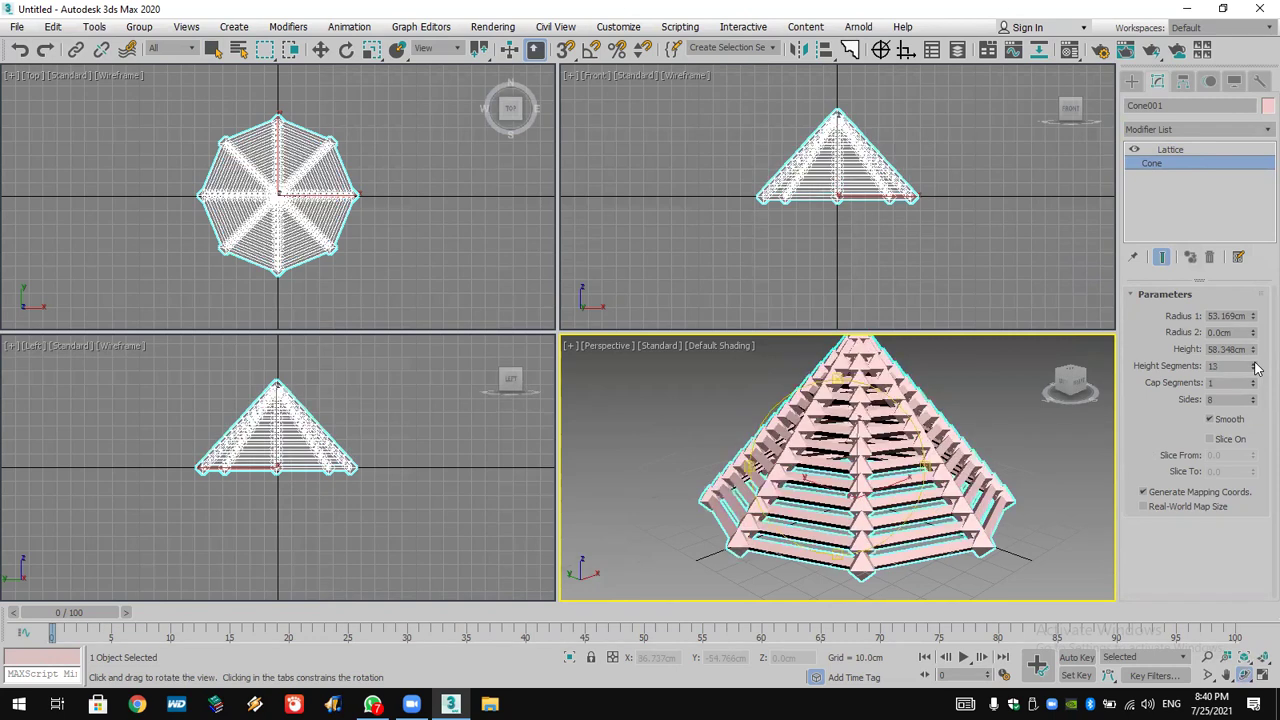
{"action": "left_click", "coordinate": [1254, 364]}
{"action": "left_click", "coordinate": [1254, 364]}
{"action": "left_click", "coordinate": [1254, 364]}
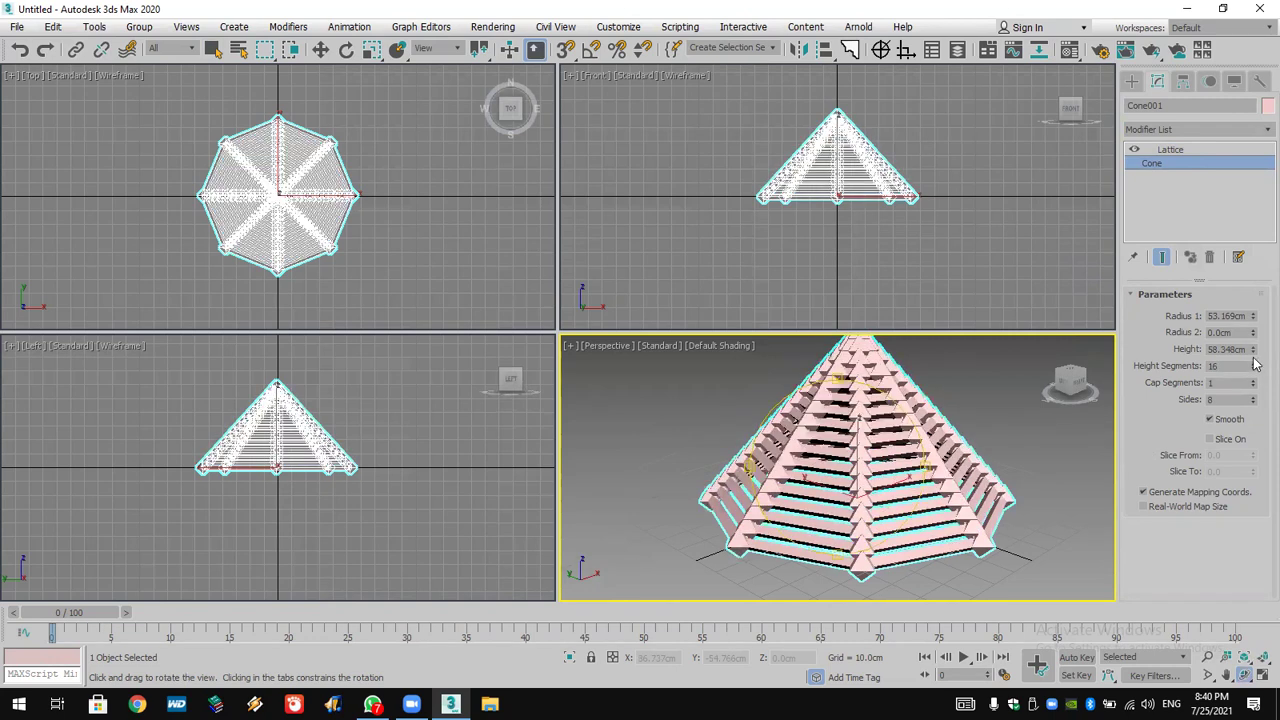
- Reset the scene without saving the cone
{"action": "left_click", "coordinate": [17, 28]}
{"action": "left_click", "coordinate": [32, 74]}
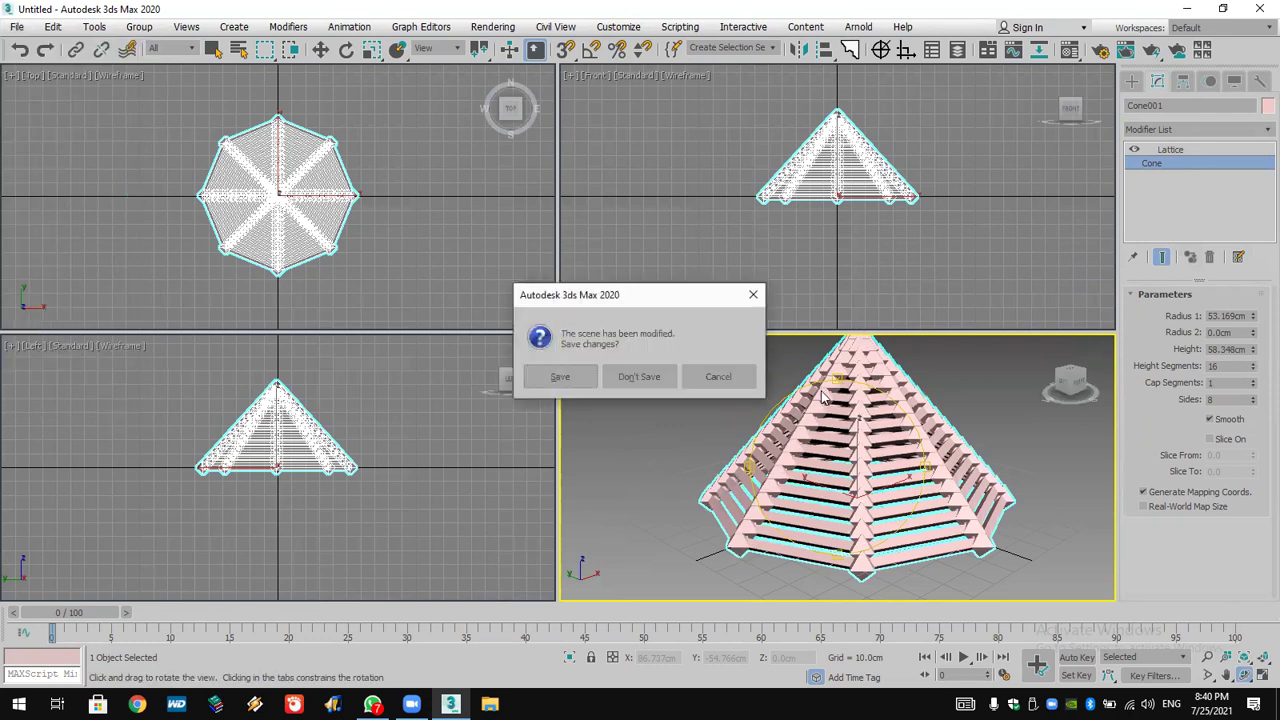
{"action": "left_click", "coordinate": [640, 378]}
{"action": "left_click", "coordinate": [586, 378]}
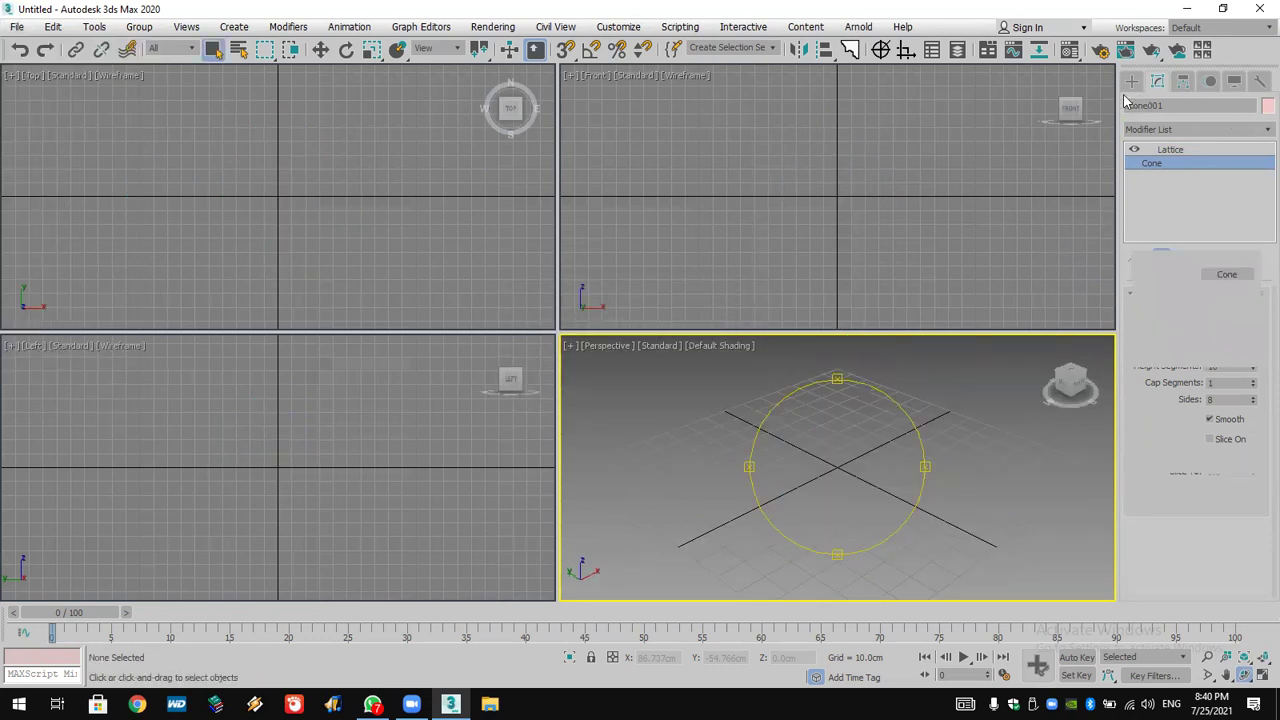
- Create a box in the Perspective view about 56 cm long, 87 cm wide and 54 cm high
{"action": "left_click", "coordinate": [1164, 177]}
{"action": "mouse_move", "coordinate": [891, 417]}
{"action": "left_mouse_down"}
{"action": "mouse_move", "coordinate": [830, 550]}
{"action": "mouse_move", "coordinate": [843, 558]}
{"action": "left_mouse_up"}
{"action": "left_click", "coordinate": [865, 470]}
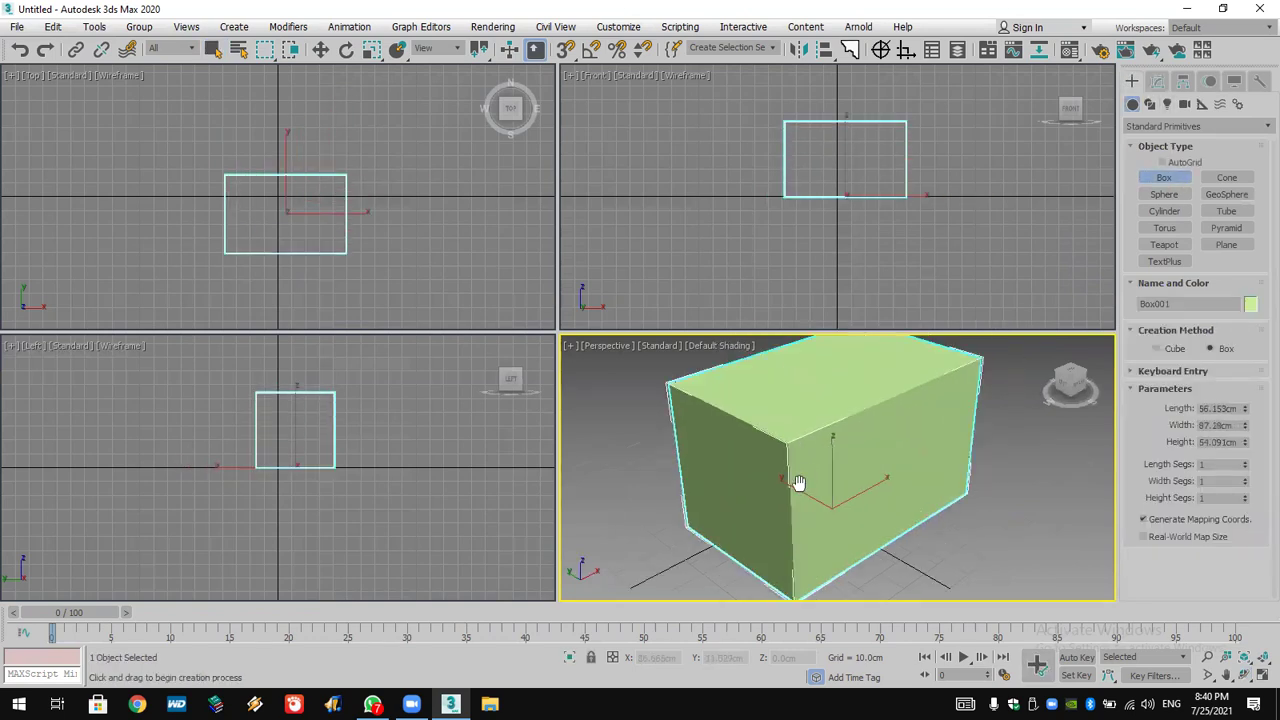
{"action": "left_click", "coordinate": [920, 394]}
- Apply a Lattice modifier to the box
{"action": "left_click", "coordinate": [1162, 84]}
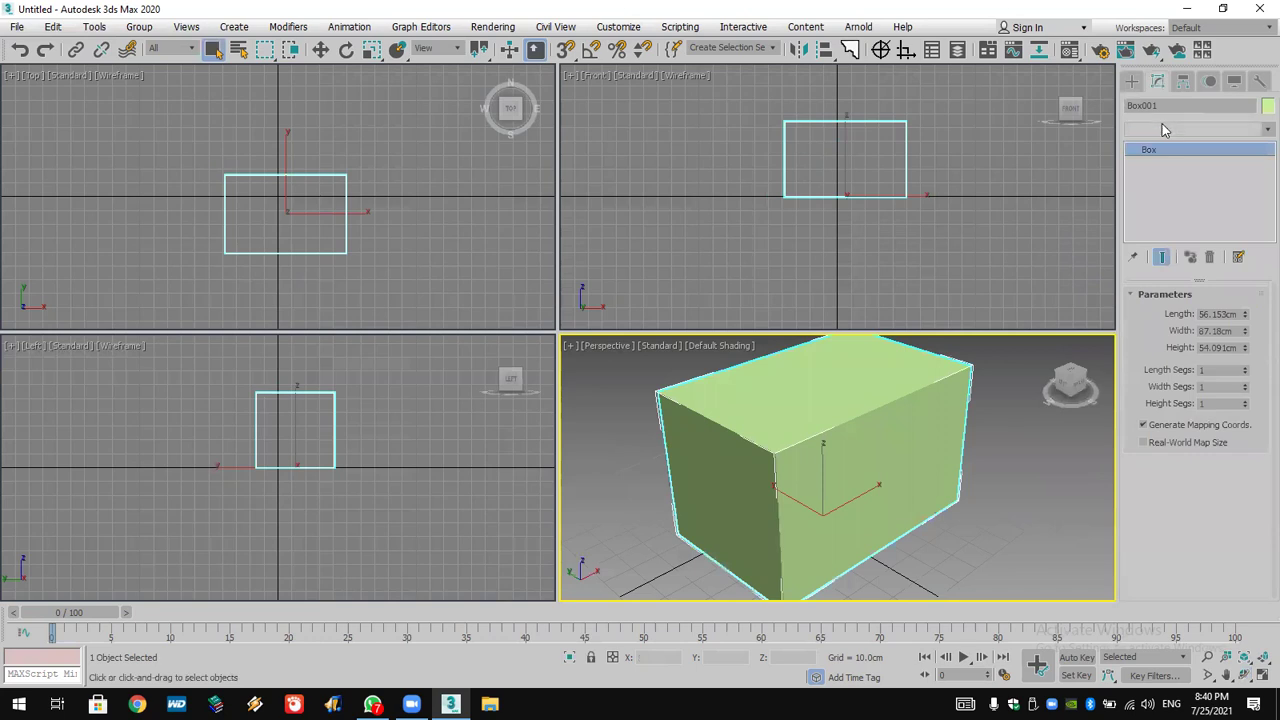
{"action": "left_click", "coordinate": [1163, 128]}
{"action": "type", "text": "lat"}
{"action": "key", "text": "Return"}
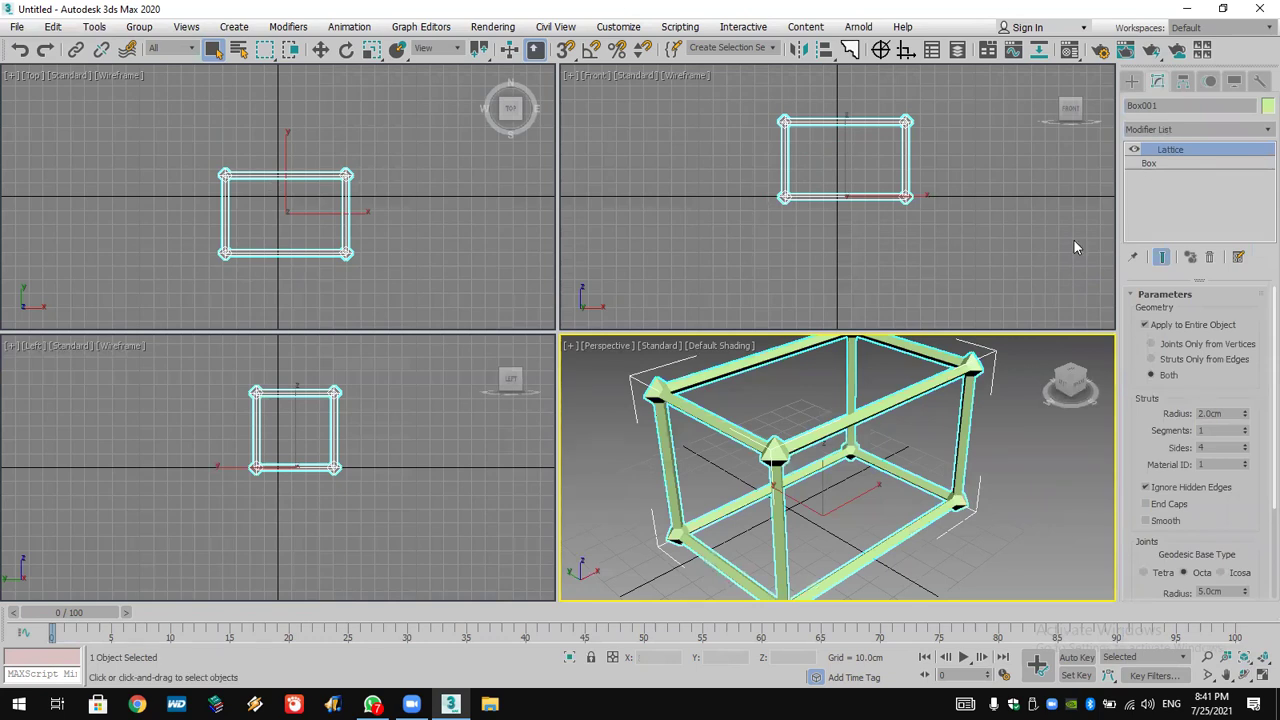
- Maximize the Perspective viewport for a closer view of the lattice box
{"action": "scroll", "coordinate": [907, 426], "scroll_direction": "down", "scroll_amount": 3}
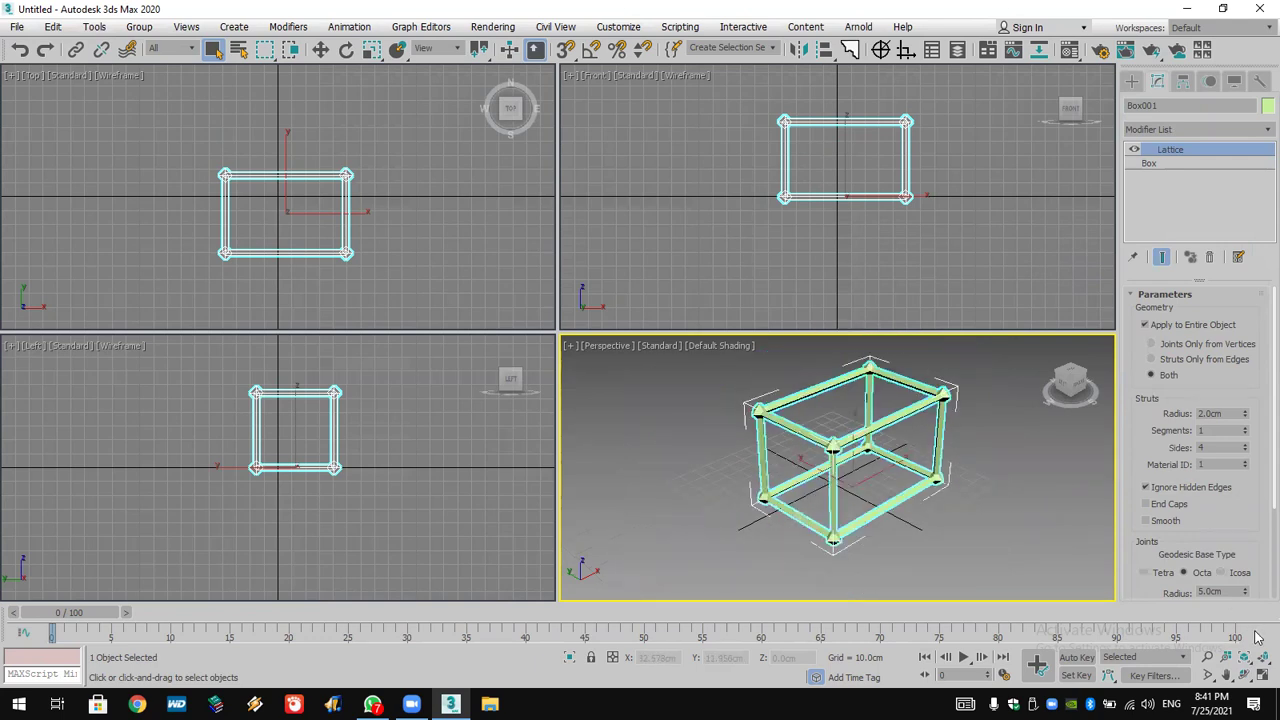
{"action": "left_click", "coordinate": [1260, 674]}
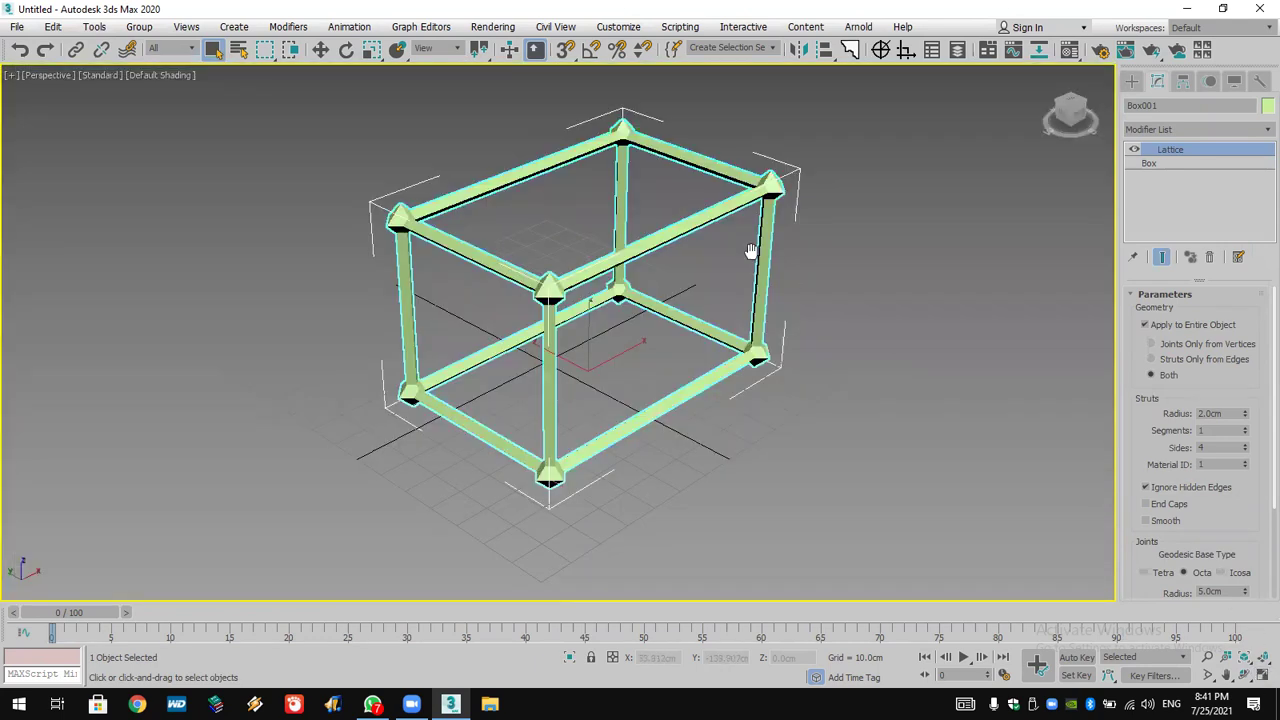
{"action": "scroll", "coordinate": [755, 270], "scroll_direction": "up", "scroll_amount": 2}
{"action": "scroll", "coordinate": [795, 249], "scroll_direction": "down", "scroll_amount": 3}
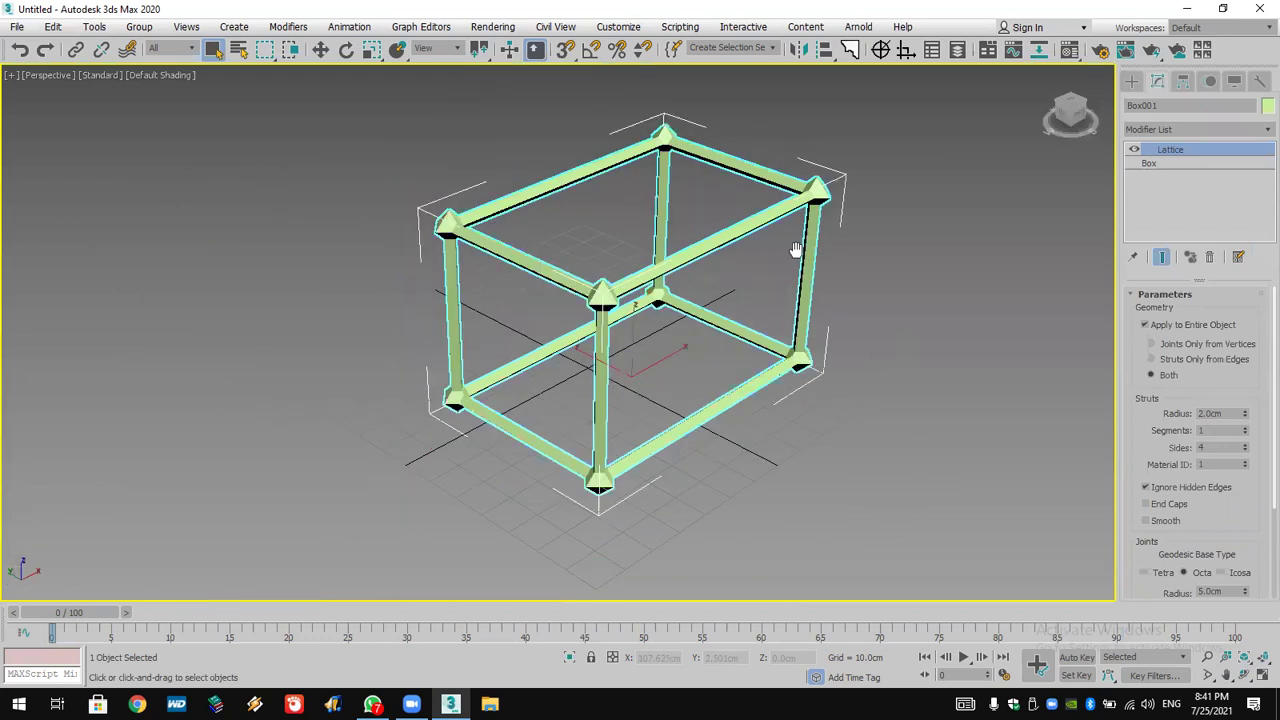
{"action": "scroll", "coordinate": [800, 247], "scroll_direction": "up", "scroll_amount": 4}
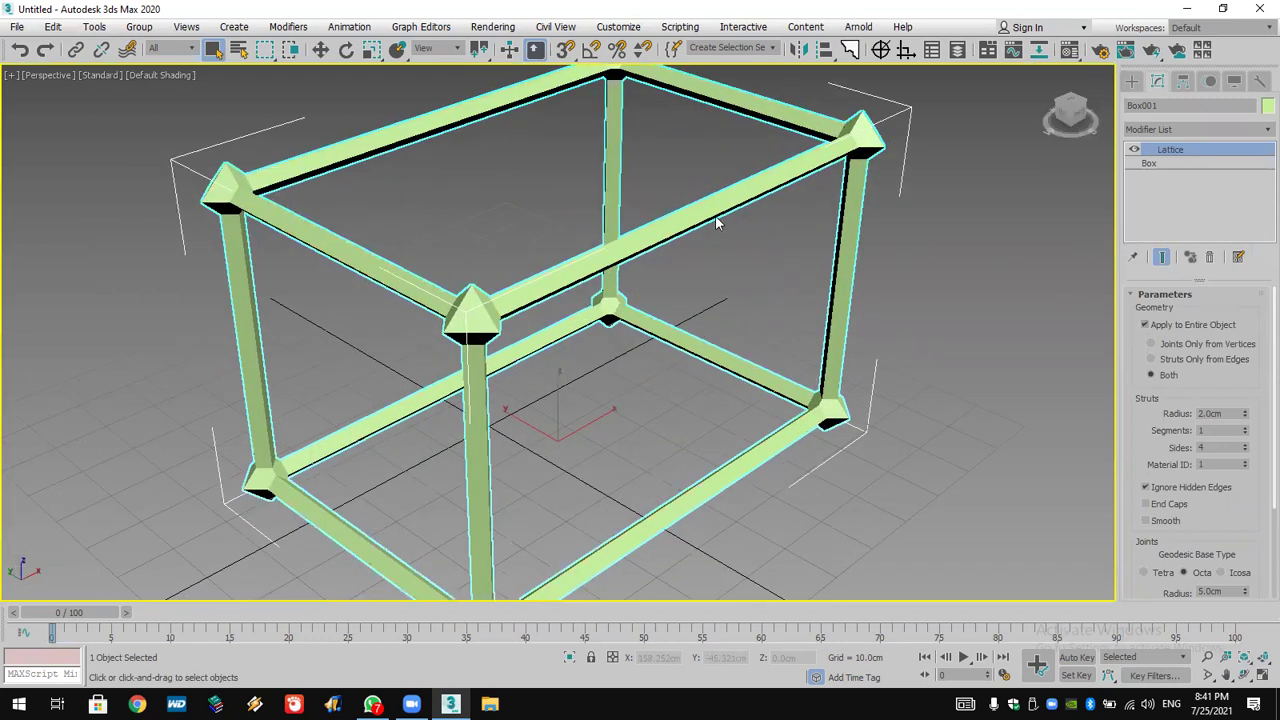
- Try the lattice geometry as joints only from vertices and struts only from edges, and return it to Both
{"action": "left_click", "coordinate": [1186, 346]}
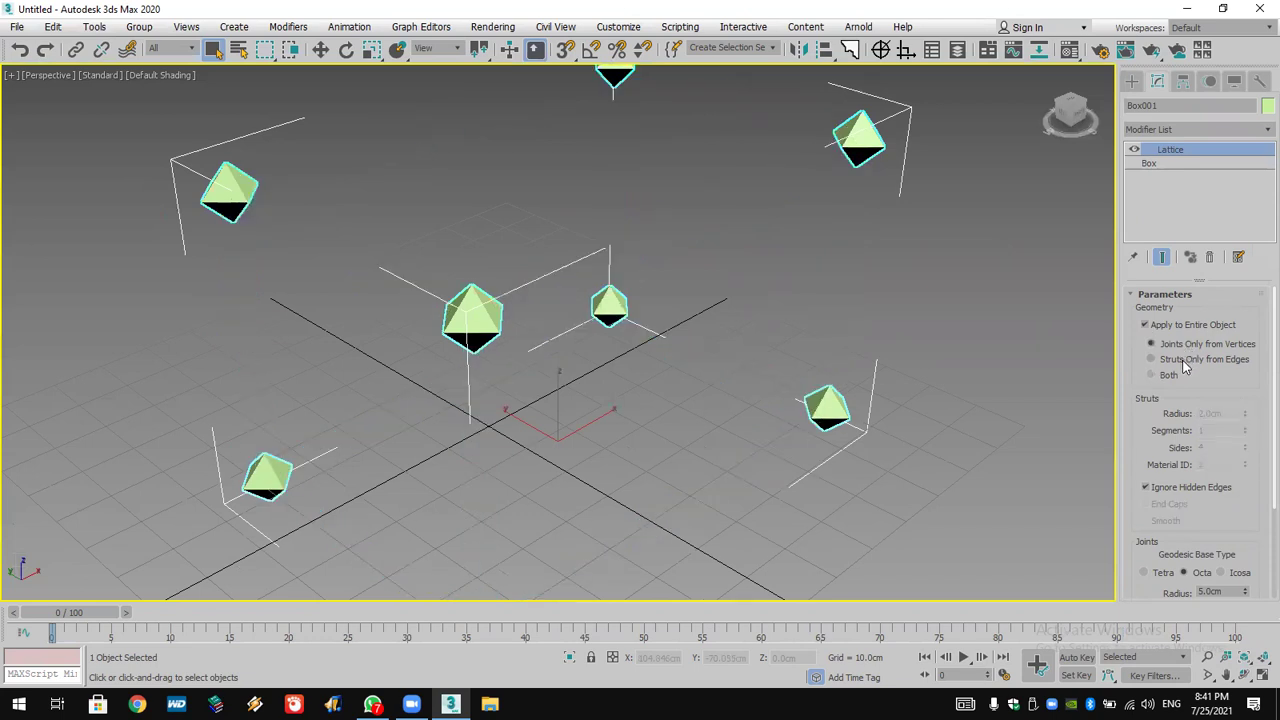
{"action": "left_click", "coordinate": [1185, 362]}
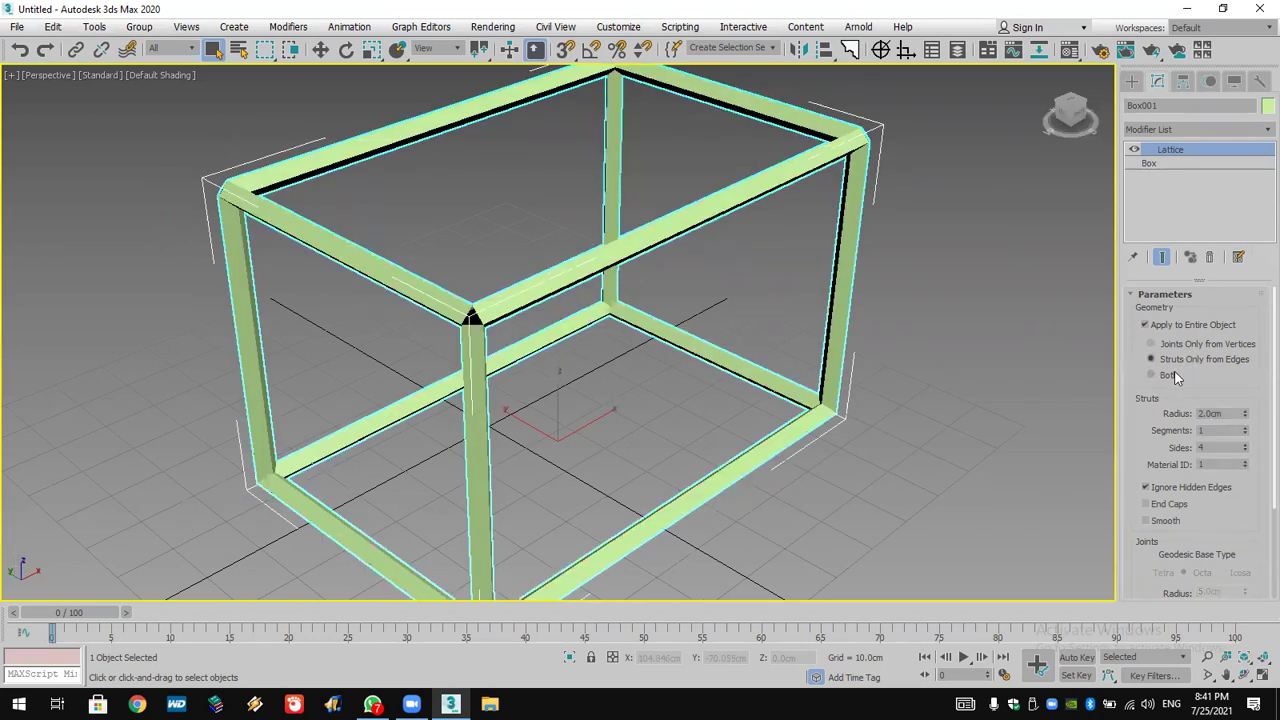
{"action": "left_click", "coordinate": [1173, 375]}
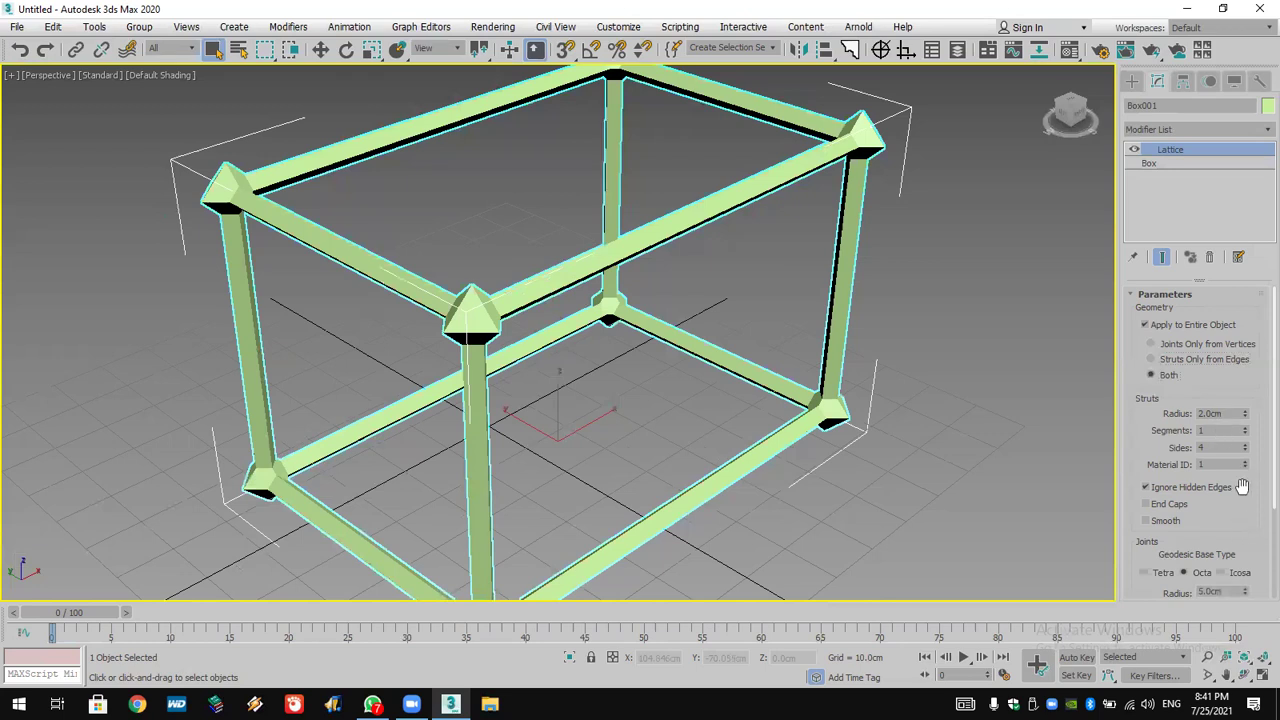
- Set the lattice struts' radius to 3.5 cm and their sides to 23
{"action": "mouse_move", "coordinate": [1245, 414]}
{"action": "left_mouse_down"}
{"action": "mouse_move", "coordinate": [1248, 402]}
{"action": "mouse_move", "coordinate": [1247, 418]}
{"action": "left_mouse_up"}
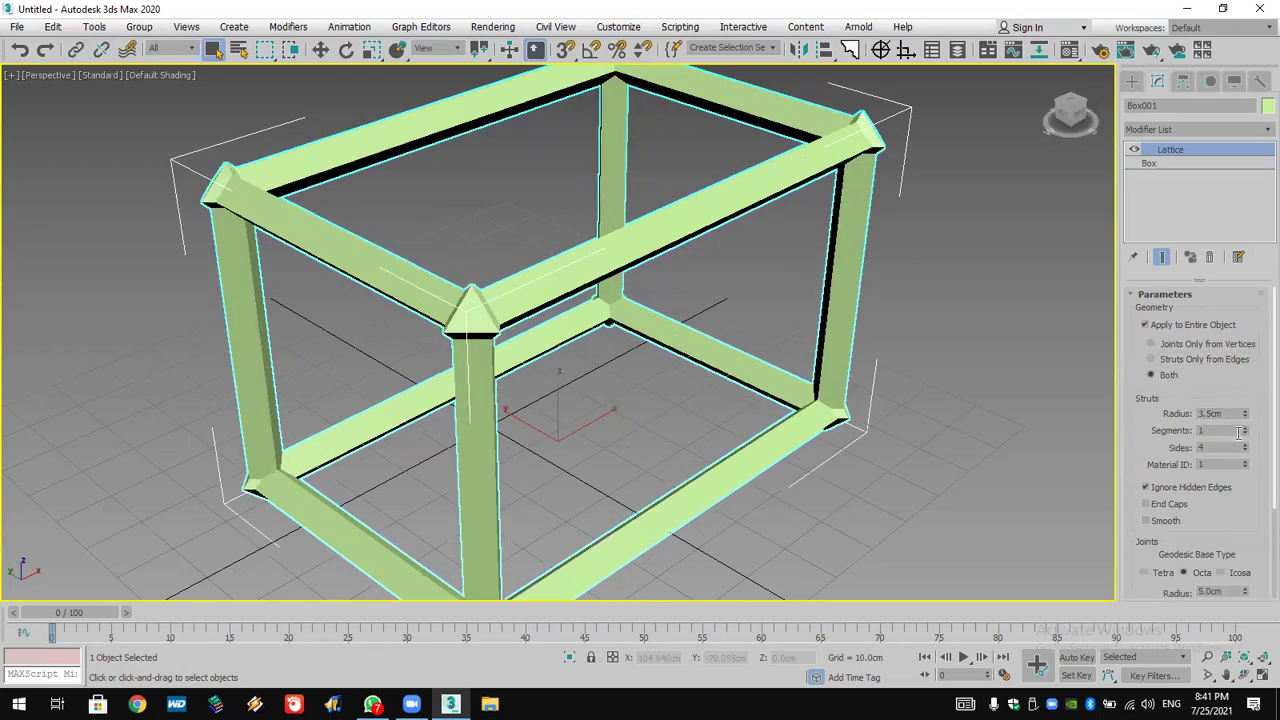
{"action": "left_click", "coordinate": [1246, 446]}
{"action": "left_click", "coordinate": [1246, 446]}
{"action": "left_click", "coordinate": [1246, 446]}
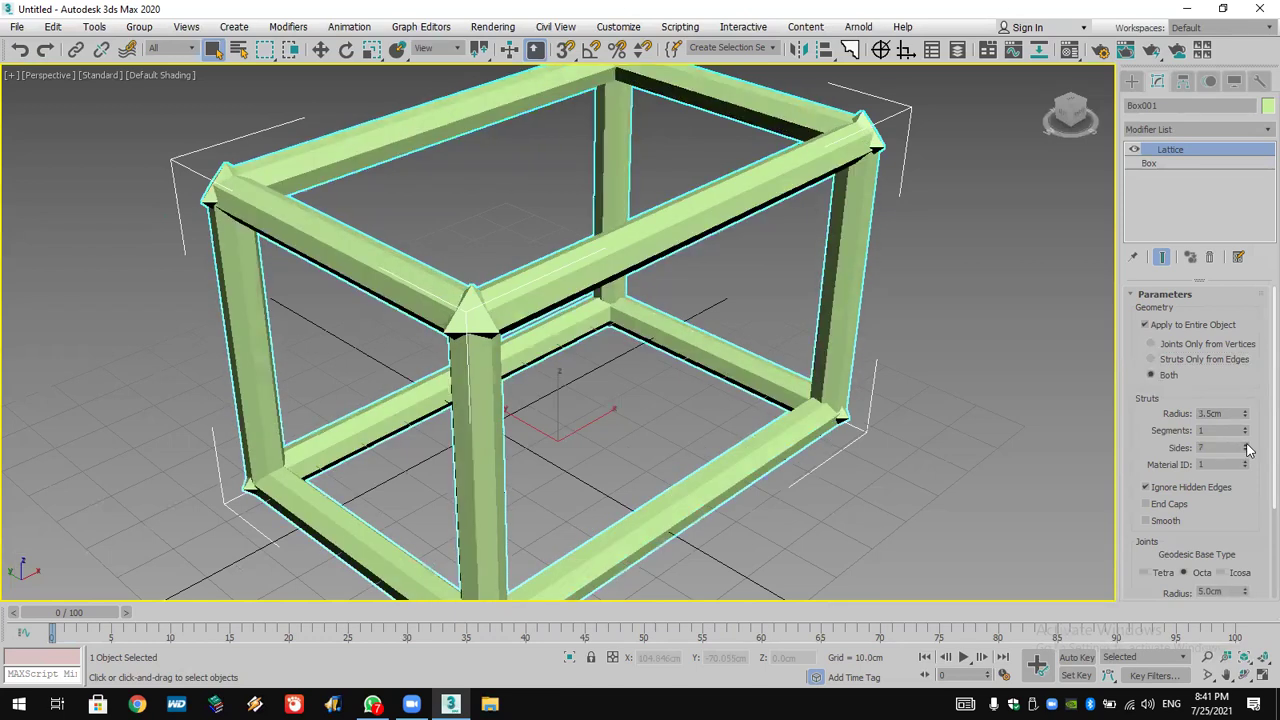
{"action": "left_click_drag", "start_coordinate": [1246, 446], "coordinate": [1246, 428]}
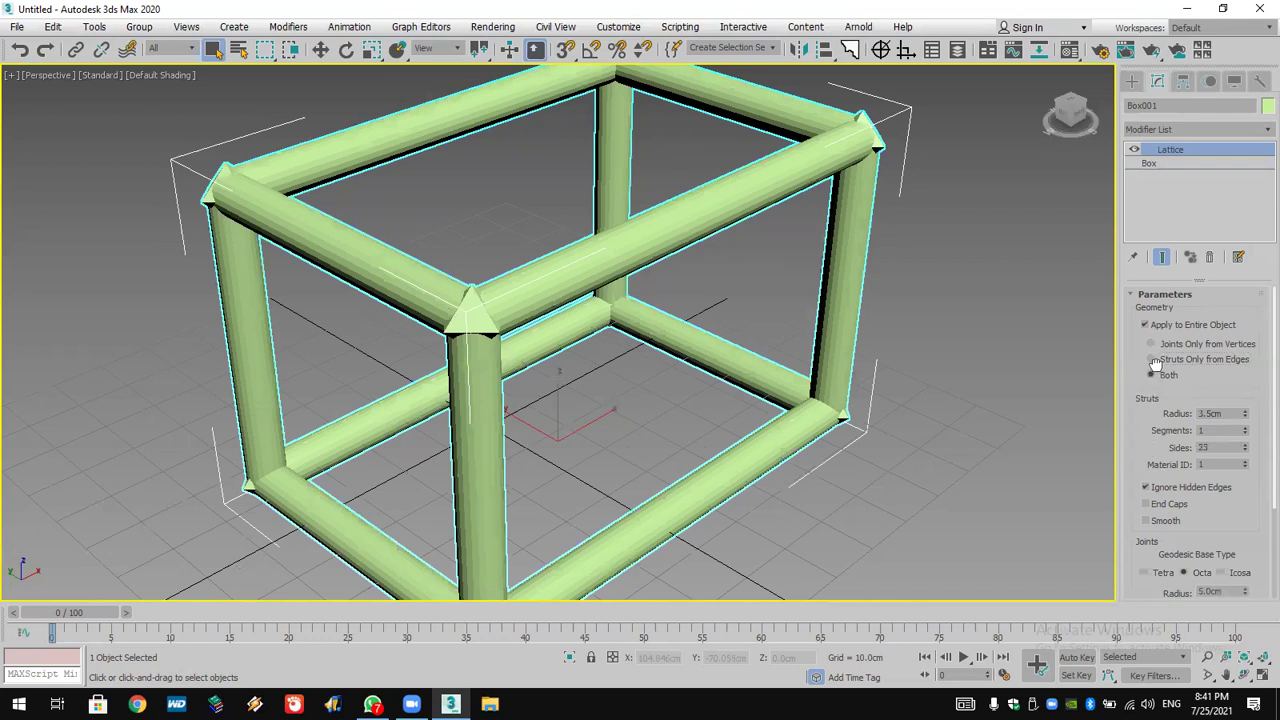
- Raise the lattice joints' segments to 7, keeping the Octa base type
{"action": "scroll", "coordinate": [1191, 440], "scroll_direction": "down", "scroll_amount": 3}
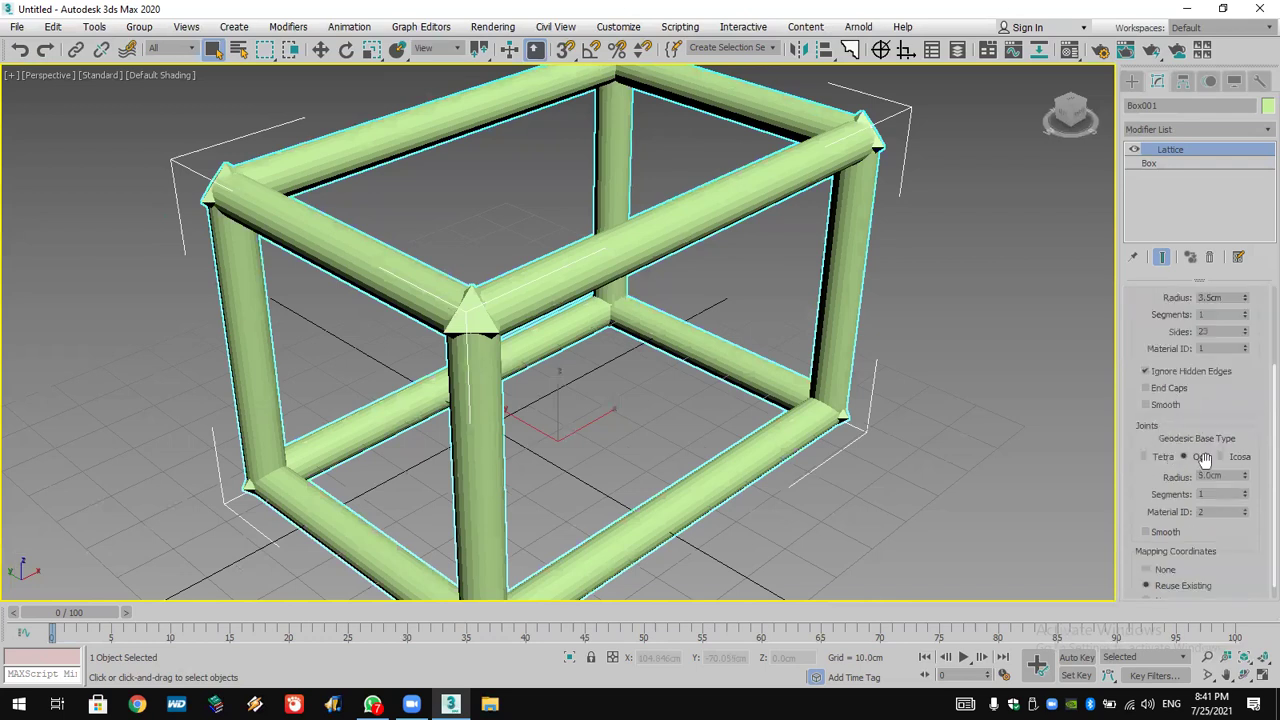
{"action": "left_click", "coordinate": [1247, 490]}
{"action": "left_click", "coordinate": [1247, 488]}
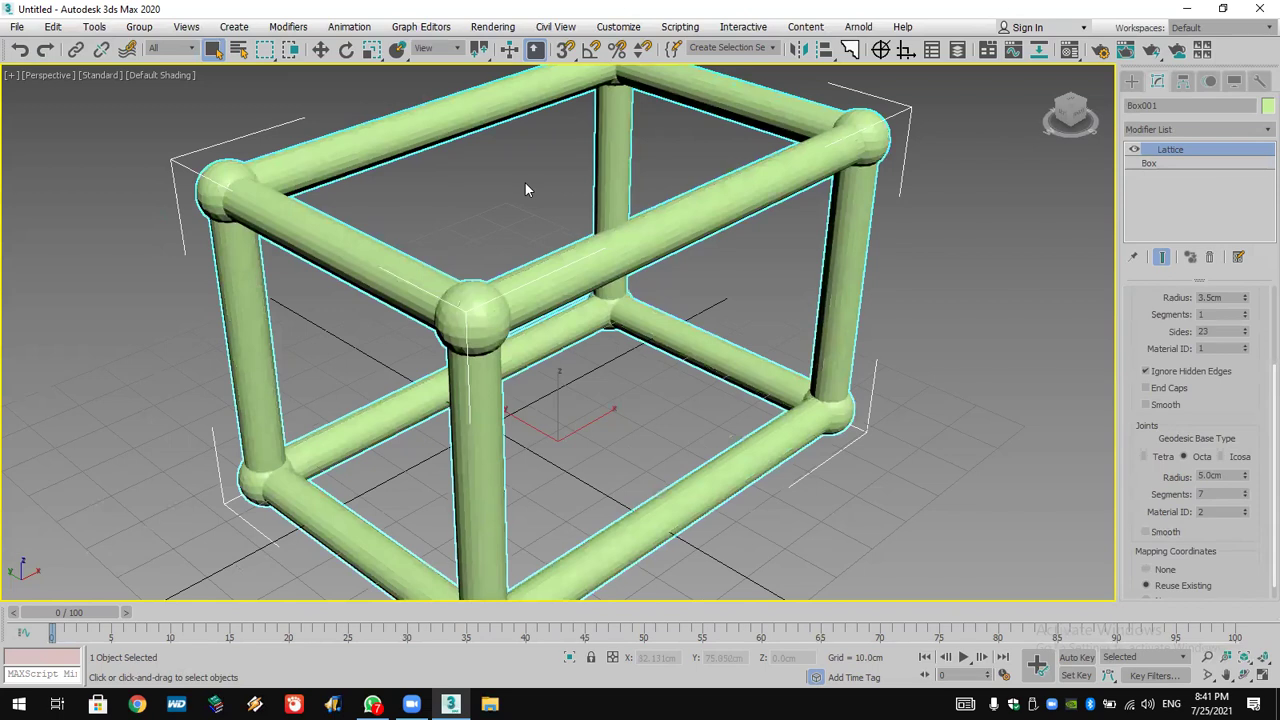
- Set the underlying box's length segments to 4 and width segments to 5
{"action": "left_click", "coordinate": [1170, 162]}
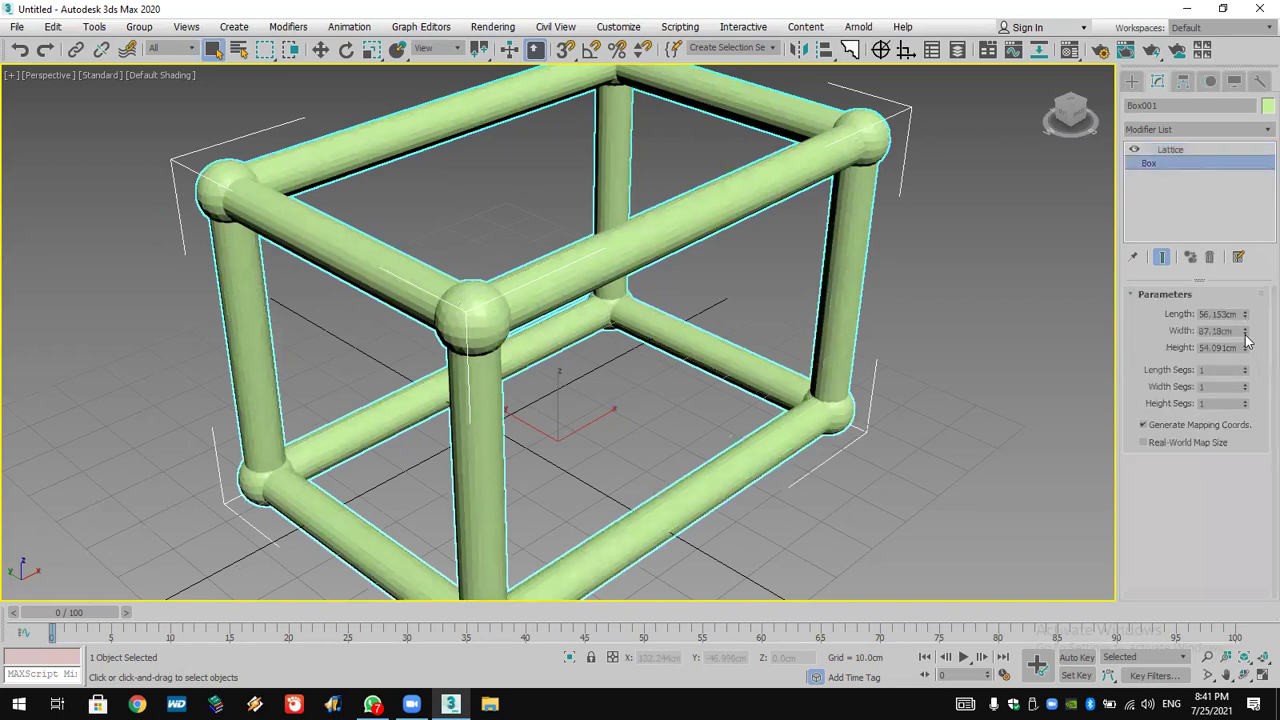
{"action": "left_click", "coordinate": [1245, 367]}
{"action": "left_click", "coordinate": [1245, 367]}
{"action": "left_click", "coordinate": [1245, 367]}
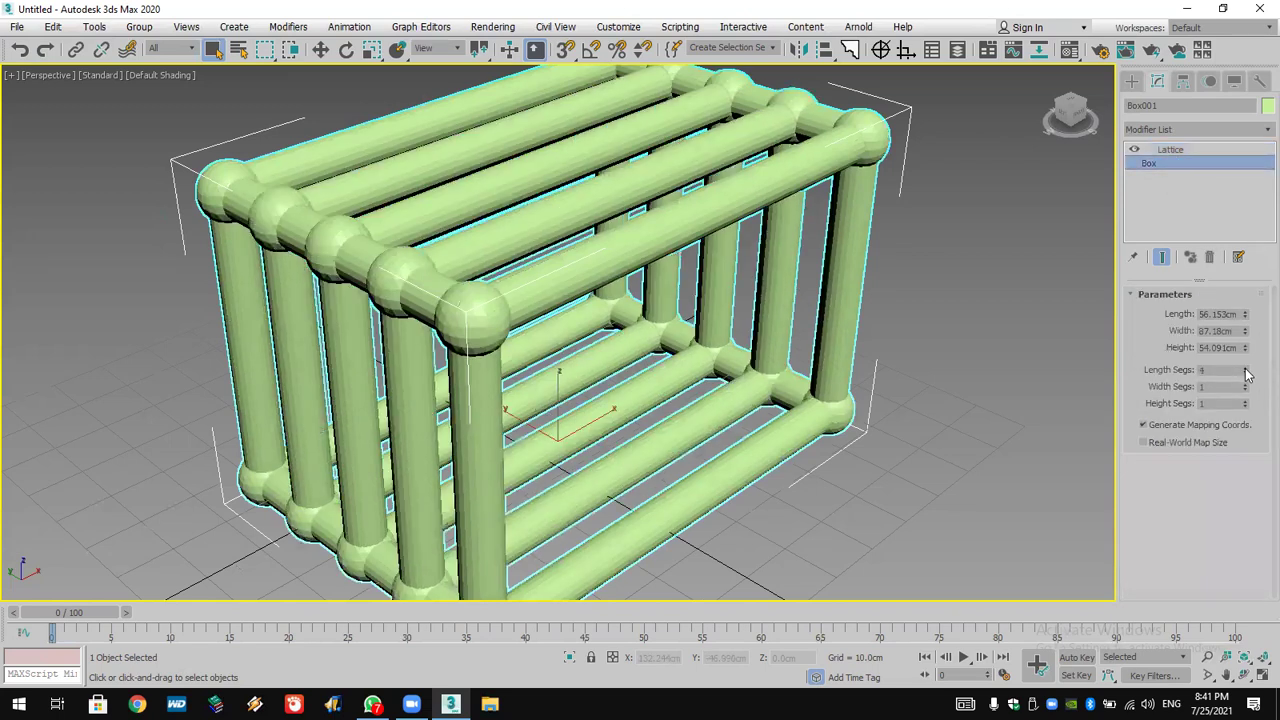
{"action": "left_click", "coordinate": [1246, 385]}
{"action": "left_click", "coordinate": [1246, 385]}
{"action": "left_click", "coordinate": [1246, 385]}
{"action": "left_click", "coordinate": [1246, 385]}
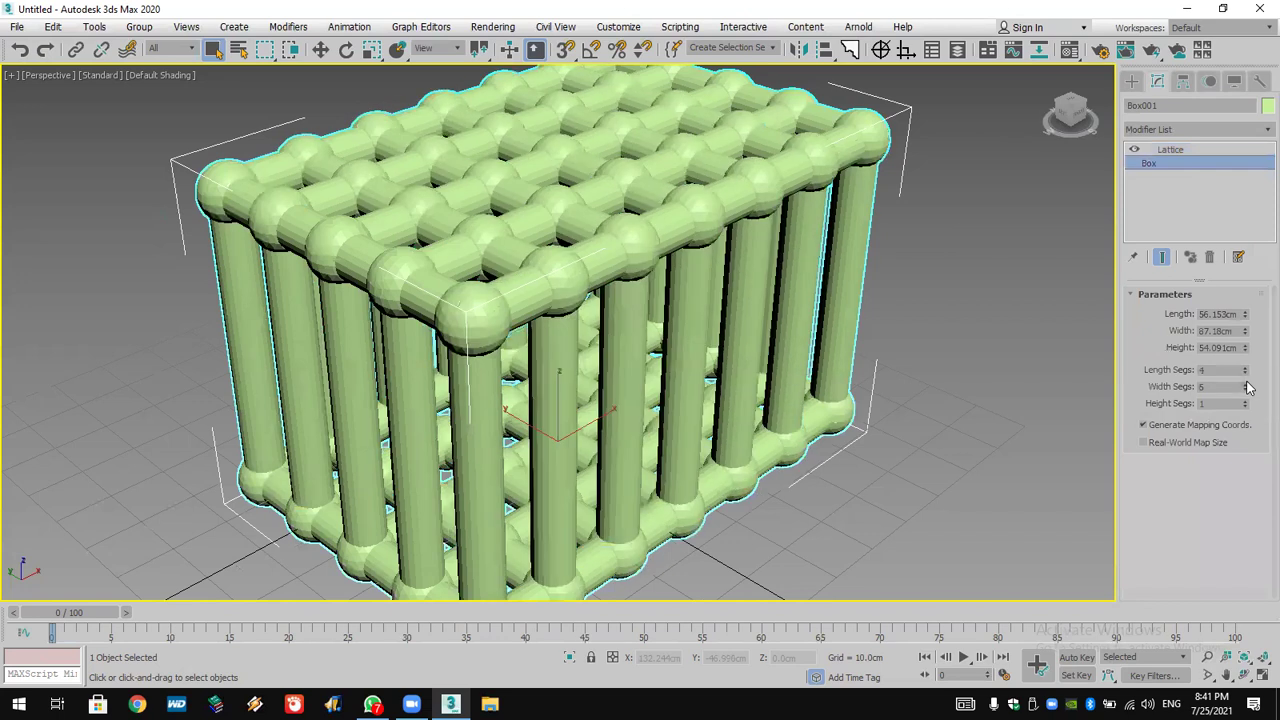
- Set the lattice box's width segments to 8
{"action": "left_click", "coordinate": [1246, 385]}
{"action": "left_click", "coordinate": [1246, 385]}
{"action": "left_click", "coordinate": [1246, 385]}
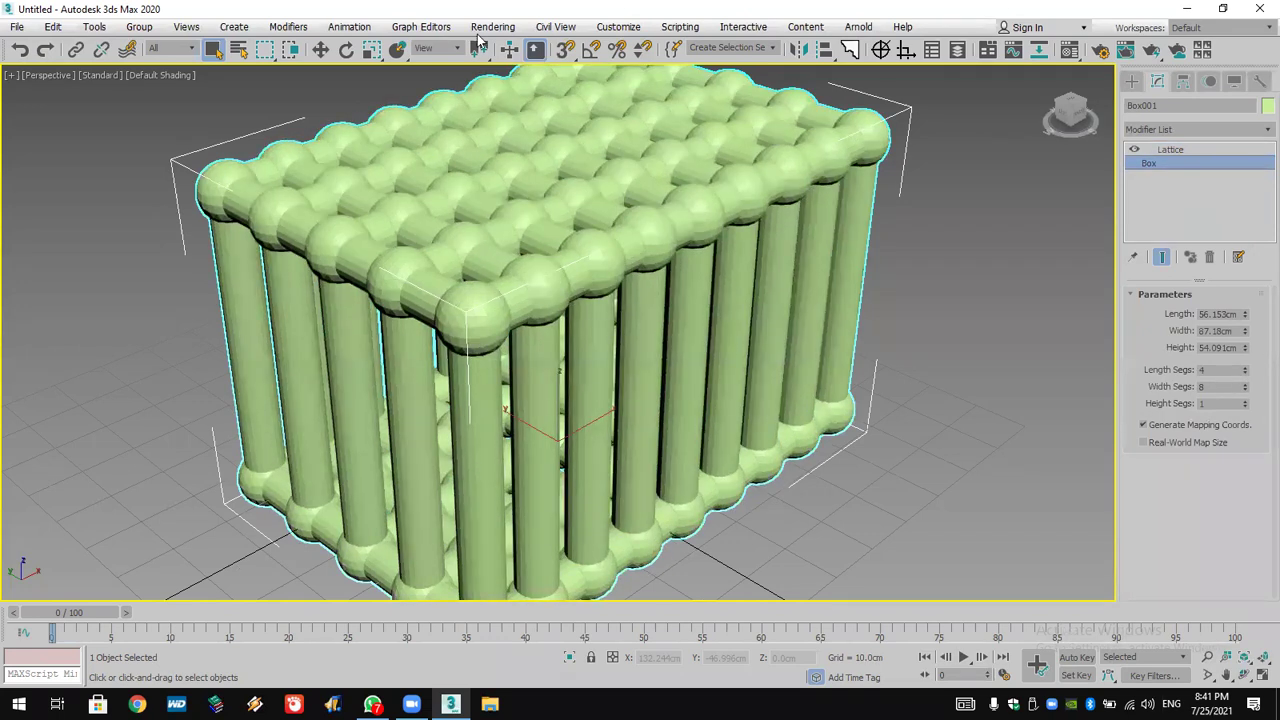
- Reset the scene to an empty default one, discarding the lattice box
{"action": "left_click", "coordinate": [17, 27]}
{"action": "left_click", "coordinate": [43, 70]}
{"action": "left_click", "coordinate": [633, 371]}
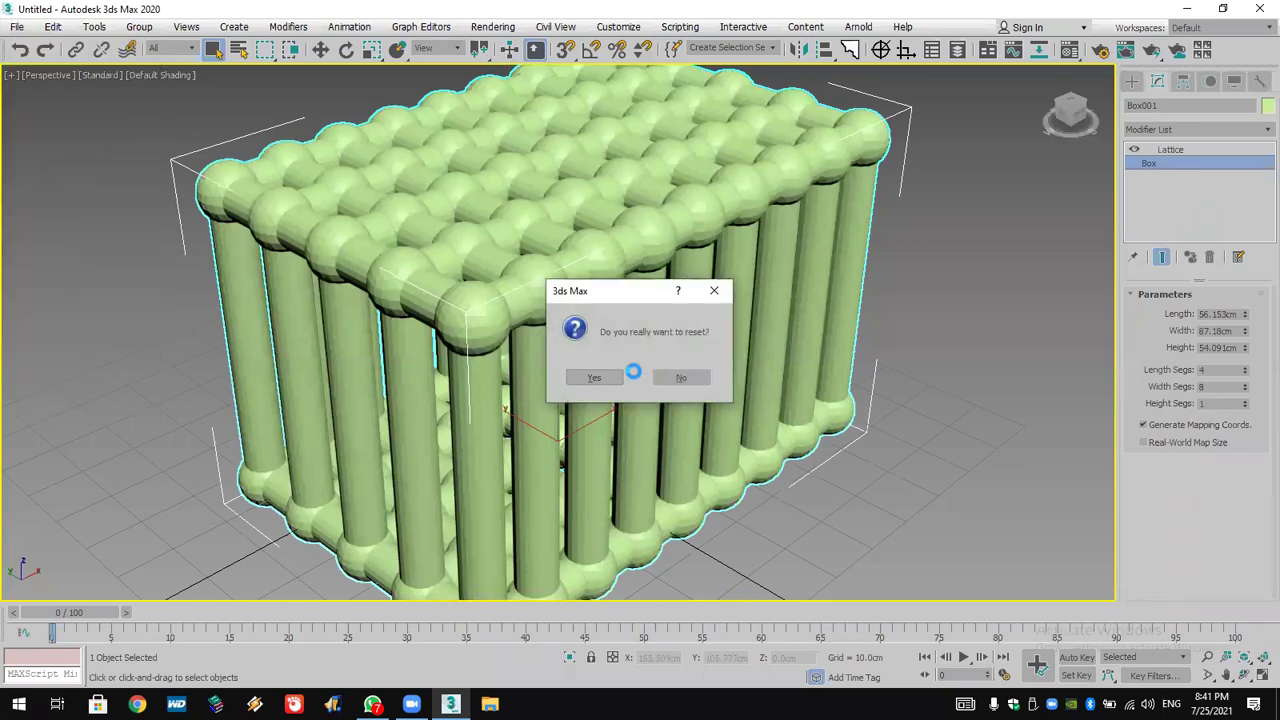
{"action": "left_click", "coordinate": [612, 384]}
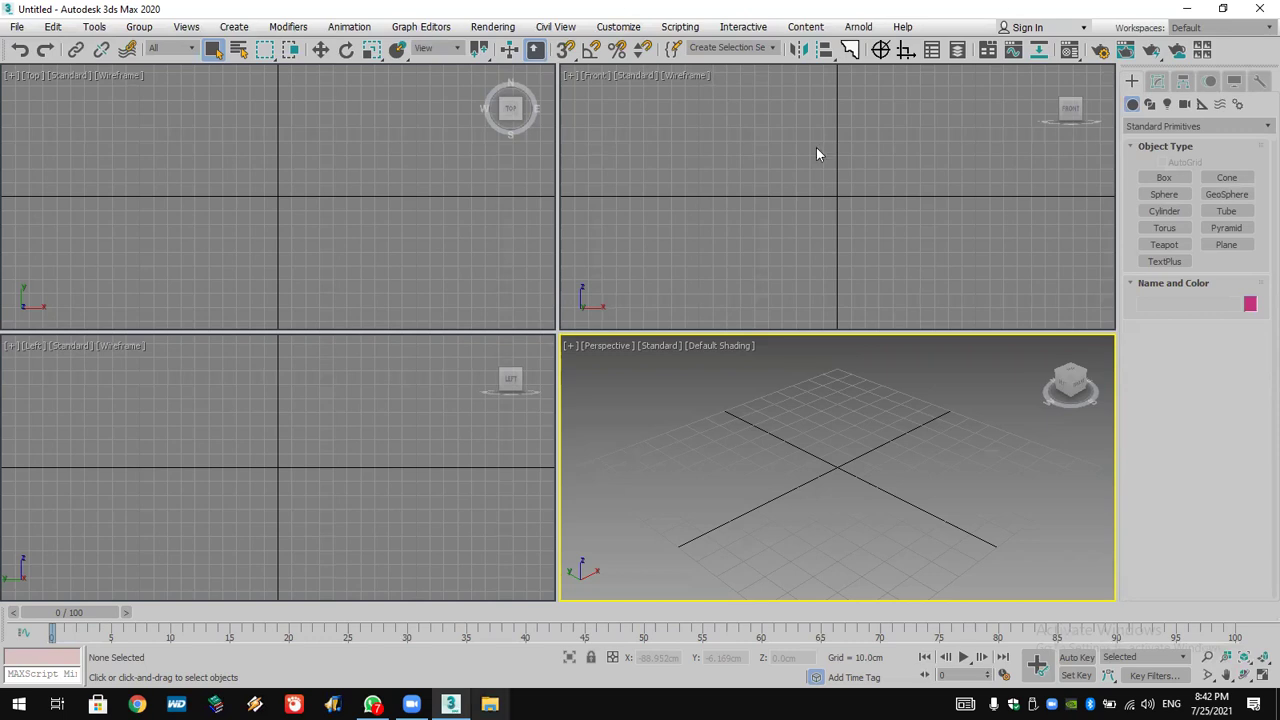
{"action": "left_click_drag", "start_coordinate": [749, 113], "coordinate": [897, 306]}
{"action": "left_click_drag", "start_coordinate": [786, 140], "coordinate": [914, 295]}
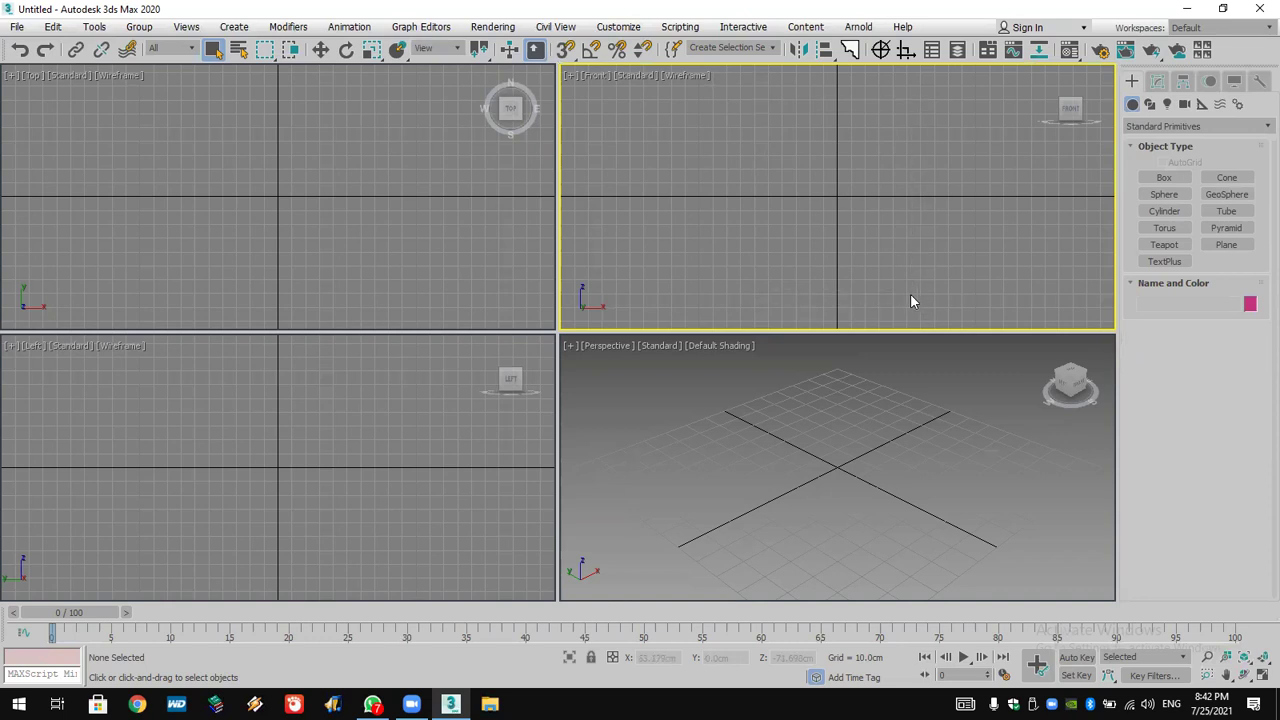
{"action": "left_click", "coordinate": [1163, 179]}
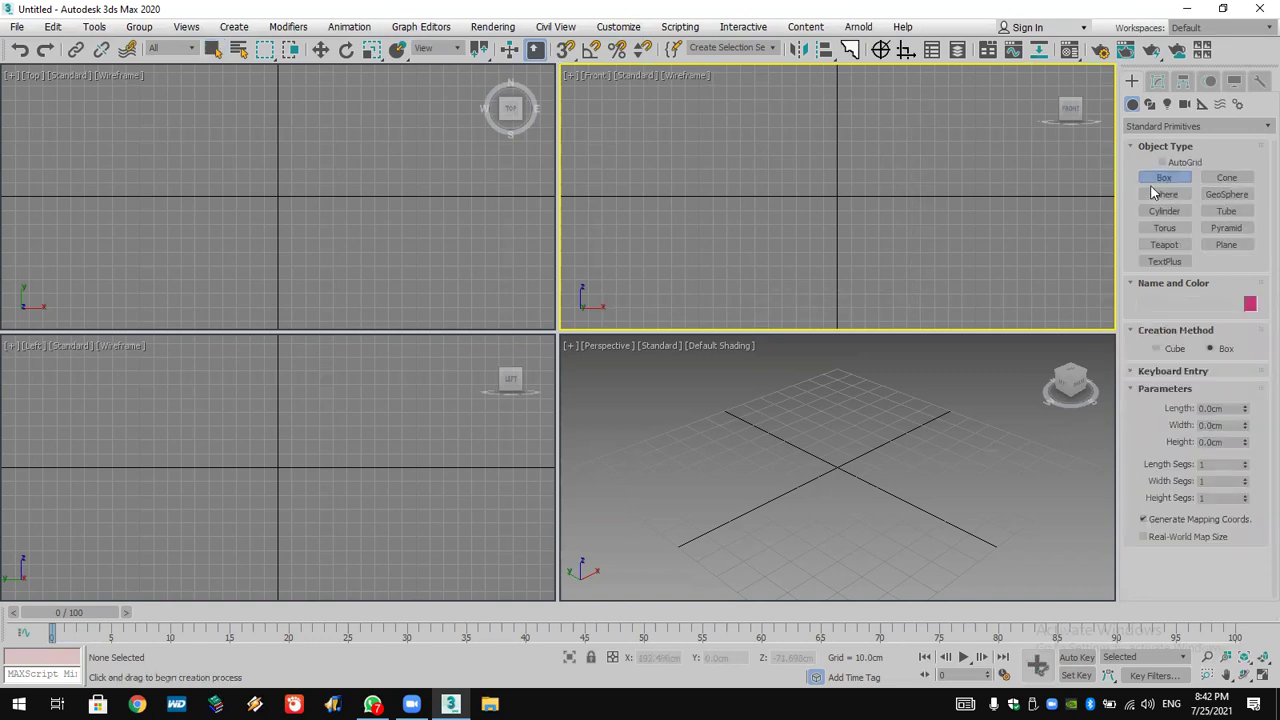
{"action": "left_click_drag", "start_coordinate": [146, 182], "coordinate": [388, 190]}
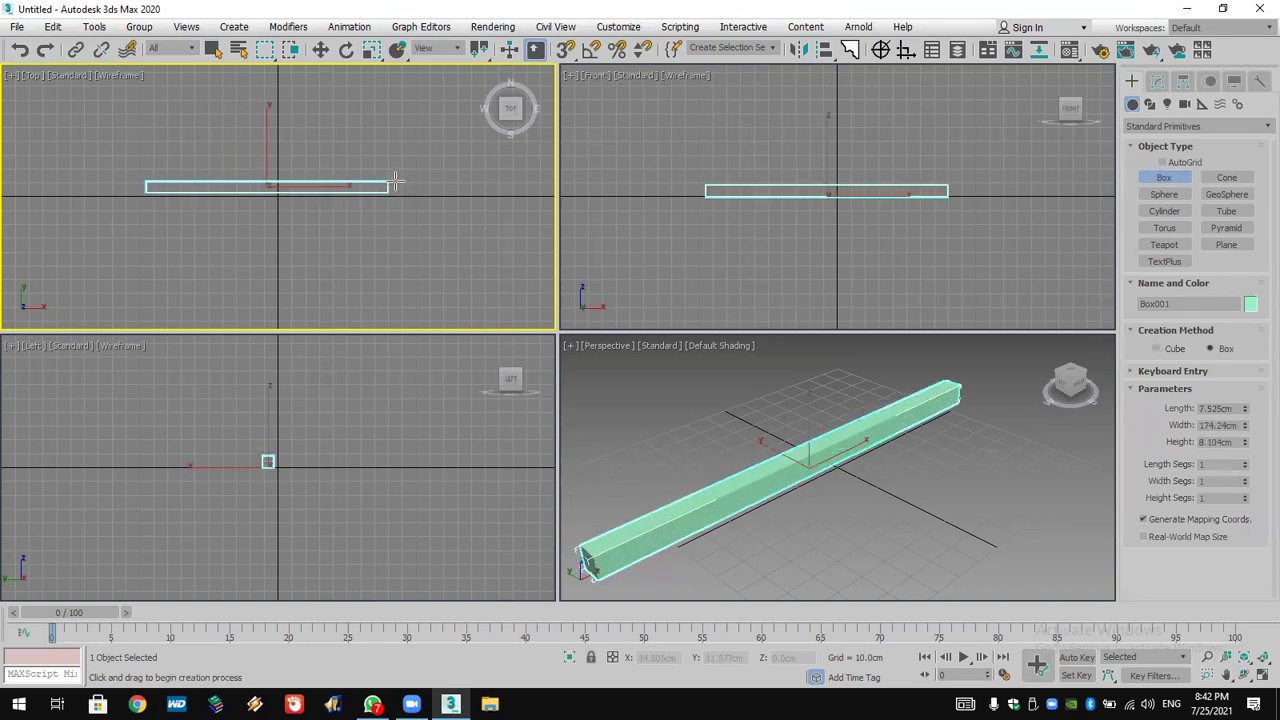
{"action": "middle_click_drag", "start_coordinate": [716, 189], "coordinate": [727, 255]}
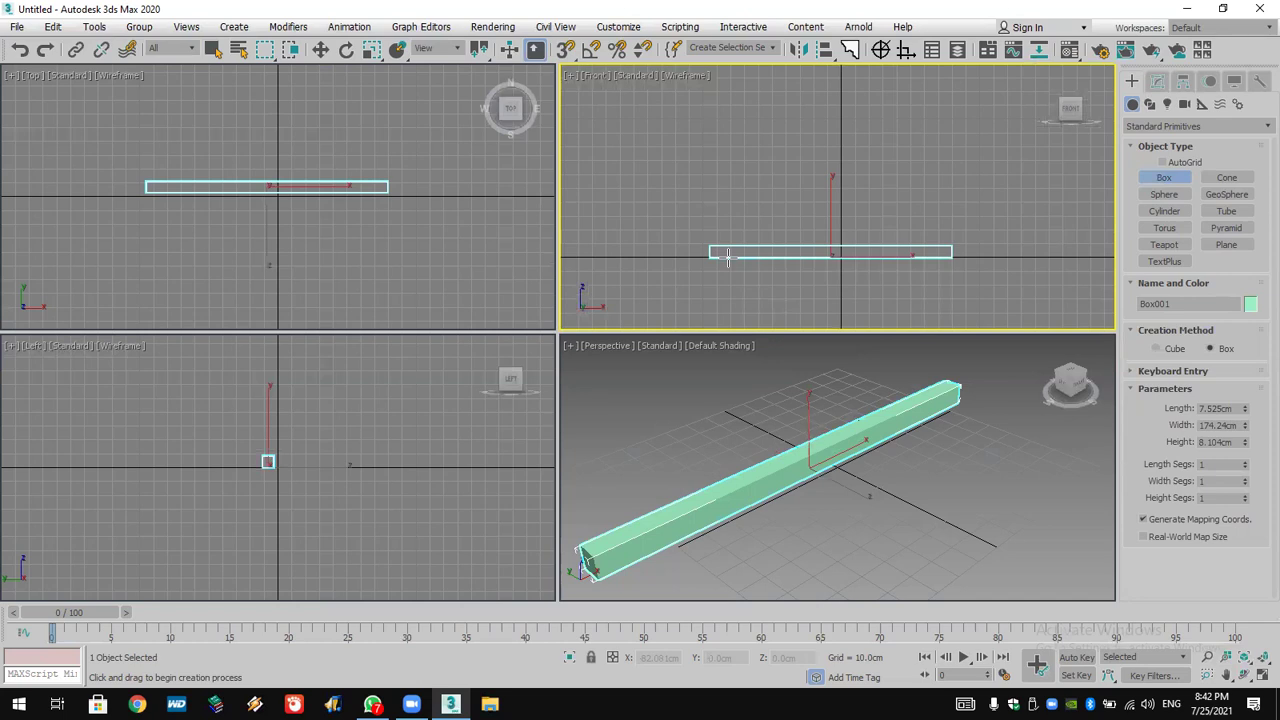
{"action": "key", "text": "ctrl+z"}
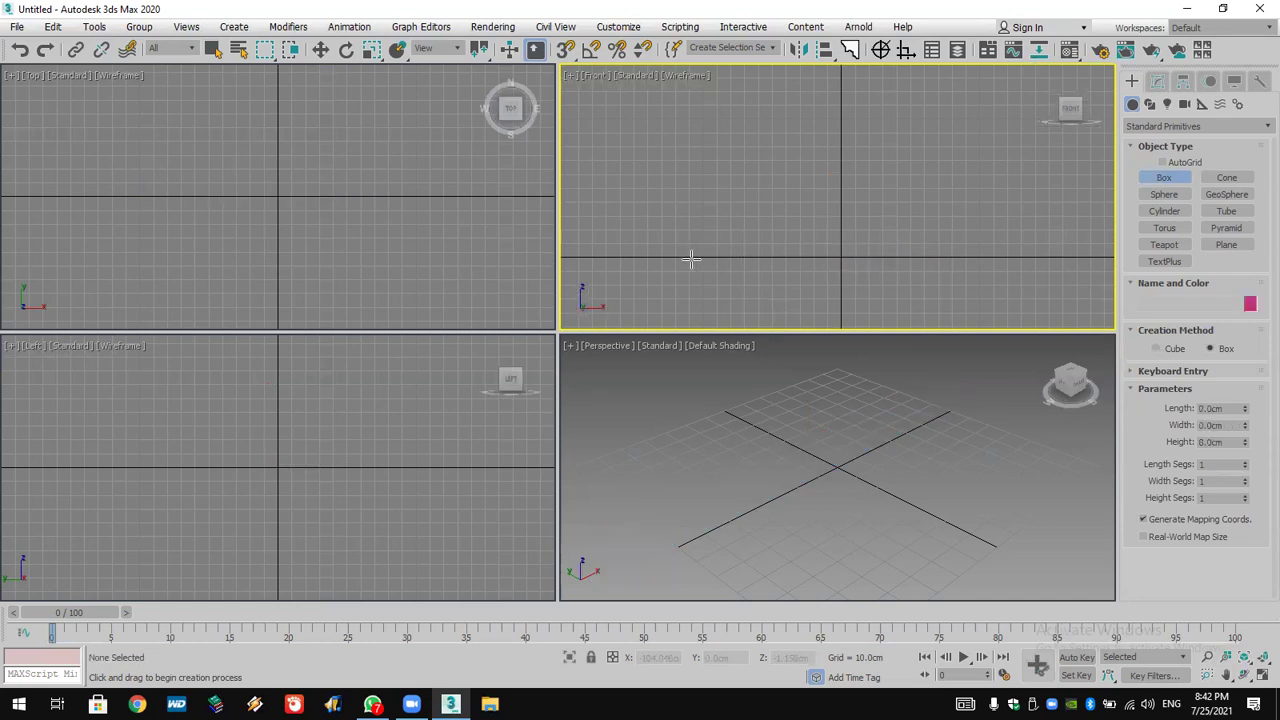
- Draw a cube about 65 cm on each side at the grid centre in the Perspective view, using the Cube creation method
{"action": "left_click", "coordinate": [1155, 348]}
{"action": "left_click_drag", "start_coordinate": [822, 472], "coordinate": [849, 522]}
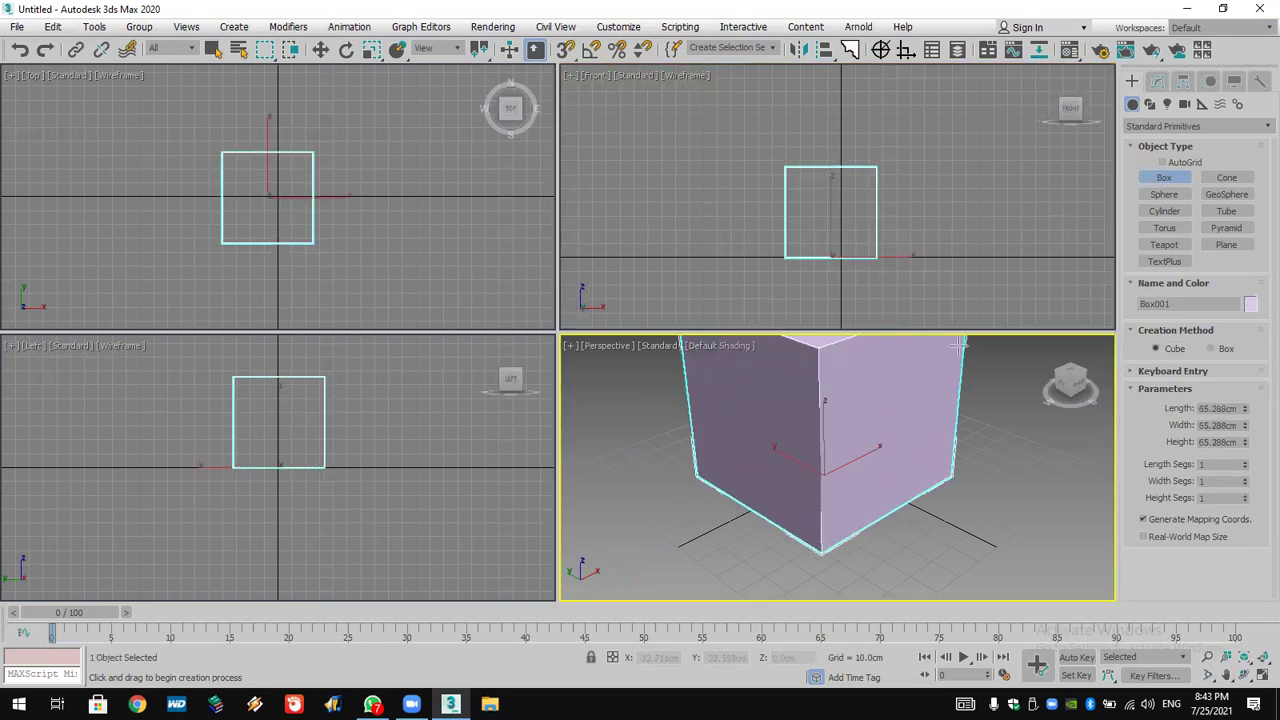
{"action": "middle_click_drag", "start_coordinate": [858, 502], "coordinate": [851, 488]}
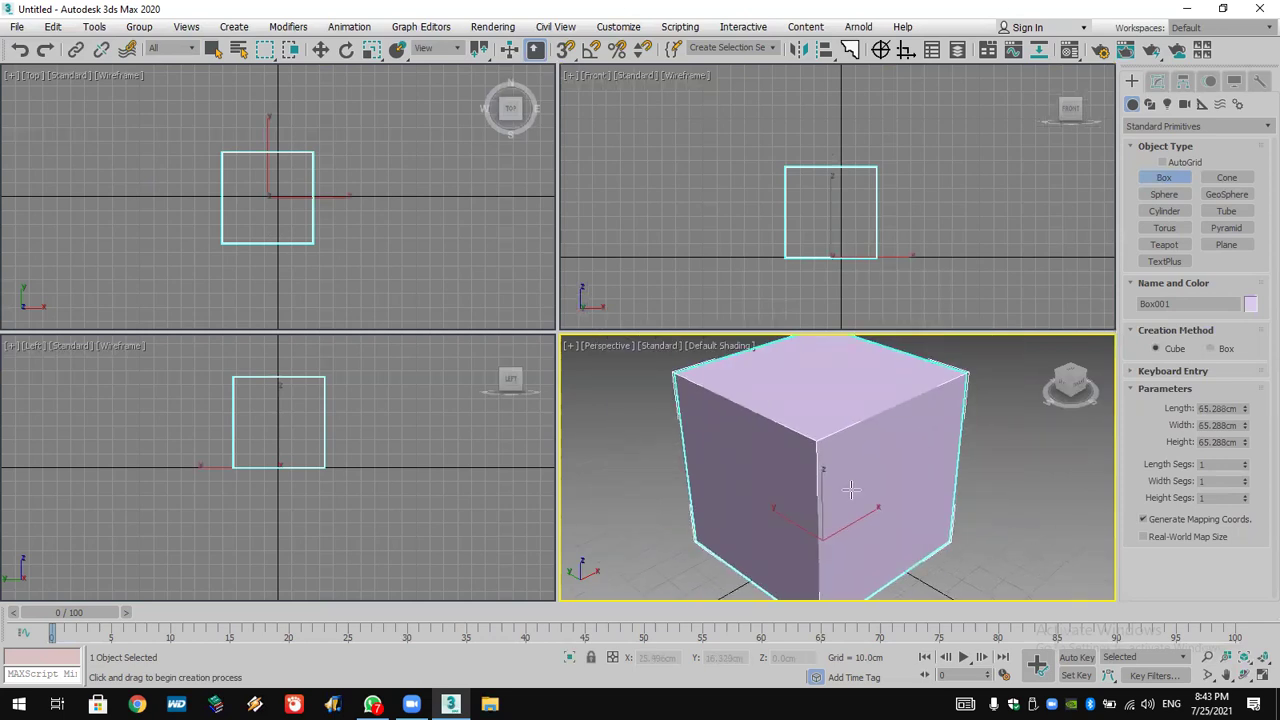
{"action": "scroll", "coordinate": [850, 490], "scroll_direction": "down", "scroll_amount": 3}
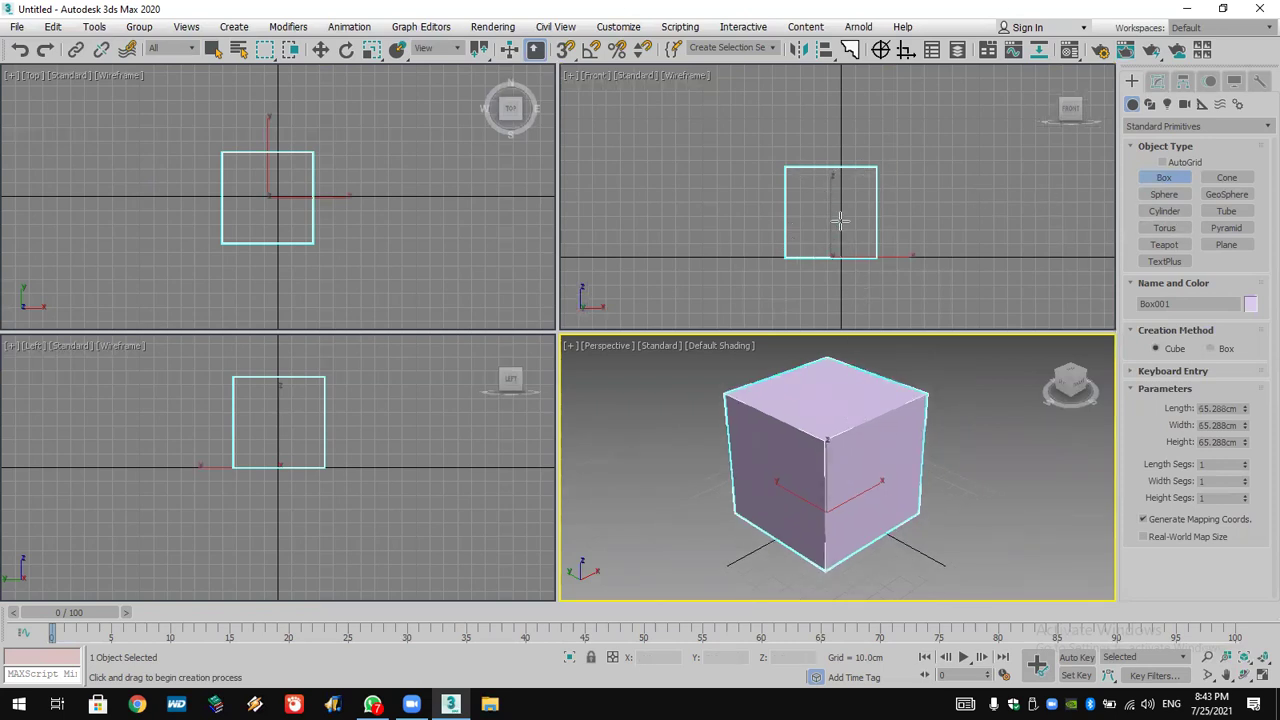
- Draw one thin vertical bar and one thin horizontal bar crossing over the cube in the Front view
{"action": "left_click_drag", "start_coordinate": [830, 164], "coordinate": [832, 202]}
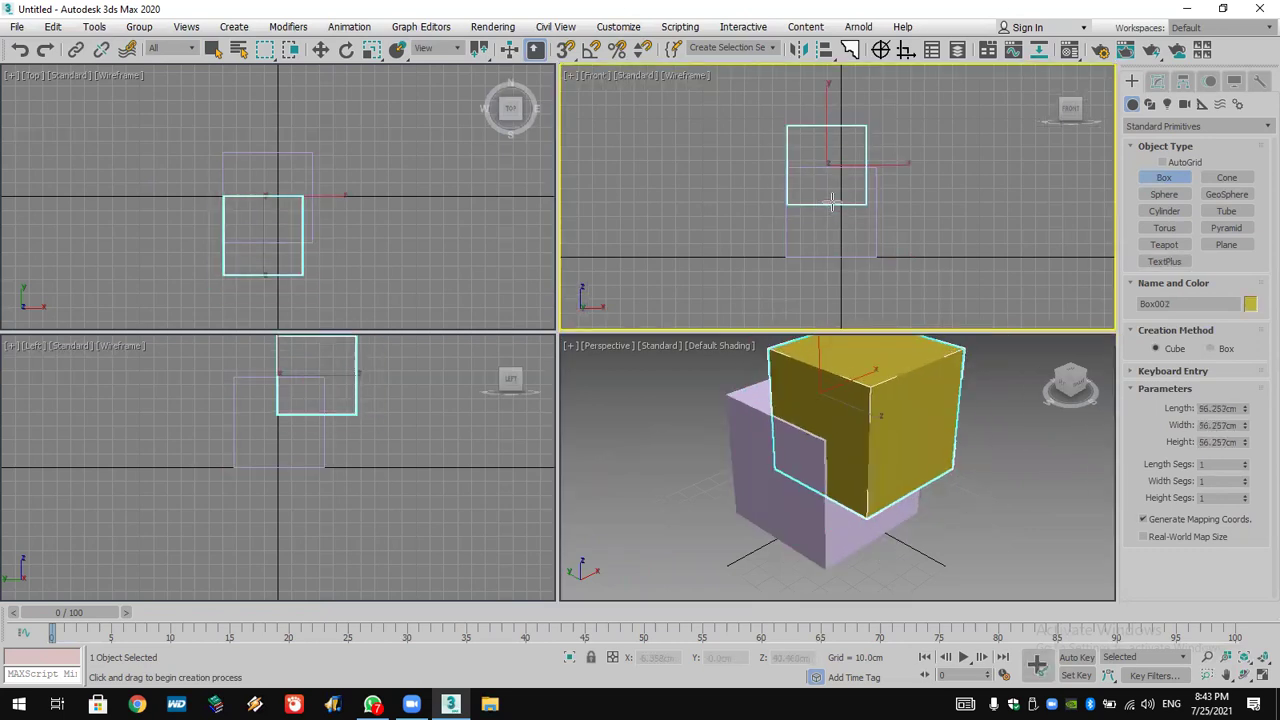
{"action": "key", "text": "ctrl+z"}
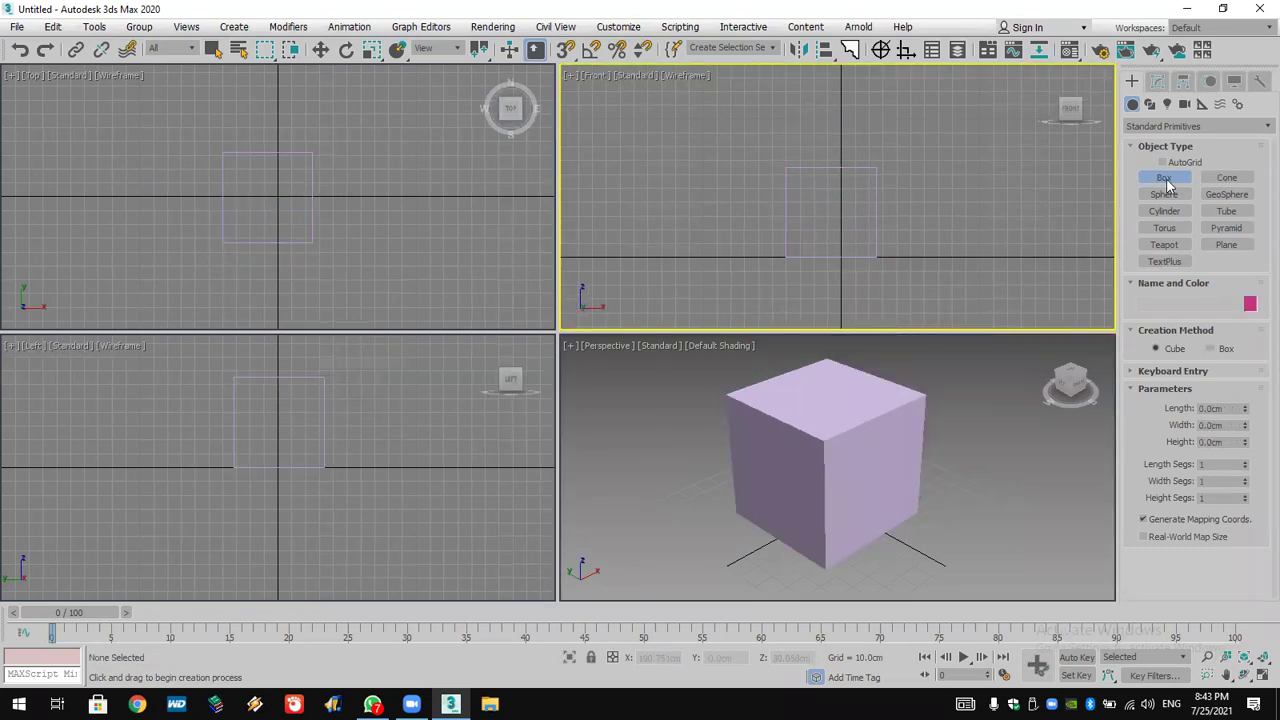
{"action": "left_click_drag", "start_coordinate": [826, 160], "coordinate": [831, 263]}
{"action": "left_click", "coordinate": [831, 263]}
{"action": "left_click_drag", "start_coordinate": [781, 209], "coordinate": [898, 218]}
{"action": "left_click", "coordinate": [900, 218]}
{"action": "right_click", "coordinate": [900, 230]}
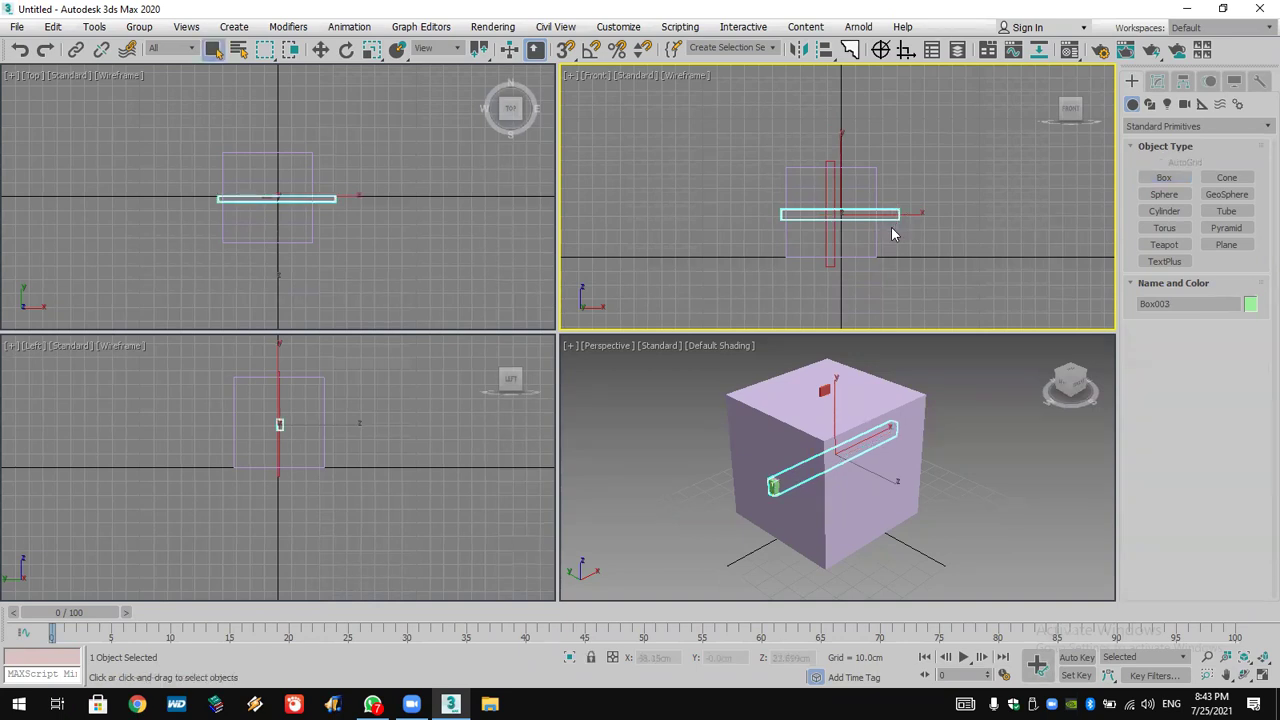
- Delete the cube and both thin bars from the scene
{"action": "left_click_drag", "start_coordinate": [938, 143], "coordinate": [592, 345]}
{"action": "left_click", "coordinate": [830, 205]}
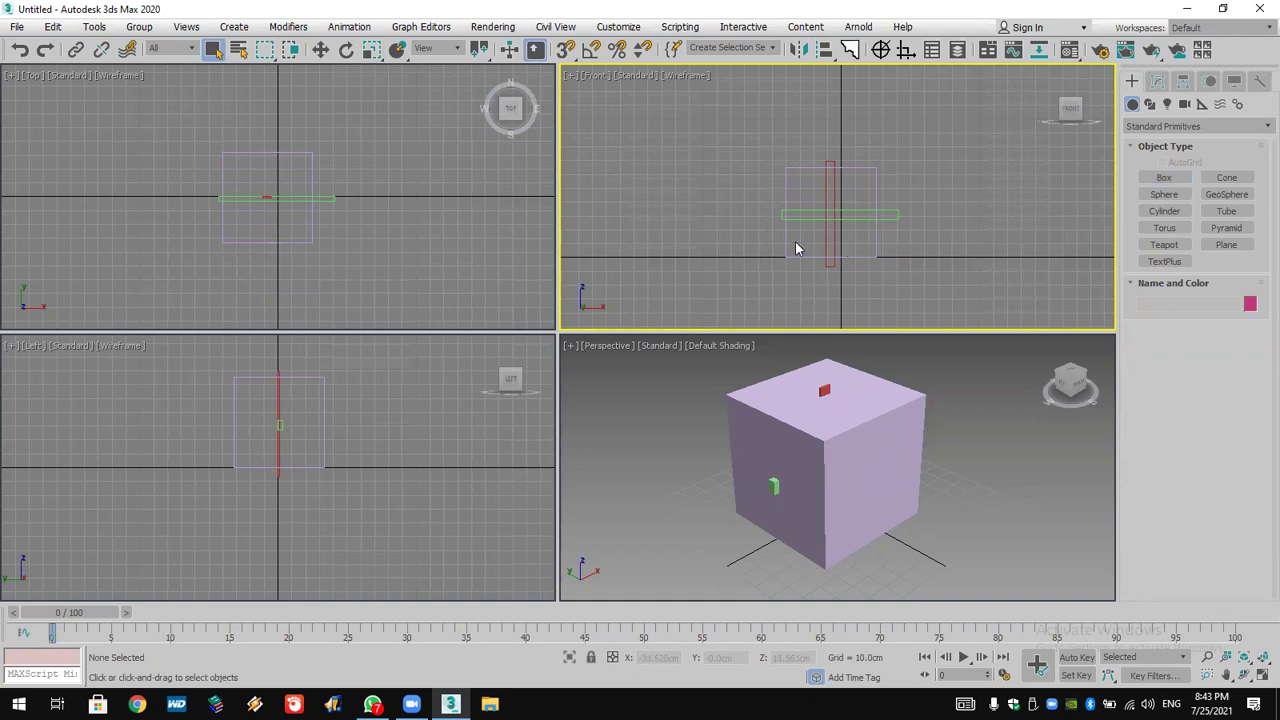
{"action": "key", "text": "ctrl+a"}
{"action": "key", "text": "Delete"}
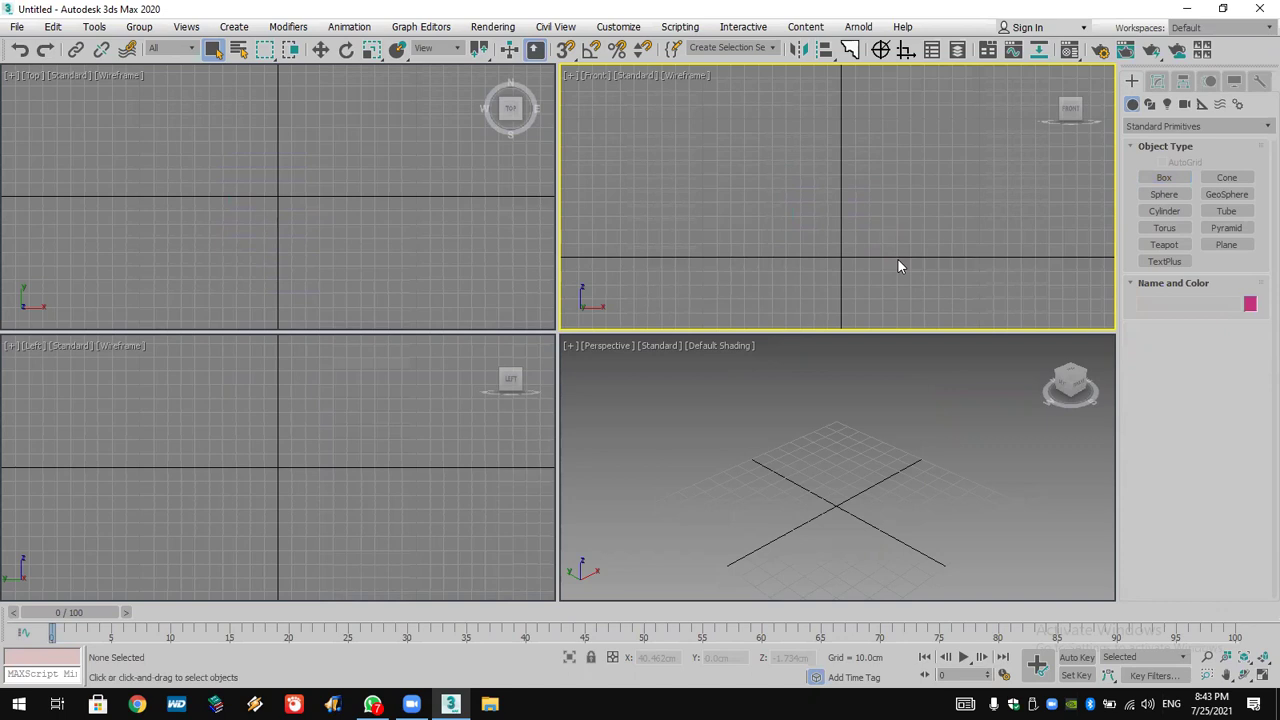
- Draw an upright plane about 116 cm long and 79 cm wide in the Front view
{"action": "left_click", "coordinate": [1226, 245]}
{"action": "left_click_drag", "start_coordinate": [778, 93], "coordinate": [791, 116]}
{"action": "left_click_drag", "start_coordinate": [854, 205], "coordinate": [888, 255]}
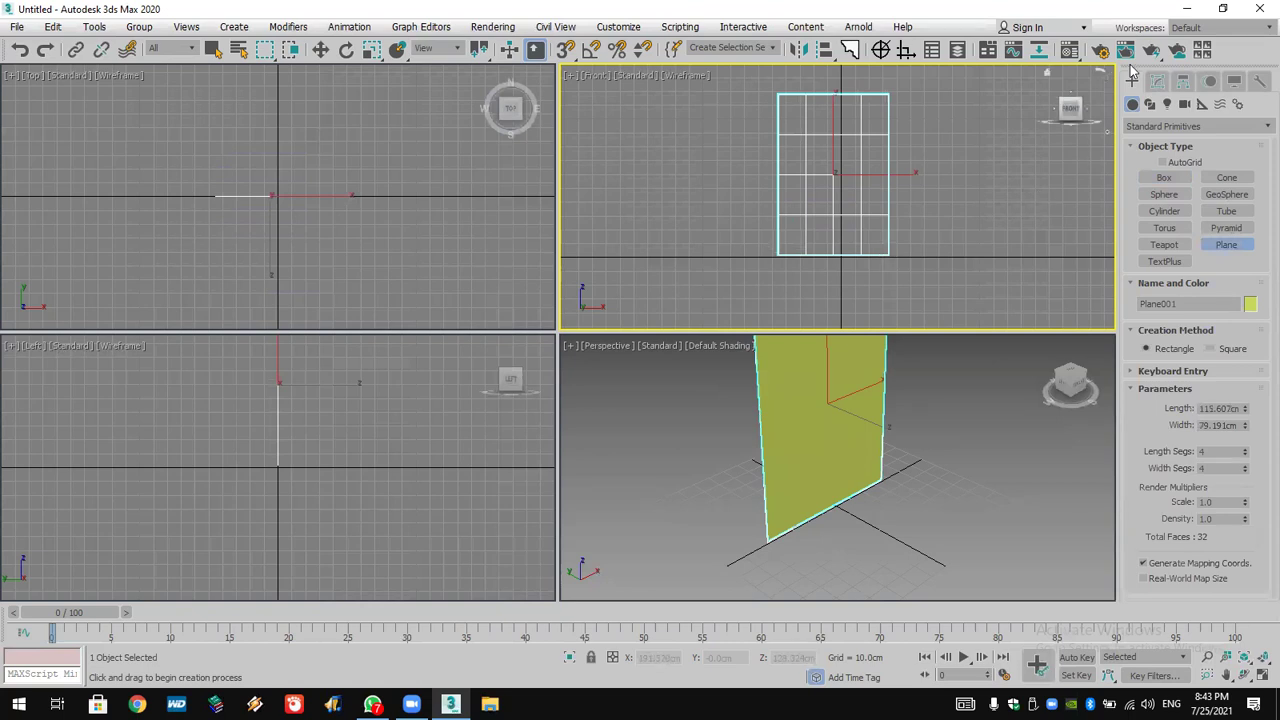
- Apply a Lattice modifier to the plane and set its geometry to Struts Only from Edges
{"action": "left_click", "coordinate": [1157, 81]}
{"action": "left_click", "coordinate": [1145, 130]}
{"action": "scroll", "coordinate": [1190, 400], "scroll_direction": "down", "scroll_amount": 5}
{"action": "left_click", "coordinate": [1165, 410]}
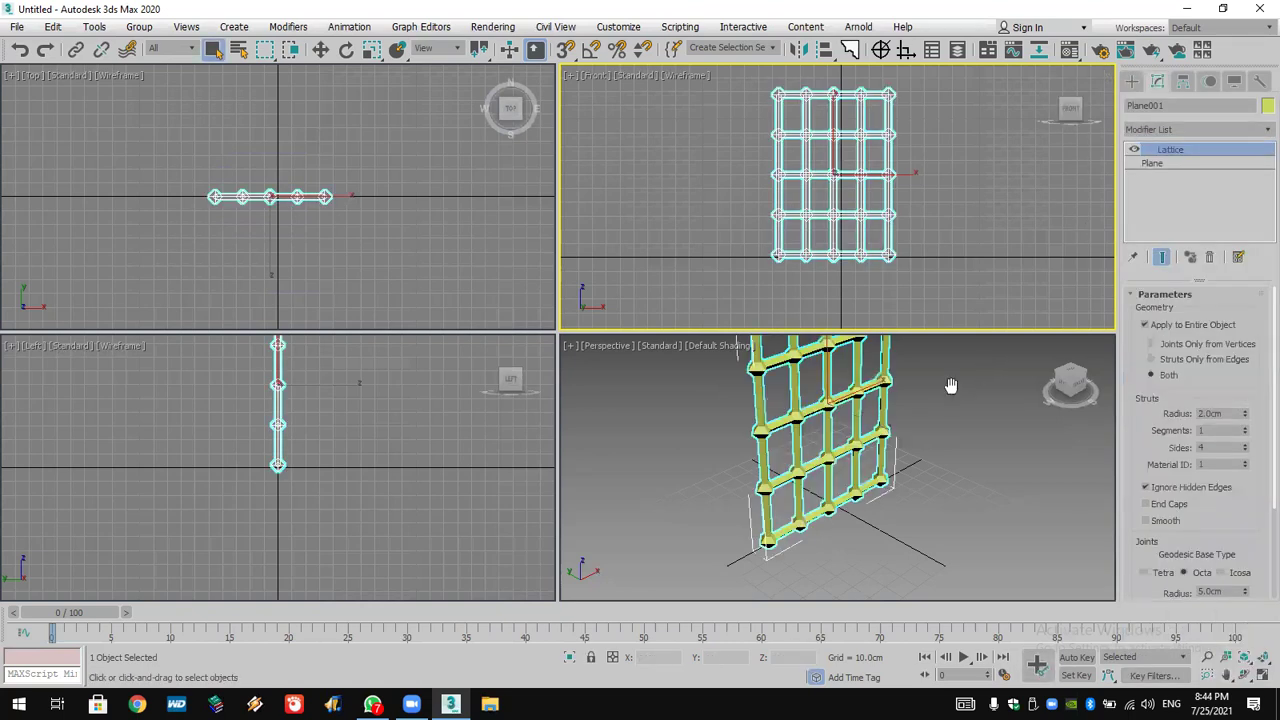
{"action": "middle_click_drag", "start_coordinate": [951, 386], "coordinate": [1029, 443]}
{"action": "left_click", "coordinate": [1212, 358]}
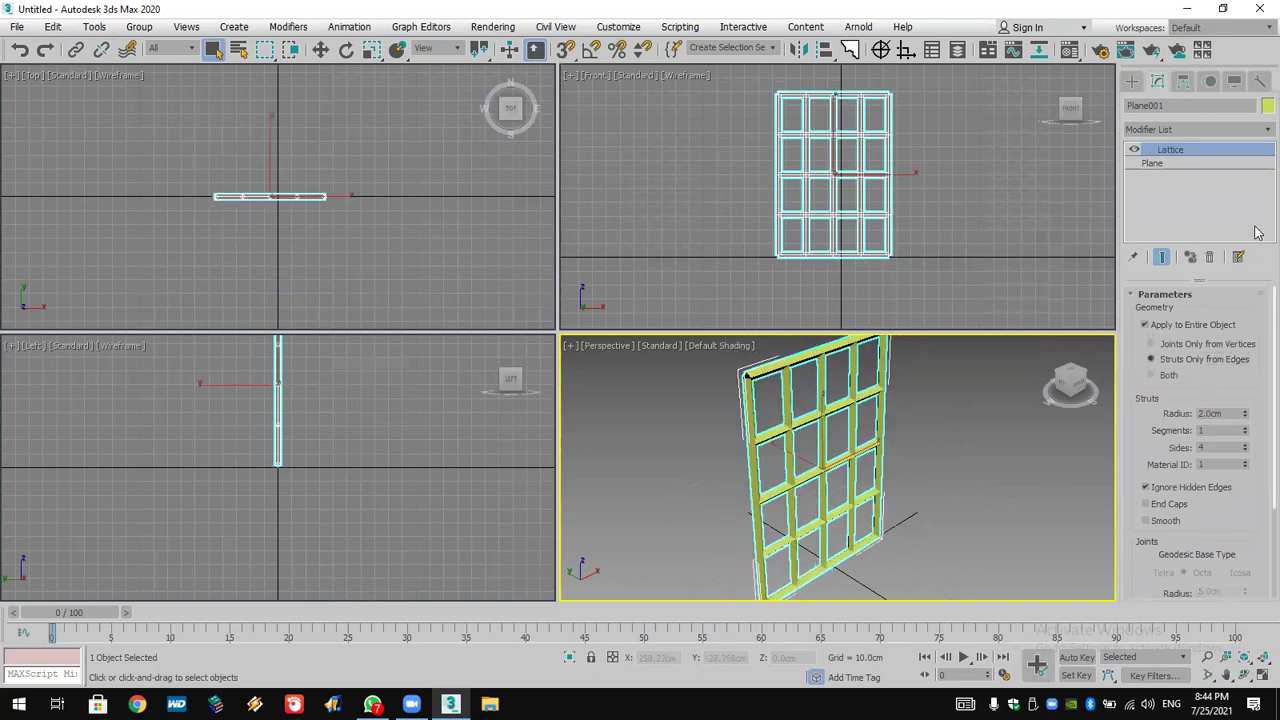
- Set the underlying plane's length segments and width segments to 2 each
{"action": "left_click", "coordinate": [1226, 164]}
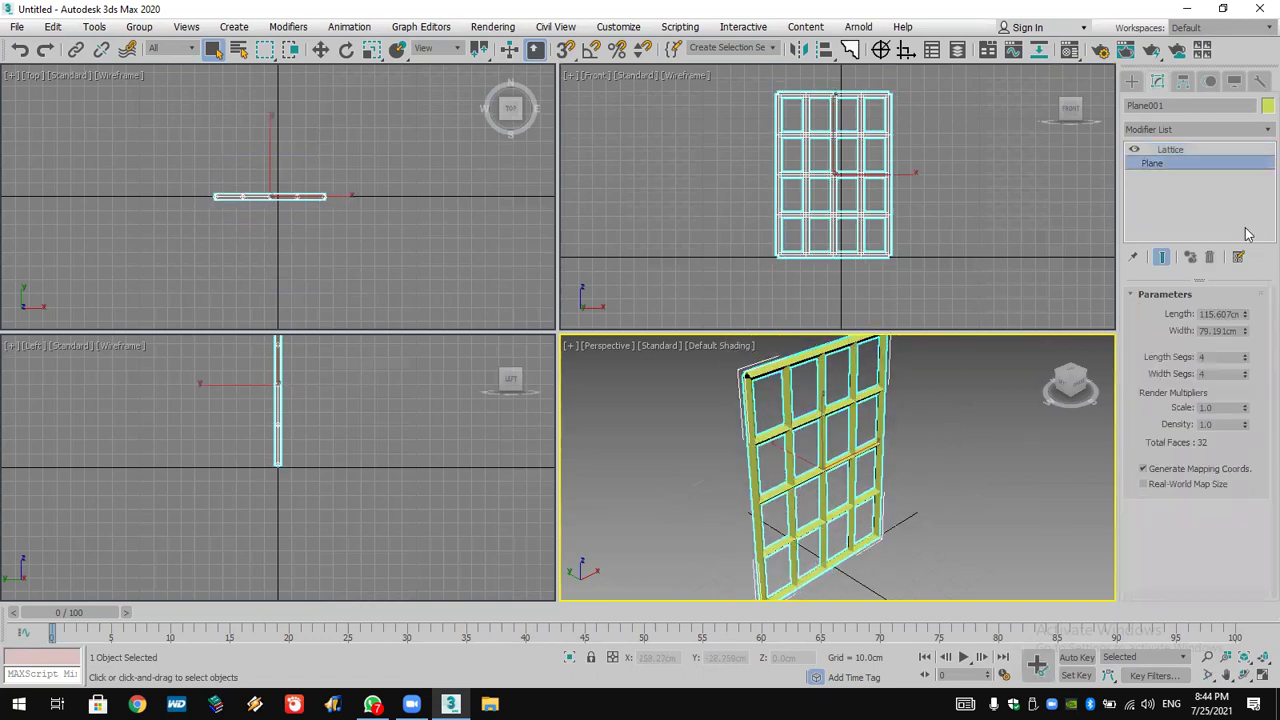
{"action": "left_click", "coordinate": [1245, 362]}
{"action": "left_click", "coordinate": [1245, 362]}
{"action": "left_click", "coordinate": [1246, 377]}
{"action": "left_click", "coordinate": [1246, 377]}
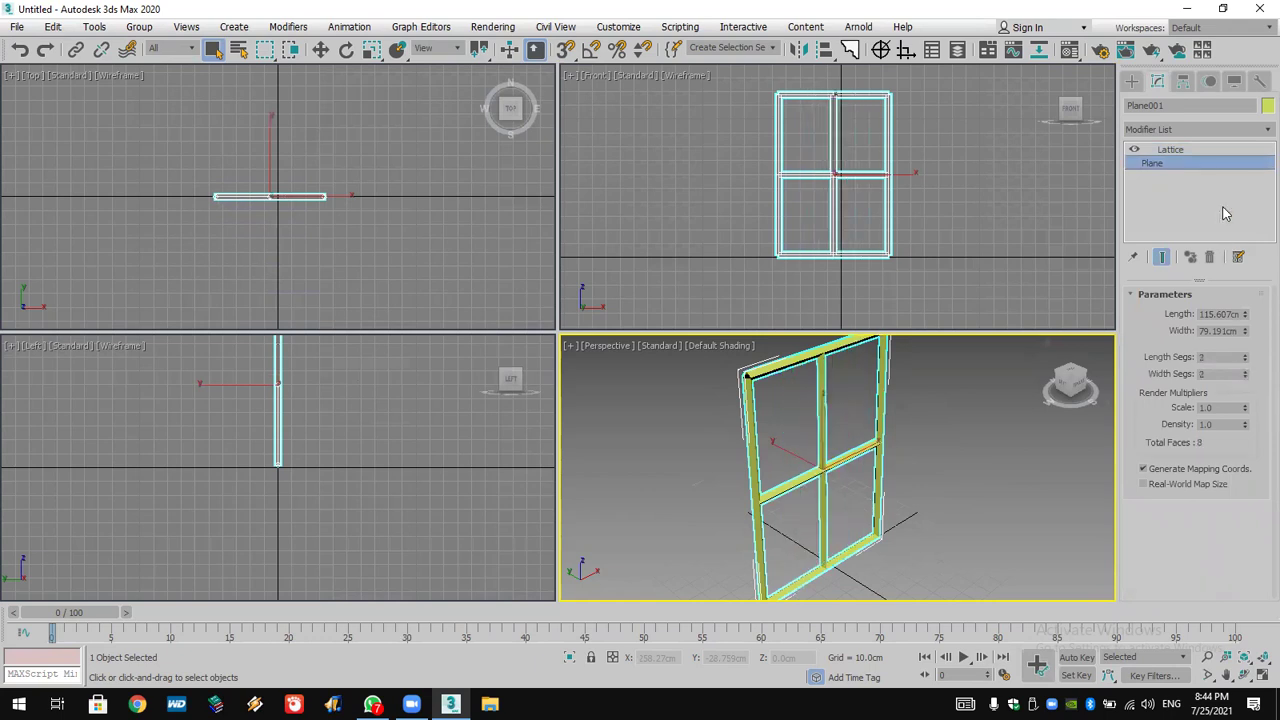
- Set the lattice struts' radius to 3.5 cm and their sides to 5
{"action": "left_click", "coordinate": [1194, 152]}
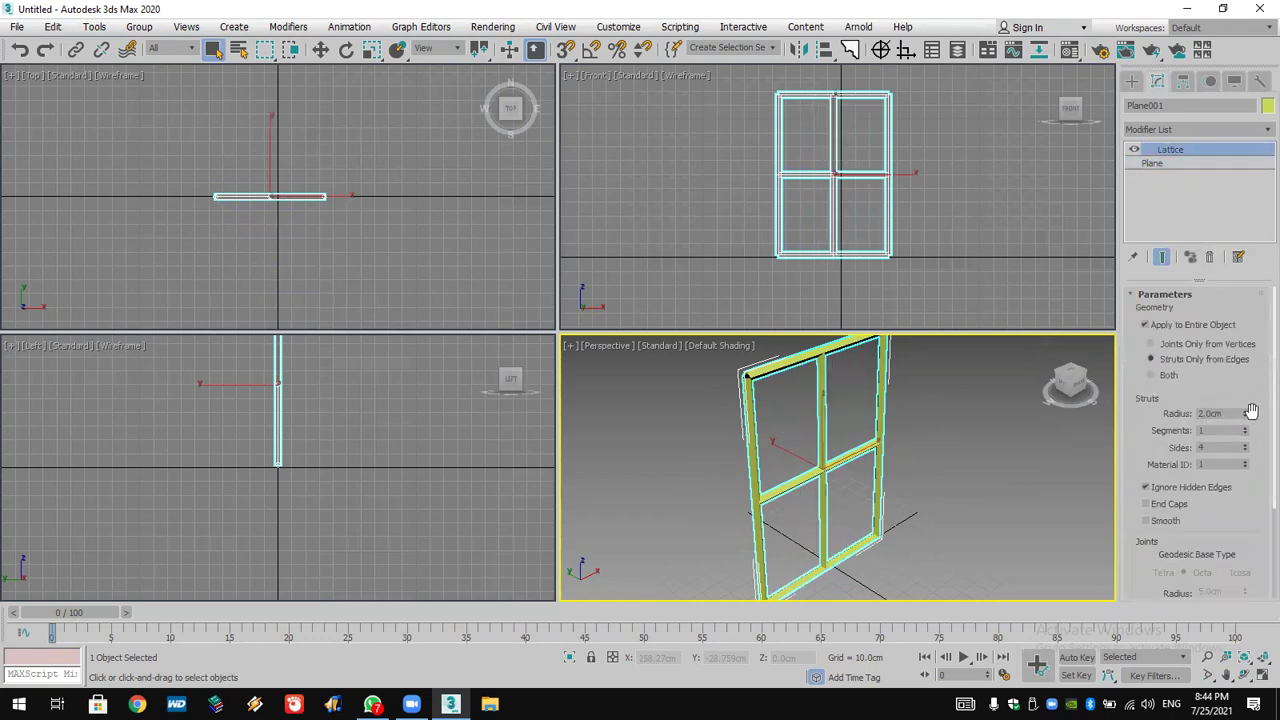
{"action": "left_click", "coordinate": [1246, 412]}
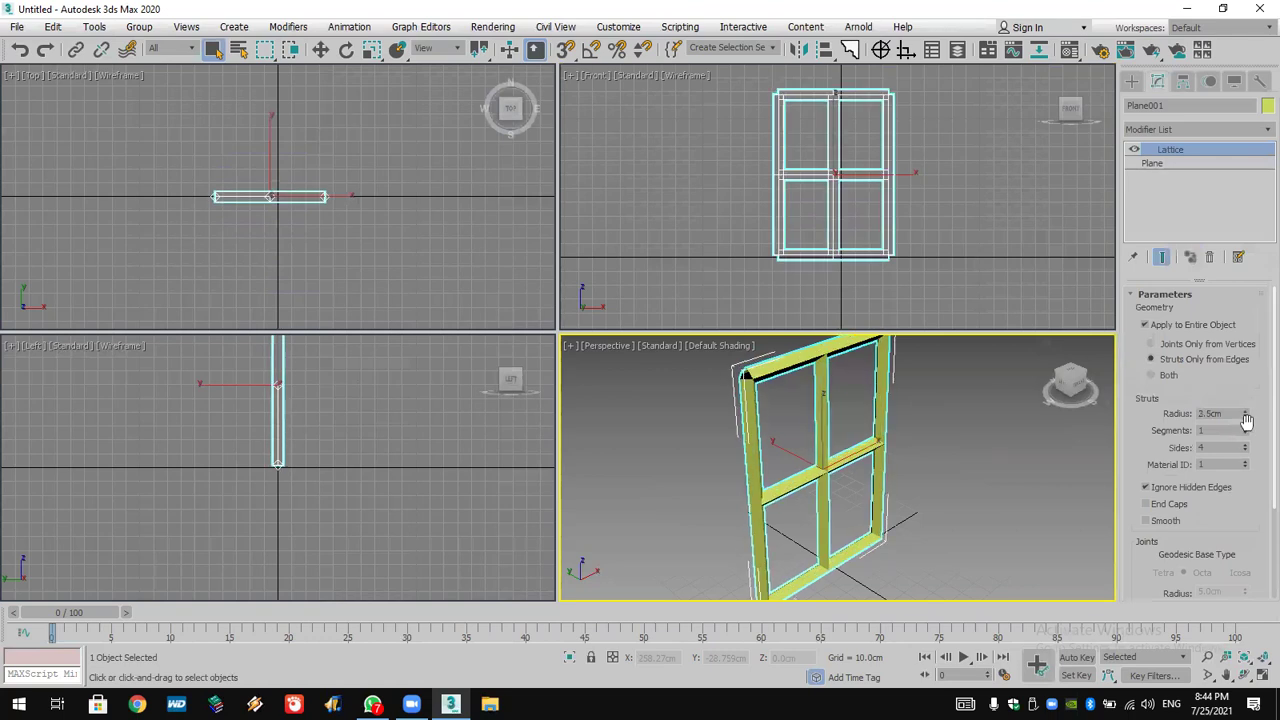
{"action": "left_click", "coordinate": [1246, 444]}
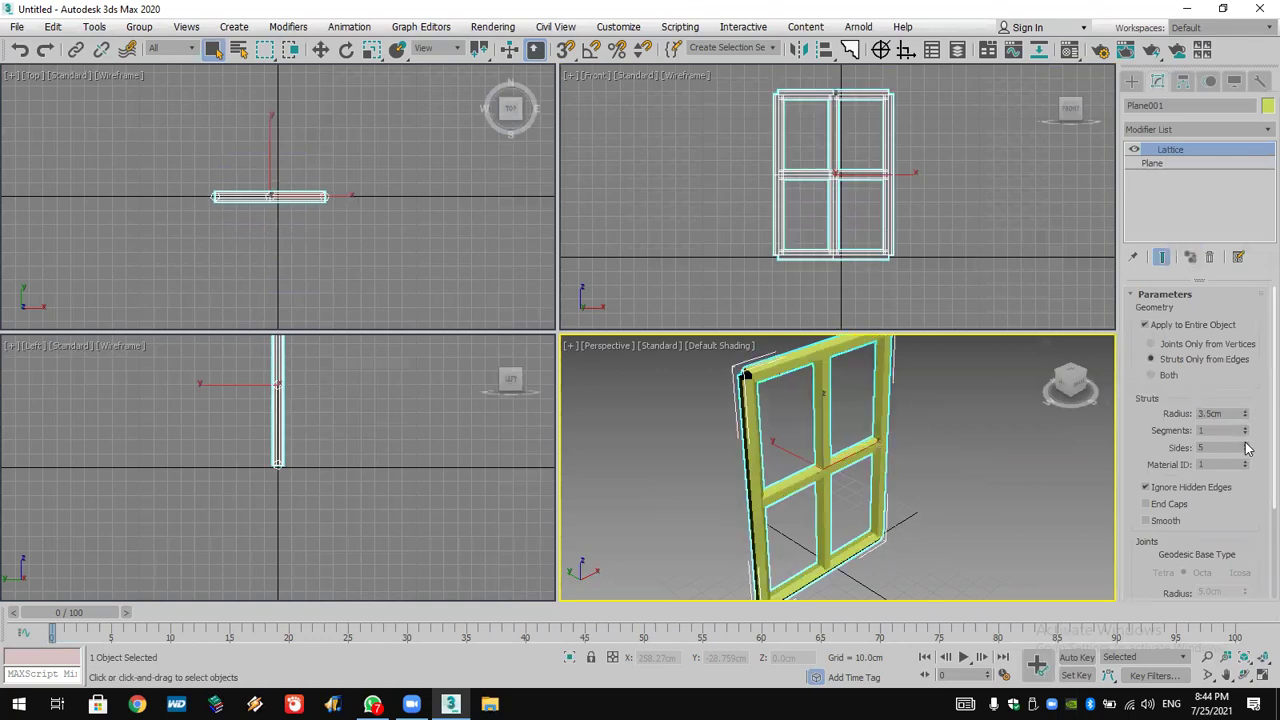
- Clone the lattice window frame in place as an independent Copy
{"action": "left_click", "coordinate": [915, 452]}
{"action": "left_click", "coordinate": [857, 453]}
{"action": "mouse_move", "coordinate": [819, 272]}
{"action": "middle_mouse_down"}
{"action": "mouse_move", "coordinate": [812, 294]}
{"action": "mouse_move", "coordinate": [826, 277]}
{"action": "mouse_move", "coordinate": [816, 280]}
{"action": "middle_mouse_up"}
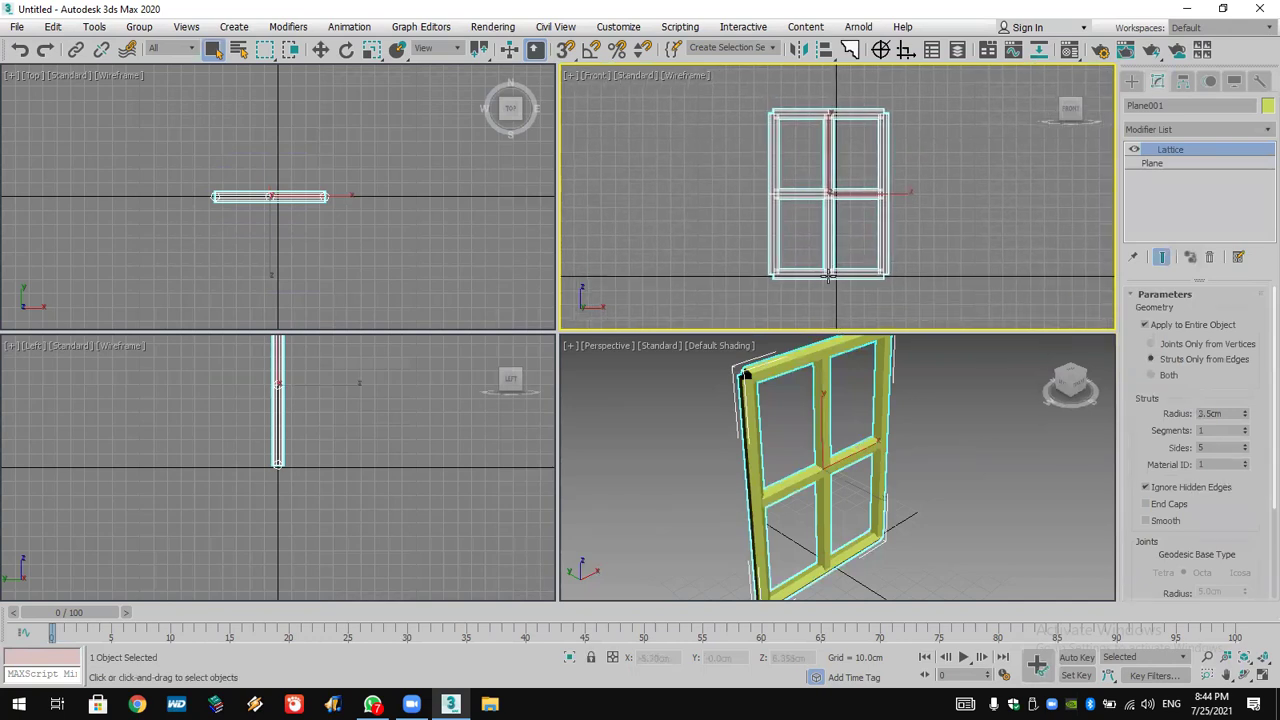
{"action": "right_click", "coordinate": [829, 276]}
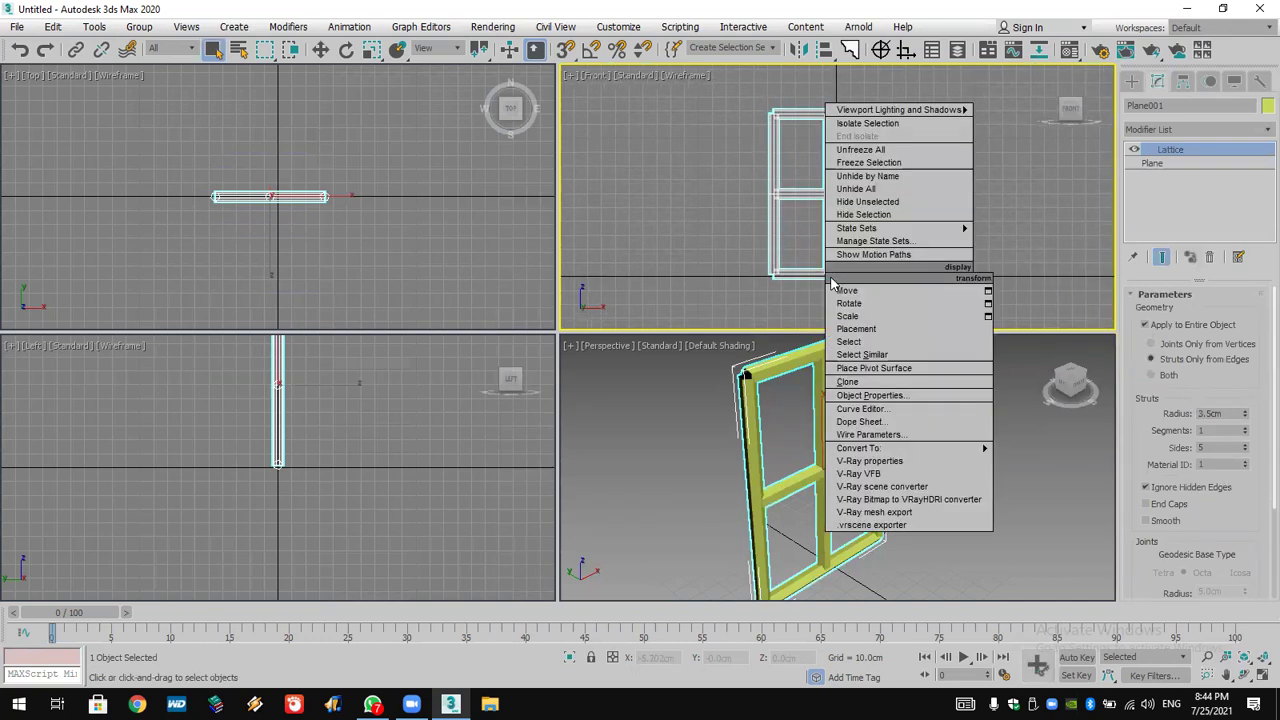
{"action": "left_click", "coordinate": [903, 387]}
{"action": "left_click", "coordinate": [590, 312]}
{"action": "left_click", "coordinate": [596, 411]}
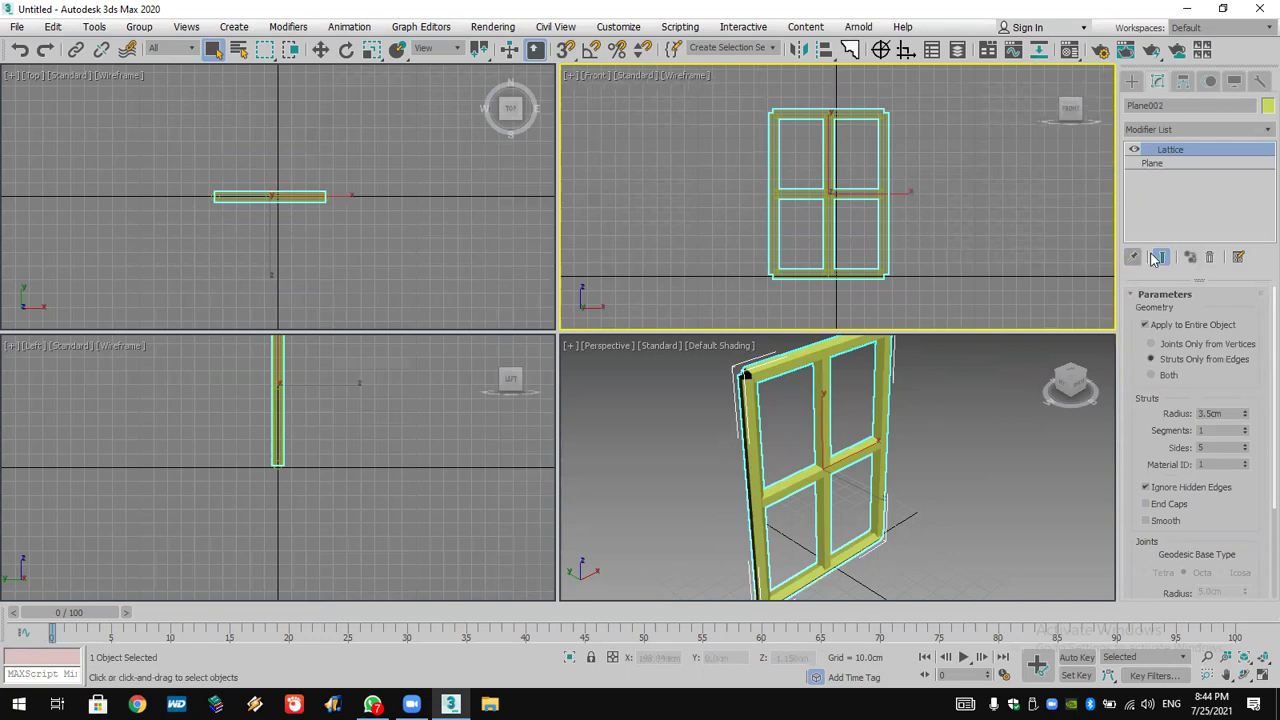
- Remove the Lattice modifier from the cloned frame and change the resulting solid plane's object colour to white
{"action": "left_click", "coordinate": [1208, 258]}
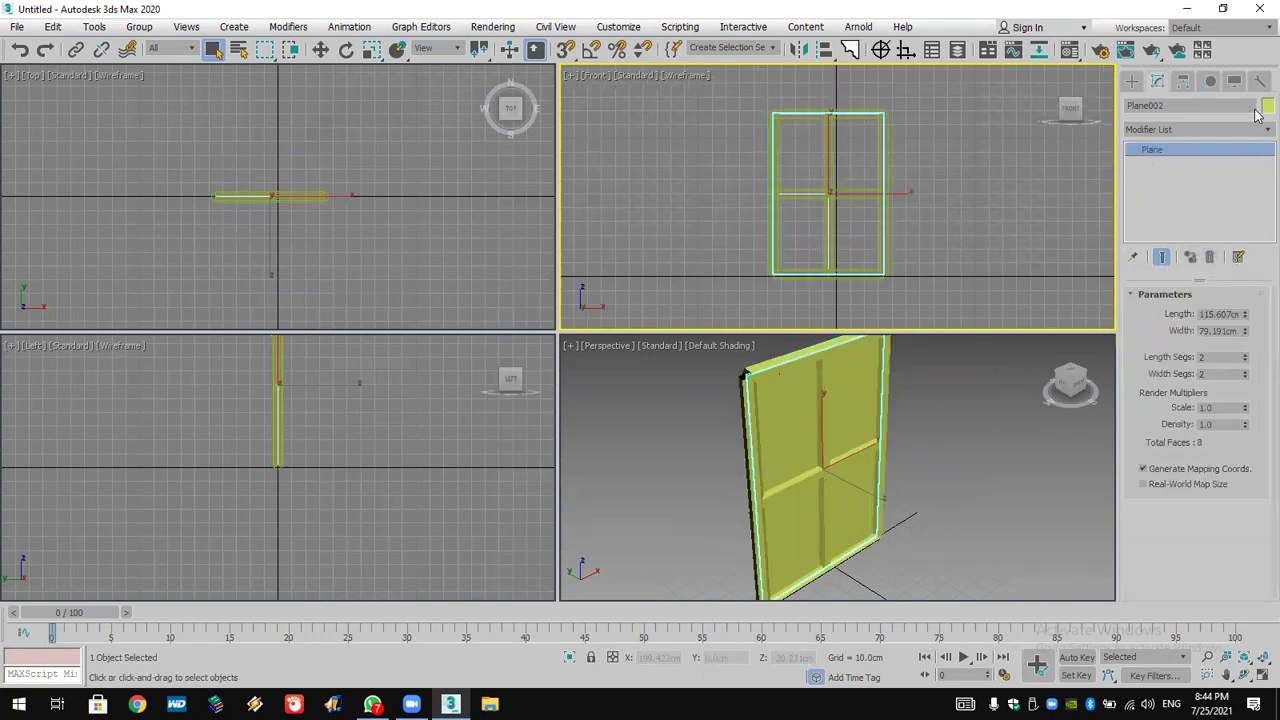
{"action": "left_click", "coordinate": [782, 388]}
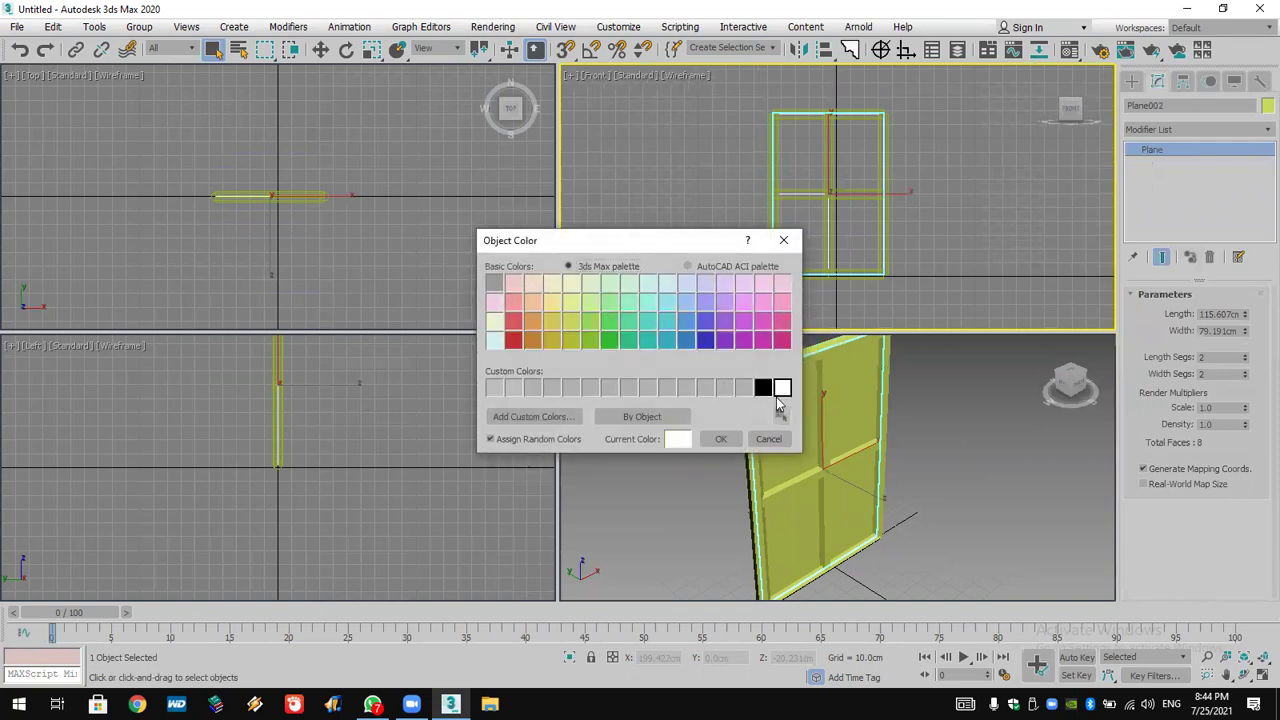
{"action": "left_click", "coordinate": [721, 441]}
{"action": "left_click", "coordinate": [969, 516]}
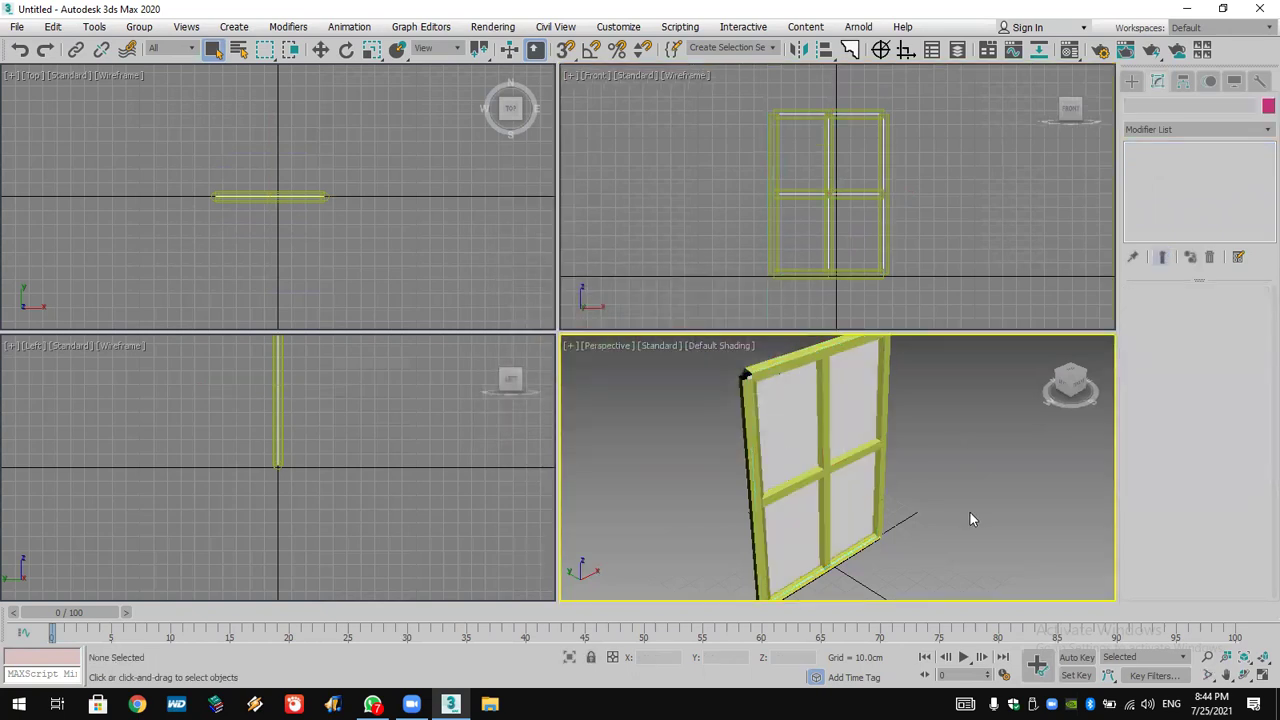
- Delete the white plane, leaving only the lattice window frame
{"action": "left_click_drag", "start_coordinate": [952, 566], "coordinate": [691, 402]}
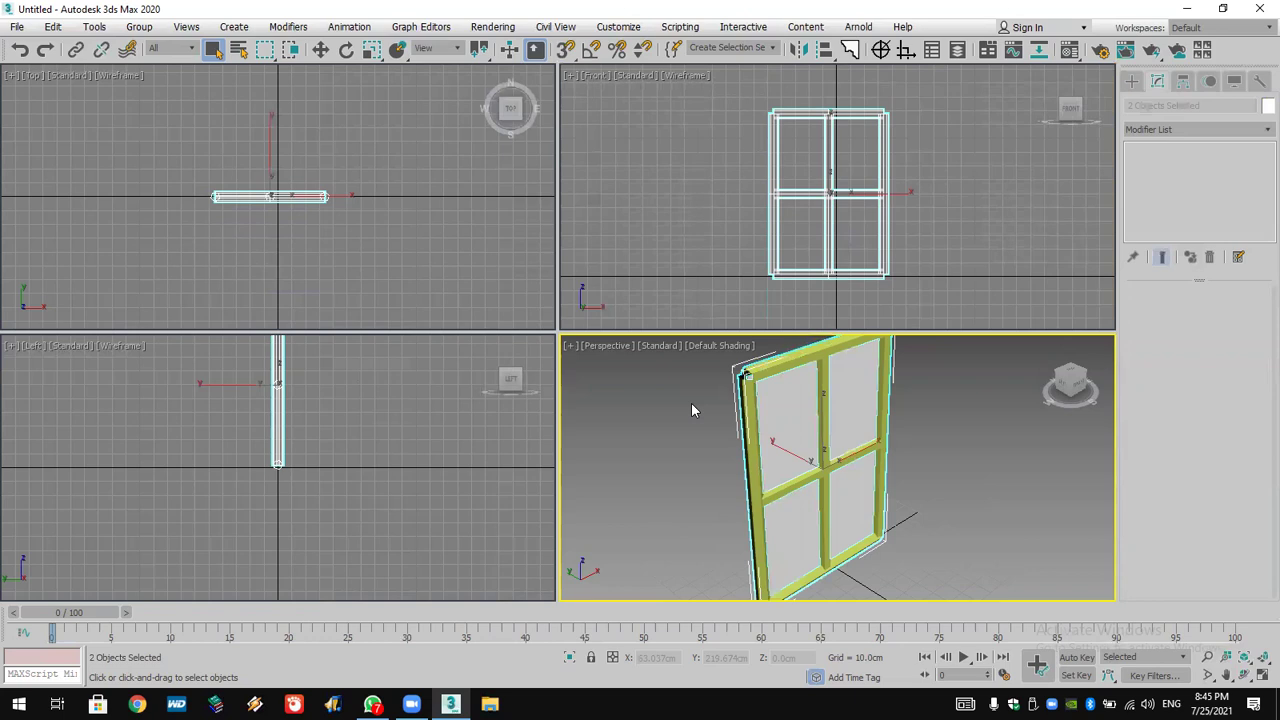
{"action": "left_click", "coordinate": [775, 403]}
{"action": "key", "text": "Delete"}
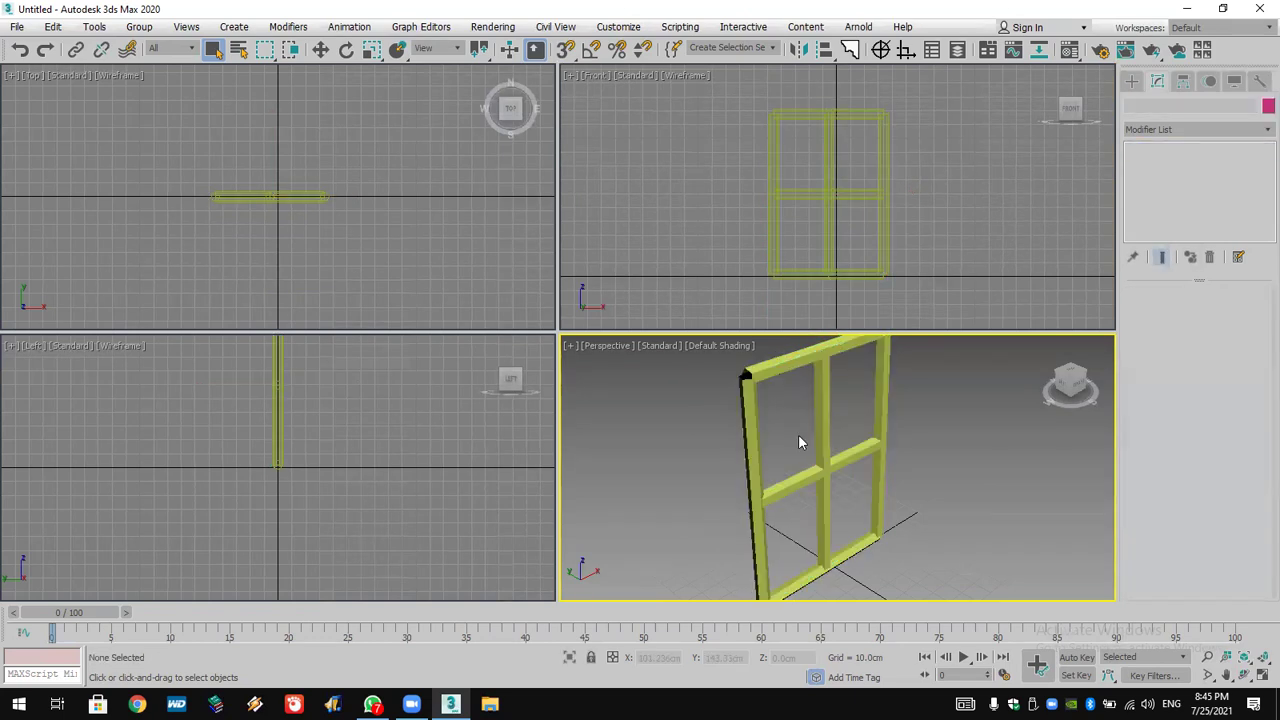
- Clone the remaining lattice window frame in place as a Copy named Plane002
{"action": "left_click", "coordinate": [820, 462]}
{"action": "right_click", "coordinate": [818, 432]}
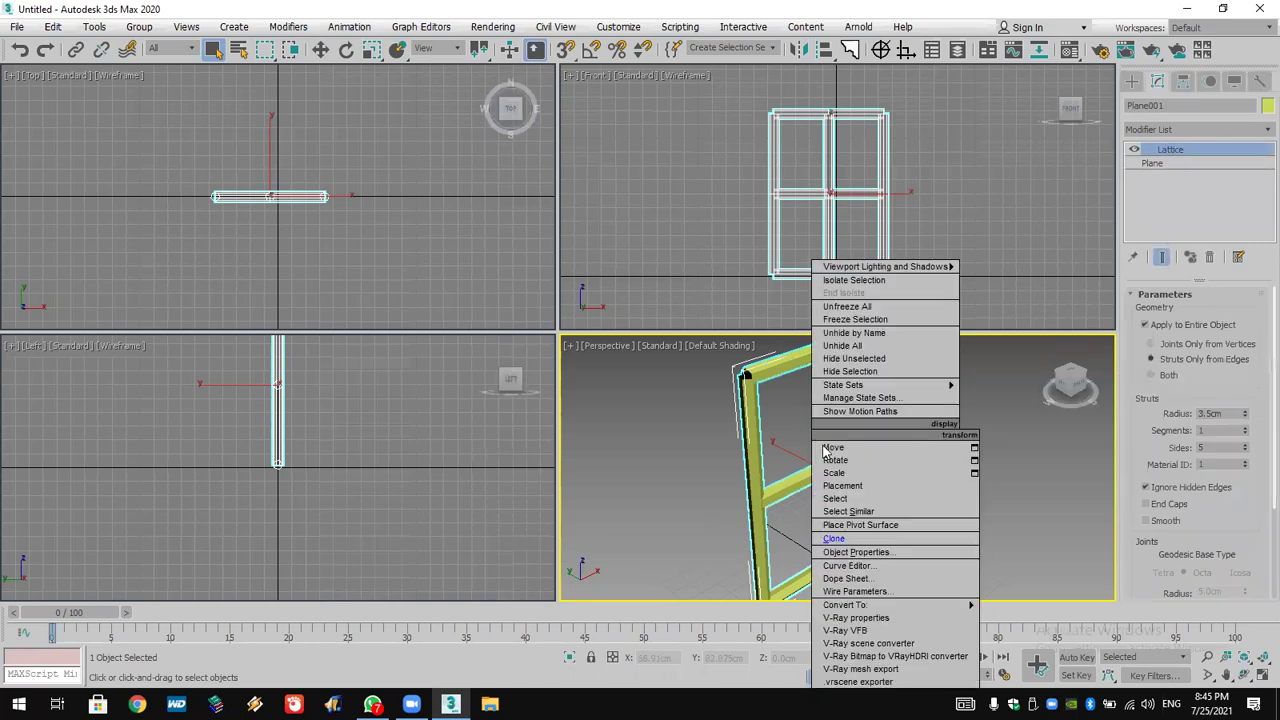
{"action": "left_click", "coordinate": [840, 538]}
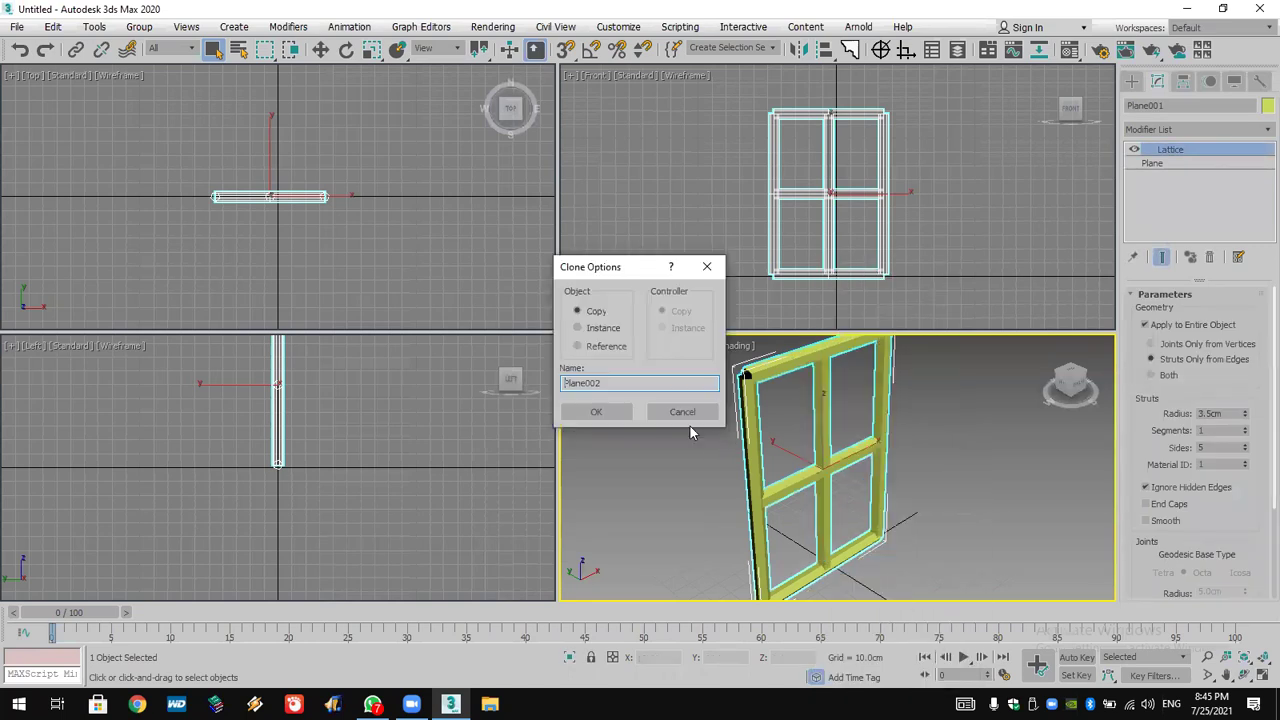
{"action": "left_click", "coordinate": [625, 413]}
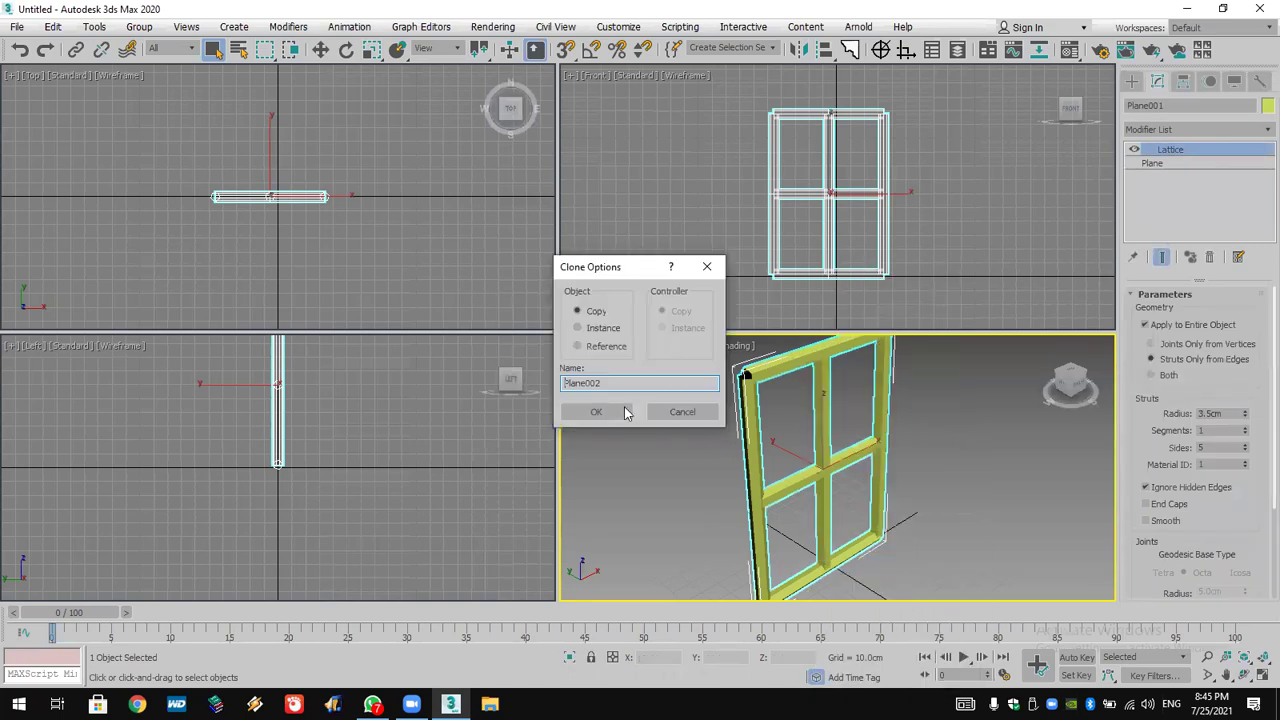
- Remove the Lattice modifier from the cloned frame and delete the resulting solid plane
{"action": "left_click", "coordinate": [1208, 258]}
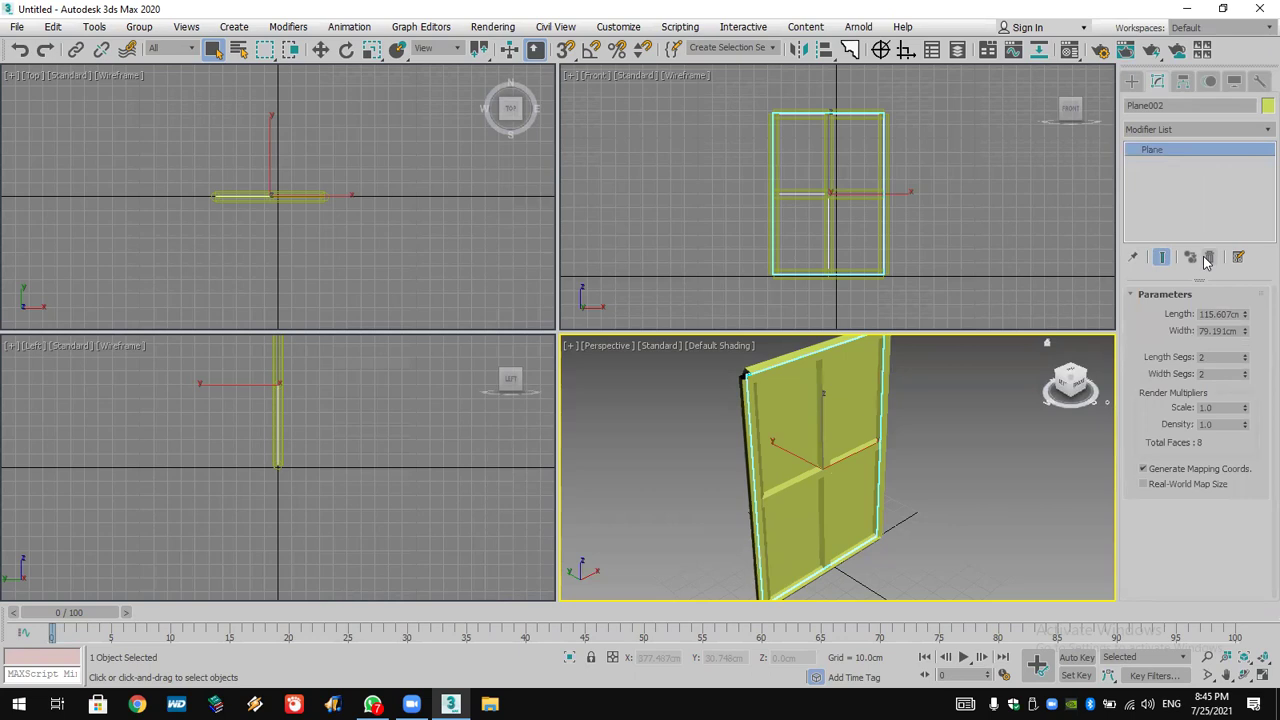
{"action": "key", "text": "Delete"}
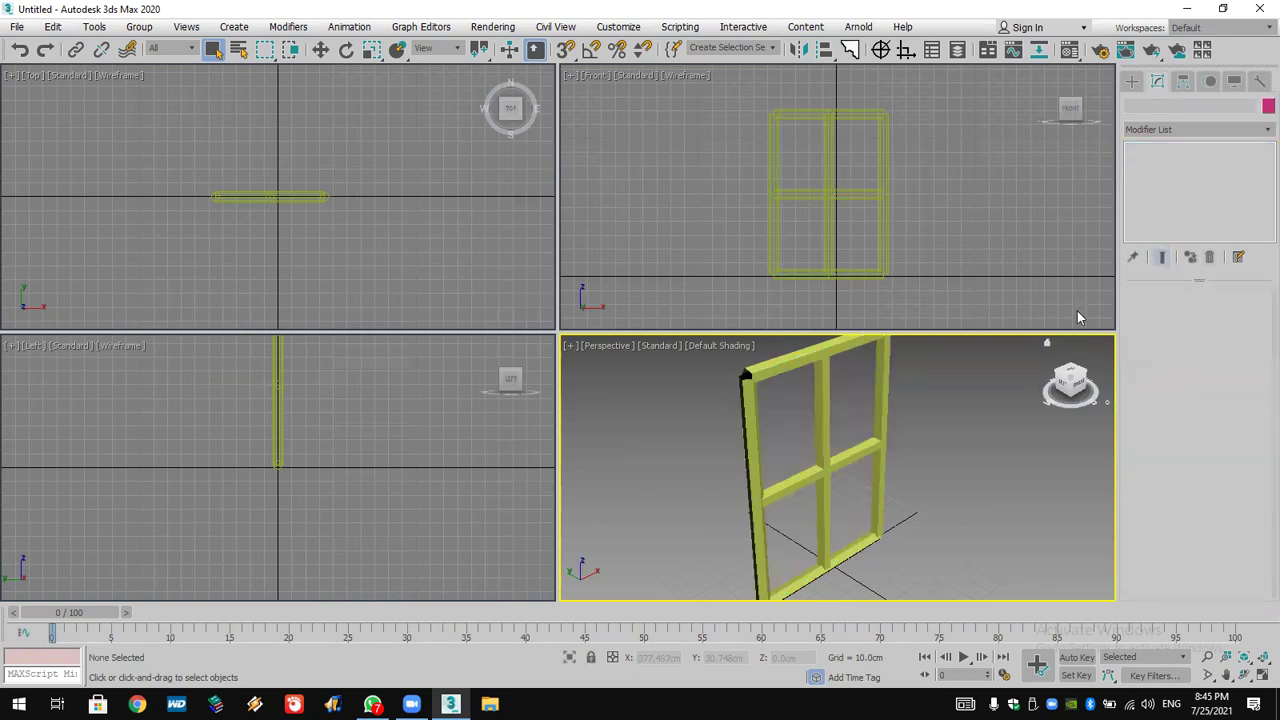
{"action": "left_click", "coordinate": [1130, 83]}
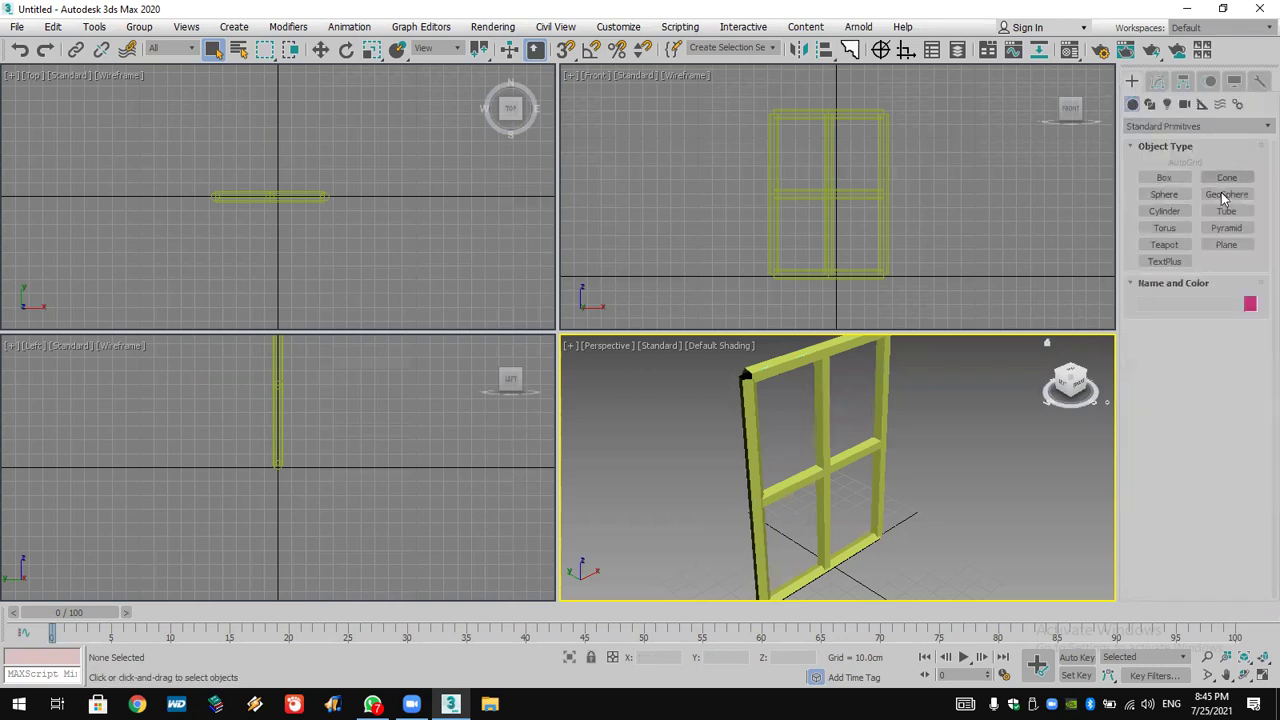
{"action": "left_click", "coordinate": [1226, 244]}
{"action": "left_click", "coordinate": [566, 49]}
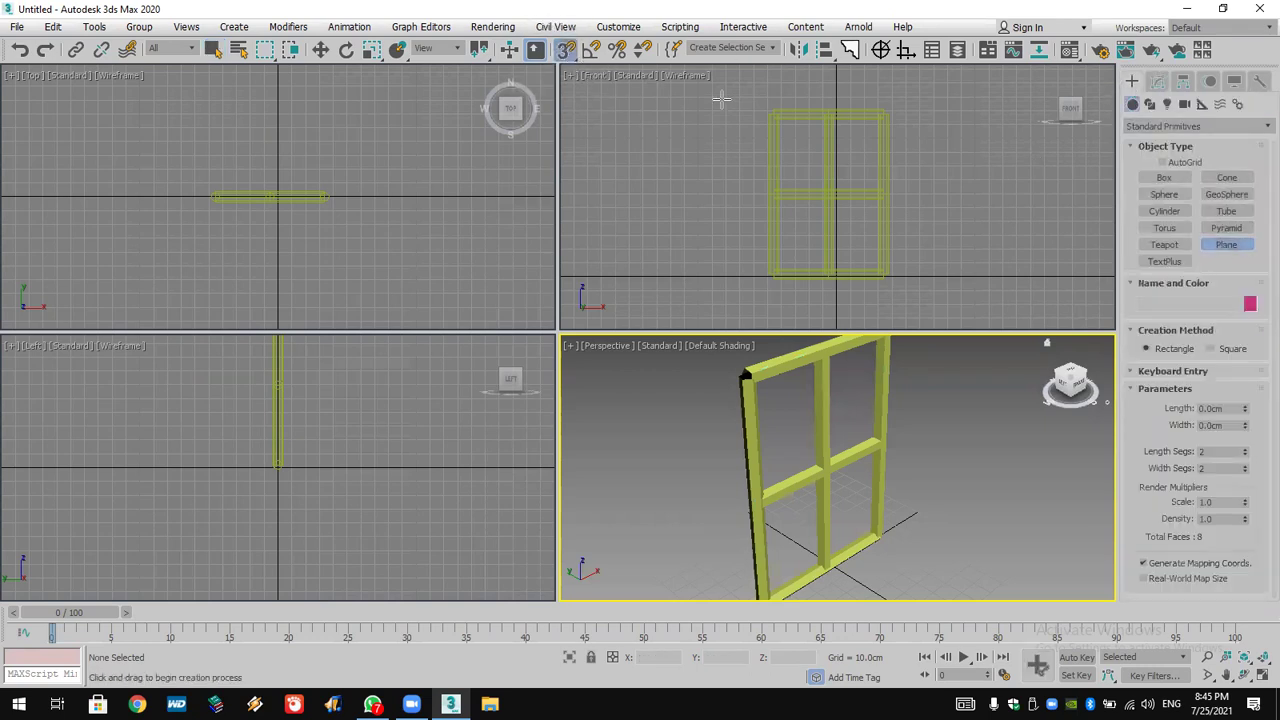
{"action": "left_click", "coordinate": [876, 268]}
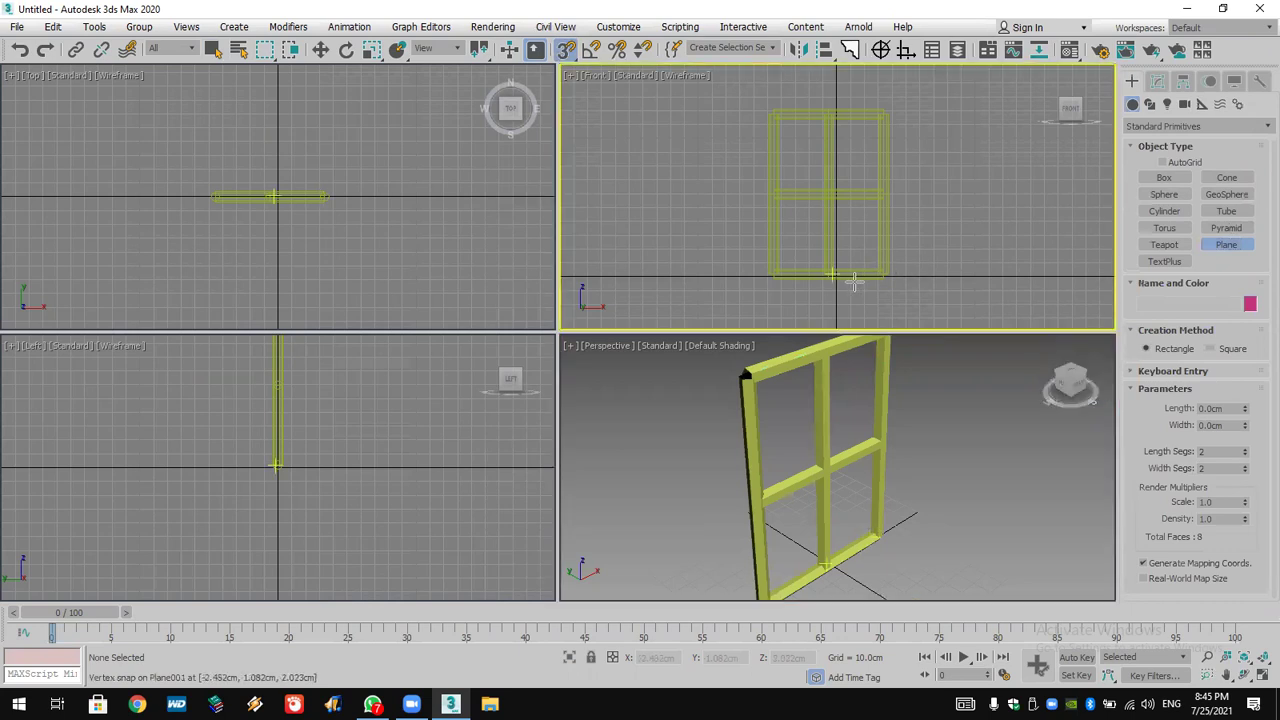
{"action": "left_click", "coordinate": [566, 49]}
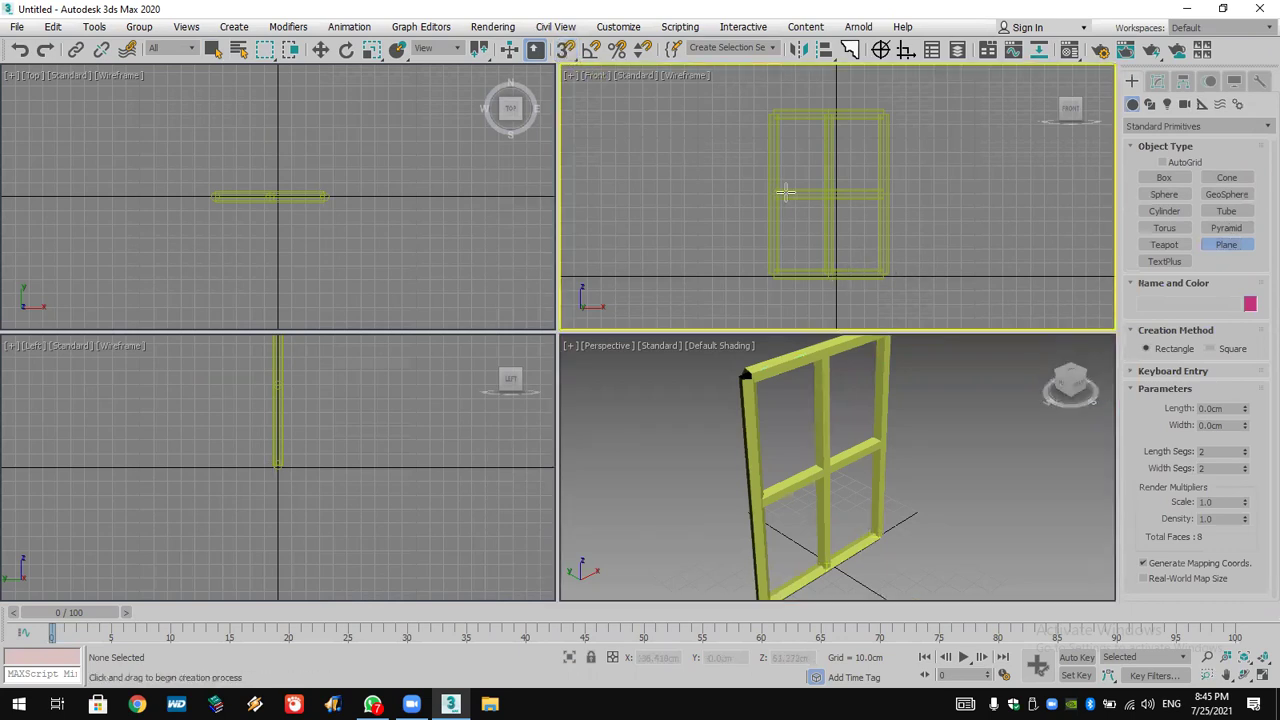
- Select the lattice window frame and clone it in place as a Copy named Plane002
{"action": "right_click", "coordinate": [792, 190]}
{"action": "left_click", "coordinate": [792, 190]}
{"action": "right_click", "coordinate": [792, 190]}
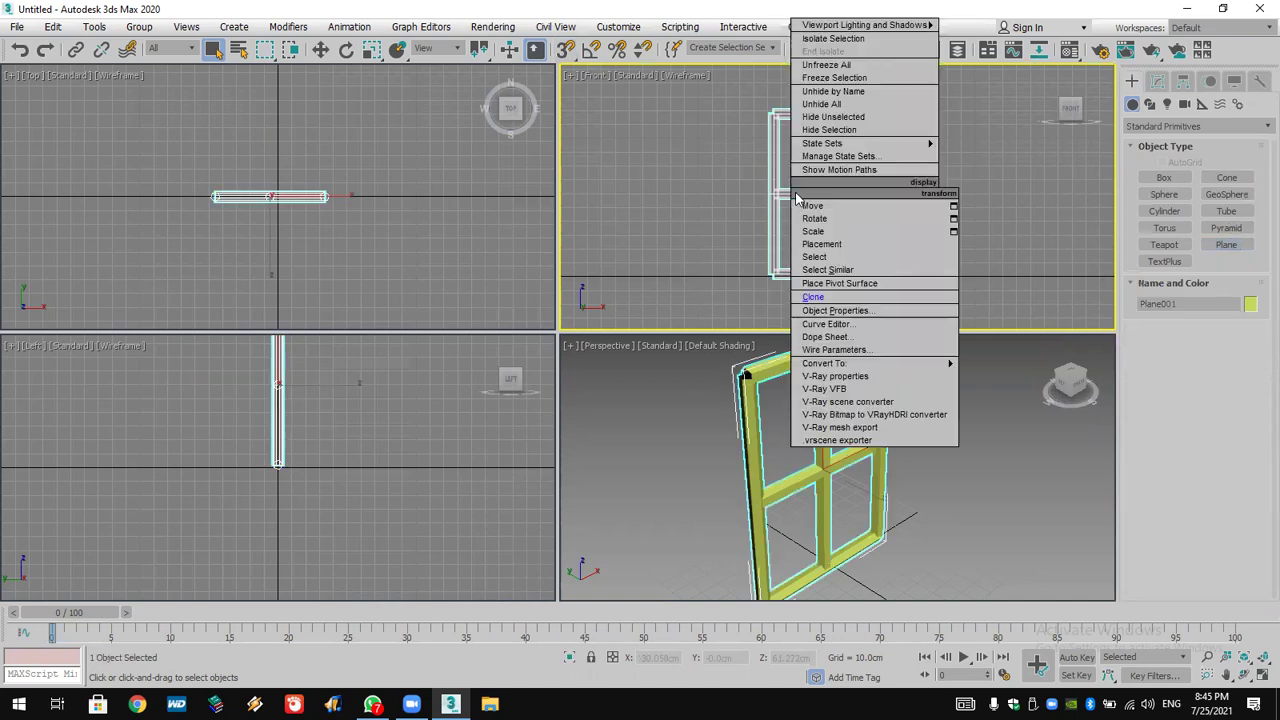
{"action": "left_click", "coordinate": [855, 305]}
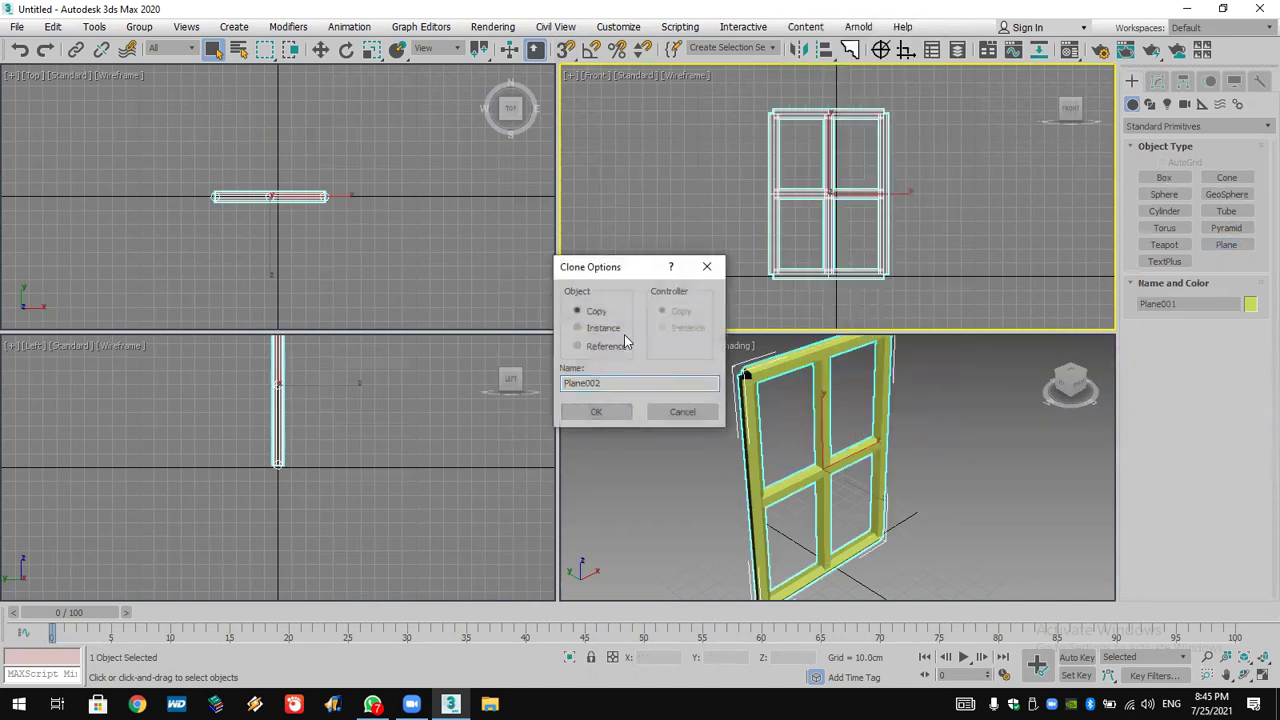
{"action": "left_click", "coordinate": [605, 412]}
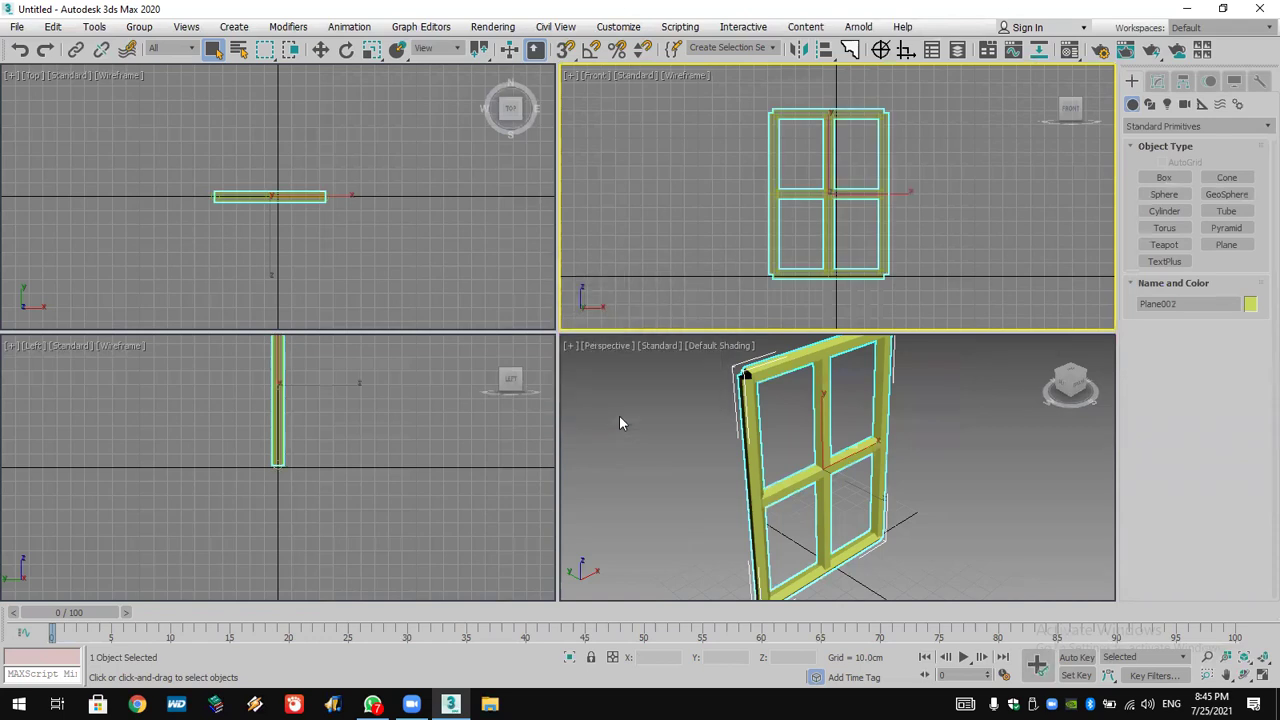
- Remove the Lattice modifier from the cloned frame to make a solid pane, and select the pane and frame together
{"action": "left_click", "coordinate": [1157, 81]}
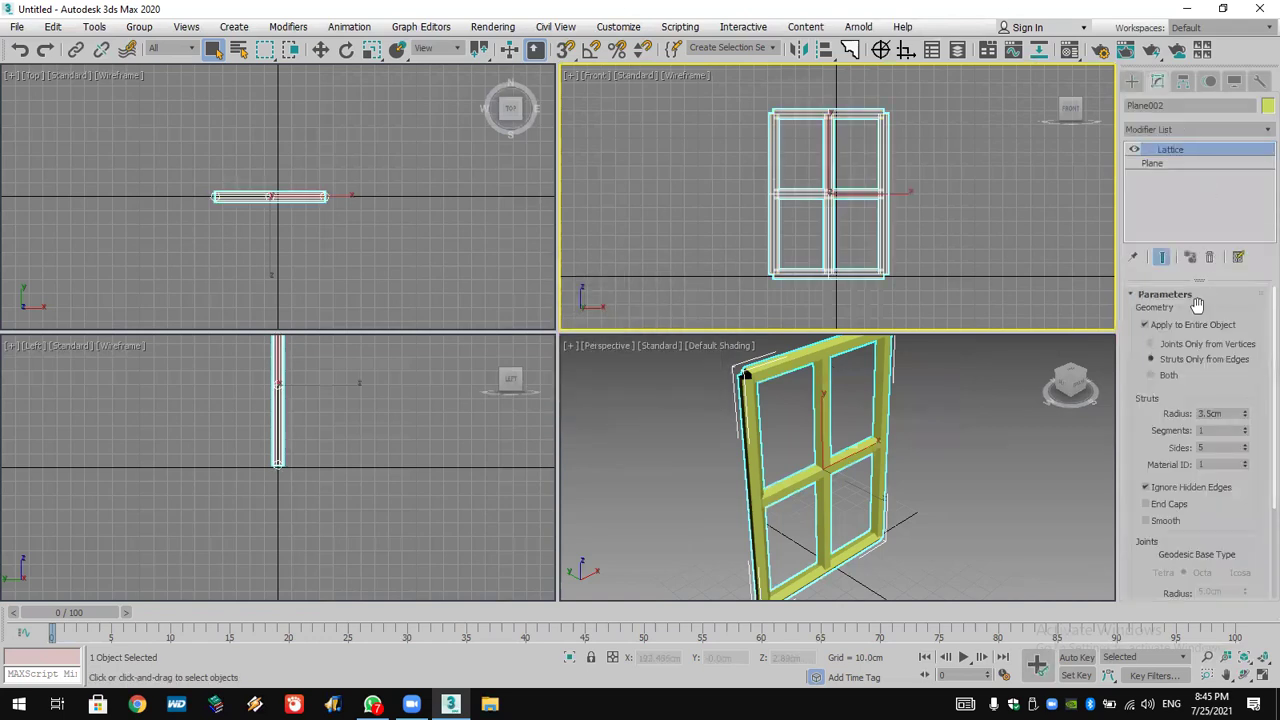
{"action": "left_click", "coordinate": [1209, 257]}
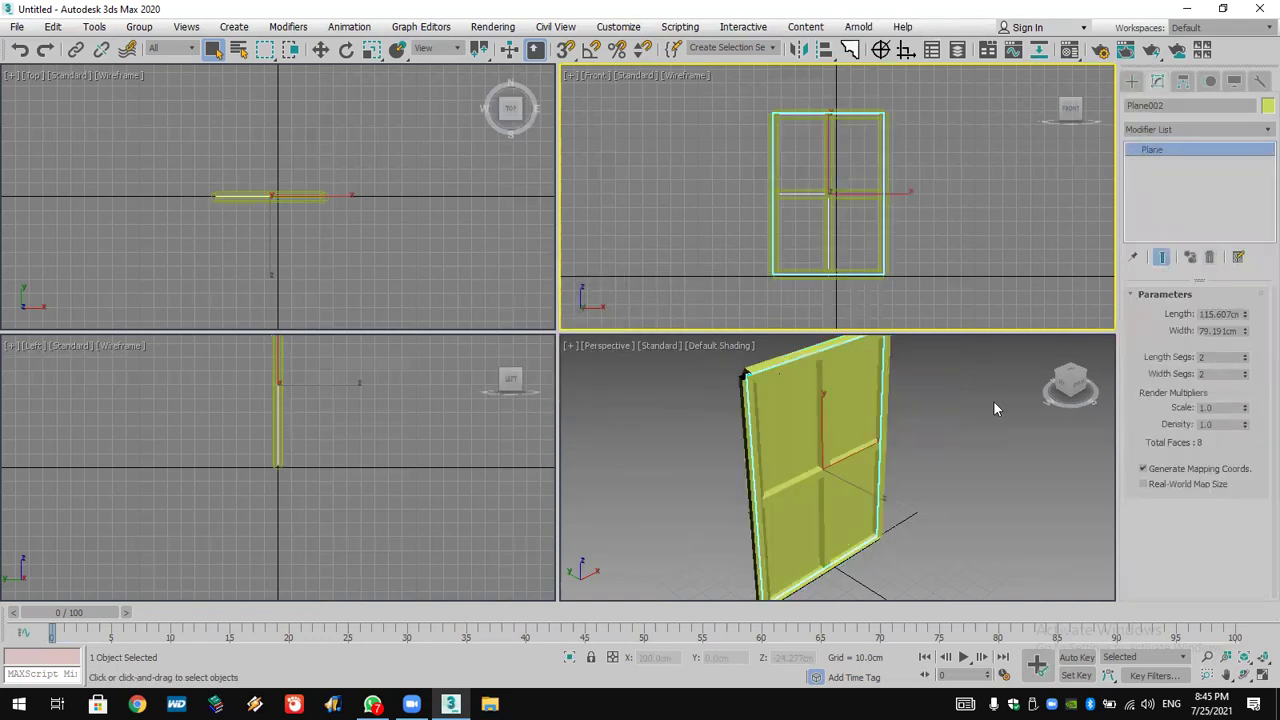
{"action": "left_click", "coordinate": [934, 455]}
{"action": "left_click_drag", "start_coordinate": [936, 455], "coordinate": [614, 578]}
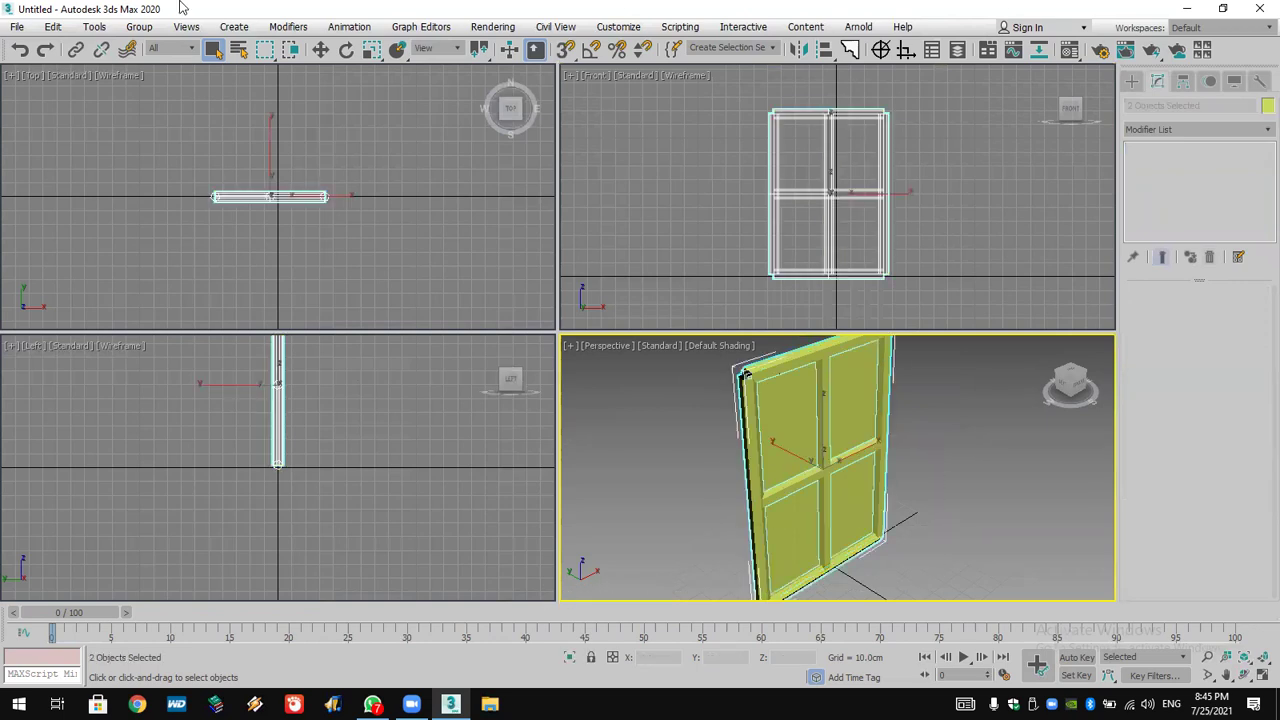
- Reset to an empty scene without saving the window
{"action": "left_click", "coordinate": [17, 27]}
{"action": "left_click", "coordinate": [33, 74]}
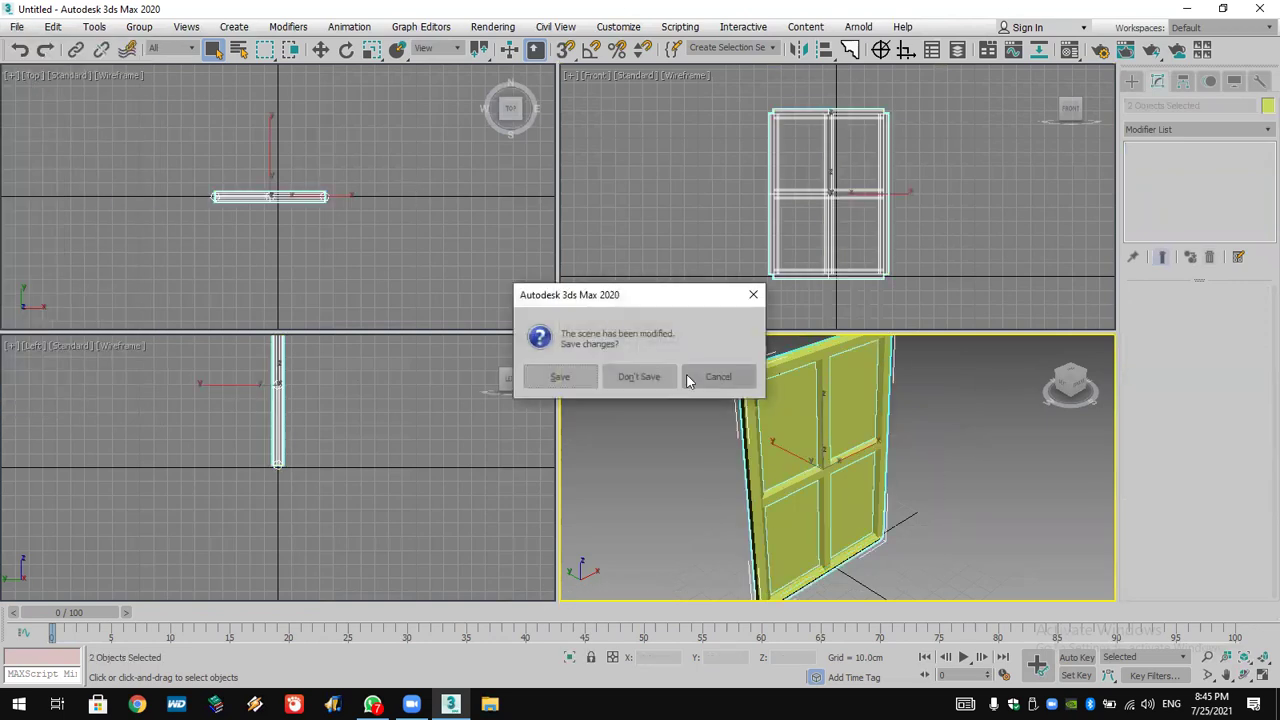
{"action": "left_click", "coordinate": [638, 378]}
{"action": "left_click", "coordinate": [586, 378]}
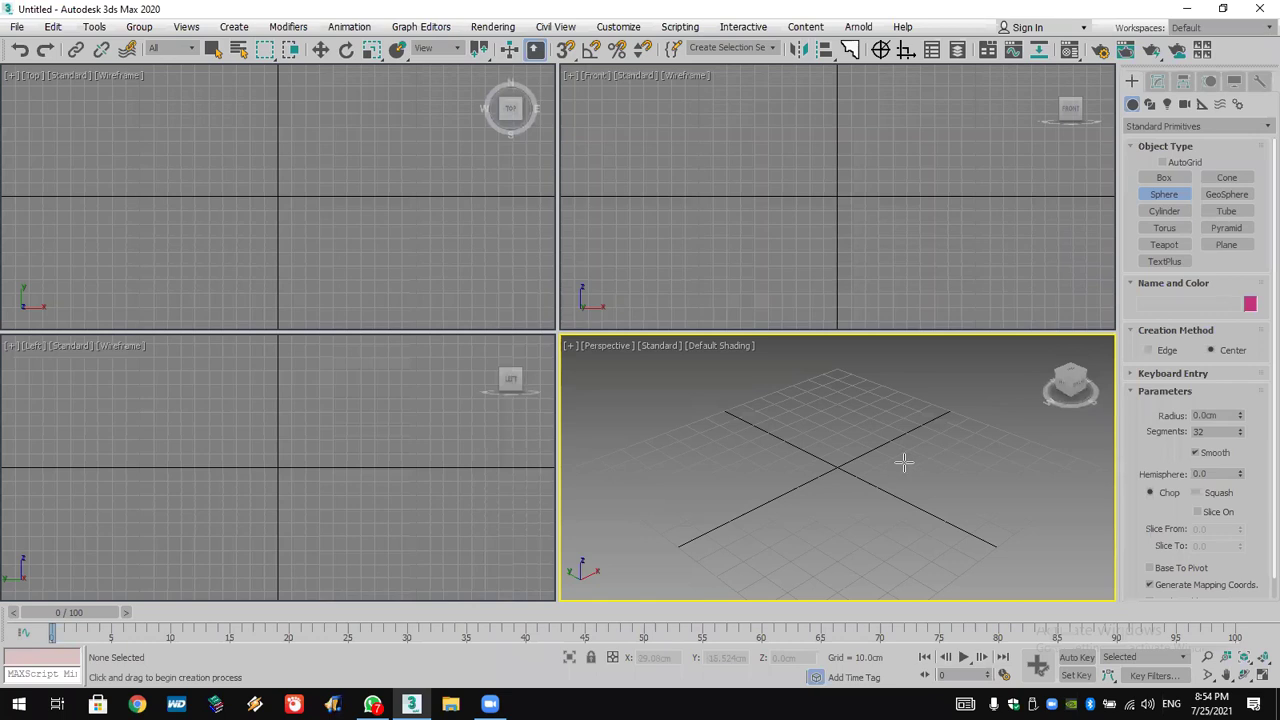
- Create a sphere of about 32.7 cm radius at the grid centre, with smoothing off and a hemisphere value of 0.5
{"action": "left_click_drag", "start_coordinate": [841, 463], "coordinate": [851, 513]}
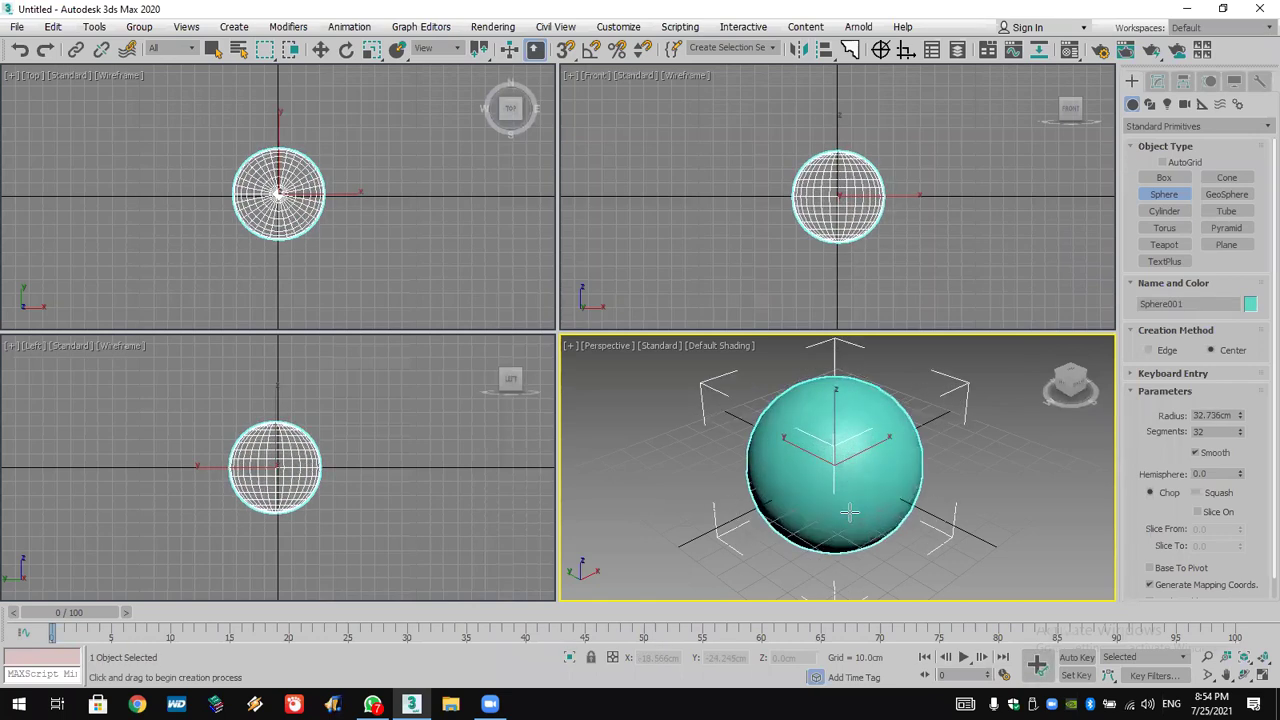
{"action": "left_click", "coordinate": [1196, 452]}
{"action": "left_click_drag", "start_coordinate": [1240, 474], "coordinate": [1246, 345]}
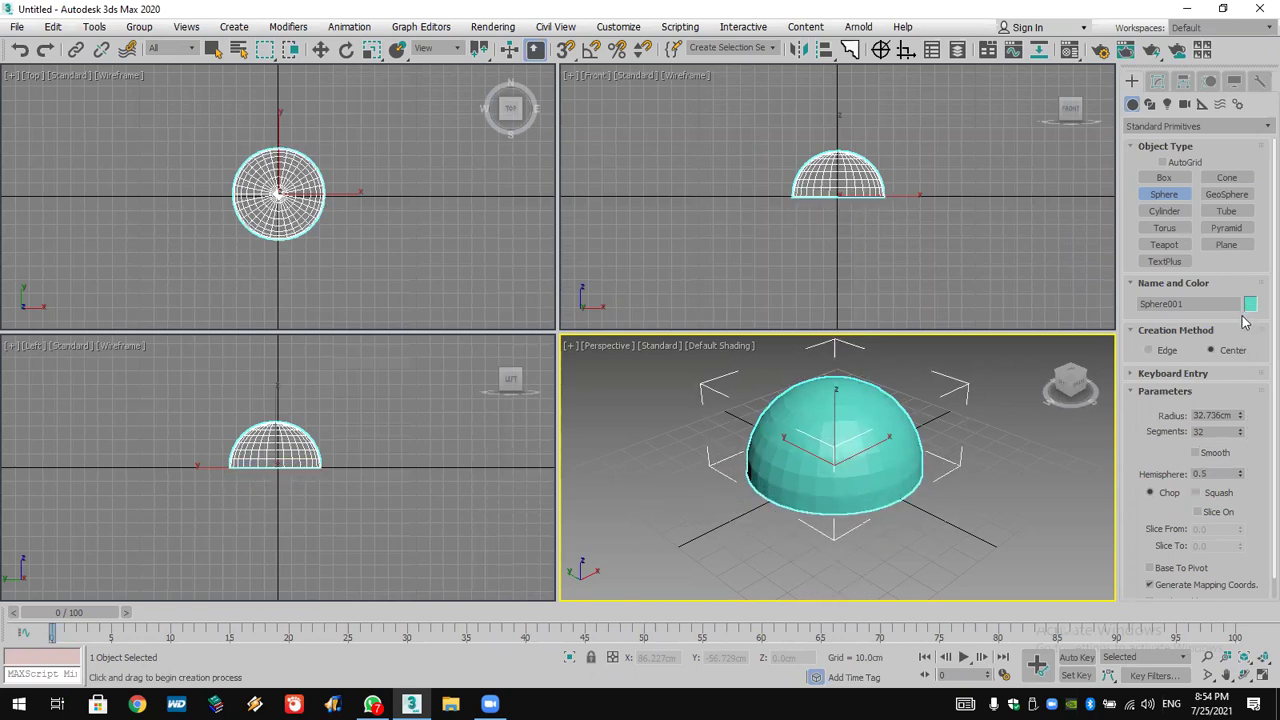
- Change the hemisphere's object colour to light orange
{"action": "left_click", "coordinate": [1250, 305]}
{"action": "left_click", "coordinate": [532, 321]}
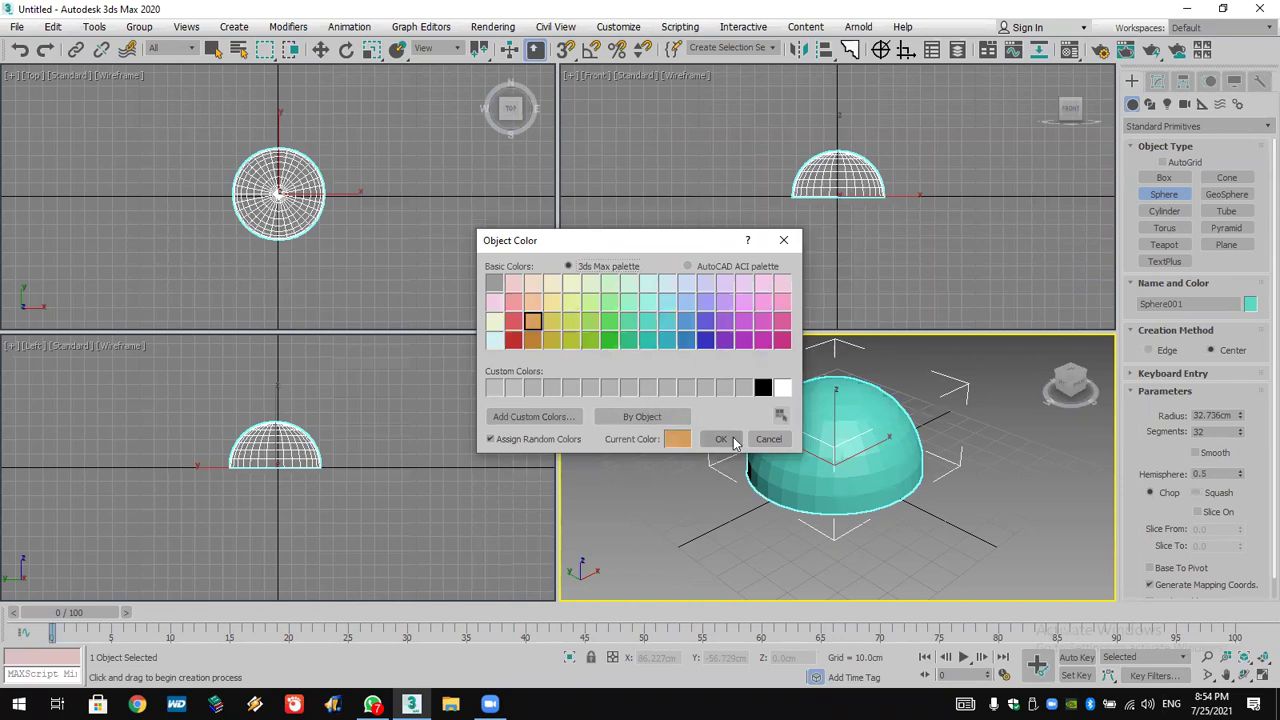
{"action": "left_click", "coordinate": [720, 439]}
{"action": "scroll", "coordinate": [864, 407], "scroll_direction": "up", "scroll_amount": 2}
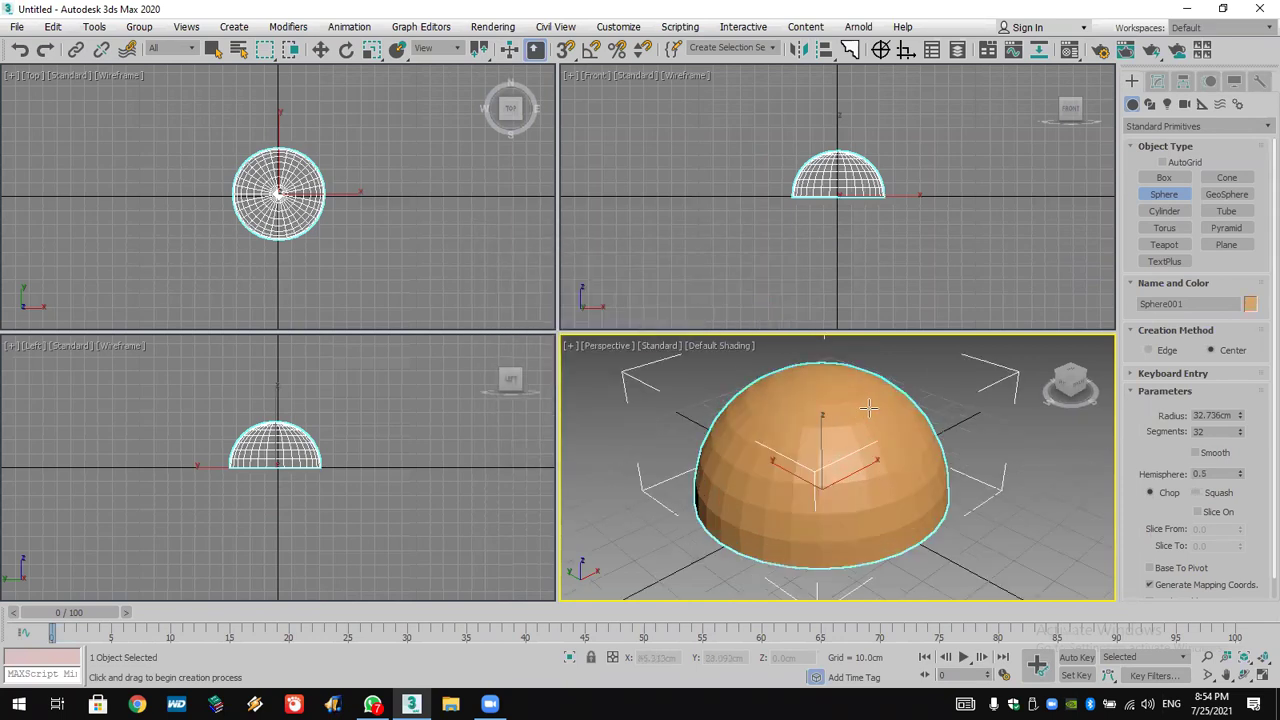
- Finish sphere creation and clone the hemisphere in place as a Copy named Sphere002
{"action": "right_click", "coordinate": [829, 445]}
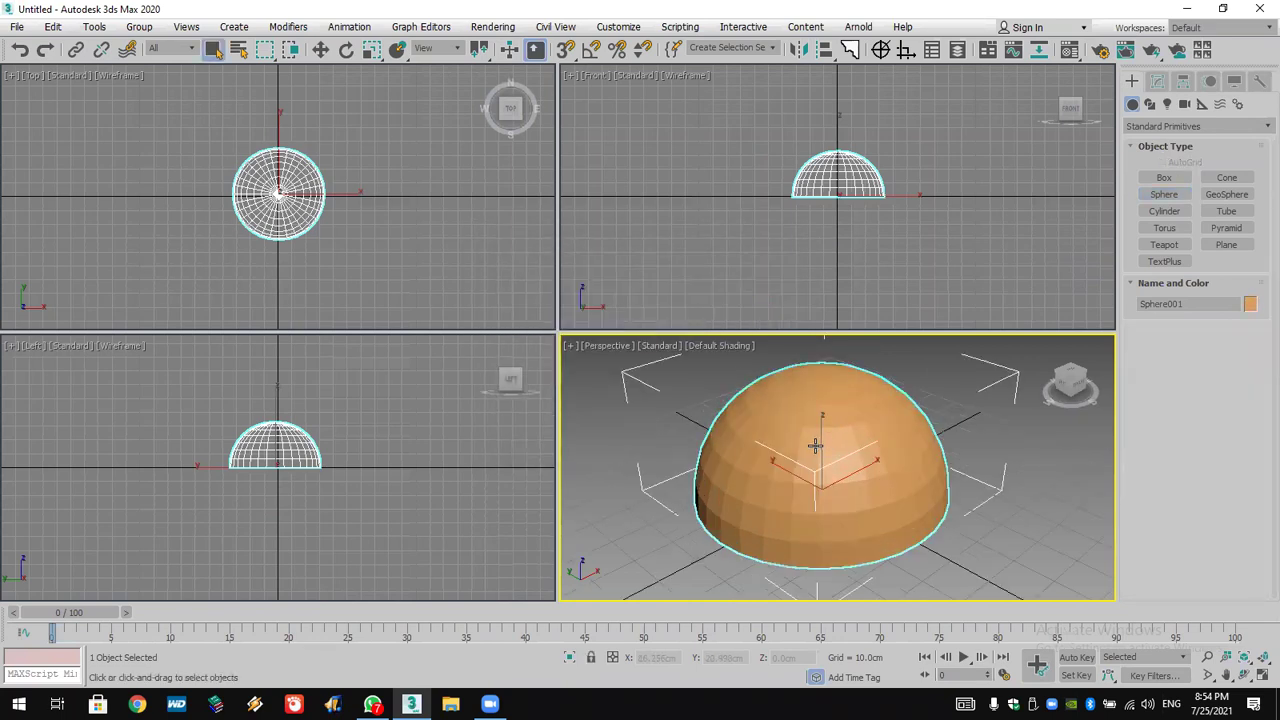
{"action": "right_click", "coordinate": [817, 445]}
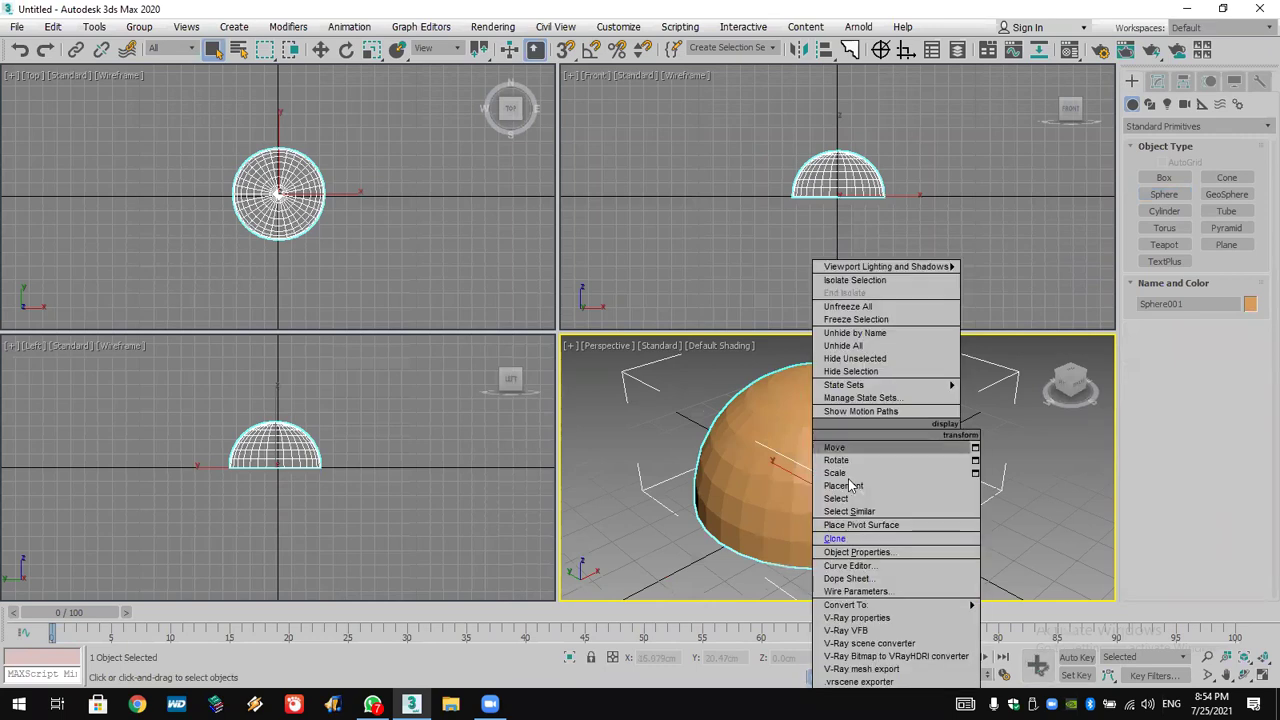
{"action": "left_click", "coordinate": [865, 541]}
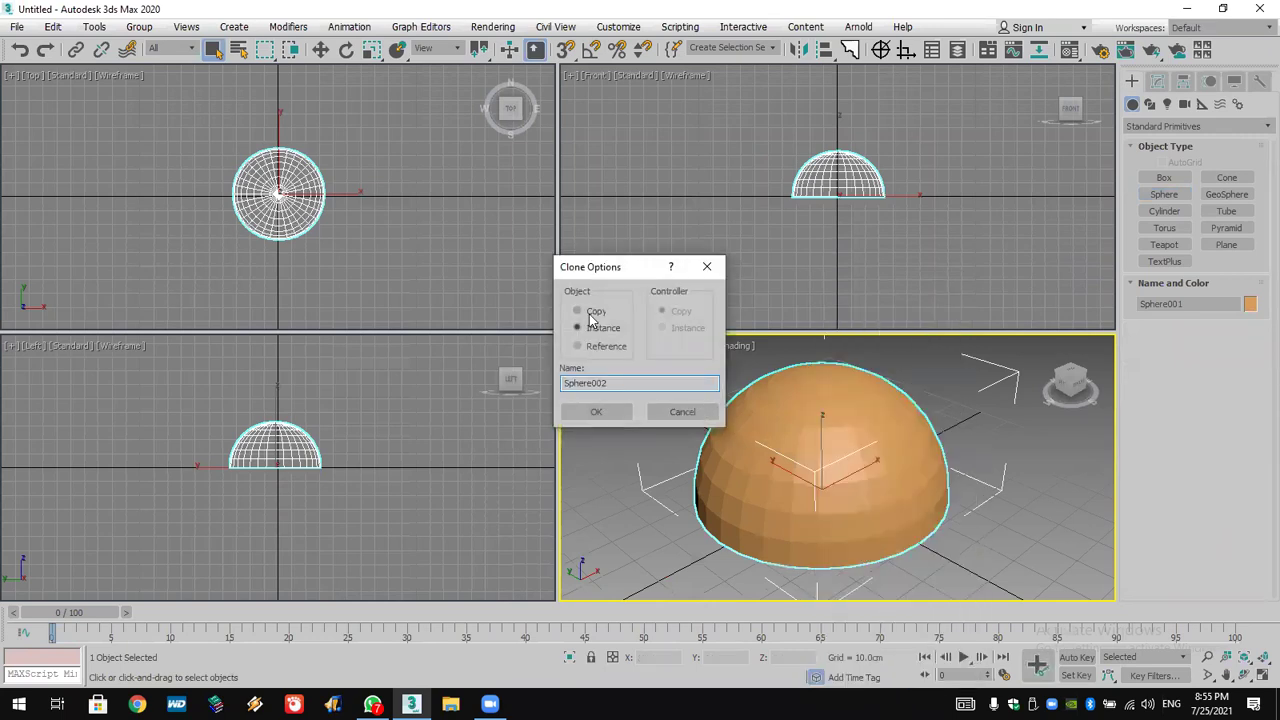
{"action": "left_click", "coordinate": [600, 409]}
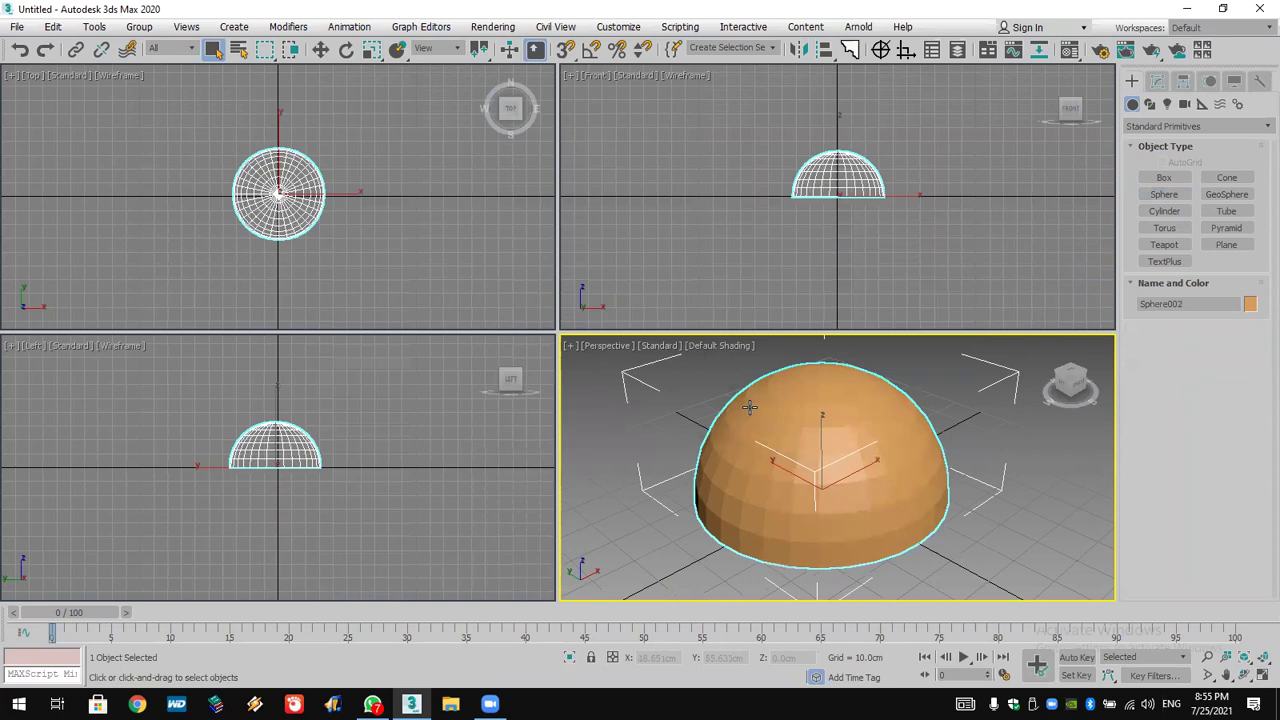
- Add a Lattice modifier to the cloned hemisphere and set its geometry to Struts Only from Edges
{"action": "left_click", "coordinate": [1155, 80]}
{"action": "left_click", "coordinate": [1162, 131]}
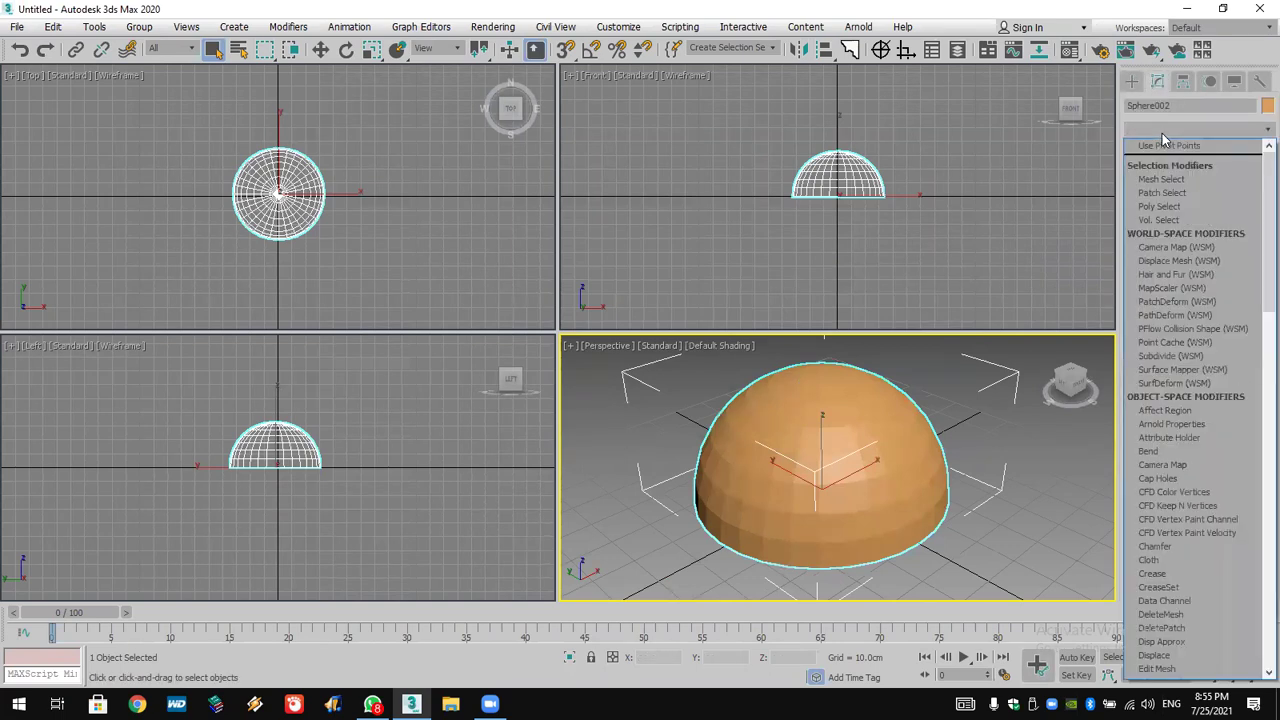
{"action": "type", "text": "latt"}
{"action": "key", "text": "Return"}
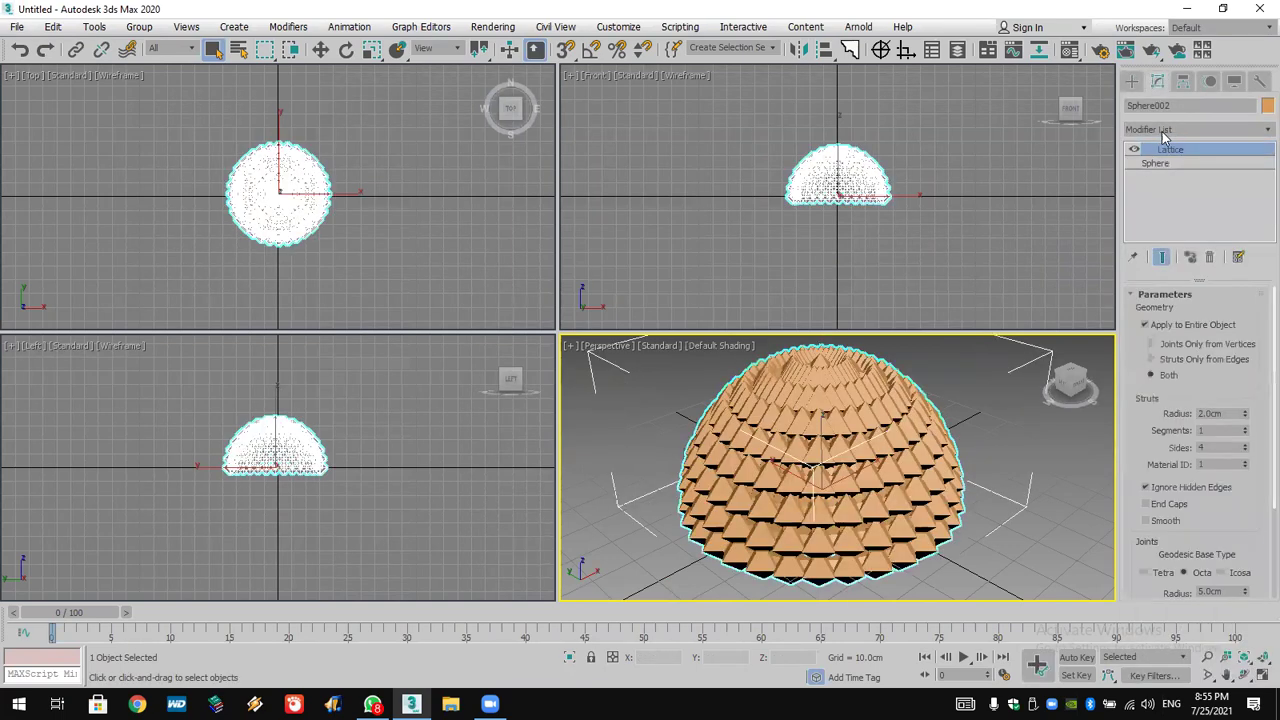
{"action": "left_click", "coordinate": [1186, 362]}
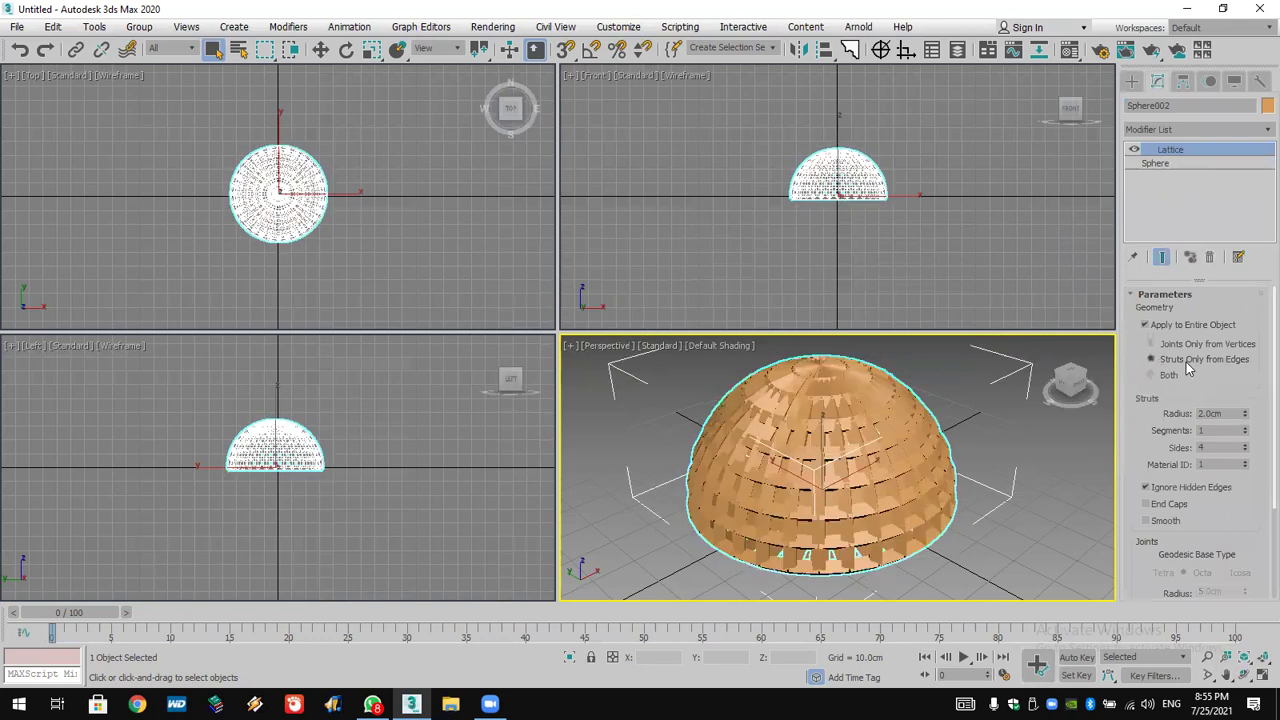
- Set the lattice strut radius to 0.5 cm and select both the solid hemisphere and its lattice
{"action": "double_click", "coordinate": [1212, 413]}
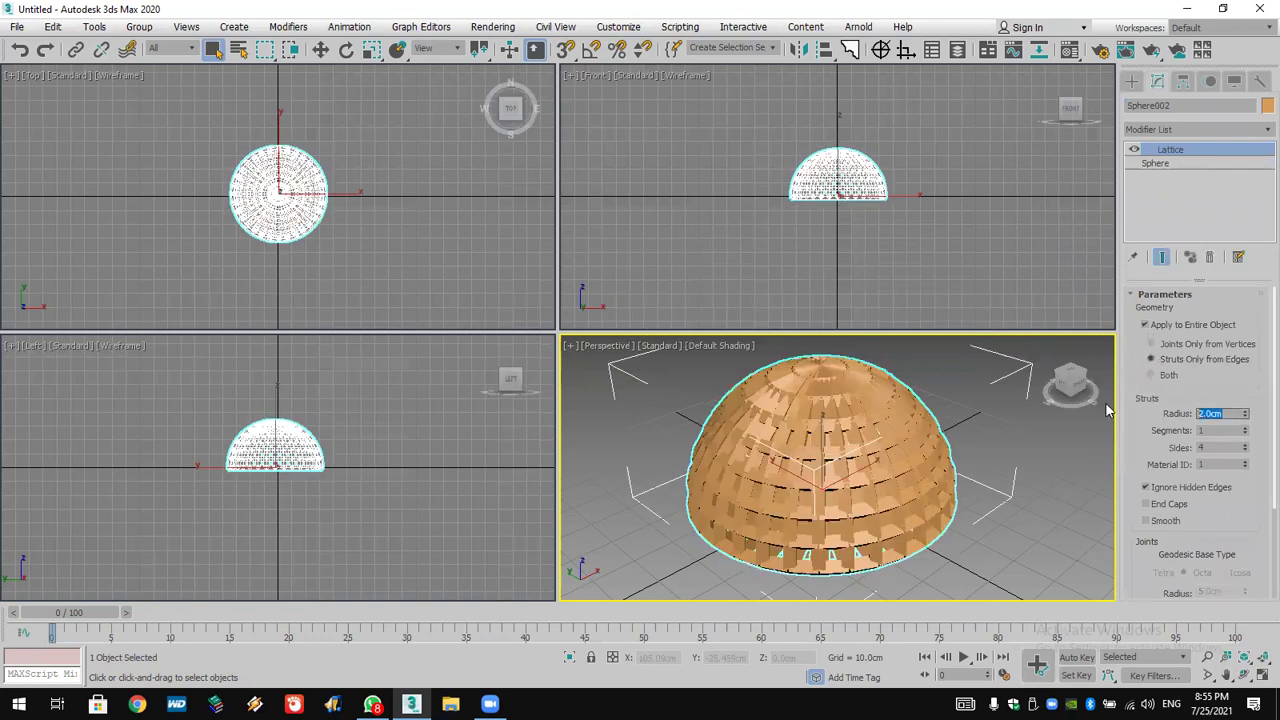
{"action": "key", "text": "BackSpace"}
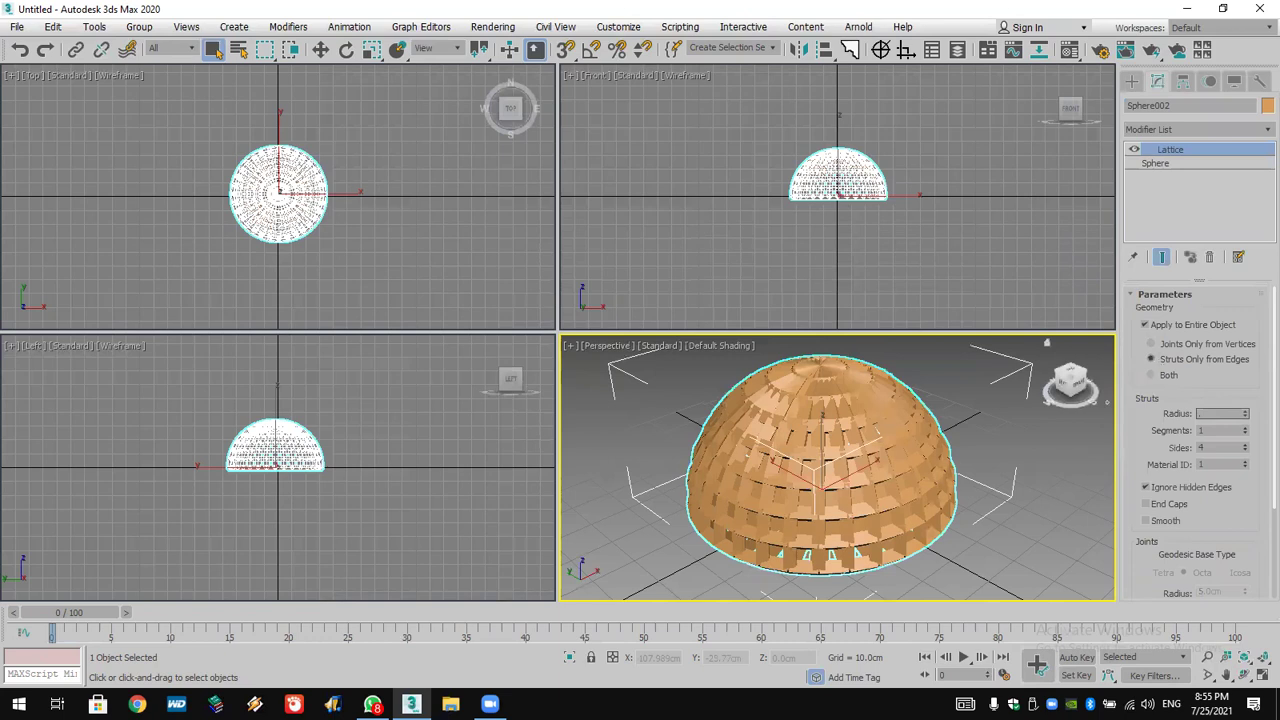
{"action": "type", "text": "0.5"}
{"action": "key", "text": "Return"}
{"action": "left_click", "coordinate": [1045, 469]}
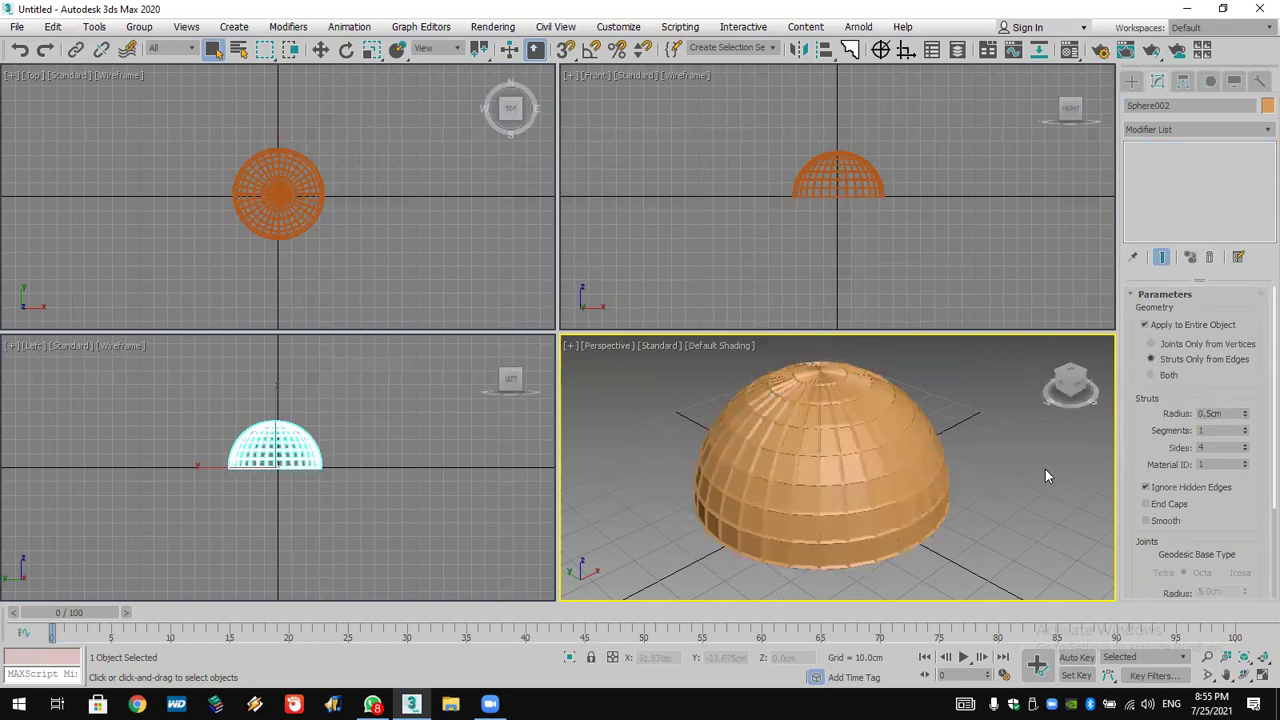
{"action": "left_click", "coordinate": [1045, 476]}
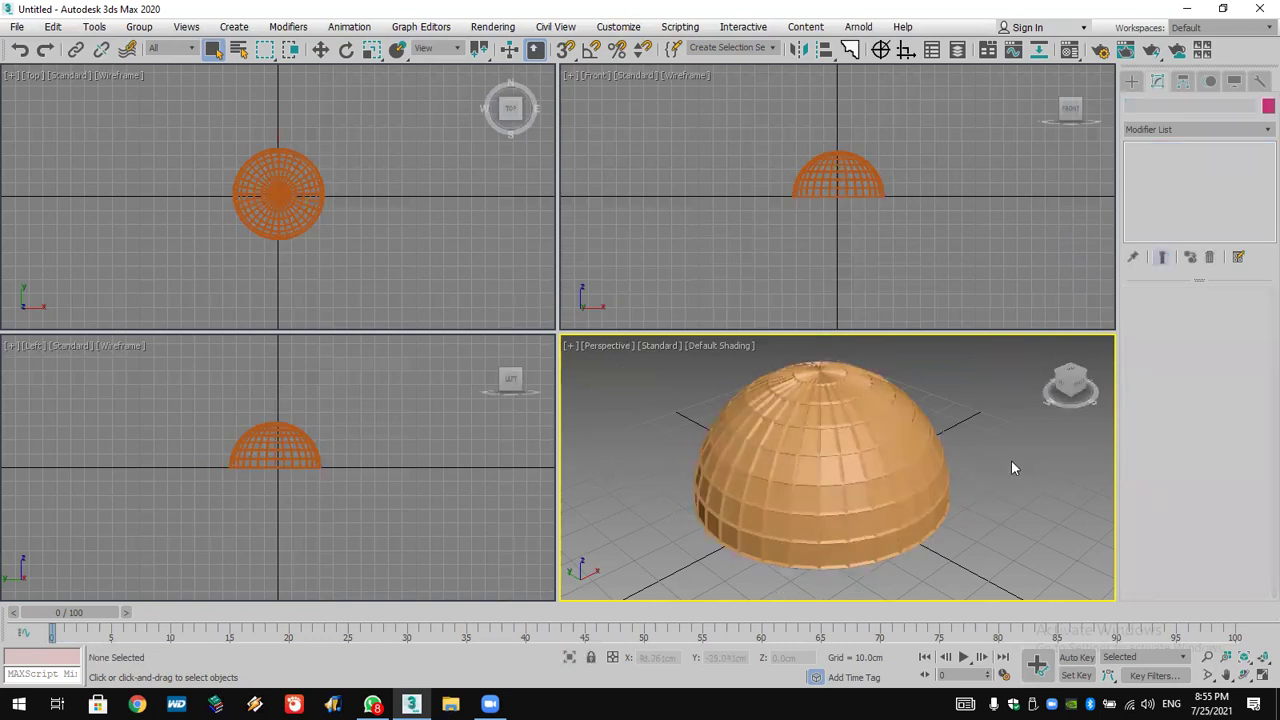
{"action": "left_click_drag", "start_coordinate": [682, 366], "coordinate": [968, 580]}
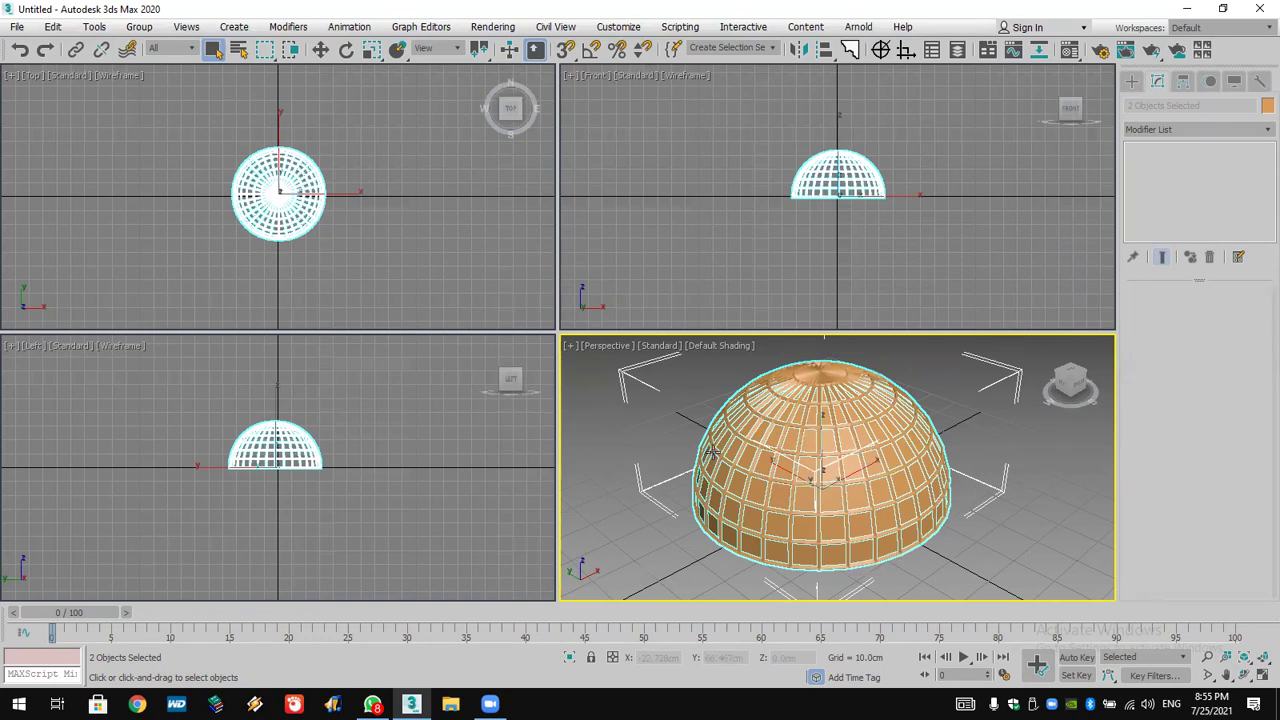
{"action": "left_click_drag", "start_coordinate": [601, 387], "coordinate": [1098, 657]}
- Reset to an empty scene without saving the lattice dome
{"action": "left_click", "coordinate": [17, 26]}
{"action": "left_click", "coordinate": [50, 71]}
{"action": "left_click", "coordinate": [641, 376]}
{"action": "left_click", "coordinate": [598, 378]}
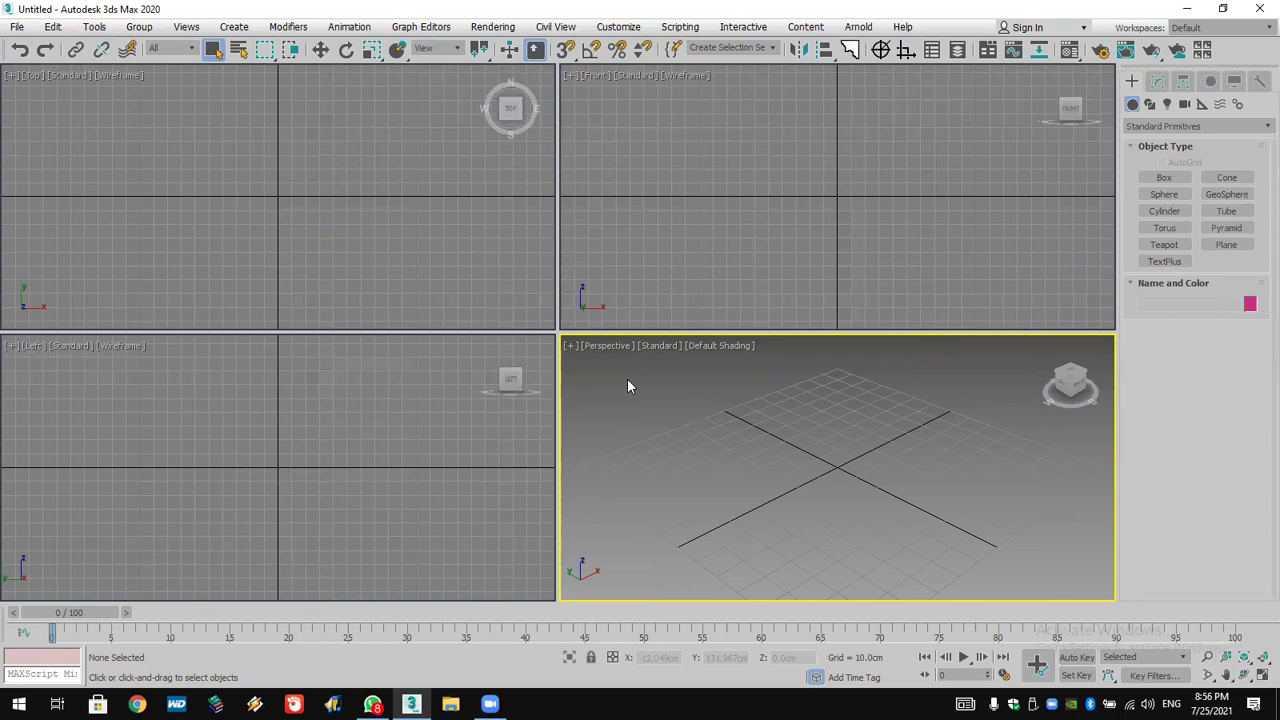
- Create a box at the origin from entered dimensions: length 10 cm, width 10 cm and height 100 cm
{"action": "left_click", "coordinate": [1166, 179]}
{"action": "left_click", "coordinate": [1199, 372]}
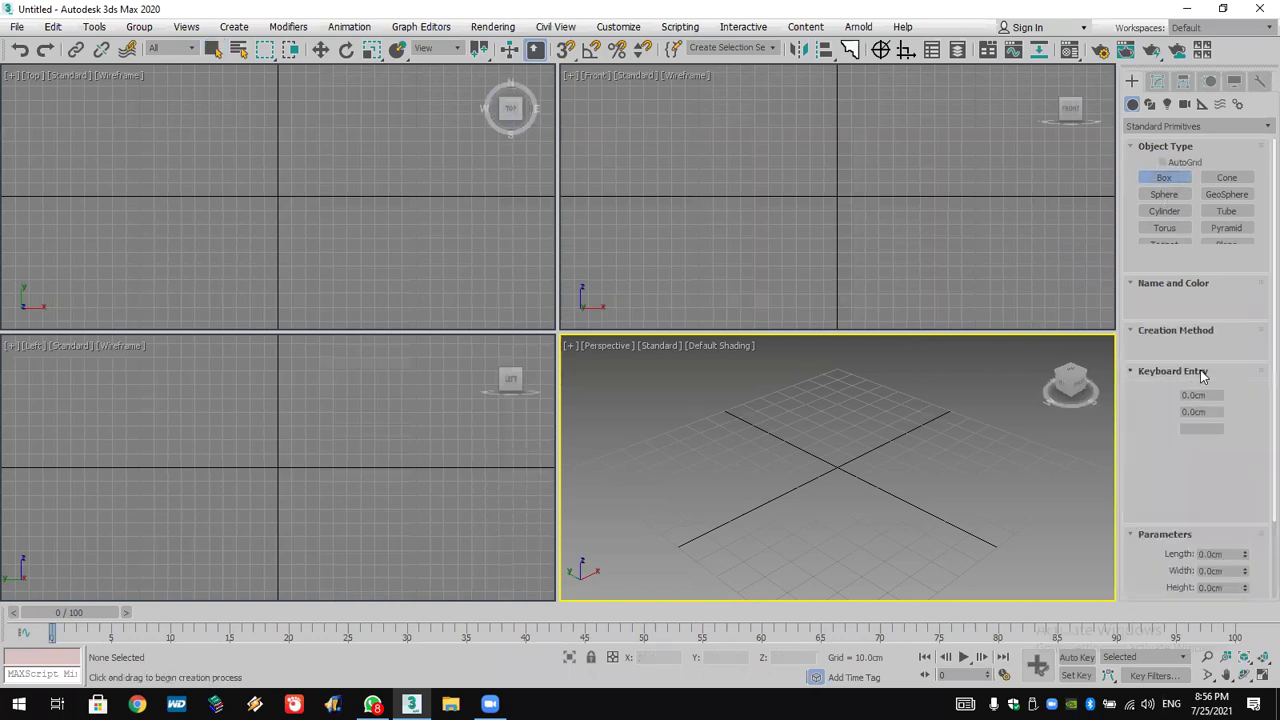
{"action": "double_click", "coordinate": [1195, 448]}
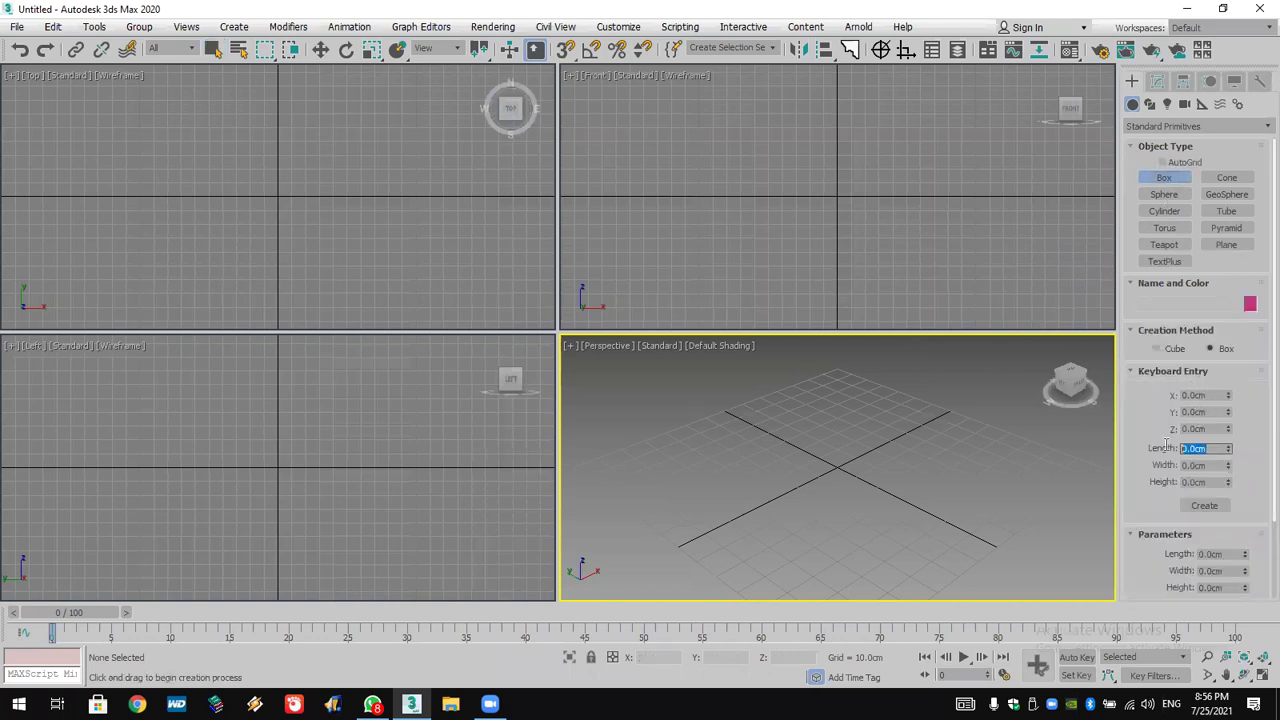
{"action": "type", "text": "10"}
{"action": "double_click", "coordinate": [1208, 465]}
{"action": "type", "text": "10"}
{"action": "double_click", "coordinate": [1212, 483]}
{"action": "type", "text": "100"}
{"action": "key", "text": "Return"}
{"action": "left_click", "coordinate": [1204, 505]}
{"action": "scroll", "coordinate": [811, 468], "scroll_direction": "down", "scroll_amount": 5}
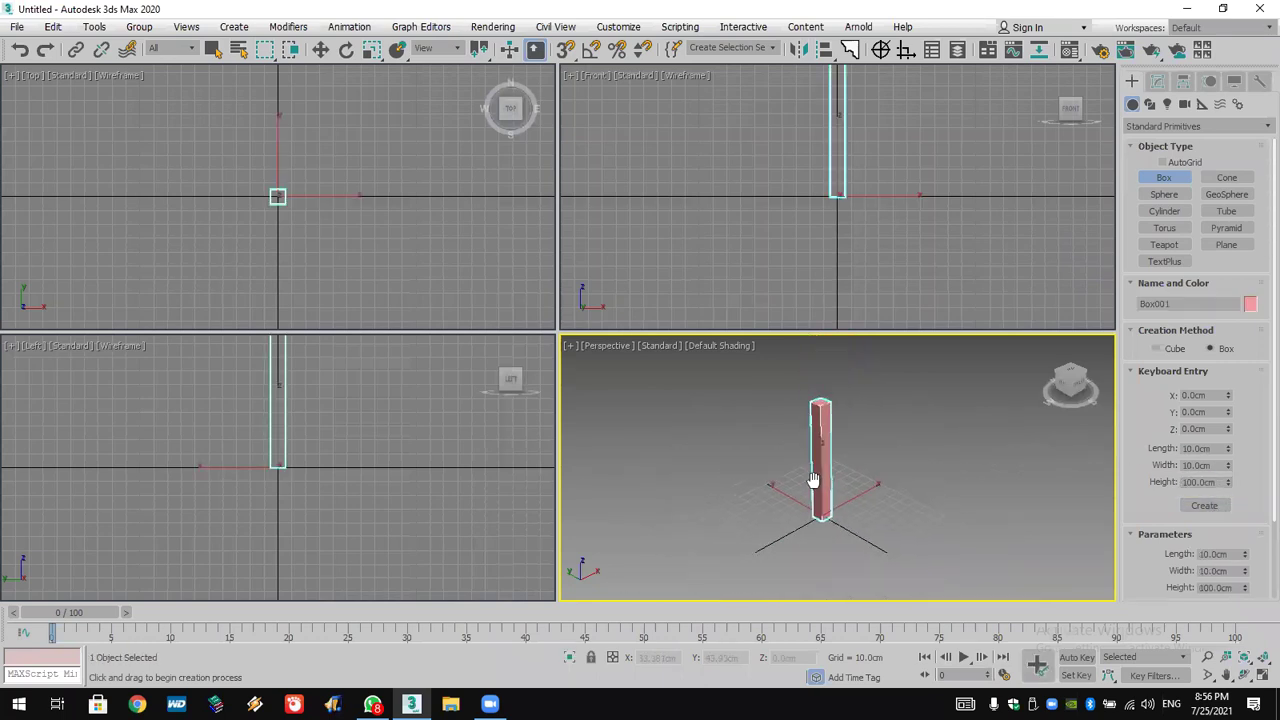
- Add a Bend modifier to the tall box and set its bend angle to 90
{"action": "left_click", "coordinate": [1157, 81]}
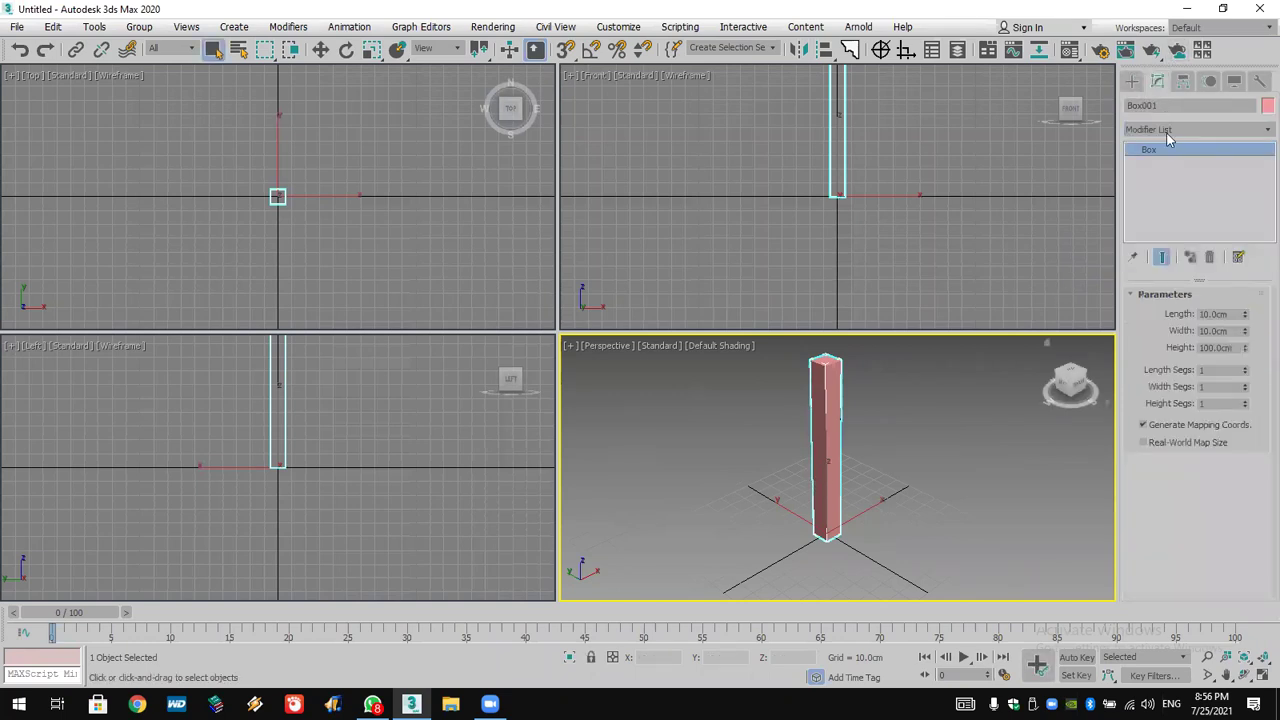
{"action": "double_click", "coordinate": [1190, 105]}
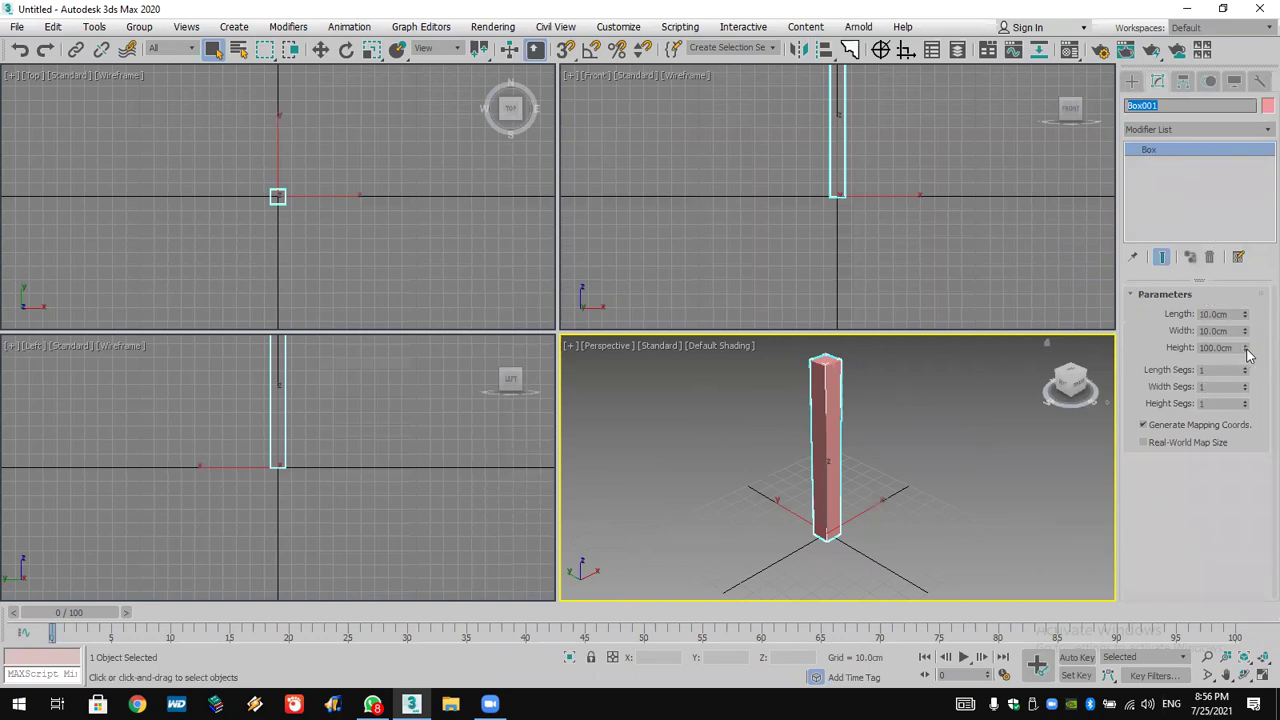
{"action": "left_click", "coordinate": [1189, 126]}
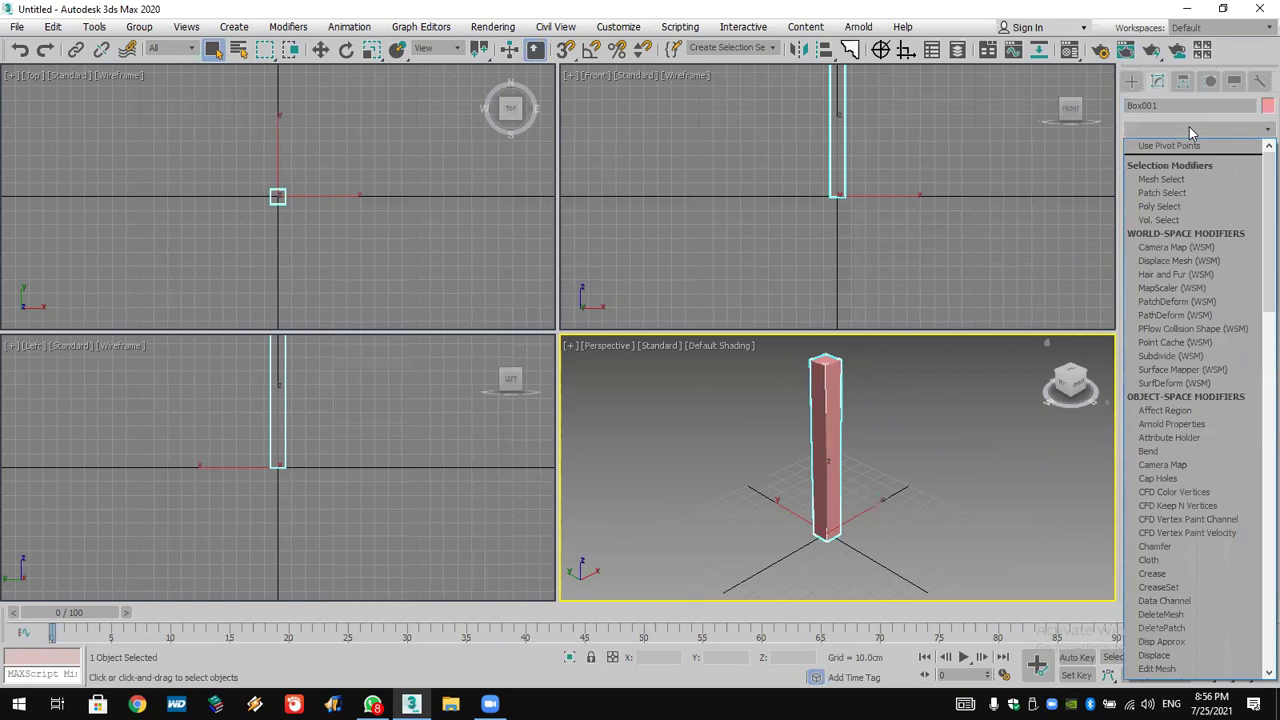
{"action": "key", "text": "b"}
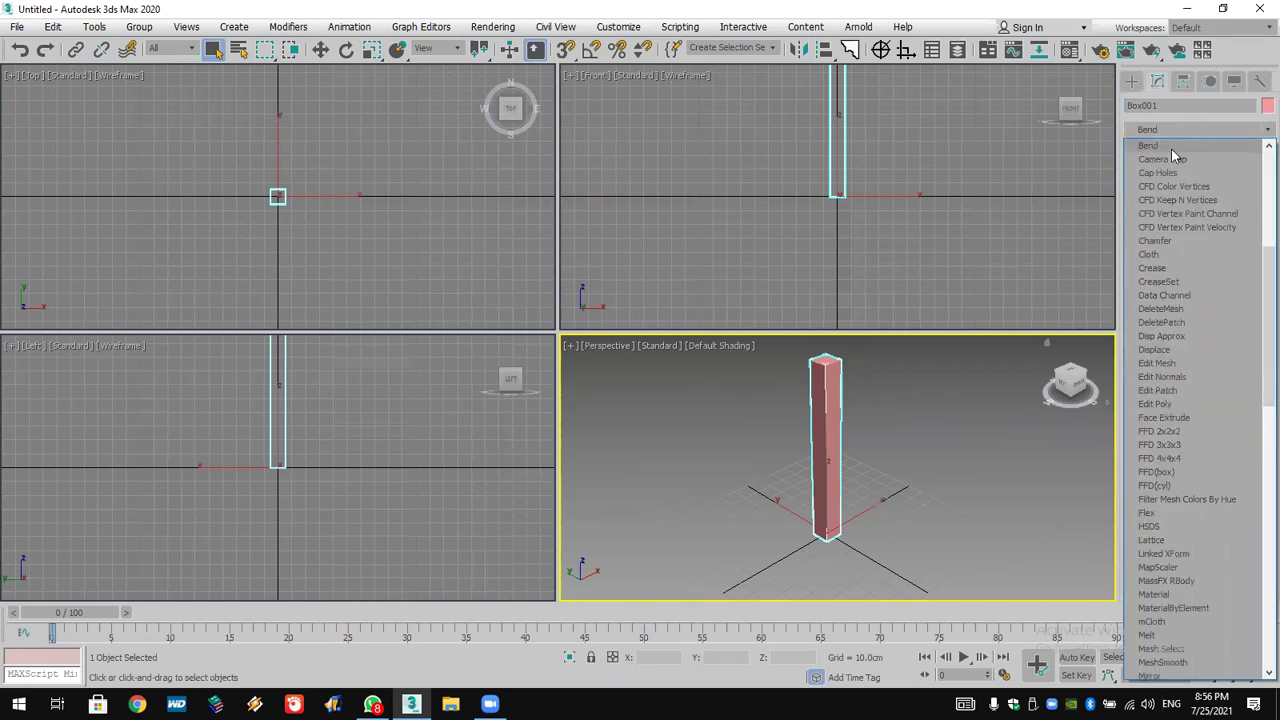
{"action": "left_click", "coordinate": [1171, 148]}
{"action": "double_click", "coordinate": [1216, 325]}
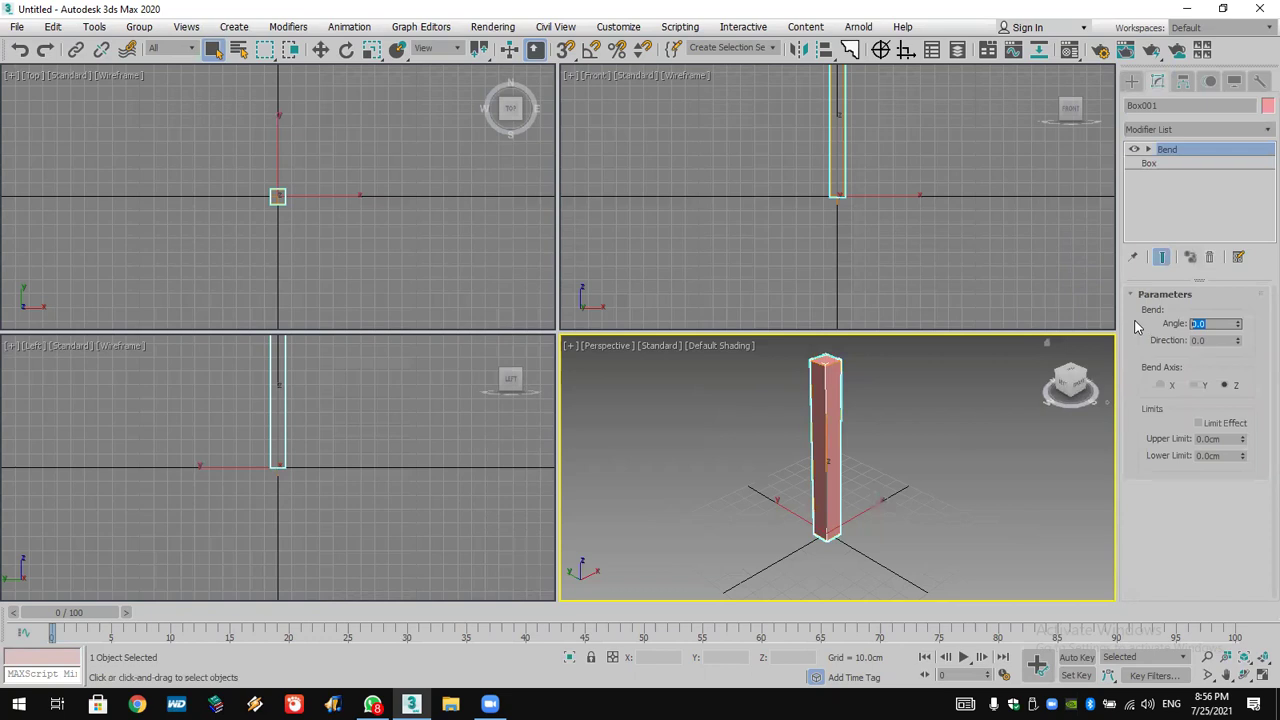
{"action": "type", "text": "90"}
{"action": "key", "text": "Return"}
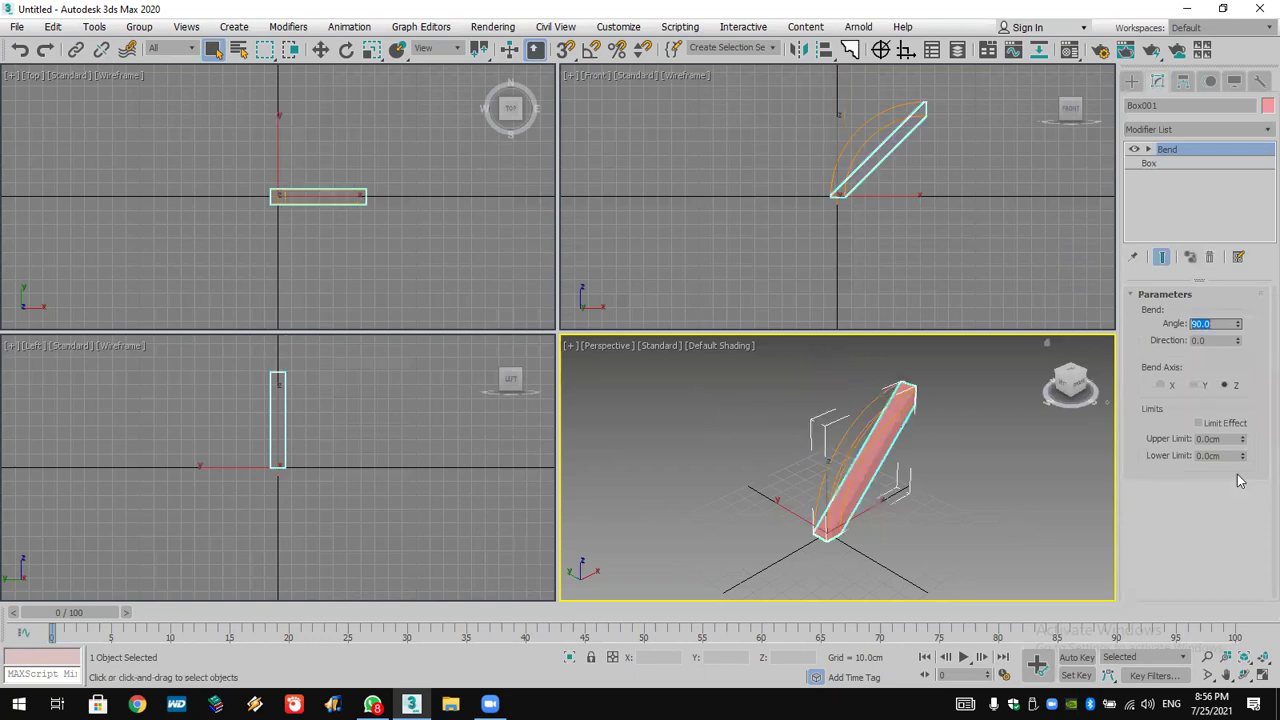
- Raise the box's height segments to 58 in its base parameters so that it can curve smoothly
{"action": "left_click", "coordinate": [1262, 660]}
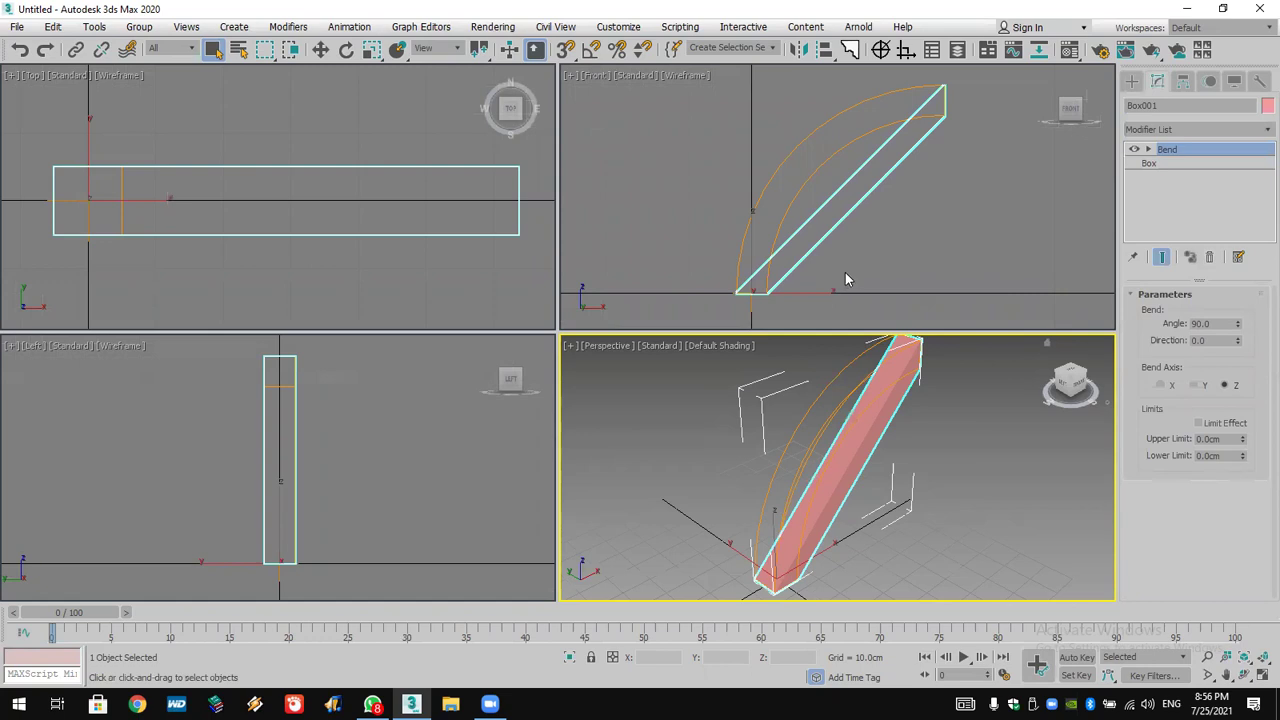
{"action": "left_click", "coordinate": [1213, 163]}
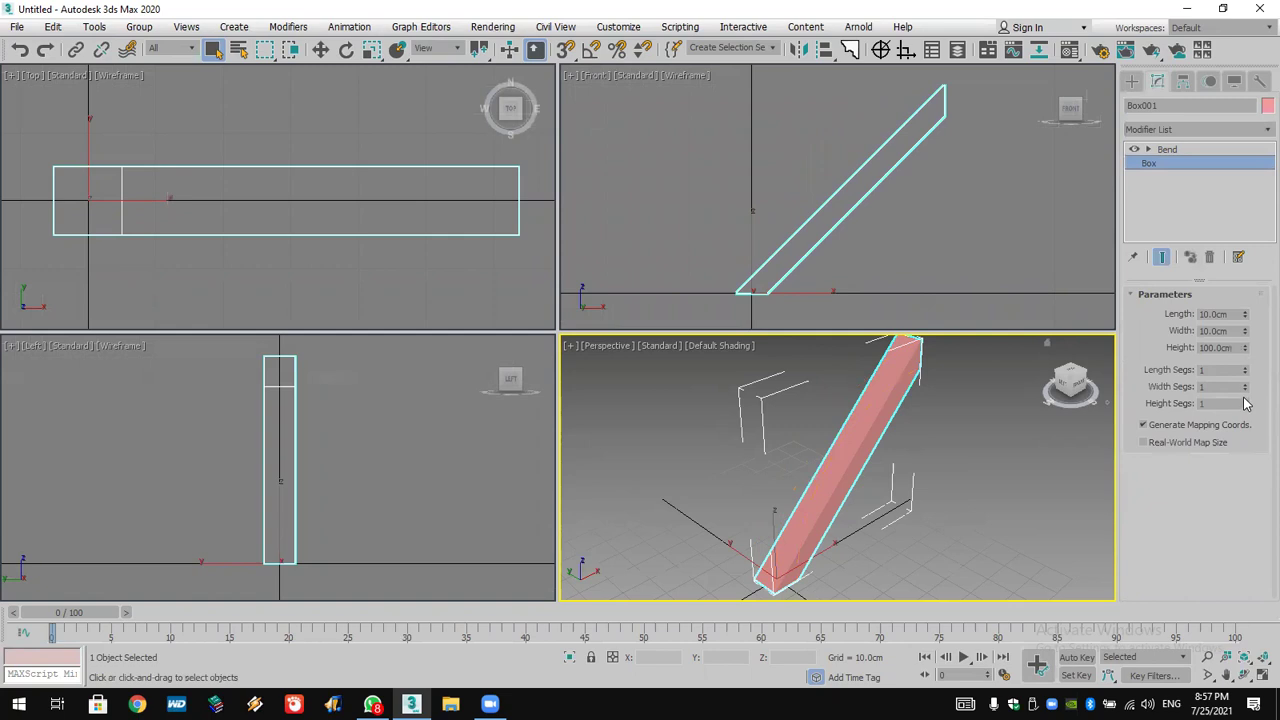
{"action": "left_click", "coordinate": [1245, 400]}
{"action": "left_click", "coordinate": [1245, 401]}
{"action": "left_click", "coordinate": [1245, 401]}
{"action": "left_click", "coordinate": [1245, 401]}
{"action": "left_click", "coordinate": [1245, 401]}
{"action": "left_click", "coordinate": [1245, 401]}
{"action": "left_click", "coordinate": [1245, 401]}
{"action": "left_click", "coordinate": [1245, 401]}
{"action": "left_click", "coordinate": [1245, 401]}
{"action": "left_click_drag", "start_coordinate": [1248, 405], "coordinate": [1242, 386]}
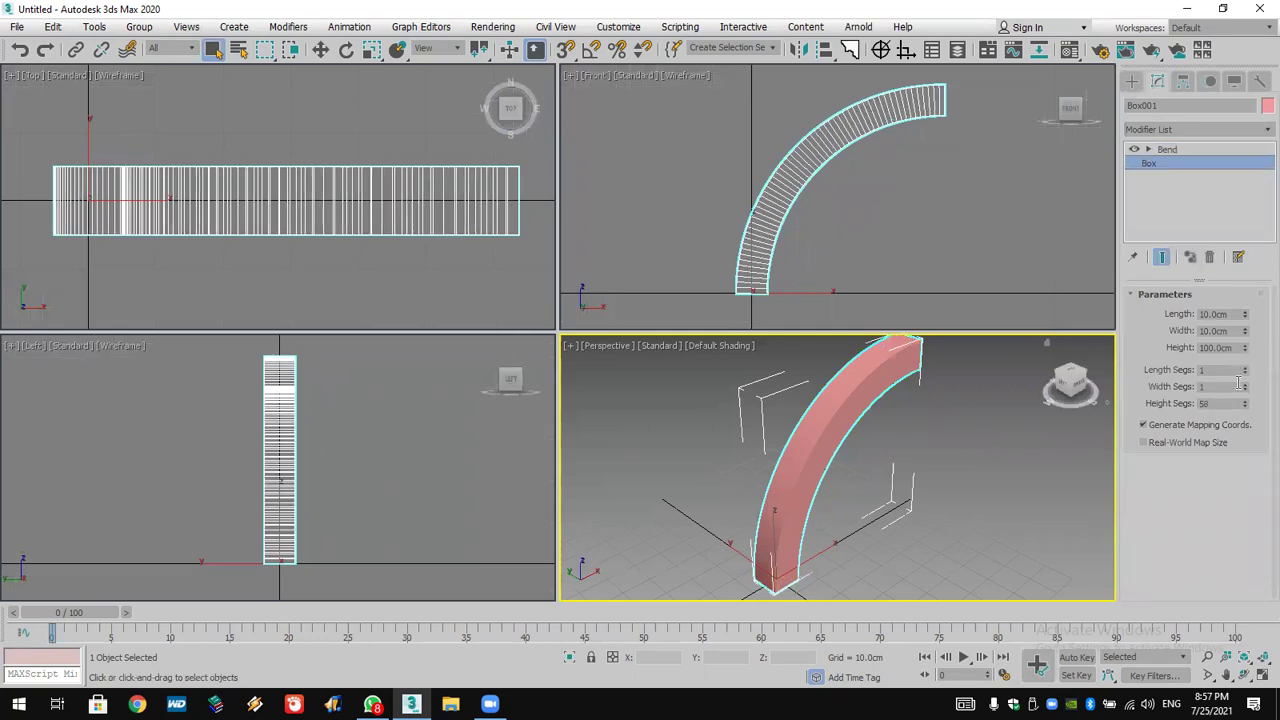
- Set the Bend modifier's angle to 180 to turn the box into a half-circle arch
{"action": "left_click", "coordinate": [1204, 150]}
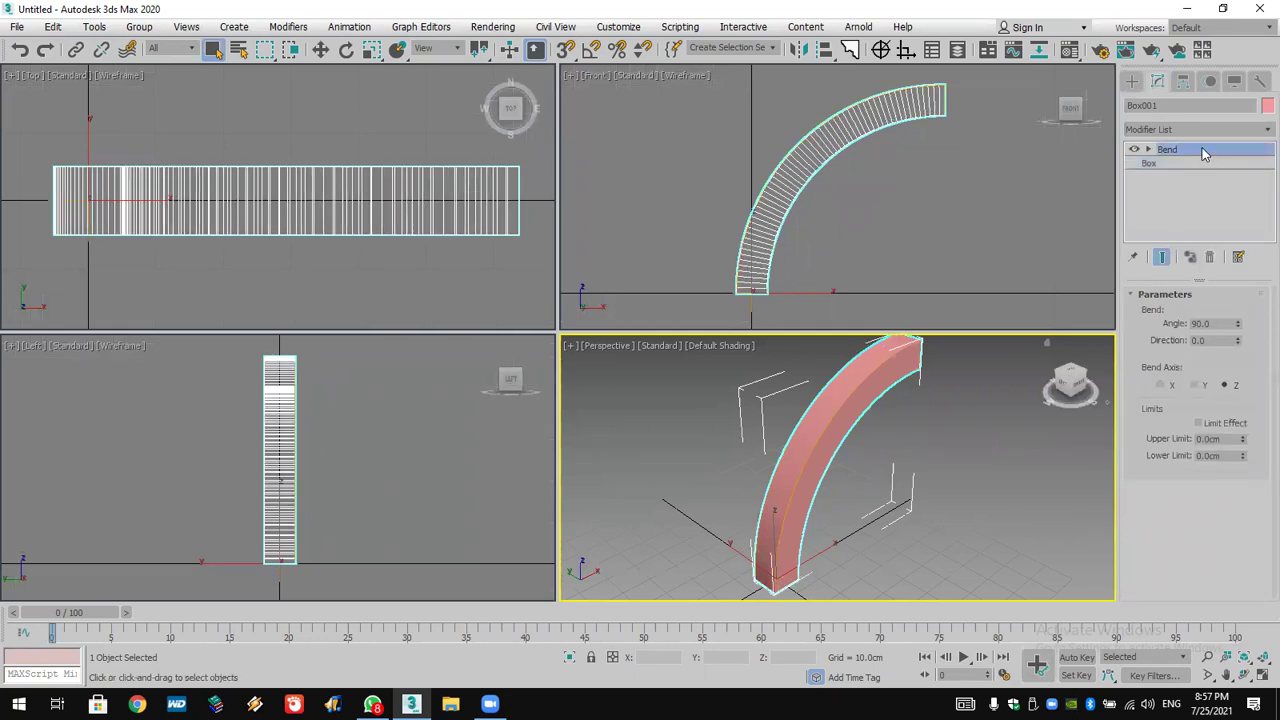
{"action": "left_click_drag", "start_coordinate": [1232, 324], "coordinate": [1128, 325]}
{"action": "type", "text": "180"}
{"action": "key", "text": "Return"}
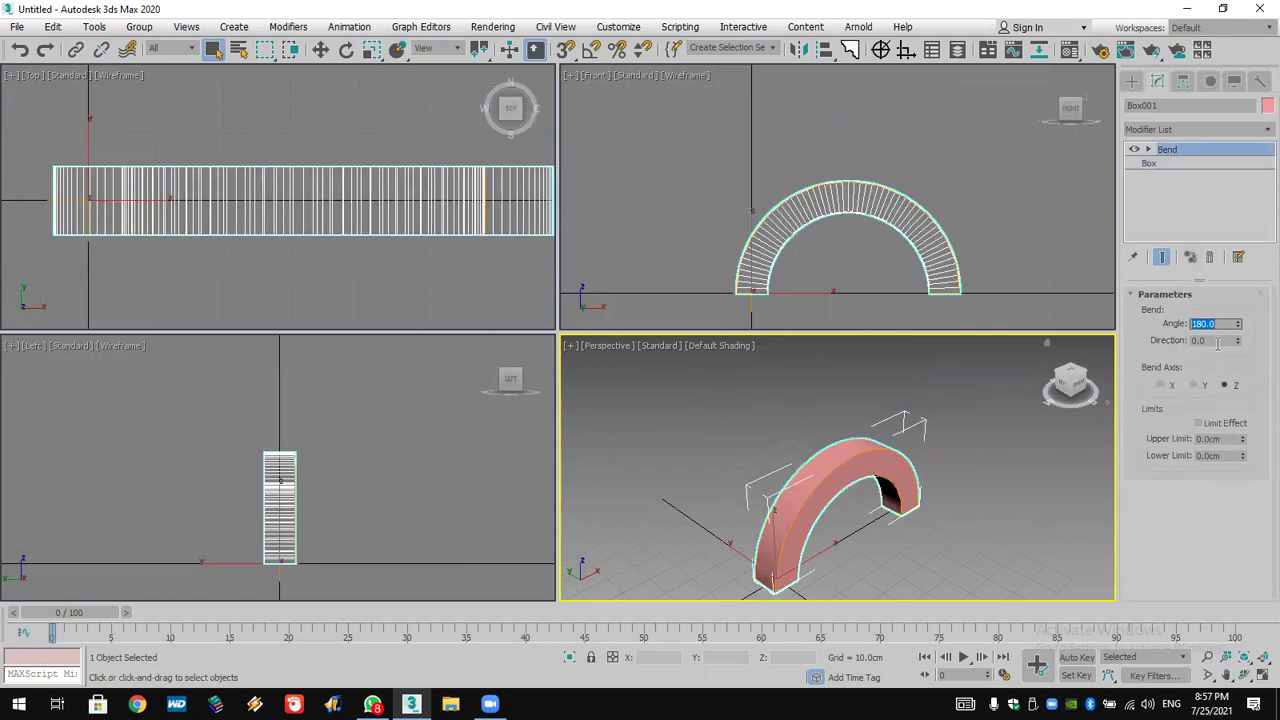
{"action": "left_click", "coordinate": [1263, 657]}
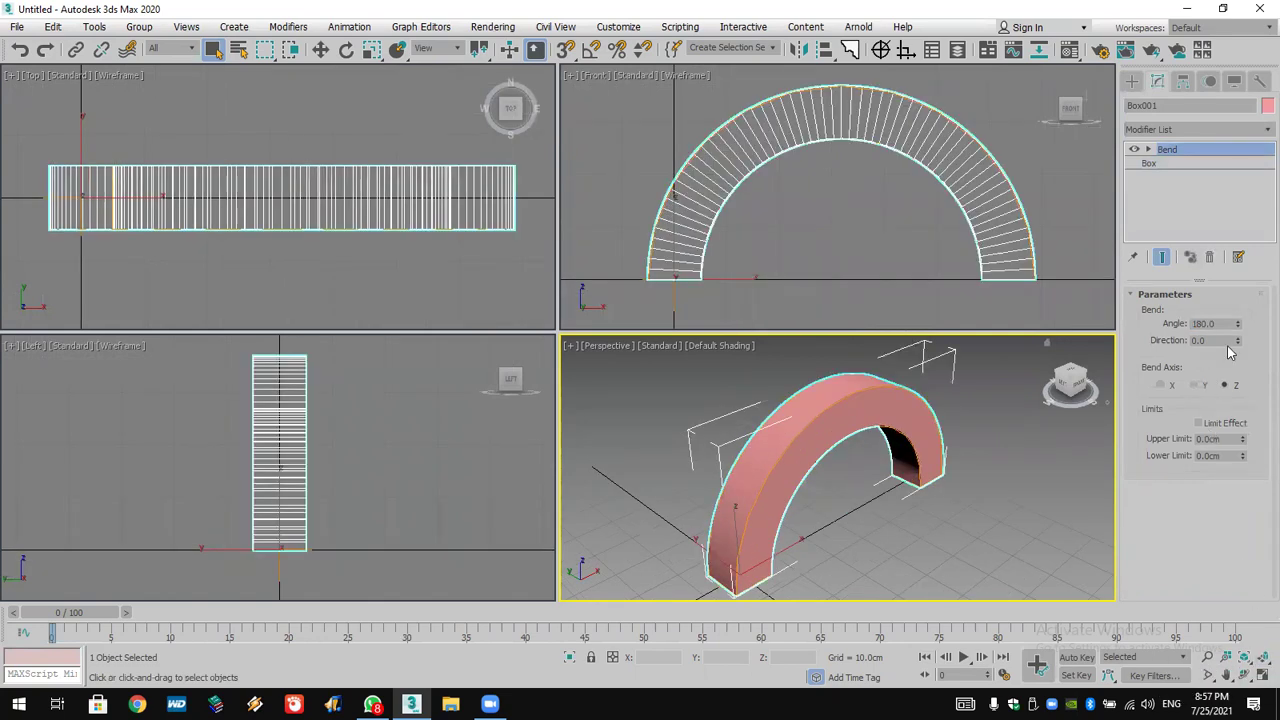
- Try different Bend directions on the arch and set the direction back to 0
{"action": "left_click_drag", "start_coordinate": [1237, 345], "coordinate": [1230, 380]}
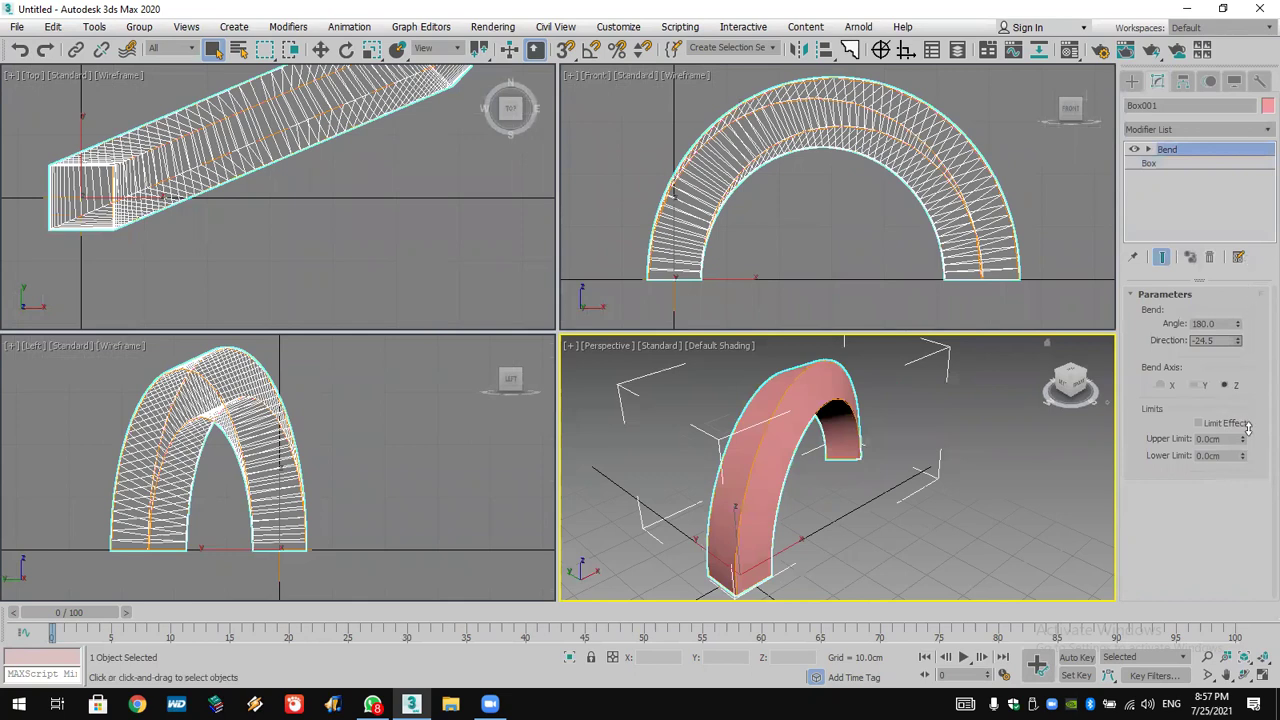
{"action": "left_click_drag", "start_coordinate": [1257, 408], "coordinate": [1257, 237]}
{"action": "double_click", "coordinate": [1205, 340]}
{"action": "type", "text": "0"}
{"action": "key", "text": "Return"}
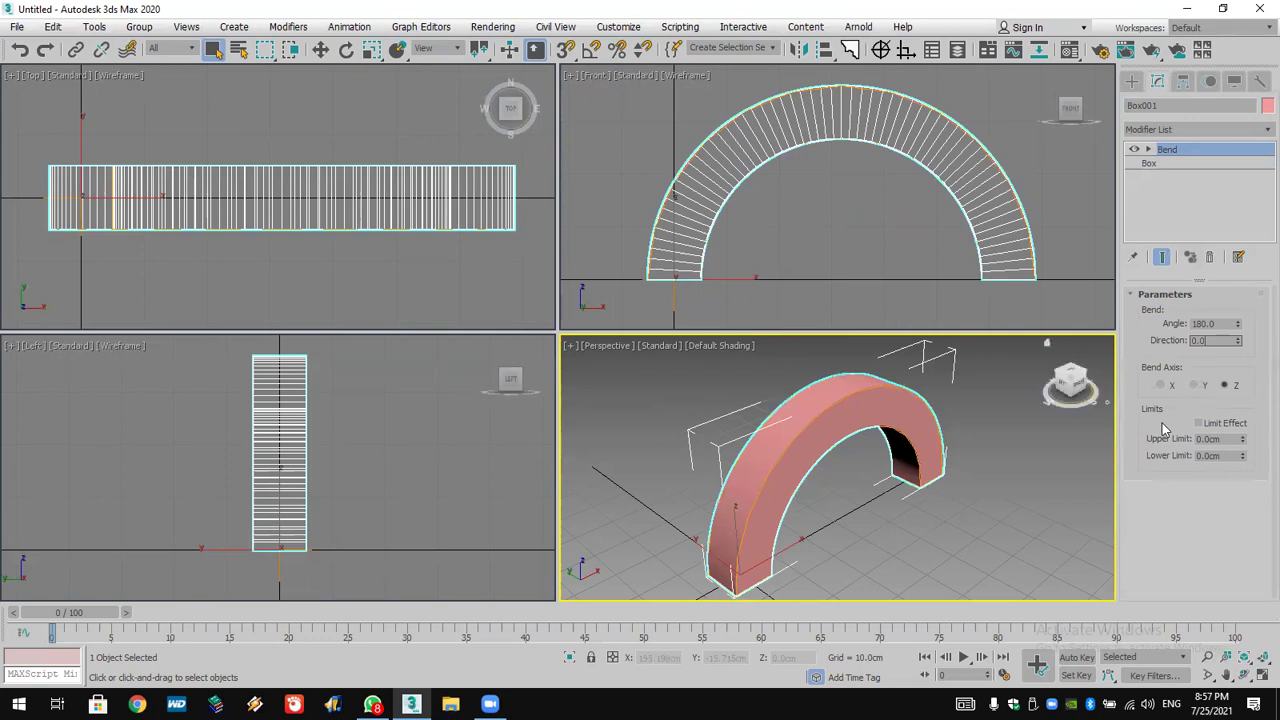
- Set the Bend's upper limit to 50 cm and enable Limit Effect
{"action": "left_click", "coordinate": [1217, 440]}
{"action": "key", "text": "Return"}
{"action": "left_click", "coordinate": [1210, 456]}
{"action": "left_click", "coordinate": [1236, 438]}
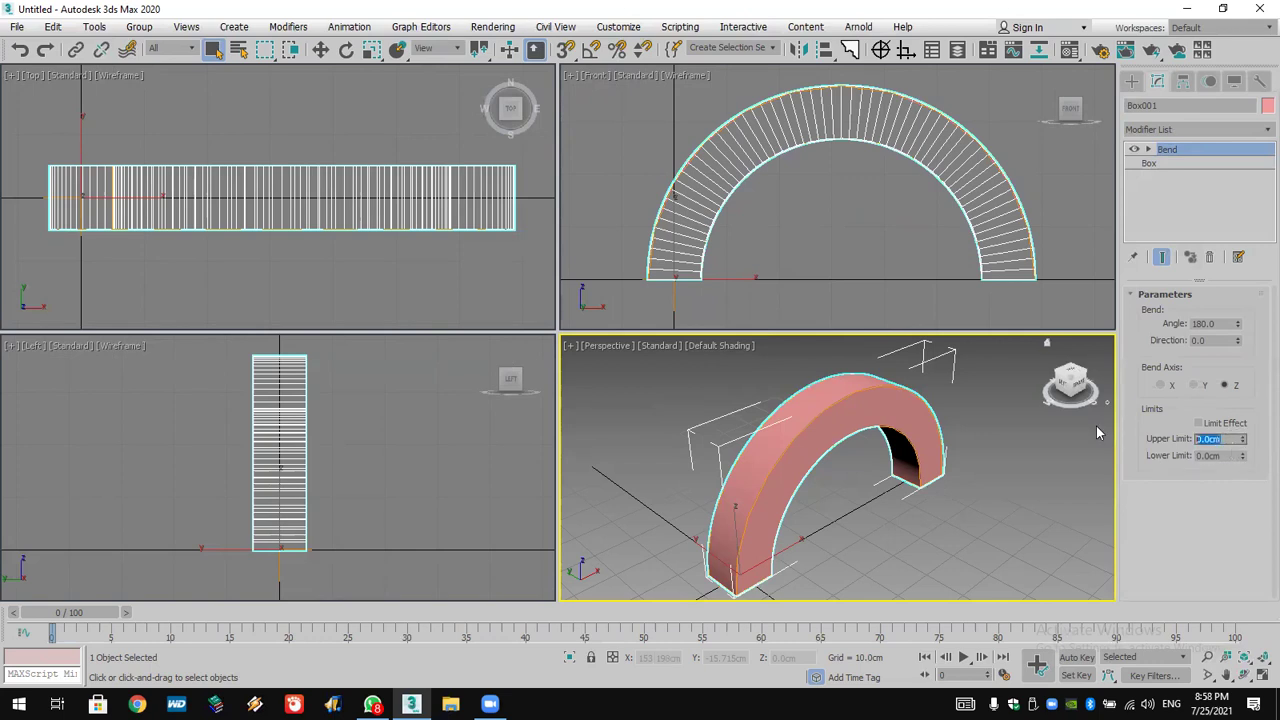
{"action": "type", "text": "50"}
{"action": "key", "text": "Return"}
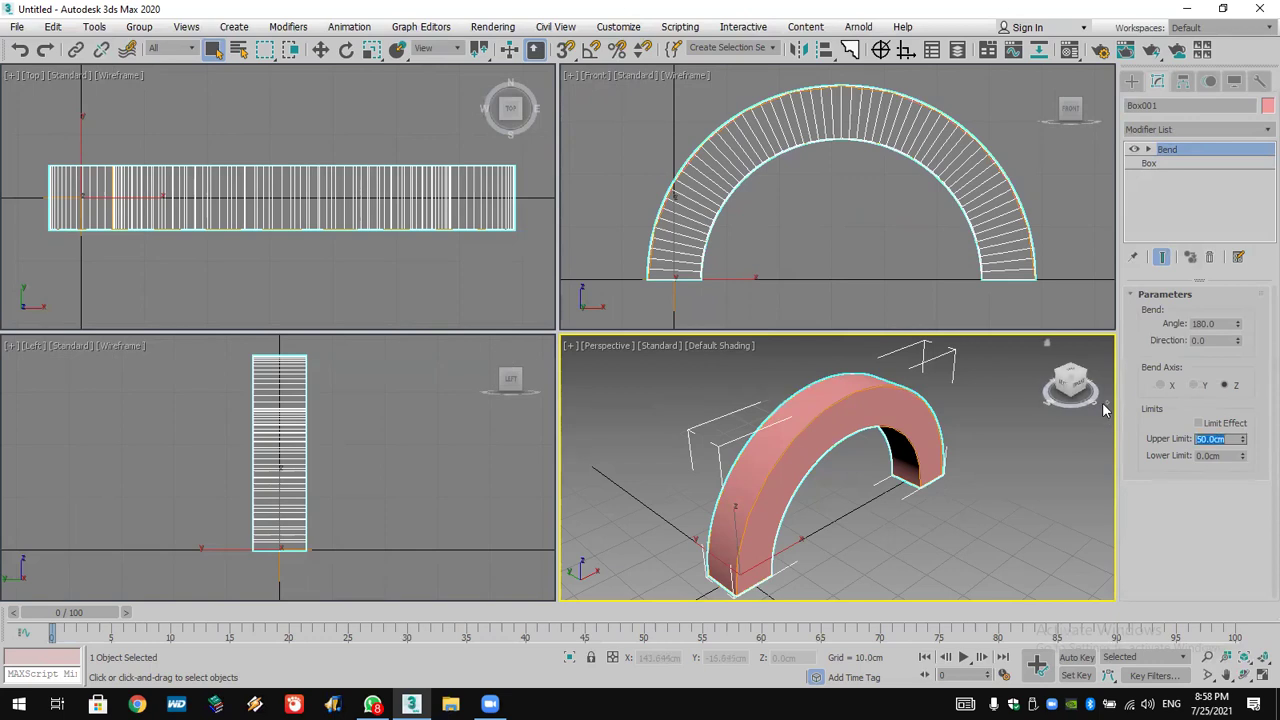
{"action": "left_click", "coordinate": [1203, 423]}
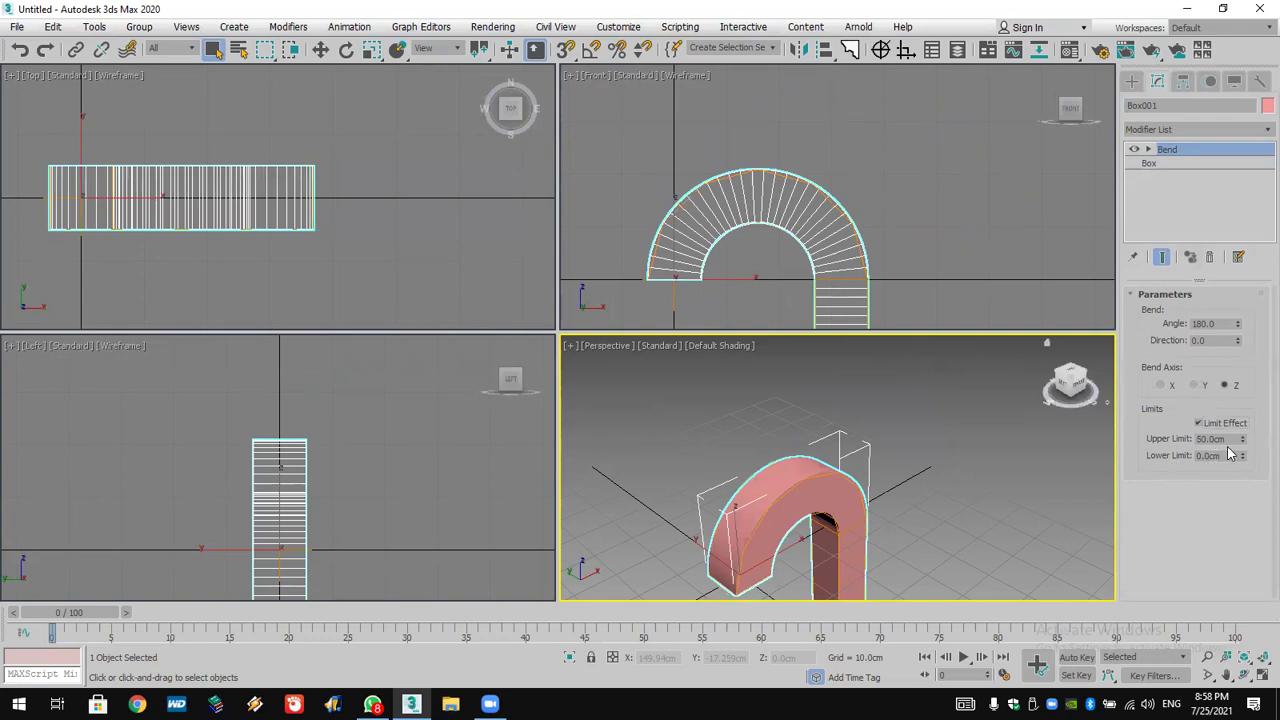
{"action": "scroll", "coordinate": [1000, 451], "scroll_direction": "up", "scroll_amount": 5}
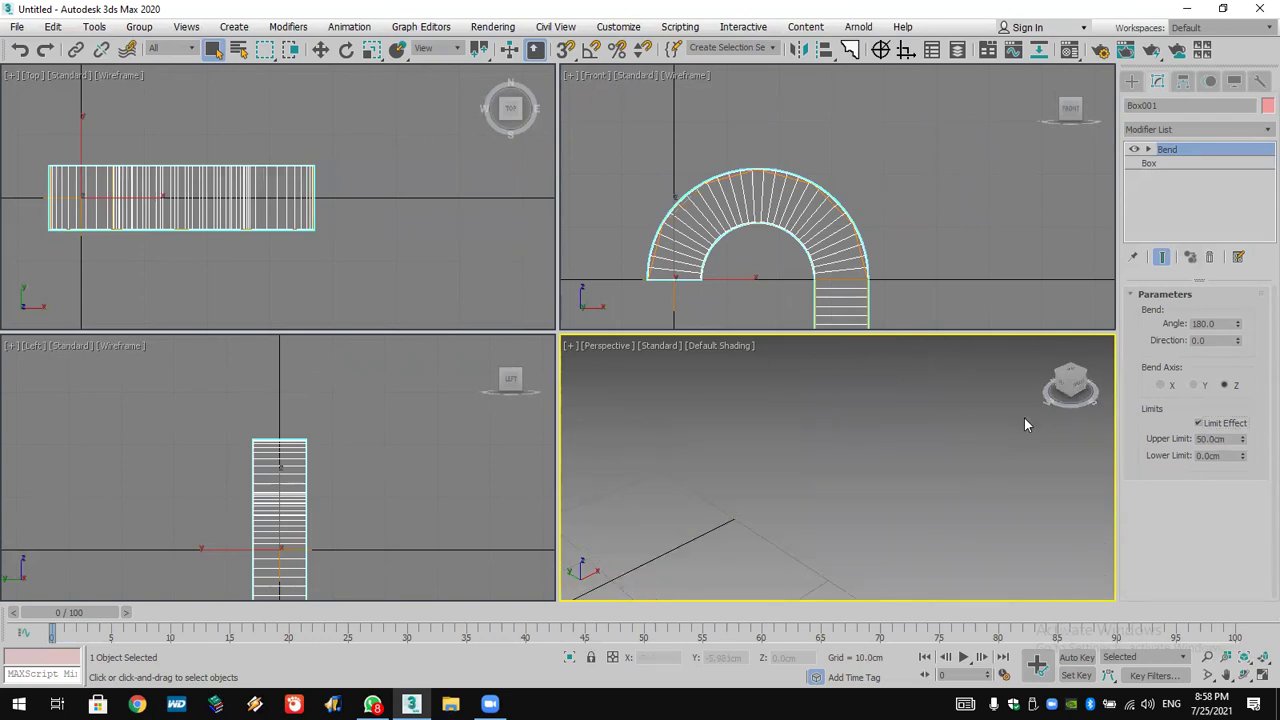
{"action": "left_click", "coordinate": [1263, 657]}
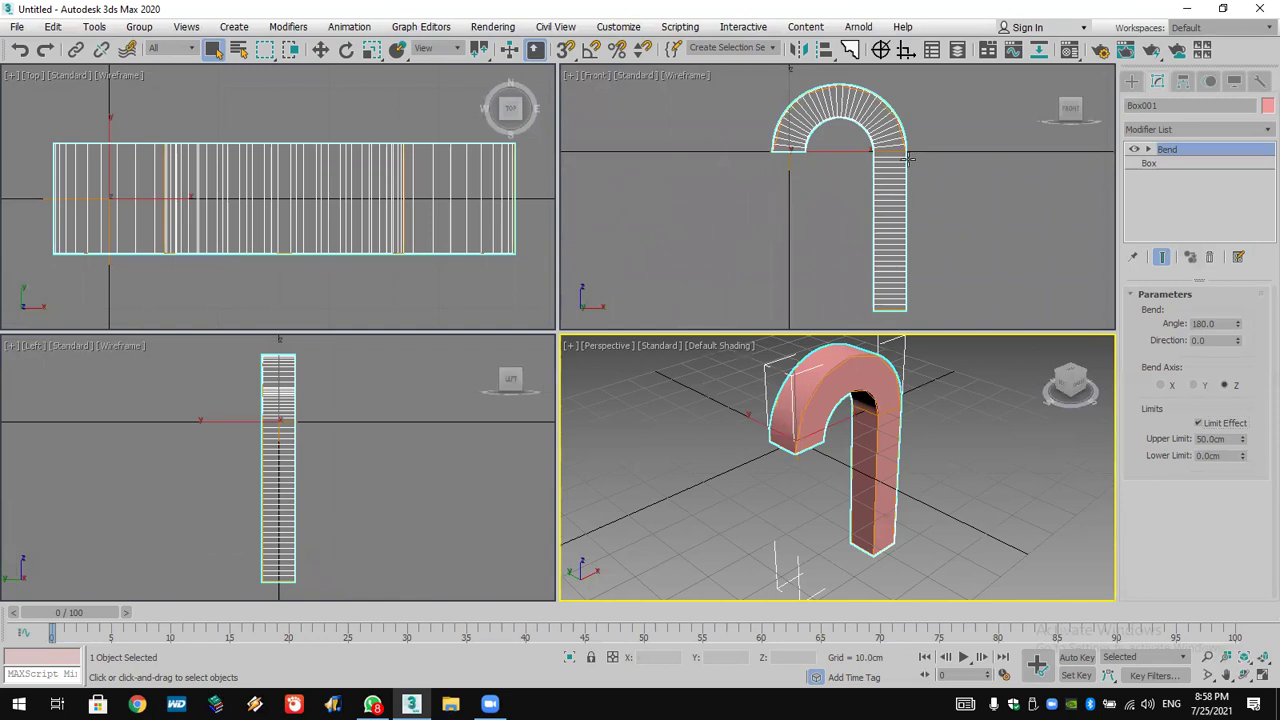
- Try a larger angle on the limited bend and set the angle back to 180
{"action": "scroll", "coordinate": [905, 156], "scroll_direction": "down", "scroll_amount": 3}
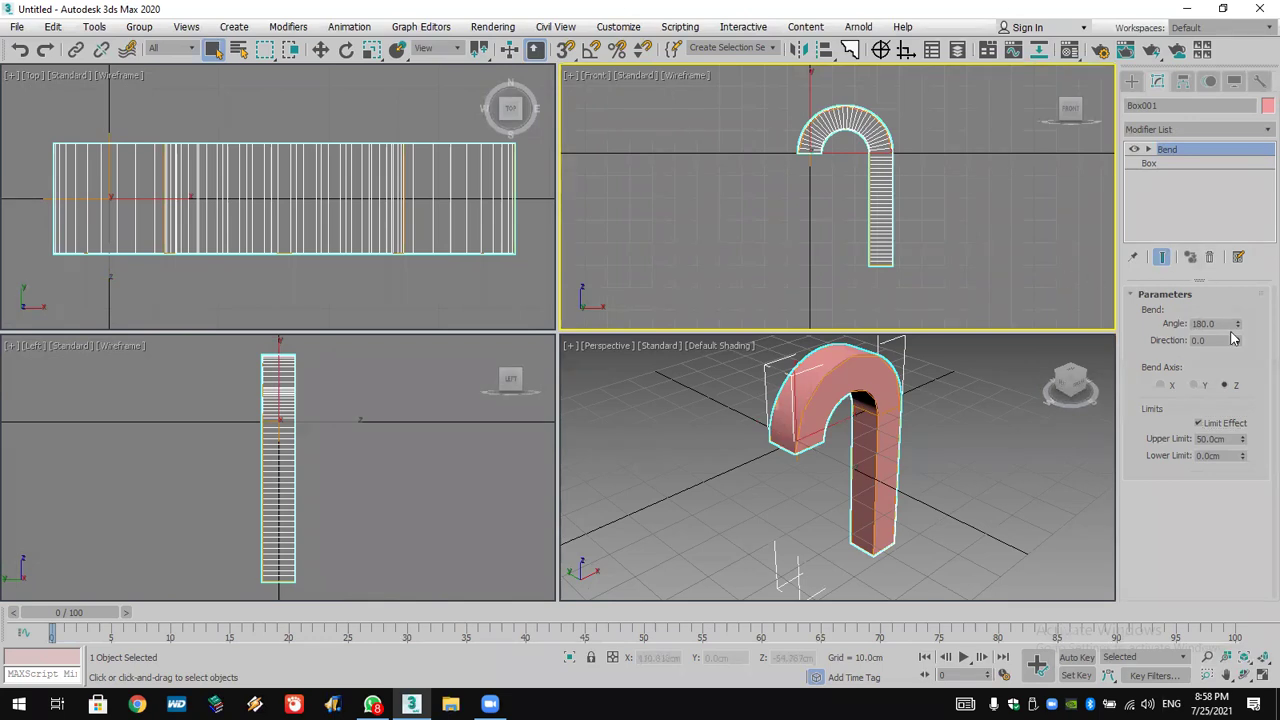
{"action": "left_click_drag", "start_coordinate": [1238, 327], "coordinate": [1162, 345]}
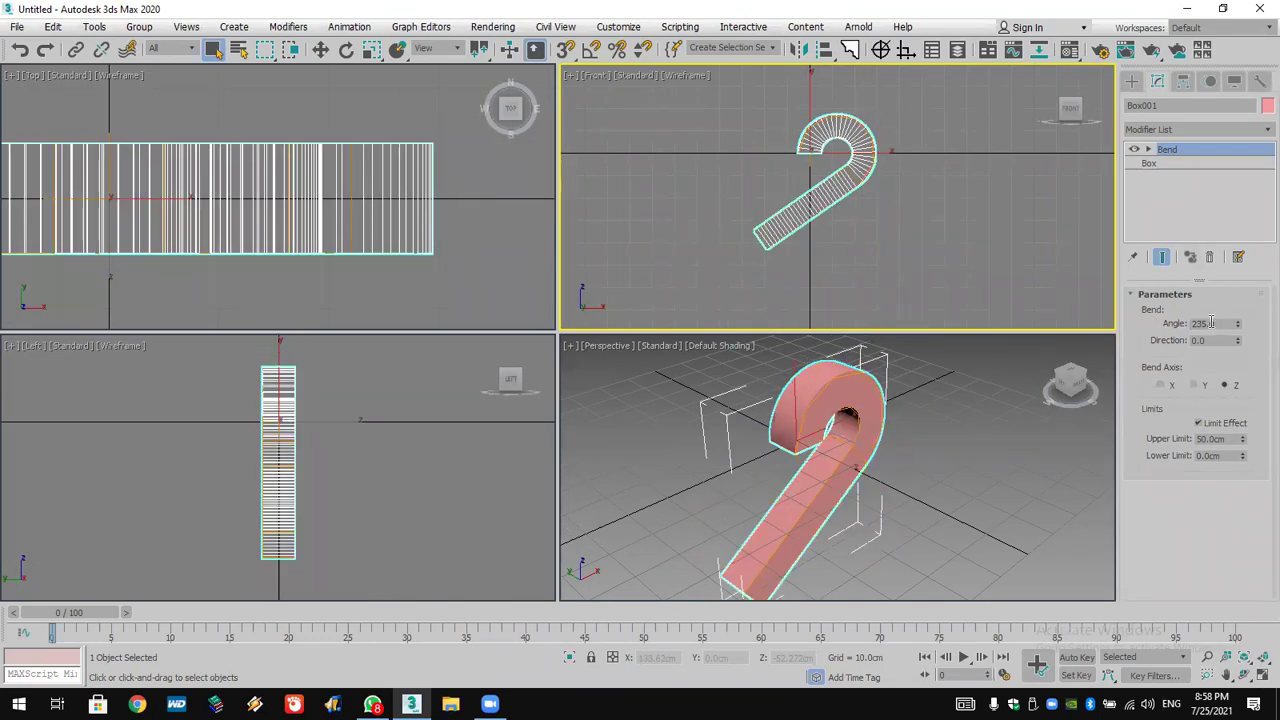
{"action": "type", "text": "180"}
{"action": "key", "text": "Return"}
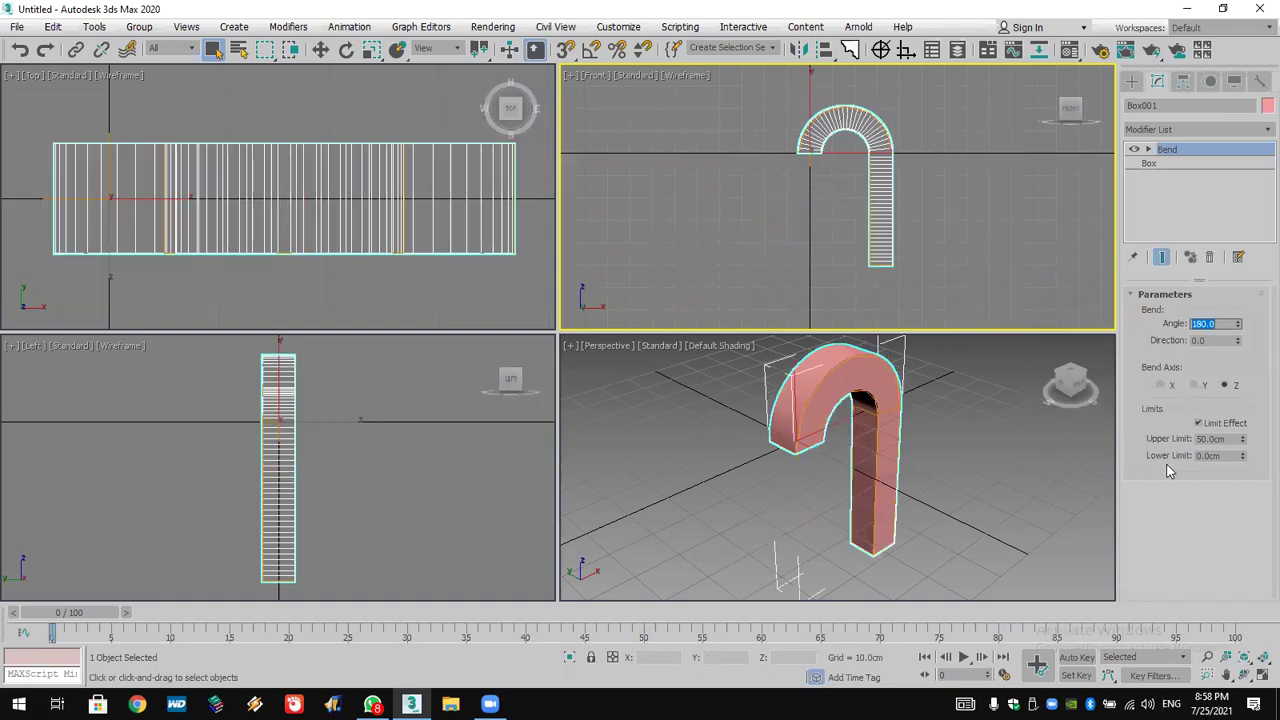
- Try to set the Bend's lower limit to 25 cm, and remove the Bend modifier from the box
{"action": "left_click", "coordinate": [1216, 457]}
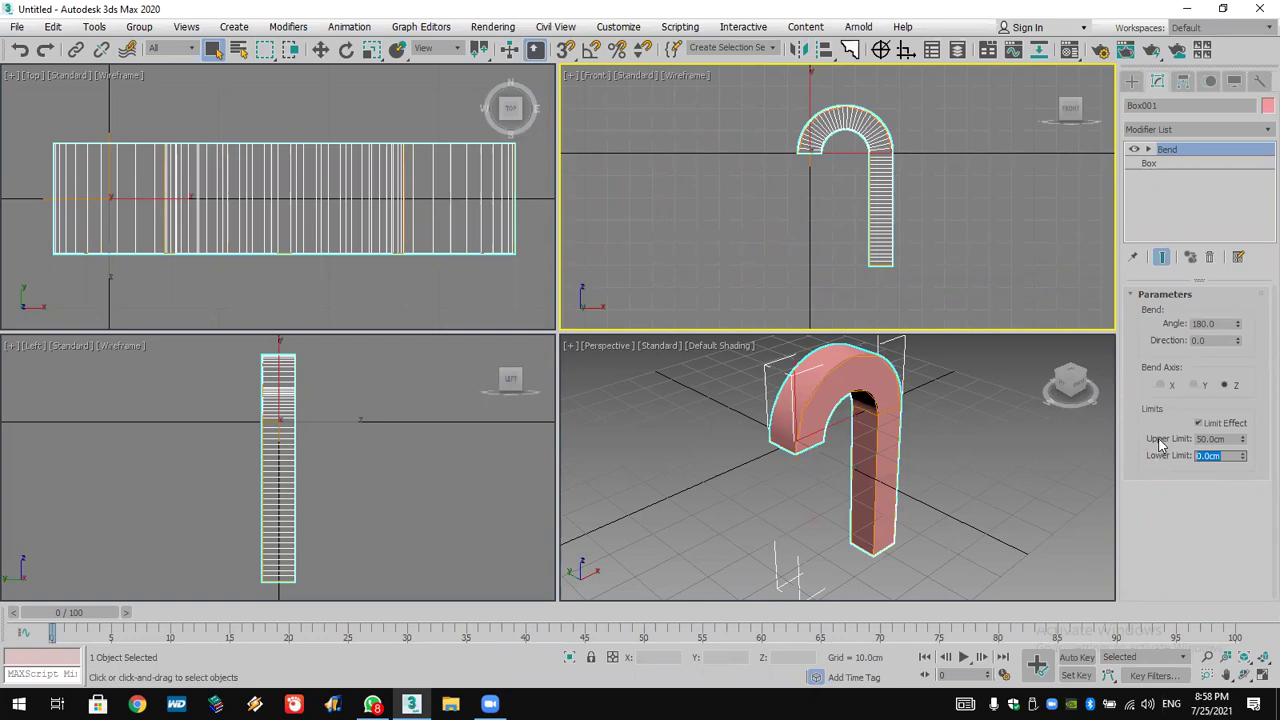
{"action": "type", "text": "25"}
{"action": "left_click", "coordinate": [1261, 656]}
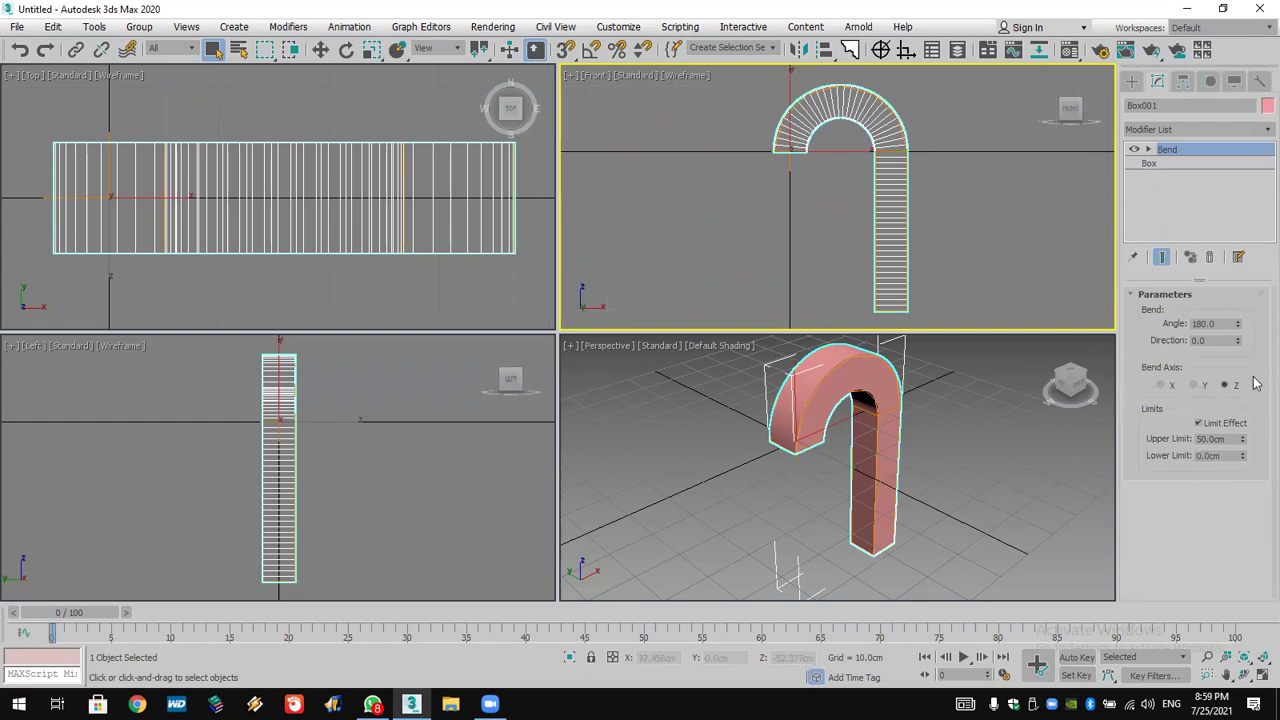
{"action": "left_click", "coordinate": [1209, 258]}
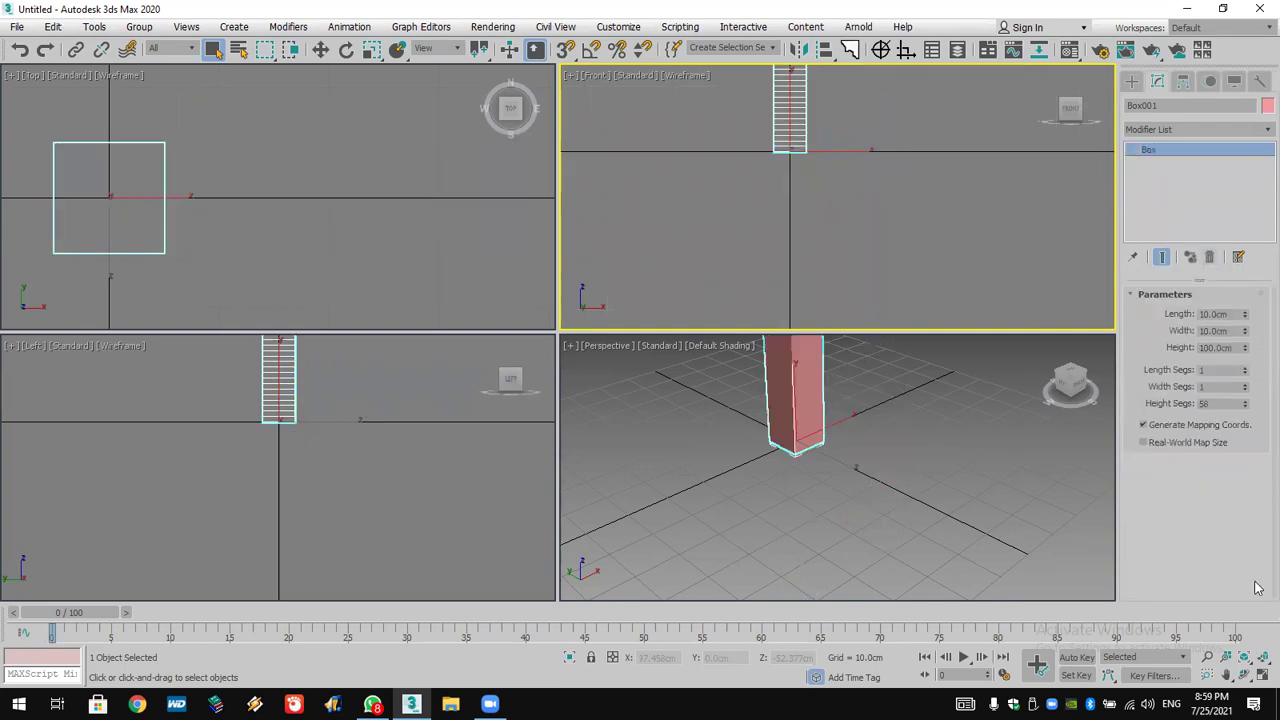
{"action": "left_click", "coordinate": [1260, 660]}
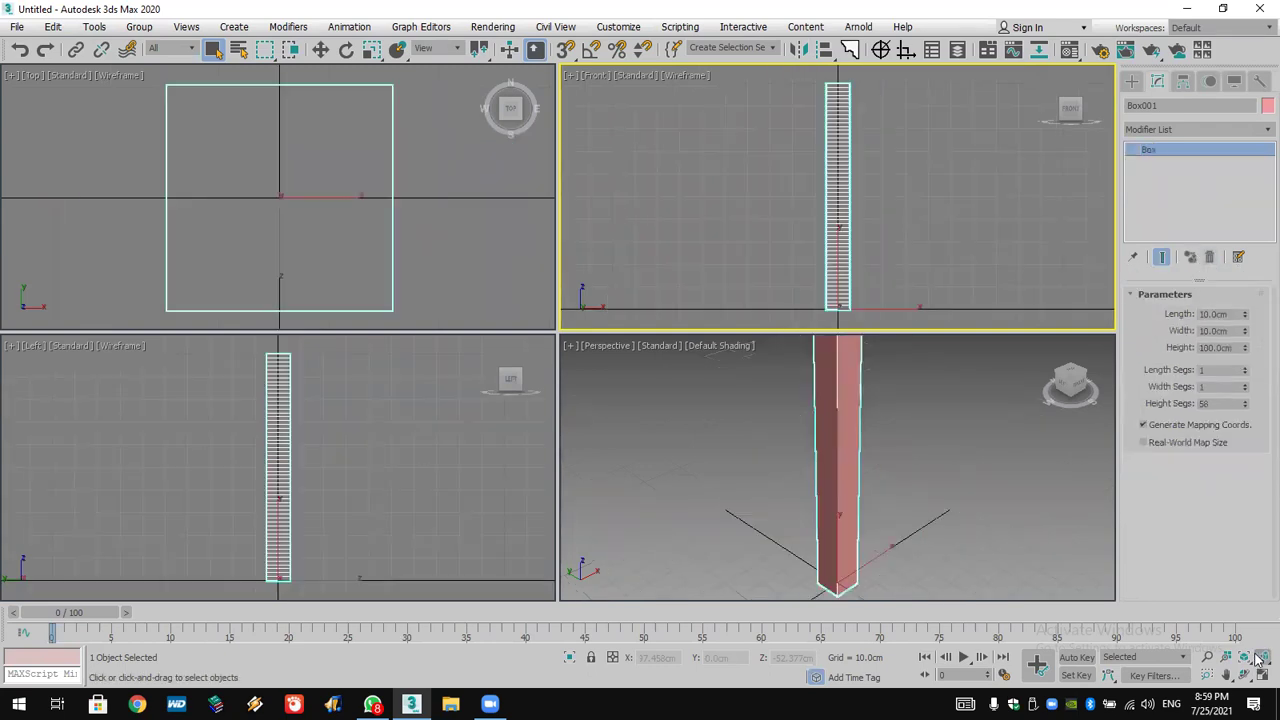
- Move only the box's pivot point up to an absolute world Z of 25 cm
{"action": "left_click", "coordinate": [1184, 90]}
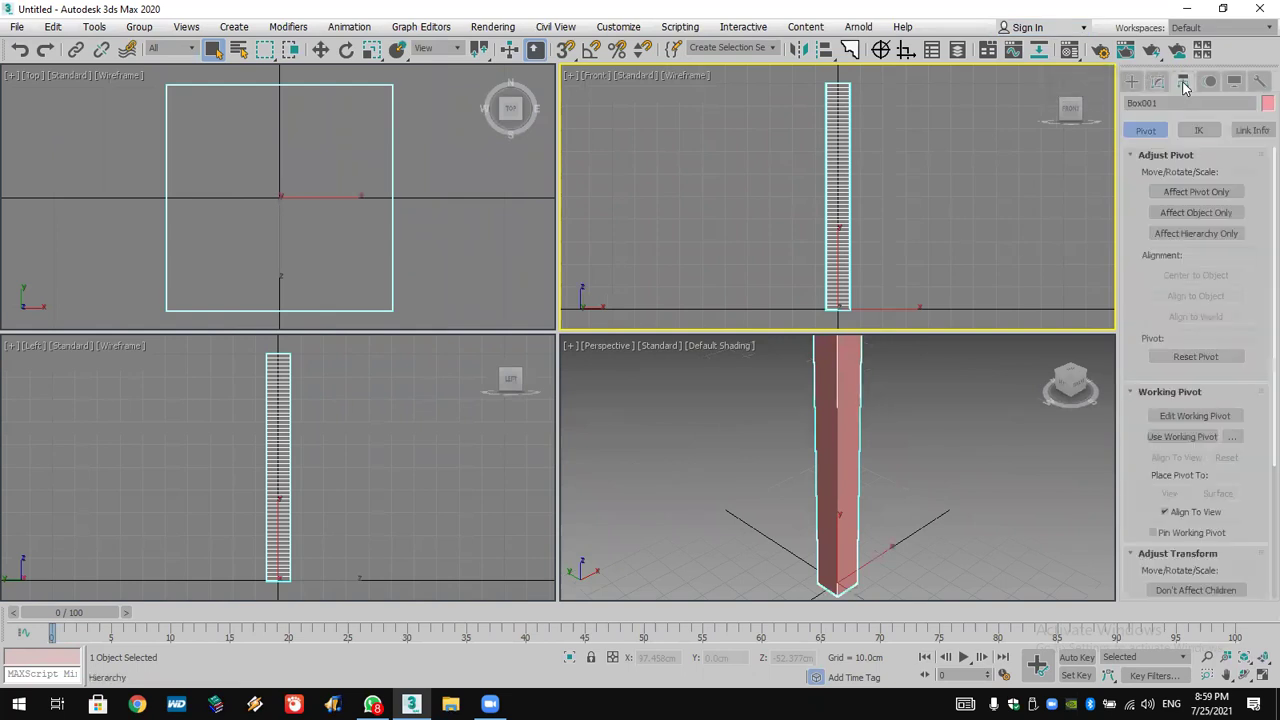
{"action": "left_click", "coordinate": [1181, 193]}
{"action": "right_click", "coordinate": [290, 86]}
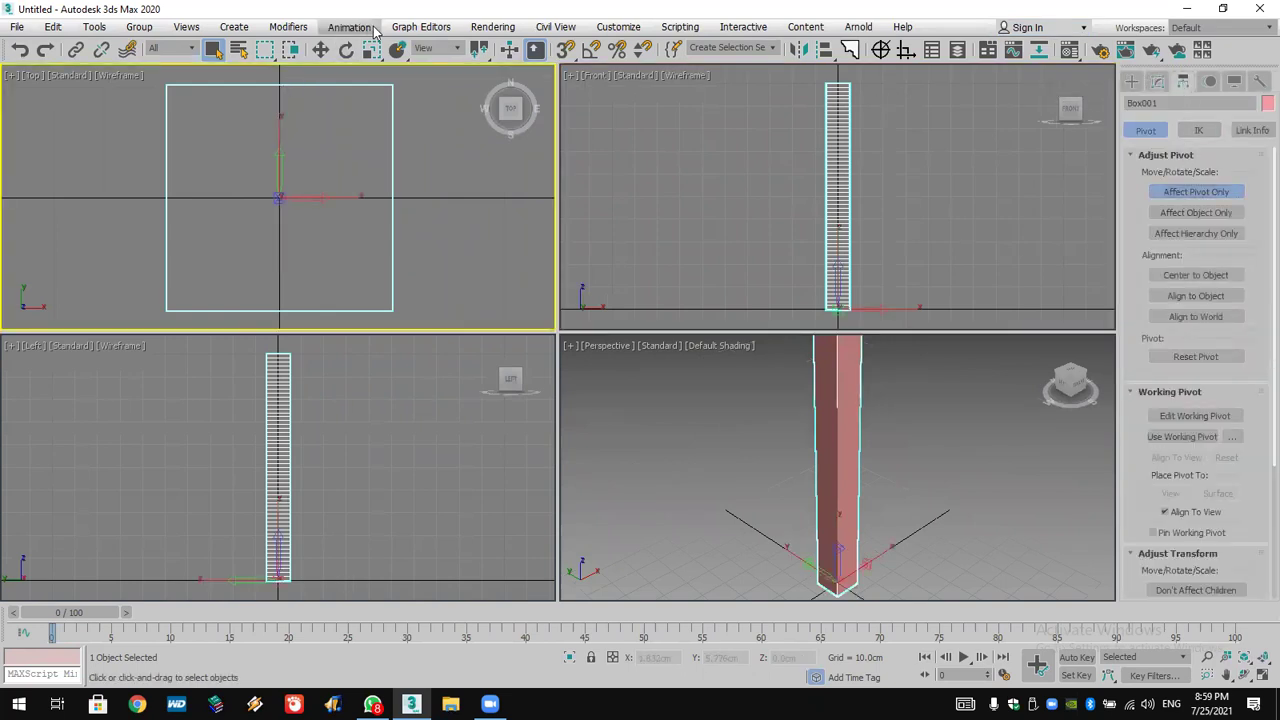
{"action": "right_click", "coordinate": [320, 49]}
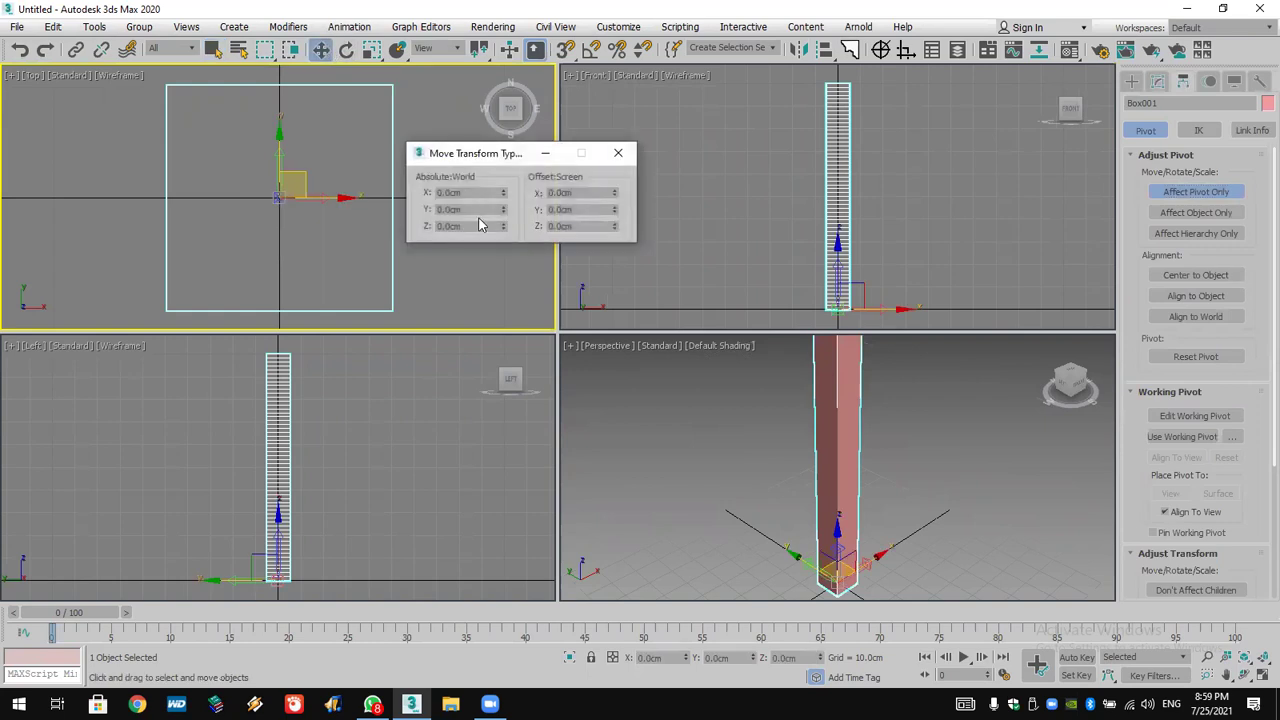
{"action": "double_click", "coordinate": [474, 224]}
{"action": "type", "text": "25"}
{"action": "key", "text": "Return"}
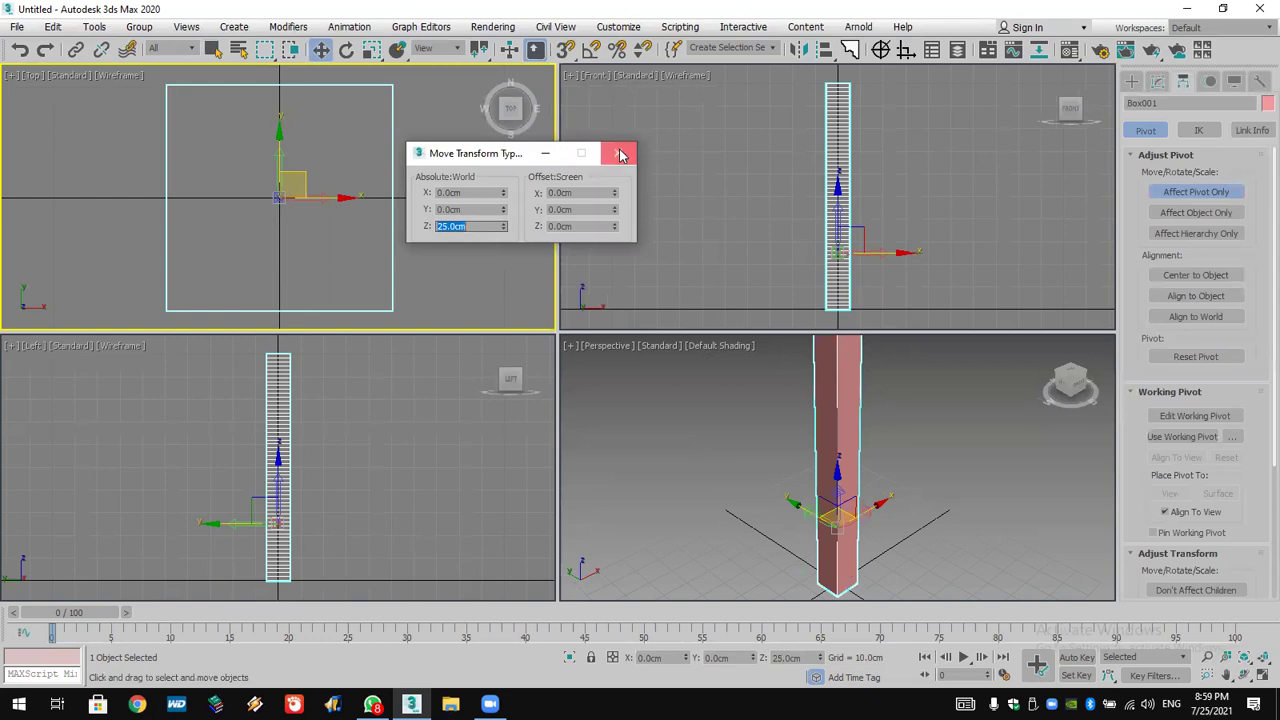
{"action": "left_click", "coordinate": [618, 153]}
{"action": "left_click", "coordinate": [1215, 197]}
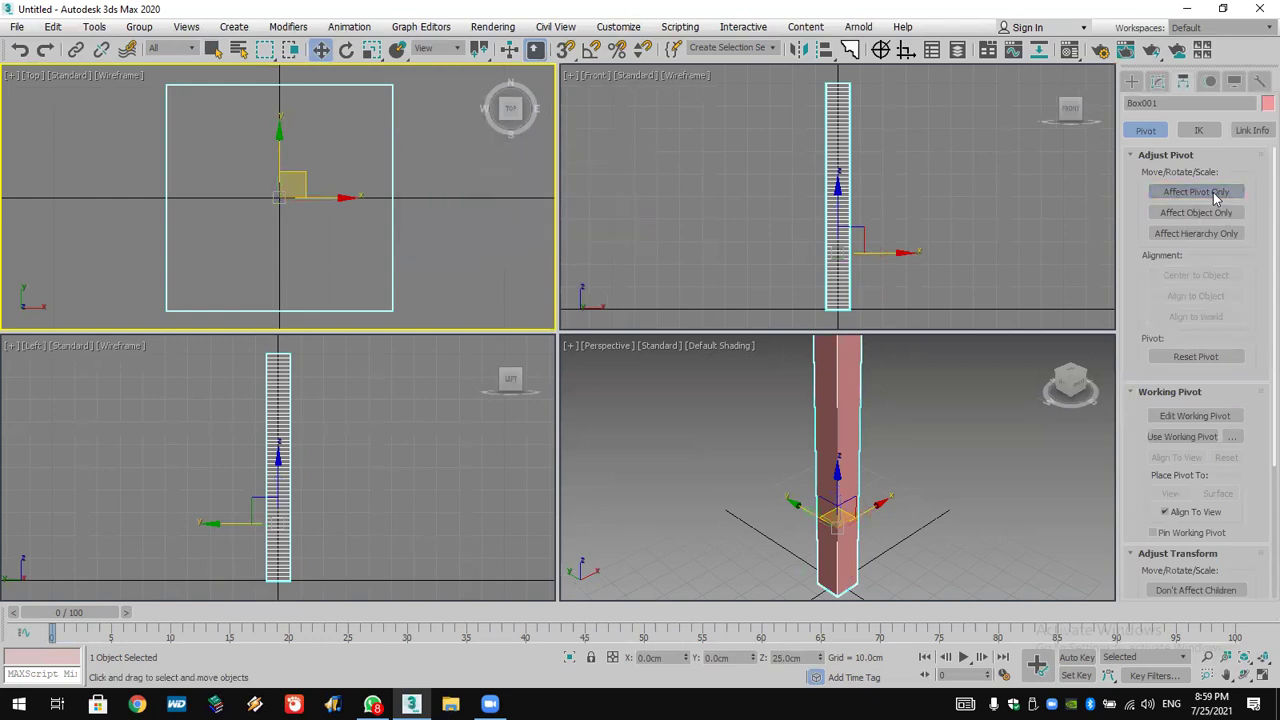
- Add a Bend modifier to the box with the raised pivot and set its angle to 90
{"action": "left_click", "coordinate": [1158, 81]}
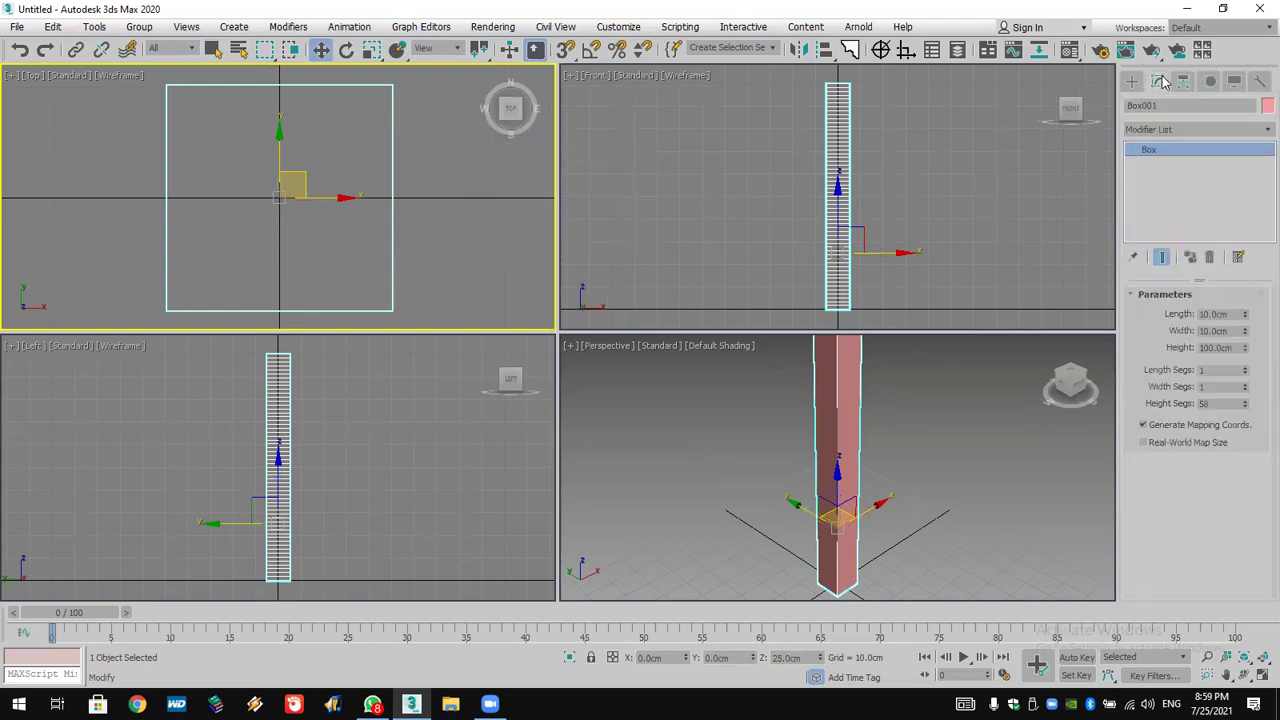
{"action": "left_click", "coordinate": [1192, 128]}
{"action": "key", "text": "b"}
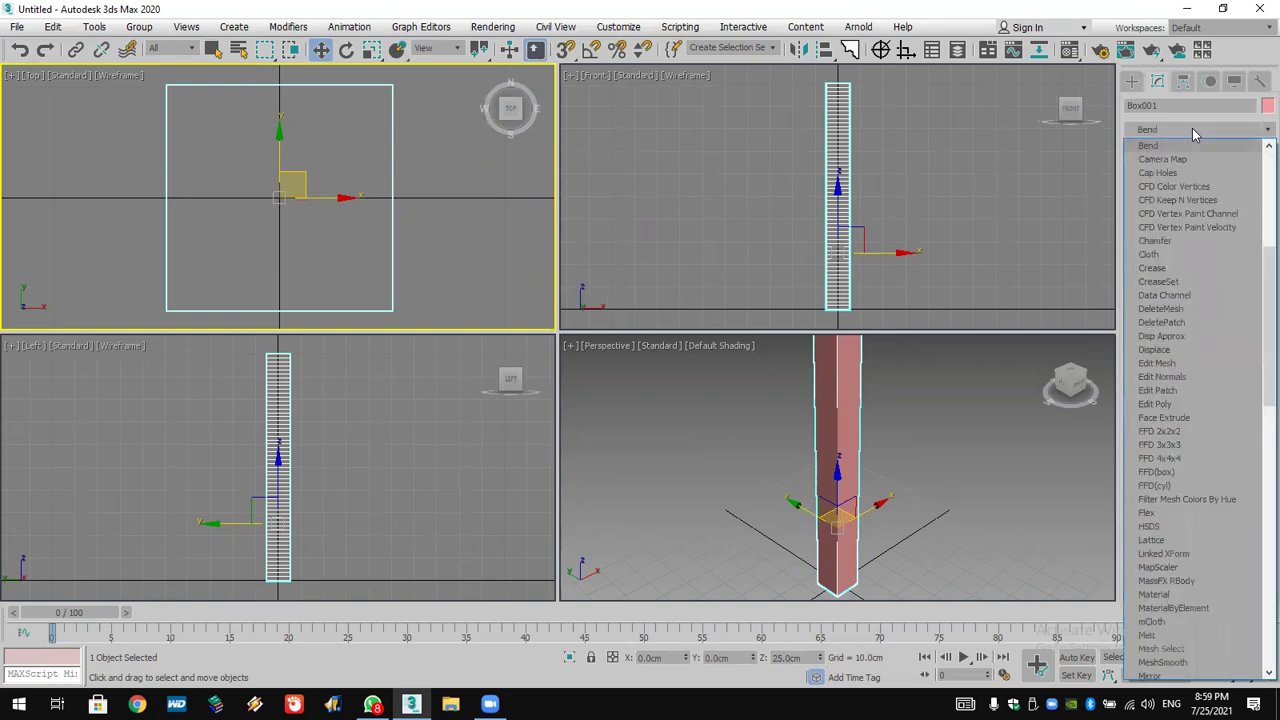
{"action": "left_click", "coordinate": [1196, 147]}
{"action": "double_click", "coordinate": [1205, 323]}
{"action": "type", "text": "90"}
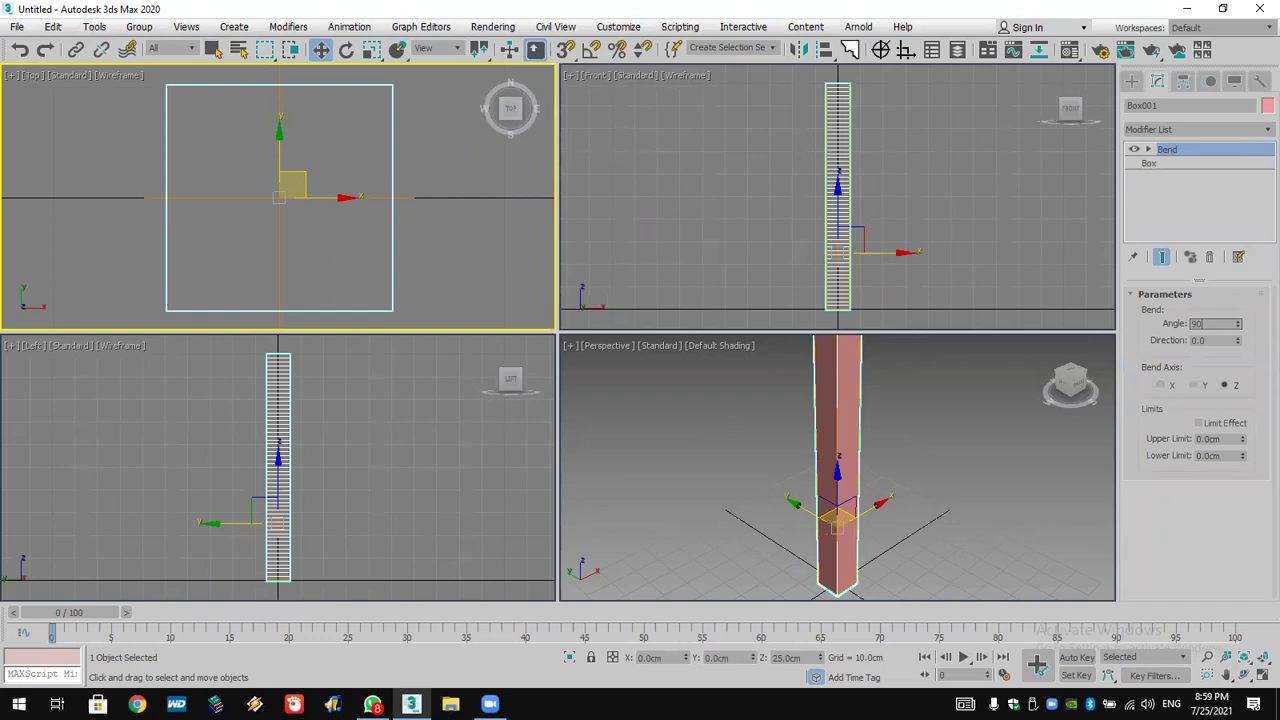
{"action": "key", "text": "Return"}
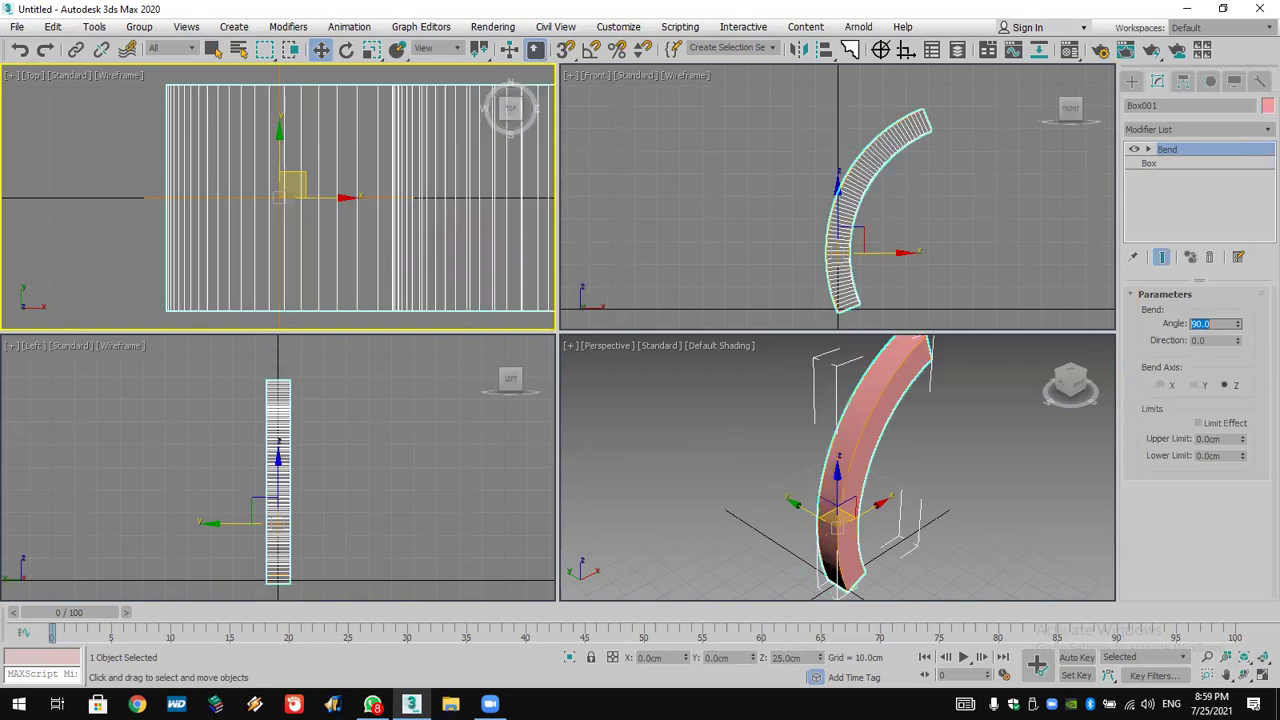
- Limit the box's bend effect with an upper limit of 50 cm
{"action": "left_click", "coordinate": [1221, 440]}
{"action": "type", "text": "50"}
{"action": "key", "text": "Return"}
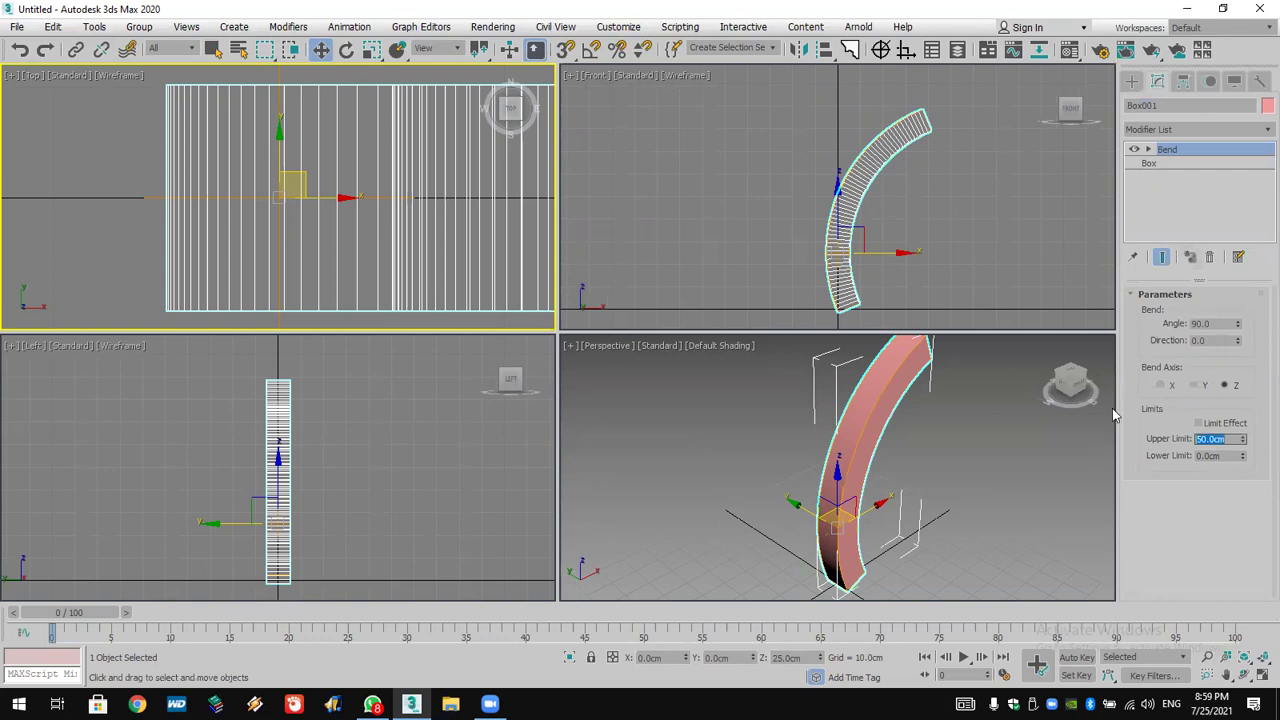
{"action": "left_click", "coordinate": [1222, 423]}
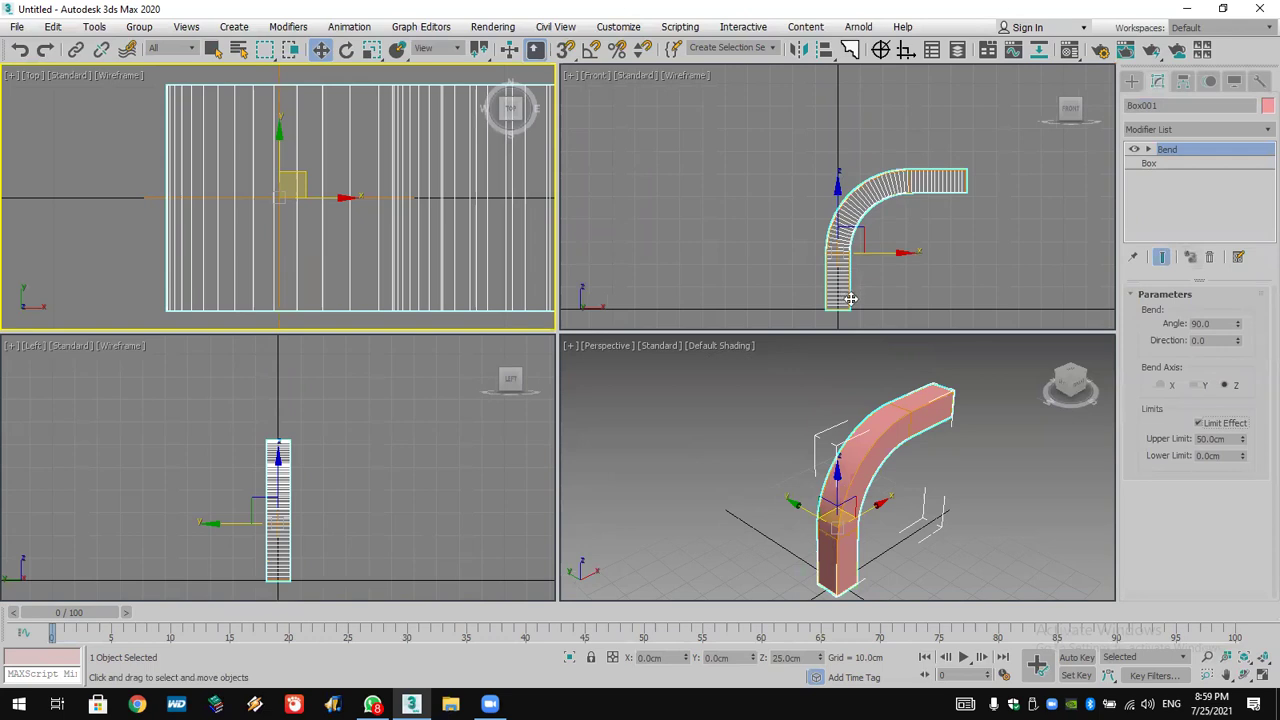
- Undo and redo the limit effect to compare the box's bend with and without it
{"action": "left_click", "coordinate": [1207, 455]}
{"action": "double_click", "coordinate": [1207, 455]}
{"action": "left_click", "coordinate": [45, 50]}
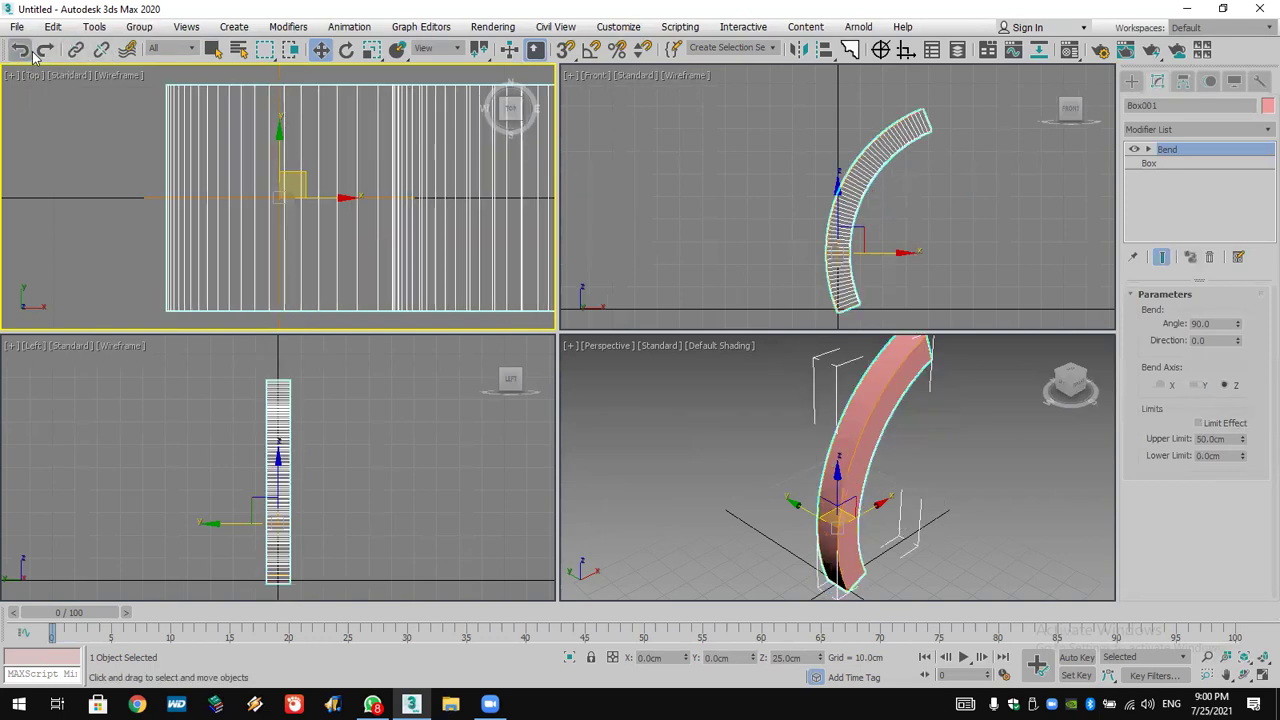
{"action": "left_click", "coordinate": [45, 50]}
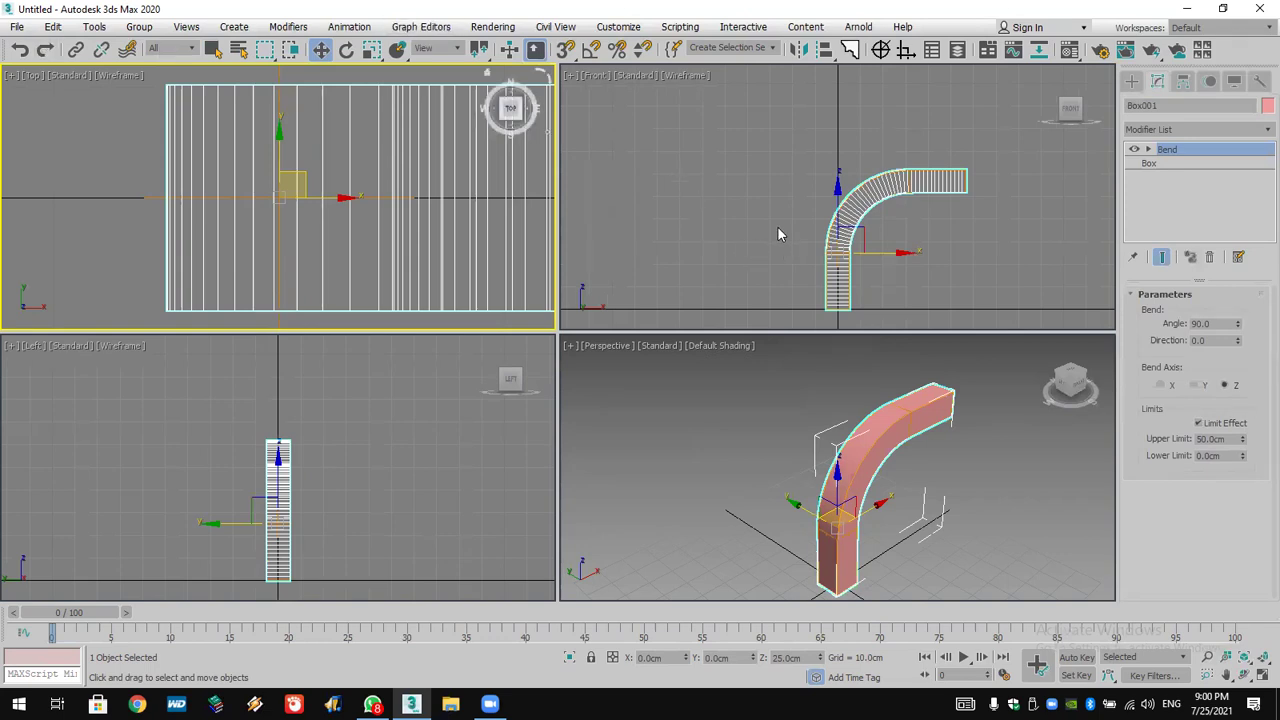
- Try a second Bend modifier on the box with an angle of about -143.5, and remove it
{"action": "middle_click_drag", "start_coordinate": [780, 234], "coordinate": [771, 206]}
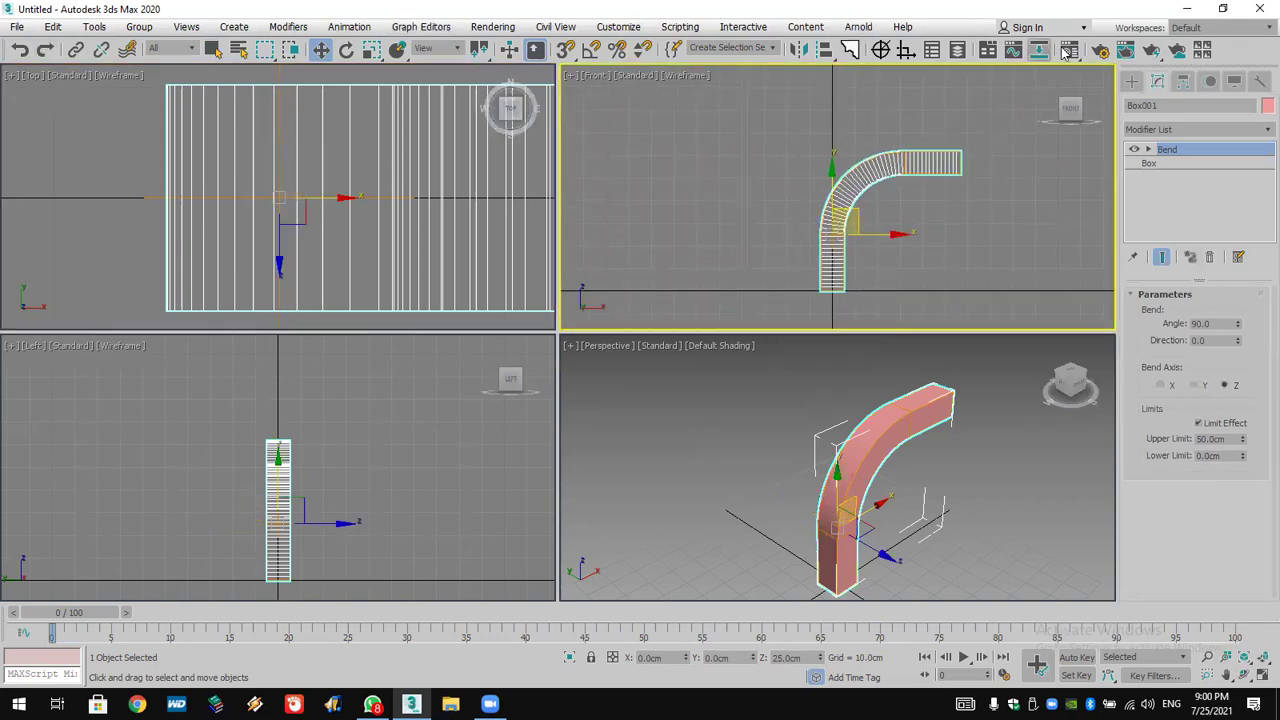
{"action": "left_click", "coordinate": [1187, 128]}
{"action": "key", "text": "b"}
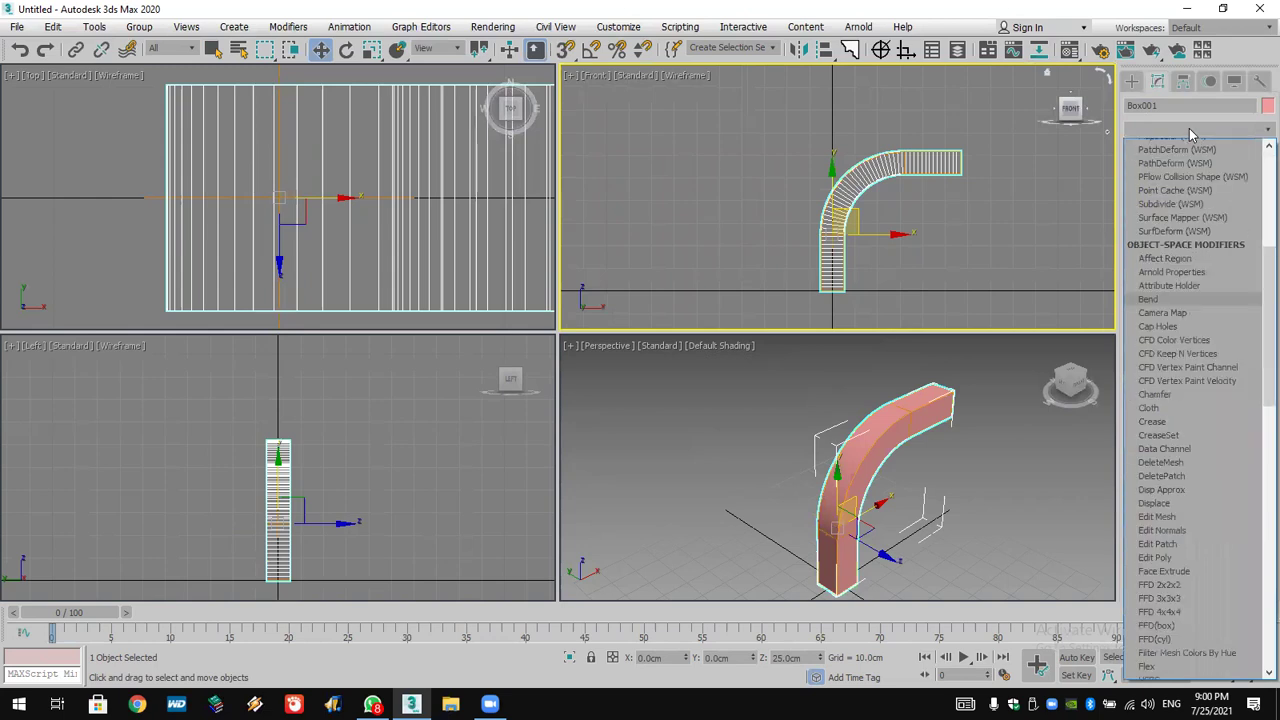
{"action": "key", "text": "Return"}
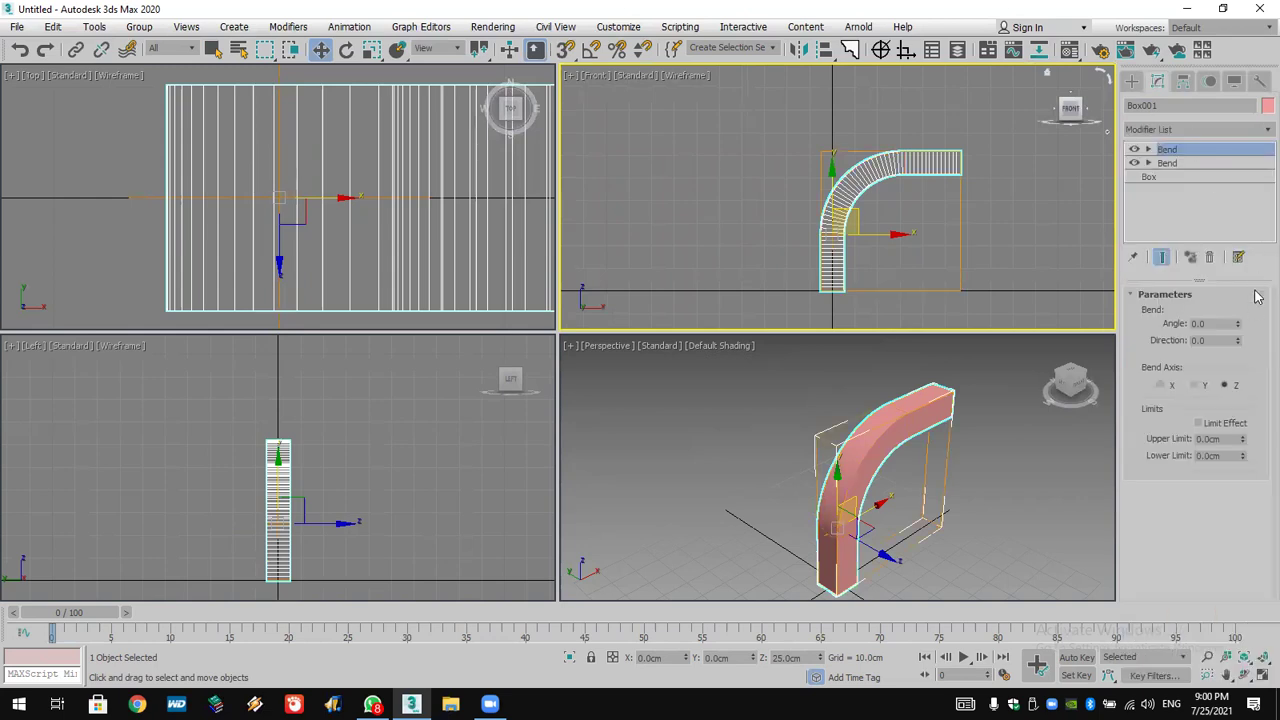
{"action": "left_click", "coordinate": [1239, 321]}
{"action": "left_click_drag", "start_coordinate": [1245, 329], "coordinate": [47, 550]}
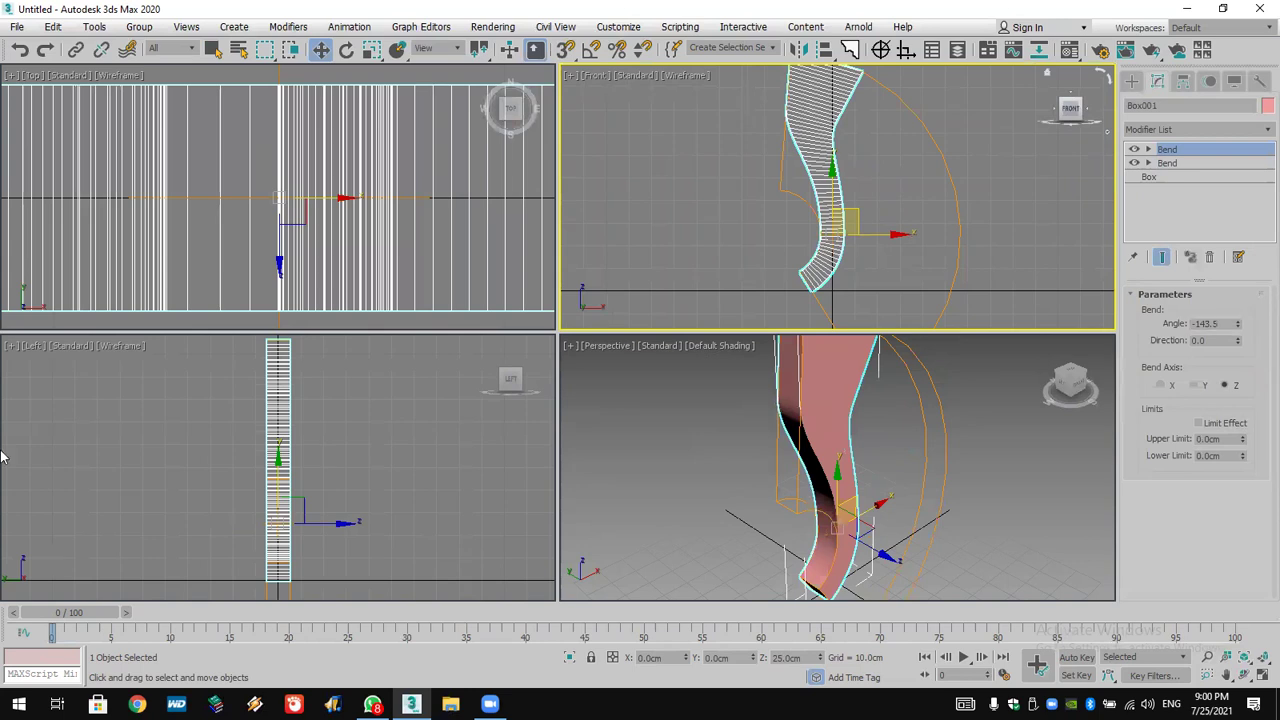
{"action": "left_click", "coordinate": [22, 52]}
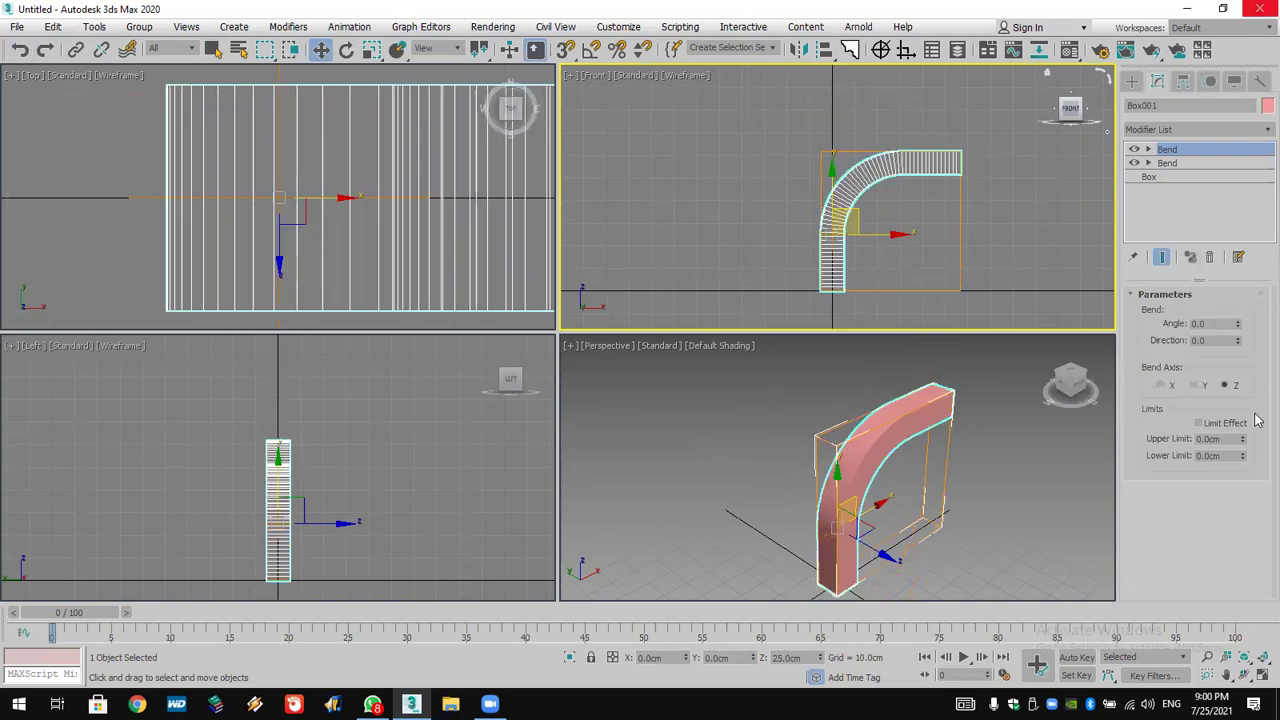
{"action": "left_click", "coordinate": [1209, 257]}
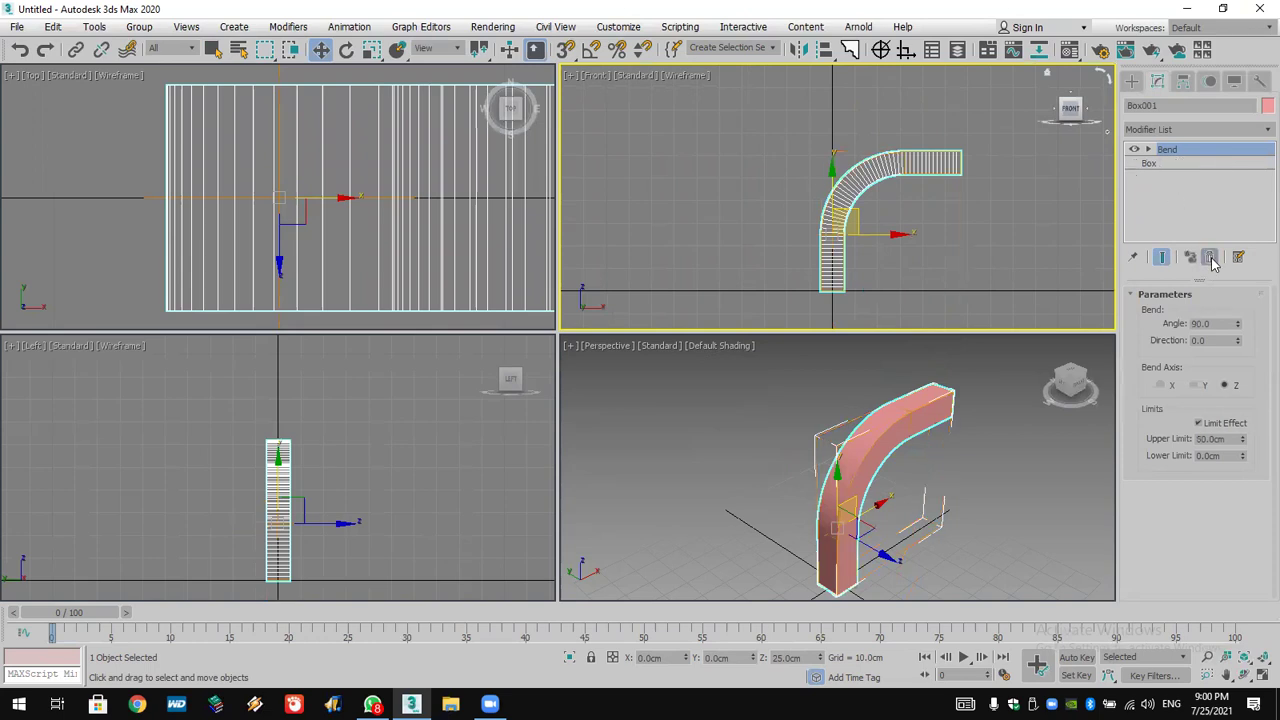
- Undo the recent edits back to the 180-degree bend limited to 50 cm with the pivot at the box's base
{"action": "left_click", "coordinate": [20, 51]}
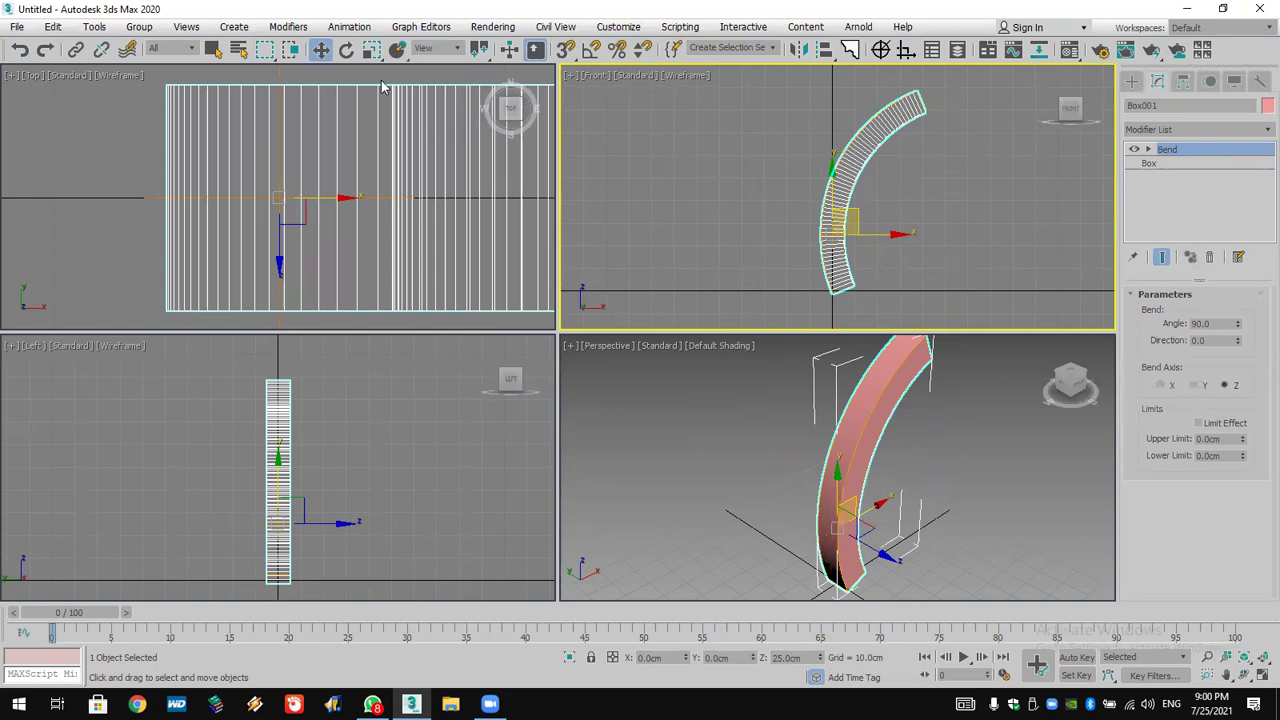
{"action": "left_click", "coordinate": [82, 206]}
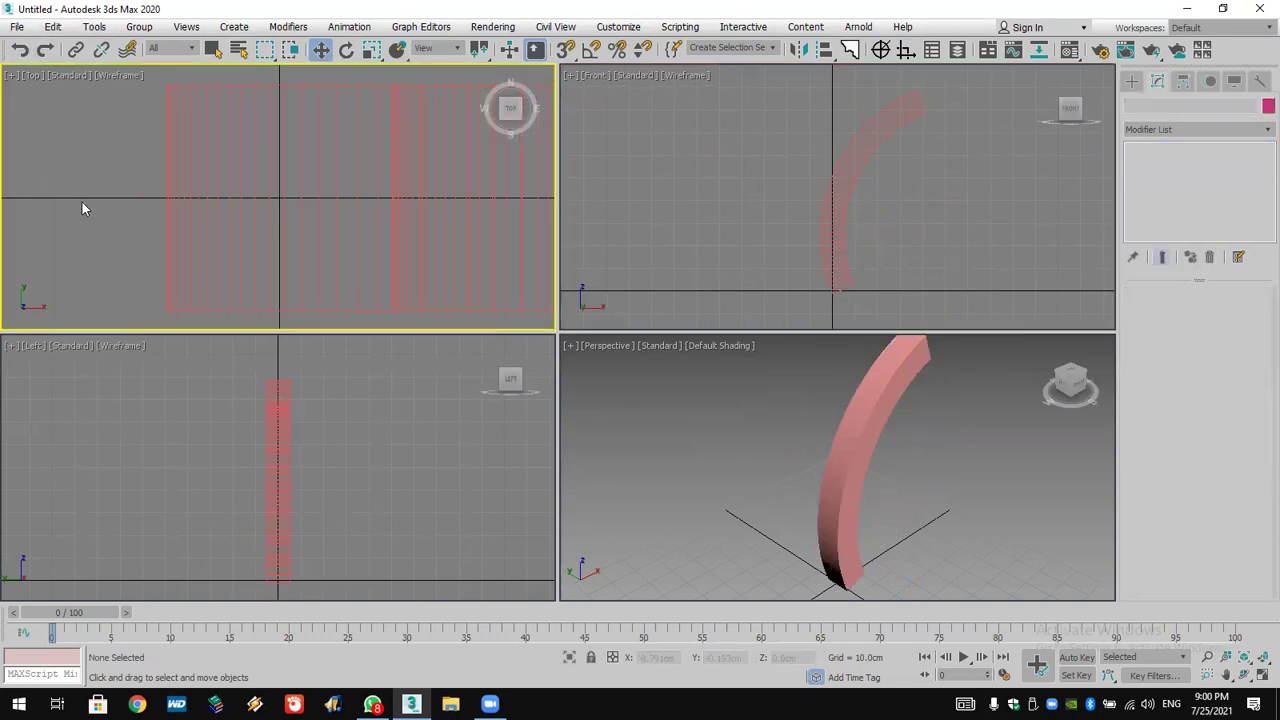
{"action": "left_click", "coordinate": [226, 282]}
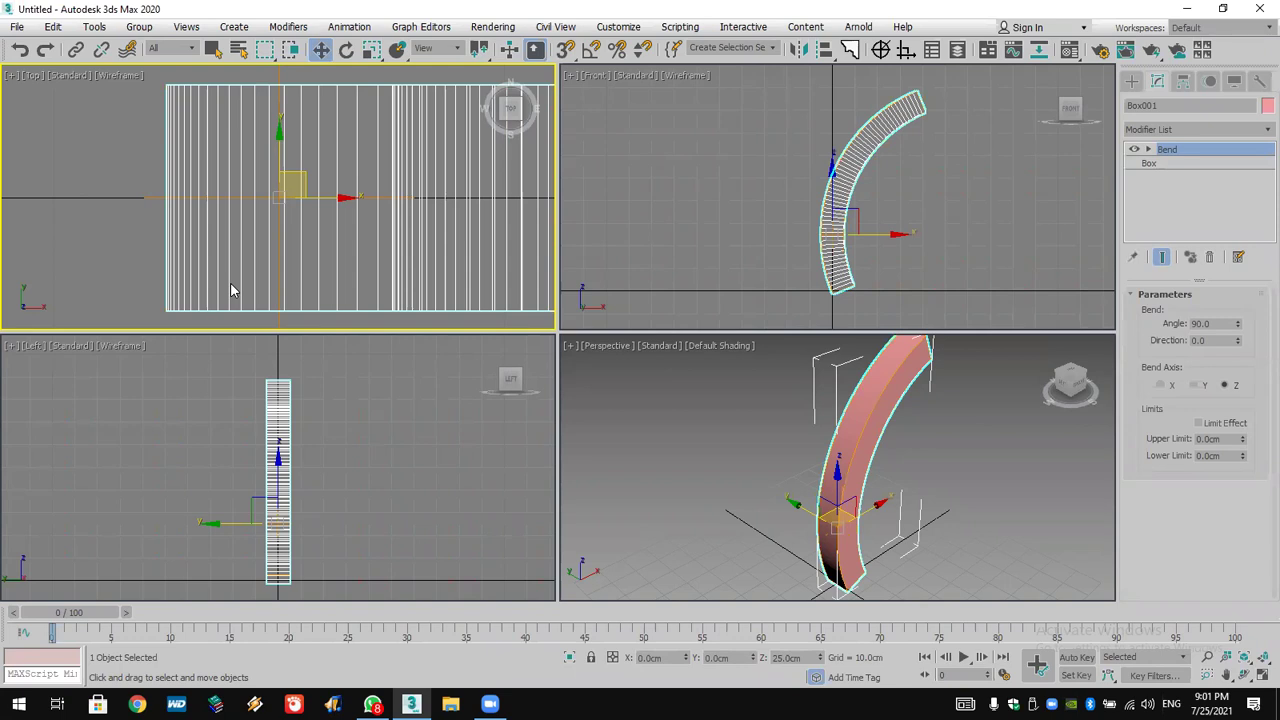
{"action": "left_click", "coordinate": [24, 52]}
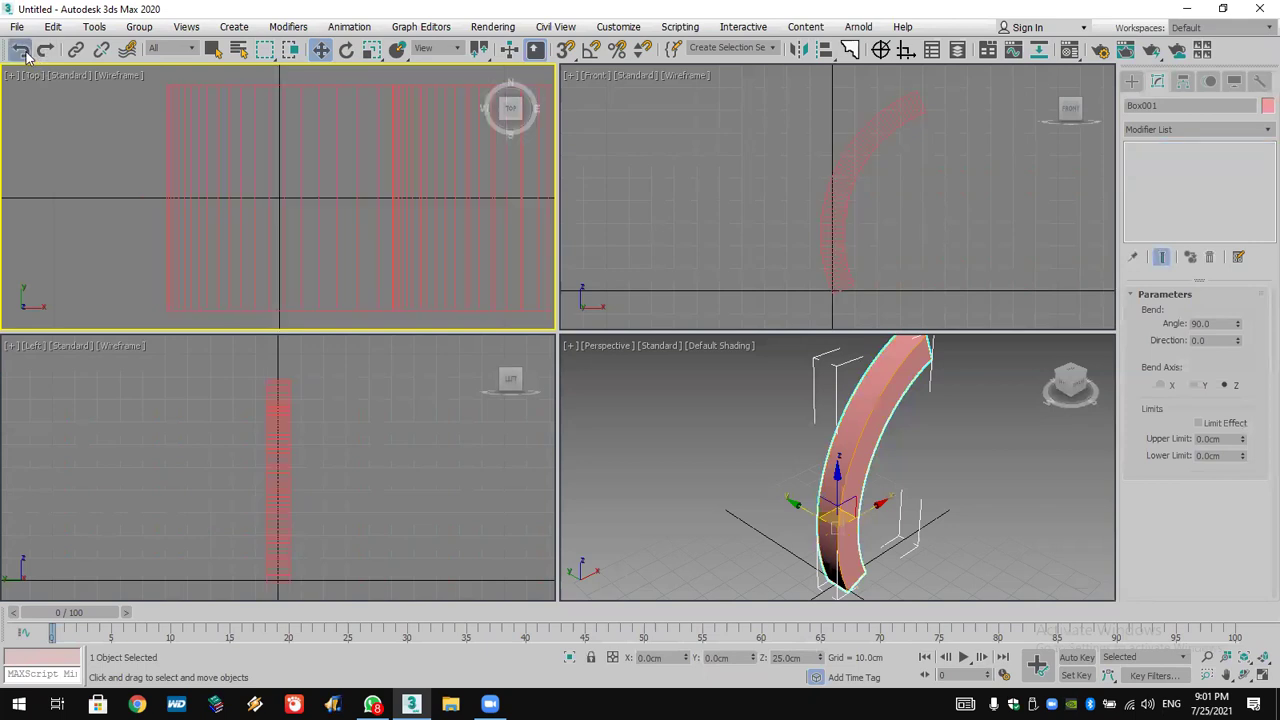
{"action": "left_click", "coordinate": [24, 52]}
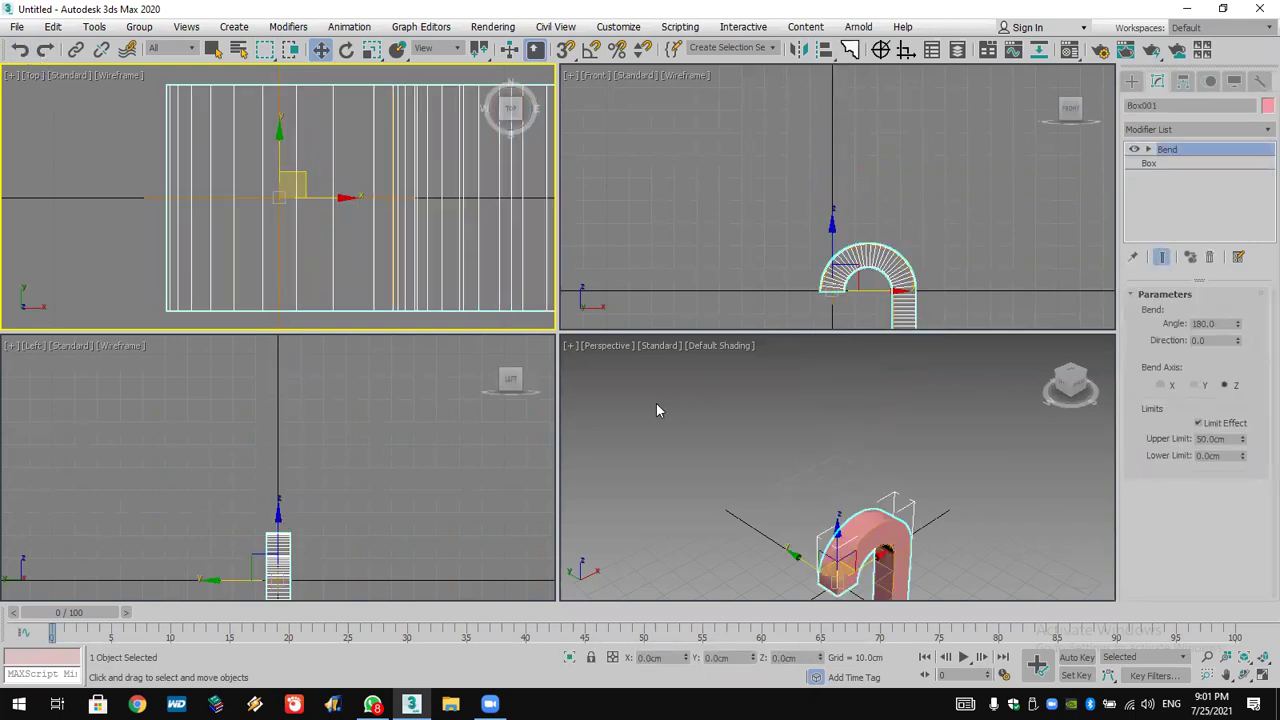
{"action": "middle_click", "coordinate": [832, 437]}
{"action": "key", "text": "z"}
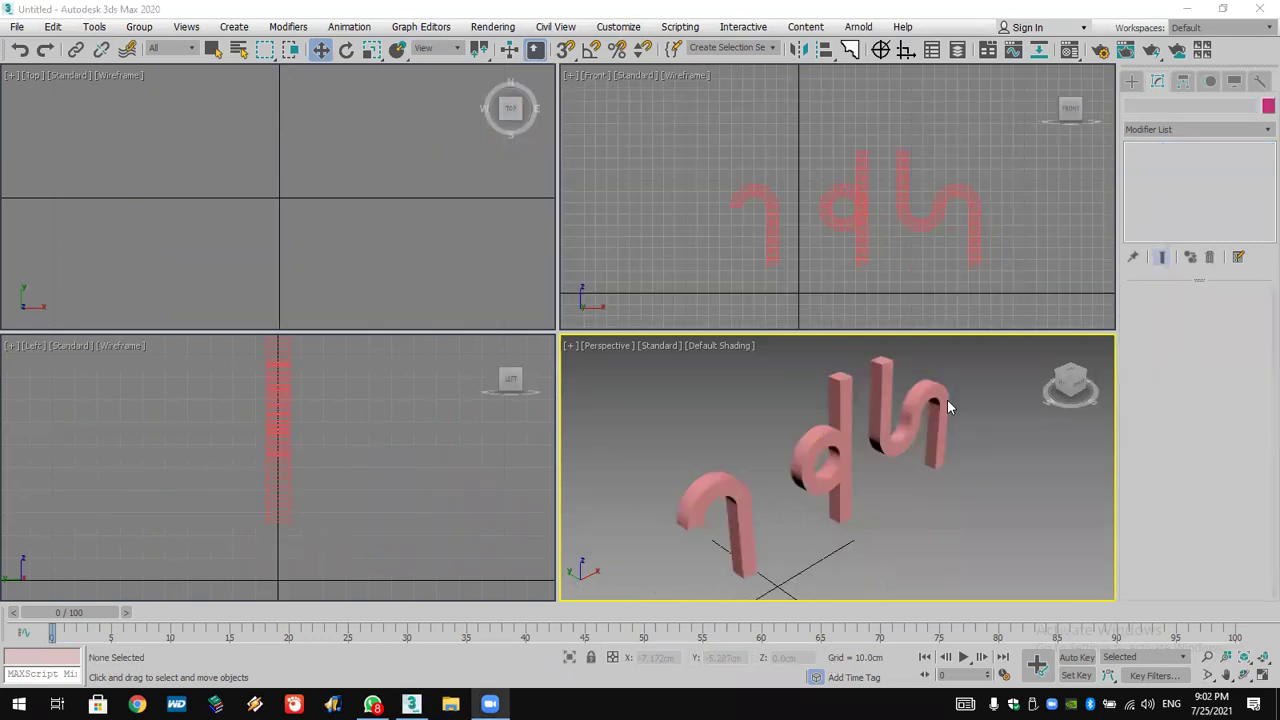
{"action": "left_click", "coordinate": [1244, 677]}
{"action": "left_click_drag", "start_coordinate": [797, 474], "coordinate": [834, 520]}
{"action": "left_click_drag", "start_coordinate": [834, 440], "coordinate": [835, 412]}
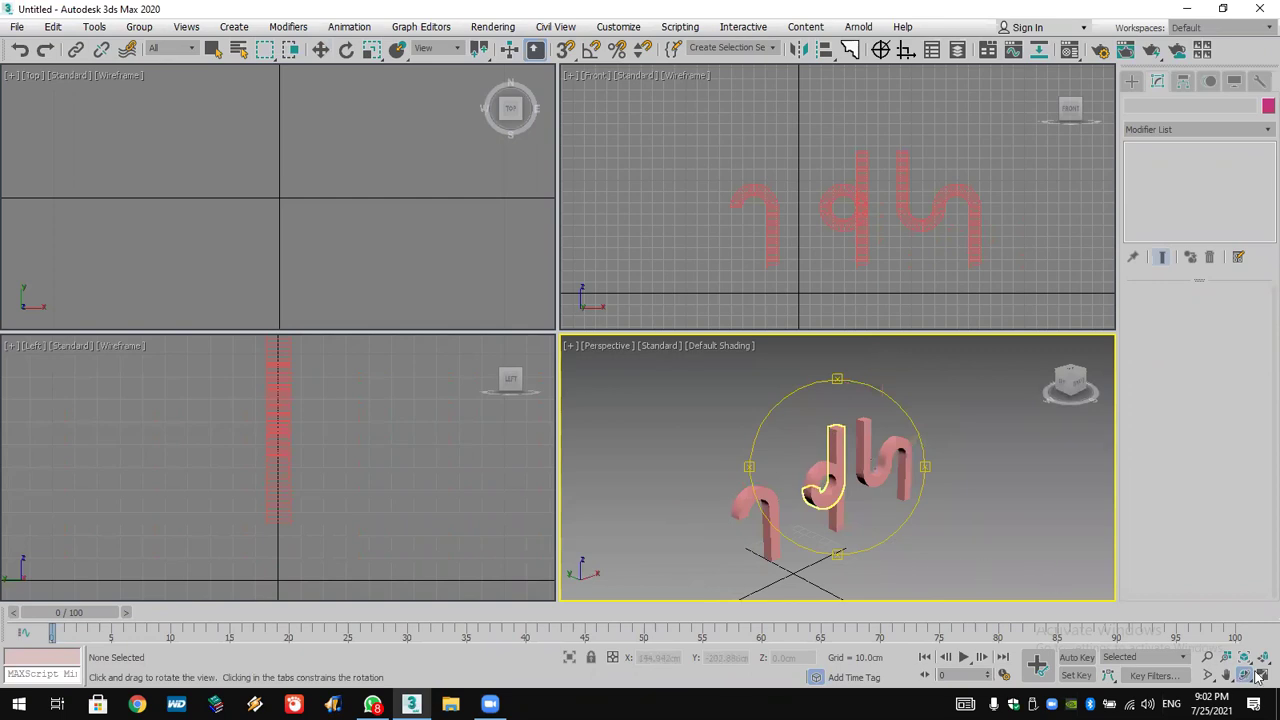
{"action": "right_click", "coordinate": [950, 472]}
{"action": "left_click", "coordinate": [1261, 657]}
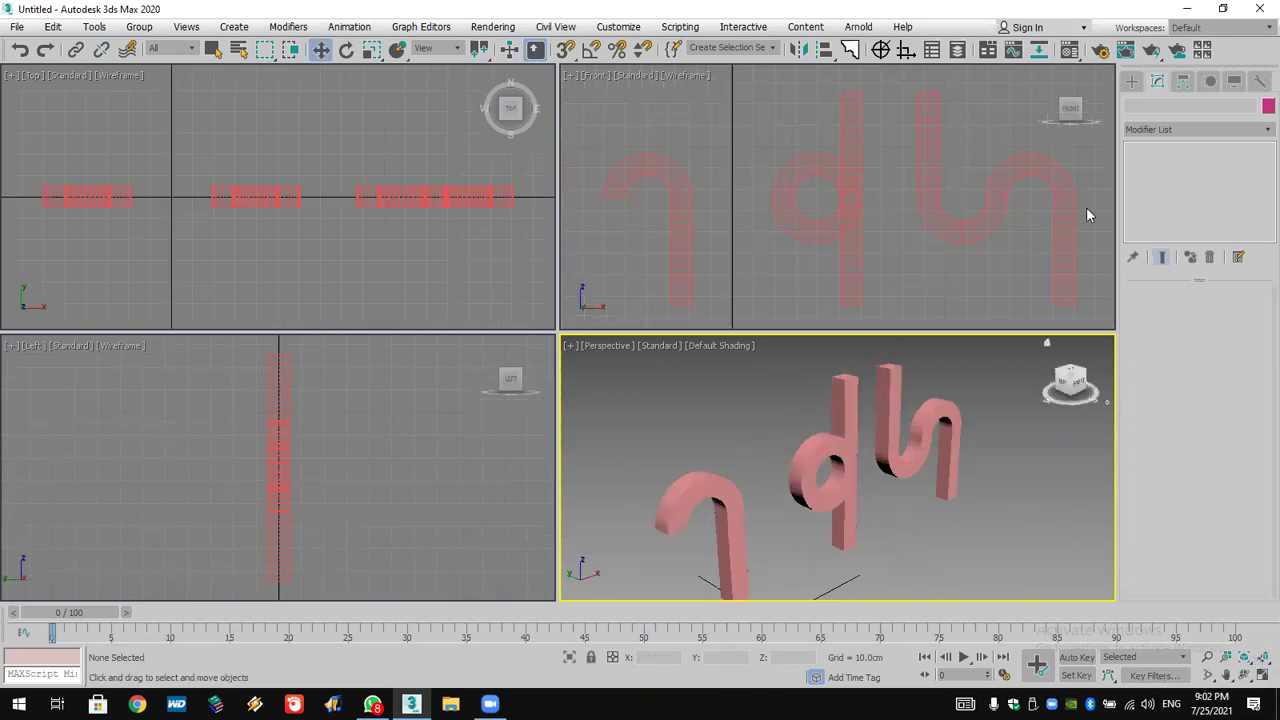
- Open the keyboard shortcut customization and select the Move action in the list of all commands
{"action": "right_click", "coordinate": [1224, 60]}
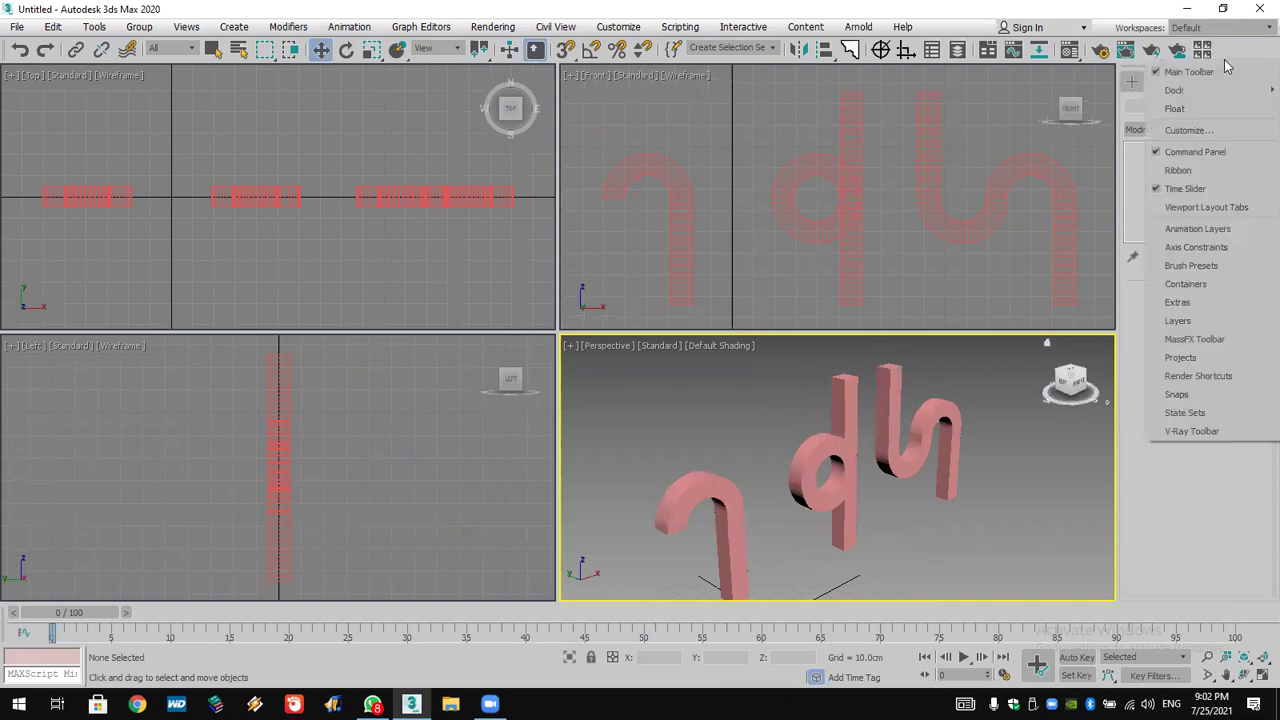
{"action": "left_click", "coordinate": [1227, 130]}
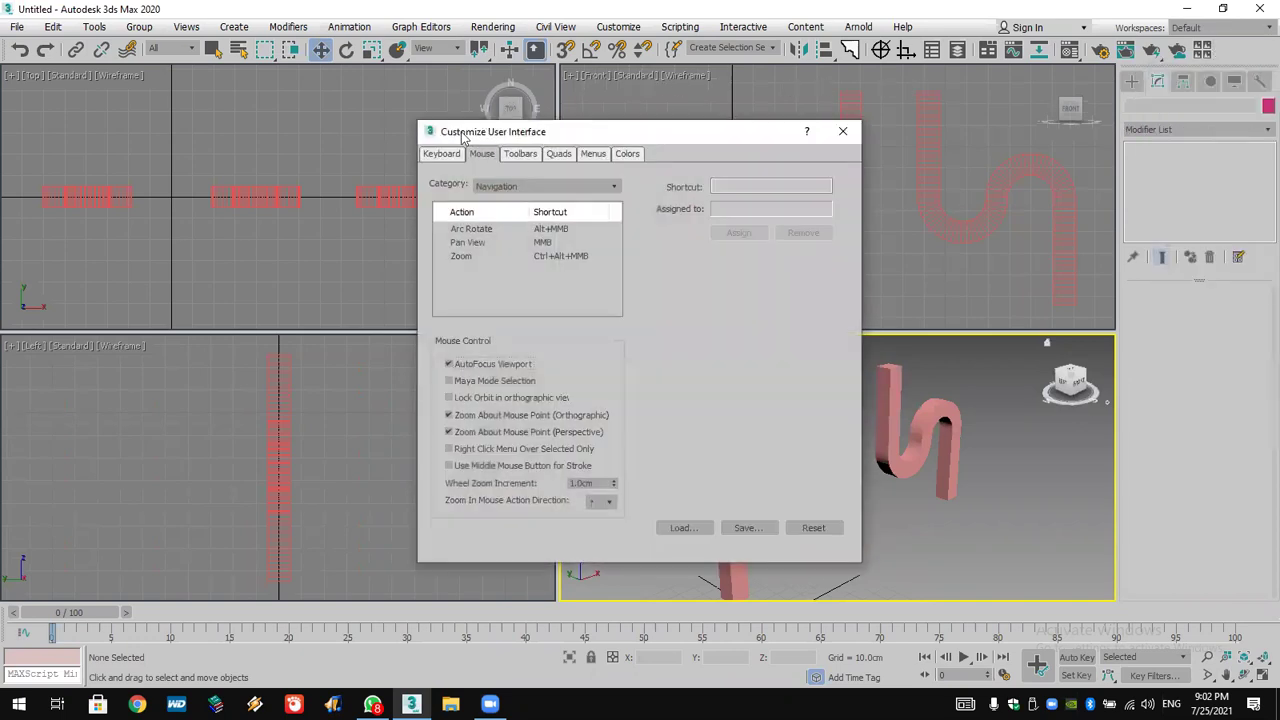
{"action": "left_click", "coordinate": [434, 158]}
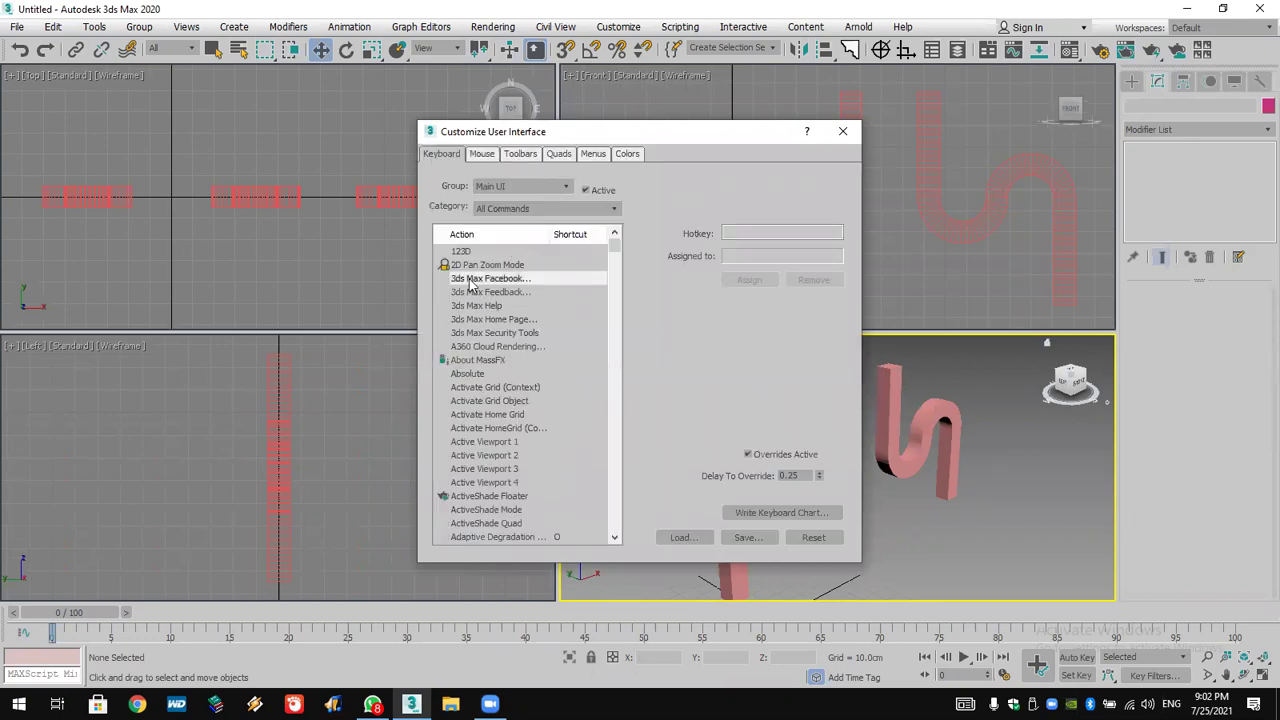
{"action": "left_click", "coordinate": [478, 522]}
{"action": "left_click", "coordinate": [478, 537]}
{"action": "left_click", "coordinate": [500, 374]}
{"action": "left_click", "coordinate": [503, 414]}
{"action": "scroll", "coordinate": [505, 472], "scroll_direction": "down", "scroll_amount": 1}
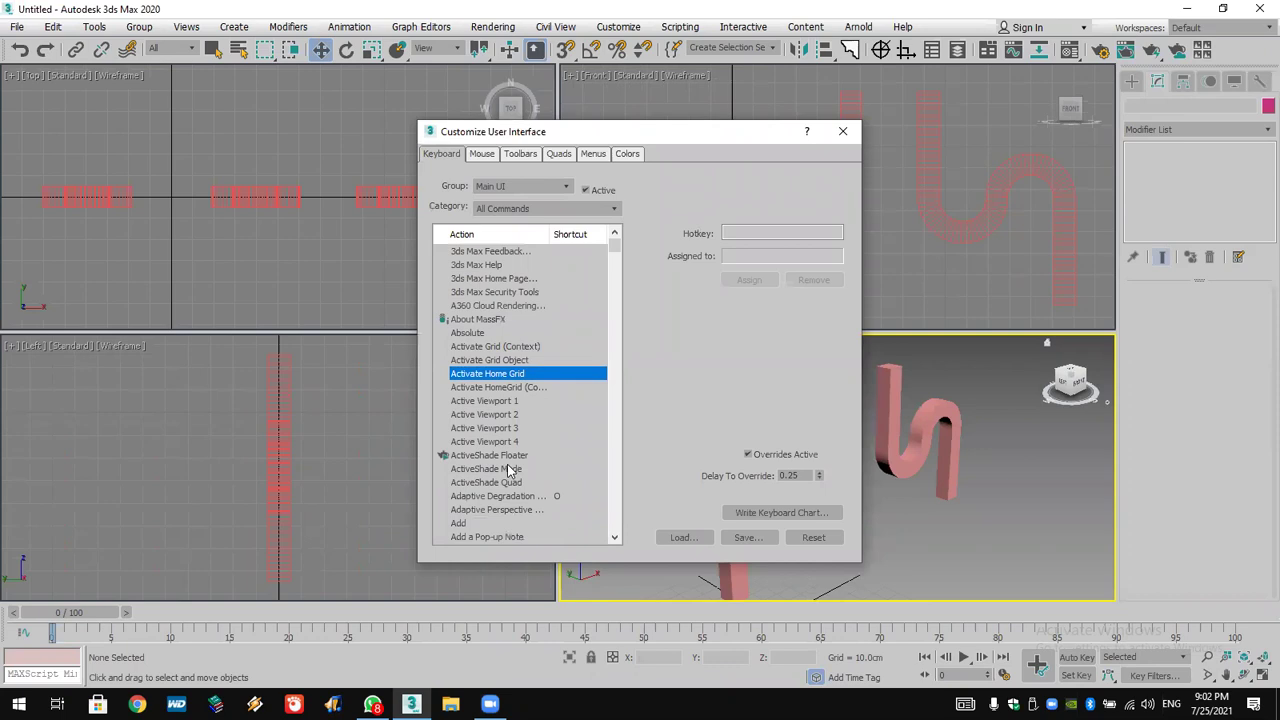
{"action": "type", "text": "mo"}
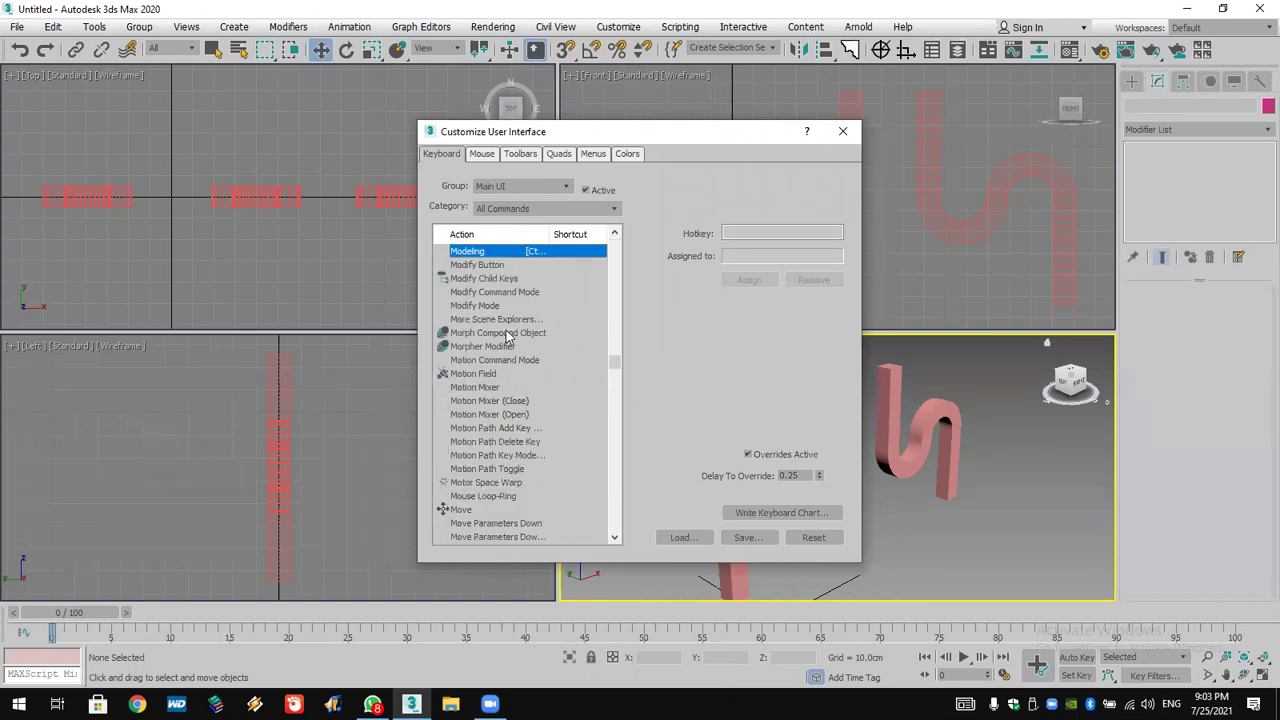
{"action": "left_click", "coordinate": [478, 511]}
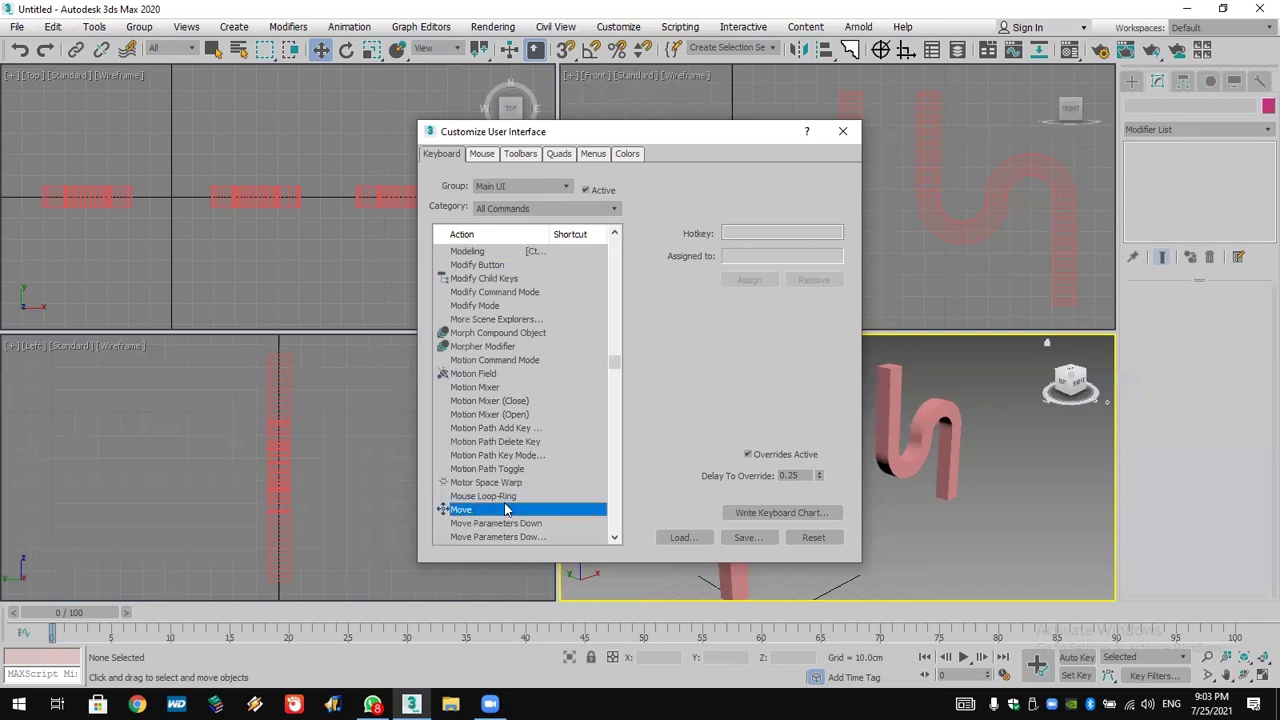
- Try Ctrl+E as the Move action's hotkey, and assign Shift+Ctrl+D to it instead
{"action": "left_click", "coordinate": [758, 235]}
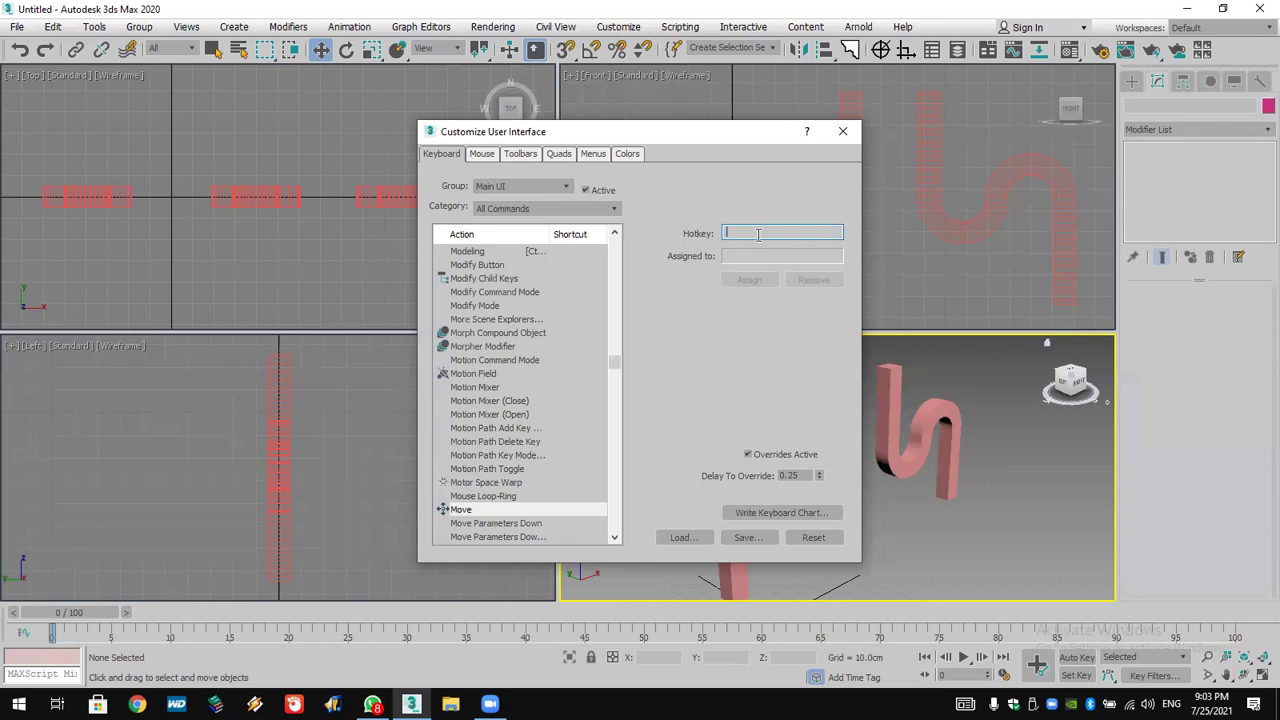
{"action": "key", "text": "ctrl"}
{"action": "key", "text": "ctrl+e"}
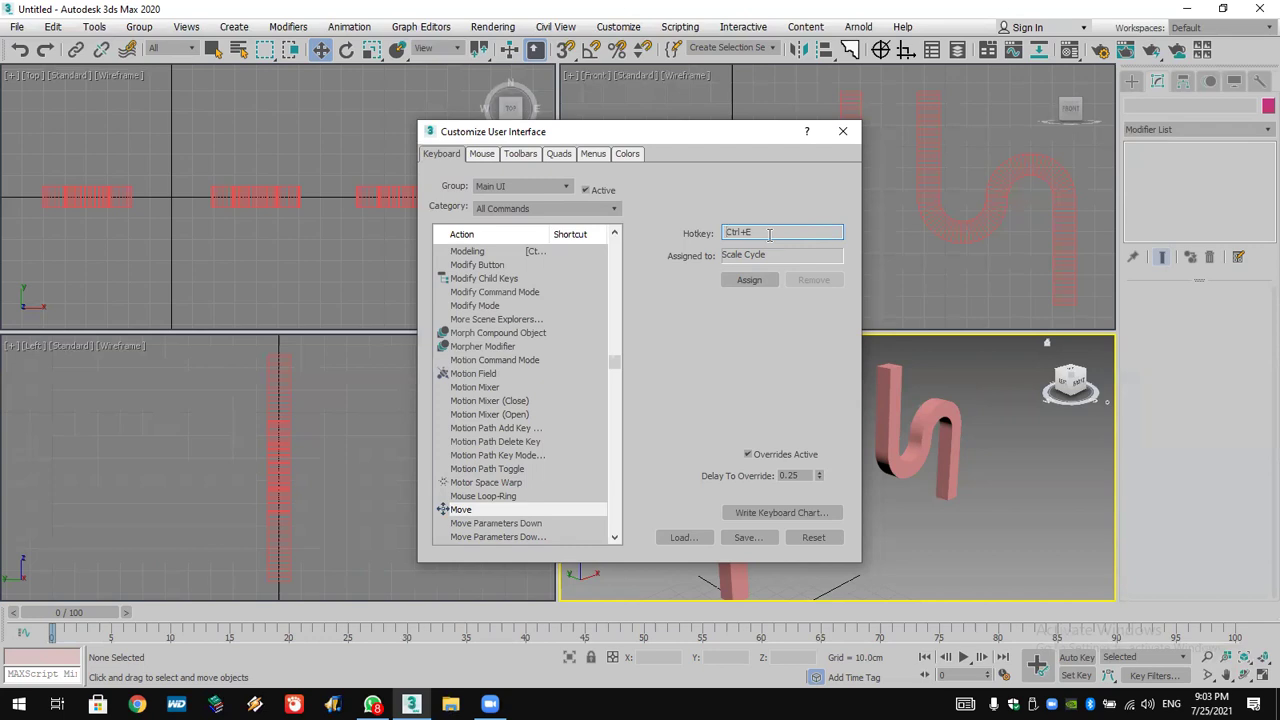
{"action": "left_click_drag", "start_coordinate": [769, 234], "coordinate": [658, 229]}
{"action": "key", "text": "ctrl+shift"}
{"action": "key", "text": "ctrl+shift+d"}
{"action": "left_click", "coordinate": [755, 283]}
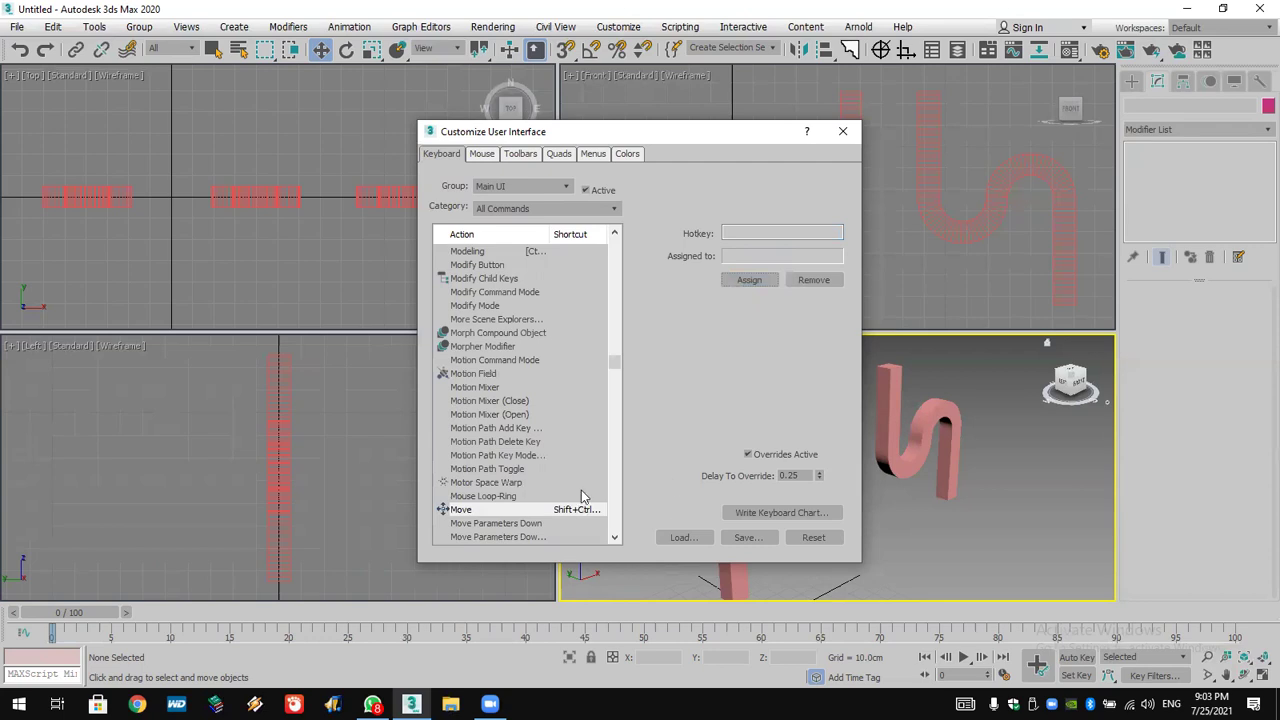
- Remove the assigned hotkey from the Move action and close the interface customization
{"action": "left_click", "coordinate": [549, 513]}
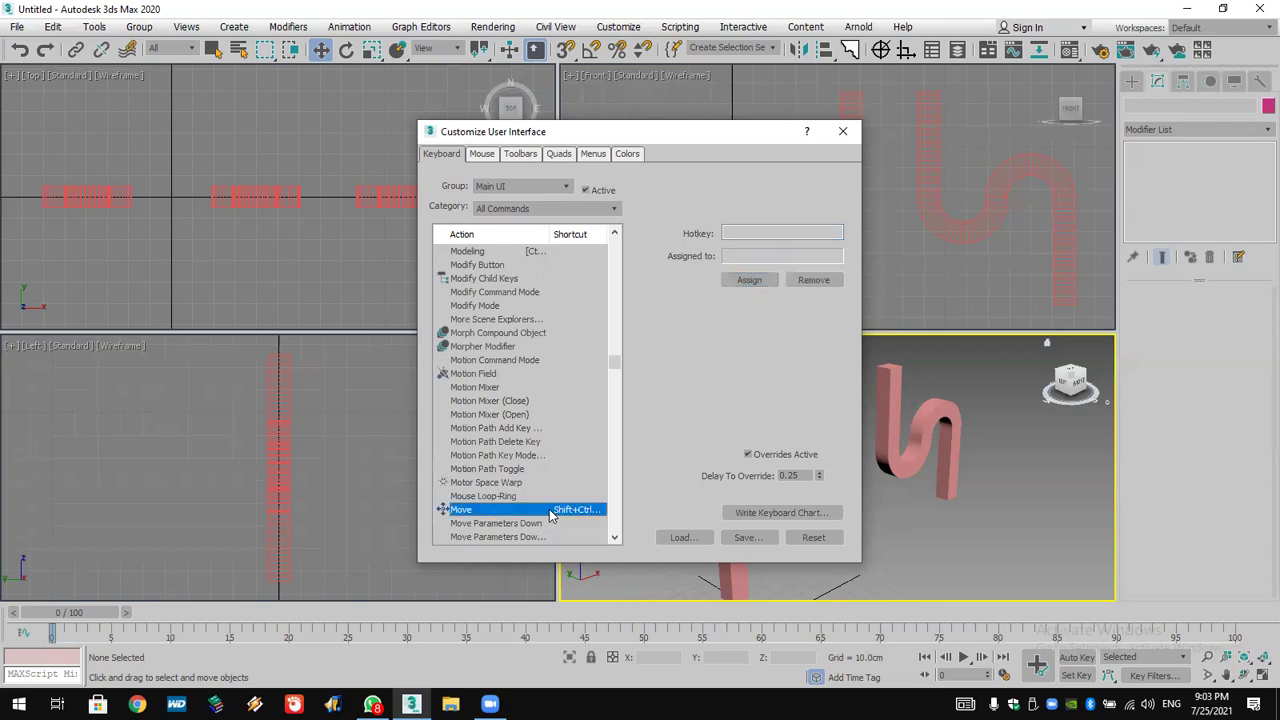
{"action": "left_click", "coordinate": [811, 280]}
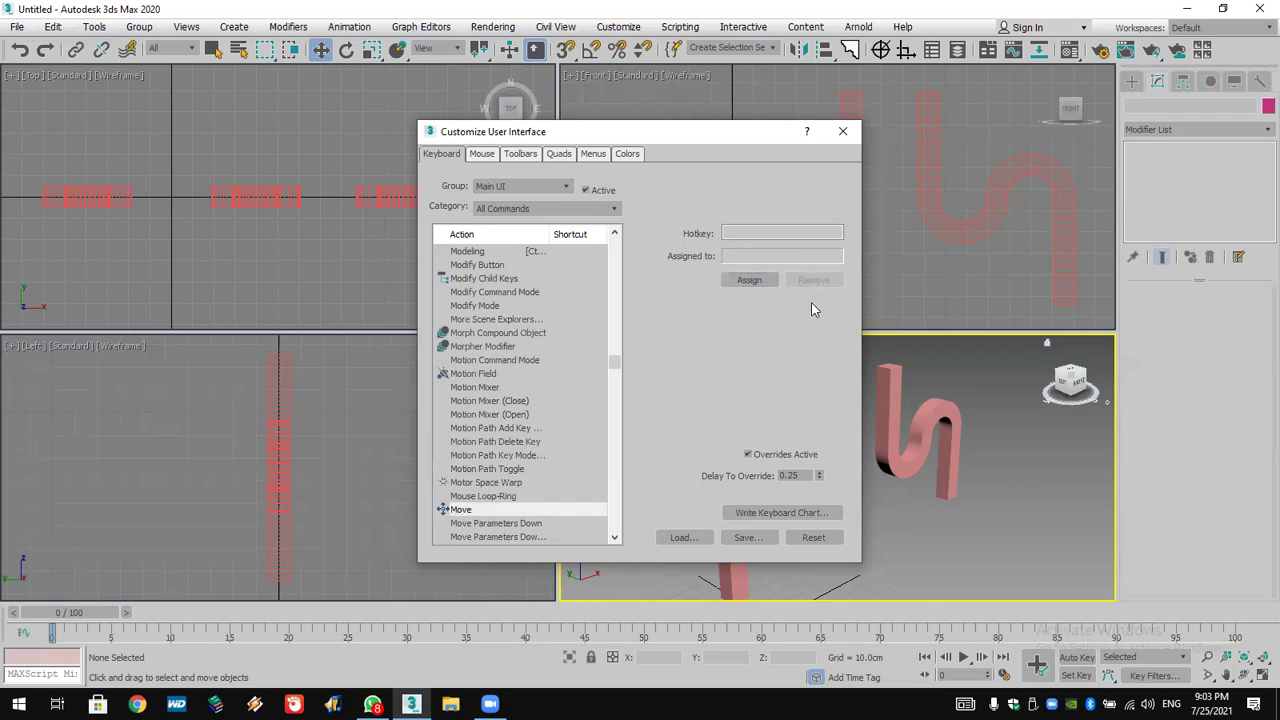
{"action": "left_click", "coordinate": [843, 138]}
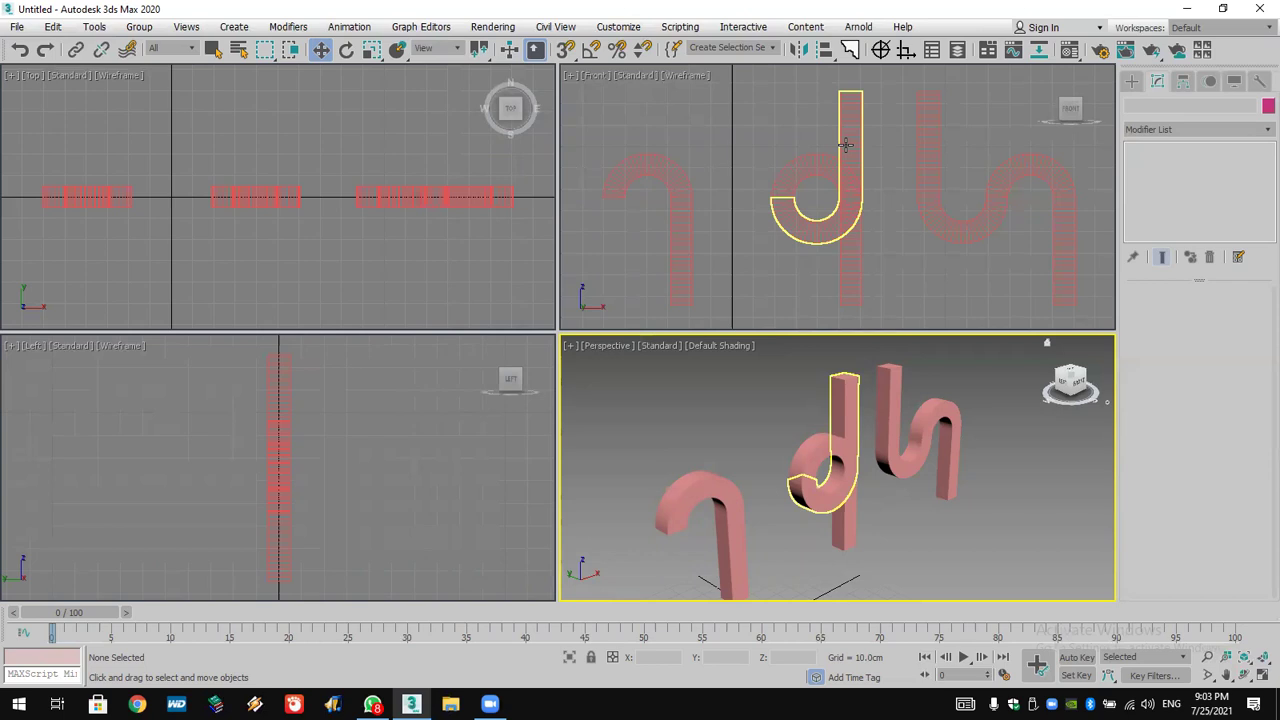
- Search all actions for "box" from the front view and start the Box command
{"action": "left_click", "coordinate": [909, 250]}
{"action": "key", "text": "x"}
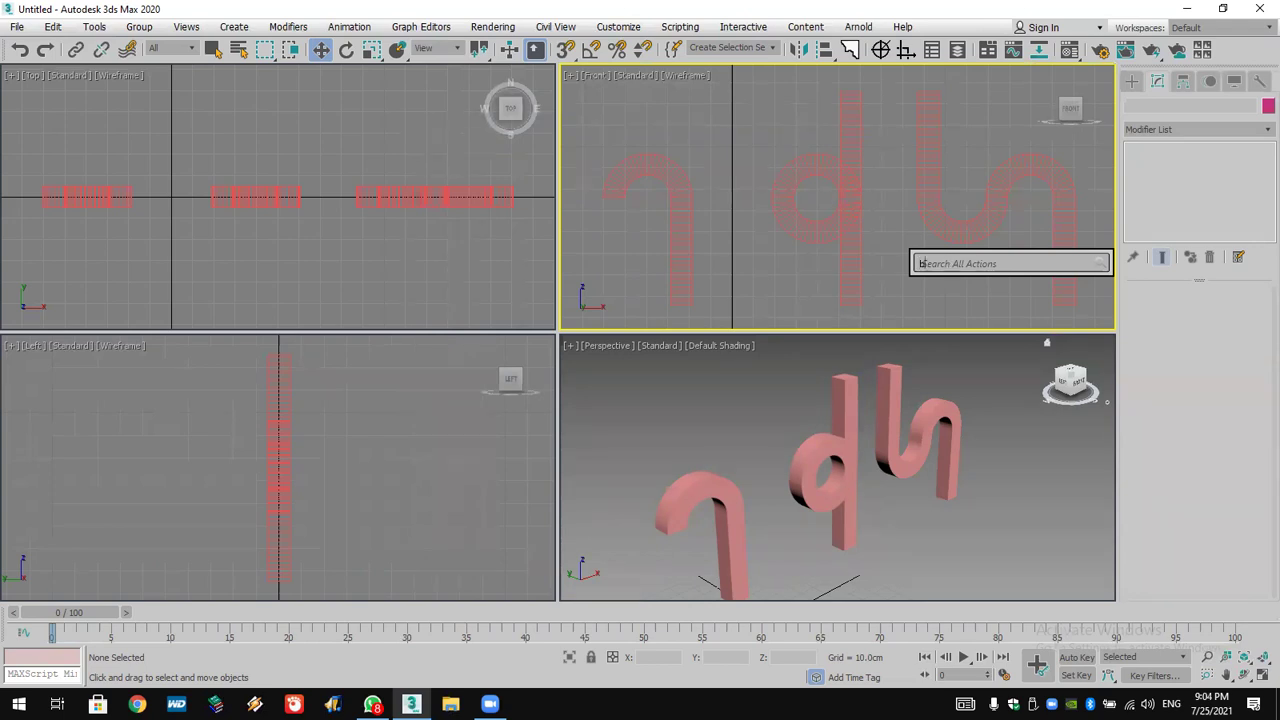
{"action": "type", "text": "box"}
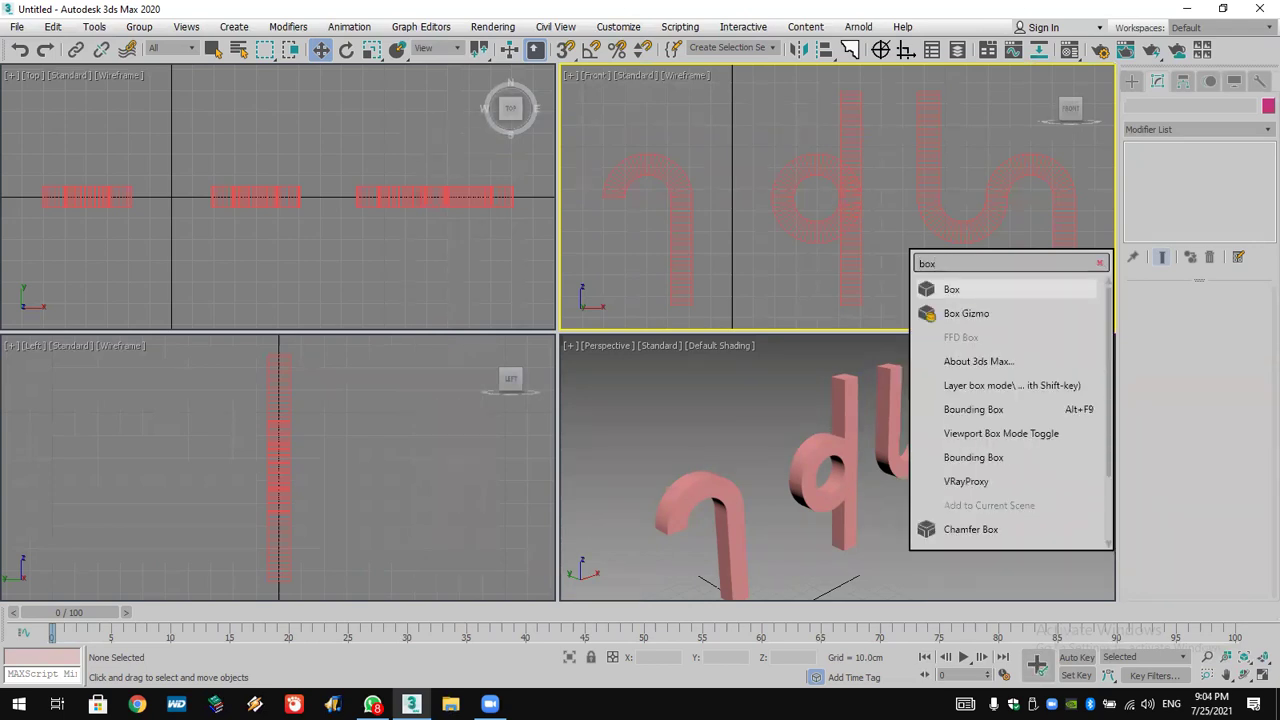
{"action": "left_click", "coordinate": [987, 288]}
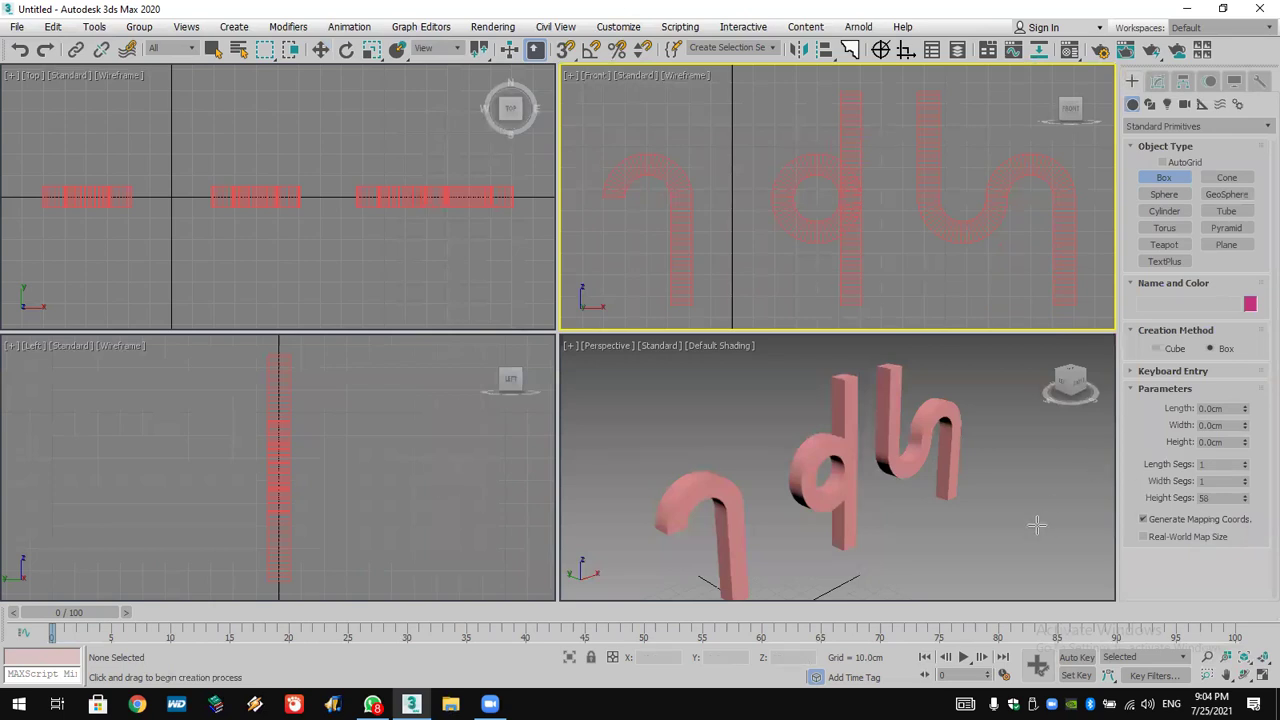
- Leave box creation and examine the three bent box shapes from several angles in the perspective view
{"action": "middle_click_drag", "start_coordinate": [862, 464], "coordinate": [877, 442]}
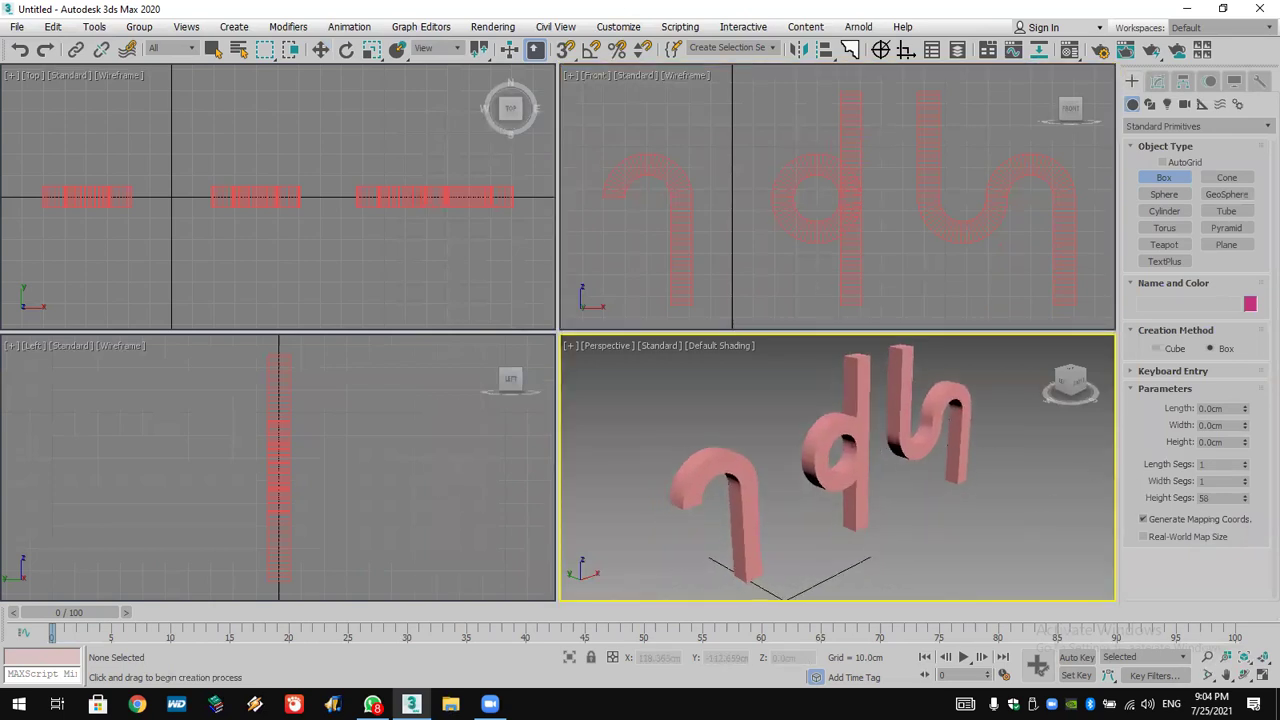
{"action": "left_click", "coordinate": [1243, 676]}
{"action": "left_click_drag", "start_coordinate": [822, 490], "coordinate": [816, 472]}
{"action": "right_click", "coordinate": [816, 472]}
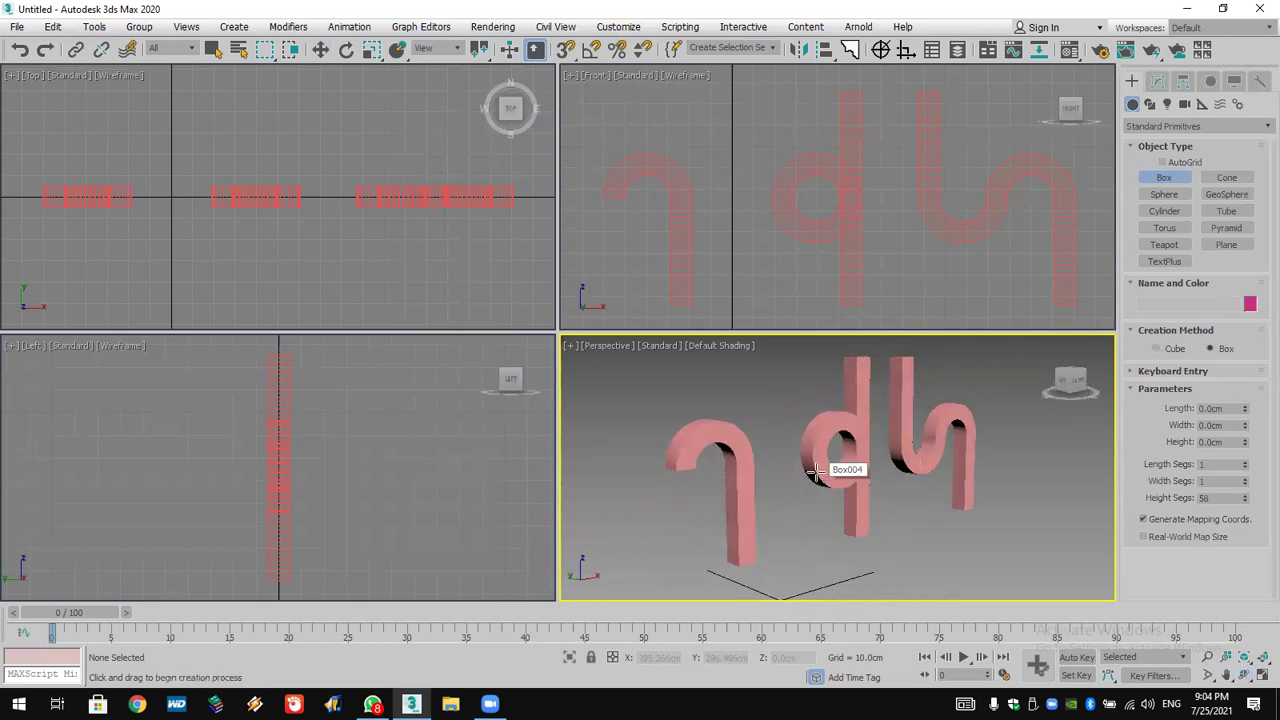
{"action": "middle_click_drag", "start_coordinate": [896, 533], "coordinate": [898, 541]}
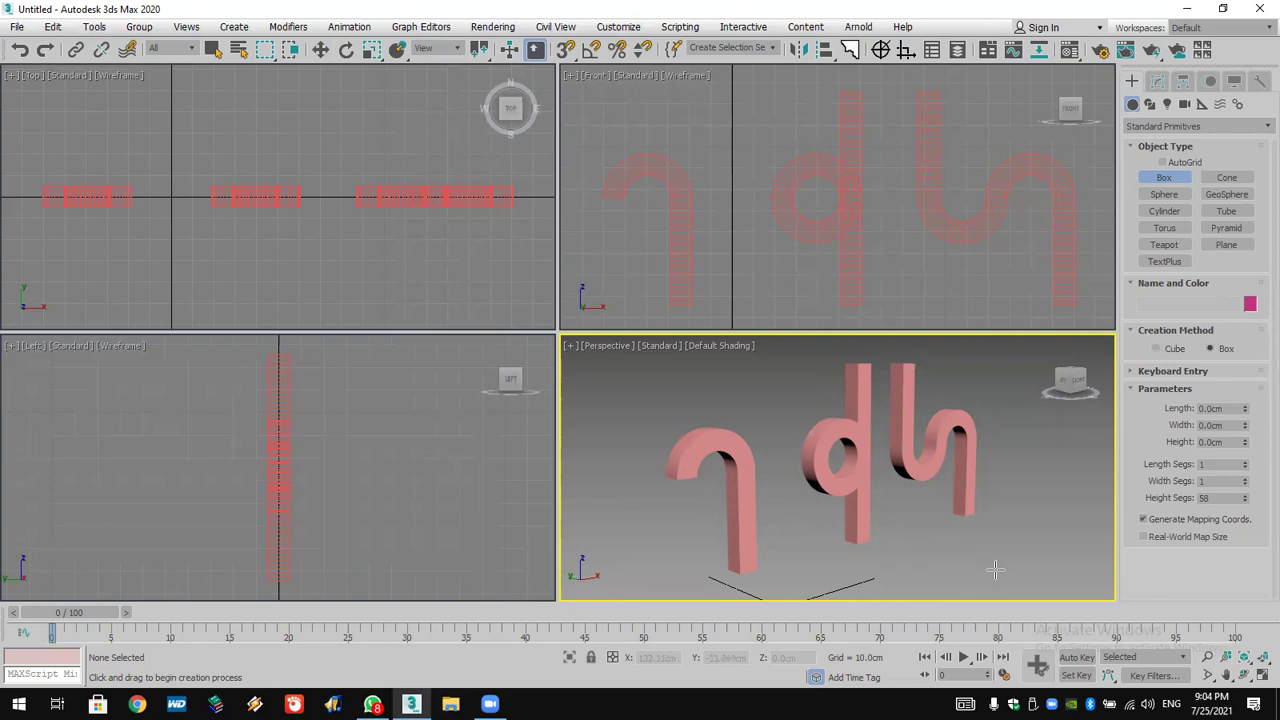
{"action": "key", "text": "w"}
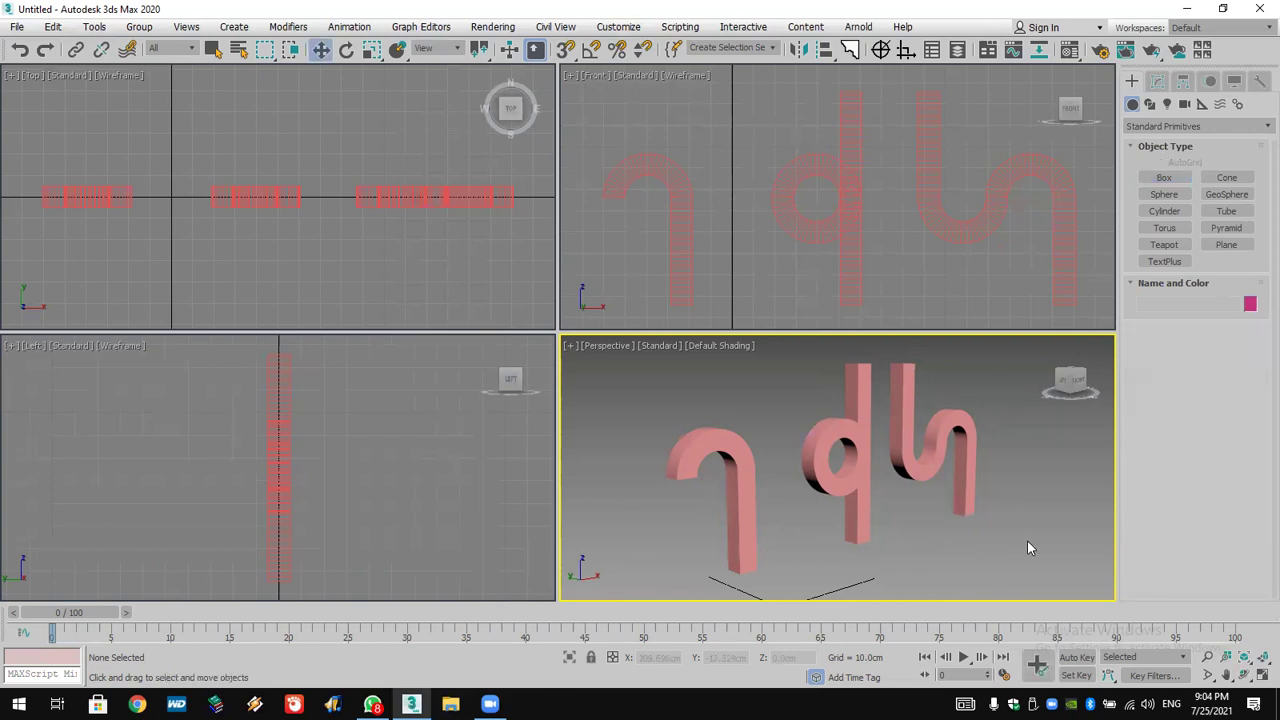
{"action": "left_click", "coordinate": [1259, 660]}
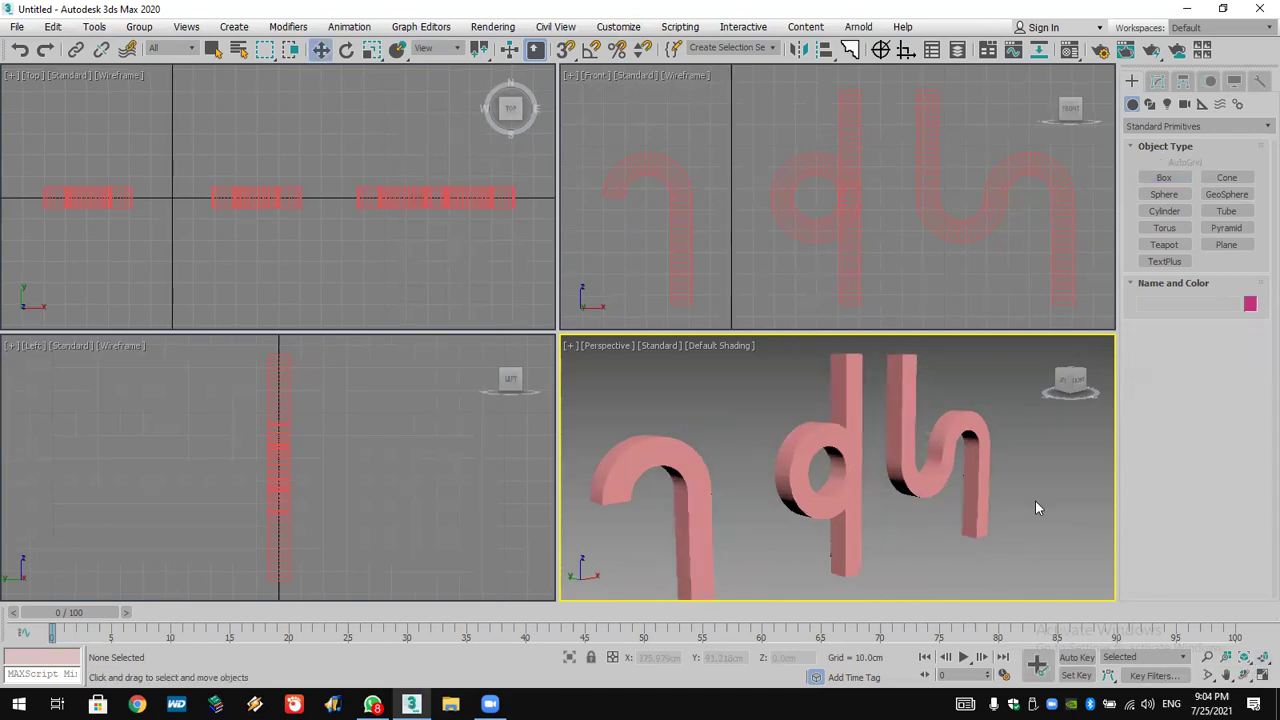
{"action": "middle_click_drag", "start_coordinate": [1014, 505], "coordinate": [1023, 491]}
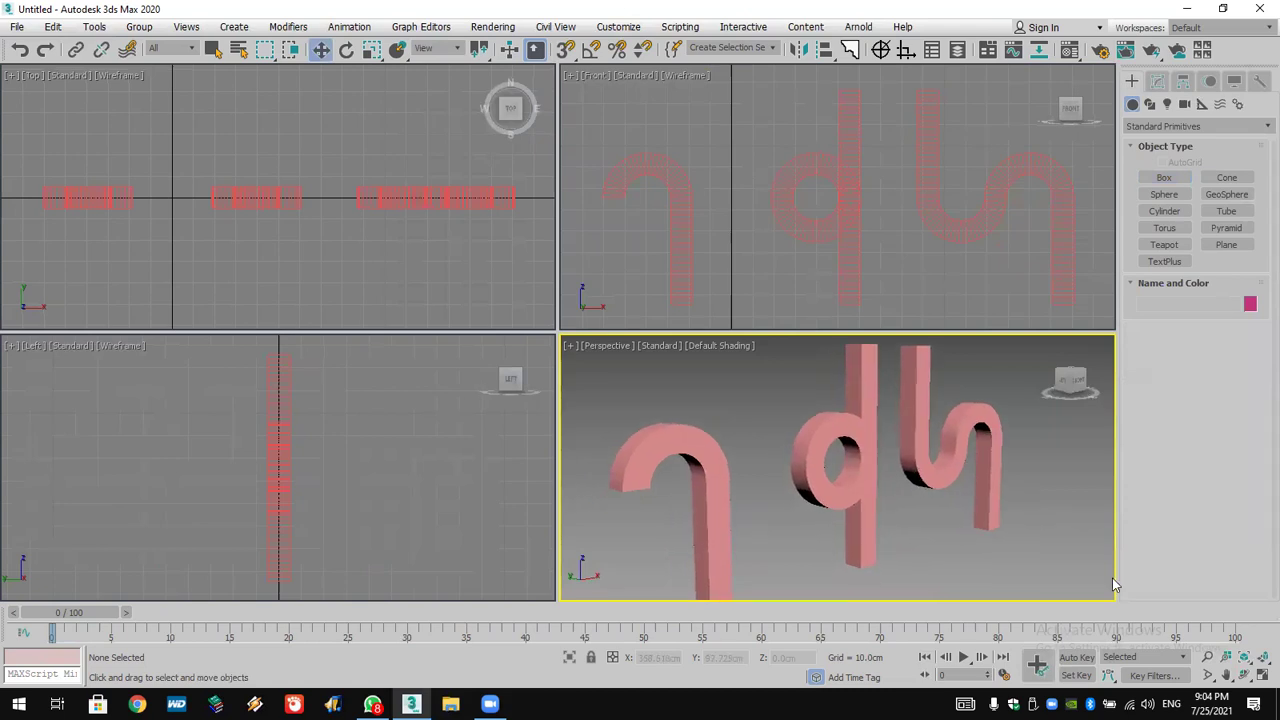
{"action": "left_click", "coordinate": [1243, 676]}
{"action": "left_click_drag", "start_coordinate": [836, 494], "coordinate": [840, 481]}
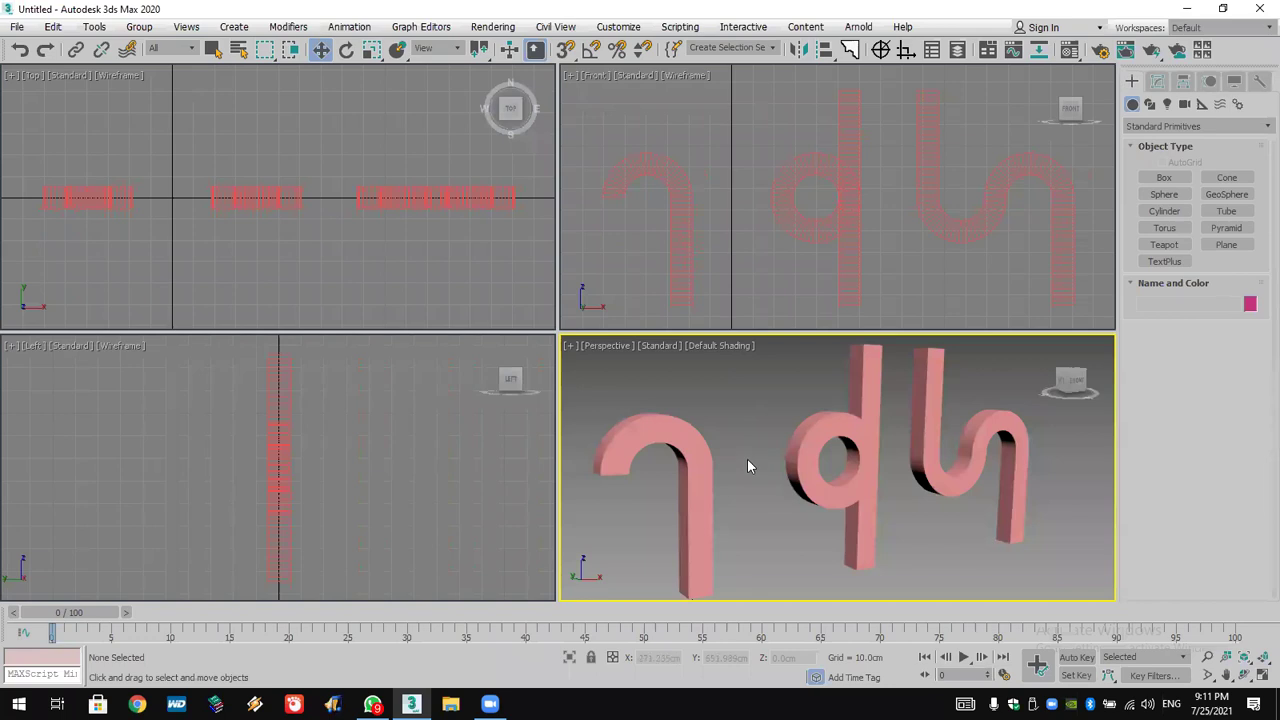
- Reset the scene without saving the changes
{"action": "left_click_drag", "start_coordinate": [678, 418], "coordinate": [1074, 591]}
{"action": "left_click", "coordinate": [1074, 591]}
{"action": "left_click", "coordinate": [17, 27]}
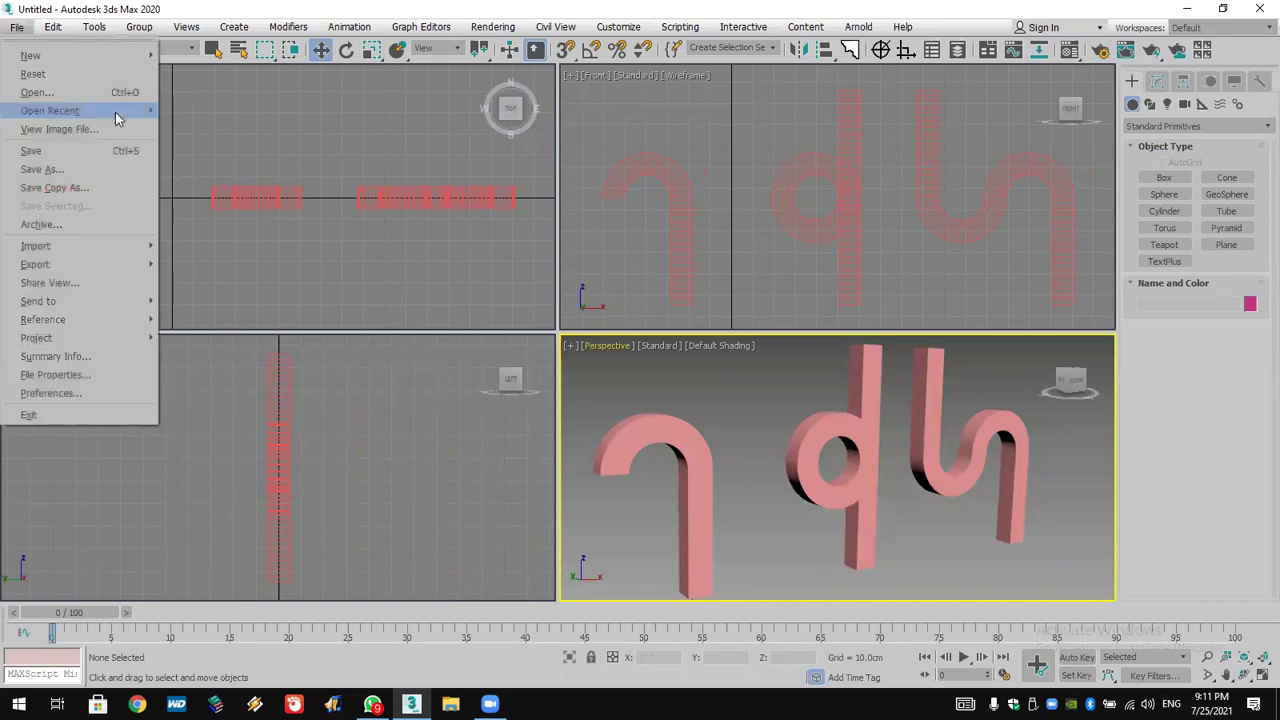
{"action": "left_click", "coordinate": [108, 75]}
{"action": "left_click", "coordinate": [634, 374]}
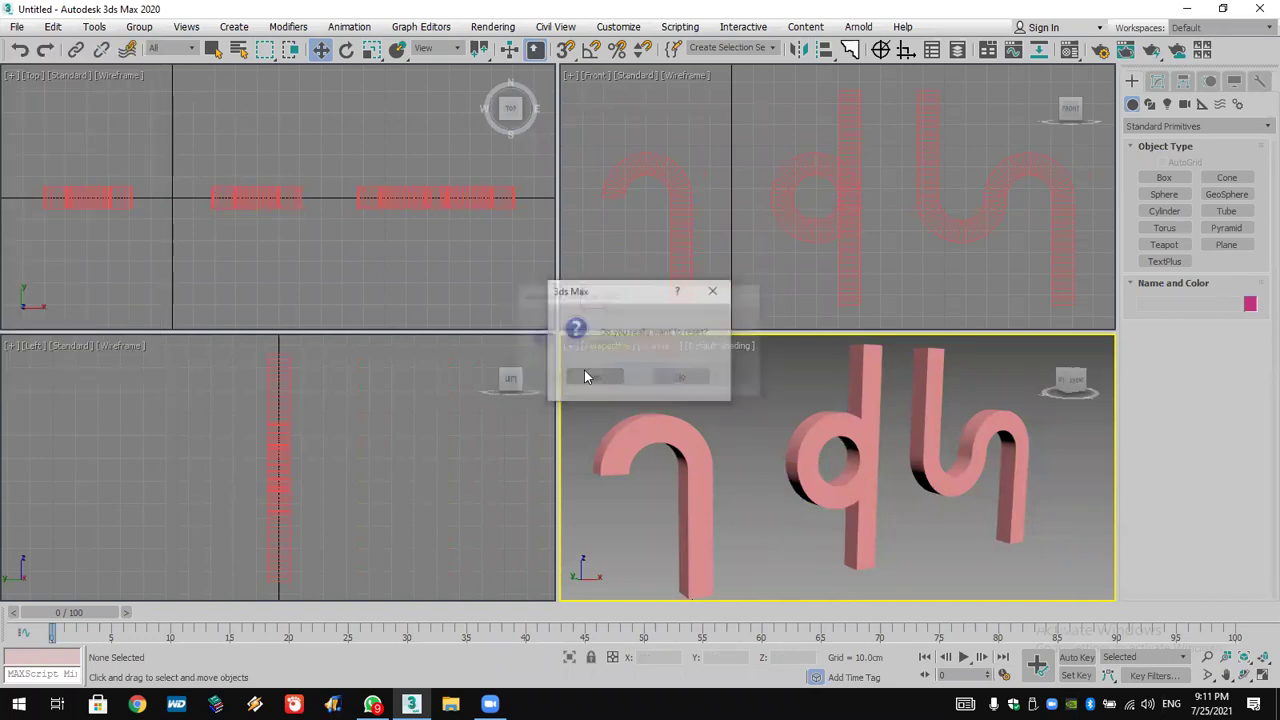
{"action": "left_click", "coordinate": [590, 377]}
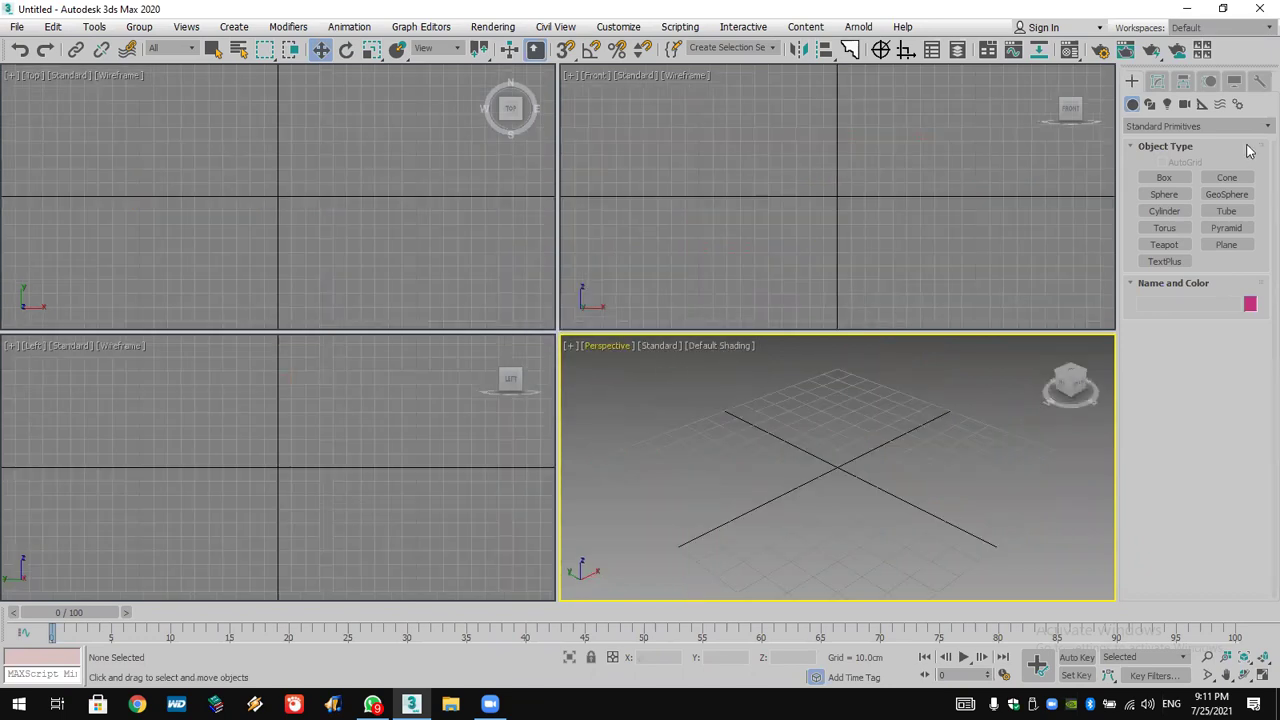
- Create a box at the origin by numeric entry with length 10 cm, width 10 cm and height 100 cm
{"action": "left_click", "coordinate": [1162, 180]}
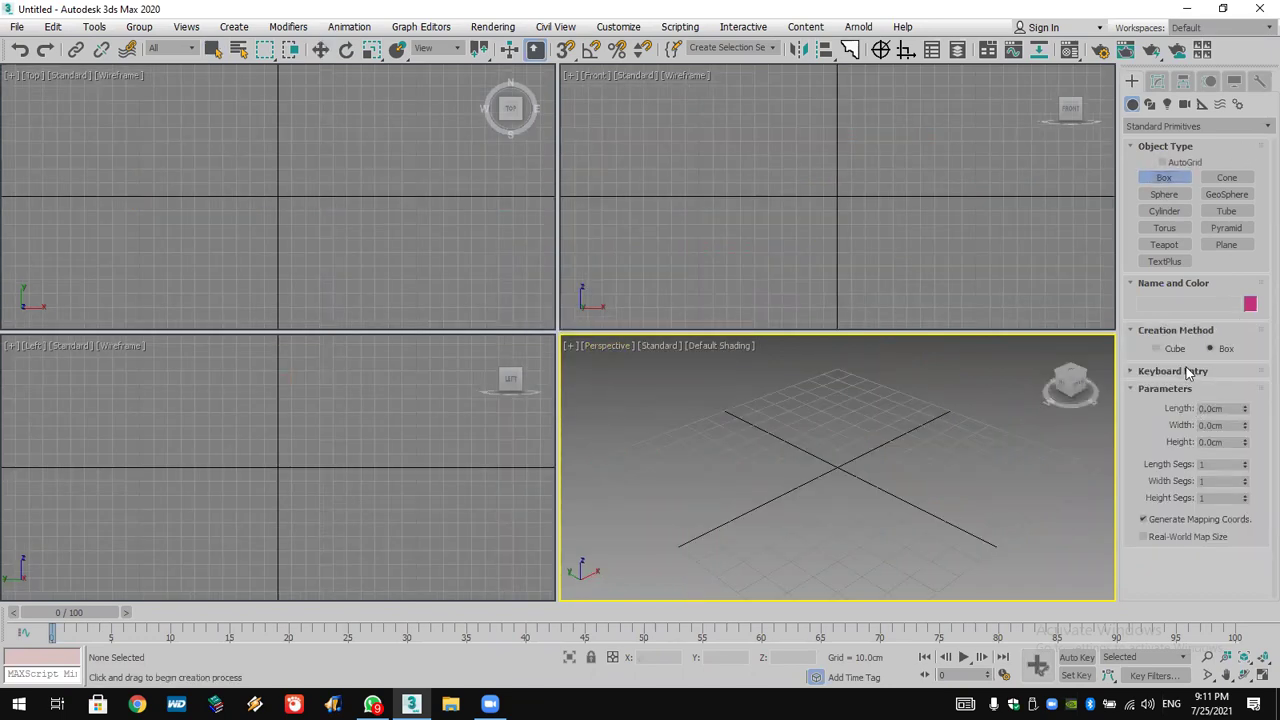
{"action": "left_click", "coordinate": [1187, 372]}
{"action": "left_click", "coordinate": [1213, 450]}
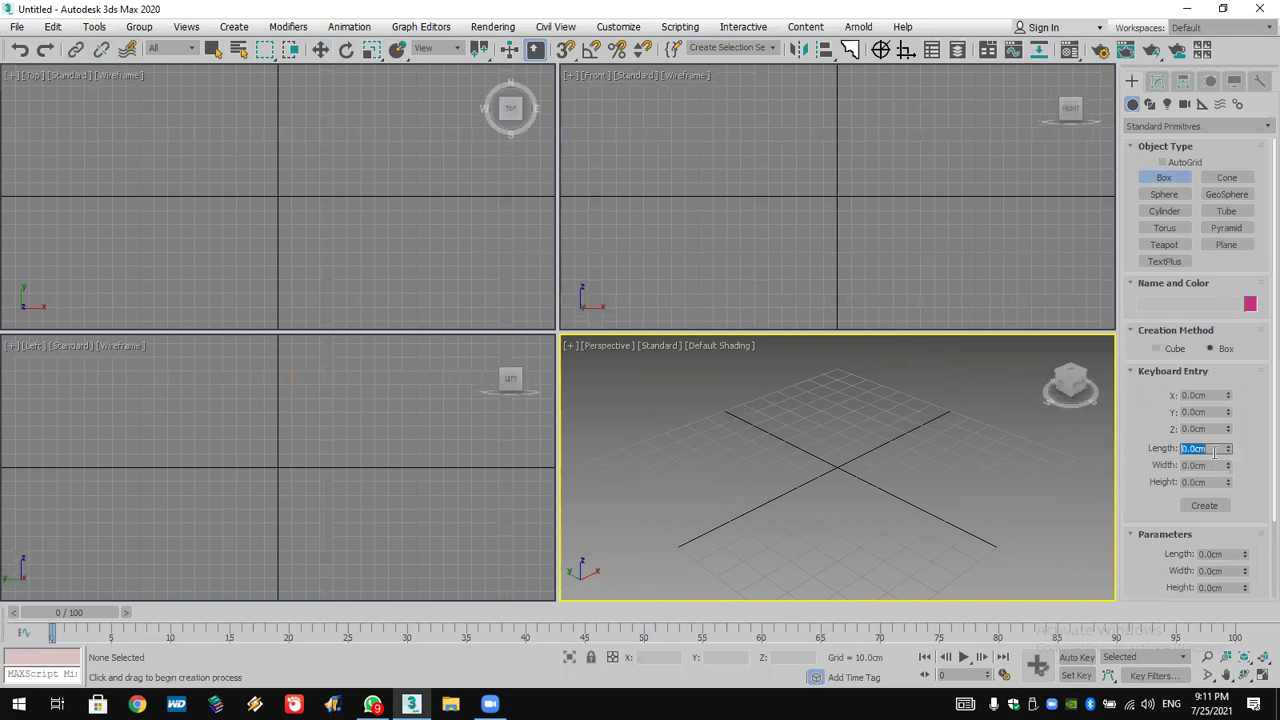
{"action": "type", "text": "10"}
{"action": "left_click", "coordinate": [1217, 465]}
{"action": "type", "text": "1010"}
{"action": "left_click", "coordinate": [1215, 481]}
{"action": "type", "text": "10"}
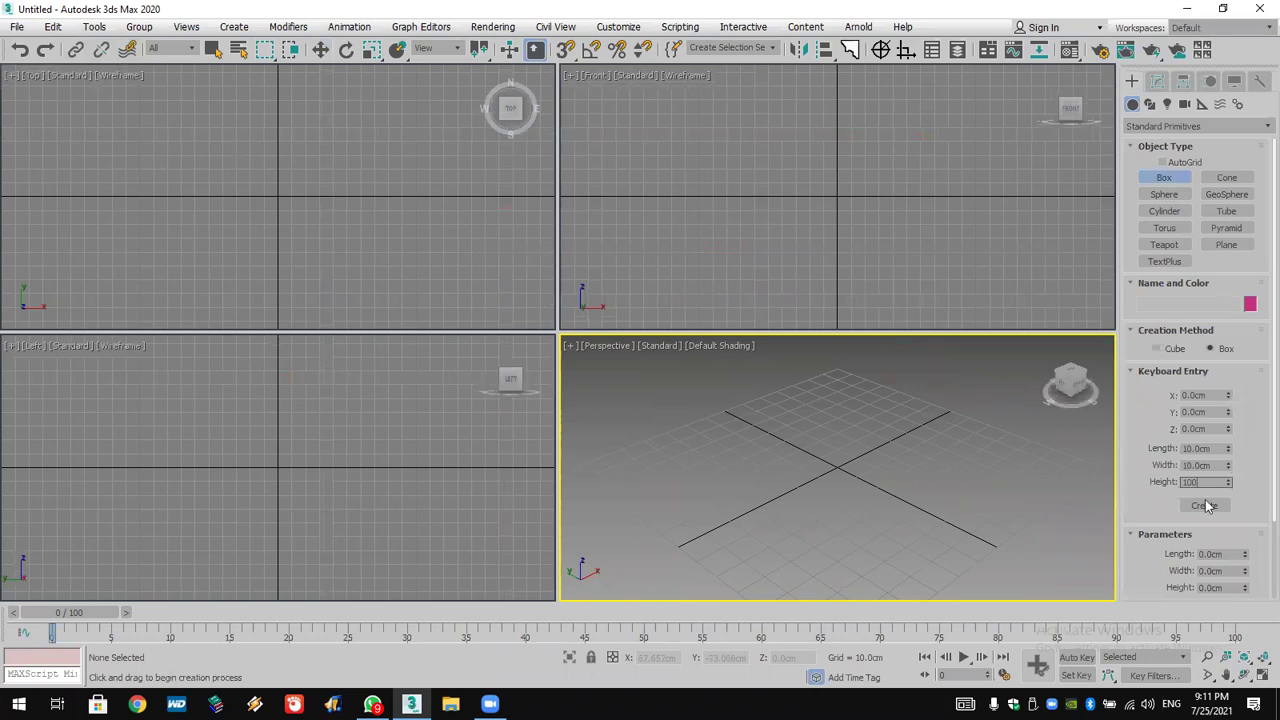
{"action": "left_click", "coordinate": [1204, 505]}
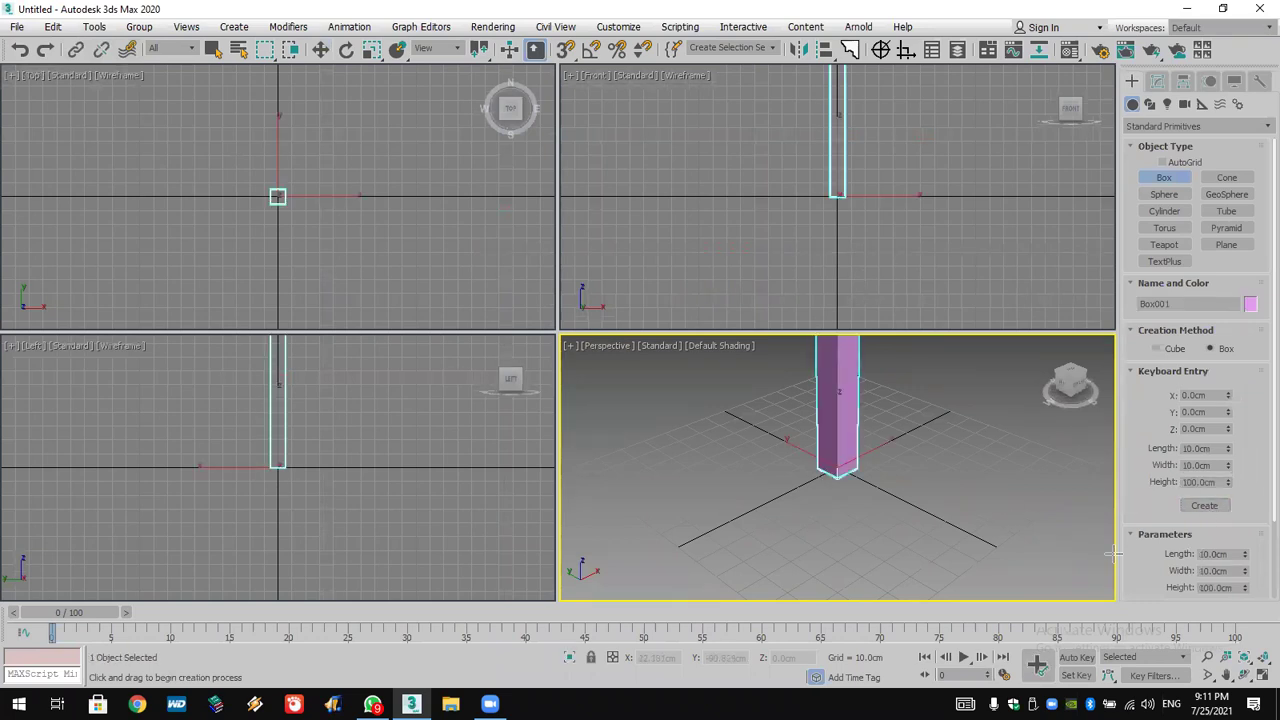
- Raise the new box's height segments to 76
{"action": "scroll", "coordinate": [1190, 480], "scroll_direction": "down", "scroll_amount": 3}
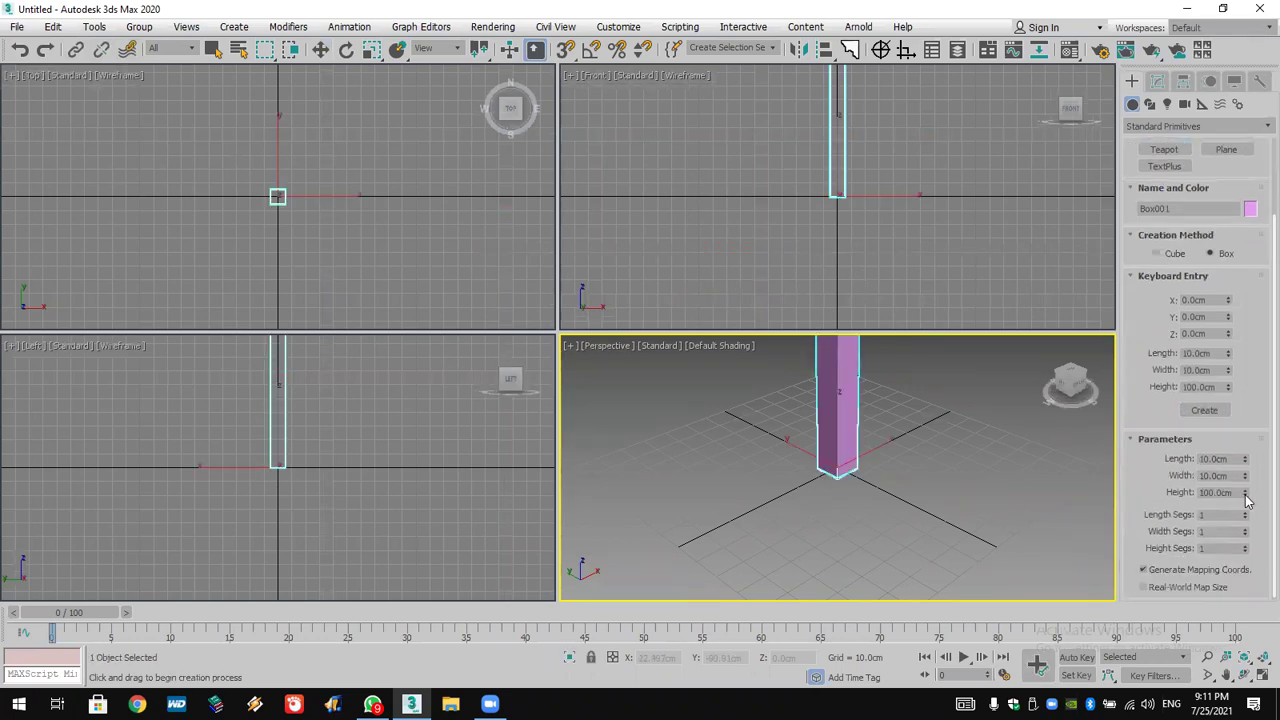
{"action": "left_click_drag", "start_coordinate": [1245, 549], "coordinate": [1256, 515]}
{"action": "scroll", "coordinate": [921, 197], "scroll_direction": "down", "scroll_amount": 2}
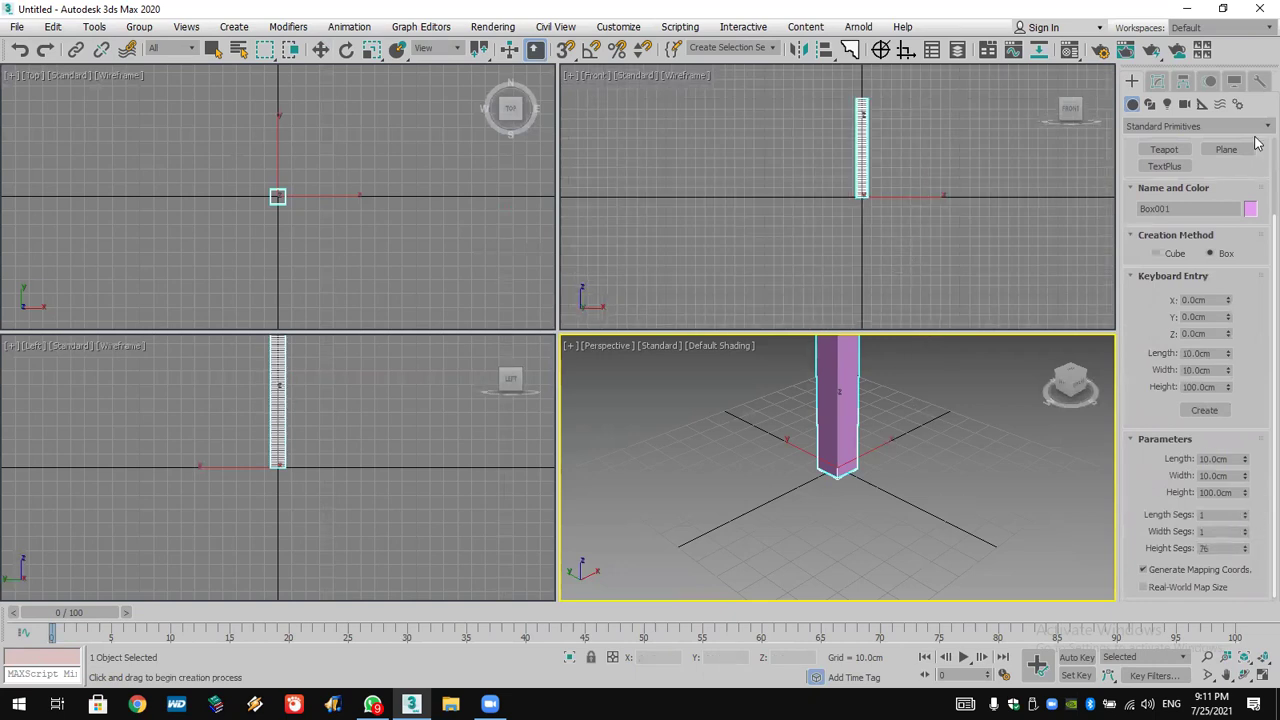
- Apply a Bend modifier to the box and set its angle to 180 degrees
{"action": "left_click", "coordinate": [1158, 81]}
{"action": "left_click", "coordinate": [1261, 657]}
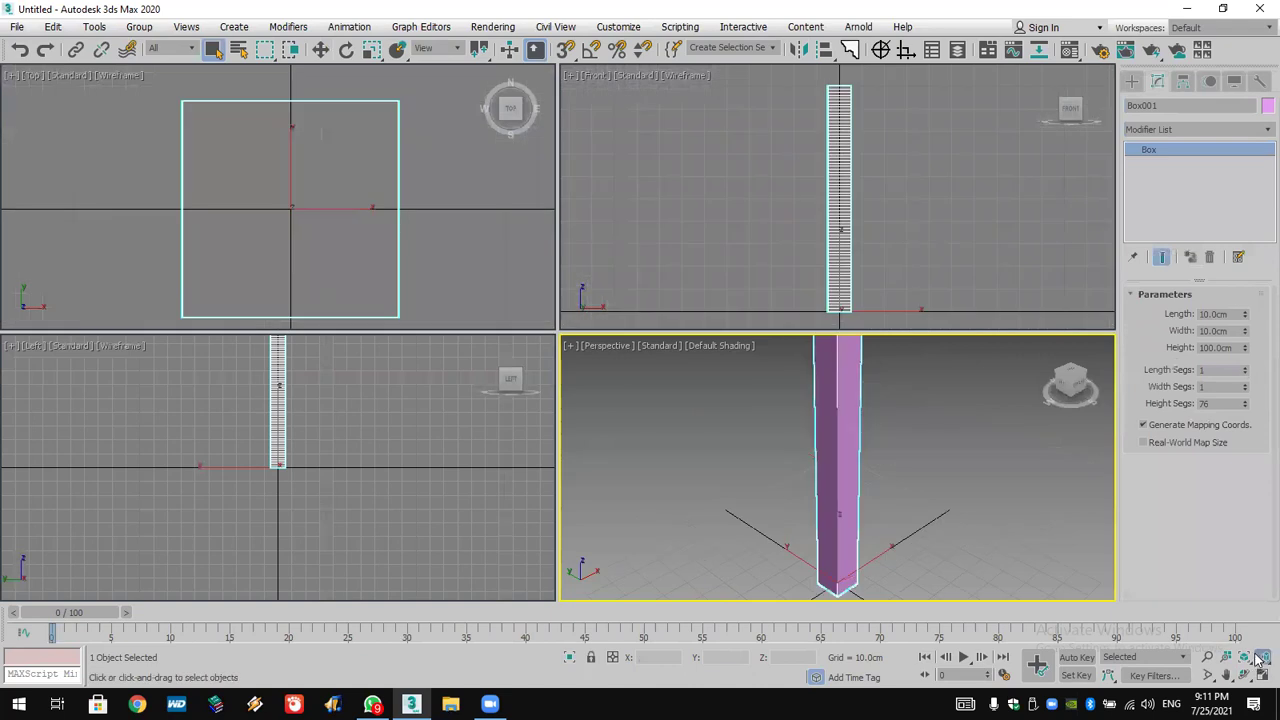
{"action": "left_click", "coordinate": [1163, 131]}
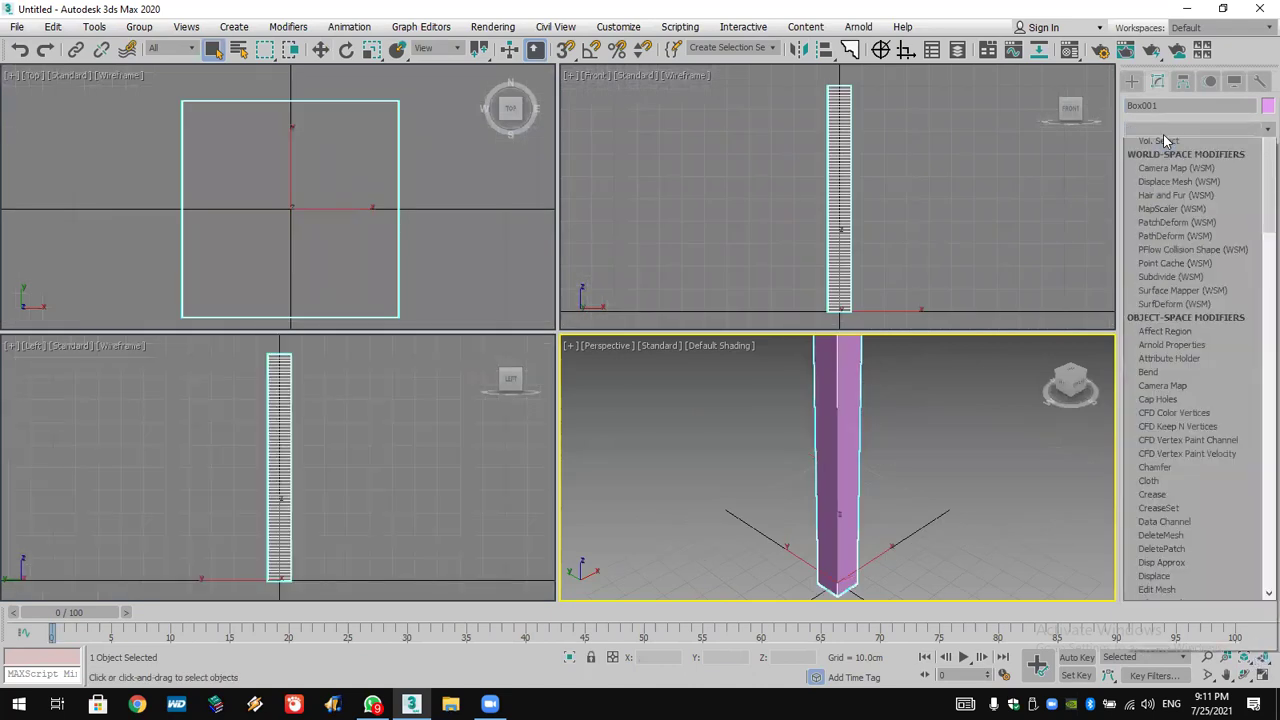
{"action": "scroll", "coordinate": [1165, 140], "scroll_direction": "down", "scroll_amount": 5}
{"action": "left_click", "coordinate": [1168, 148]}
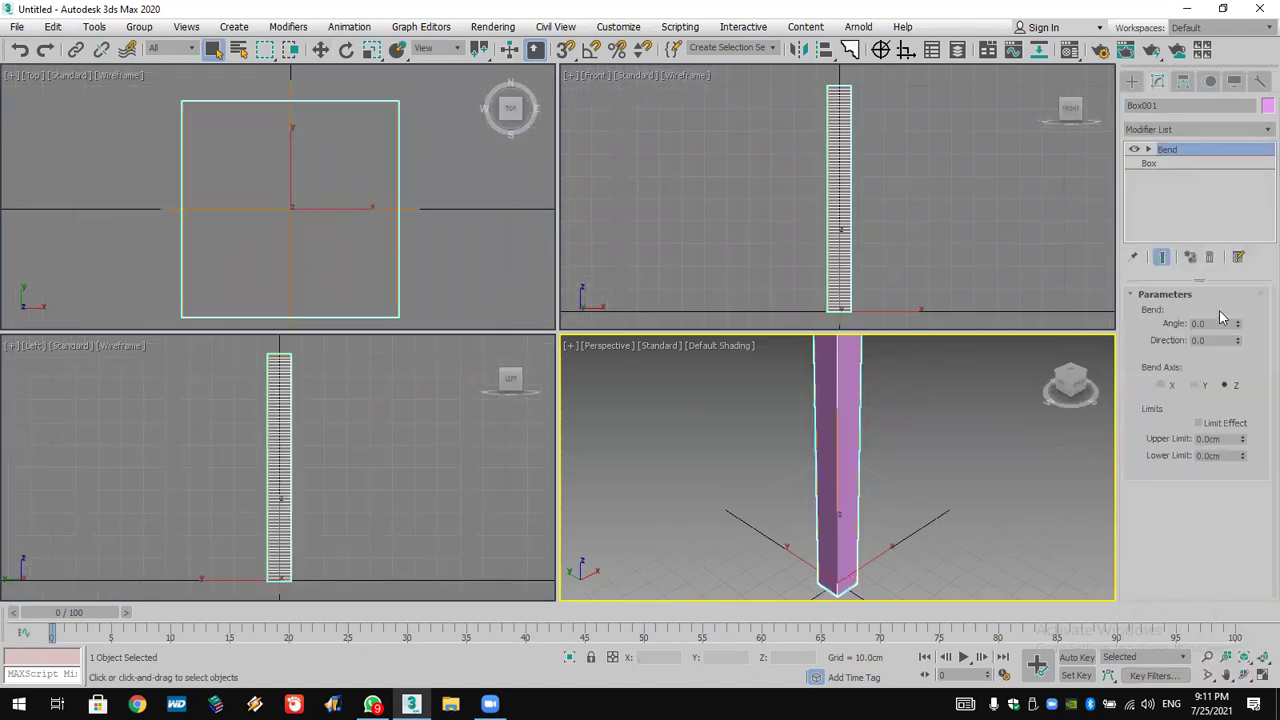
{"action": "left_click", "coordinate": [1222, 322]}
{"action": "type", "text": "180"}
{"action": "key", "text": "Return"}
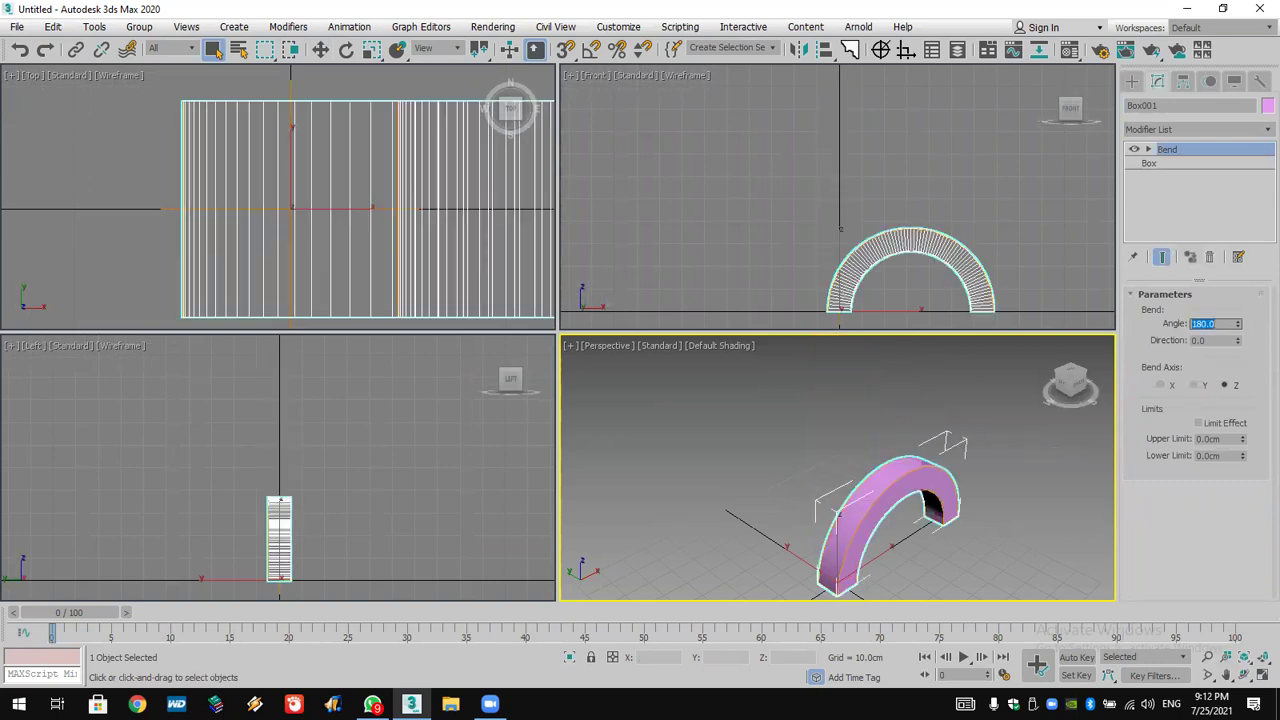
{"action": "left_click", "coordinate": [1260, 662]}
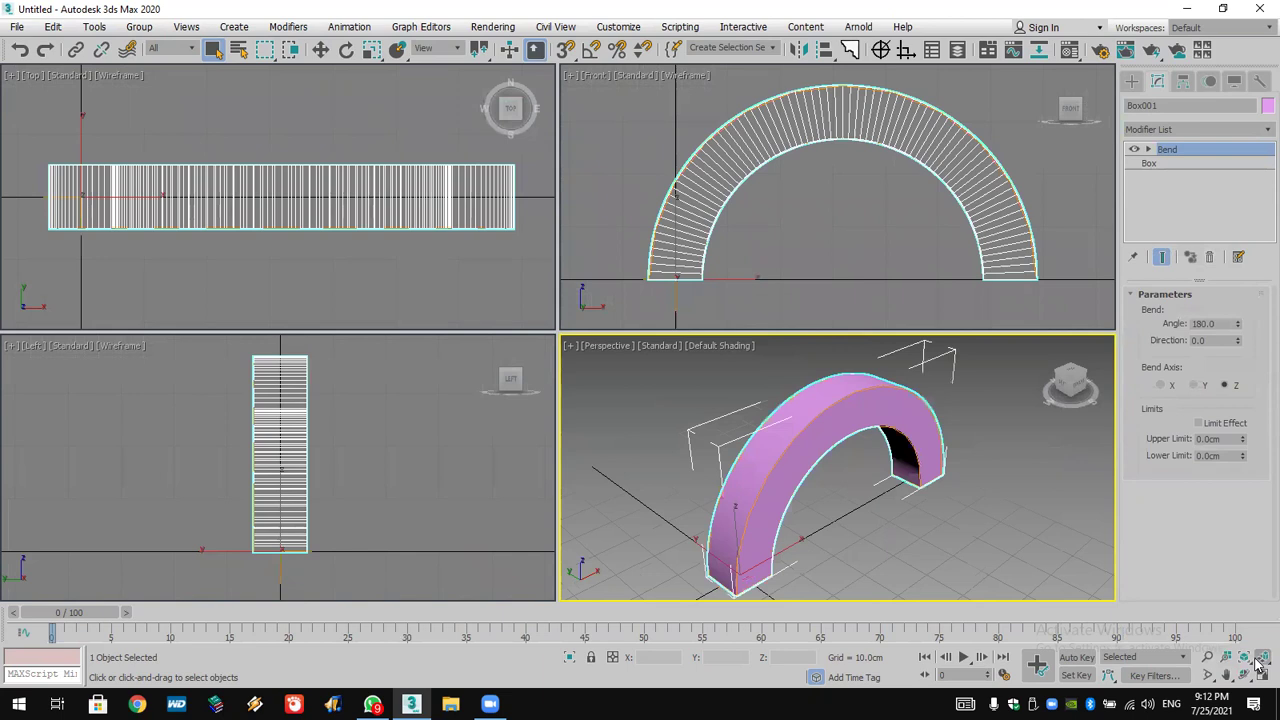
- Limit the bend's effect with an upper limit of 50 cm
{"action": "double_click", "coordinate": [1220, 438]}
{"action": "type", "text": "50"}
{"action": "left_click", "coordinate": [1198, 422]}
{"action": "scroll", "coordinate": [960, 237], "scroll_direction": "down", "scroll_amount": 3}
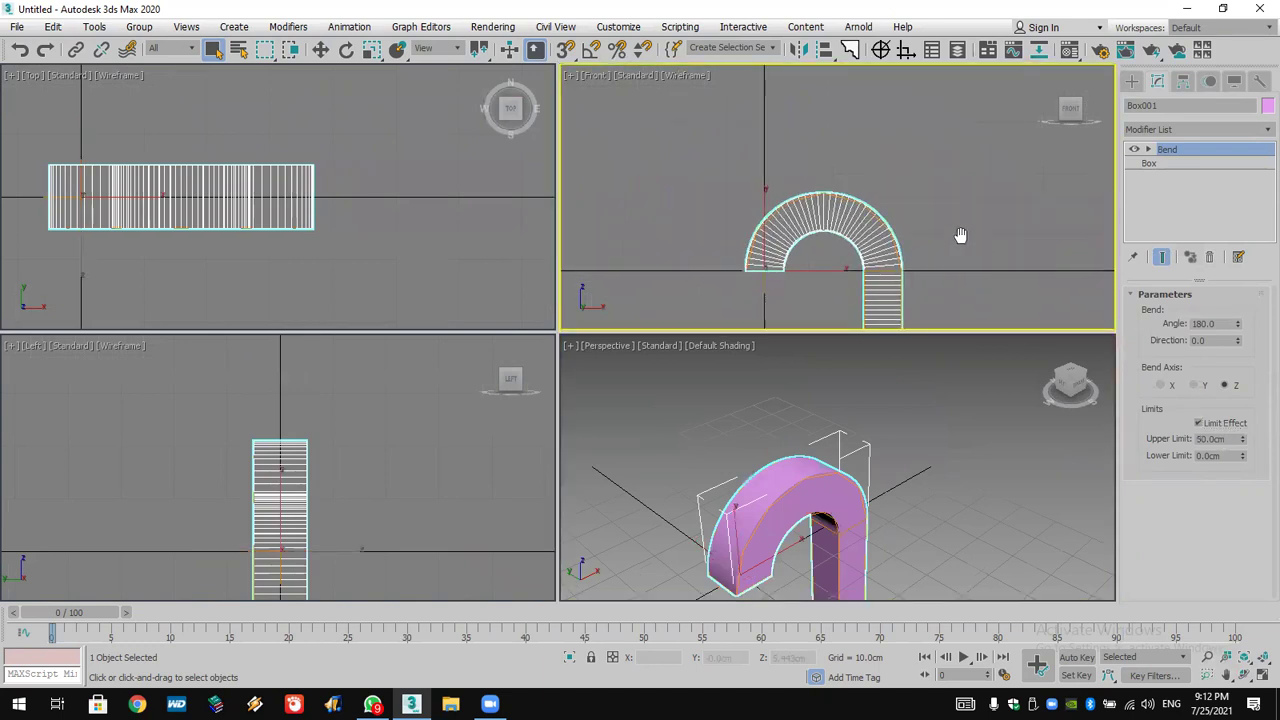
{"action": "scroll", "coordinate": [972, 140], "scroll_direction": "down", "scroll_amount": 3}
{"action": "middle_click_drag", "start_coordinate": [974, 157], "coordinate": [883, 201]}
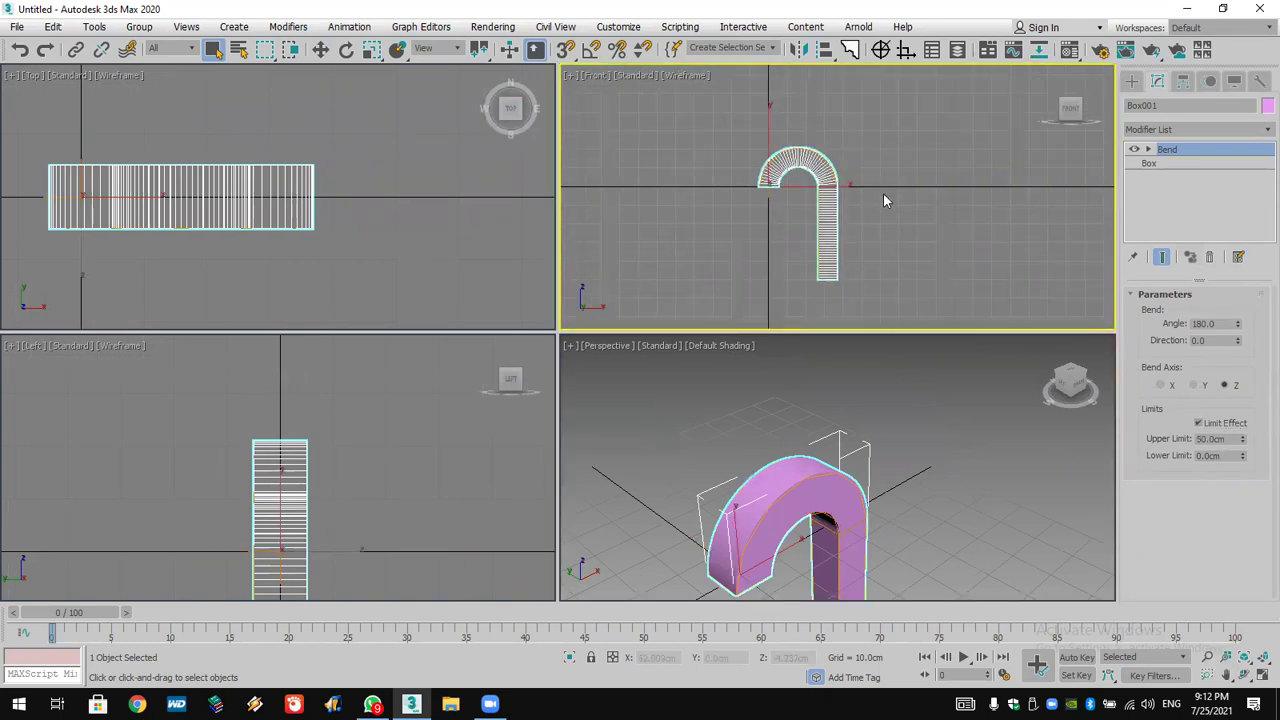
{"action": "left_click", "coordinate": [1262, 657]}
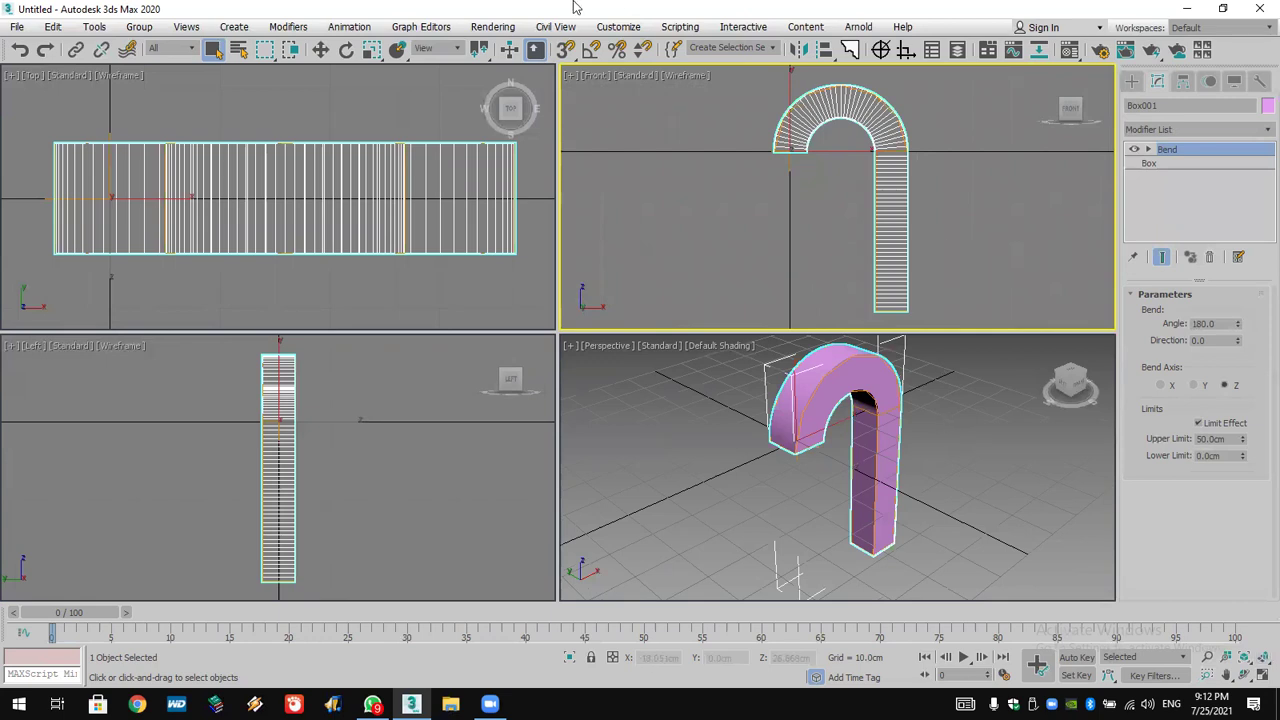
- Try to make a rotated copy of the bent box, turned about 178 degrees in the front view
{"action": "left_click", "coordinate": [347, 50]}
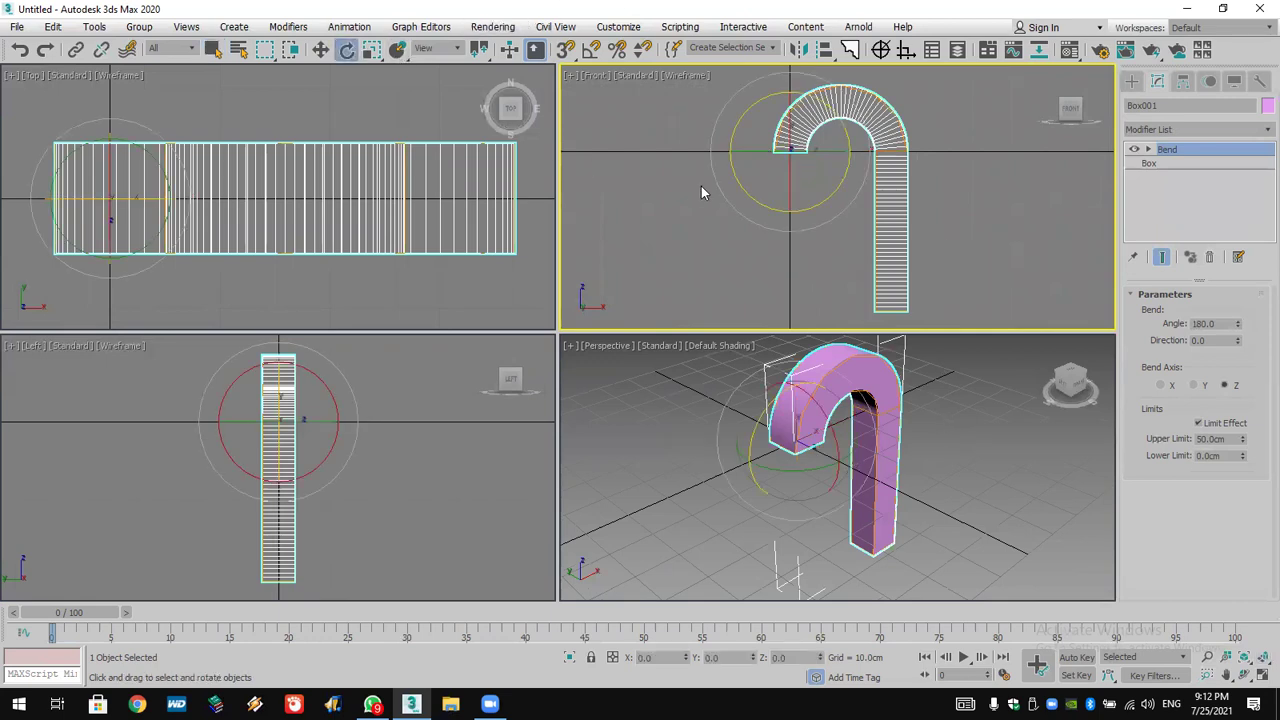
{"action": "mouse_move", "coordinate": [842, 120]}
{"action": "left_mouse_down", "text": "shift"}
{"action": "mouse_move", "coordinate": [888, 316]}
{"action": "mouse_move", "coordinate": [902, 453]}
{"action": "mouse_move", "coordinate": [915, 431]}
{"action": "left_mouse_up", "text": "shift"}
{"action": "key", "text": "Return"}
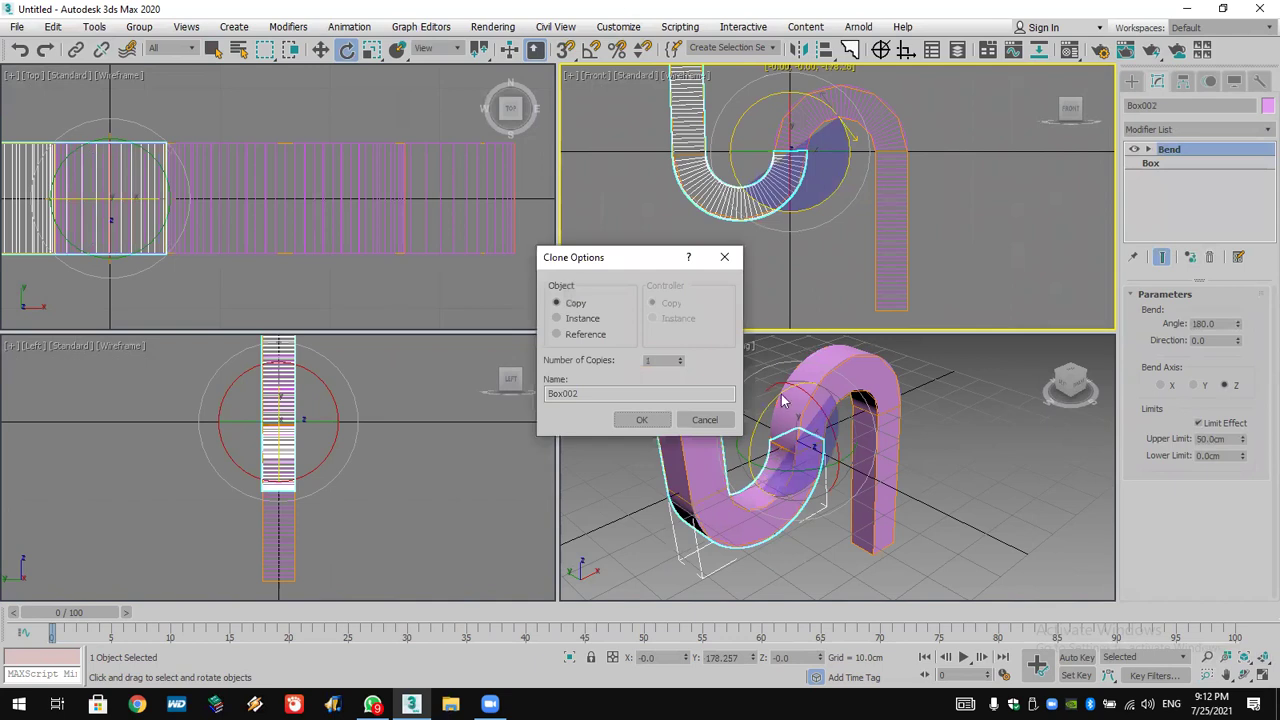
{"action": "left_click", "coordinate": [705, 420]}
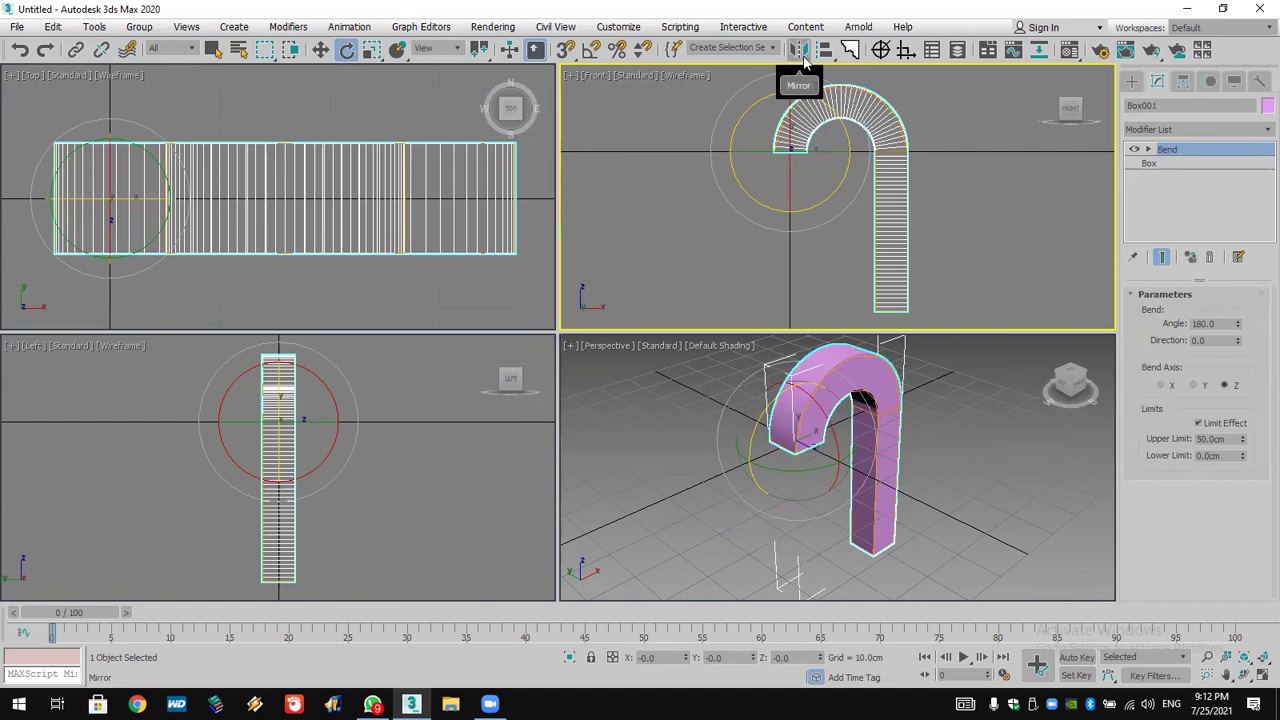
- Try mirroring the bent box as a copy, testing the X, Y, Z, ZX, YZ and XY mirror axes
{"action": "left_click", "coordinate": [800, 52]}
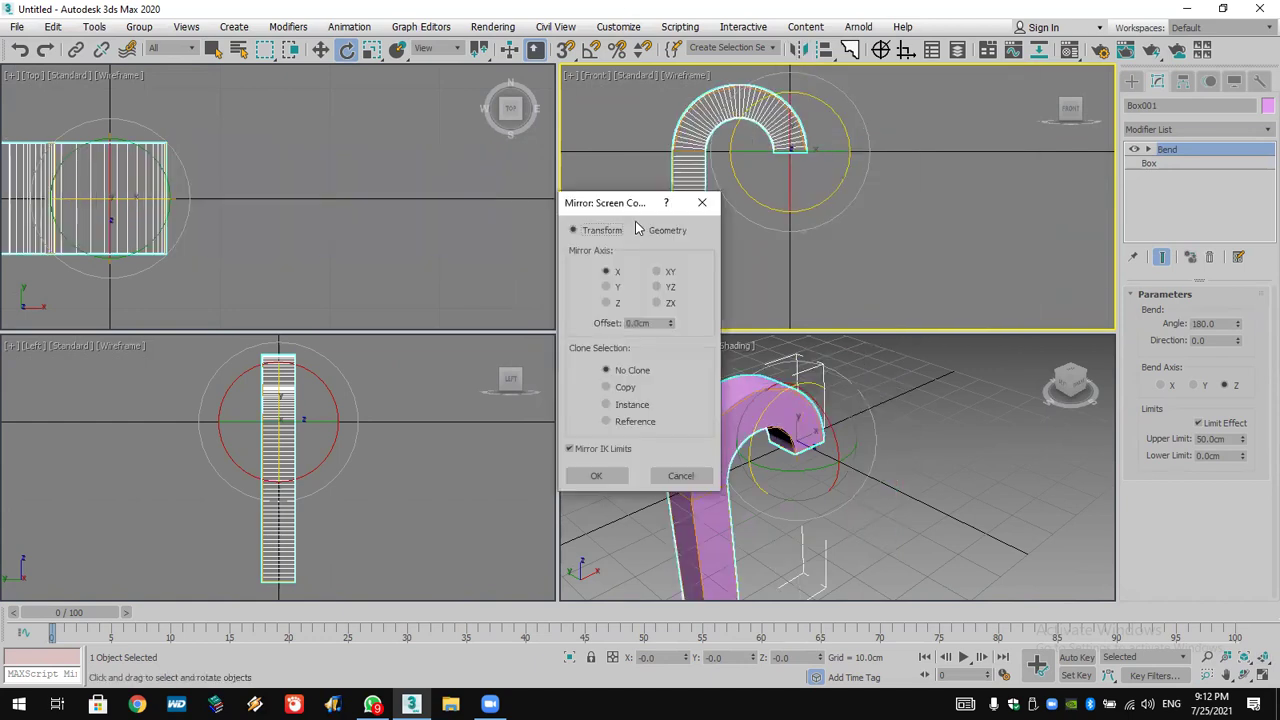
{"action": "left_click_drag", "start_coordinate": [628, 205], "coordinate": [558, 144]}
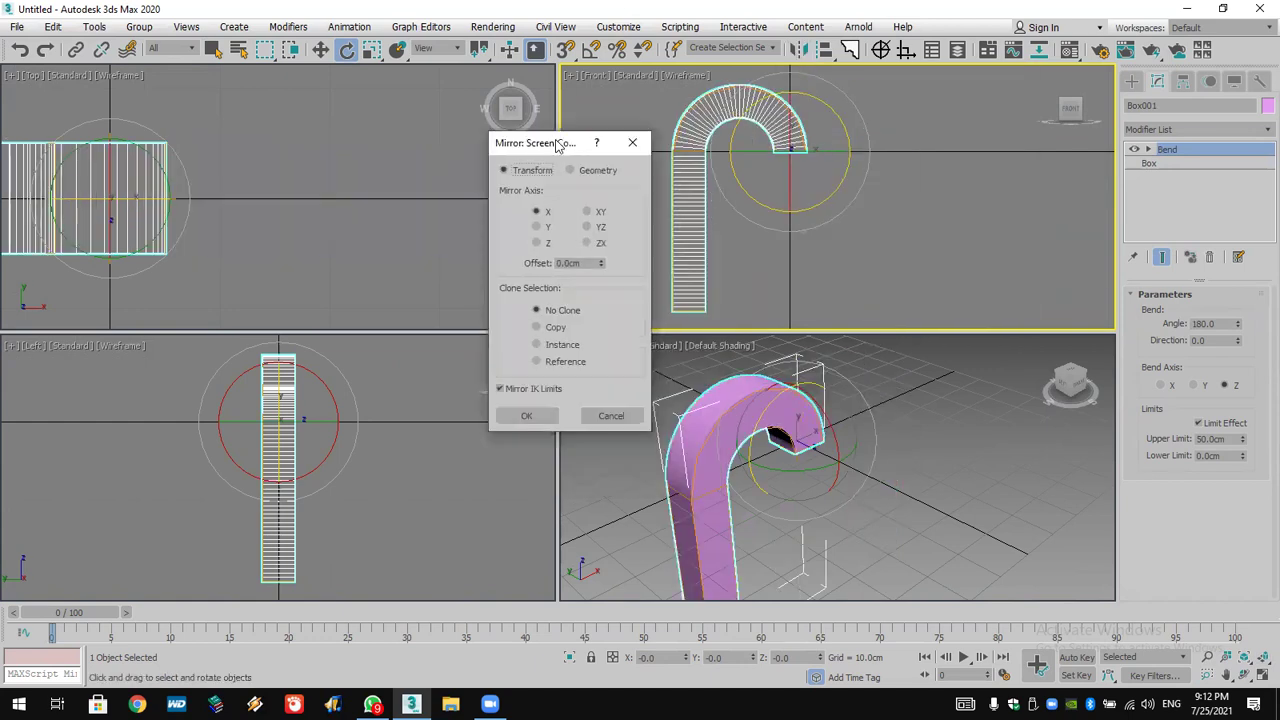
{"action": "left_click", "coordinate": [556, 328]}
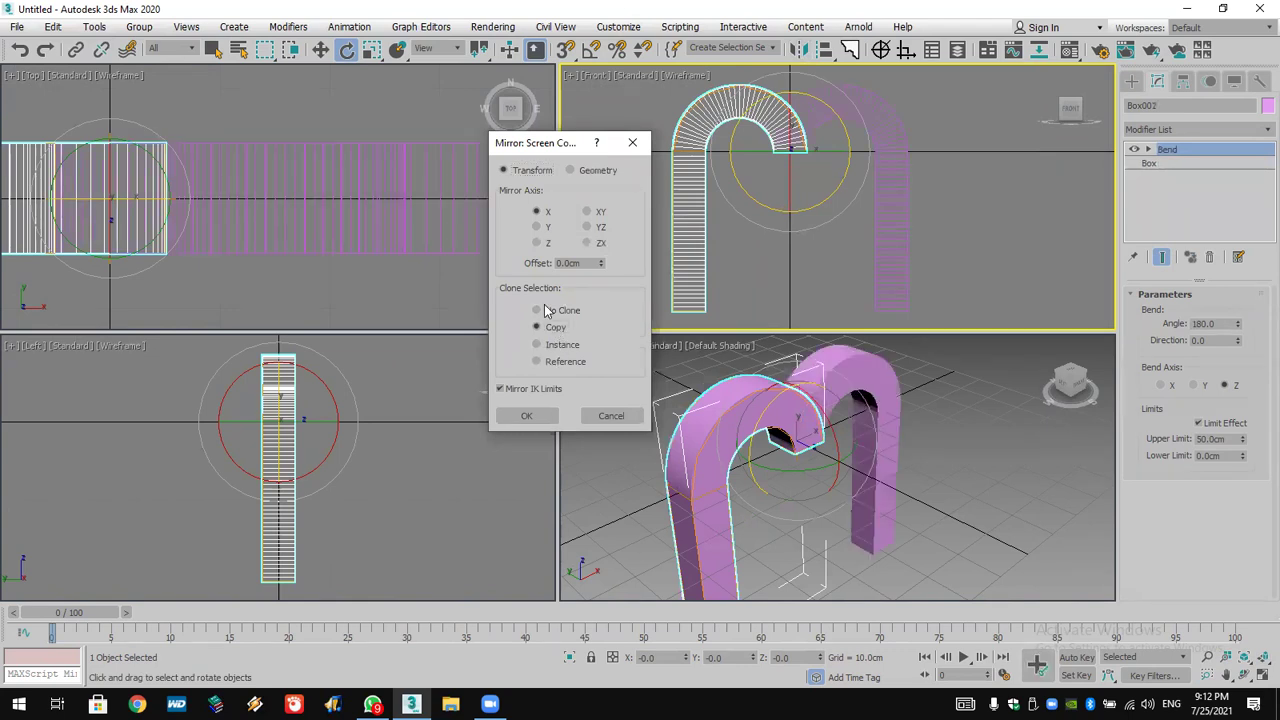
{"action": "left_click", "coordinate": [538, 228]}
{"action": "left_click", "coordinate": [540, 246]}
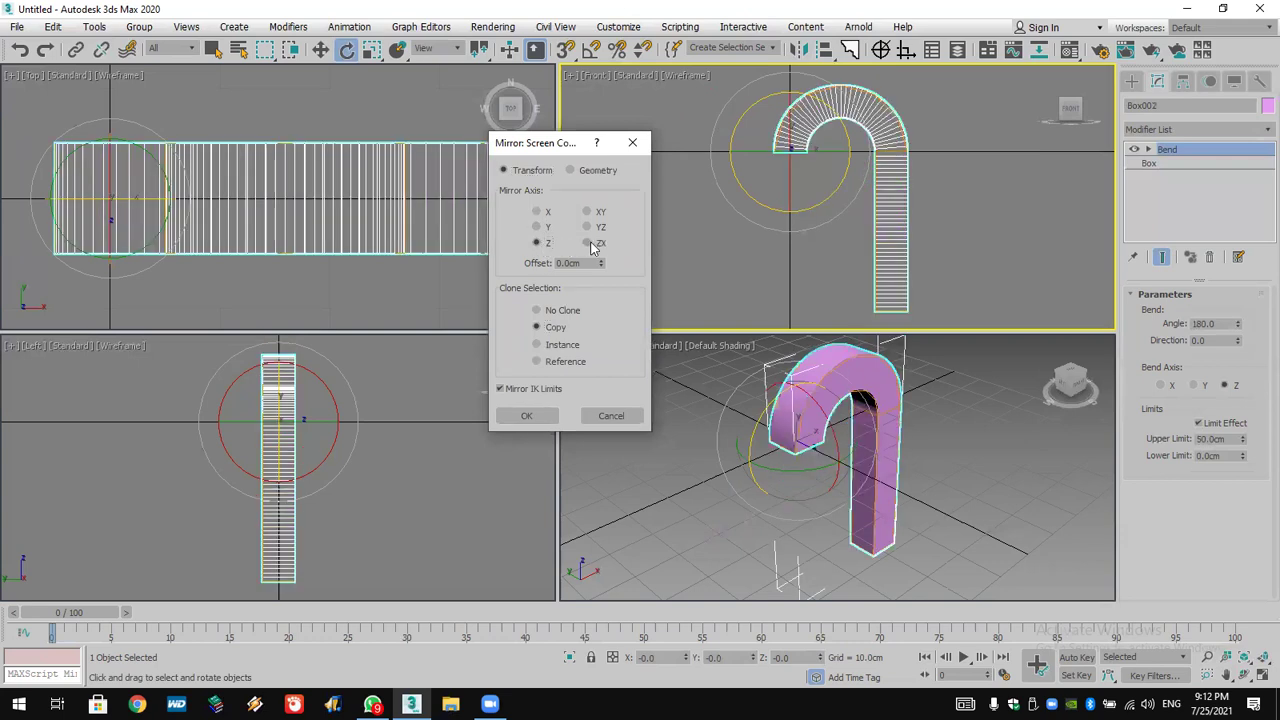
{"action": "left_click", "coordinate": [595, 244]}
{"action": "left_click", "coordinate": [600, 232]}
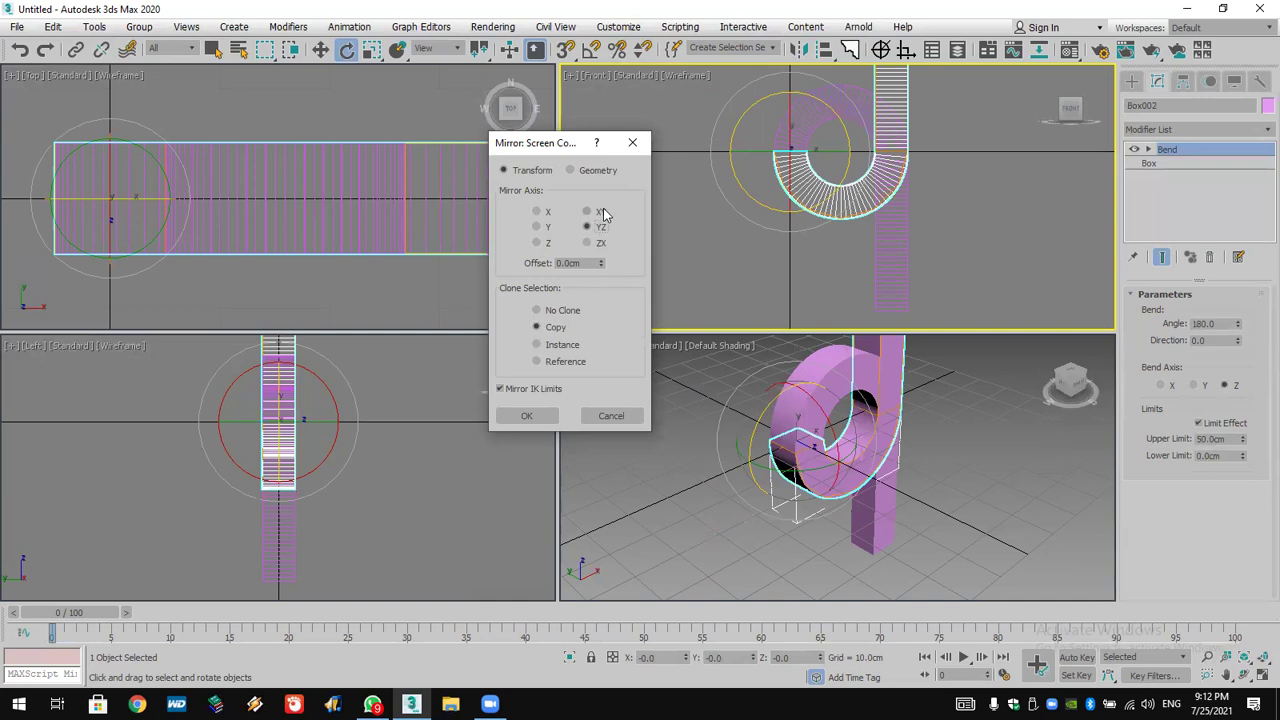
{"action": "left_click", "coordinate": [603, 214]}
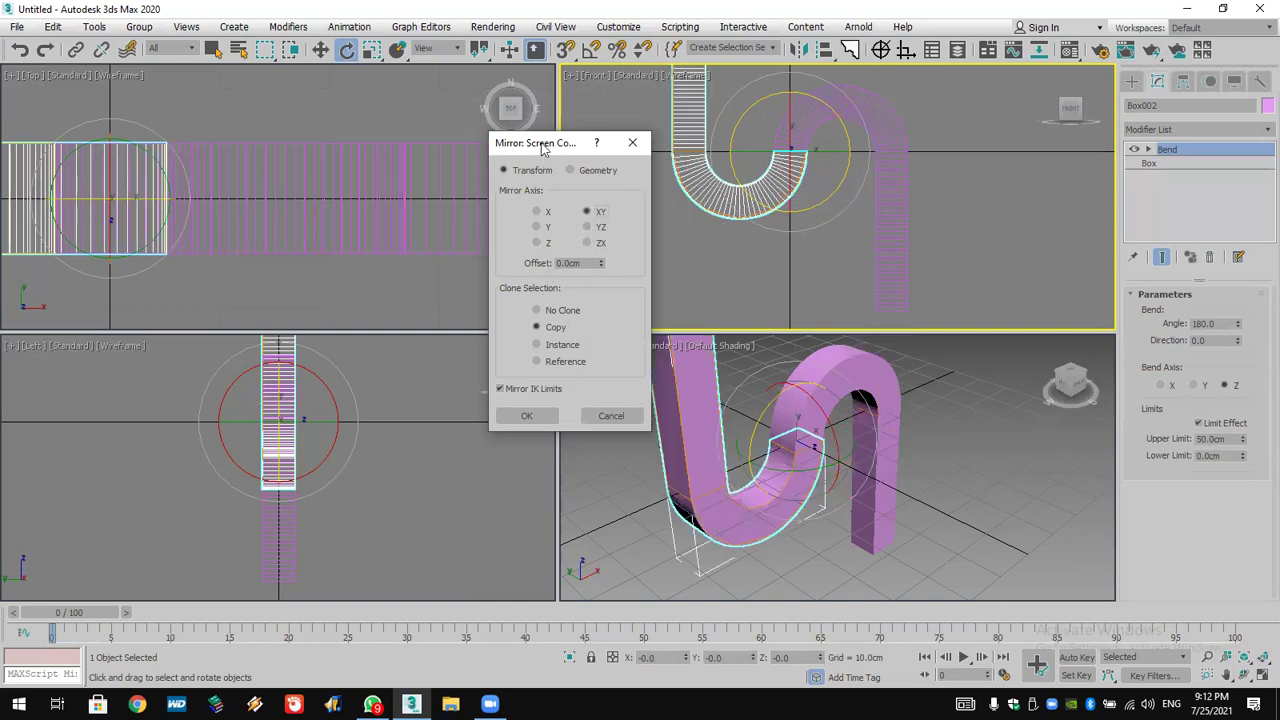
{"action": "left_click_drag", "start_coordinate": [541, 148], "coordinate": [867, 60]}
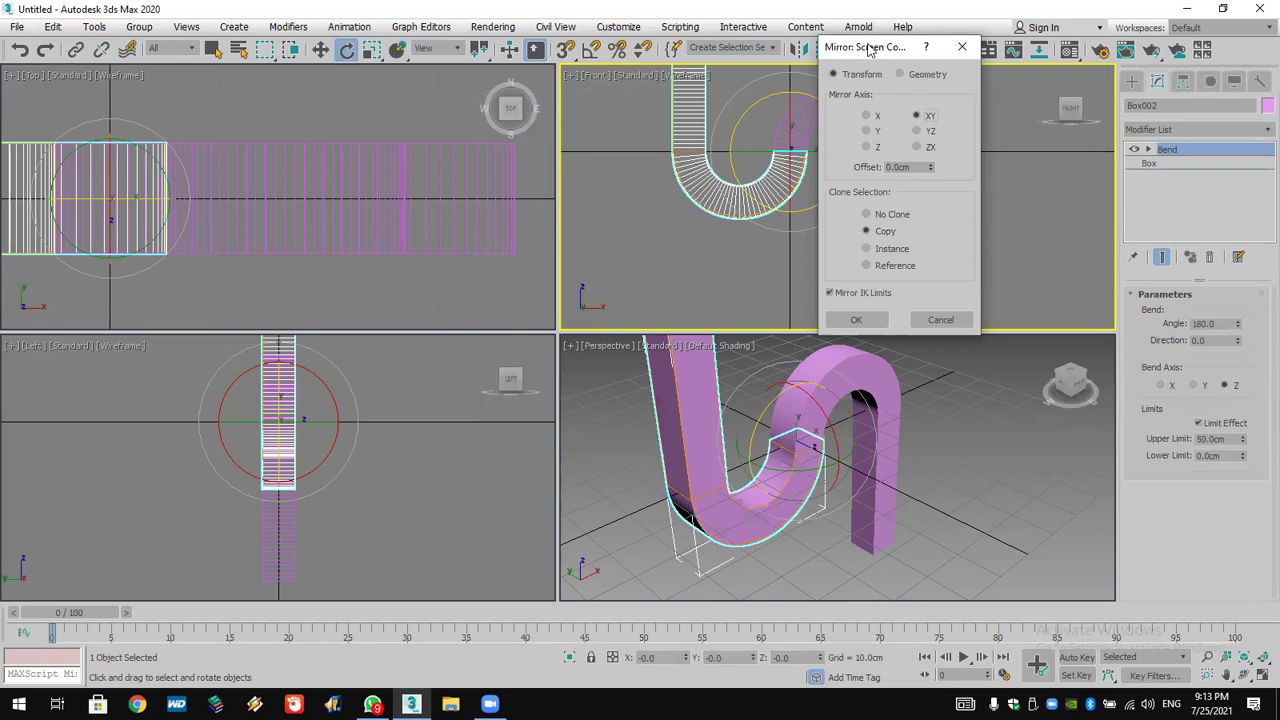
{"action": "left_click_drag", "start_coordinate": [869, 50], "coordinate": [869, 55]}
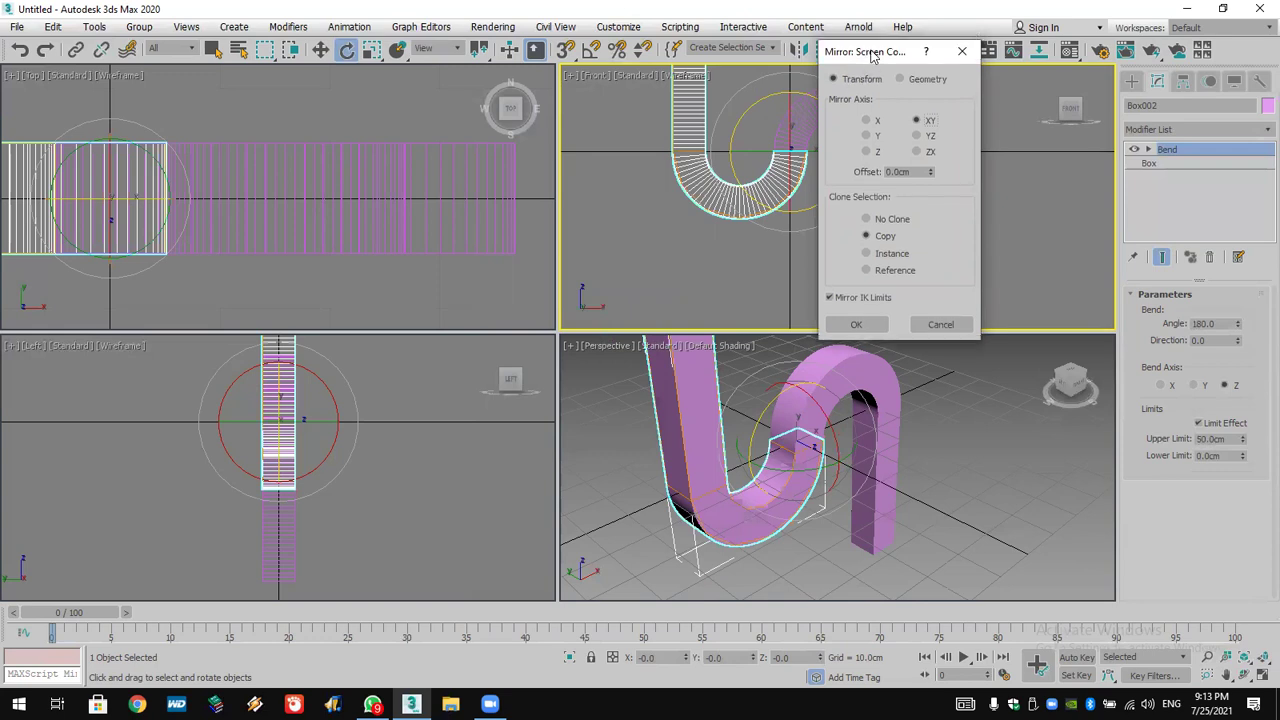
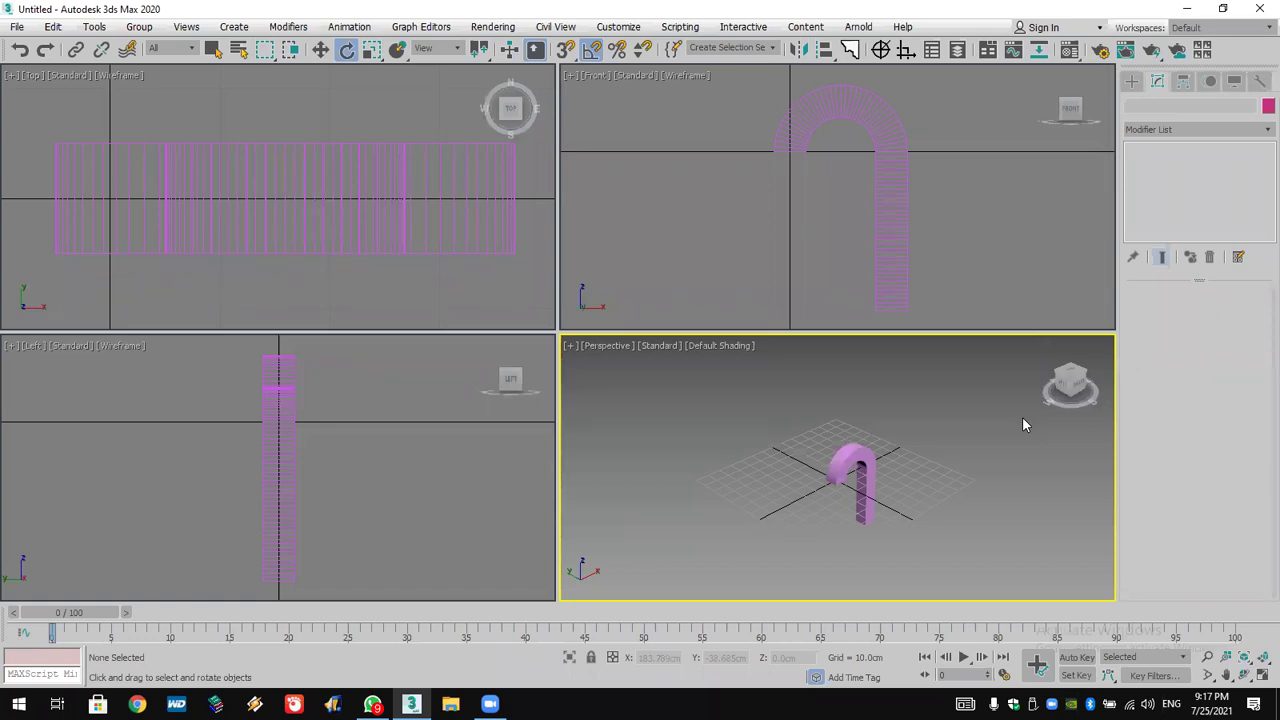
- Remove the Bend modifier from the box so only the straight box remains
{"action": "left_click", "coordinate": [1262, 657]}
{"action": "left_click", "coordinate": [873, 409]}
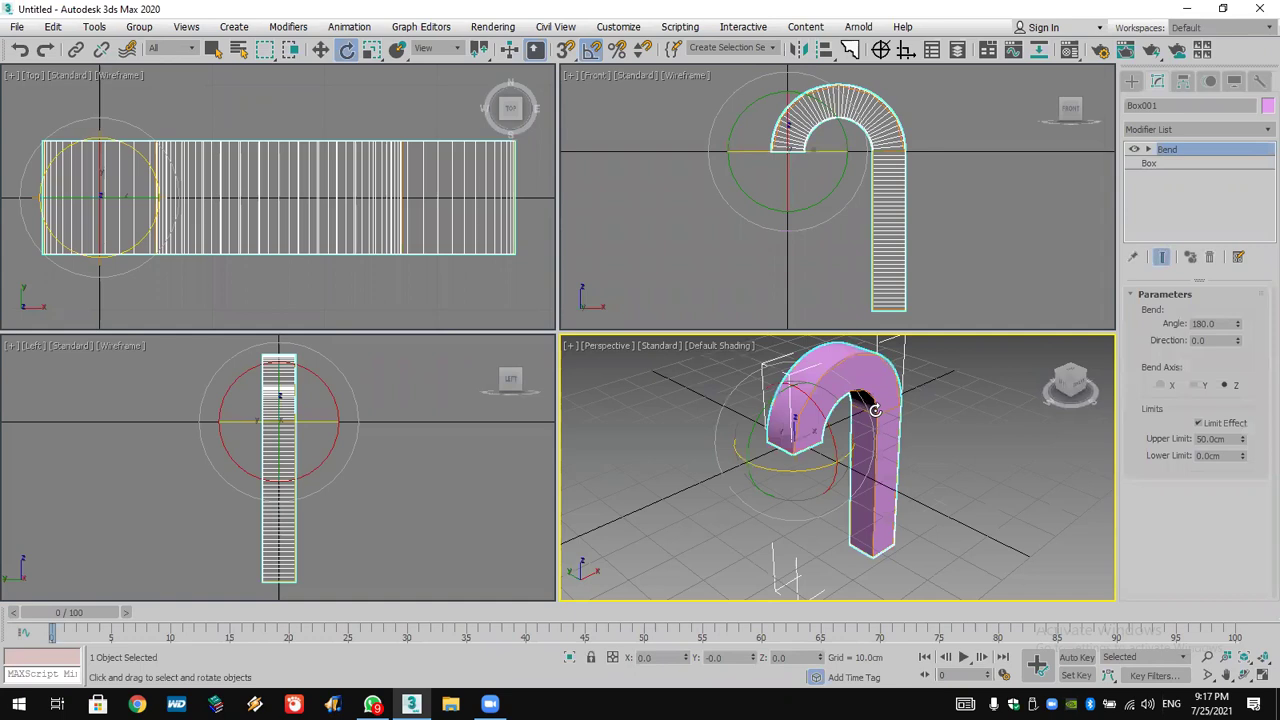
{"action": "left_click", "coordinate": [1208, 258]}
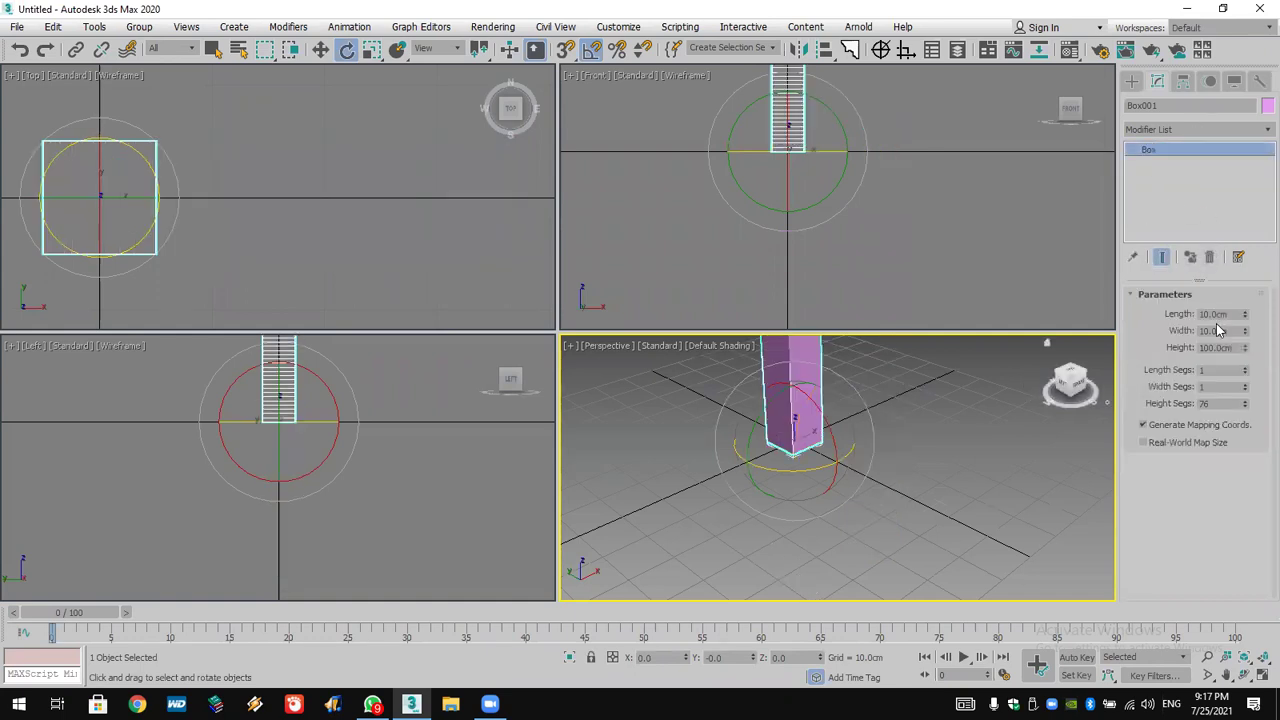
{"action": "left_click", "coordinate": [1262, 657]}
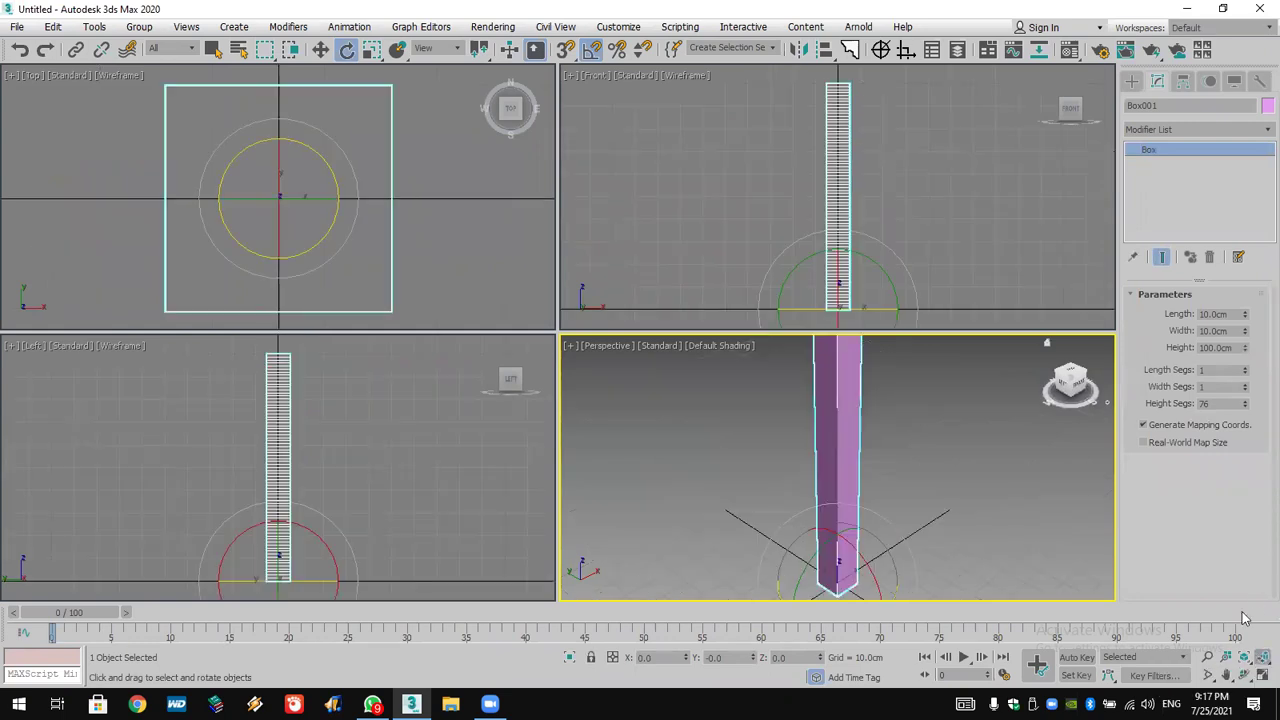
- Apply a Twist modifier to the straight box and set its angle to 286.5 degrees
{"action": "double_click", "coordinate": [1221, 404]}
{"action": "left_click", "coordinate": [1220, 132]}
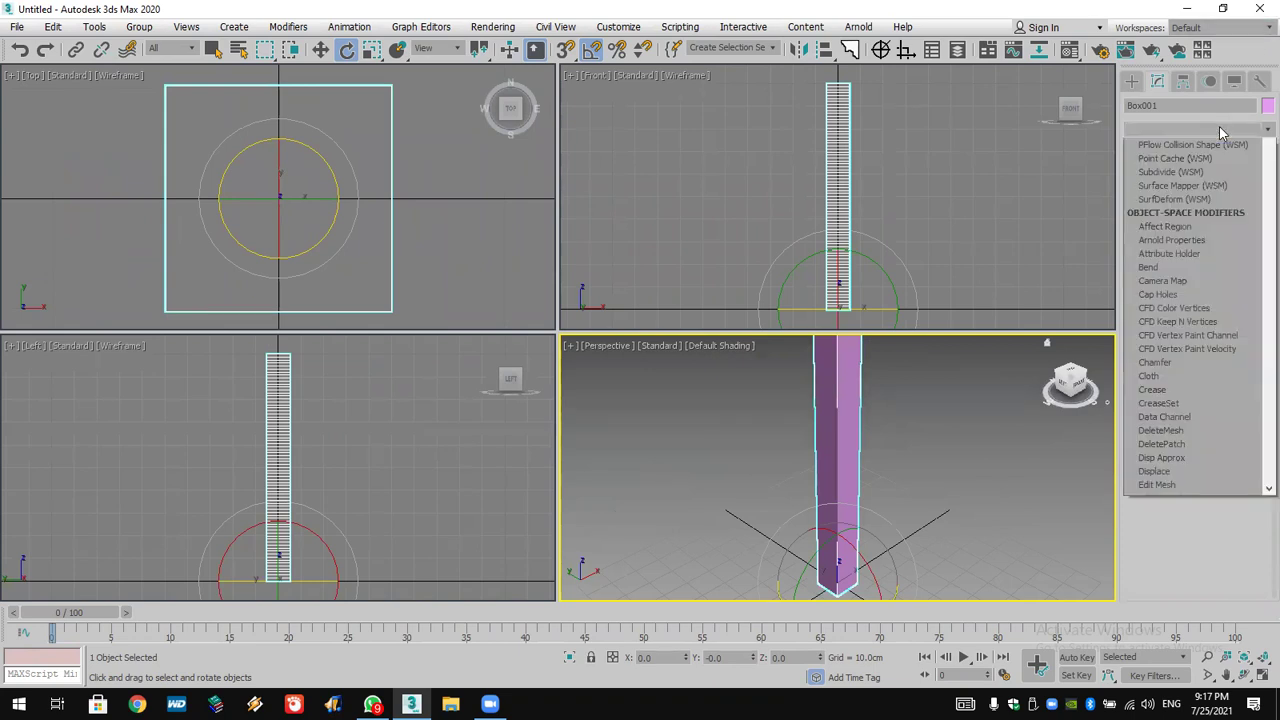
{"action": "type", "text": "tw"}
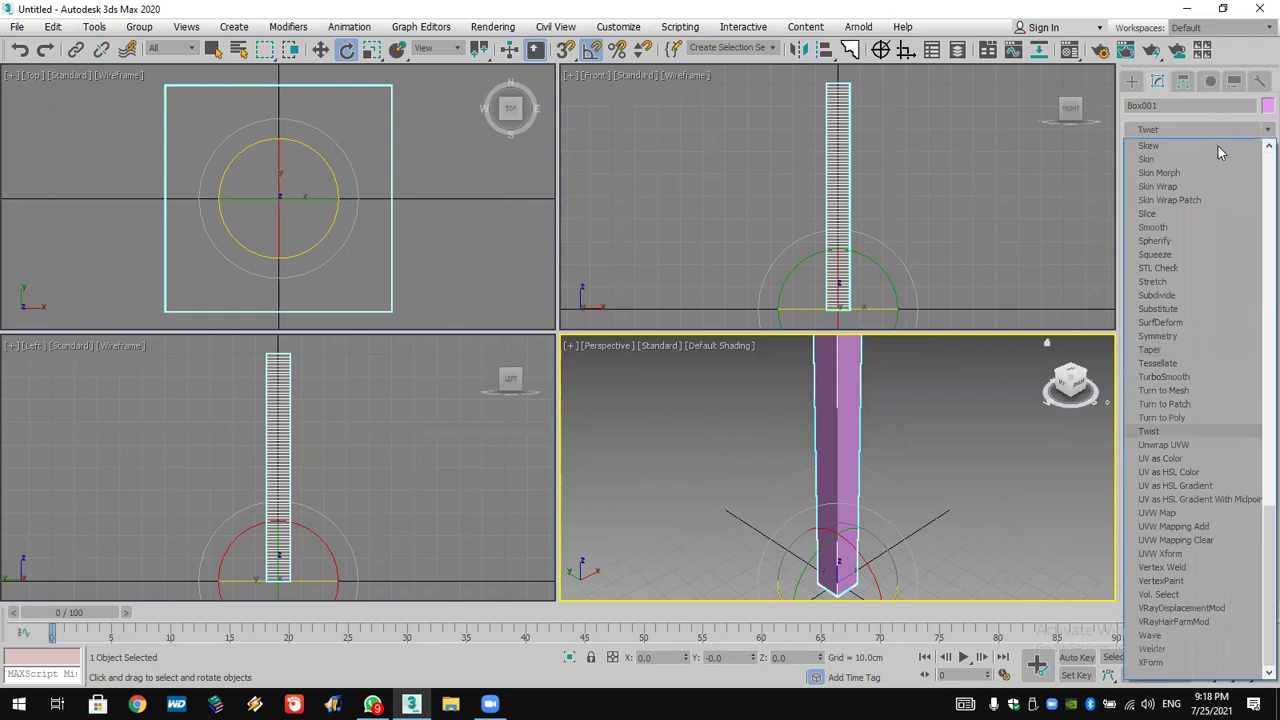
{"action": "left_click", "coordinate": [1166, 432]}
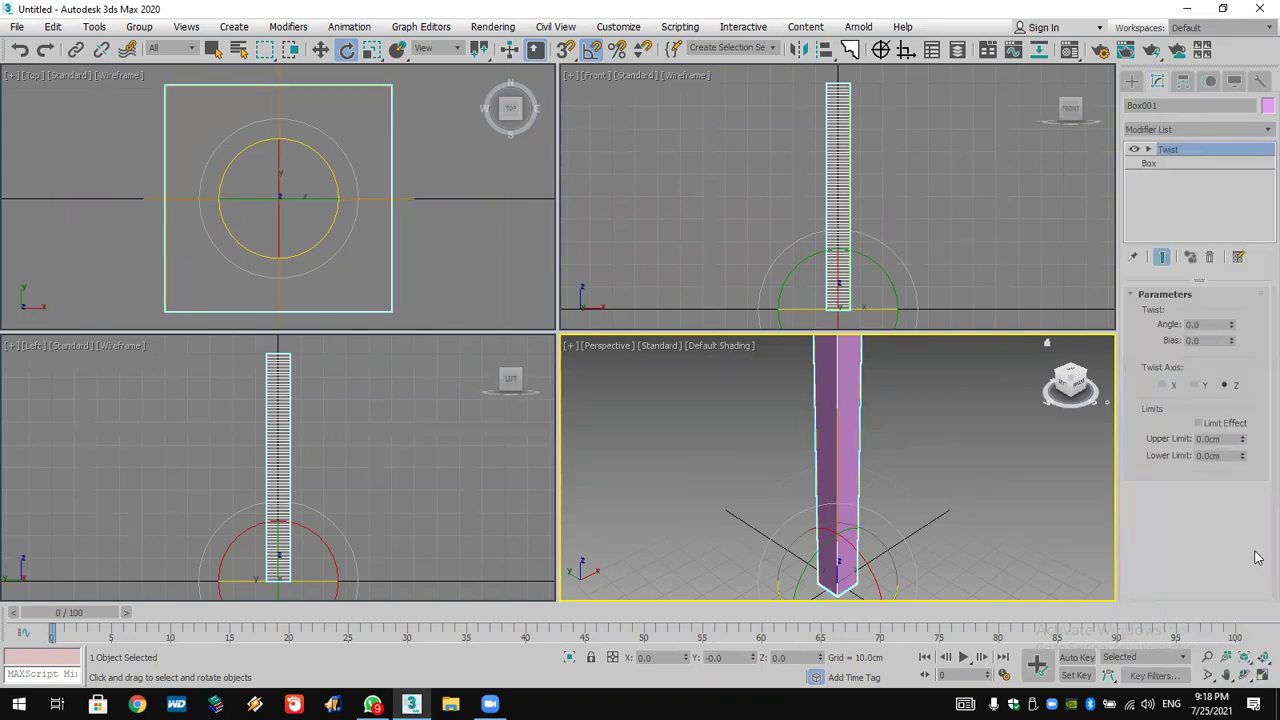
{"action": "left_click", "coordinate": [1260, 660]}
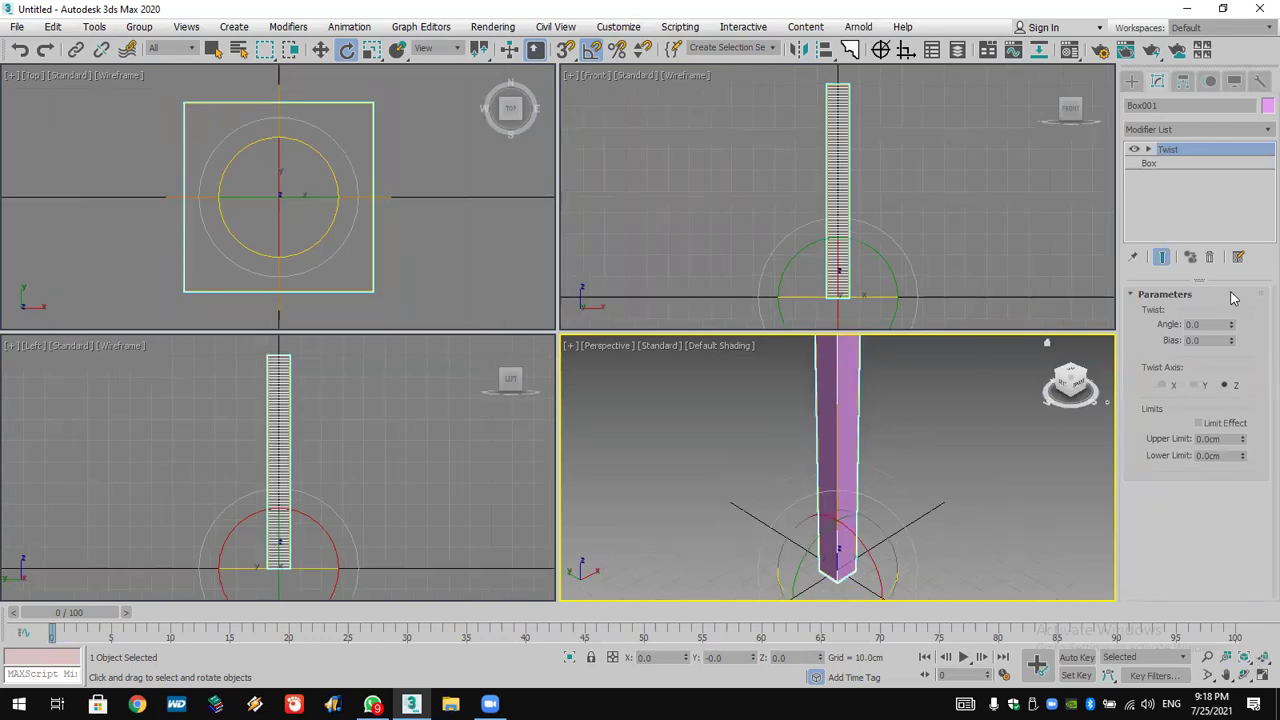
{"action": "left_click_drag", "start_coordinate": [1232, 332], "coordinate": [1210, 602]}
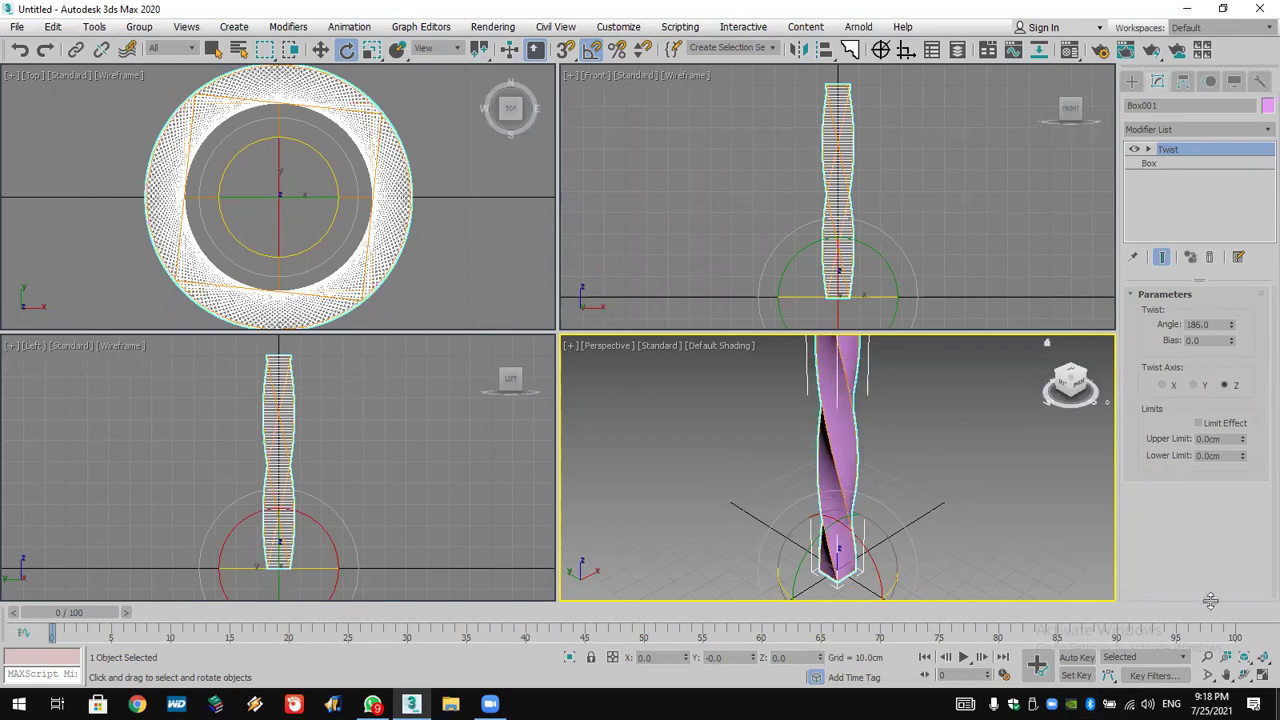
{"action": "left_click", "coordinate": [1262, 657]}
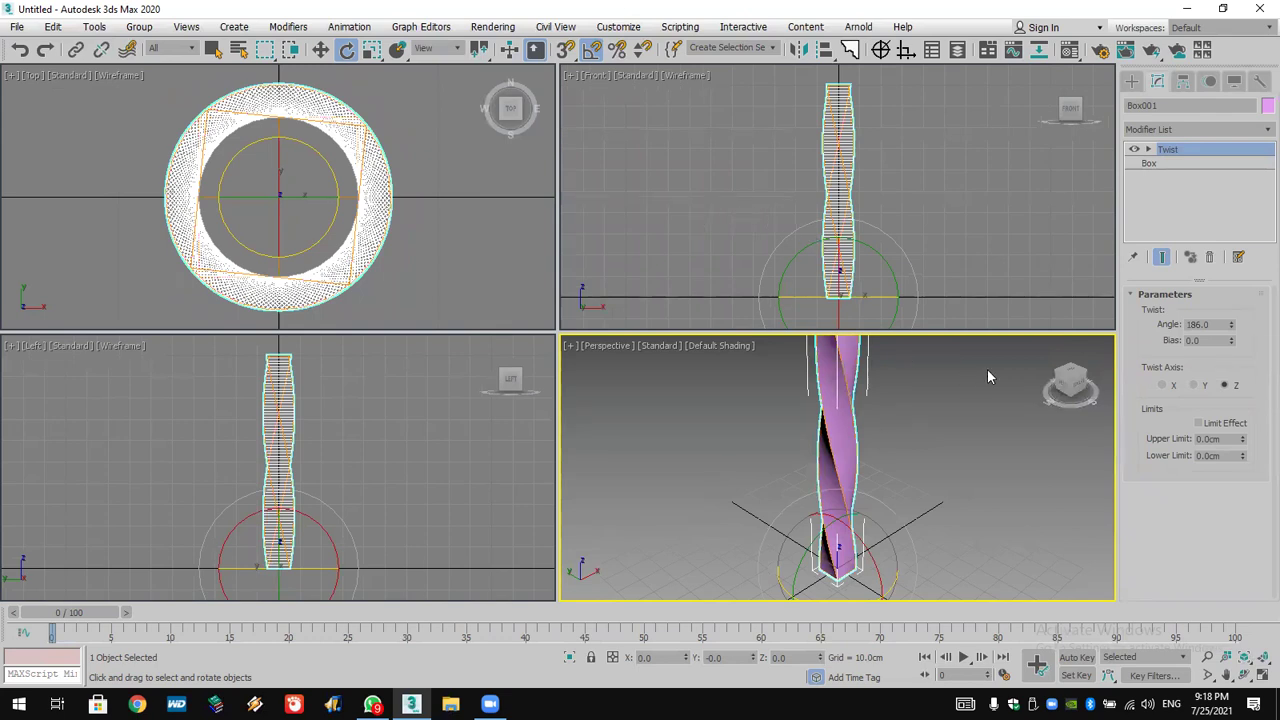
{"action": "left_click", "coordinate": [1211, 340]}
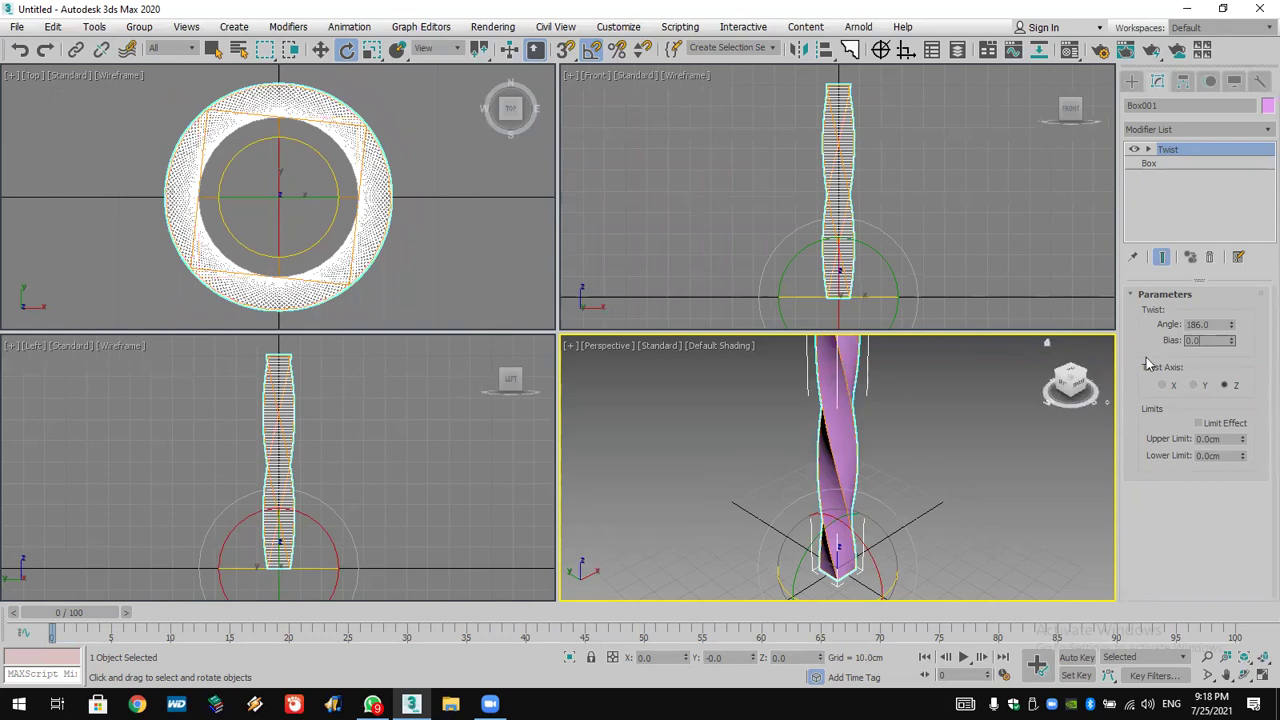
{"action": "middle_click_drag", "start_coordinate": [894, 407], "coordinate": [899, 415]}
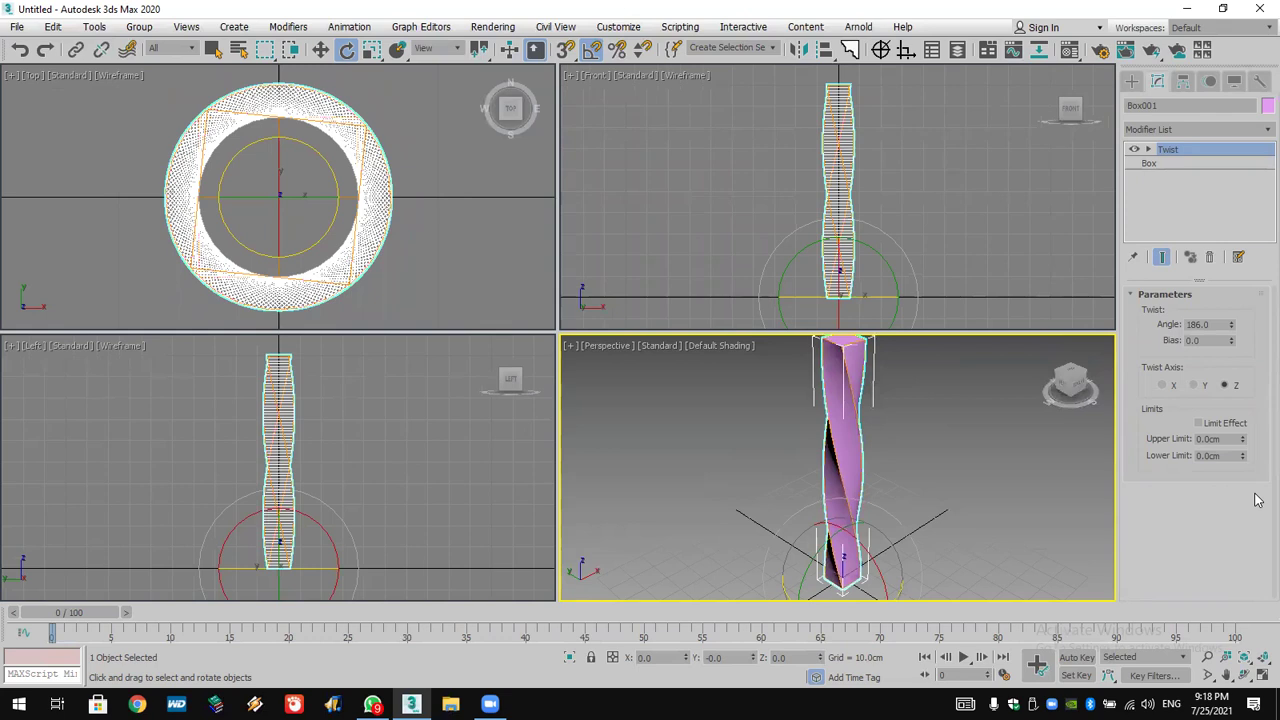
{"action": "left_click_drag", "start_coordinate": [1230, 334], "coordinate": [1213, 160]}
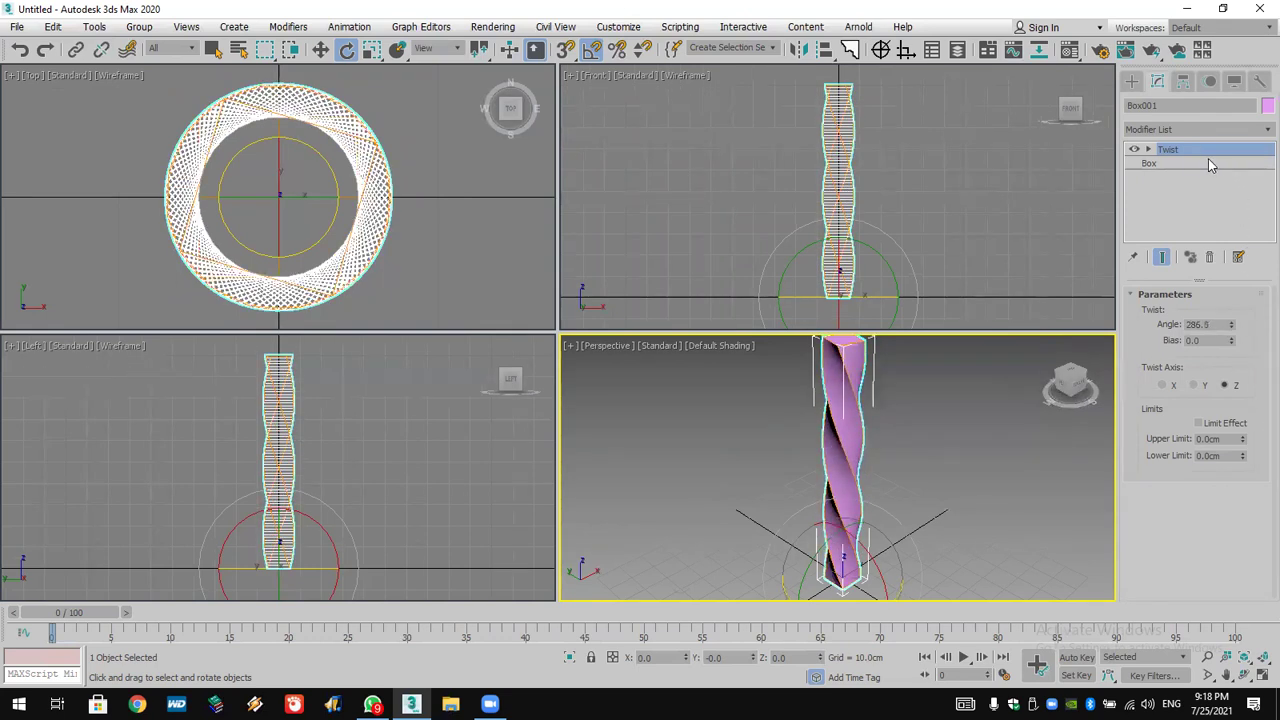
- Try a twist bias of 98.5 on the box and reset the bias to 0
{"action": "left_click", "coordinate": [1232, 338]}
{"action": "left_click_drag", "start_coordinate": [1232, 342], "coordinate": [1220, 176]}
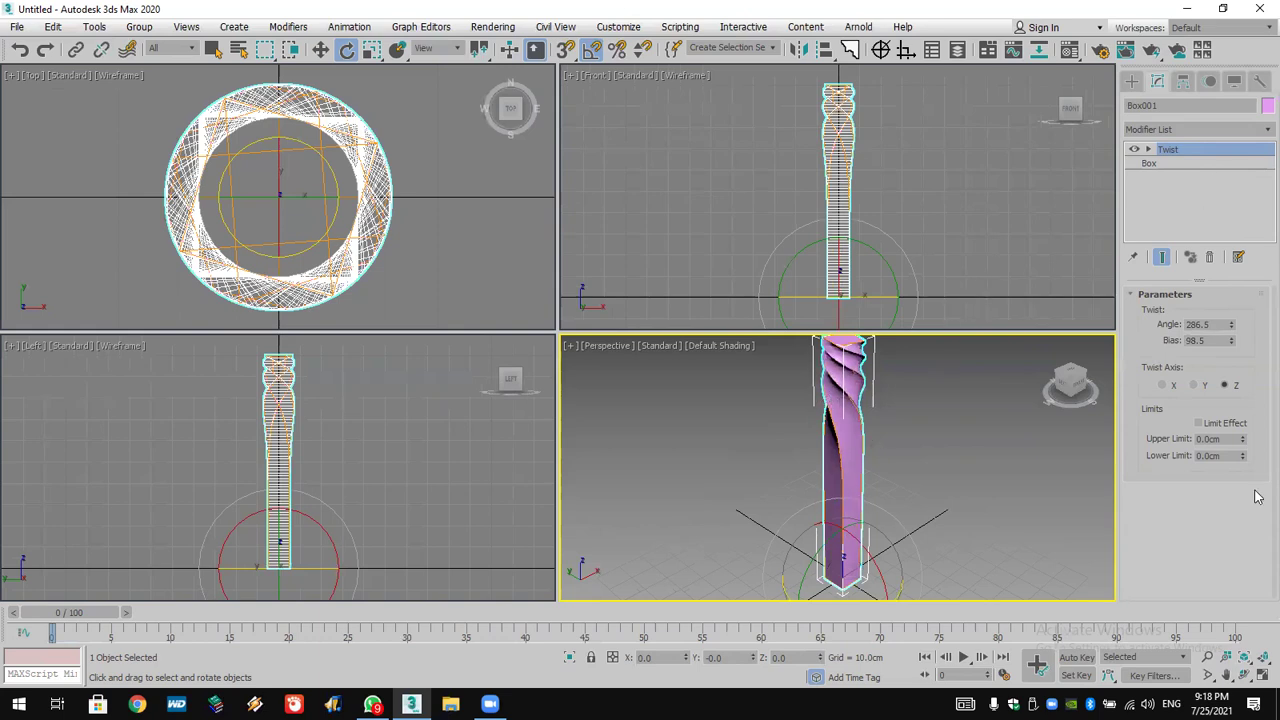
{"action": "left_click_drag", "start_coordinate": [1236, 336], "coordinate": [1242, 515]}
{"action": "double_click", "coordinate": [1207, 342]}
{"action": "type", "text": "0"}
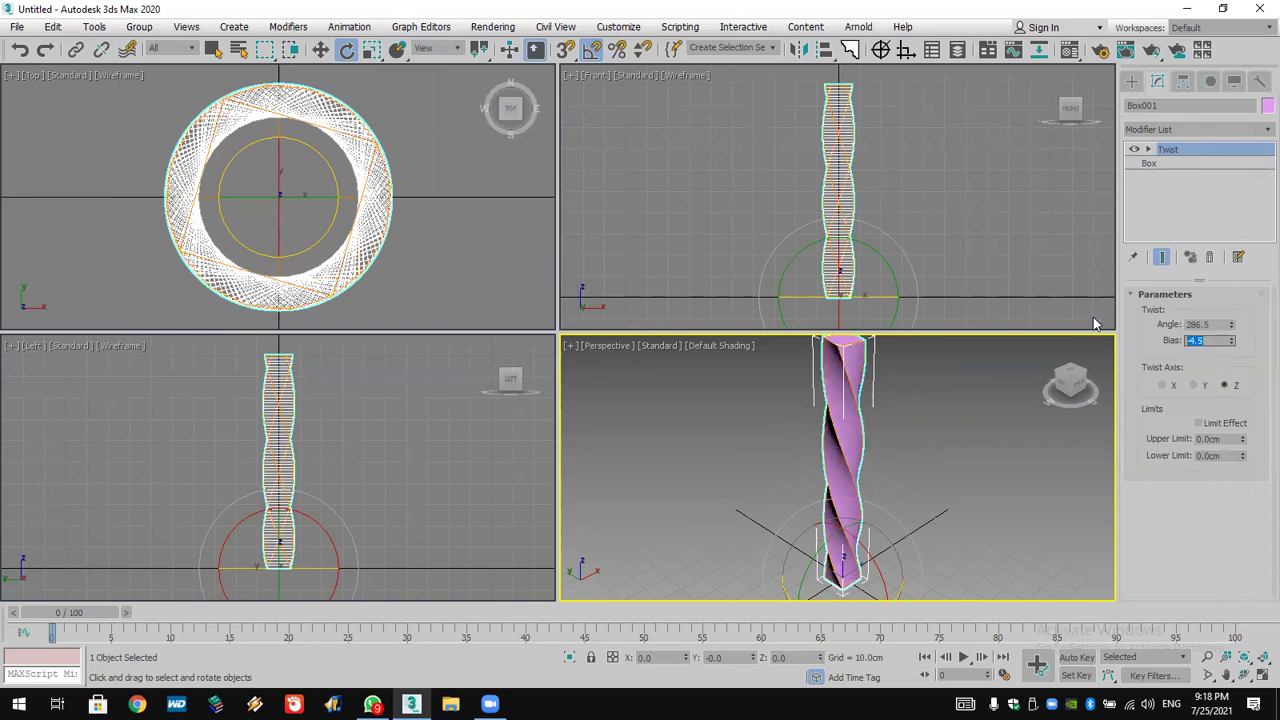
{"action": "key", "text": "Return"}
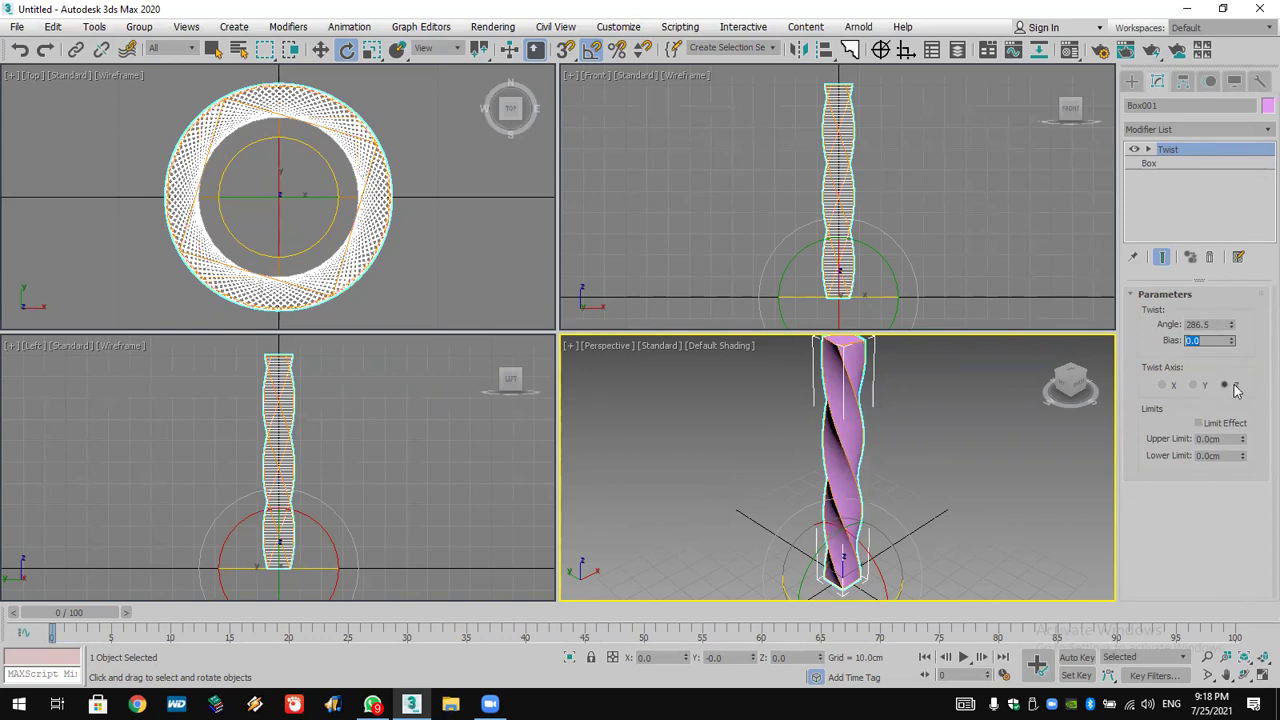
- Limit the twist effect to between 20 cm and 80 cm and raise the twist angle to 407 degrees
{"action": "left_click", "coordinate": [1217, 456]}
{"action": "double_click", "coordinate": [1224, 455]}
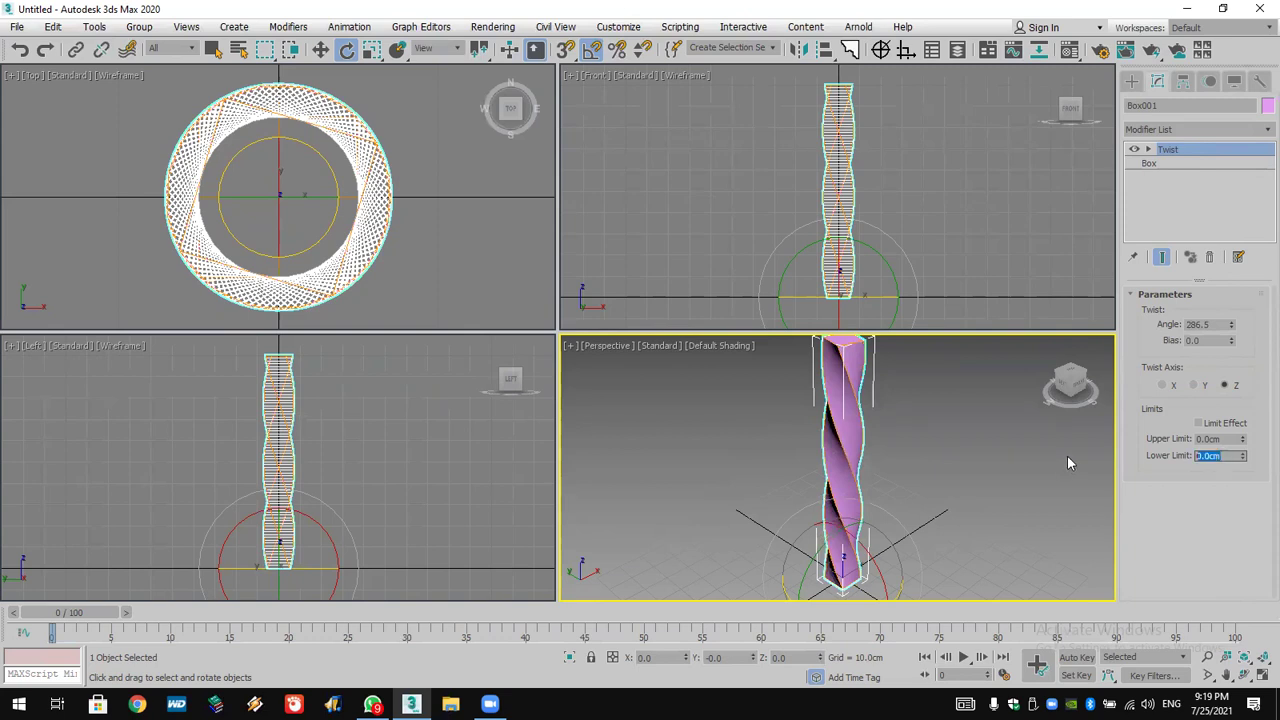
{"action": "type", "text": "20"}
{"action": "key", "text": "Return"}
{"action": "double_click", "coordinate": [1230, 439]}
{"action": "type", "text": "80"}
{"action": "key", "text": "Return"}
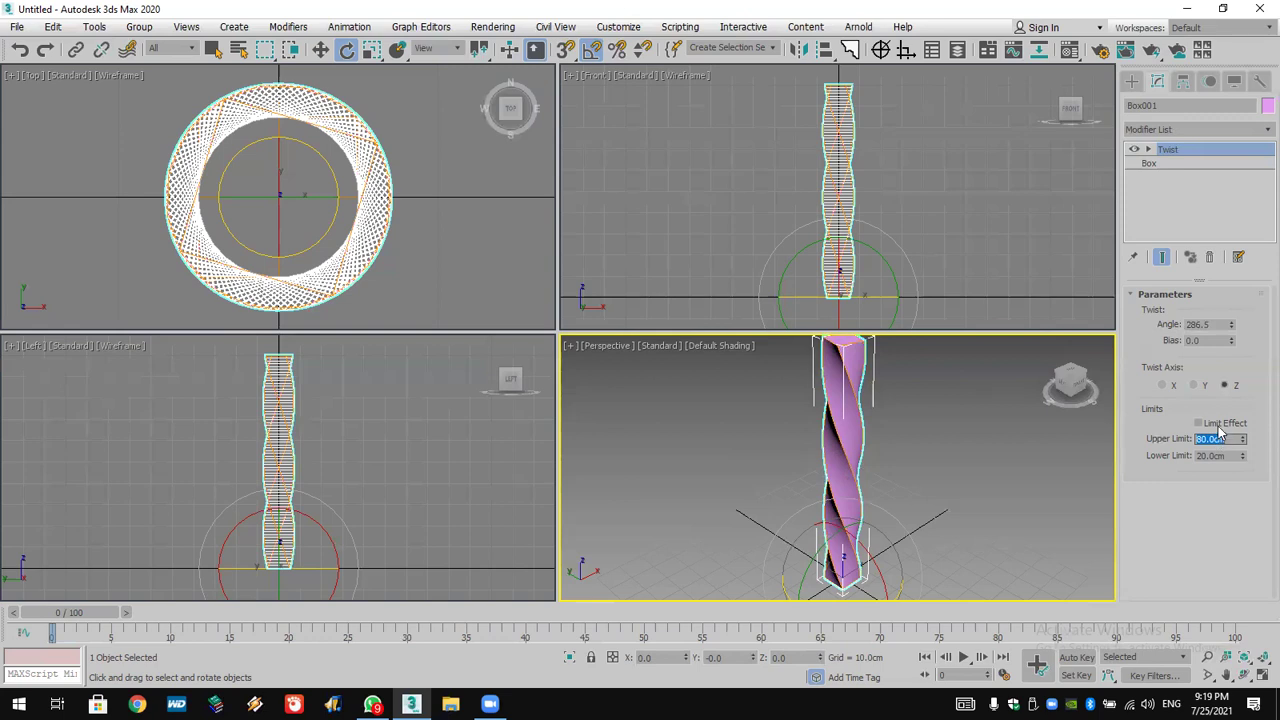
{"action": "left_click", "coordinate": [1219, 430]}
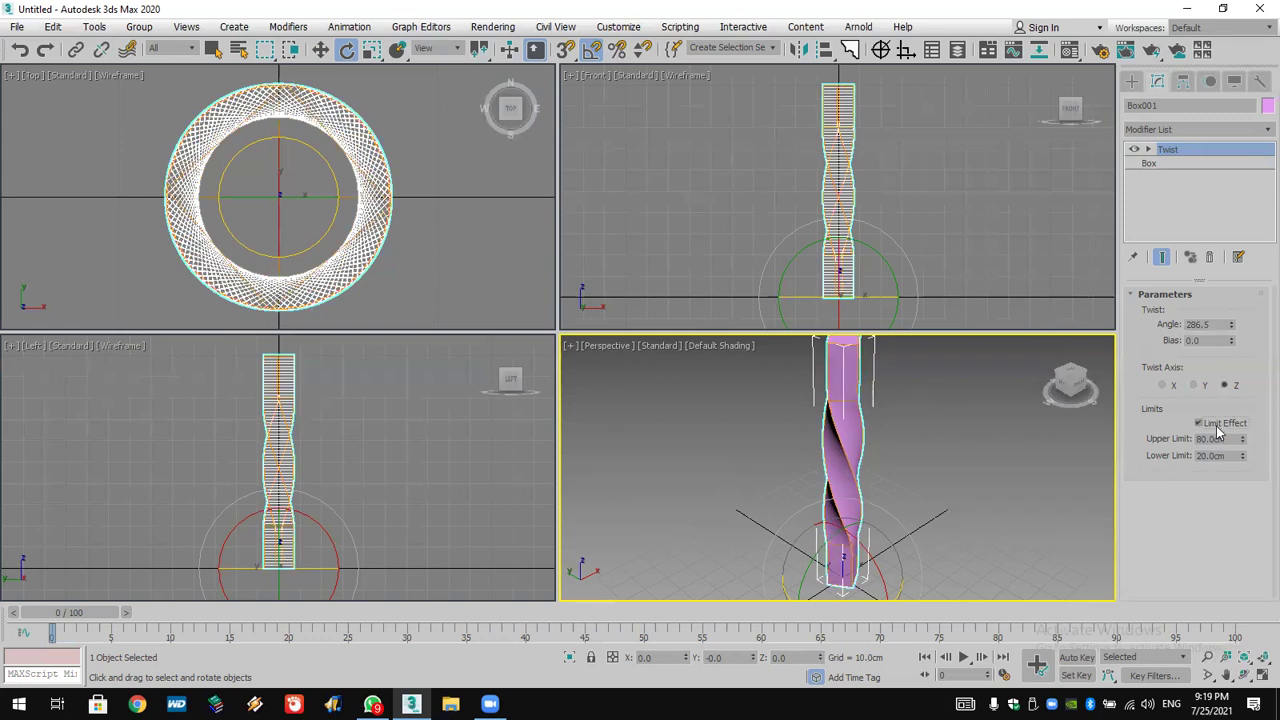
{"action": "left_click_drag", "start_coordinate": [1230, 334], "coordinate": [1236, 166]}
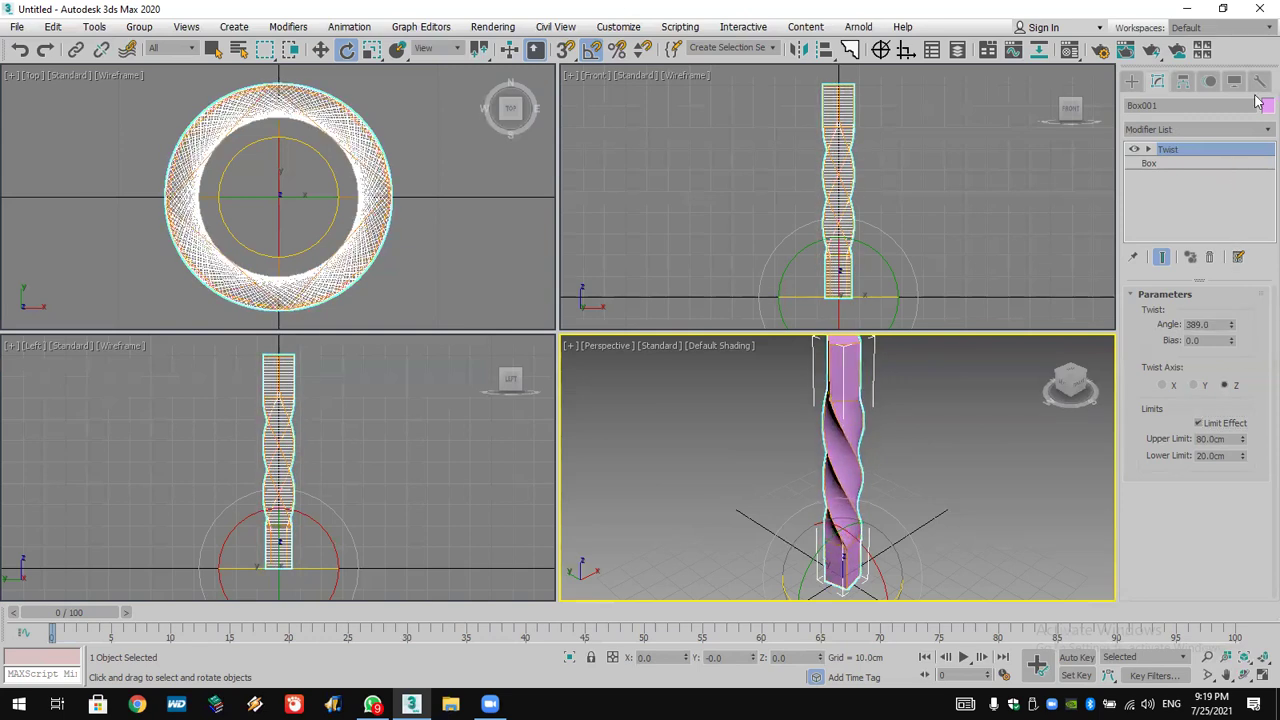
{"action": "left_click_drag", "start_coordinate": [1232, 330], "coordinate": [1248, 306]}
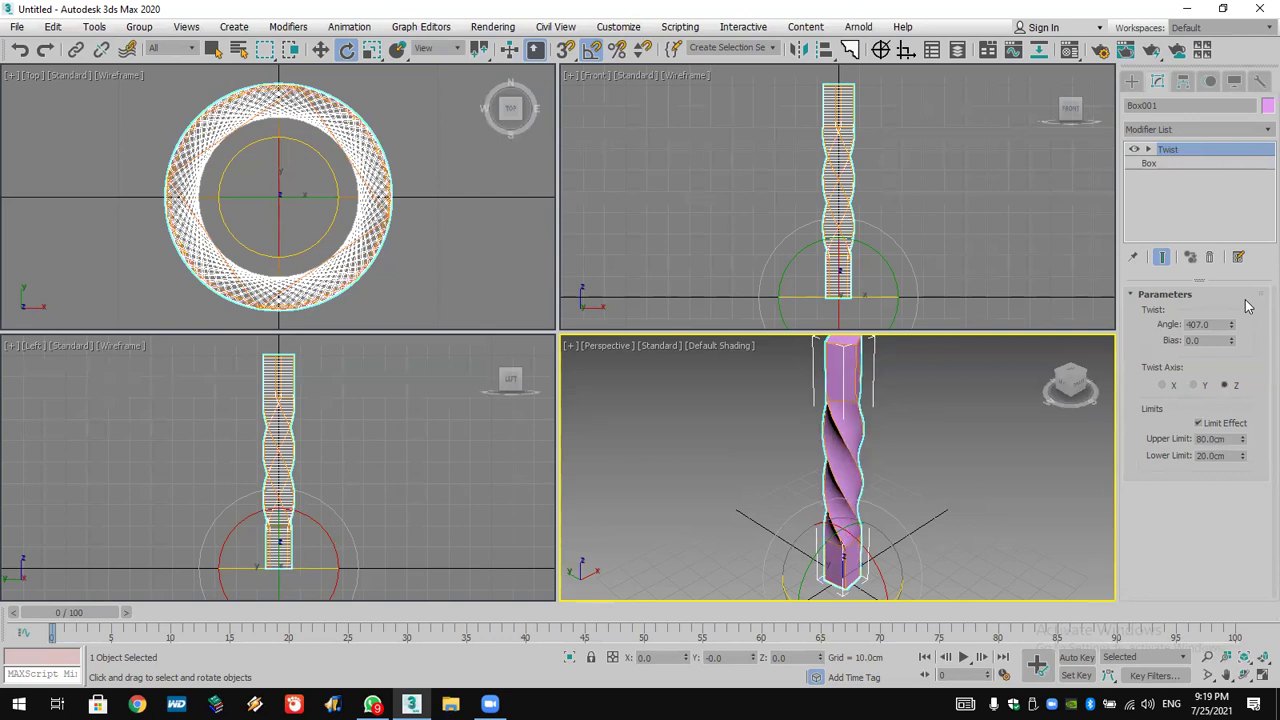
- Add a Bend modifier above the Twist and set its angle to 180 degrees
{"action": "left_click", "coordinate": [1222, 133]}
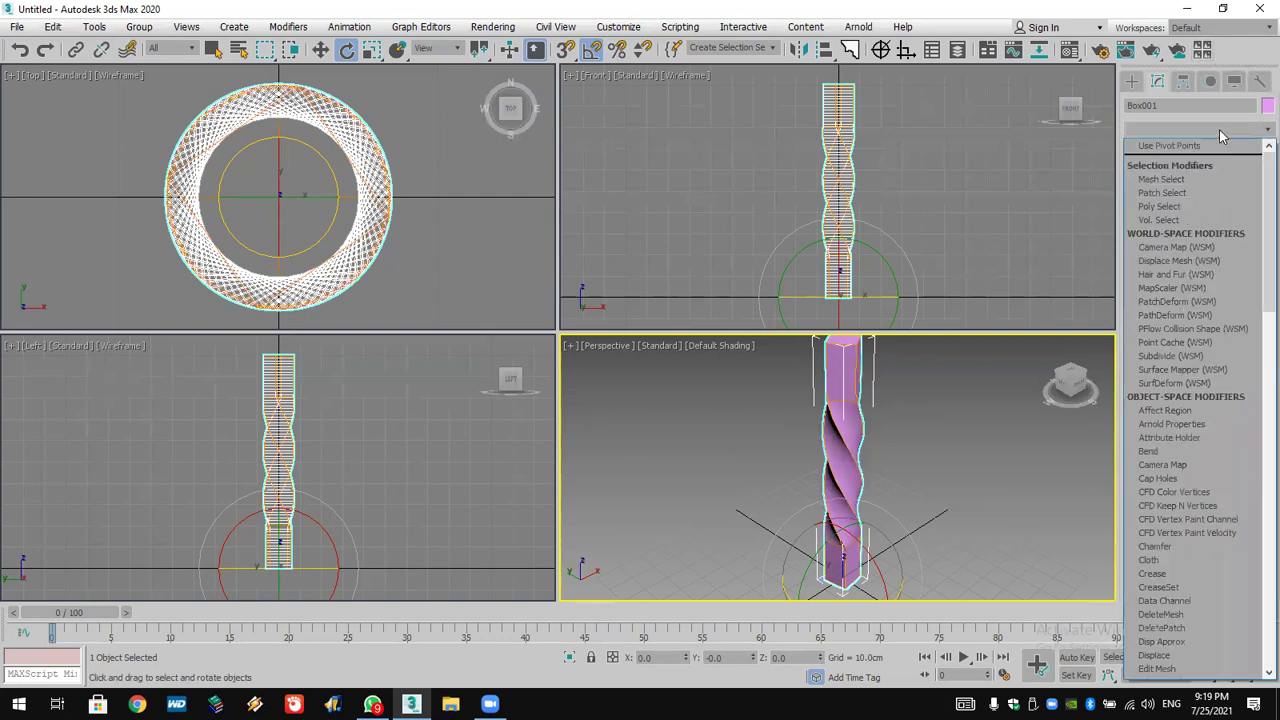
{"action": "scroll", "coordinate": [1220, 152], "scroll_direction": "down", "scroll_amount": 7}
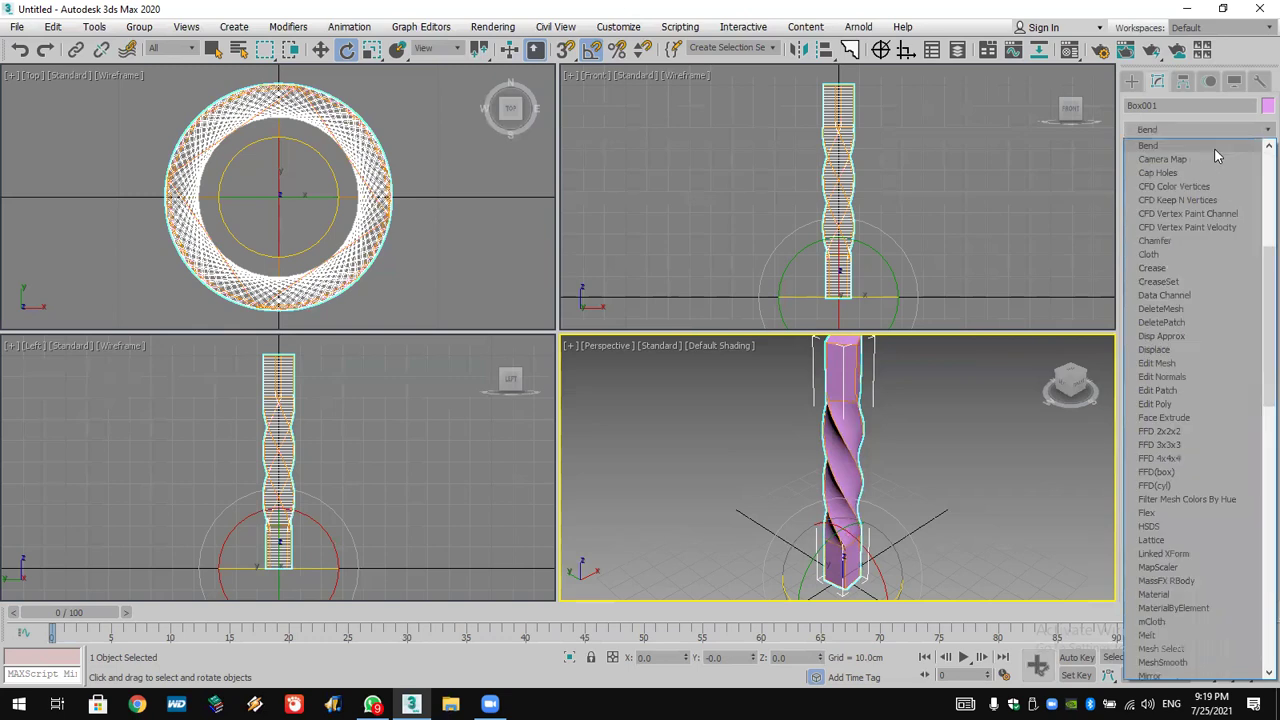
{"action": "left_click", "coordinate": [1220, 152]}
{"action": "left_click", "coordinate": [1227, 325]}
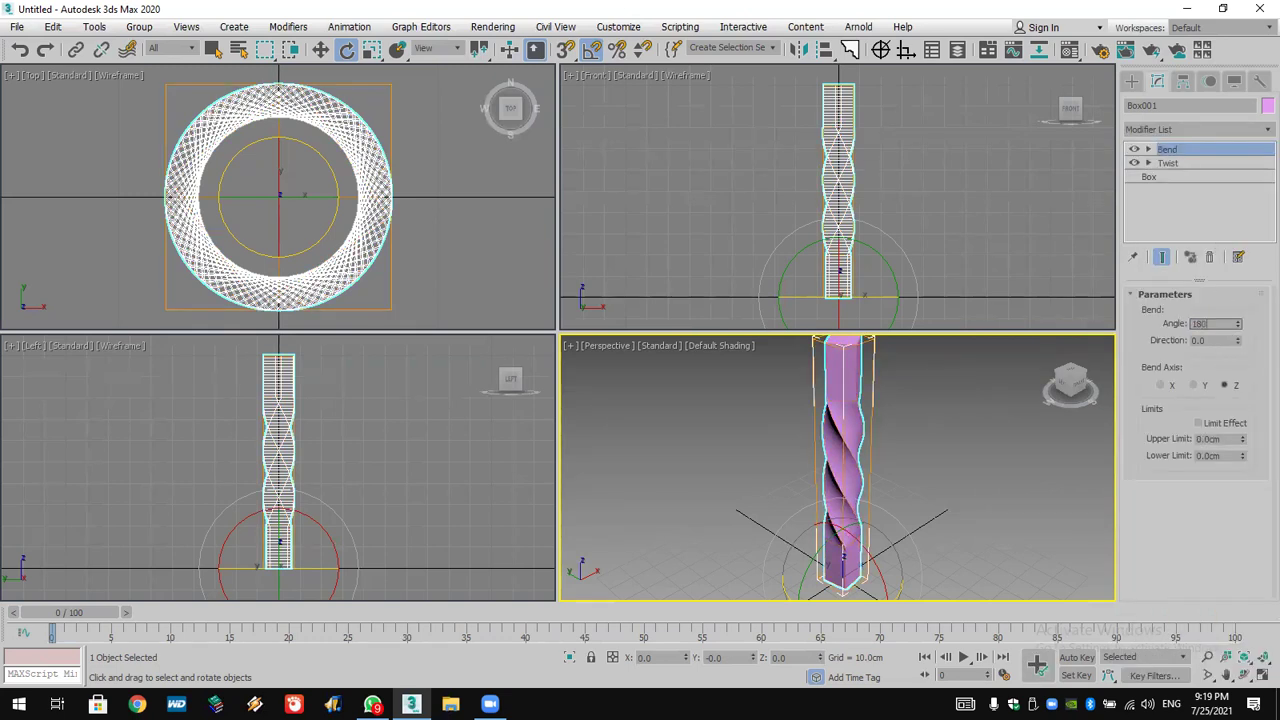
{"action": "key", "text": "Return"}
- Rotate the bent box -60 degrees about Z in the Top view, cloning it as 11 independent copies
{"action": "left_click", "coordinate": [347, 49]}
{"action": "scroll", "coordinate": [270, 140], "scroll_direction": "down", "scroll_amount": 4}
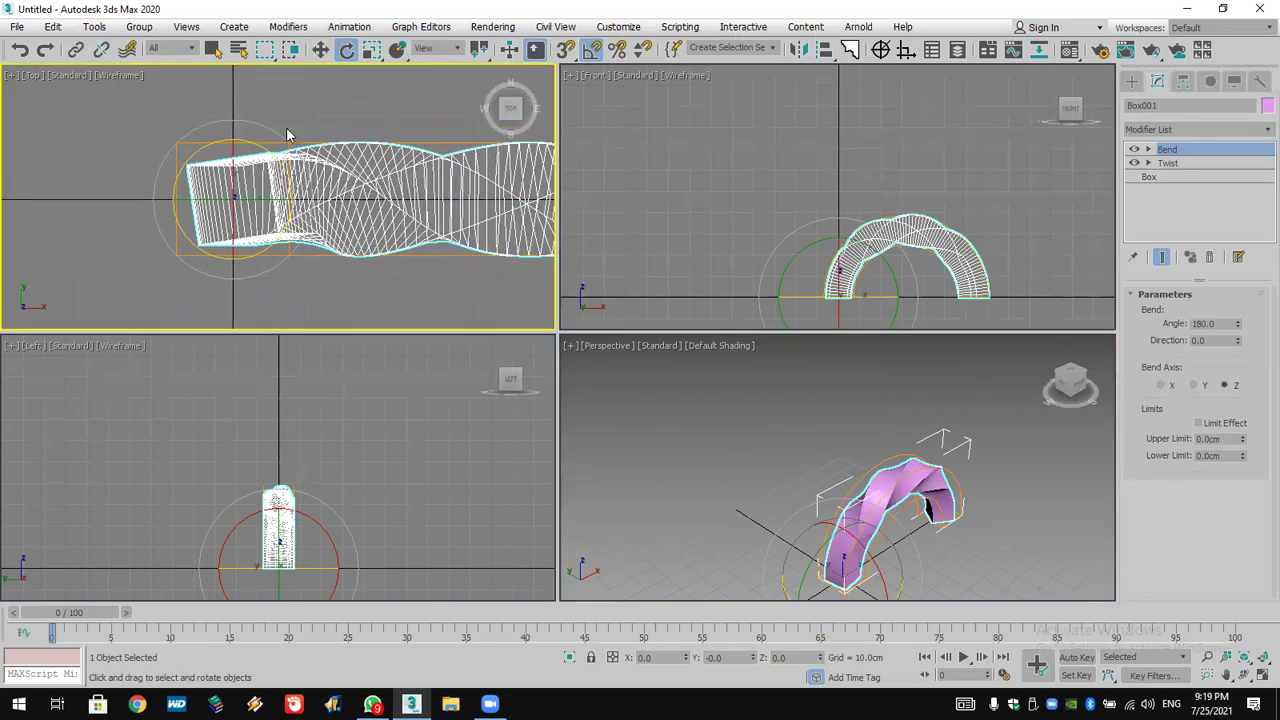
{"action": "mouse_move", "coordinate": [257, 141]}
{"action": "left_mouse_down", "text": "shift"}
{"action": "mouse_move", "coordinate": [287, 158]}
{"action": "mouse_move", "coordinate": [288, 62]}
{"action": "left_mouse_up", "text": "shift"}
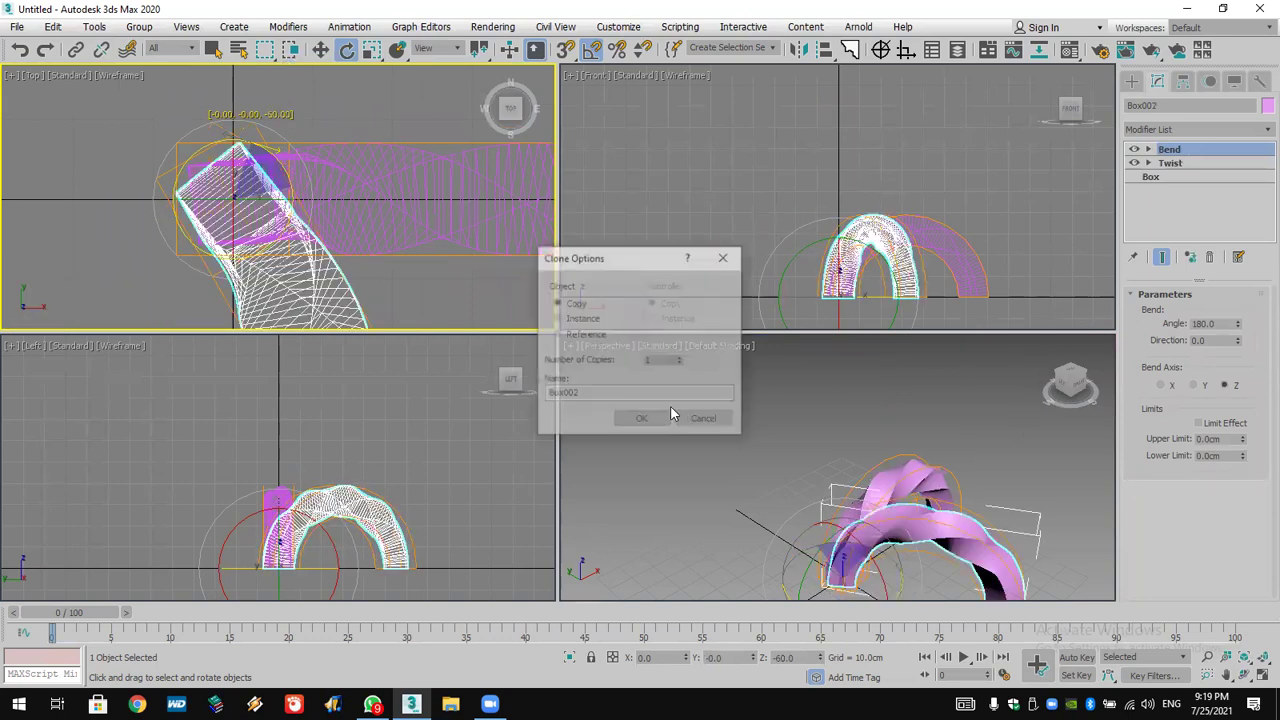
{"action": "double_click", "coordinate": [665, 360]}
{"action": "type", "text": "11"}
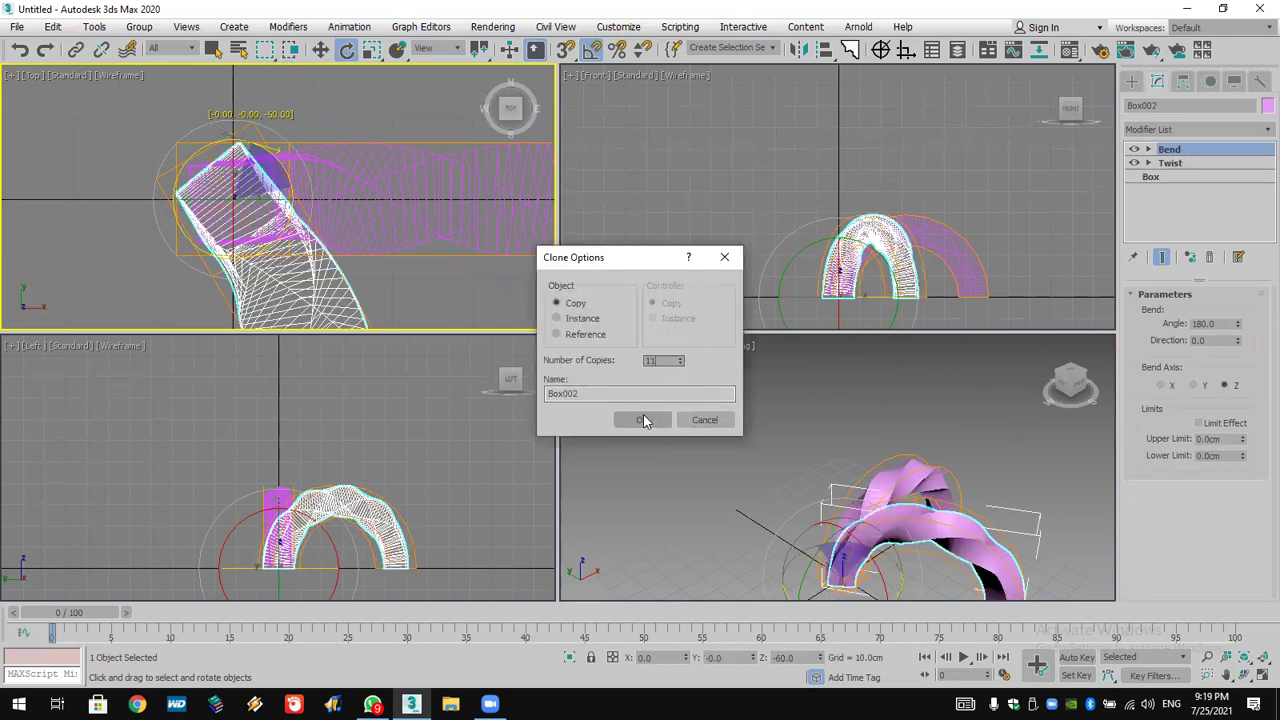
{"action": "left_click", "coordinate": [645, 421]}
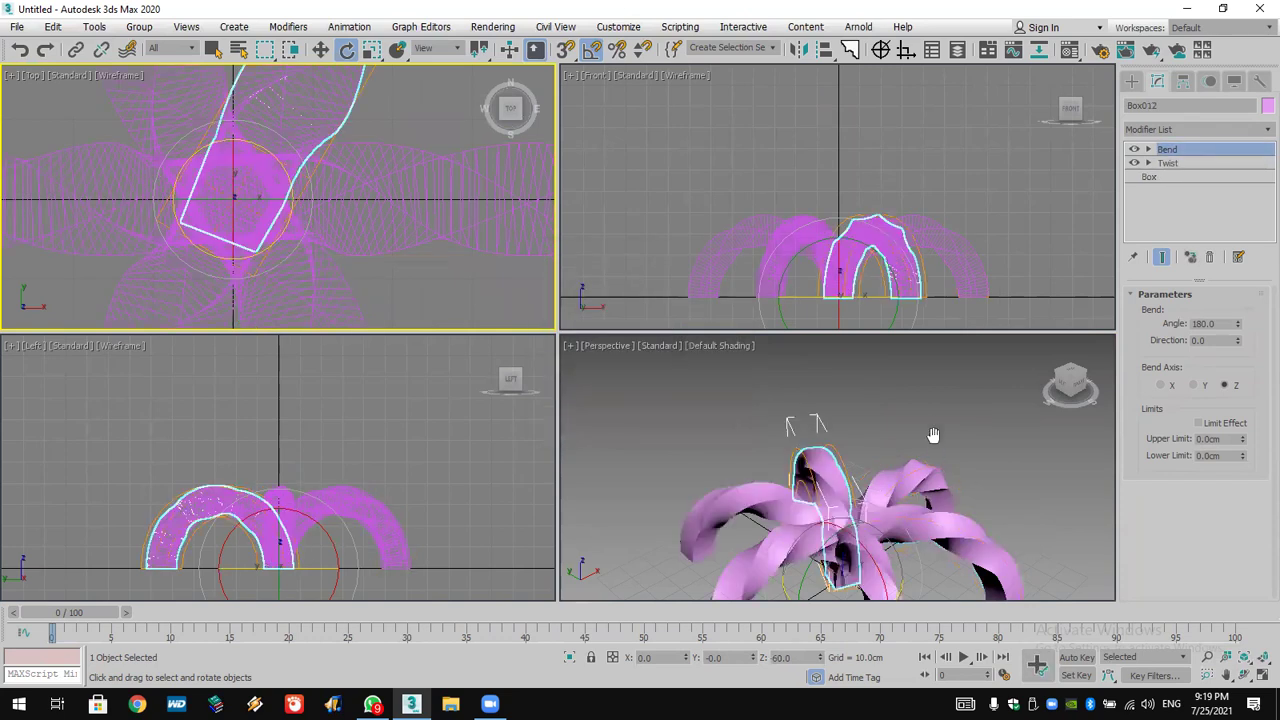
- Select all twelve arched boxes and apply one shared Bend modifier to the whole selection
{"action": "scroll", "coordinate": [932, 435], "scroll_direction": "down", "scroll_amount": 3}
{"action": "left_click", "coordinate": [1244, 674]}
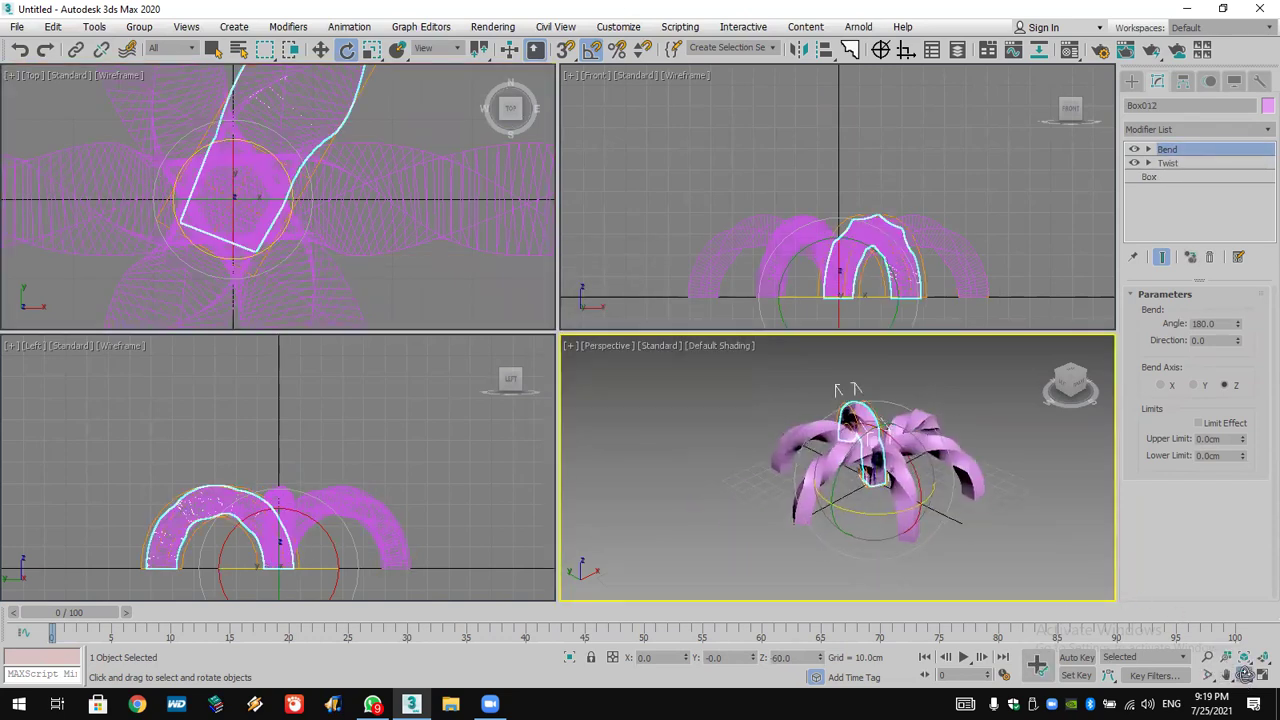
{"action": "mouse_move", "coordinate": [931, 490]}
{"action": "left_mouse_down"}
{"action": "mouse_move", "coordinate": [828, 447]}
{"action": "mouse_move", "coordinate": [840, 217]}
{"action": "mouse_move", "coordinate": [931, 507]}
{"action": "left_mouse_up"}
{"action": "left_click_drag", "start_coordinate": [958, 172], "coordinate": [929, 206]}
{"action": "key", "text": "e"}
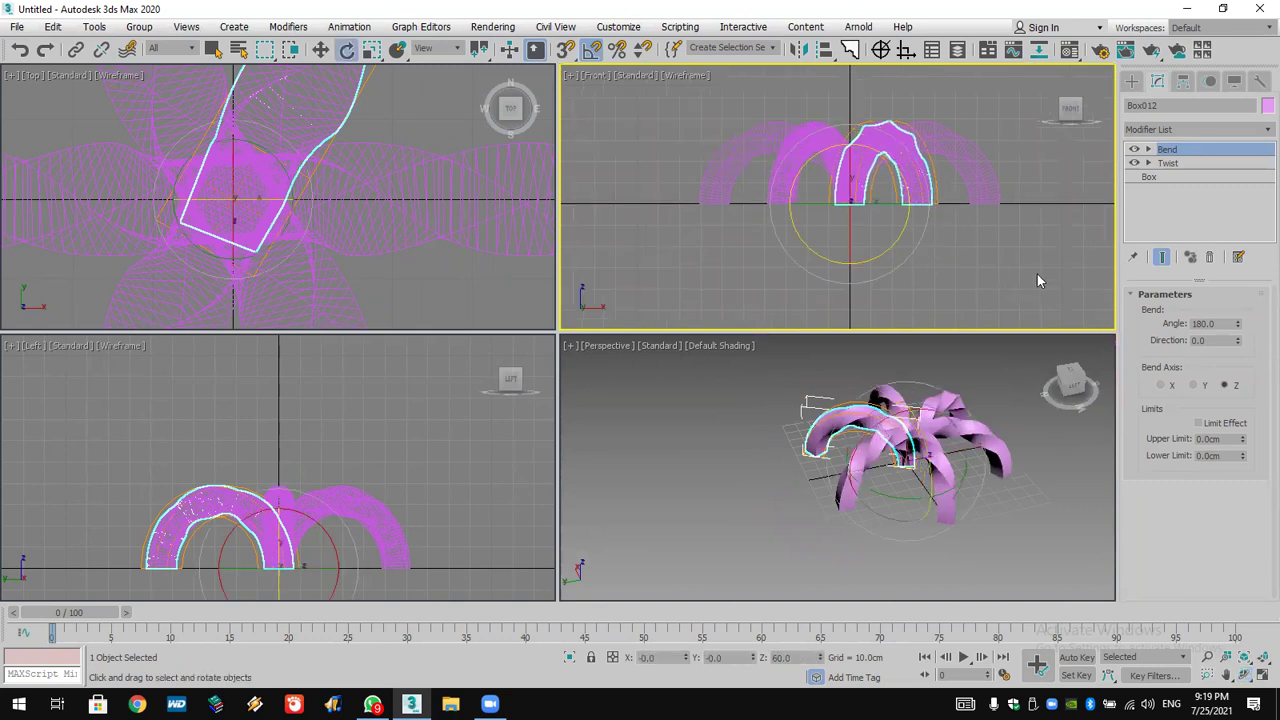
{"action": "left_click", "coordinate": [1031, 254]}
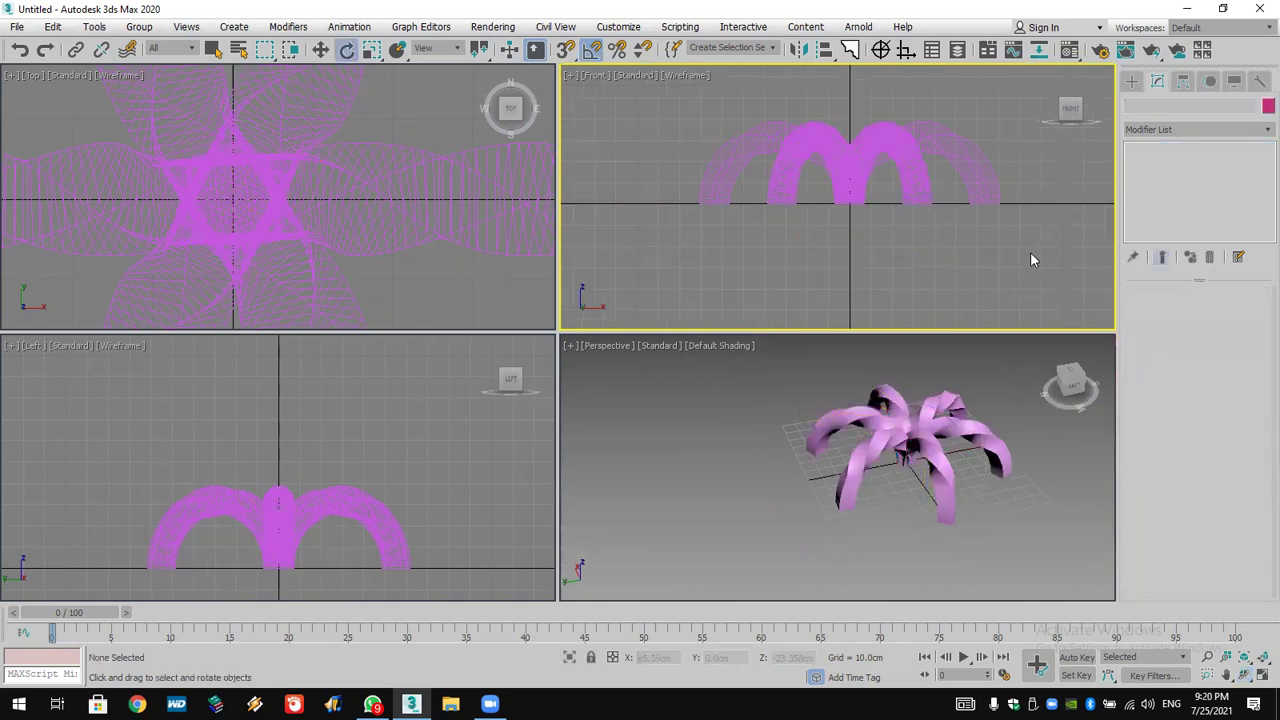
{"action": "left_click_drag", "start_coordinate": [660, 113], "coordinate": [662, 112]}
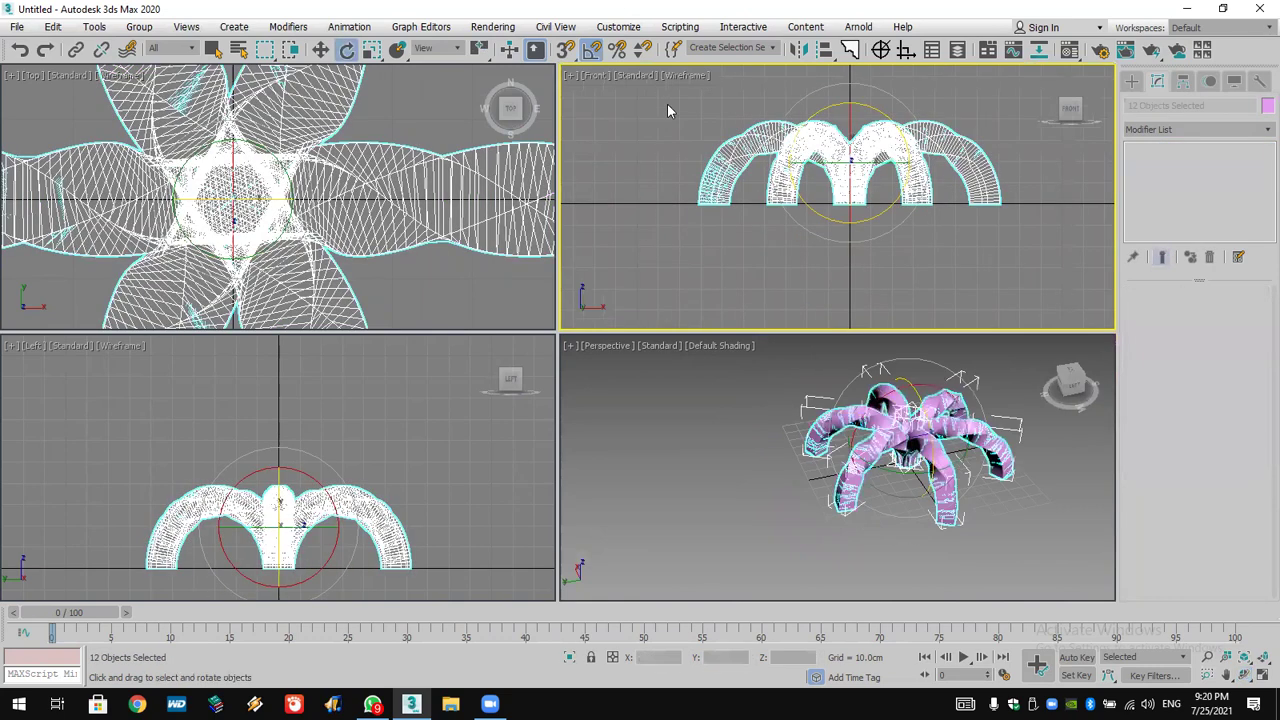
{"action": "left_click", "coordinate": [1172, 129]}
{"action": "key", "text": "b"}
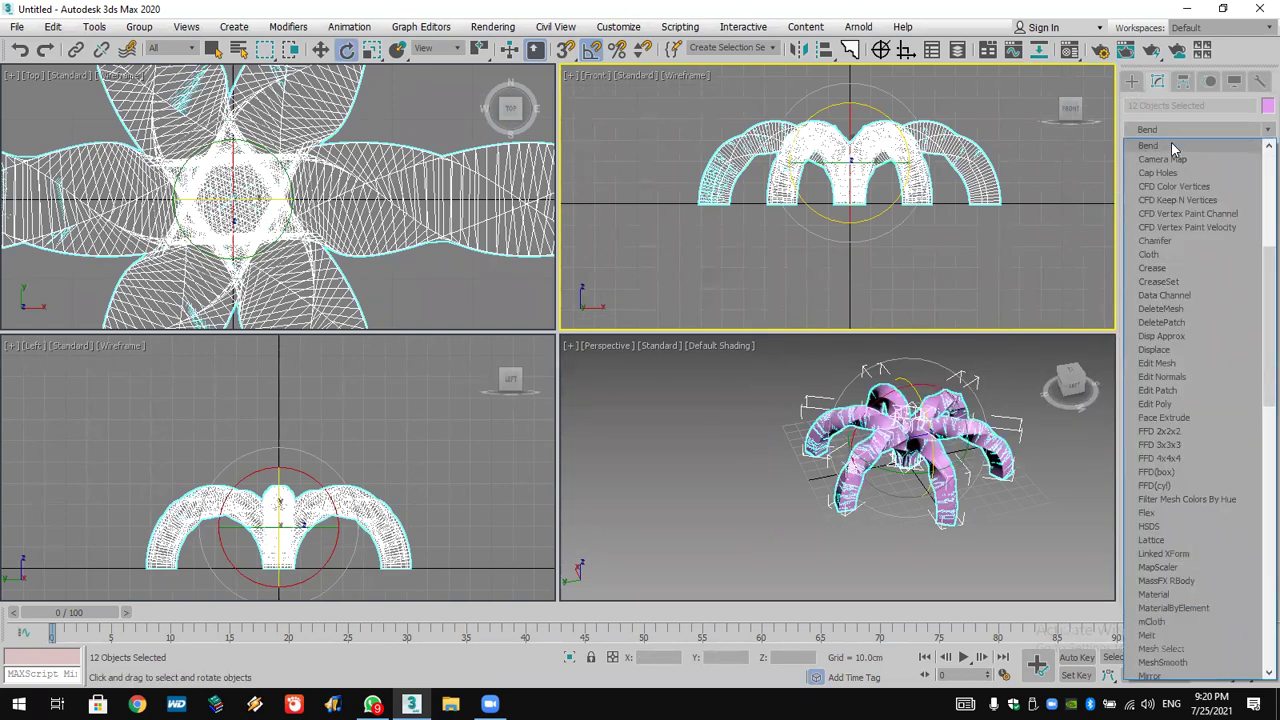
{"action": "left_click", "coordinate": [1171, 145]}
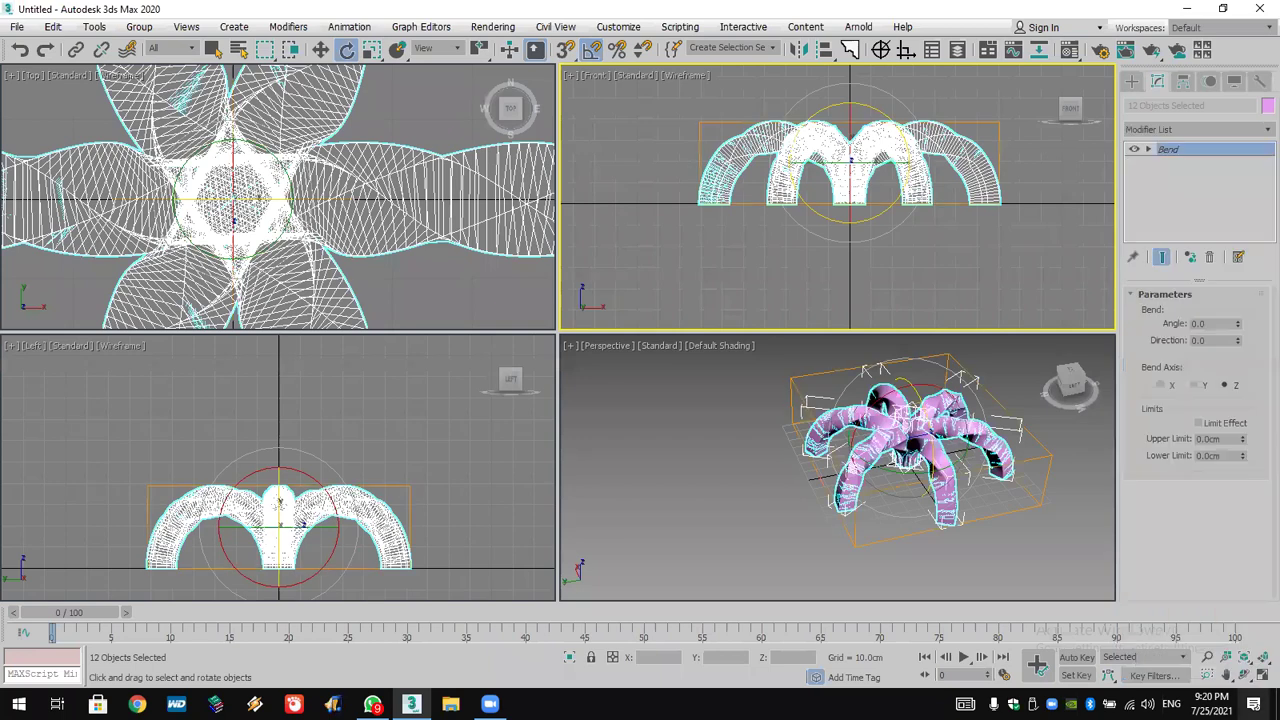
- Try negative bend angles on the whole group, ending at -43 degrees
{"action": "left_click", "coordinate": [1262, 657]}
{"action": "left_click_drag", "start_coordinate": [1237, 327], "coordinate": [8, 433]}
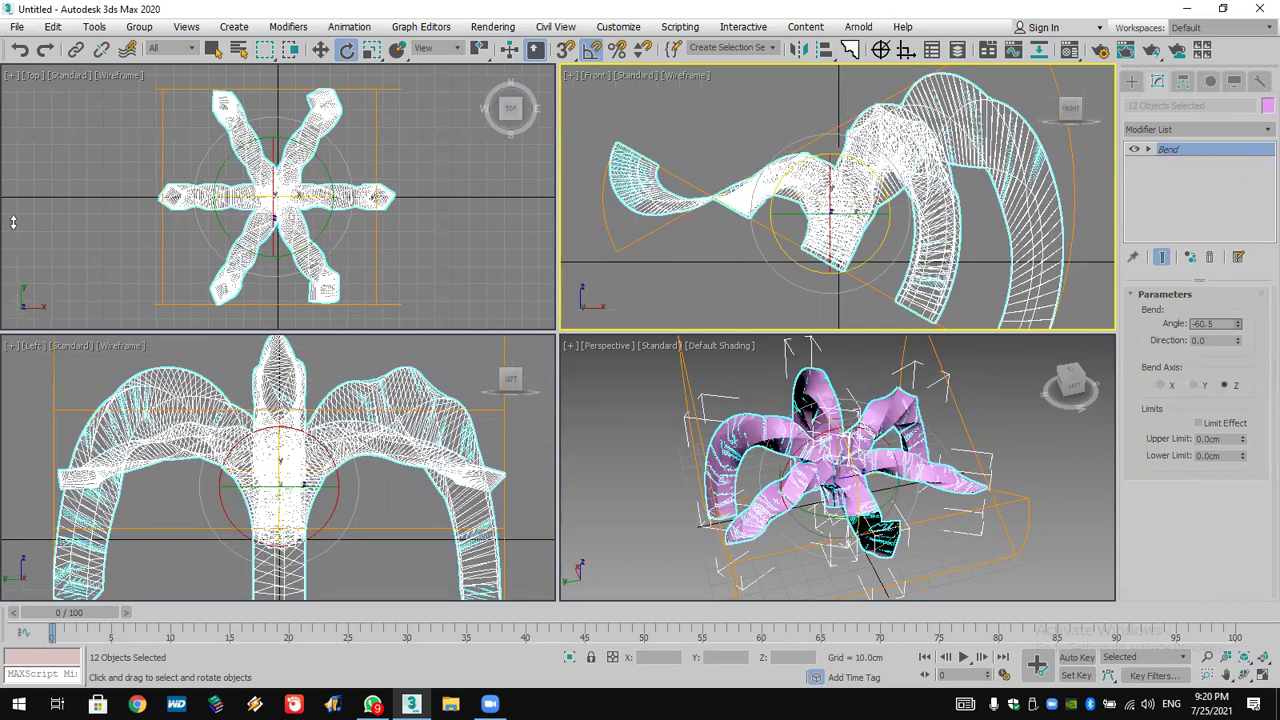
{"action": "left_click_drag", "start_coordinate": [16, 374], "coordinate": [16, 393]}
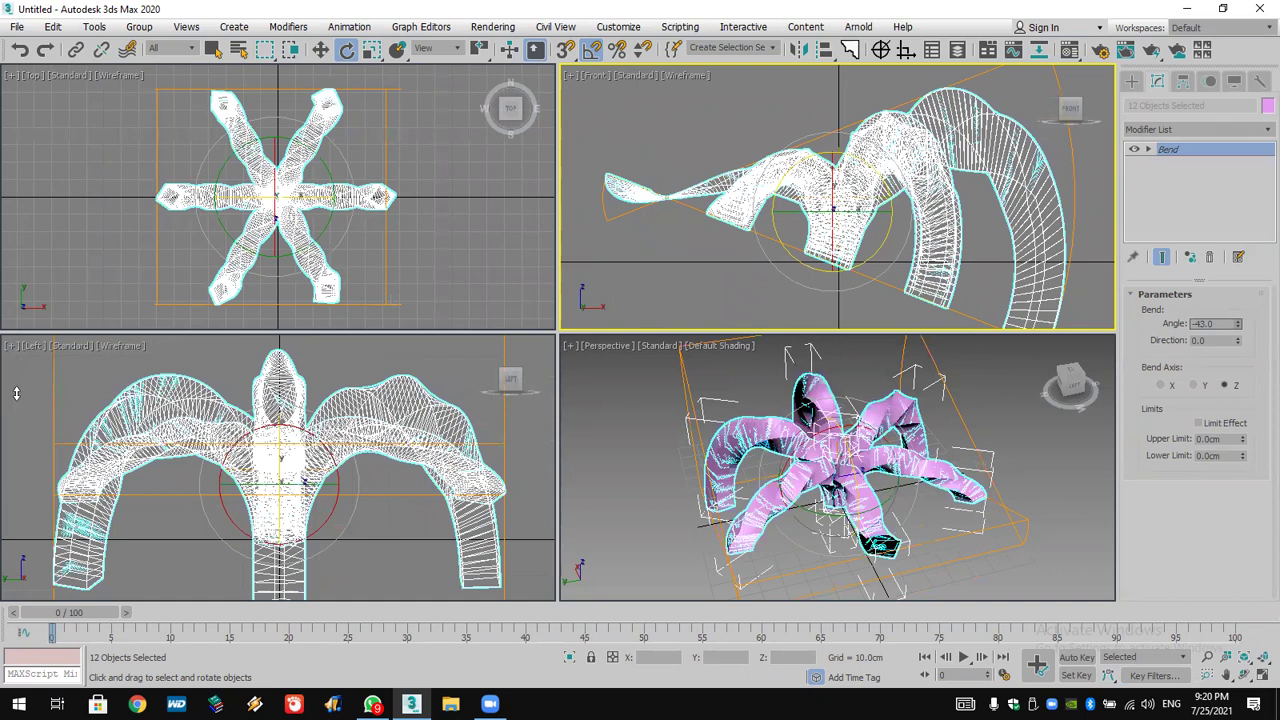
- Undo the group bend, the rotated copies and the single box's Bend modifier
{"action": "left_click", "coordinate": [17, 50]}
{"action": "left_click", "coordinate": [17, 50]}
{"action": "left_click", "coordinate": [17, 50]}
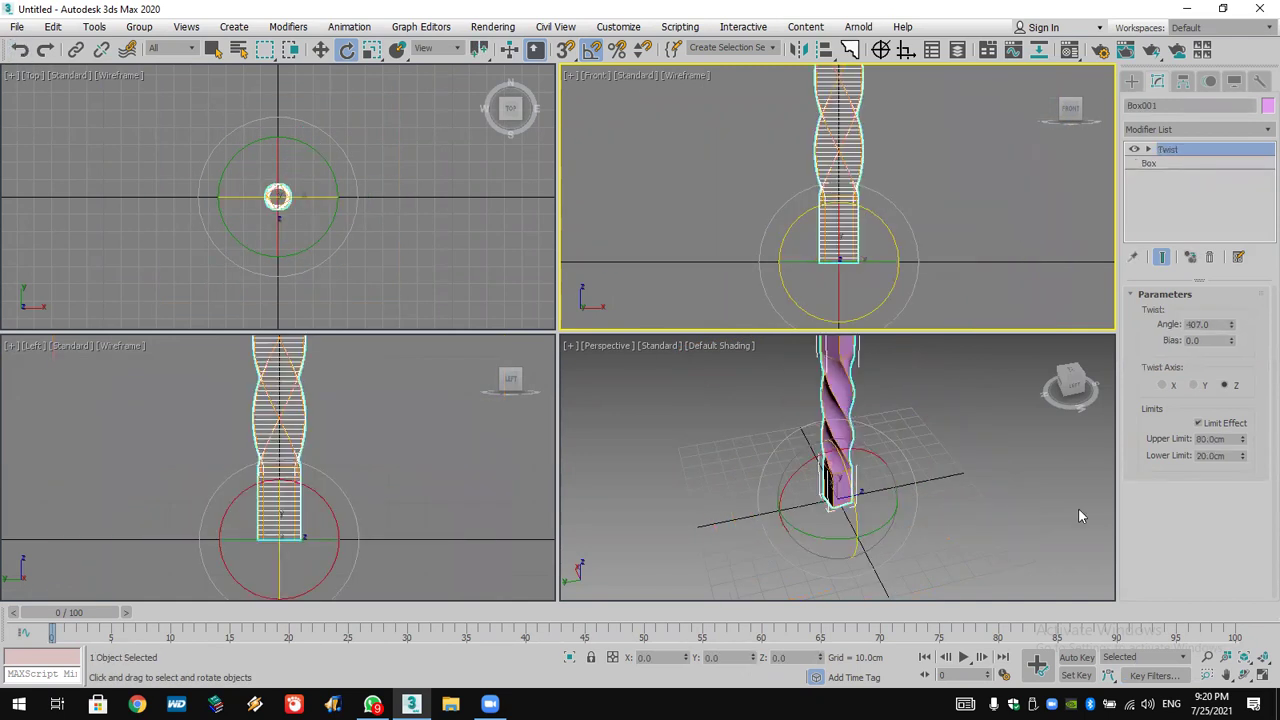
- Remove the Twist modifier from the box and set the box height to 10 cm
{"action": "middle_click_drag", "start_coordinate": [962, 415], "coordinate": [969, 453]}
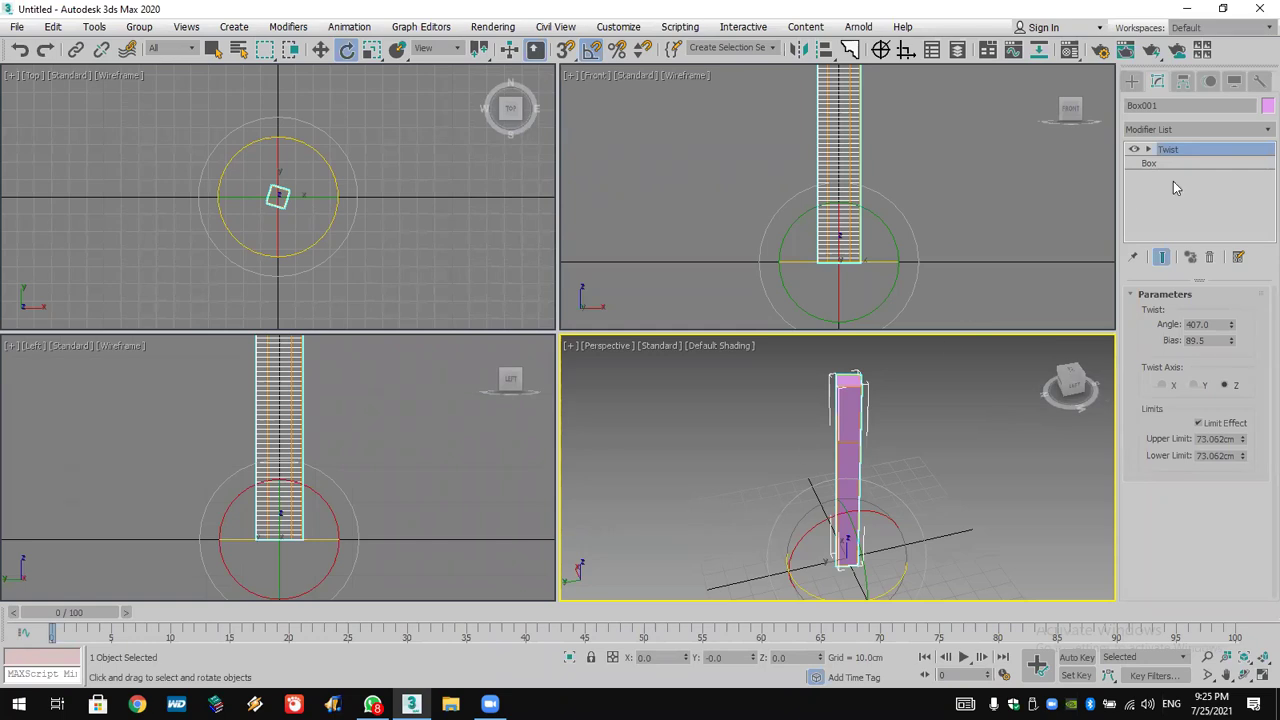
{"action": "left_click", "coordinate": [1211, 257]}
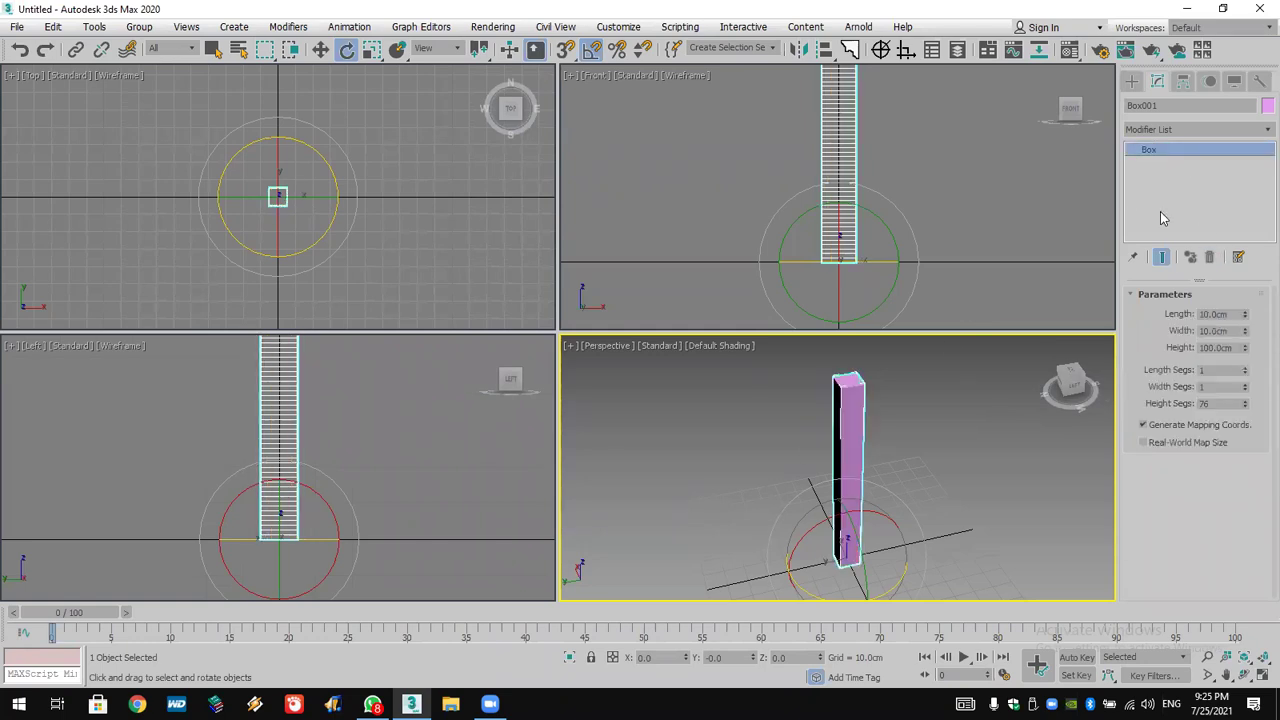
{"action": "double_click", "coordinate": [1216, 348]}
{"action": "type", "text": "10"}
{"action": "key", "text": "Return"}
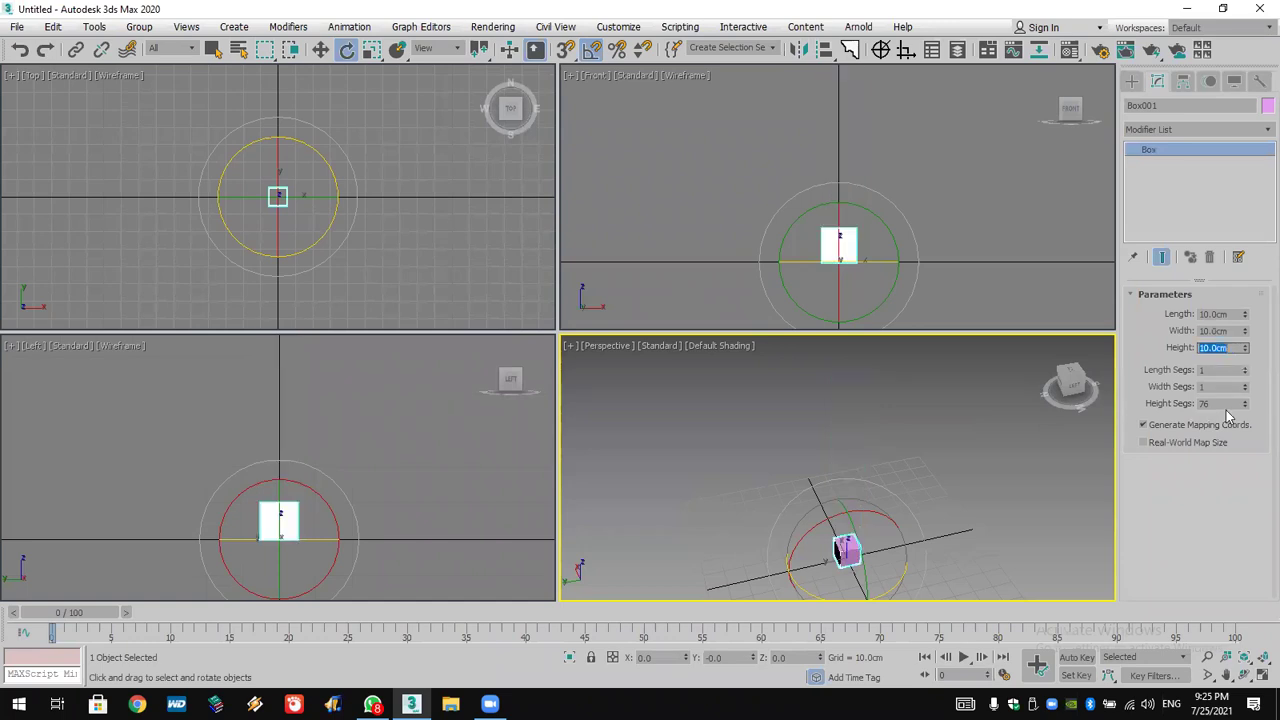
- Apply a Taper modifier to the cube and set its amount to -0.94
{"action": "left_click", "coordinate": [1262, 659]}
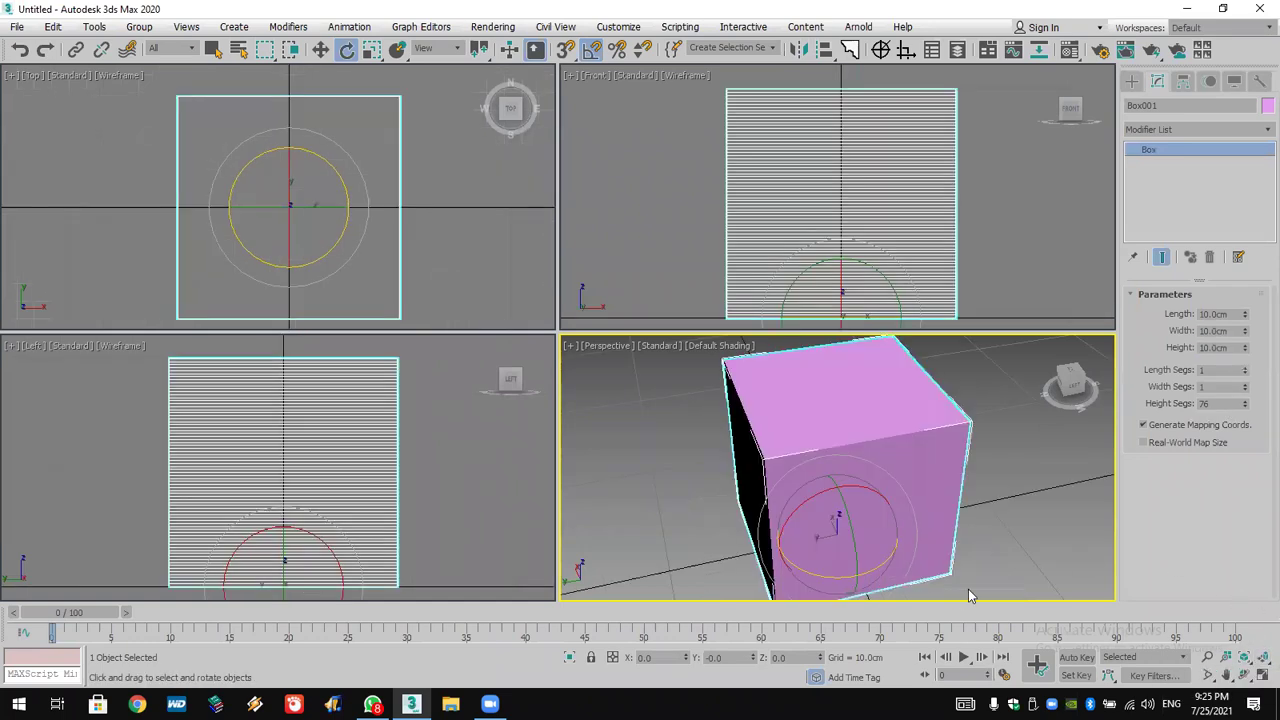
{"action": "left_click", "coordinate": [1247, 680]}
{"action": "left_click_drag", "start_coordinate": [868, 493], "coordinate": [785, 459]}
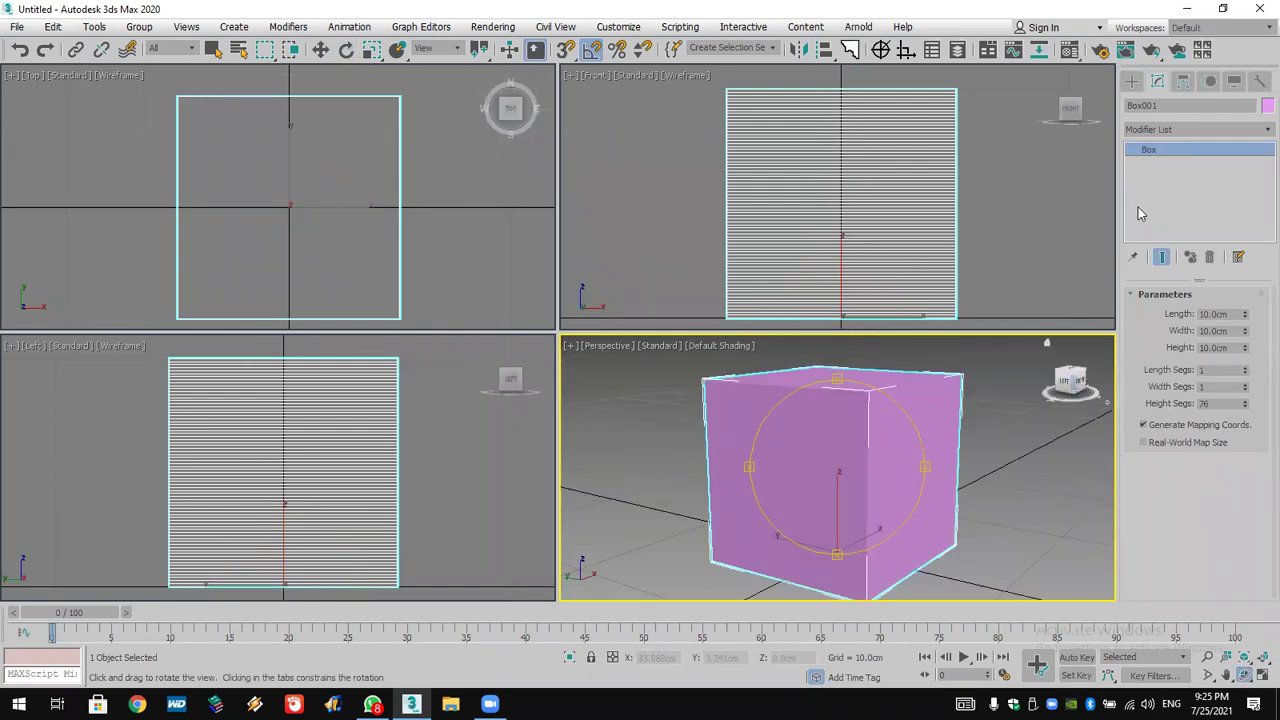
{"action": "left_click", "coordinate": [1179, 131]}
{"action": "key", "text": "t"}
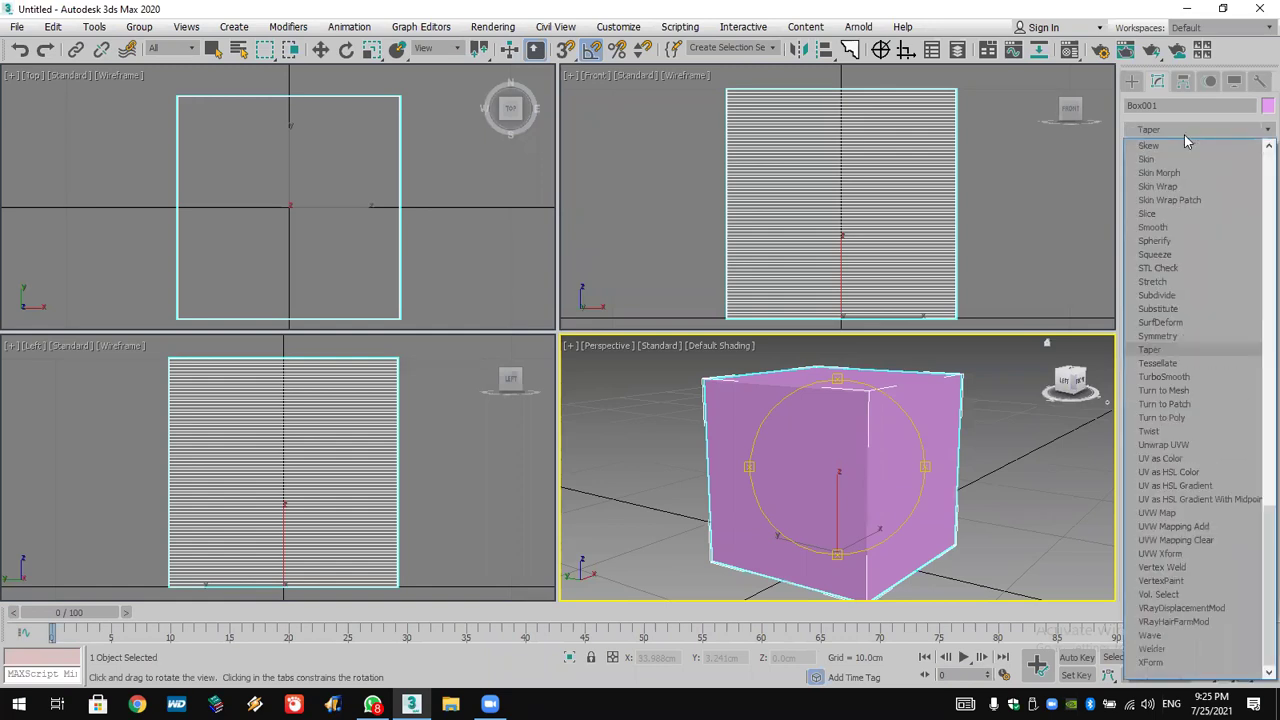
{"action": "left_click", "coordinate": [1171, 349]}
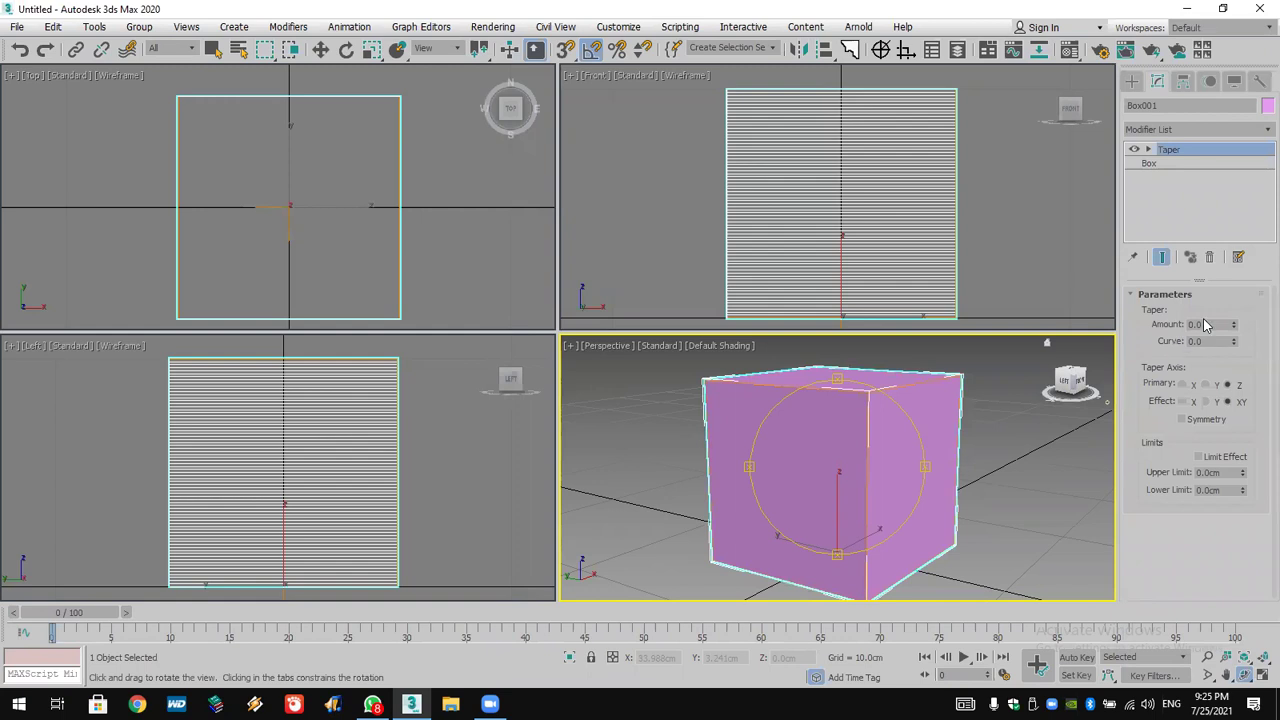
{"action": "left_click", "coordinate": [1207, 324]}
{"action": "left_click_drag", "start_coordinate": [1234, 332], "coordinate": [1215, 405]}
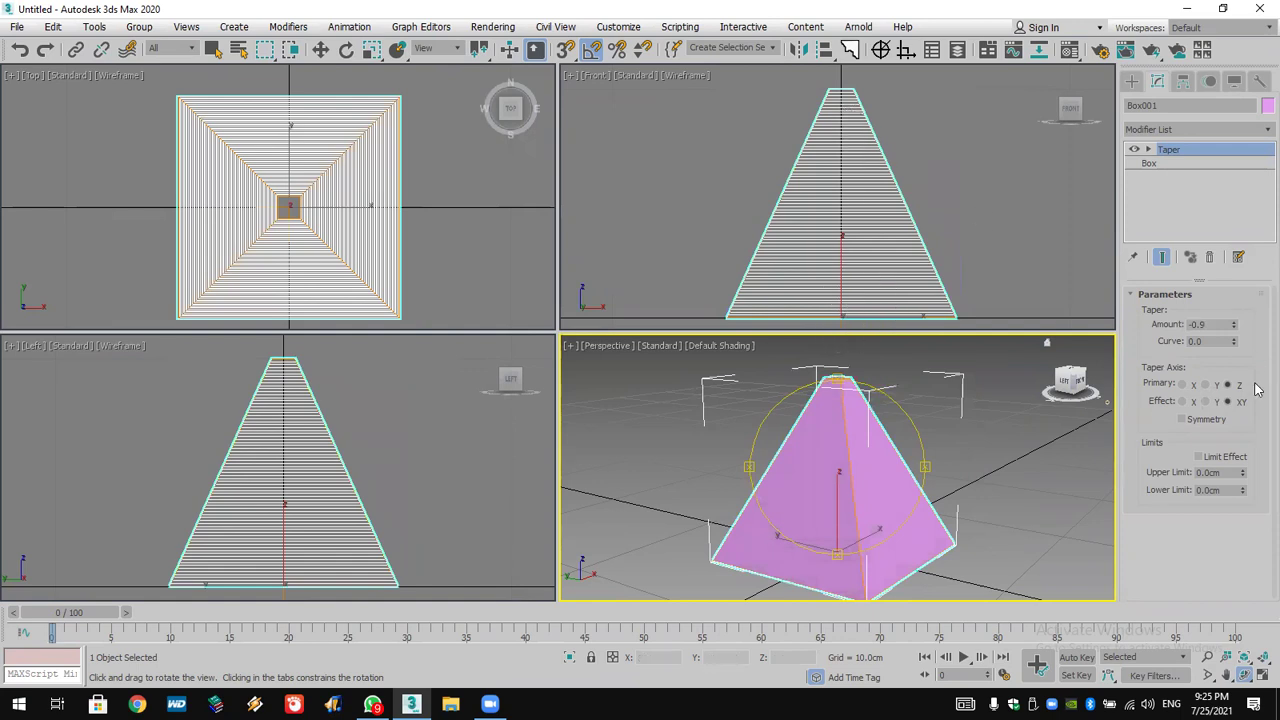
{"action": "left_click_drag", "start_coordinate": [1233, 330], "coordinate": [1233, 336]}
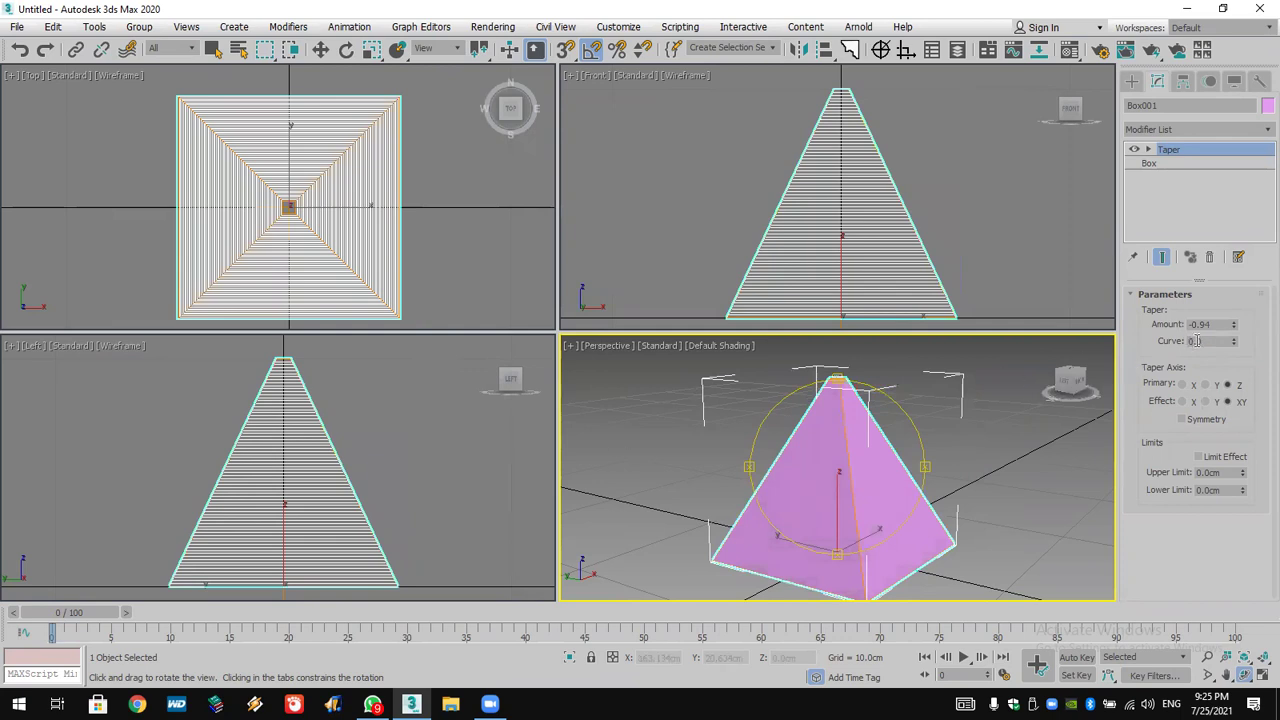
- Try different taper curve values on the cube, ending at 10
{"action": "double_click", "coordinate": [1195, 341]}
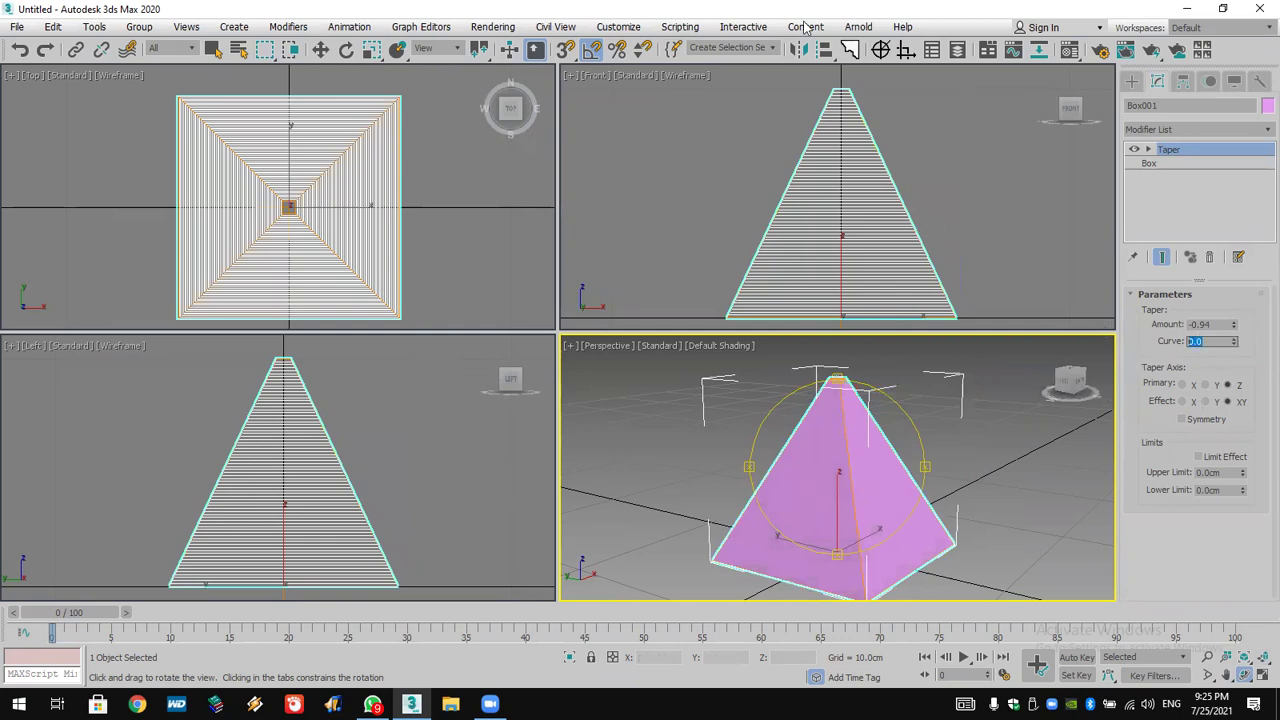
{"action": "key", "text": "Return"}
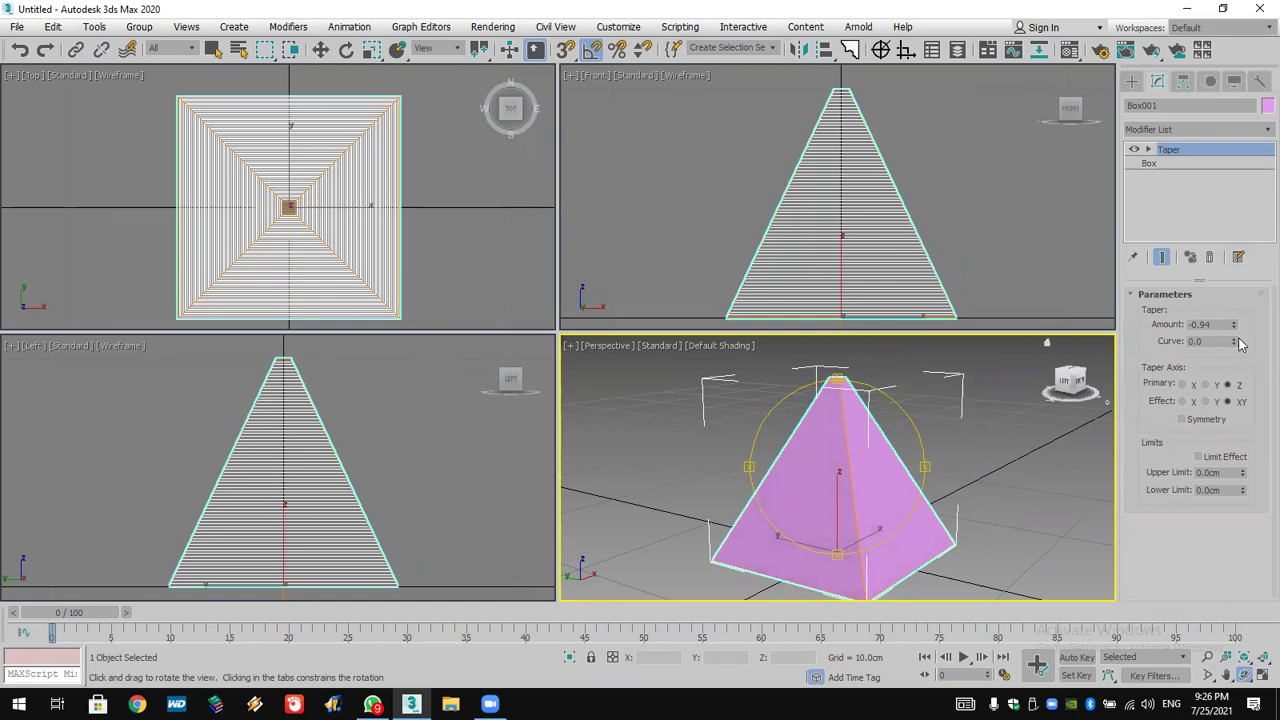
{"action": "left_click_drag", "start_coordinate": [1236, 343], "coordinate": [1207, 141]}
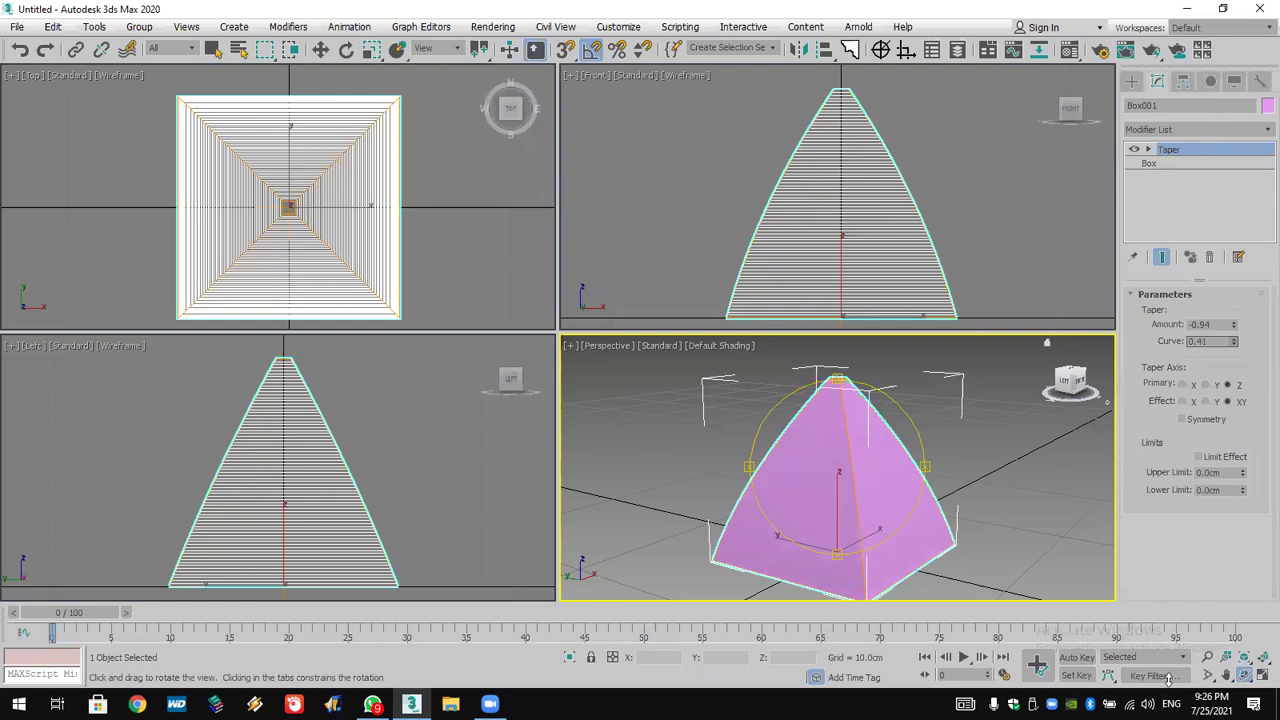
{"action": "left_click_drag", "start_coordinate": [1236, 341], "coordinate": [1224, 448]}
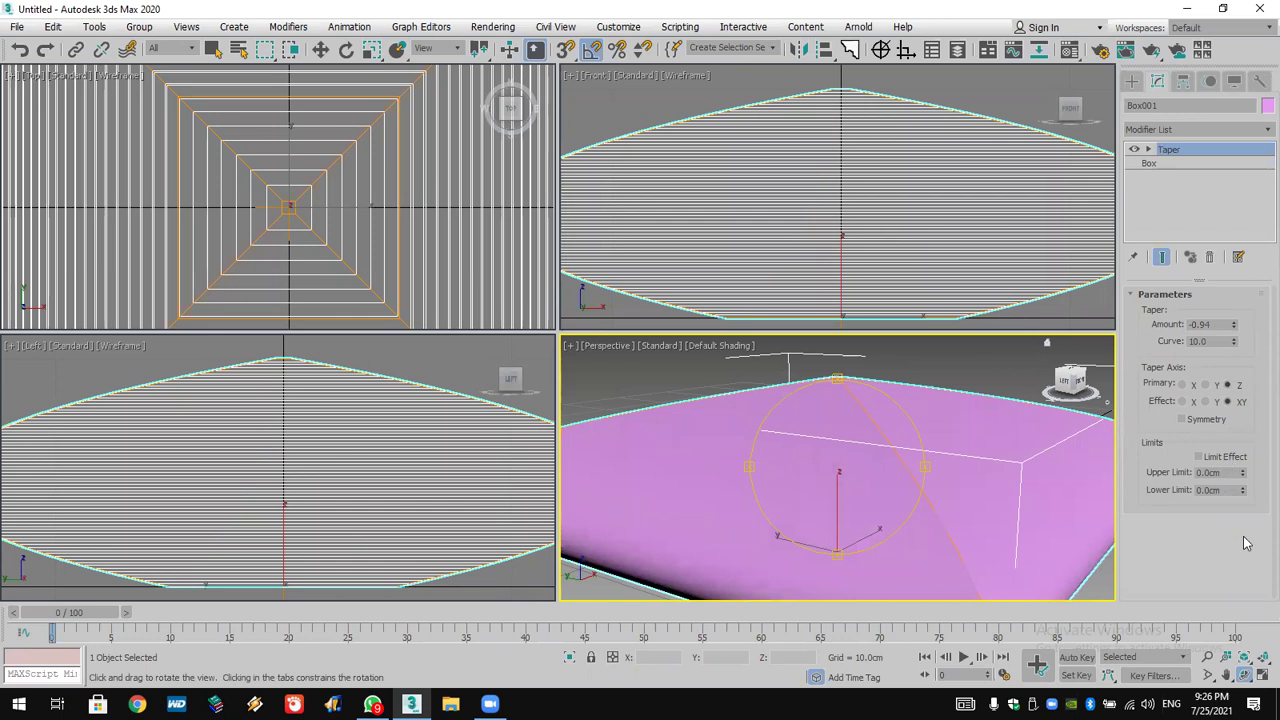
{"action": "left_click", "coordinate": [1260, 660]}
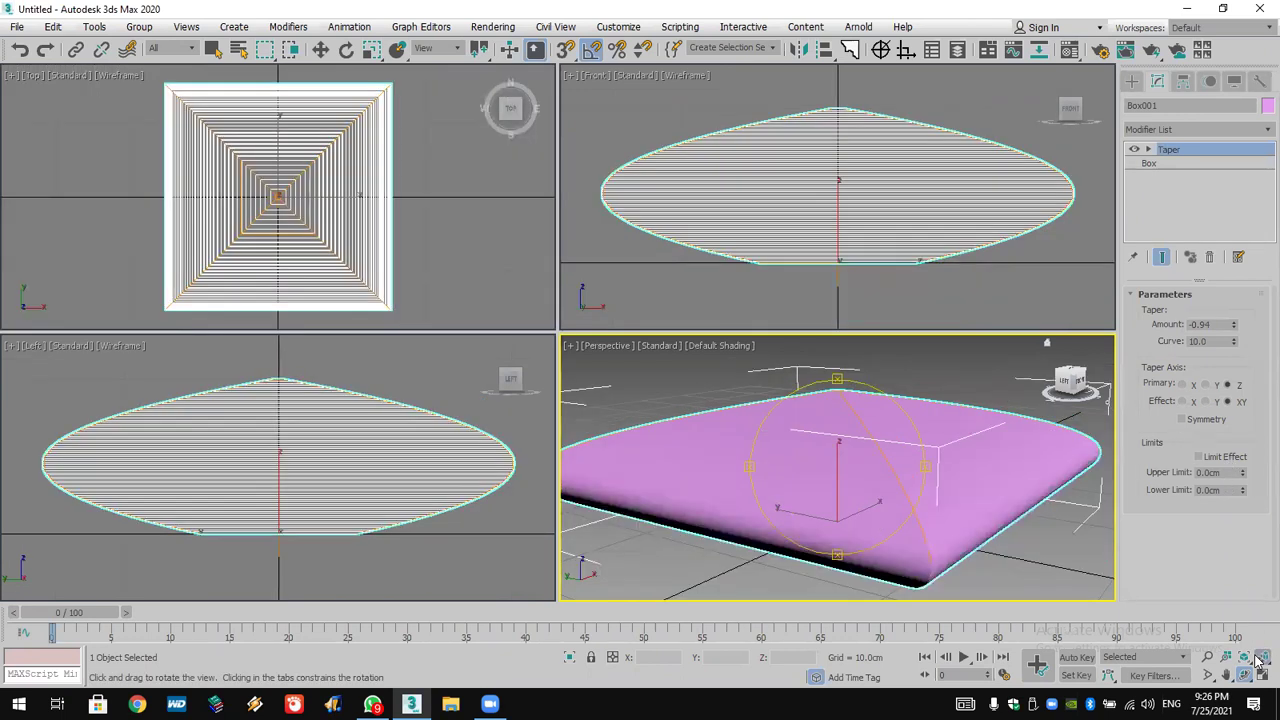
- Limit the taper effect with a lower limit of 2 cm and an upper limit of 8 cm
{"action": "double_click", "coordinate": [1221, 489]}
{"action": "type", "text": "2"}
{"action": "key", "text": "Return"}
{"action": "double_click", "coordinate": [1230, 474]}
{"action": "type", "text": "8"}
{"action": "key", "text": "Return"}
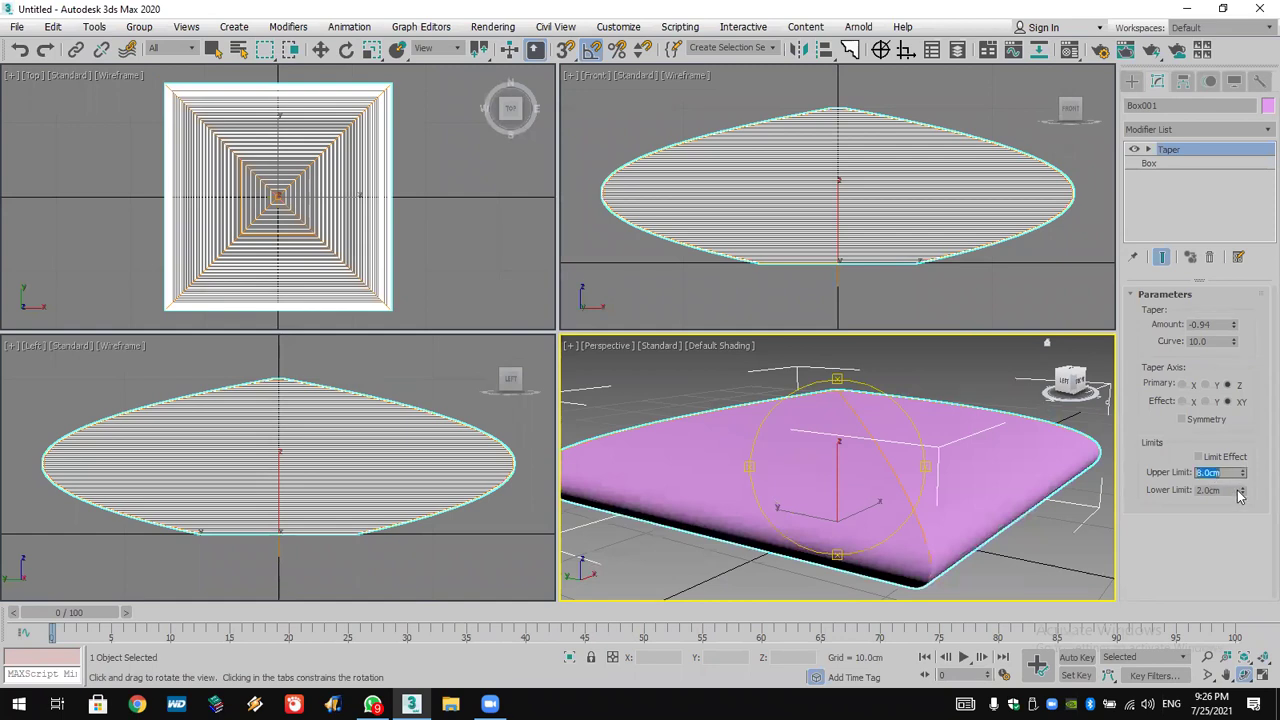
{"action": "left_click", "coordinate": [1199, 457]}
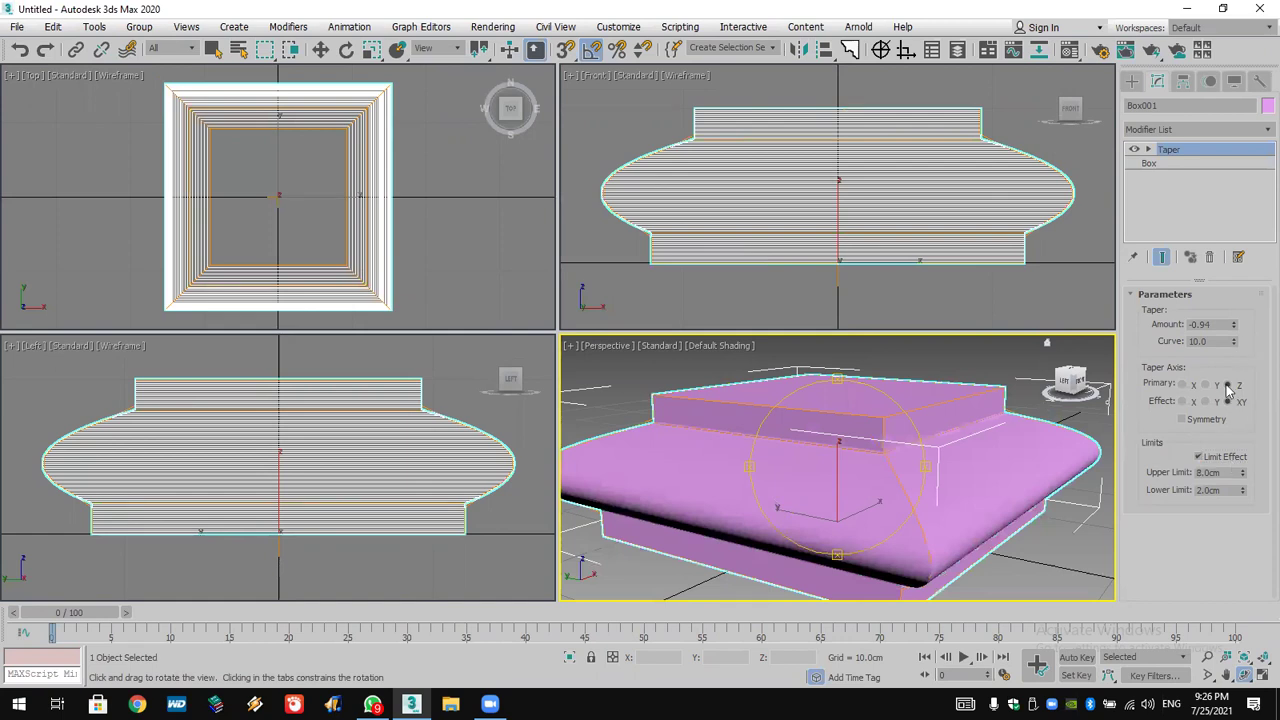
- Set the taper curve to 5.79, then deselect the box and inspect the shape in the Perspective view
{"action": "left_click_drag", "start_coordinate": [1234, 344], "coordinate": [1221, 489]}
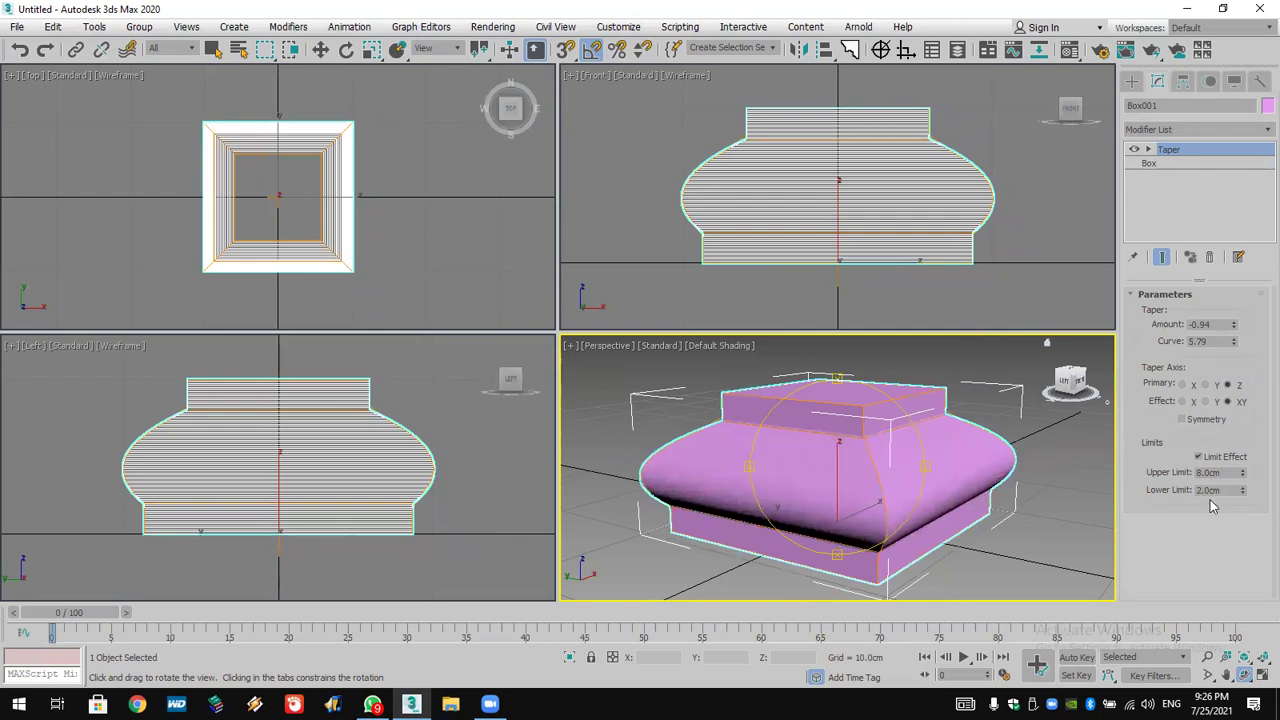
{"action": "key", "text": "e"}
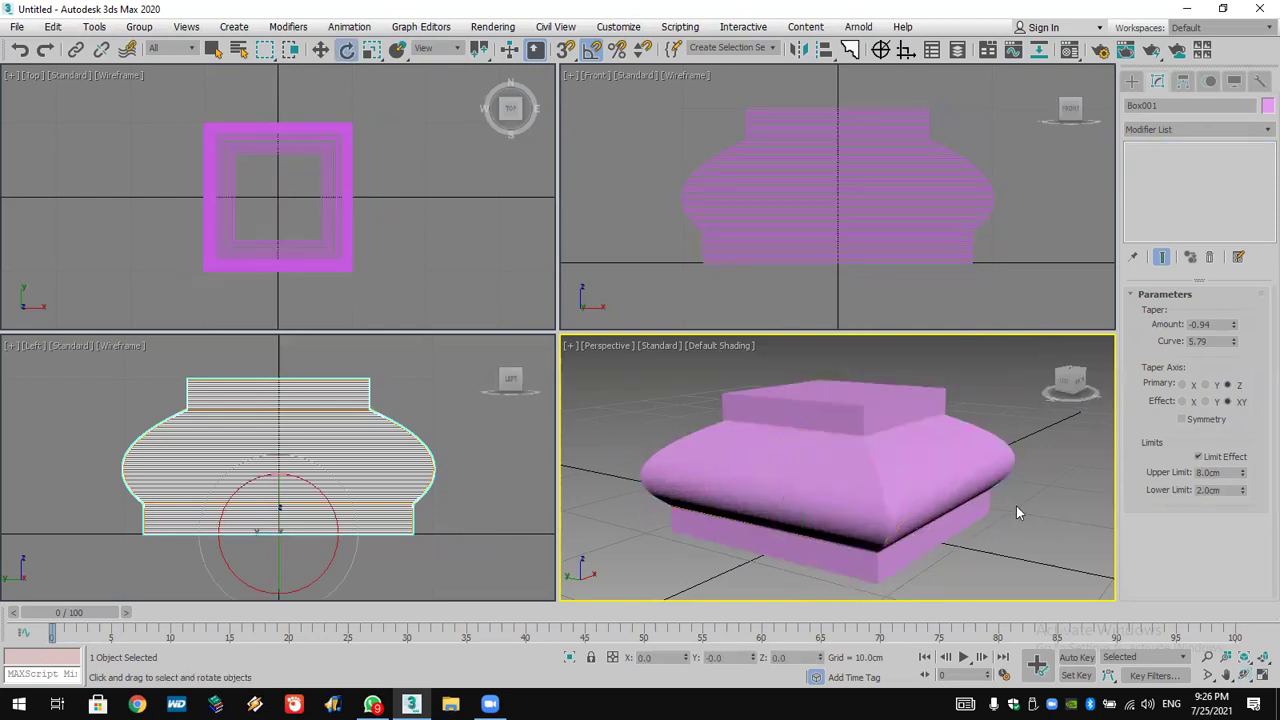
{"action": "left_click", "coordinate": [1016, 513]}
{"action": "left_click", "coordinate": [1241, 674]}
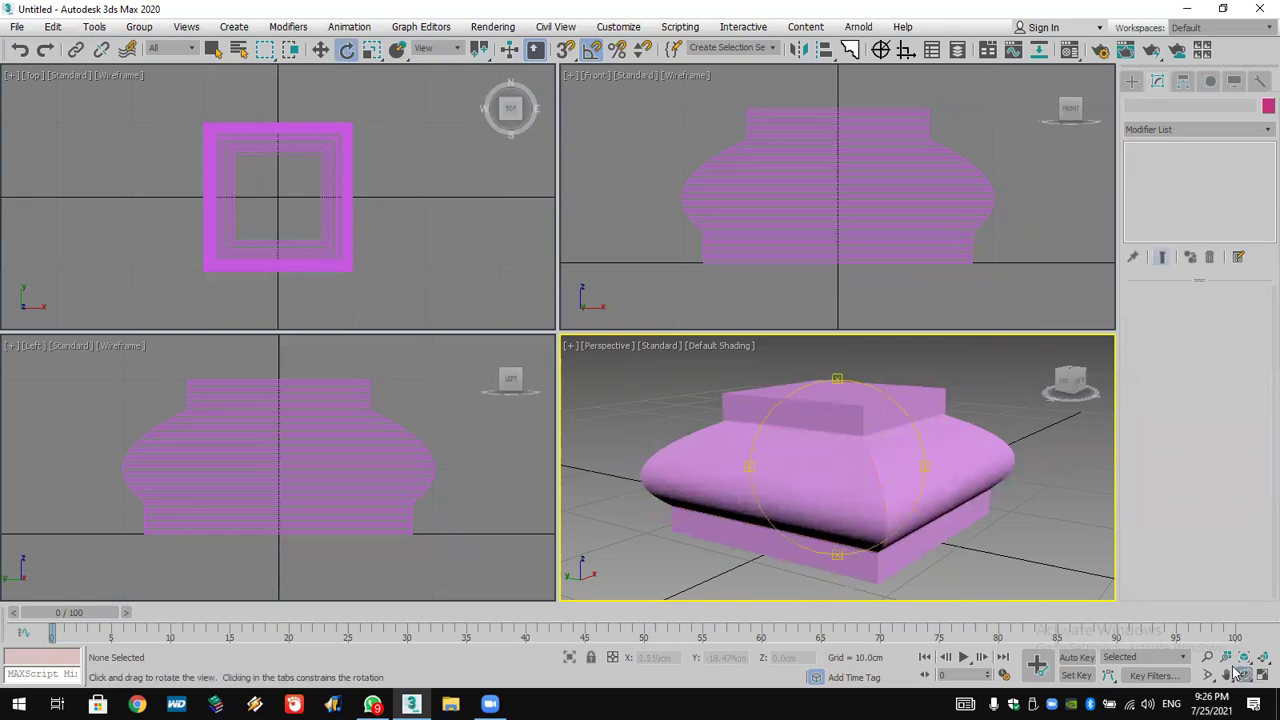
{"action": "mouse_move", "coordinate": [854, 491]}
{"action": "left_mouse_down"}
{"action": "mouse_move", "coordinate": [826, 471]}
{"action": "mouse_move", "coordinate": [871, 488]}
{"action": "mouse_move", "coordinate": [766, 466]}
{"action": "mouse_move", "coordinate": [794, 509]}
{"action": "mouse_move", "coordinate": [971, 512]}
{"action": "mouse_move", "coordinate": [966, 491]}
{"action": "mouse_move", "coordinate": [857, 487]}
{"action": "left_mouse_up"}
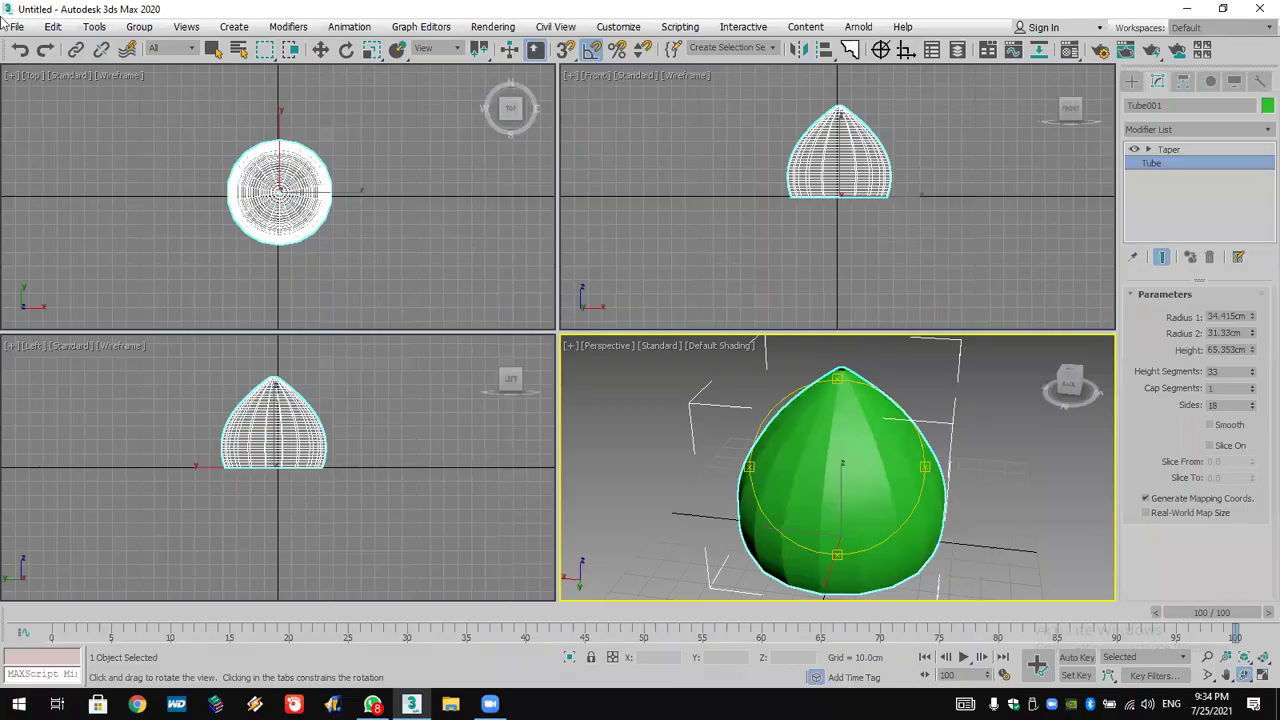
- Reset the scene to an empty default file
{"action": "left_click", "coordinate": [17, 27]}
{"action": "left_click", "coordinate": [139, 100]}
{"action": "left_click", "coordinate": [604, 385]}
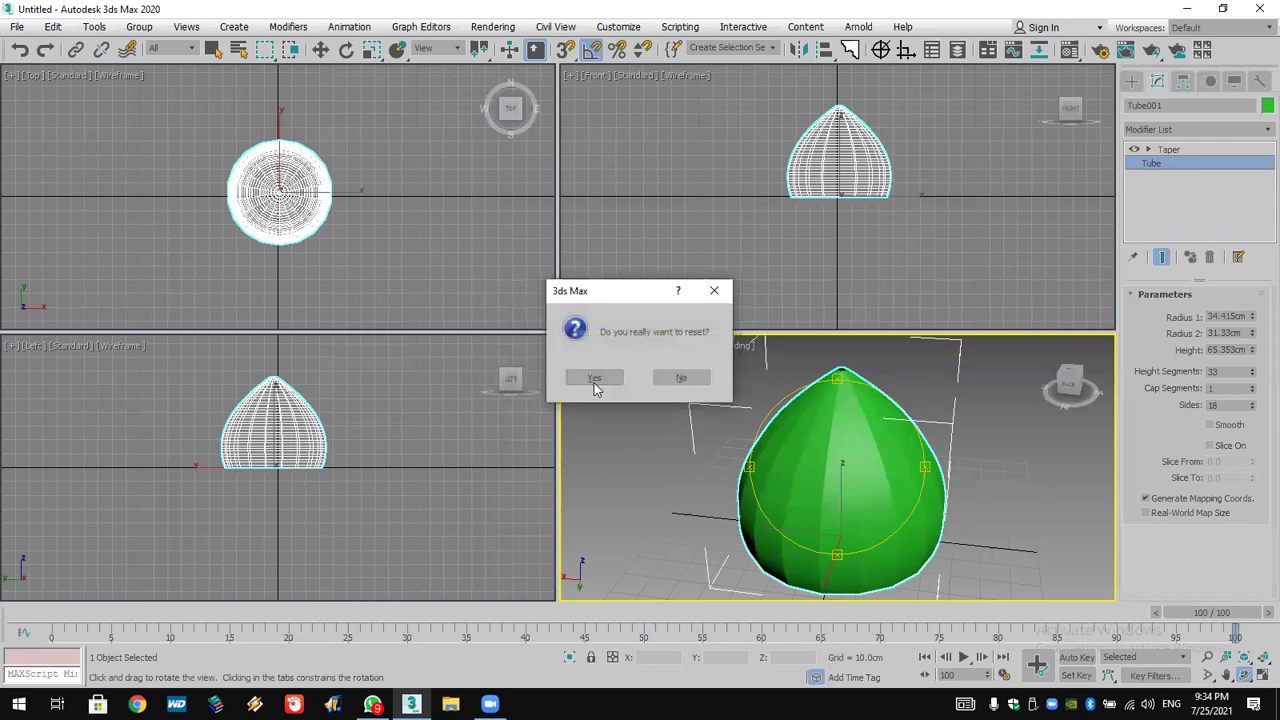
{"action": "left_click", "coordinate": [586, 377]}
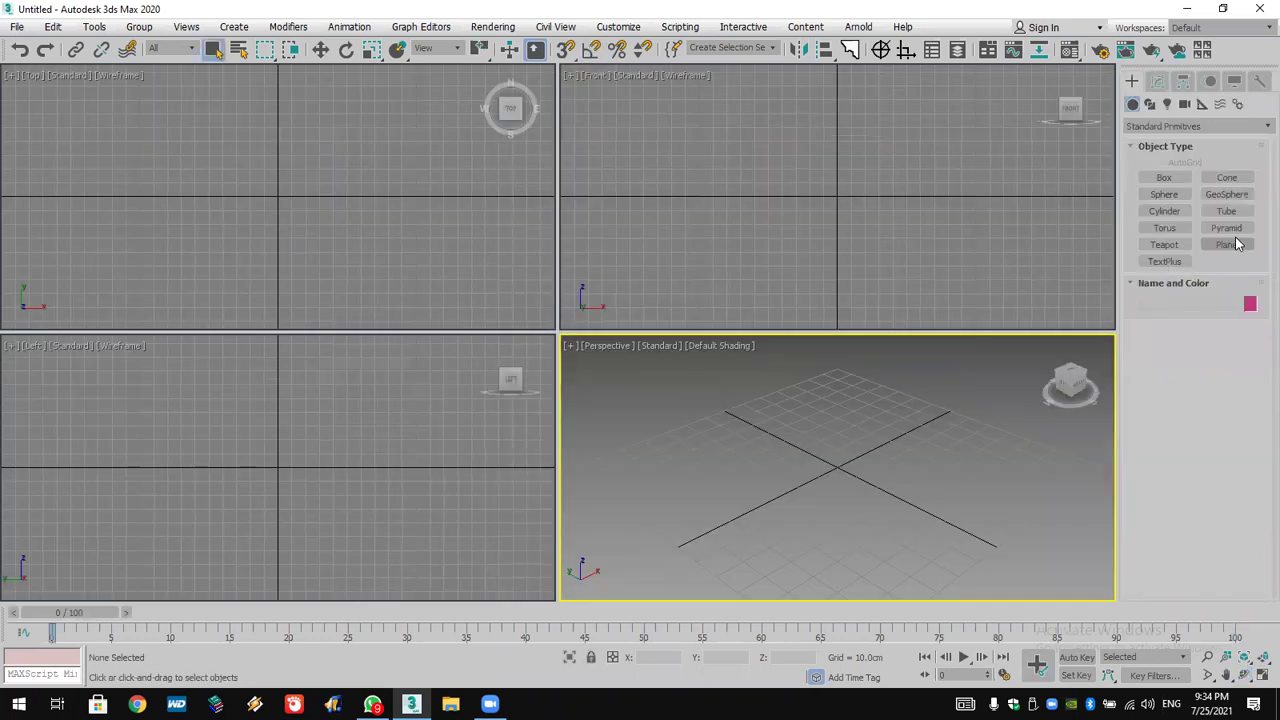
- Create a pointed cone at the origin in the Perspective view, about 10.5 cm in radius and 50.8 cm high, with 51 height segments
{"action": "left_click", "coordinate": [1227, 177]}
{"action": "left_click_drag", "start_coordinate": [838, 468], "coordinate": [864, 468]}
{"action": "left_click", "coordinate": [862, 345]}
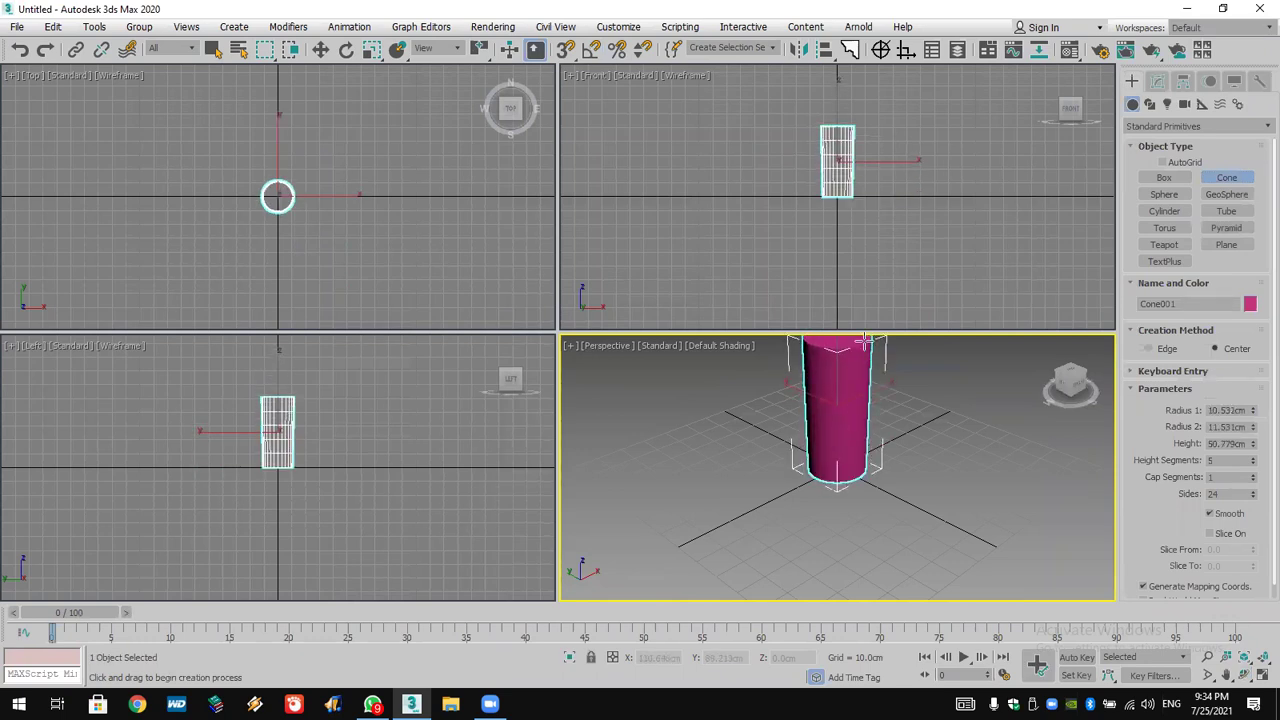
{"action": "left_click", "coordinate": [845, 432]}
{"action": "left_click_drag", "start_coordinate": [1250, 460], "coordinate": [1250, 400]}
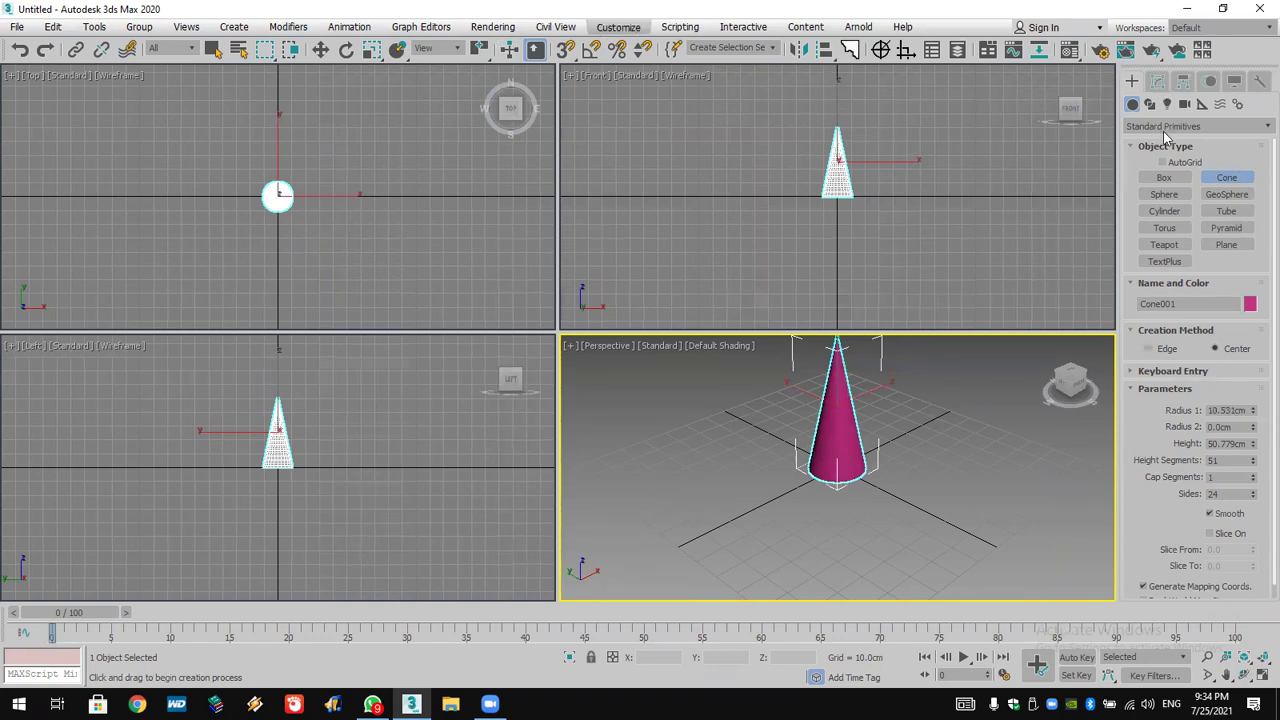
- Apply a Bend modifier to the cone with a bend angle of 57.5
{"action": "left_click", "coordinate": [1157, 81]}
{"action": "left_click", "coordinate": [1165, 131]}
{"action": "key", "text": "b"}
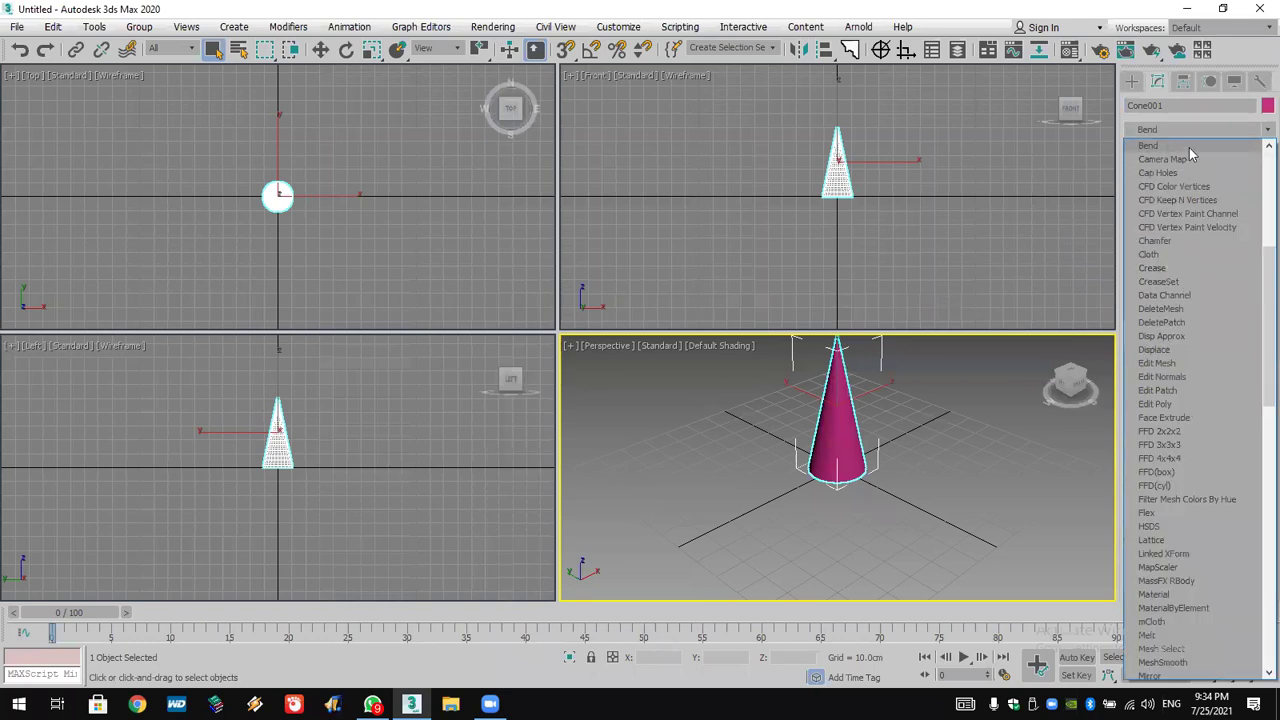
{"action": "key", "text": "Return"}
{"action": "left_click_drag", "start_coordinate": [1238, 326], "coordinate": [1229, 226]}
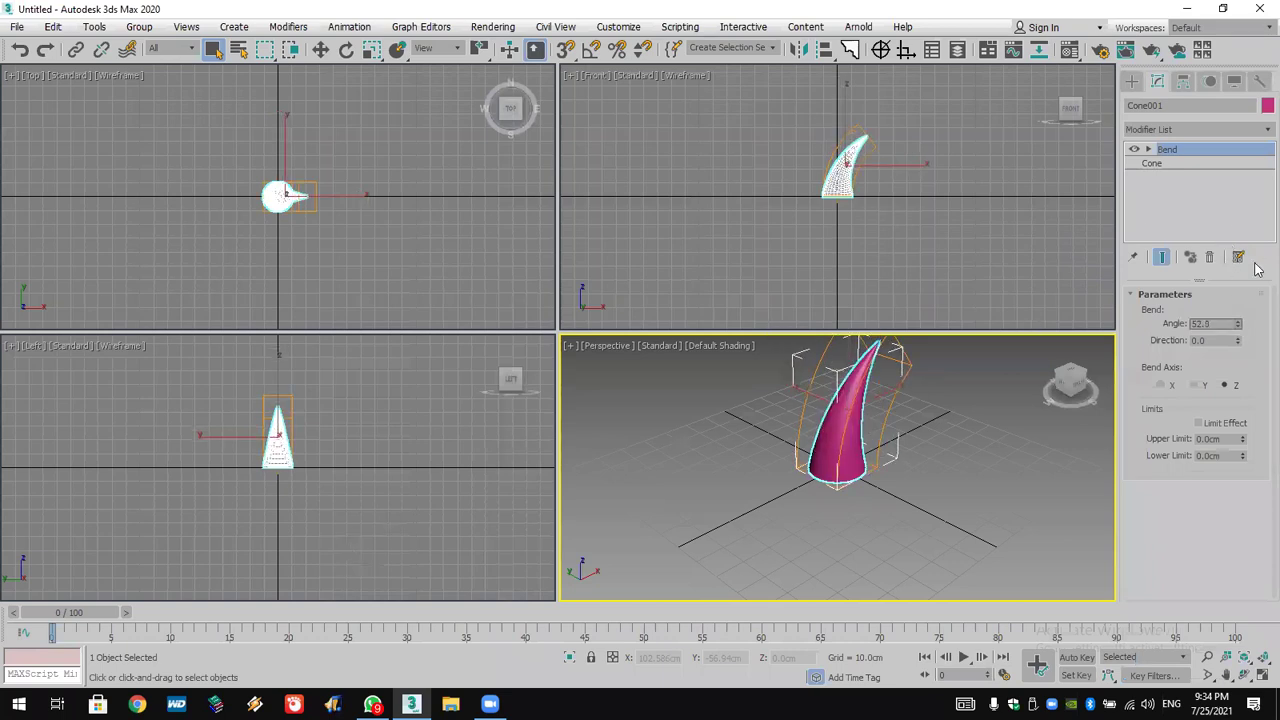
{"action": "left_click_drag", "start_coordinate": [1240, 330], "coordinate": [1239, 318]}
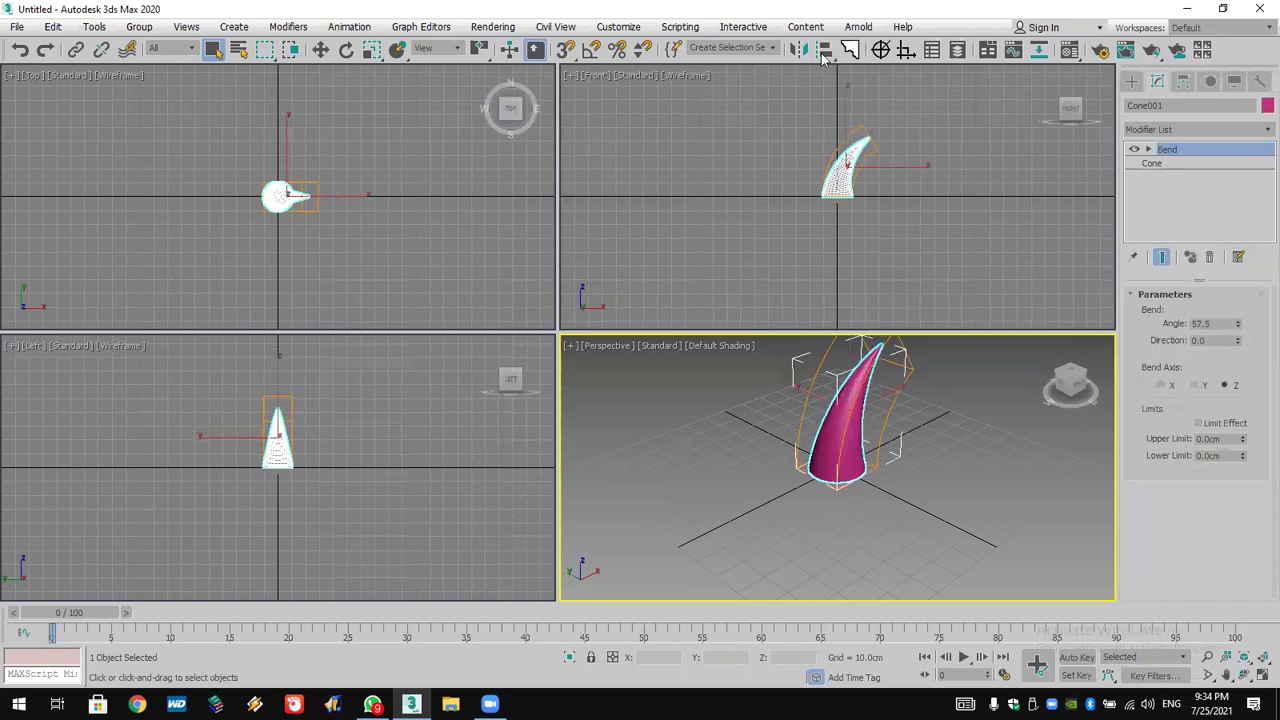
- Try mirroring the bent cone as a copy about the Y and Z axes from the Perspective view, and cancel
{"action": "left_click", "coordinate": [797, 52]}
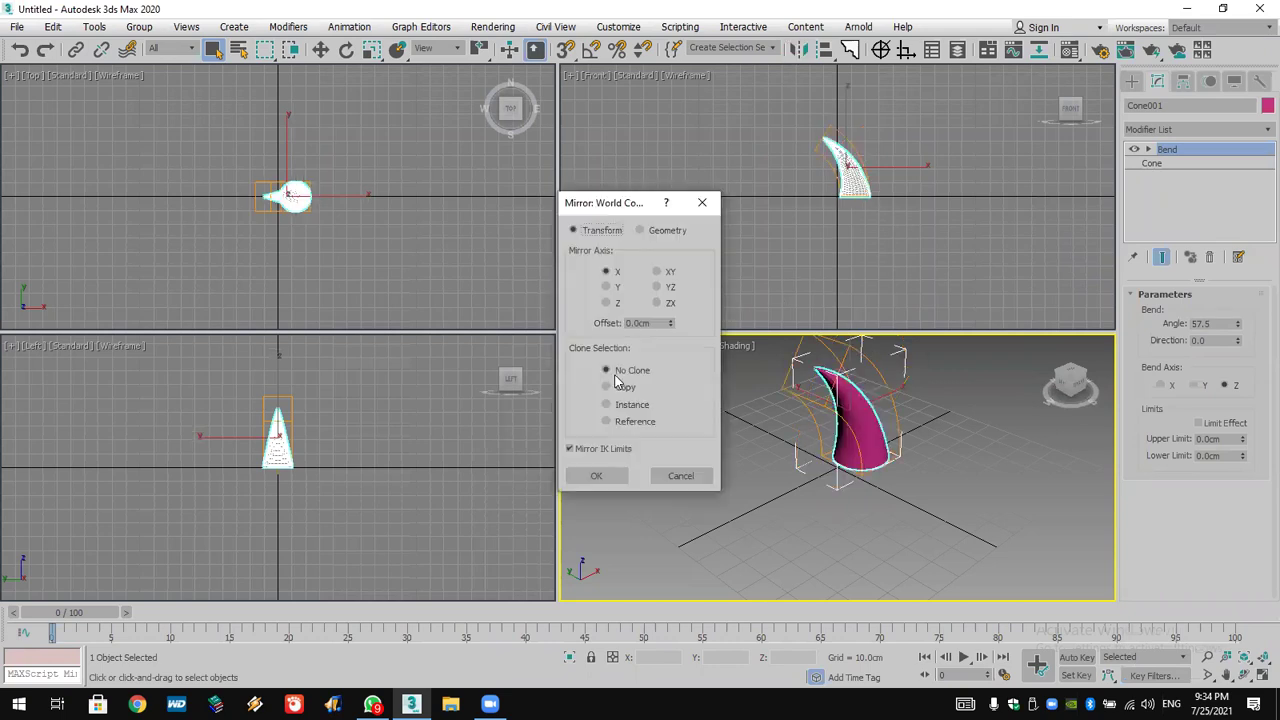
{"action": "left_click", "coordinate": [610, 388]}
{"action": "left_click", "coordinate": [609, 287]}
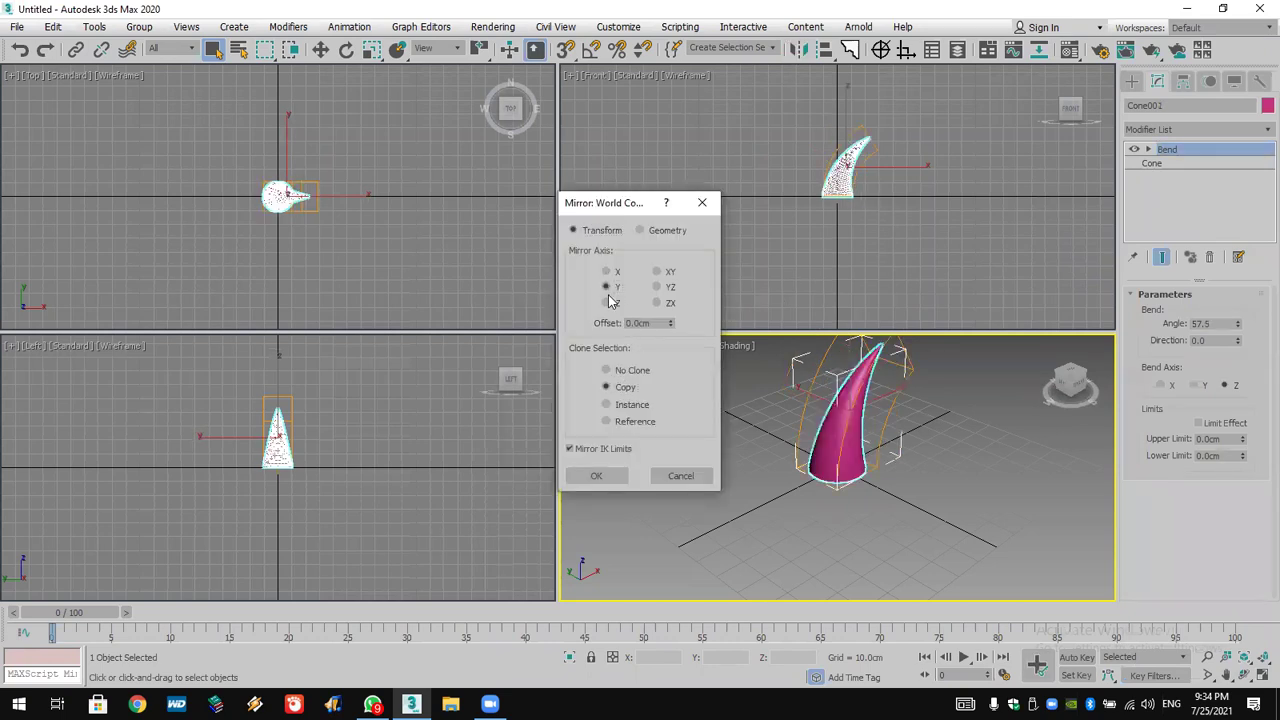
{"action": "left_click", "coordinate": [607, 303]}
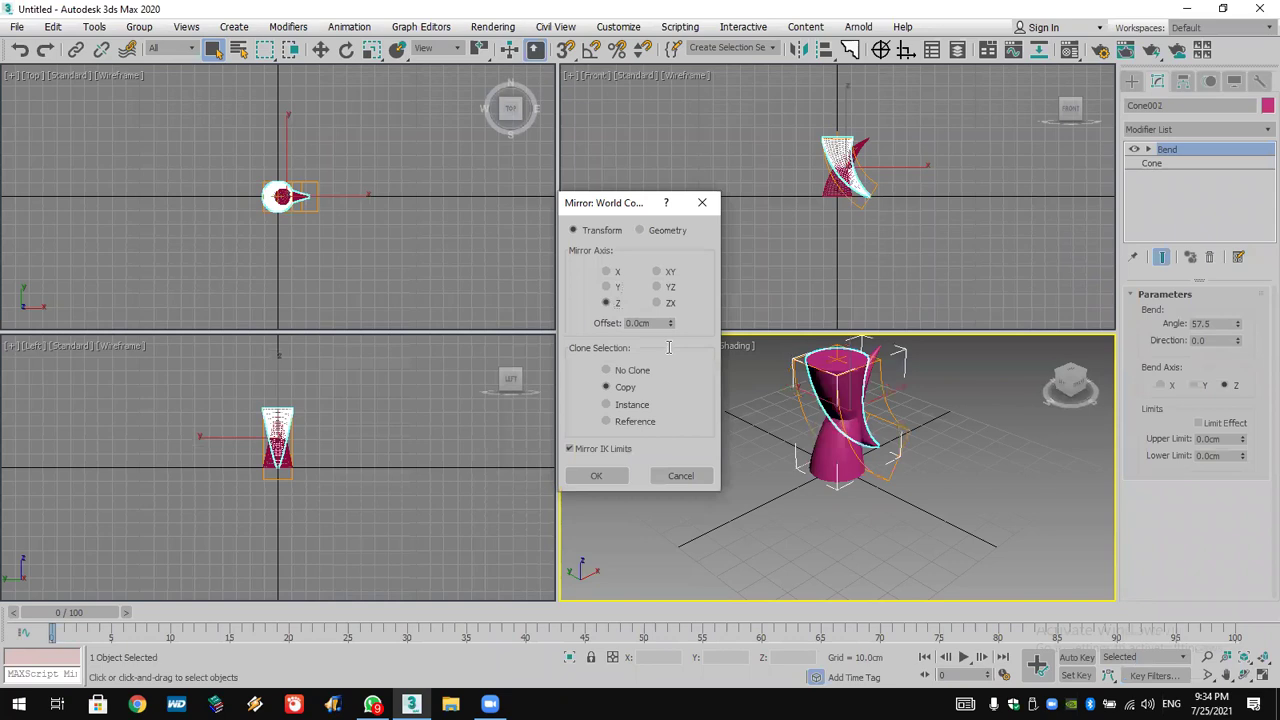
{"action": "left_click", "coordinate": [680, 477]}
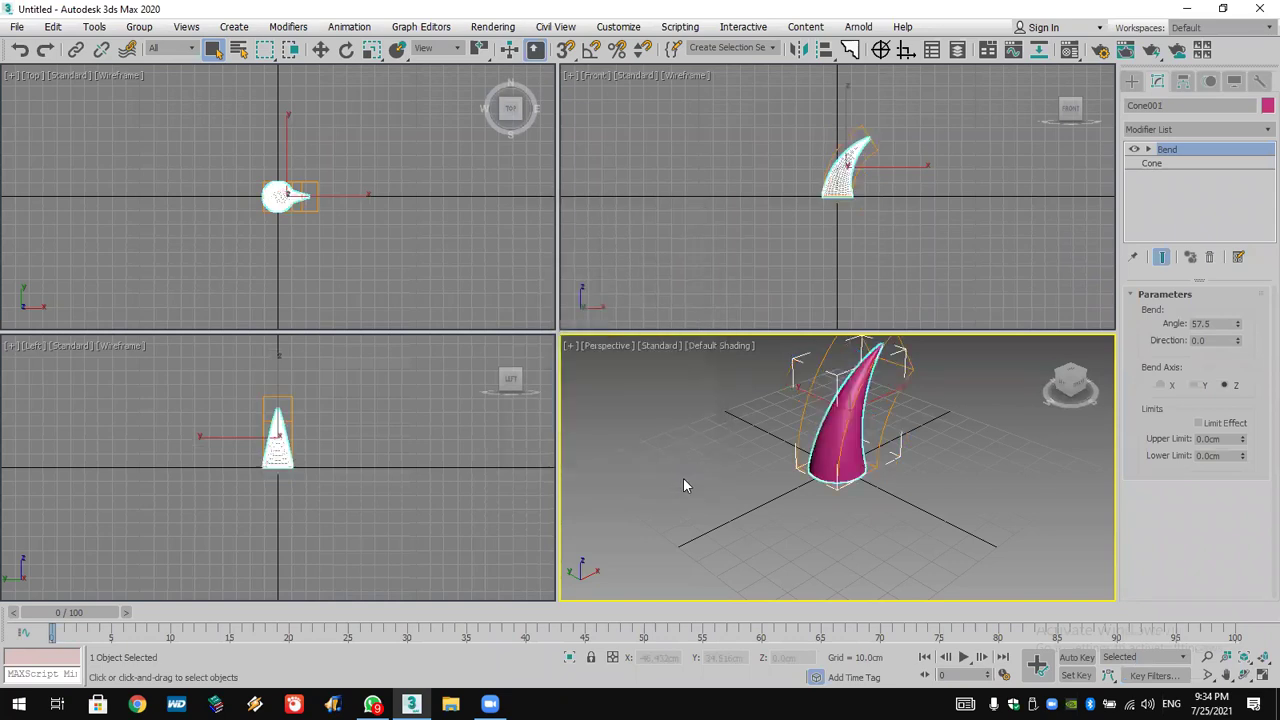
- Delete the bent cone from the scene
{"action": "left_click", "coordinate": [830, 176]}
{"action": "left_click", "coordinate": [834, 180]}
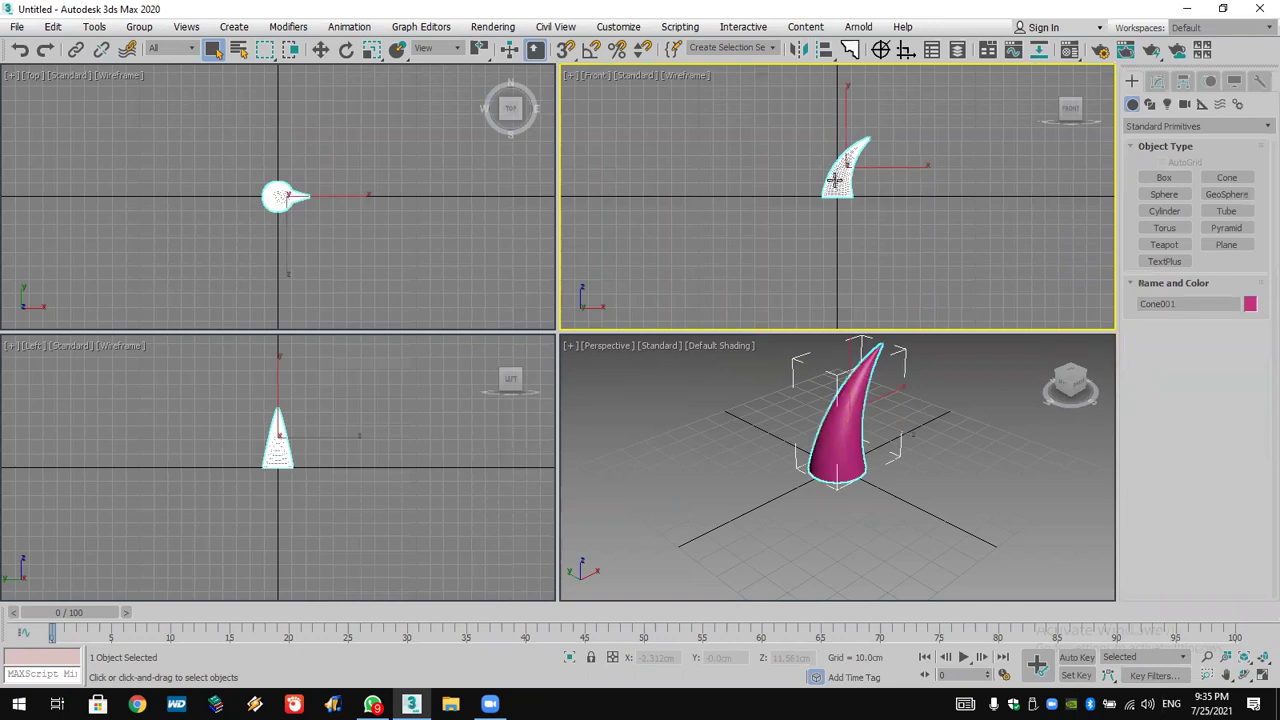
{"action": "key", "text": "Delete"}
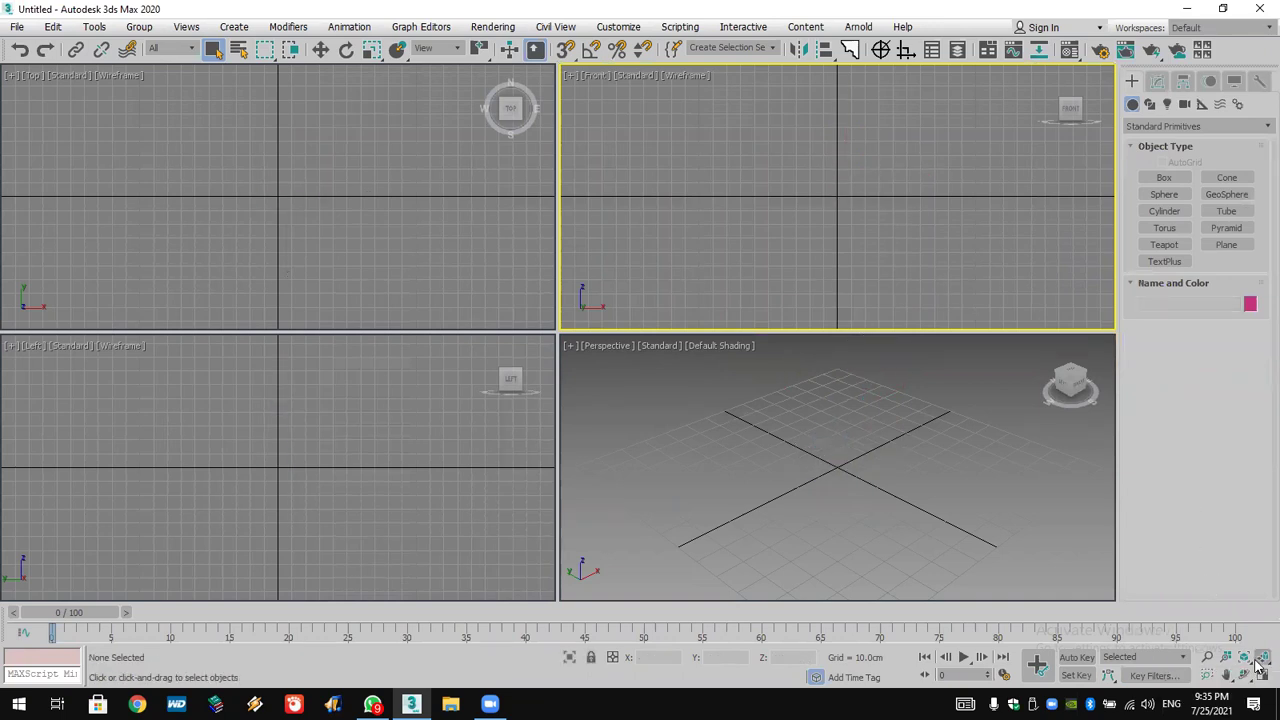
- Try a slimmer pointed cone at the origin, about 7.2 cm in radius and 46.8 cm high, and undo it
{"action": "left_click", "coordinate": [1227, 177]}
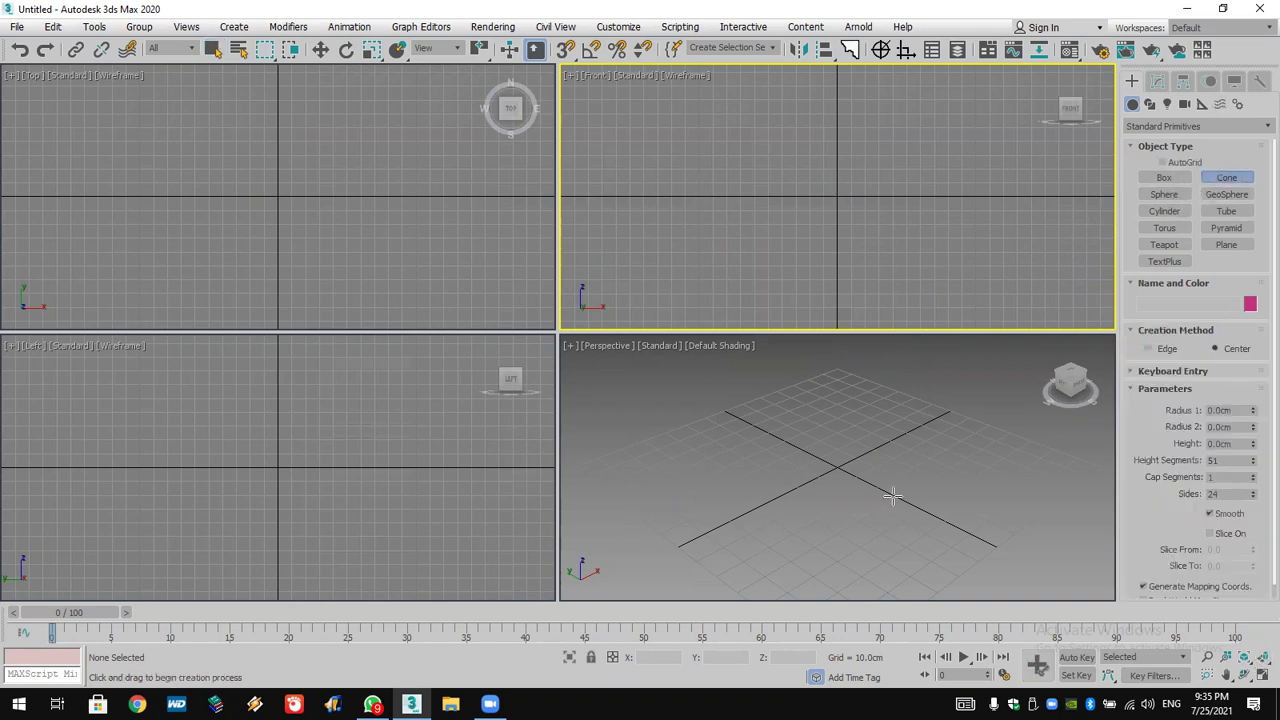
{"action": "left_click_drag", "start_coordinate": [838, 468], "coordinate": [860, 470]}
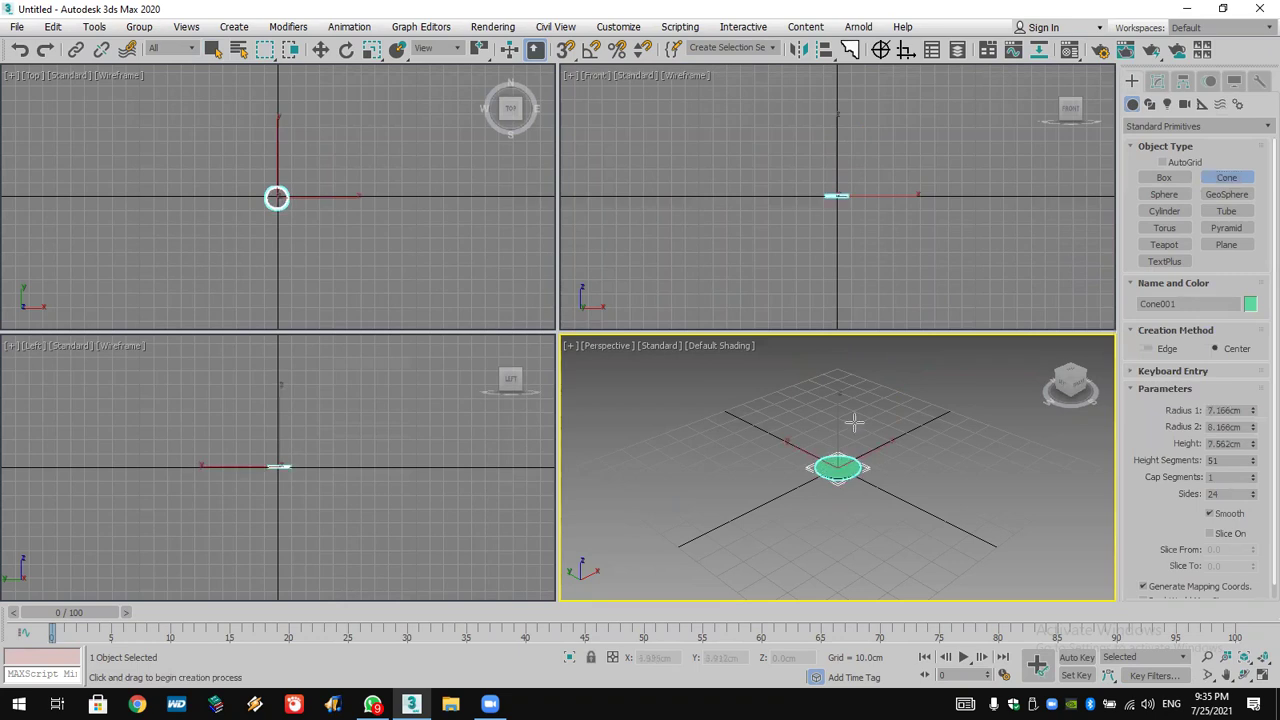
{"action": "left_click", "coordinate": [836, 345]}
{"action": "left_click", "coordinate": [834, 456]}
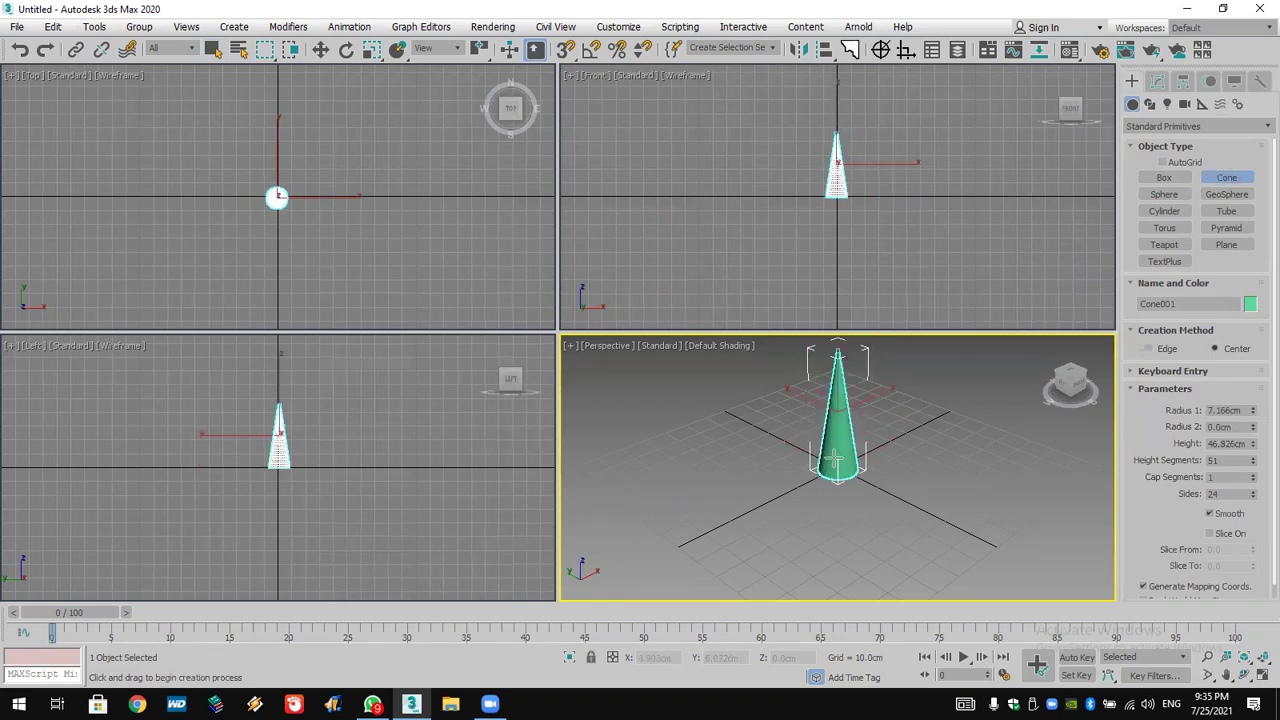
{"action": "key", "text": "ctrl+z"}
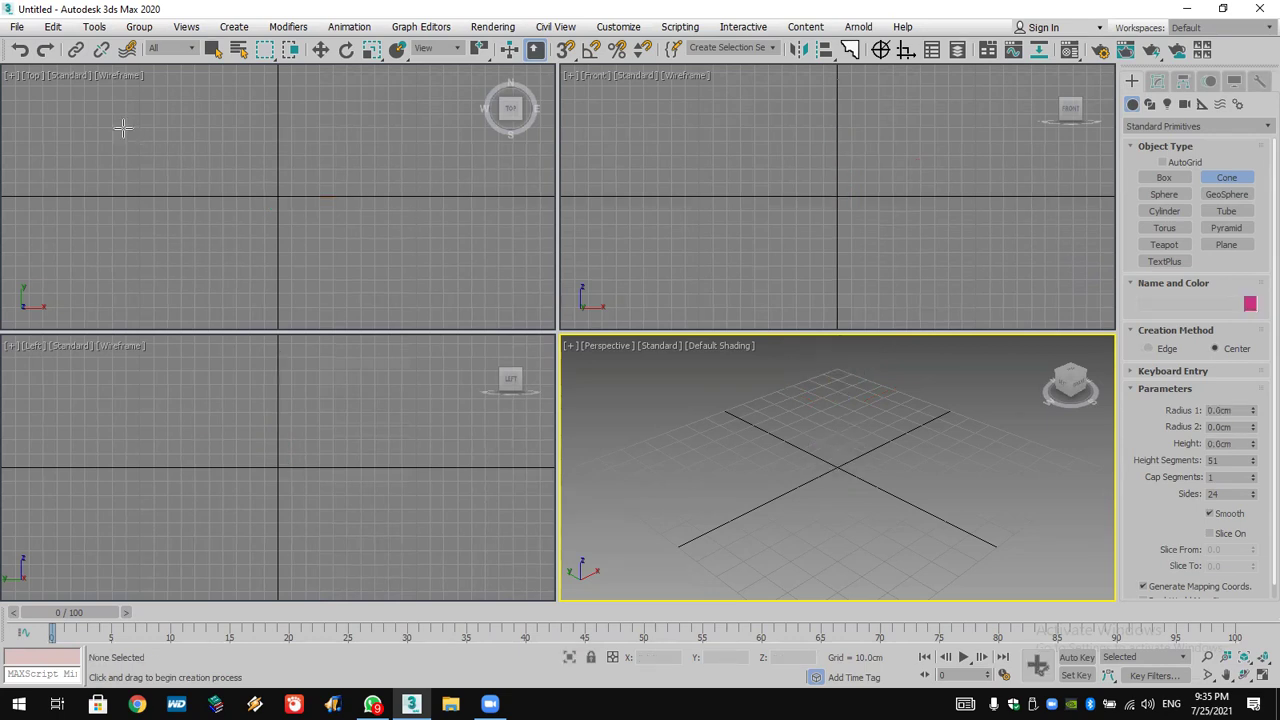
- Reset the scene to the empty default state
{"action": "left_click", "coordinate": [17, 26]}
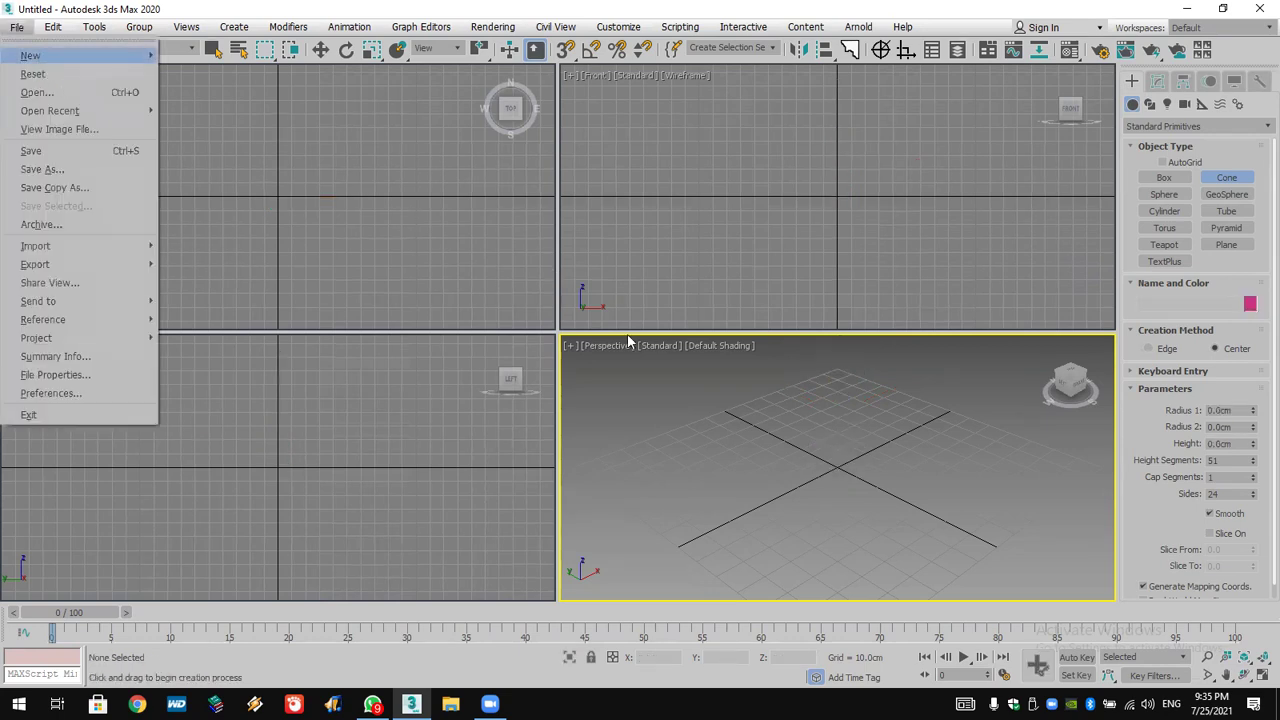
{"action": "left_click", "coordinate": [33, 73]}
{"action": "left_click", "coordinate": [654, 381]}
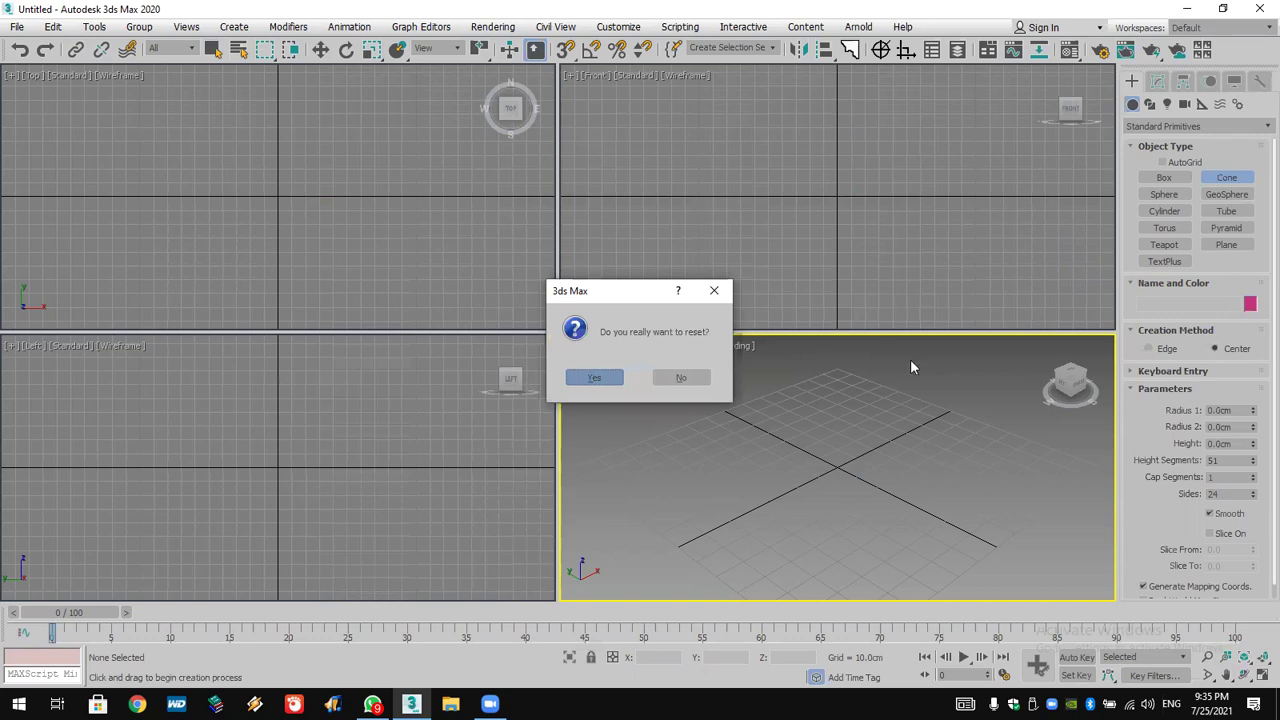
{"action": "key", "text": "Return"}
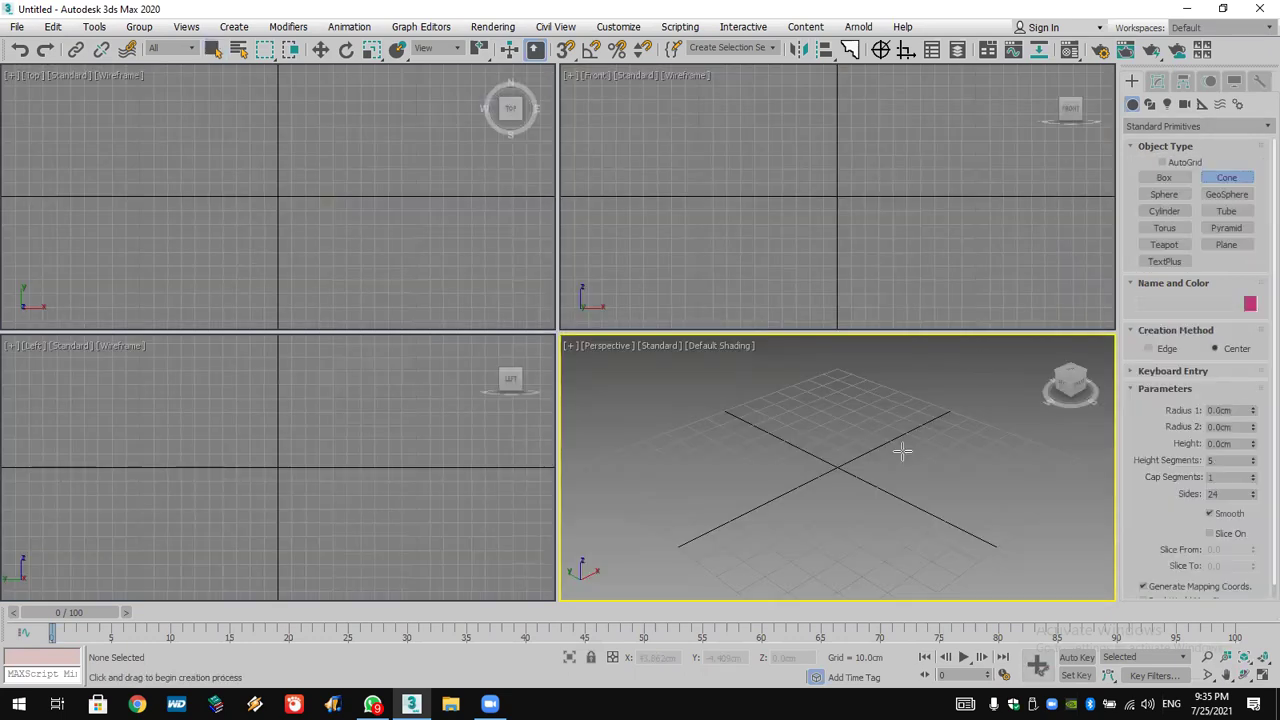
- Create a pointed cone at the origin, about 9.1 cm in radius and 51 cm high, and set its height segments to 27
{"action": "left_click_drag", "start_coordinate": [834, 462], "coordinate": [862, 470]}
{"action": "left_click", "coordinate": [866, 397]}
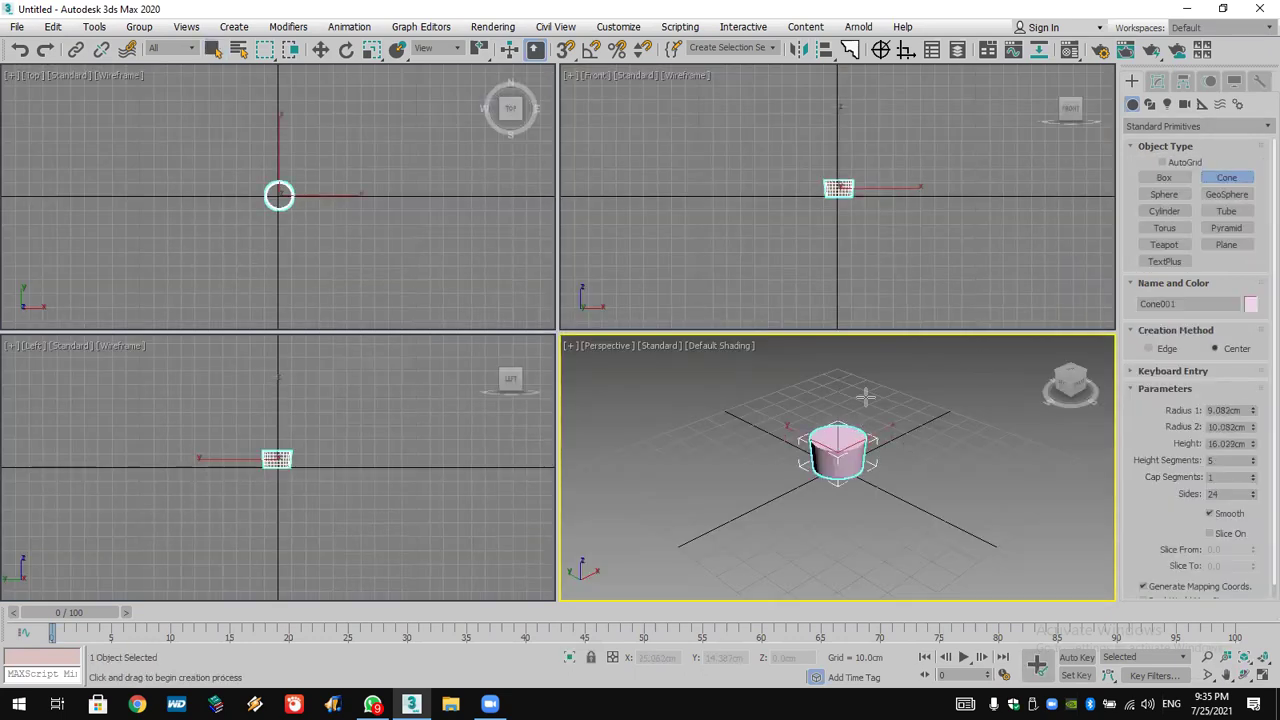
{"action": "left_click", "coordinate": [867, 375]}
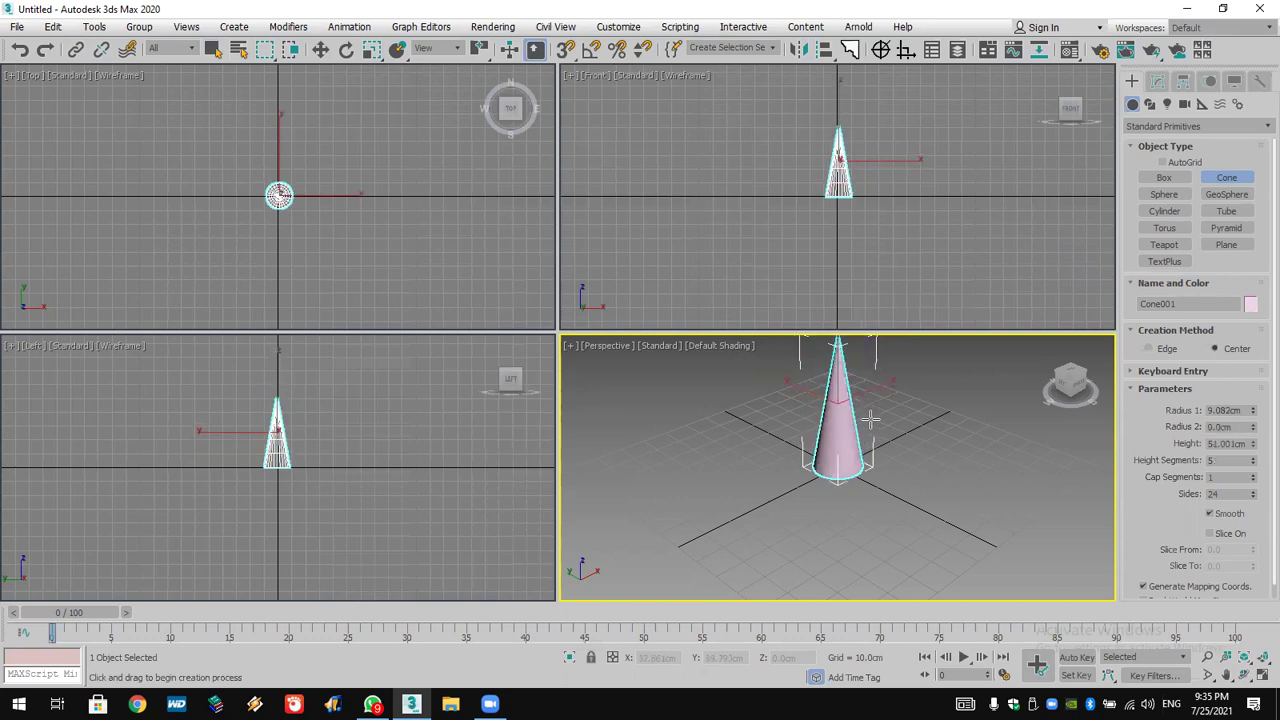
{"action": "right_click", "coordinate": [983, 234]}
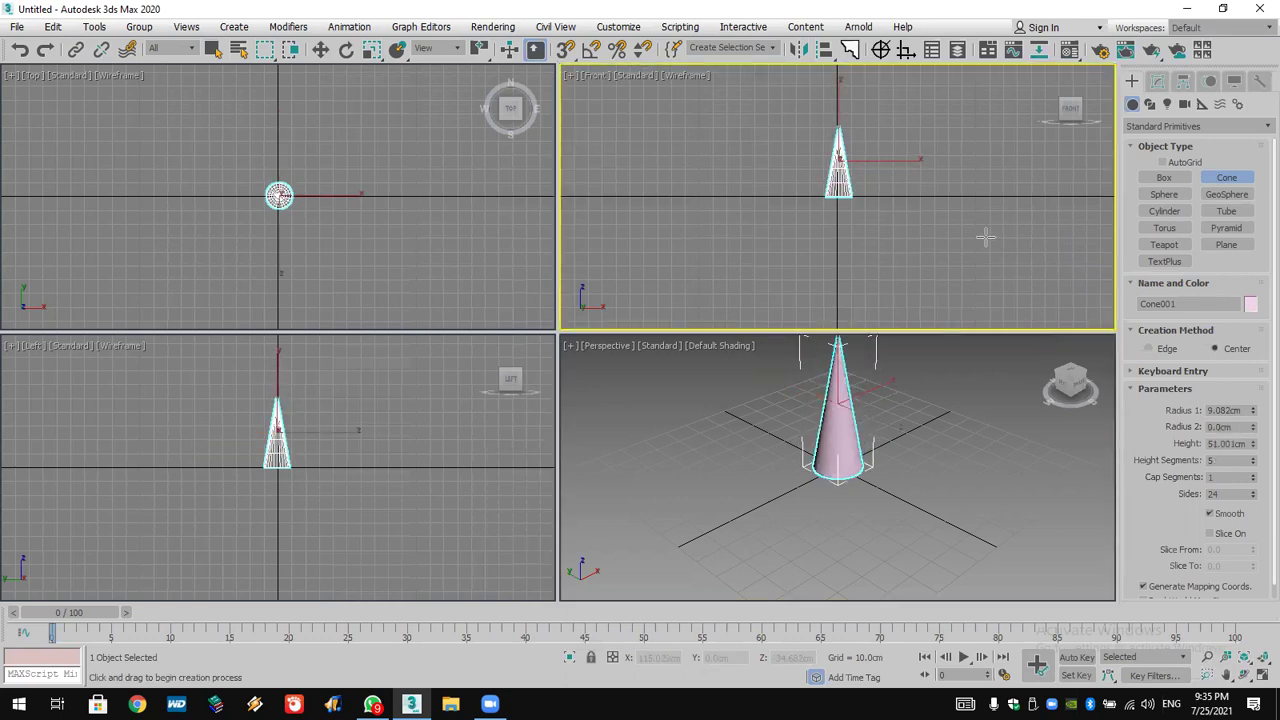
{"action": "left_click", "coordinate": [329, 52]}
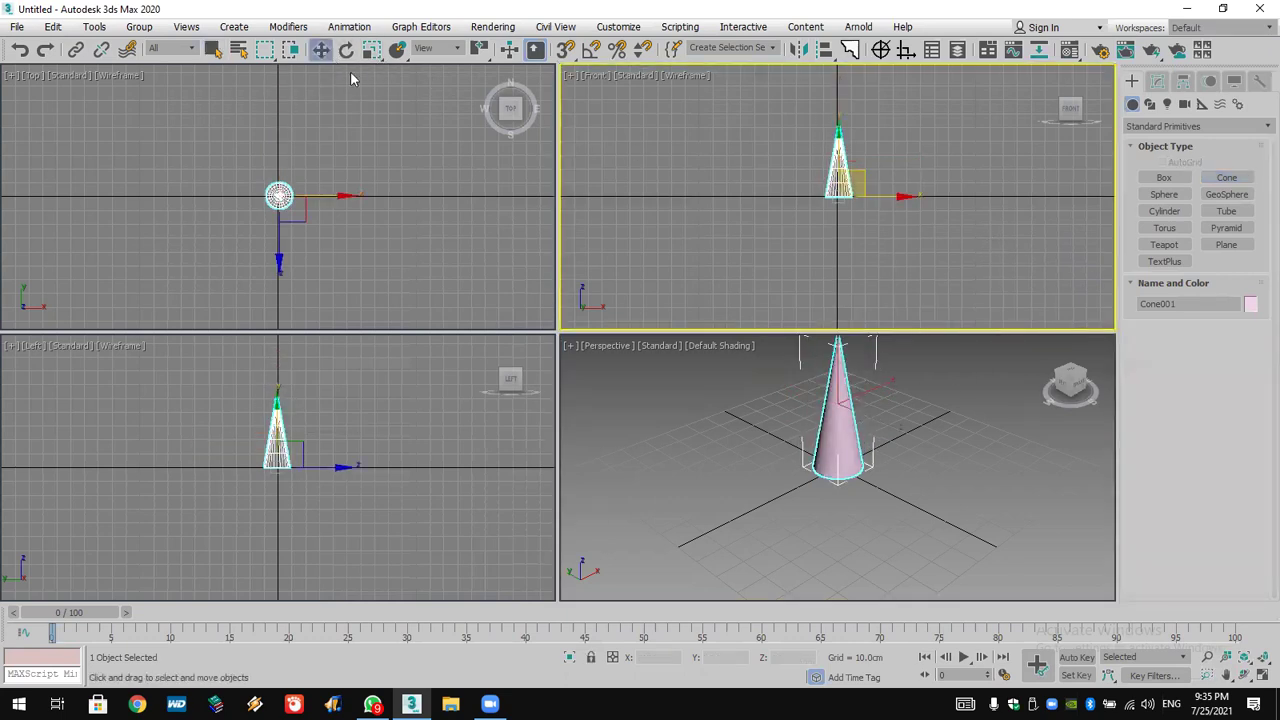
{"action": "left_click", "coordinate": [1157, 80]}
{"action": "mouse_move", "coordinate": [1252, 366]}
{"action": "left_mouse_down"}
{"action": "mouse_move", "coordinate": [1256, 387]}
{"action": "mouse_move", "coordinate": [1254, 352]}
{"action": "left_mouse_up"}
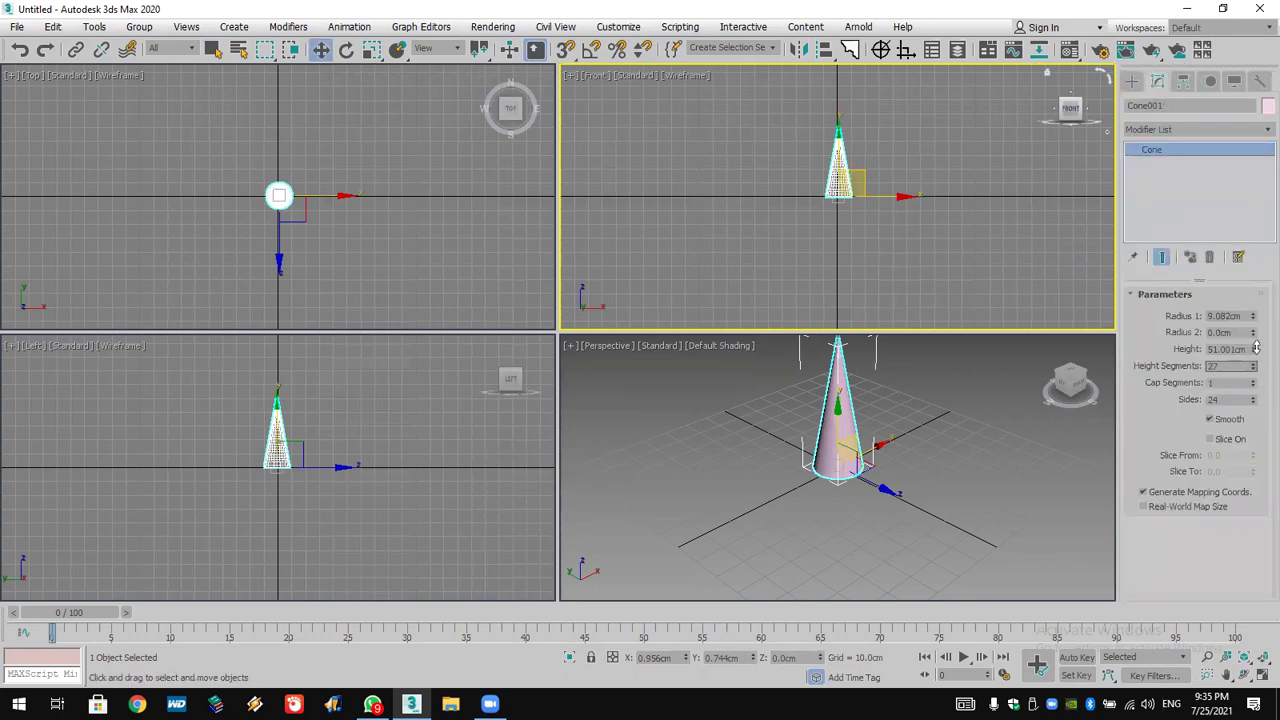
- Apply a Bend modifier to the cone with a bend angle of 54.5
{"action": "left_click", "coordinate": [1172, 129]}
{"action": "key", "text": "b"}
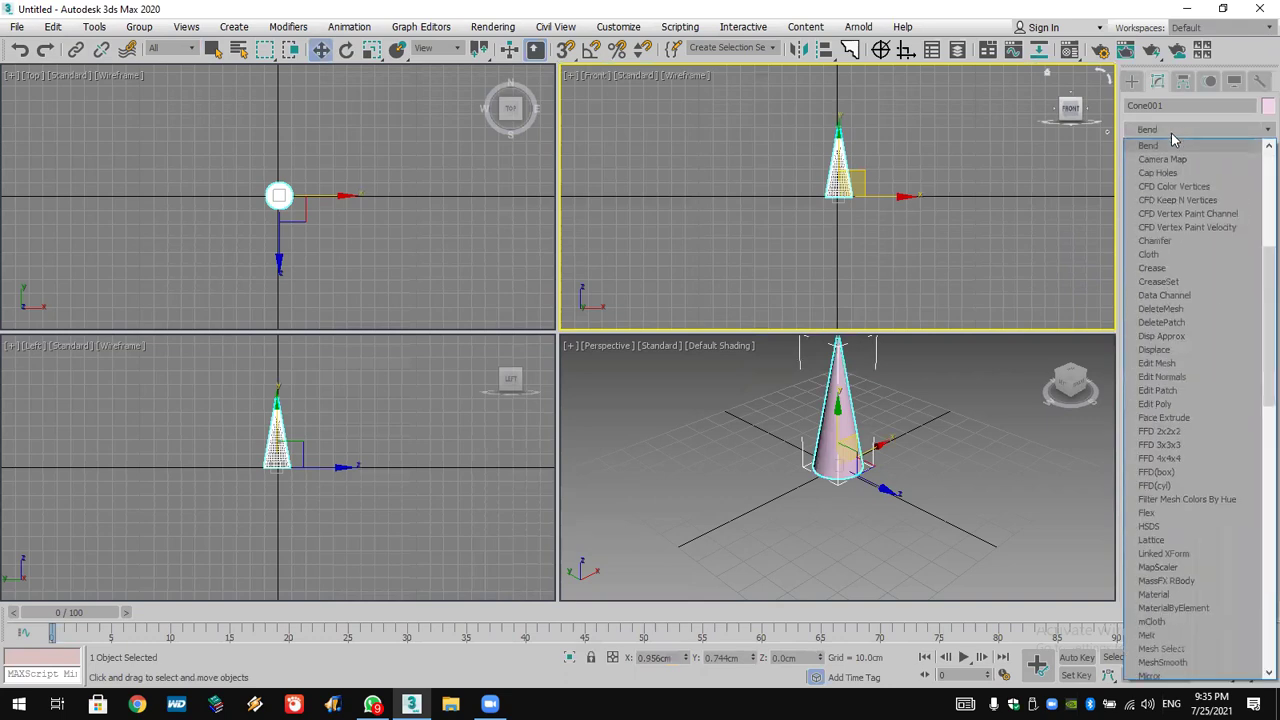
{"action": "left_click", "coordinate": [1170, 145]}
{"action": "left_click_drag", "start_coordinate": [1238, 326], "coordinate": [1238, 285]}
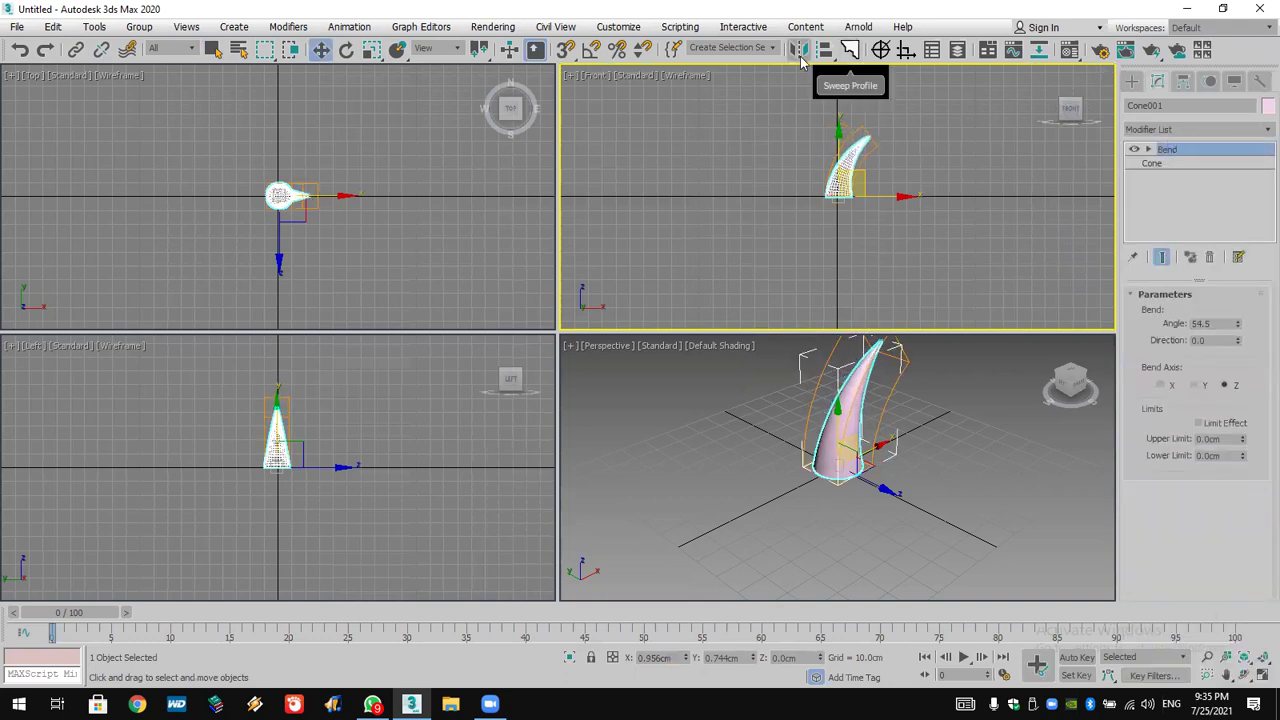
- Mirror the bent cone as a copy about the Y axis in the Front view to form a crescent
{"action": "left_click", "coordinate": [800, 52]}
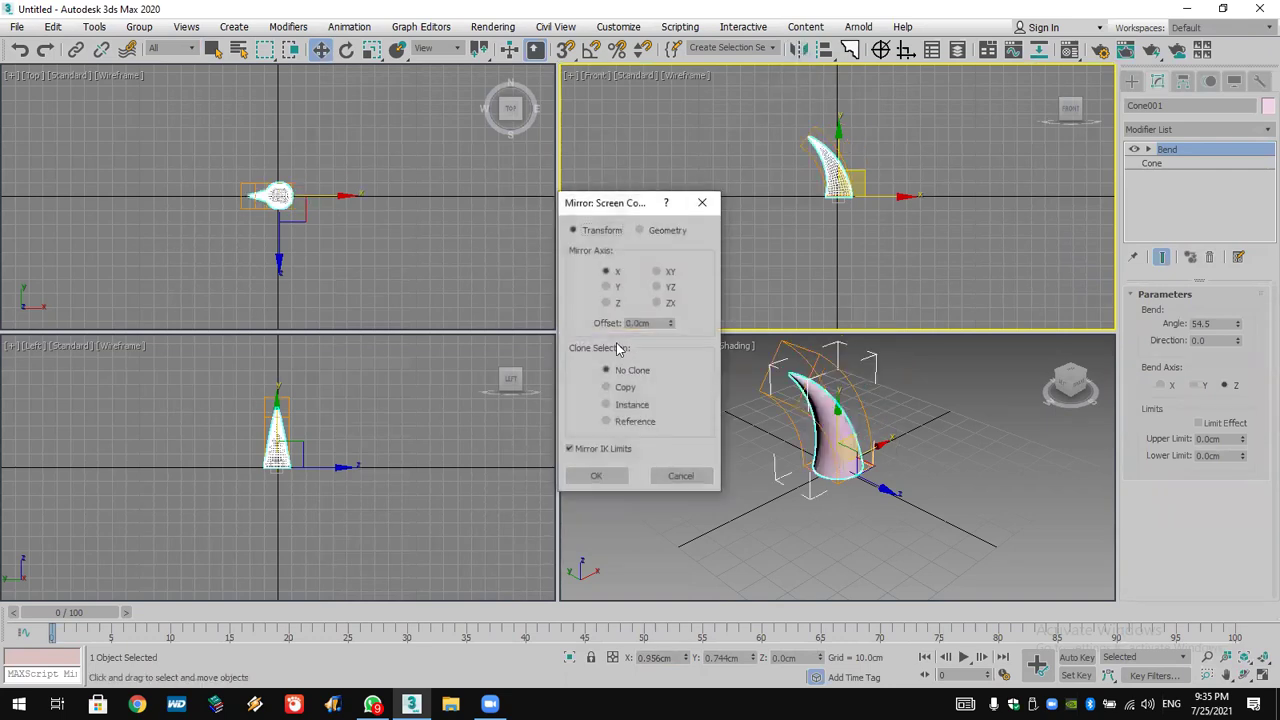
{"action": "left_click", "coordinate": [614, 389]}
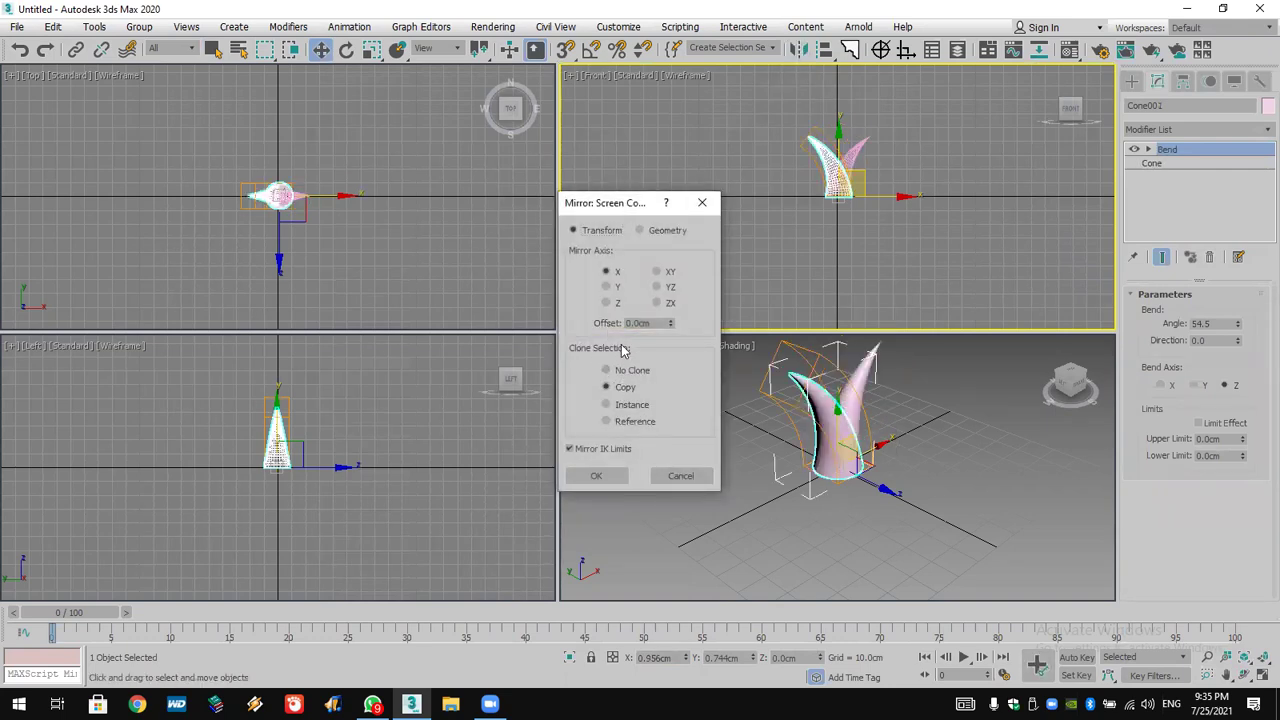
{"action": "left_click", "coordinate": [612, 290]}
{"action": "left_click", "coordinate": [596, 476]}
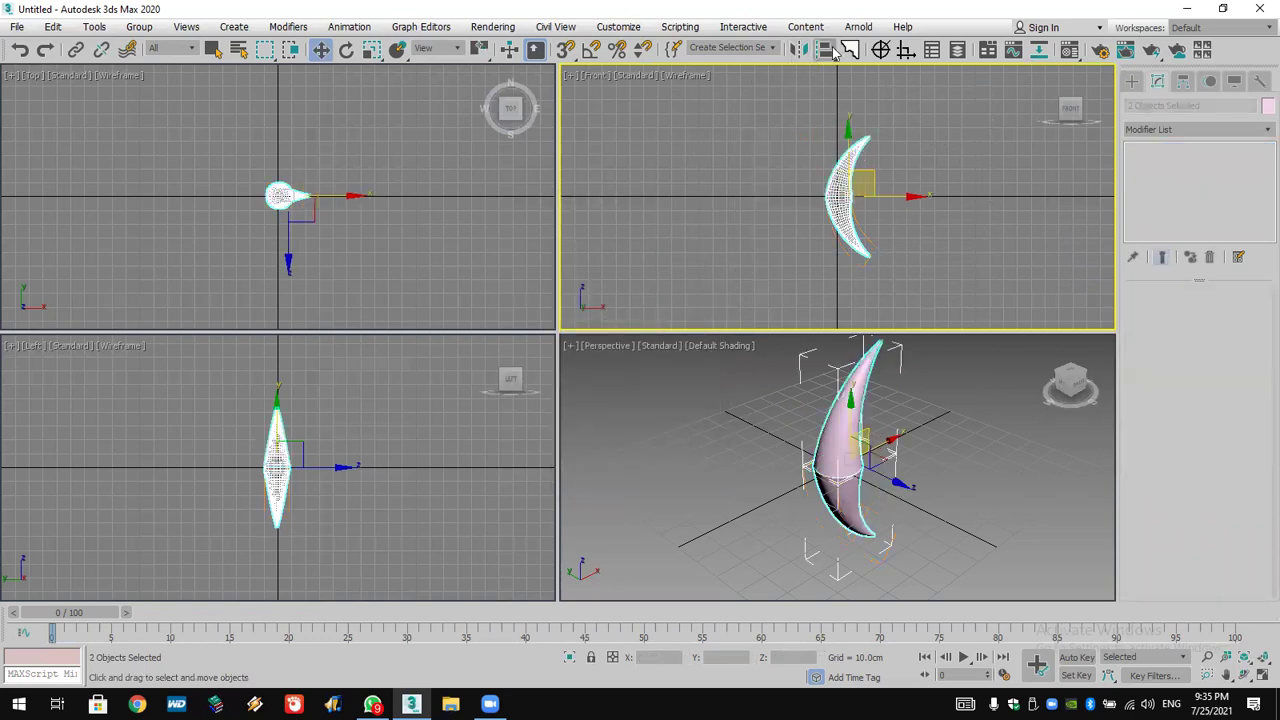
- Mirror both halves of the crescent as a copy about the X axis
{"action": "left_click", "coordinate": [800, 52]}
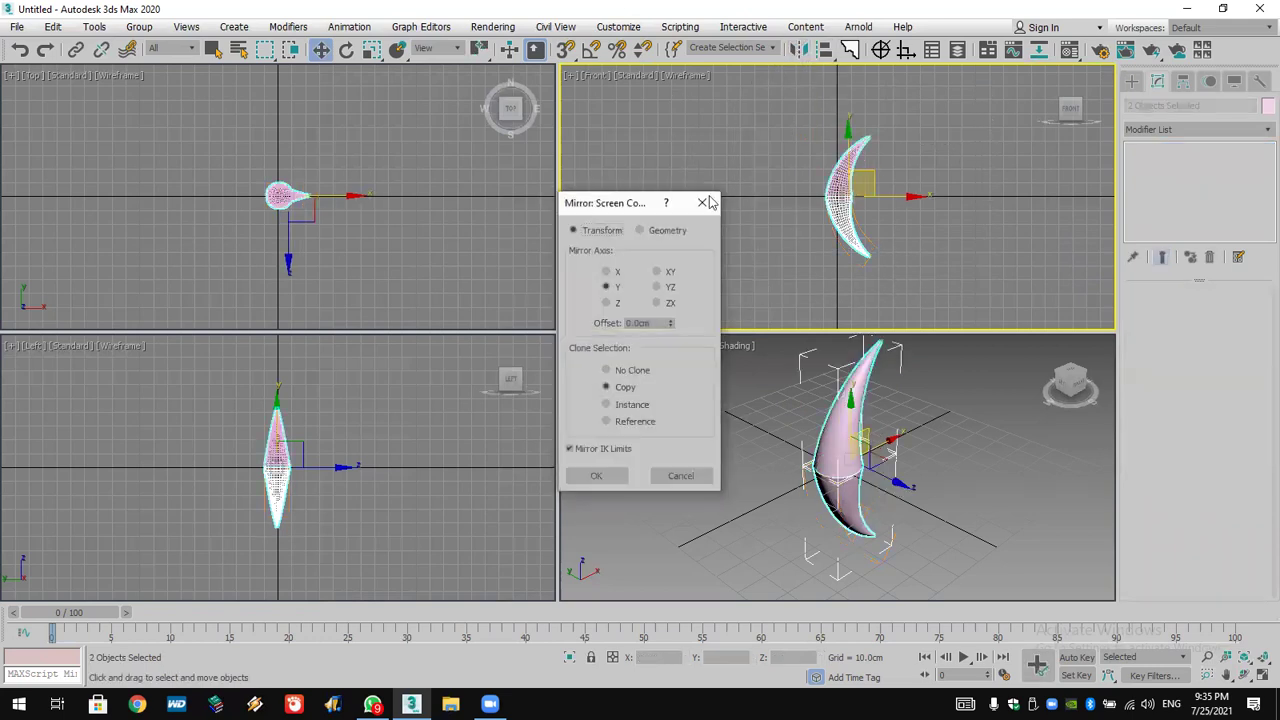
{"action": "left_click", "coordinate": [612, 303]}
{"action": "left_click", "coordinate": [610, 273]}
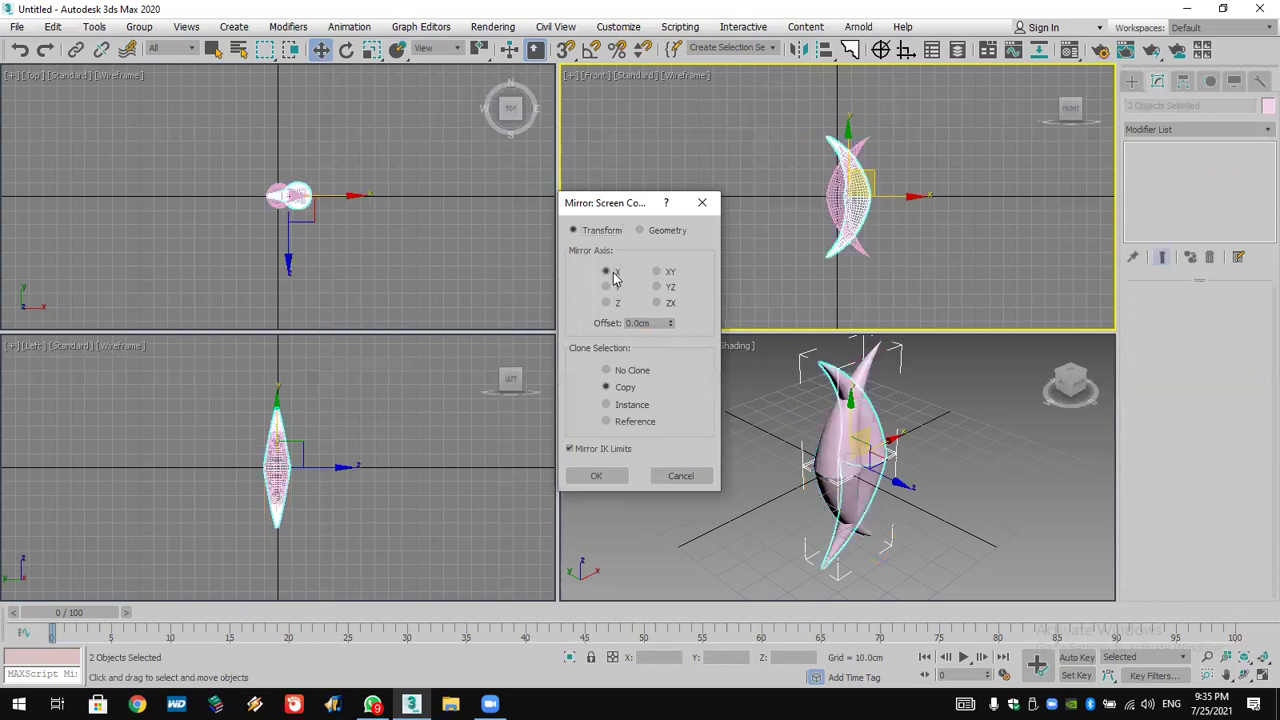
{"action": "left_click", "coordinate": [596, 476]}
- Select all four bent cones, activate Rotate with angle snap, and open the snap angle setting for editing
{"action": "left_click_drag", "start_coordinate": [935, 125], "coordinate": [744, 310]}
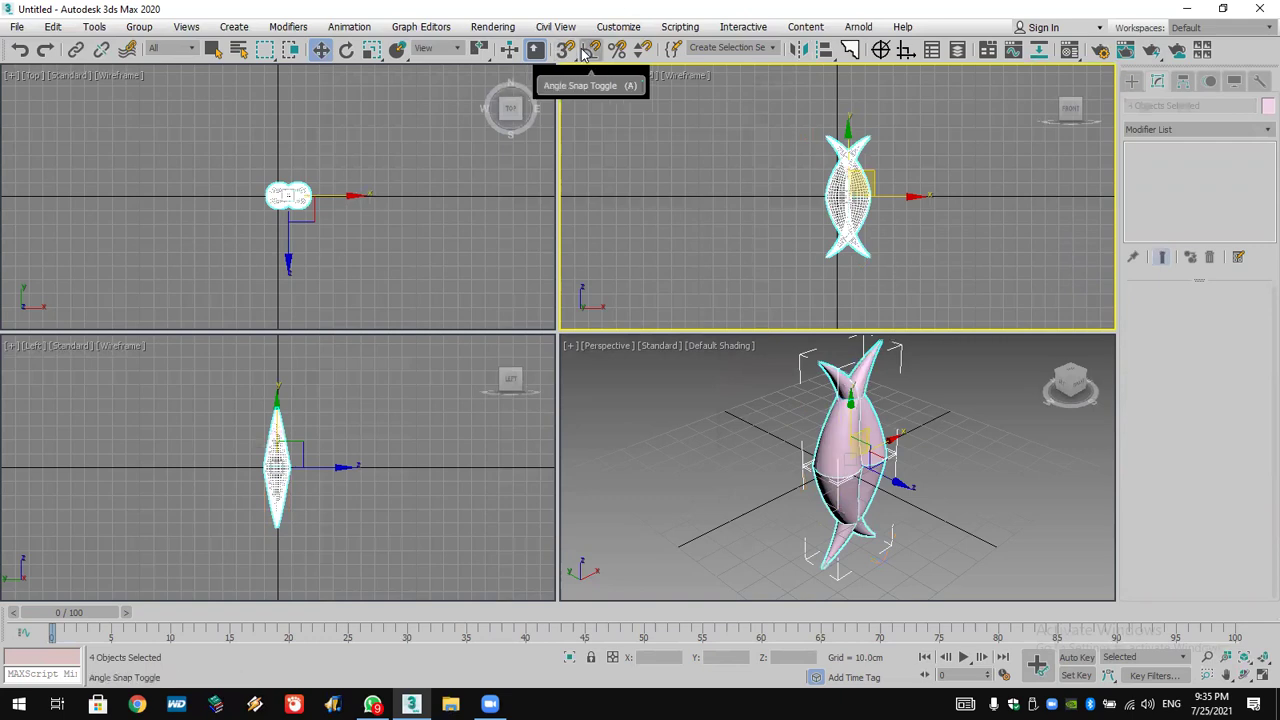
{"action": "left_click", "coordinate": [347, 50]}
{"action": "left_click", "coordinate": [591, 50]}
{"action": "right_click", "coordinate": [591, 50]}
{"action": "double_click", "coordinate": [651, 358]}
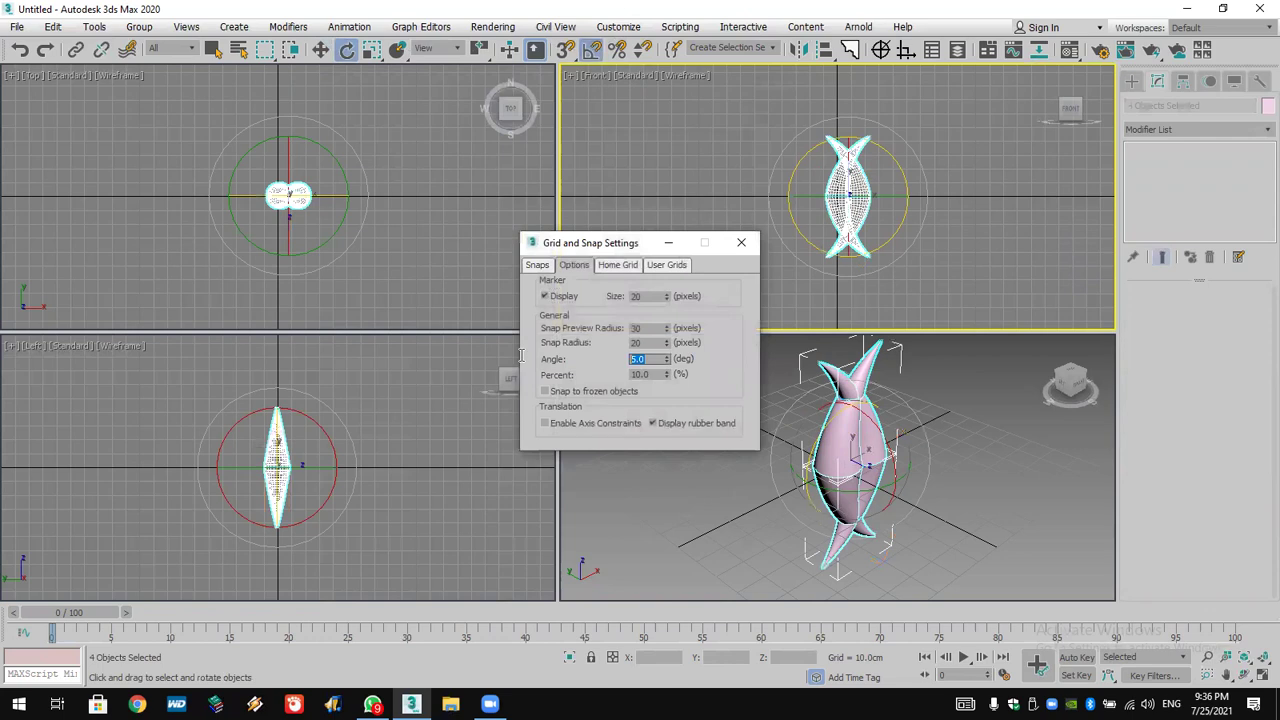
- Close the snap settings and clone the four selected objects as 17 copies, rotated −20° each in the Front view
{"action": "key", "text": "Return"}
{"action": "left_click", "coordinate": [742, 244]}
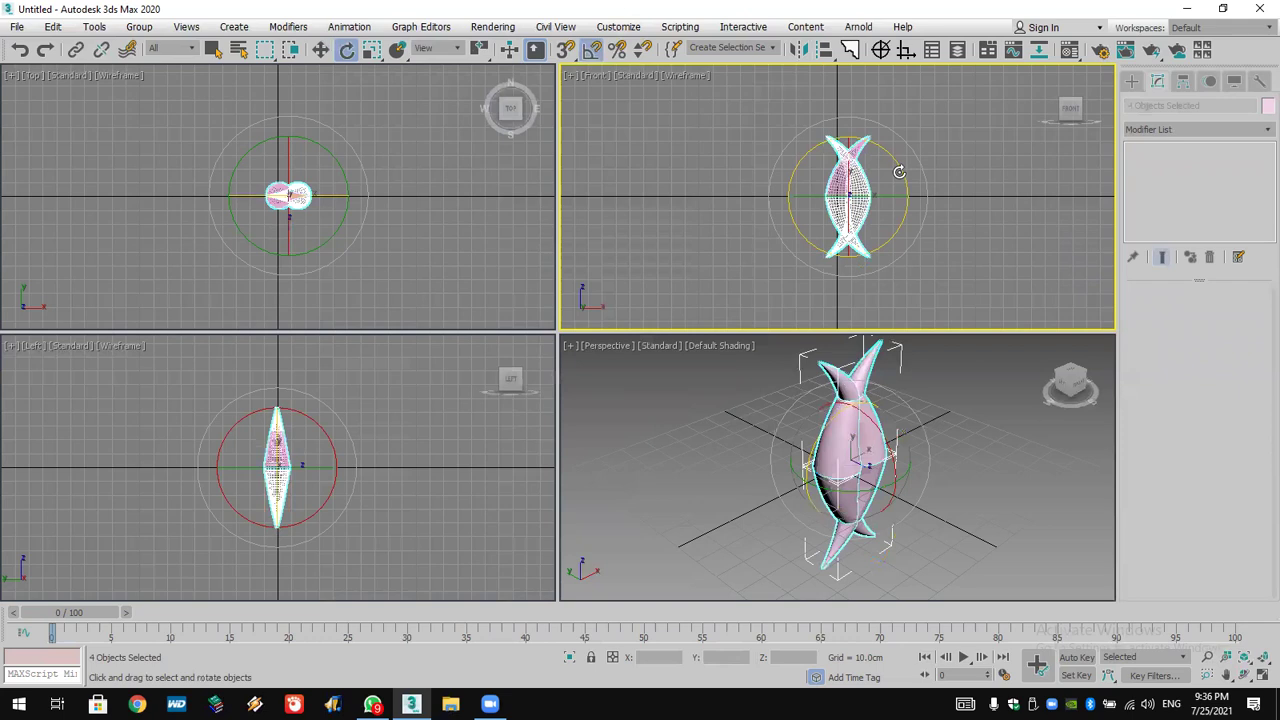
{"action": "left_click_drag", "start_coordinate": [899, 172], "coordinate": [898, 178], "text": "shift"}
{"action": "double_click", "coordinate": [655, 360]}
{"action": "type", "text": "9"}
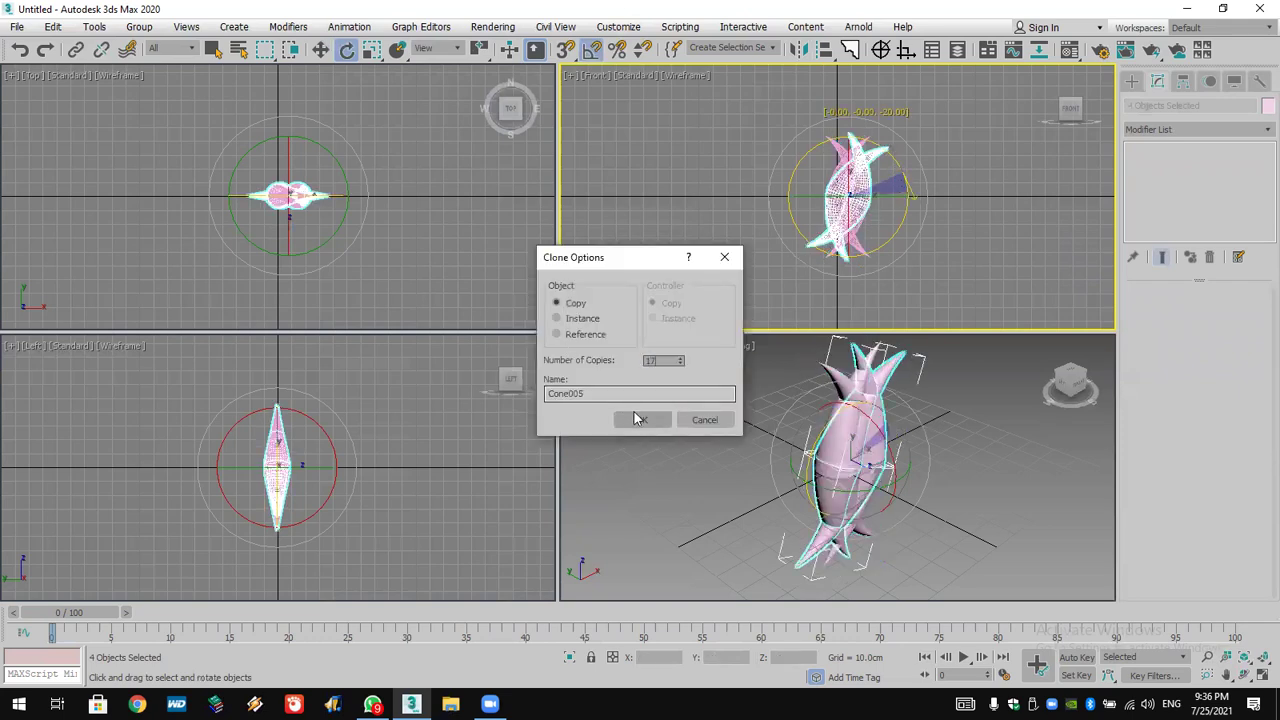
{"action": "left_click", "coordinate": [642, 420]}
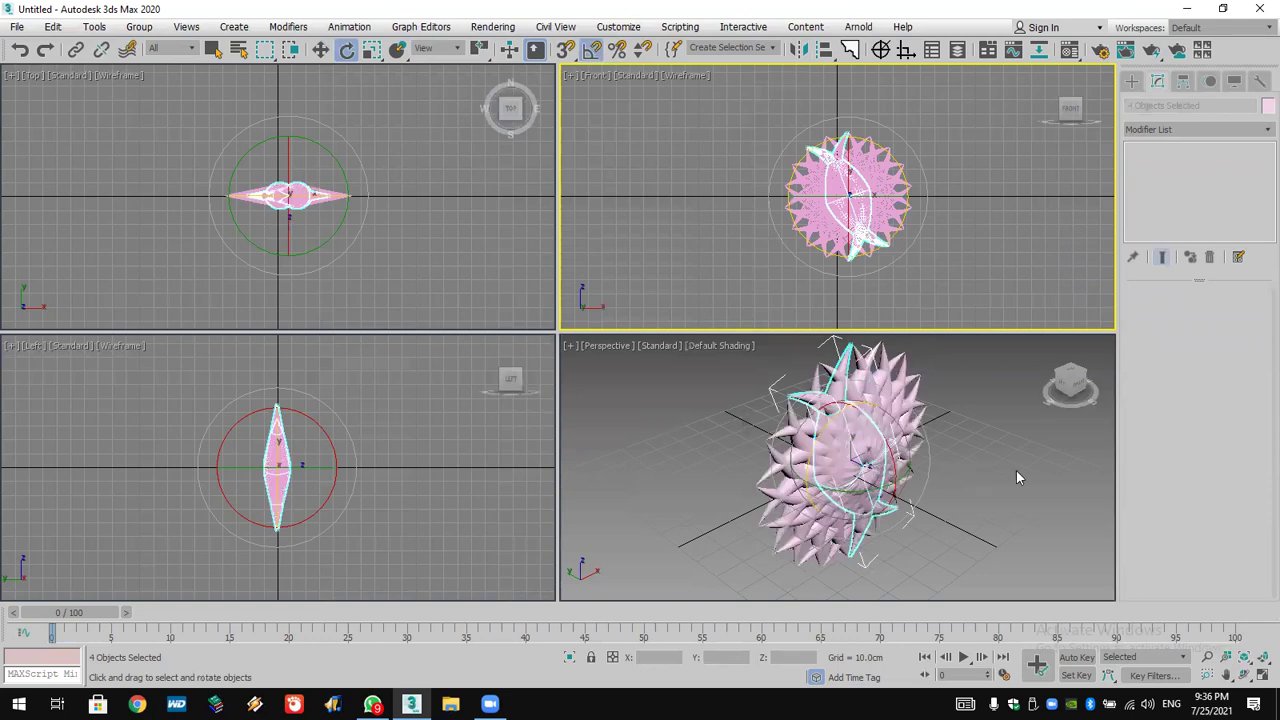
{"action": "left_click", "coordinate": [1090, 562]}
{"action": "left_click", "coordinate": [1245, 678]}
{"action": "left_click_drag", "start_coordinate": [871, 480], "coordinate": [821, 477]}
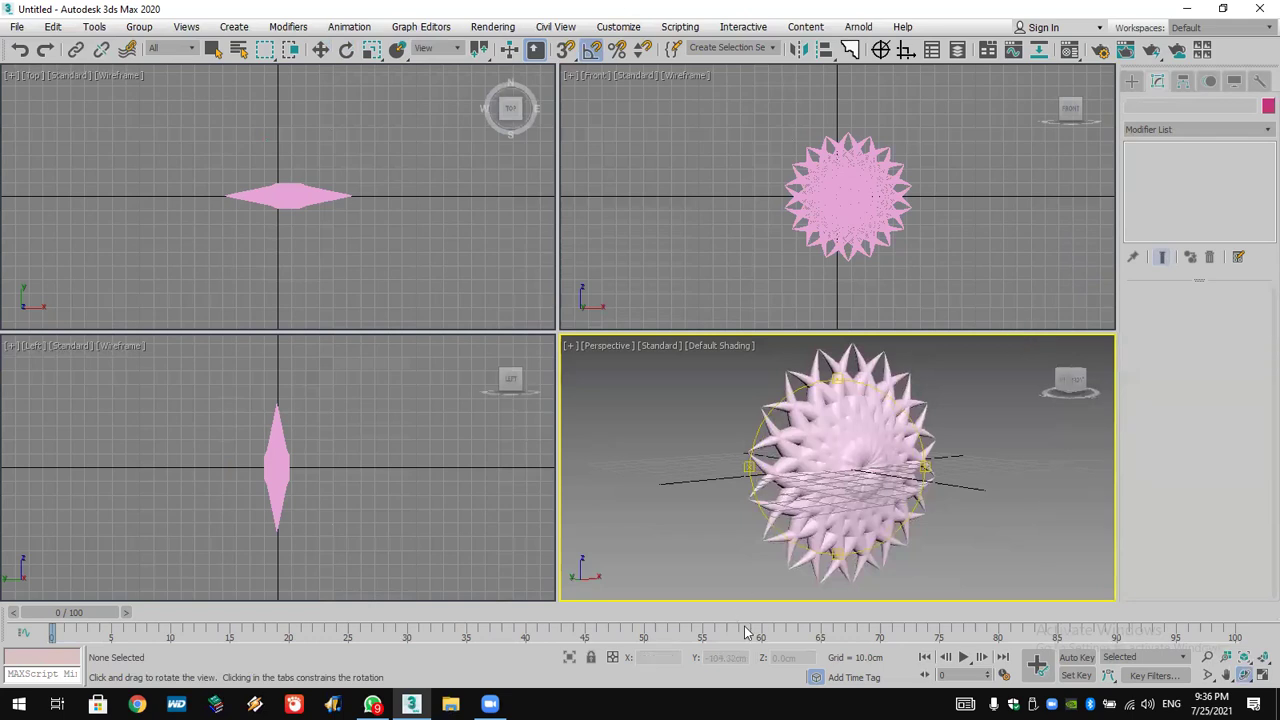
- Reset the scene without saving the changes
{"action": "left_click", "coordinate": [28, 30]}
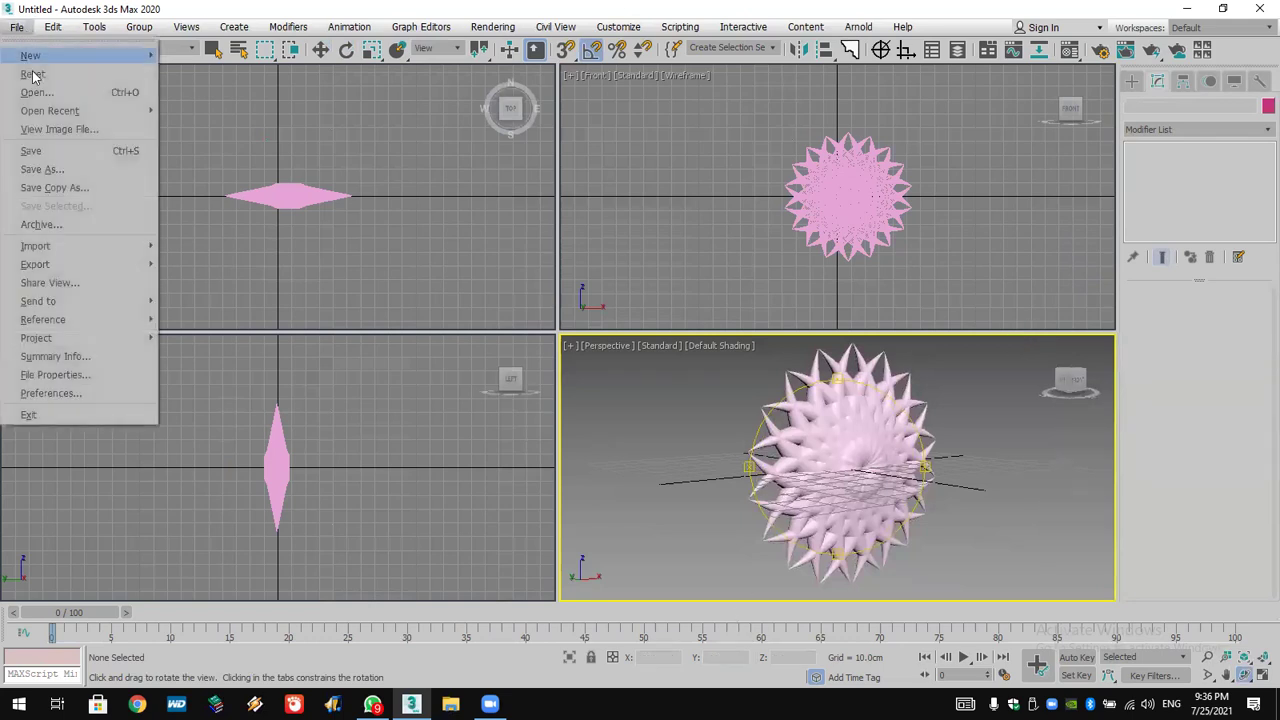
{"action": "left_click", "coordinate": [42, 75]}
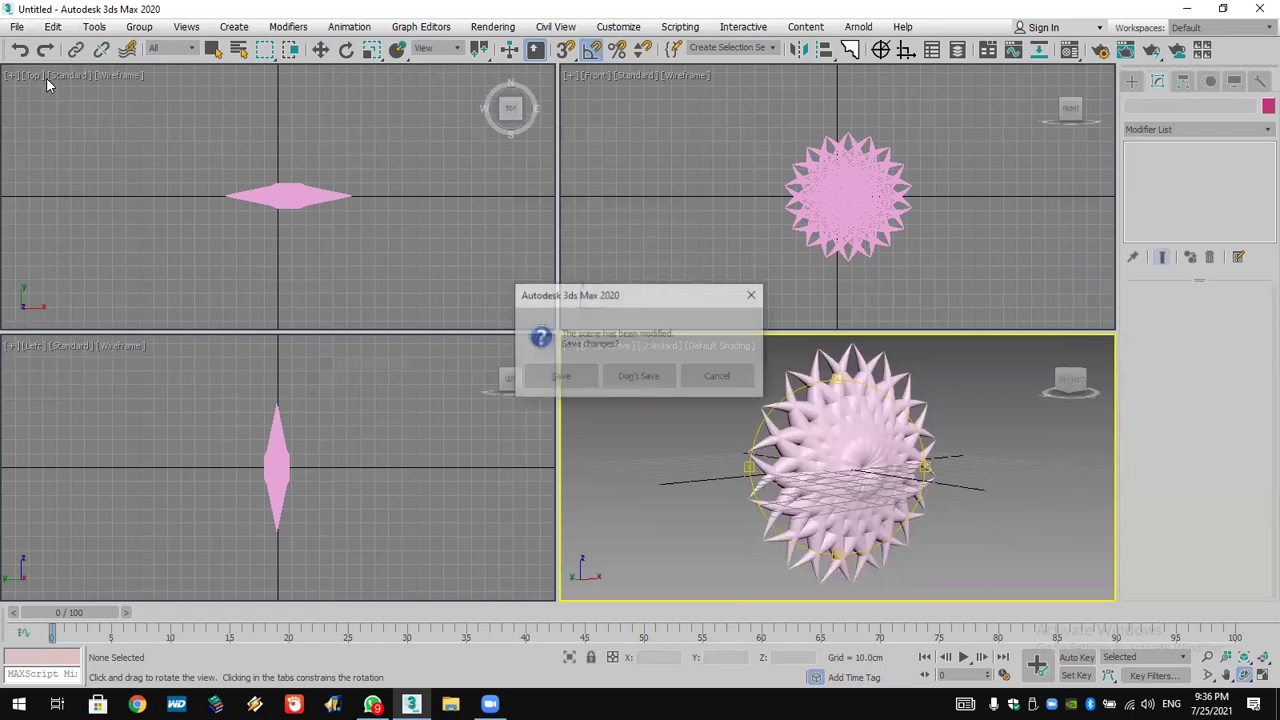
{"action": "left_click", "coordinate": [651, 379]}
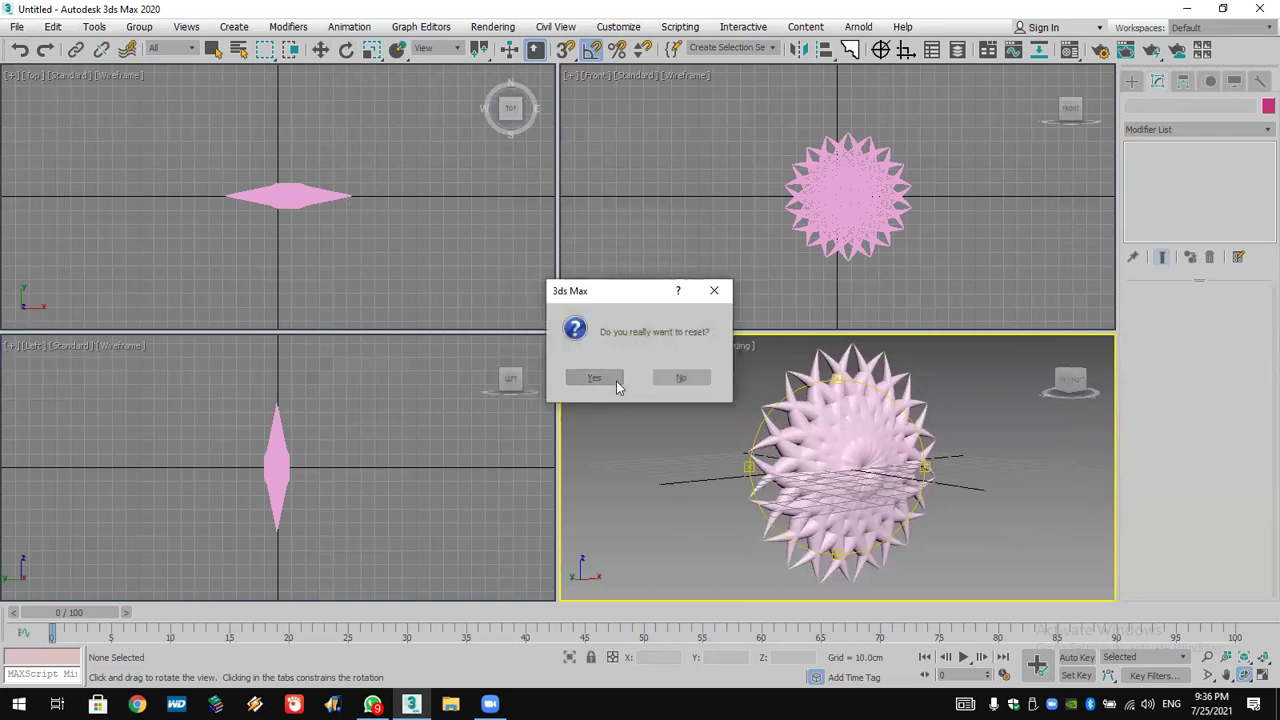
{"action": "left_click", "coordinate": [617, 384]}
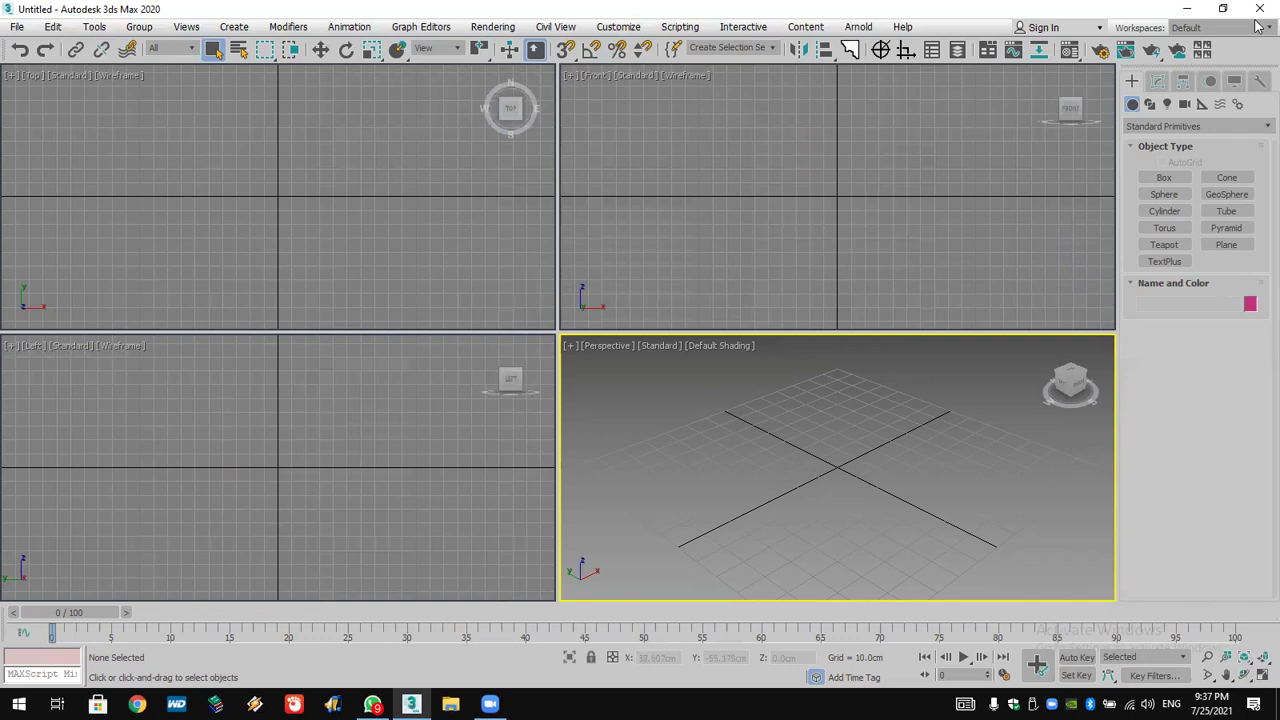
- Create a cube about 31.34 cm per side at the centre of the perspective grid
{"action": "left_click", "coordinate": [1164, 178]}
{"action": "left_click", "coordinate": [1163, 352]}
{"action": "left_click", "coordinate": [842, 467]}
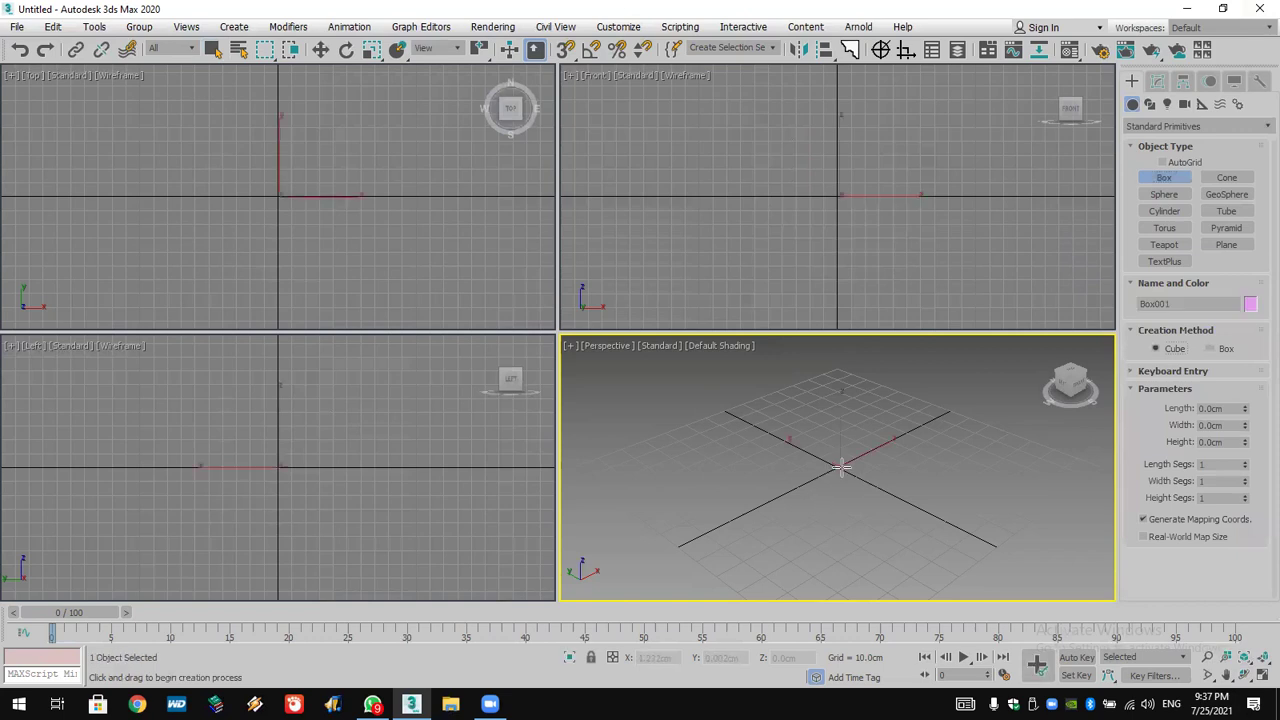
{"action": "left_click_drag", "start_coordinate": [842, 467], "coordinate": [845, 489]}
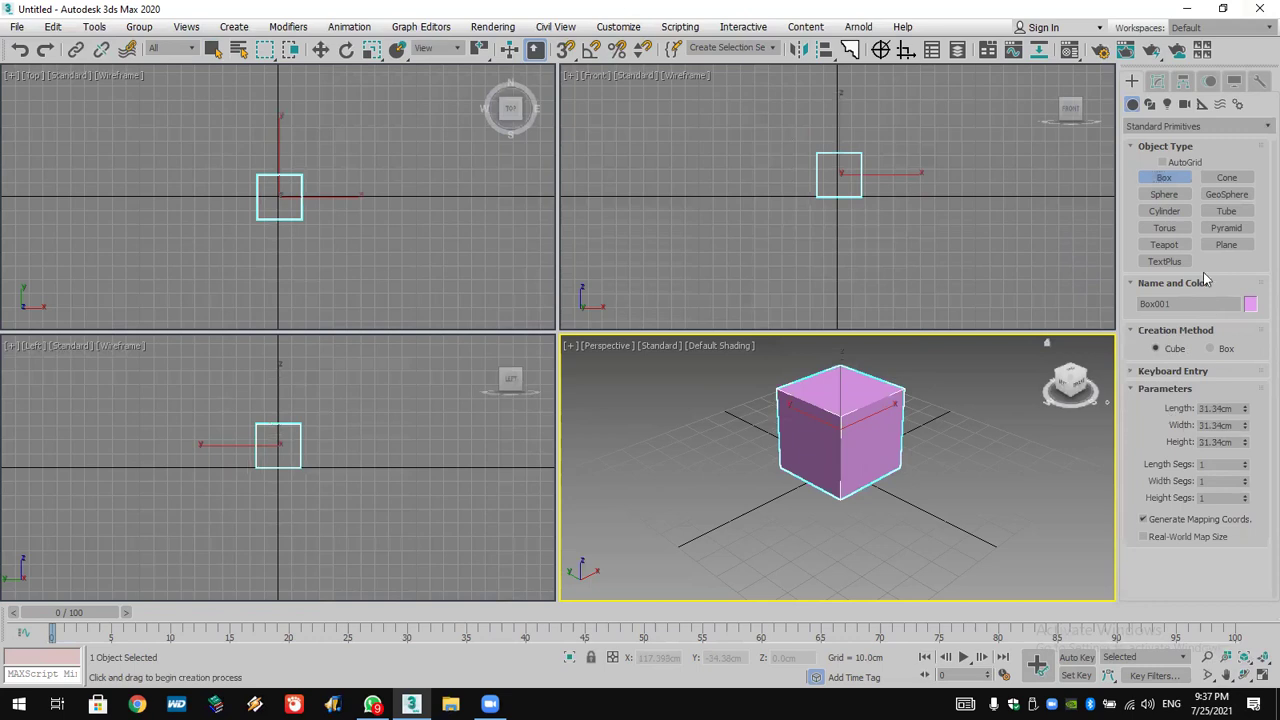
- Try a sphere of about 20.66 cm radius beside the cube and undo it
{"action": "left_click", "coordinate": [1163, 194]}
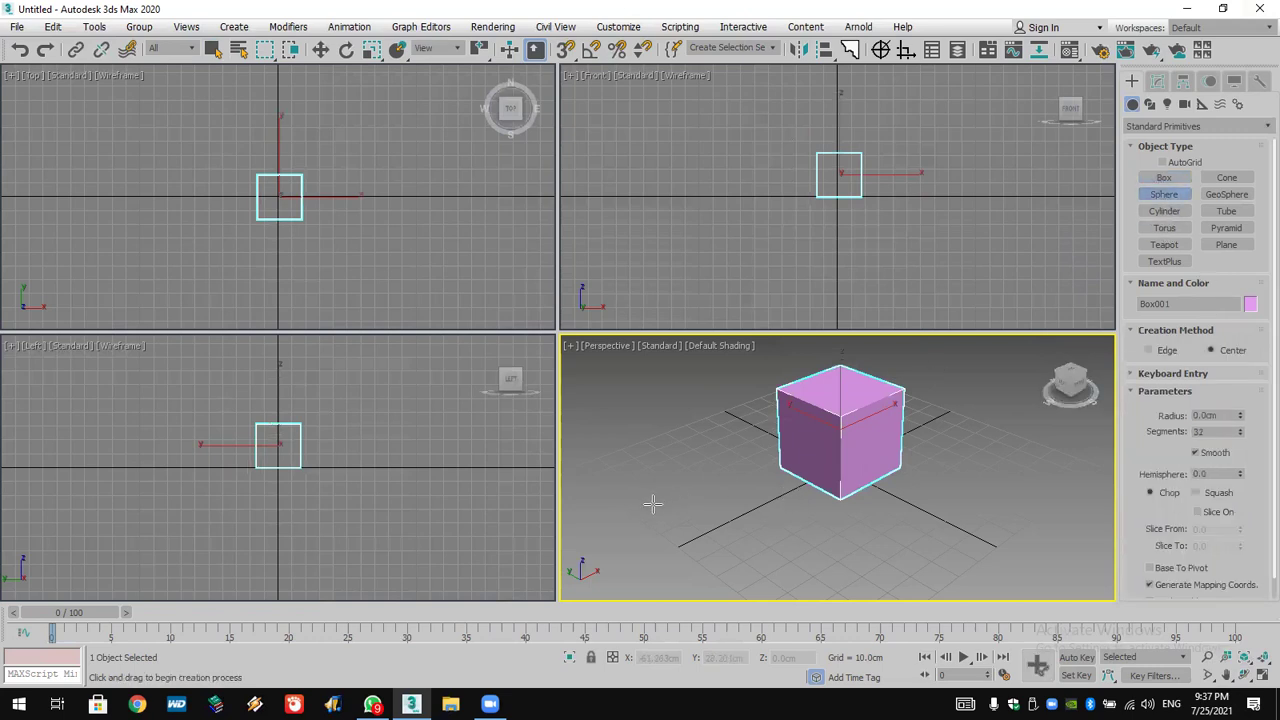
{"action": "left_click_drag", "start_coordinate": [652, 504], "coordinate": [660, 535]}
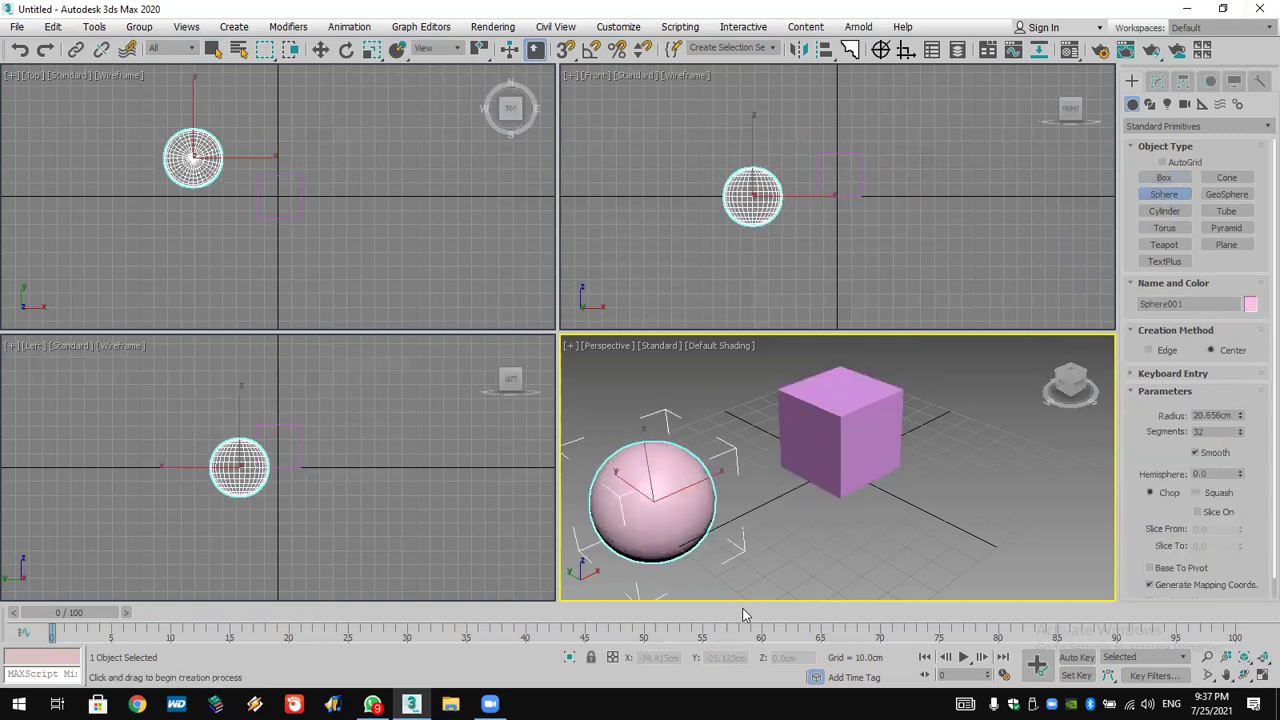
{"action": "key", "text": "ctrl+z"}
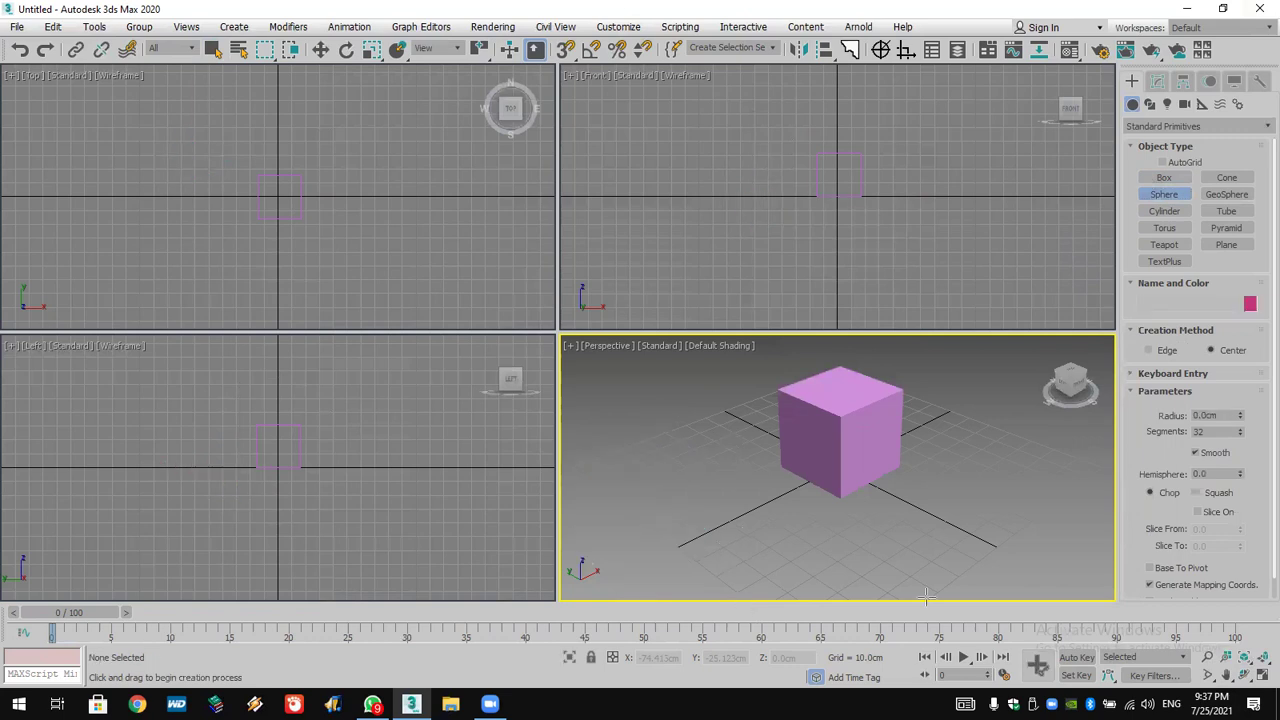
- Set the cube's length, width and height segments to 25 each
{"action": "left_click", "coordinate": [1261, 659]}
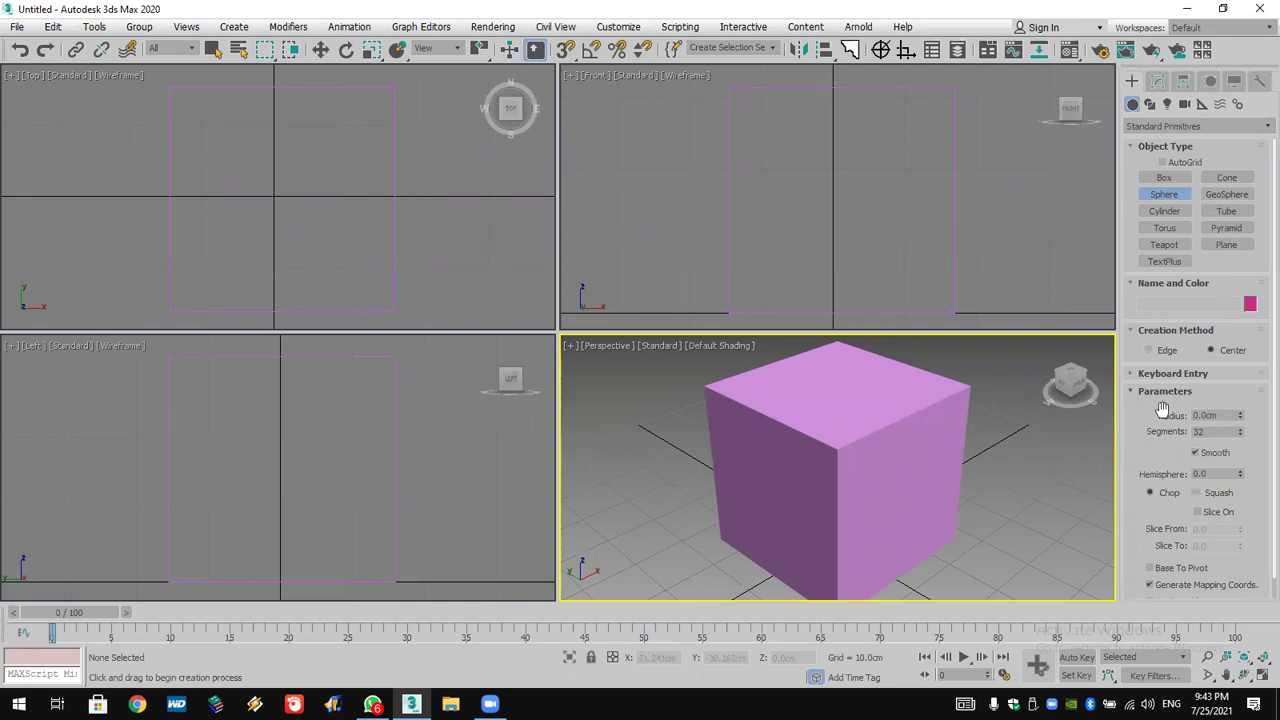
{"action": "left_click", "coordinate": [1157, 81]}
{"action": "right_click", "coordinate": [926, 415]}
{"action": "left_click", "coordinate": [920, 410]}
{"action": "double_click", "coordinate": [1208, 371]}
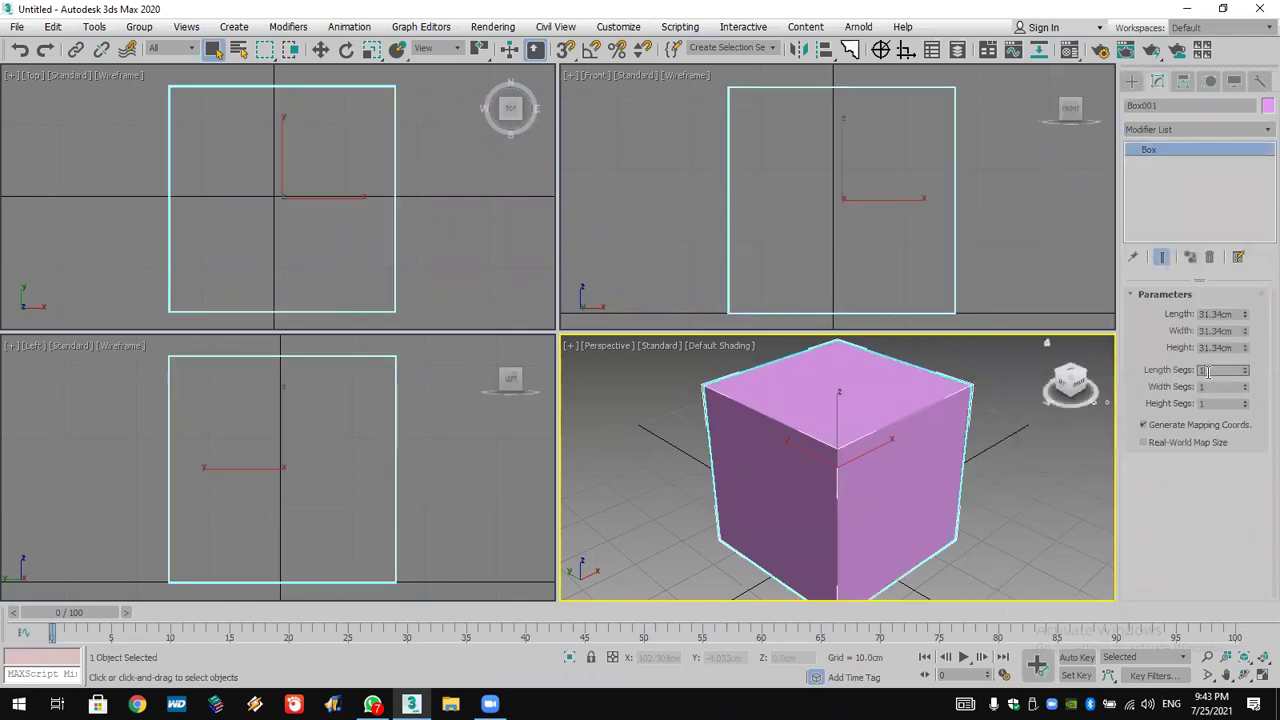
{"action": "type", "text": "25"}
{"action": "key", "text": "Return"}
{"action": "double_click", "coordinate": [1232, 387]}
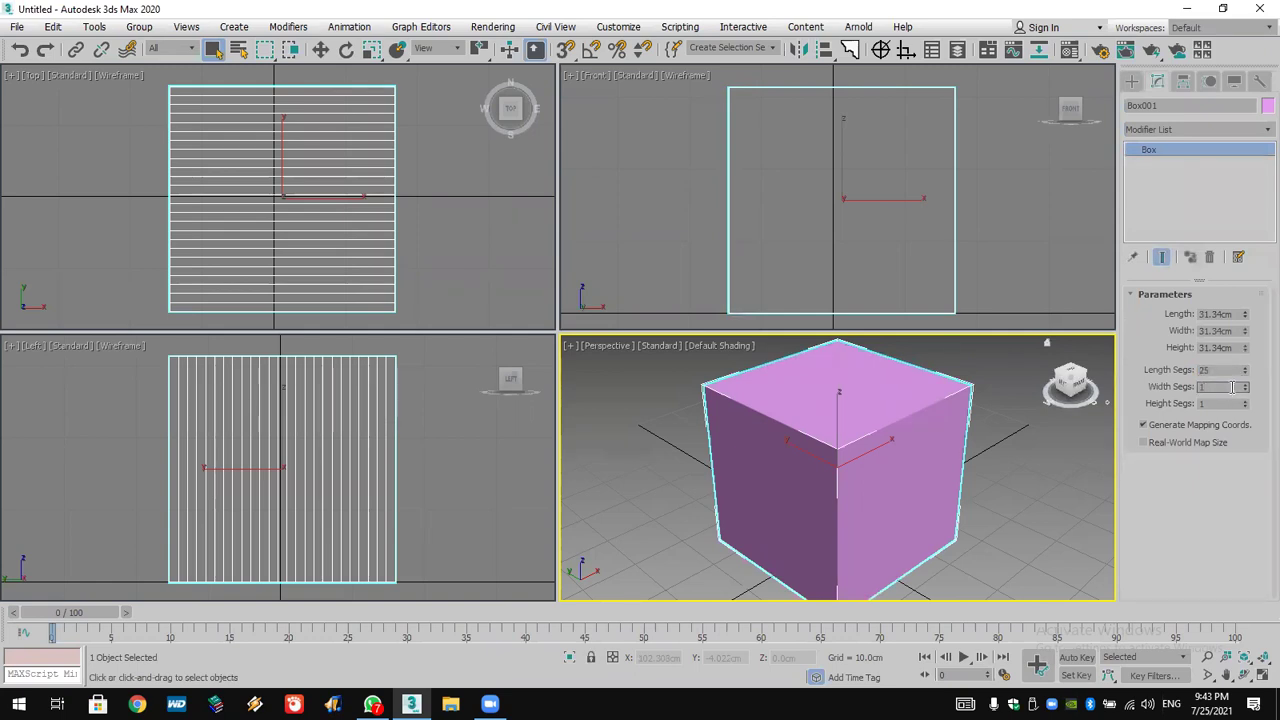
{"action": "type", "text": "25"}
{"action": "key", "text": "Return"}
{"action": "double_click", "coordinate": [1210, 404]}
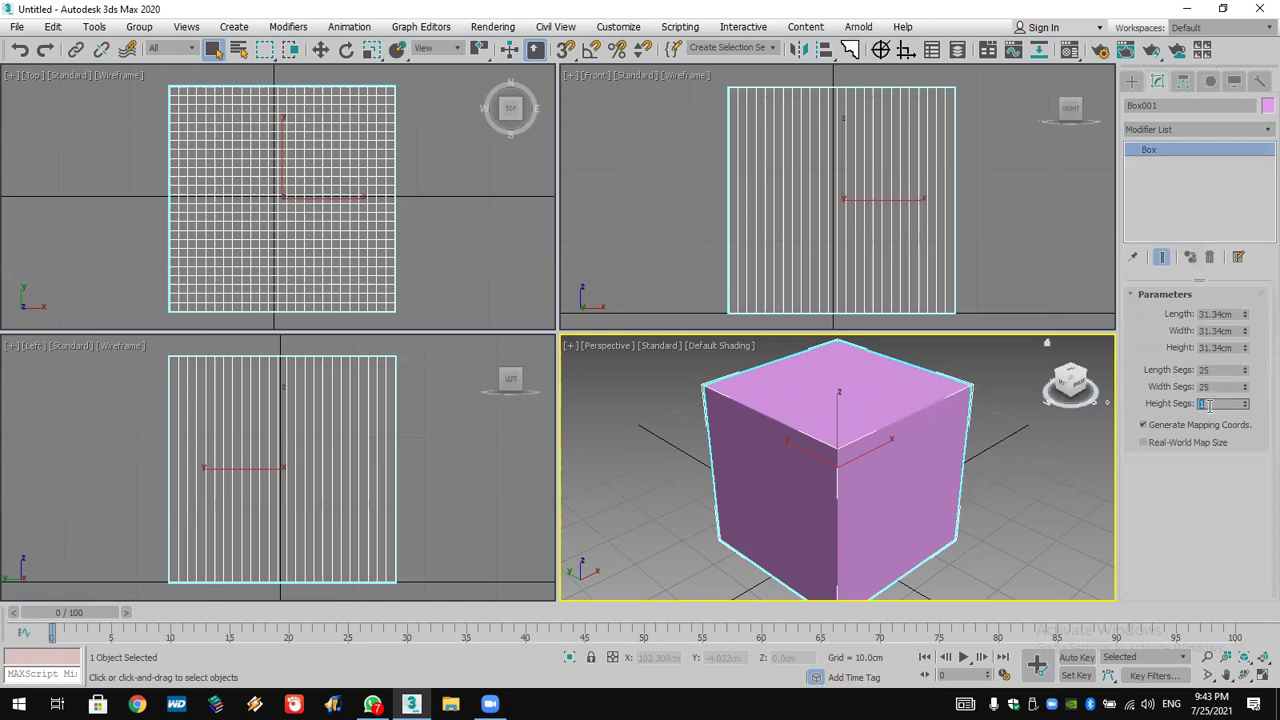
{"action": "key", "text": "Return"}
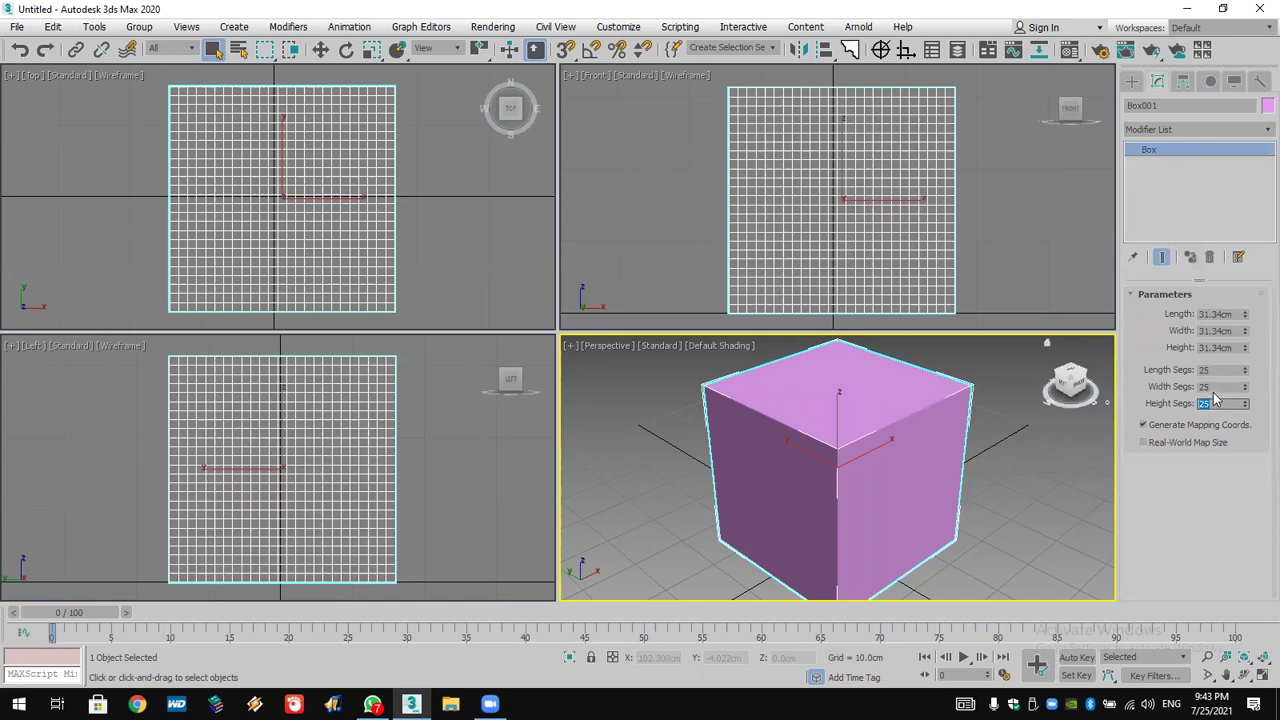
- Add a Bend modifier to the cube with an angle of 360 on the Z axis
{"action": "left_click", "coordinate": [1173, 130]}
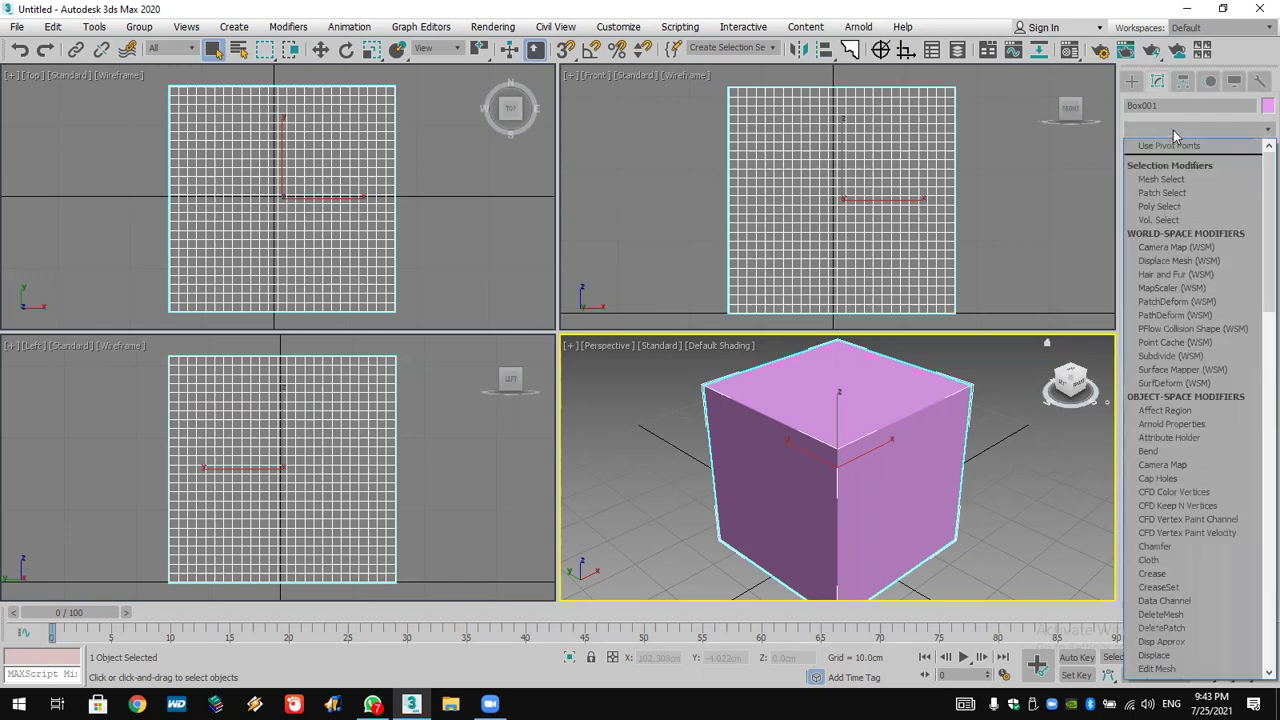
{"action": "key", "text": "b"}
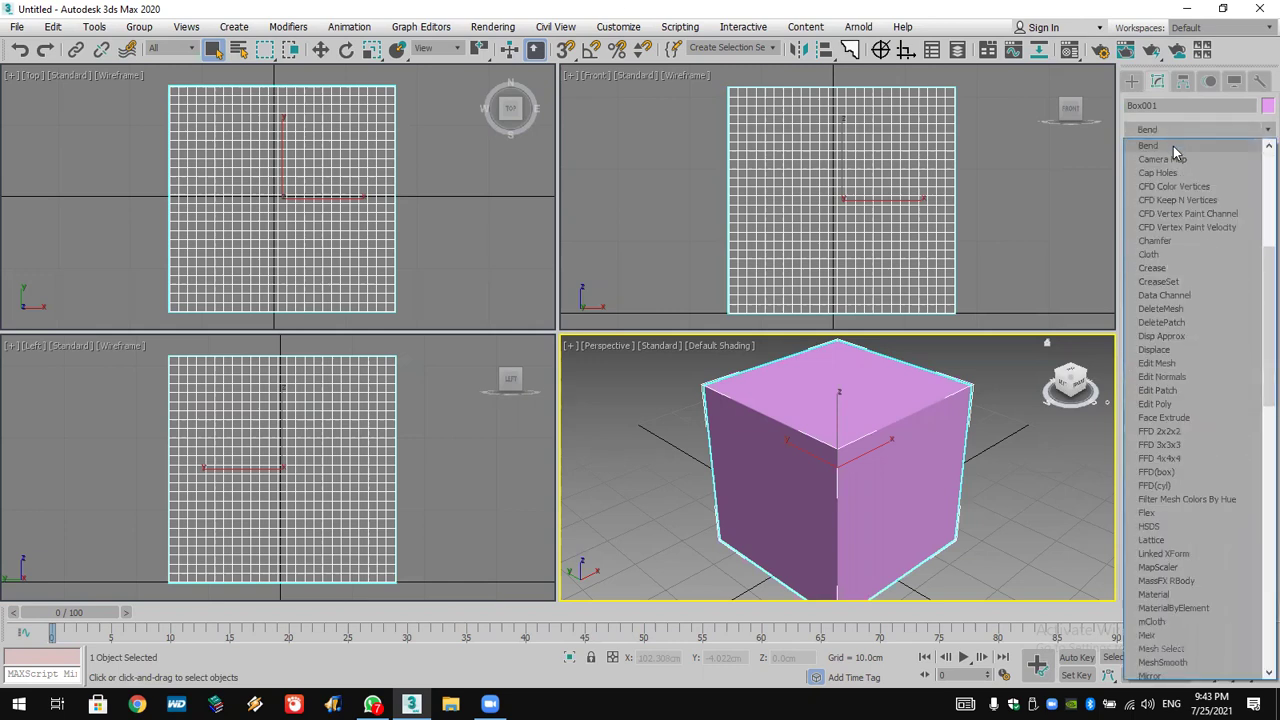
{"action": "left_click", "coordinate": [1173, 146]}
{"action": "double_click", "coordinate": [1212, 323]}
{"action": "type", "text": "3"}
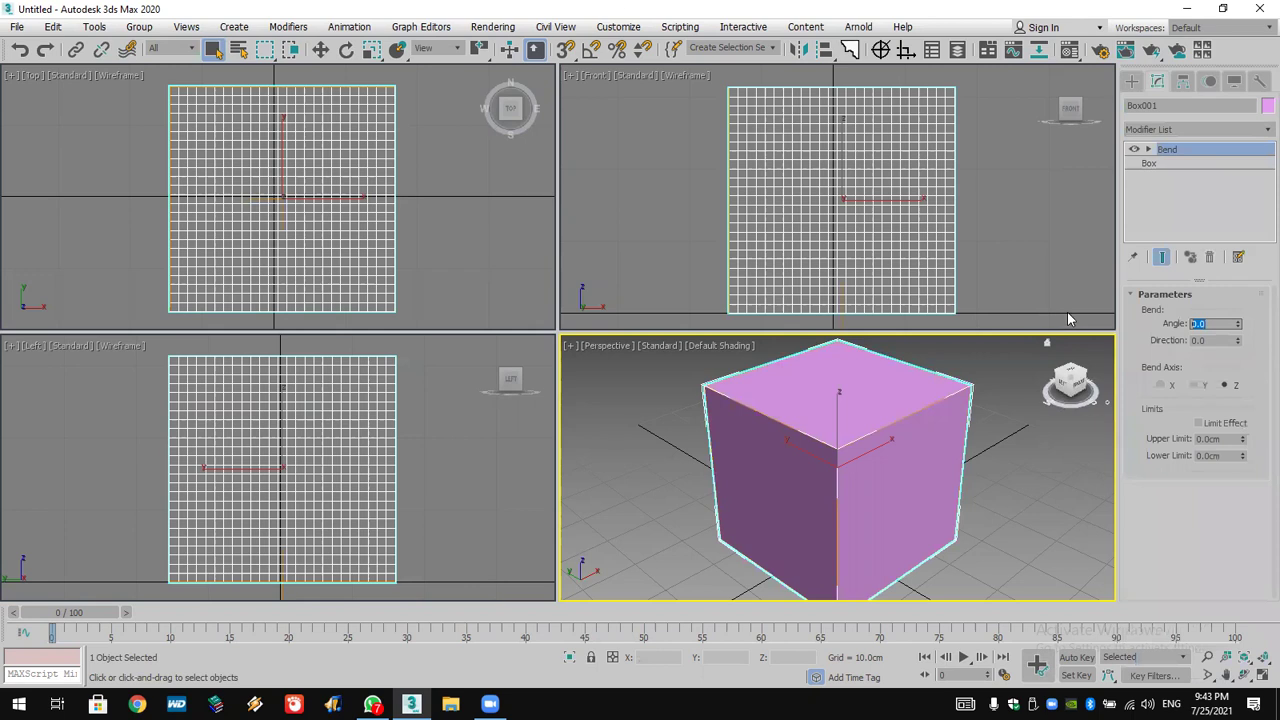
{"action": "type", "text": "60"}
{"action": "key", "text": "Return"}
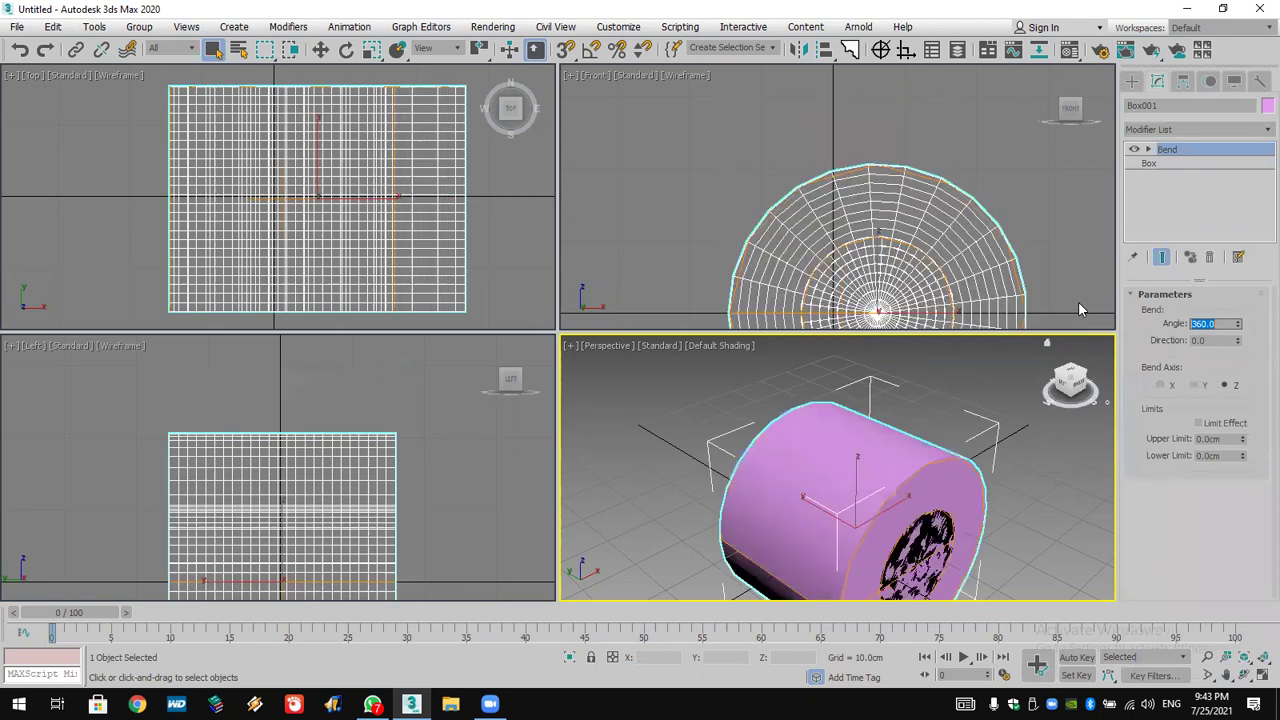
{"action": "left_click", "coordinate": [1263, 657]}
- Add a second Bend modifier with an angle of 360 and its bend axis set to Y
{"action": "left_click", "coordinate": [1186, 128]}
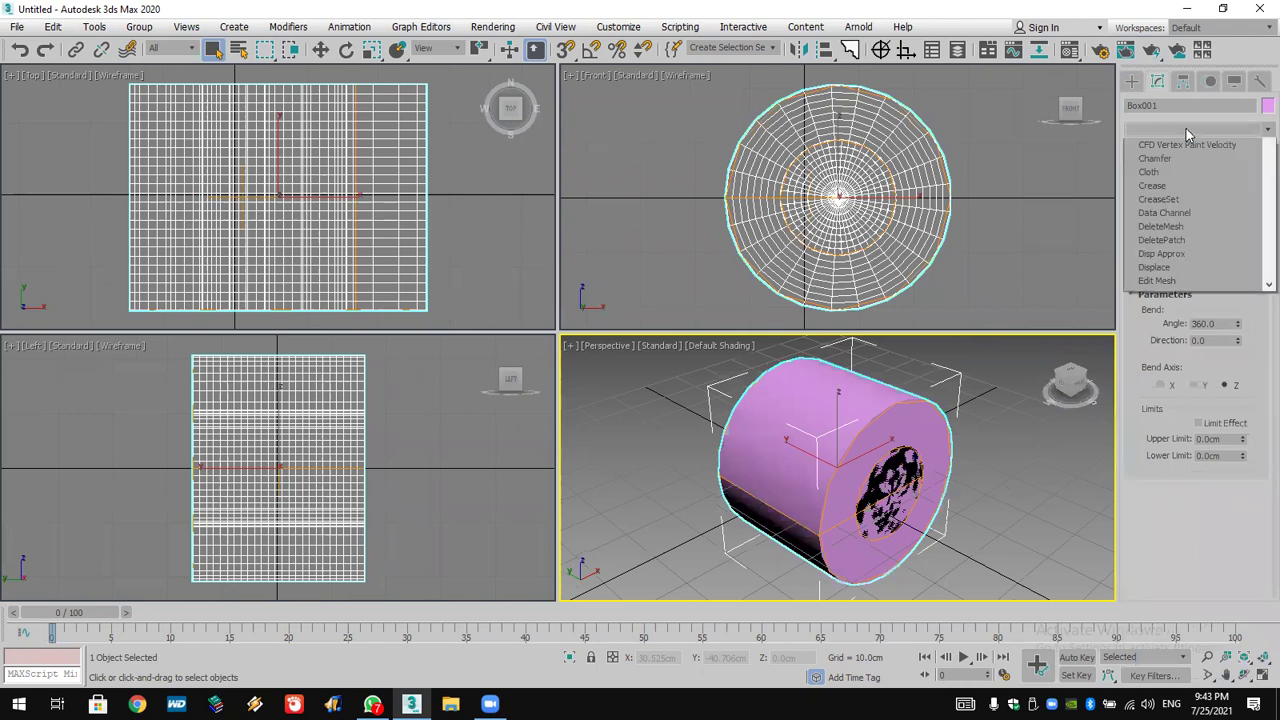
{"action": "scroll", "coordinate": [1186, 130], "scroll_direction": "down", "scroll_amount": 5}
{"action": "left_click", "coordinate": [1187, 145]}
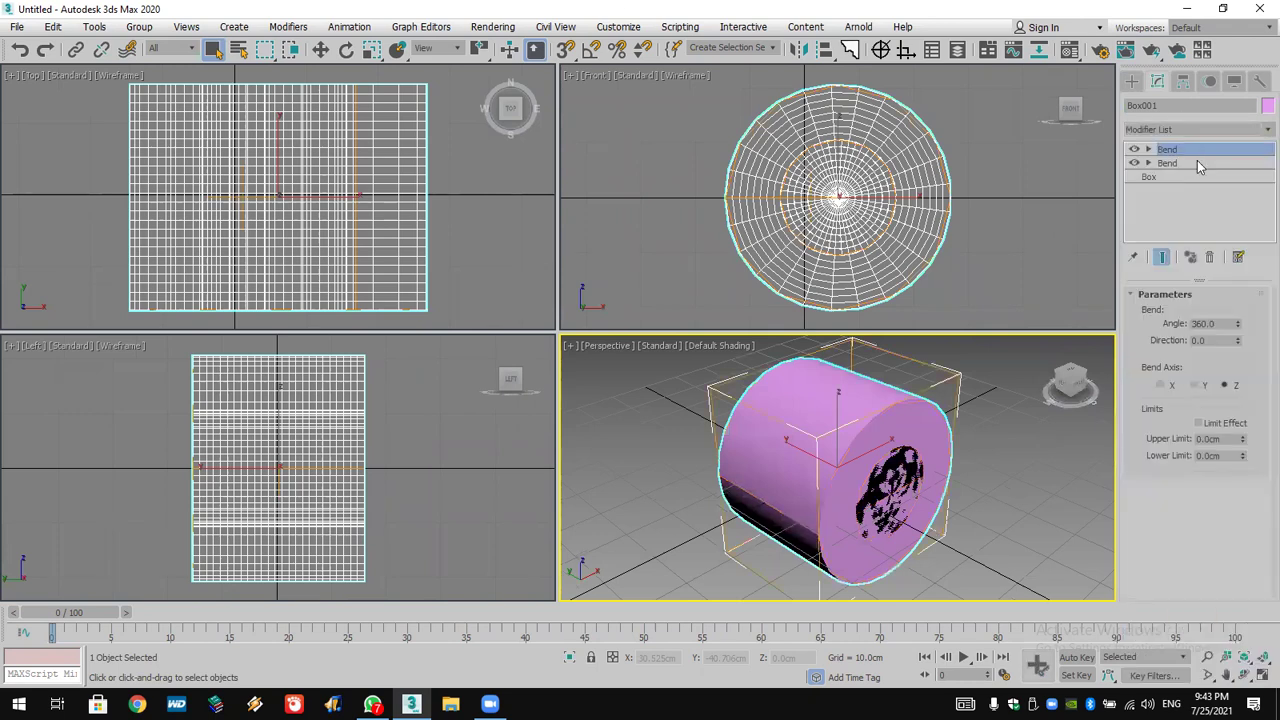
{"action": "type", "text": "3"}
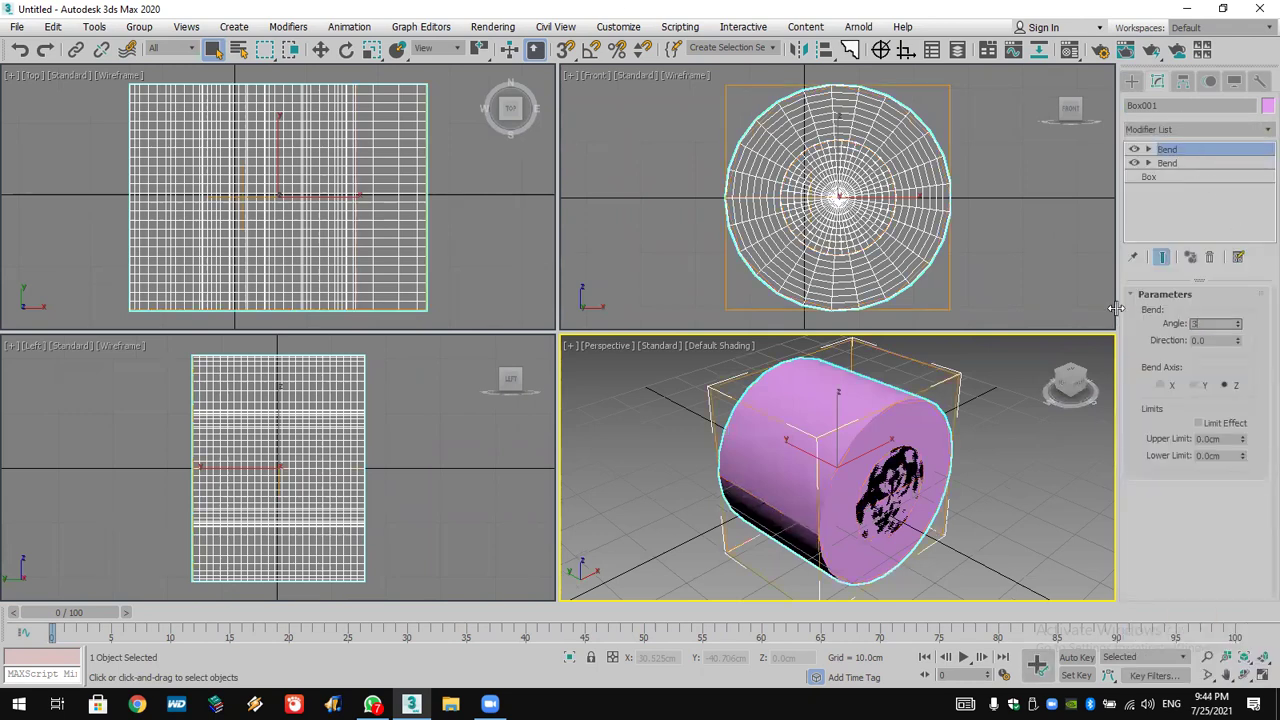
{"action": "type", "text": "60"}
{"action": "key", "text": "Return"}
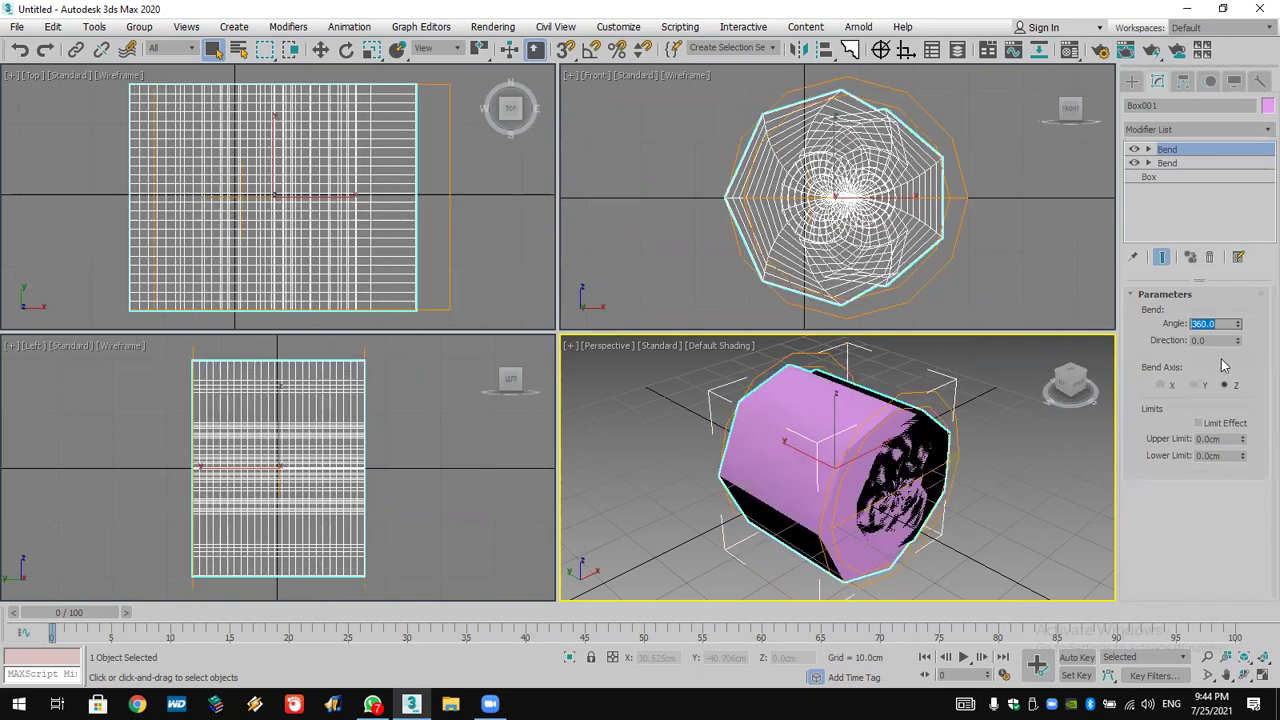
{"action": "left_click", "coordinate": [1193, 385]}
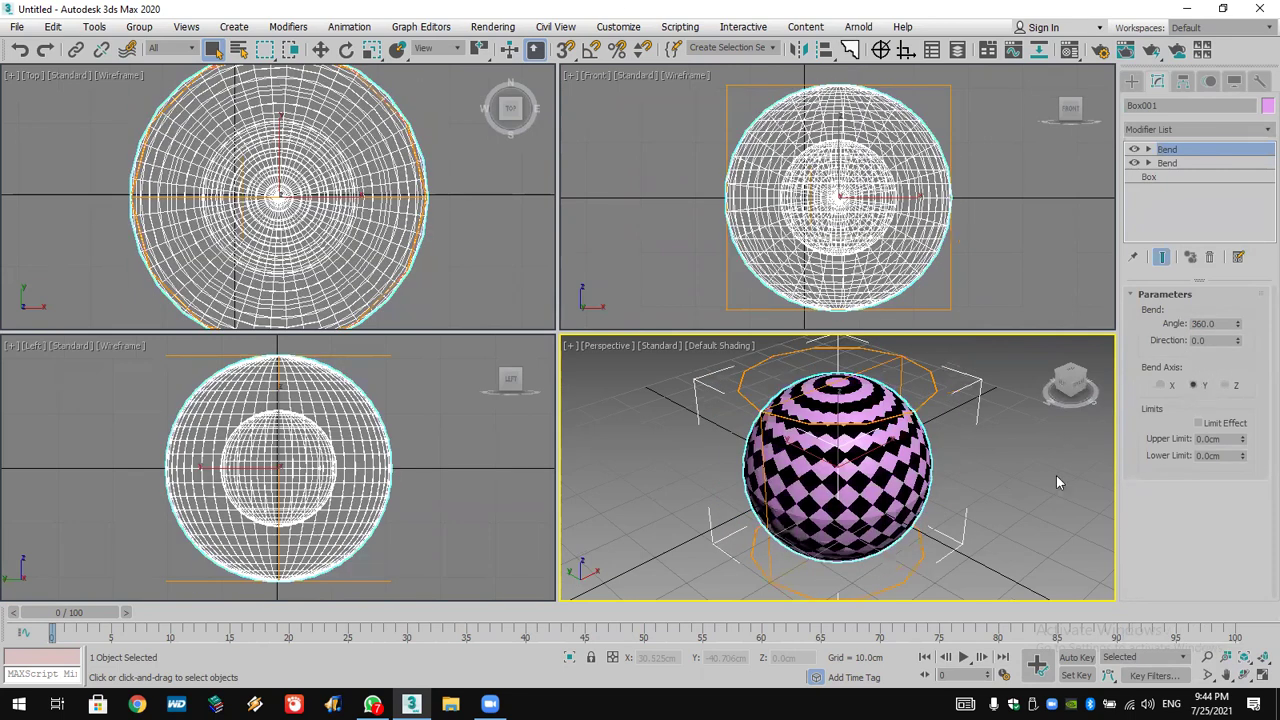
{"action": "left_click", "coordinate": [1056, 475]}
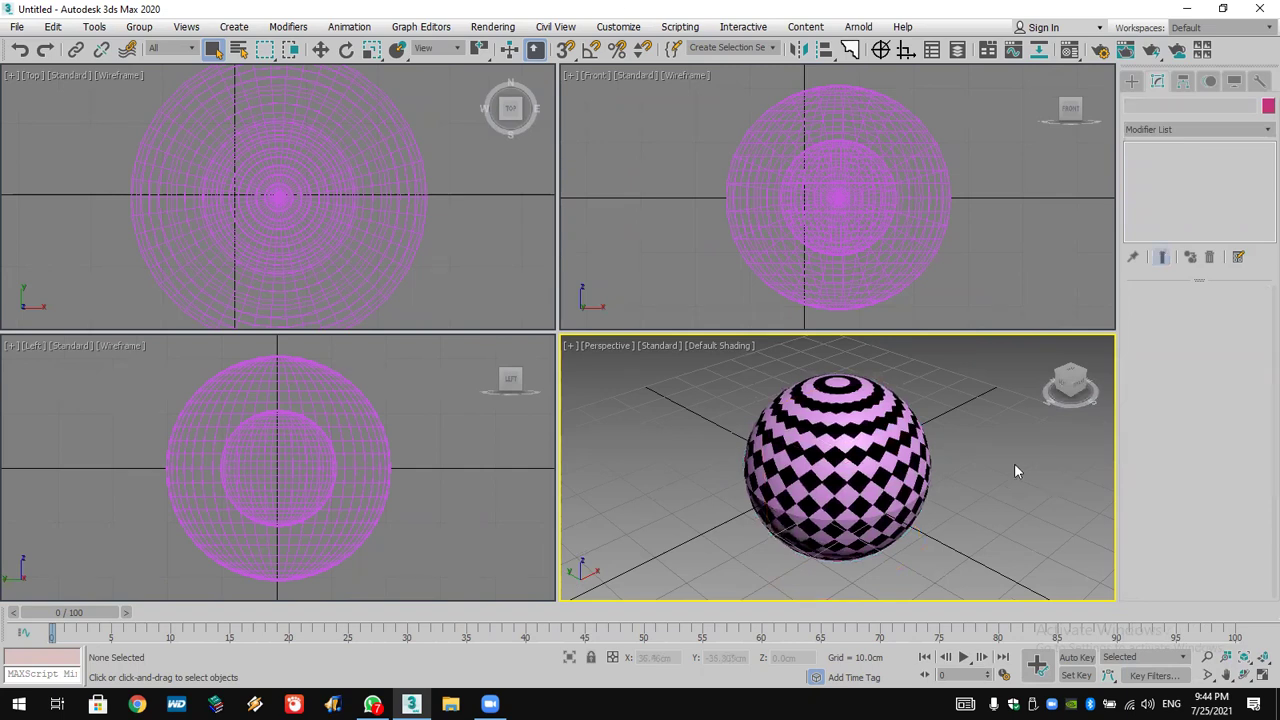
- Remove both Bend modifiers from the box
{"action": "left_click", "coordinate": [904, 457]}
{"action": "left_click", "coordinate": [1210, 258]}
{"action": "left_click", "coordinate": [1210, 258]}
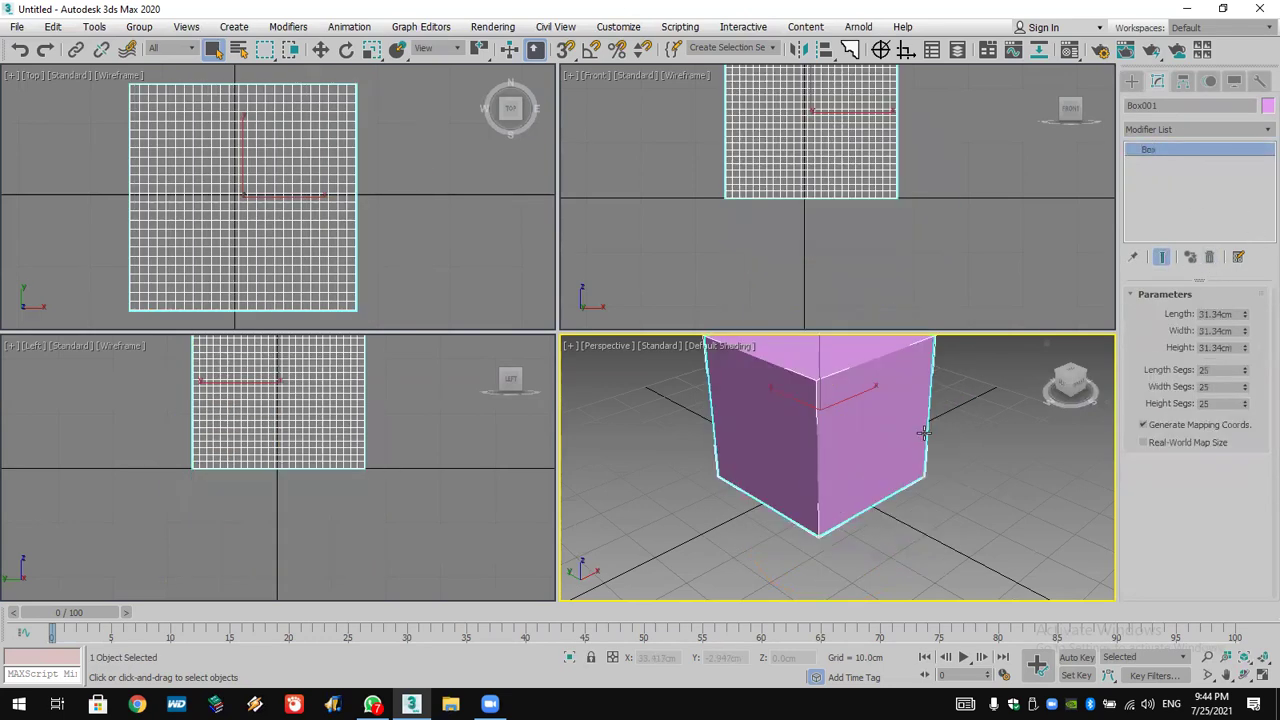
- Apply a Spherify modifier to the segmented box to turn it into a ball
{"action": "key", "text": "z"}
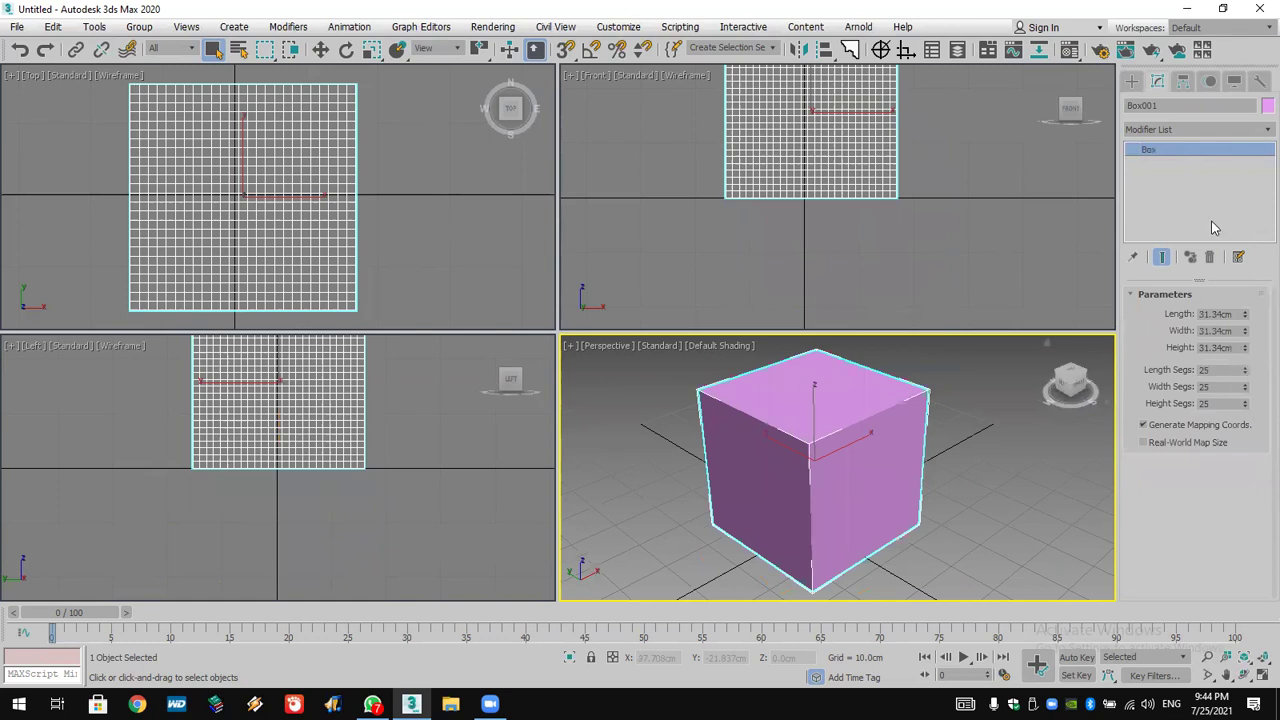
{"action": "left_click", "coordinate": [1200, 132]}
{"action": "scroll", "coordinate": [1190, 240], "scroll_direction": "down", "scroll_amount": 15}
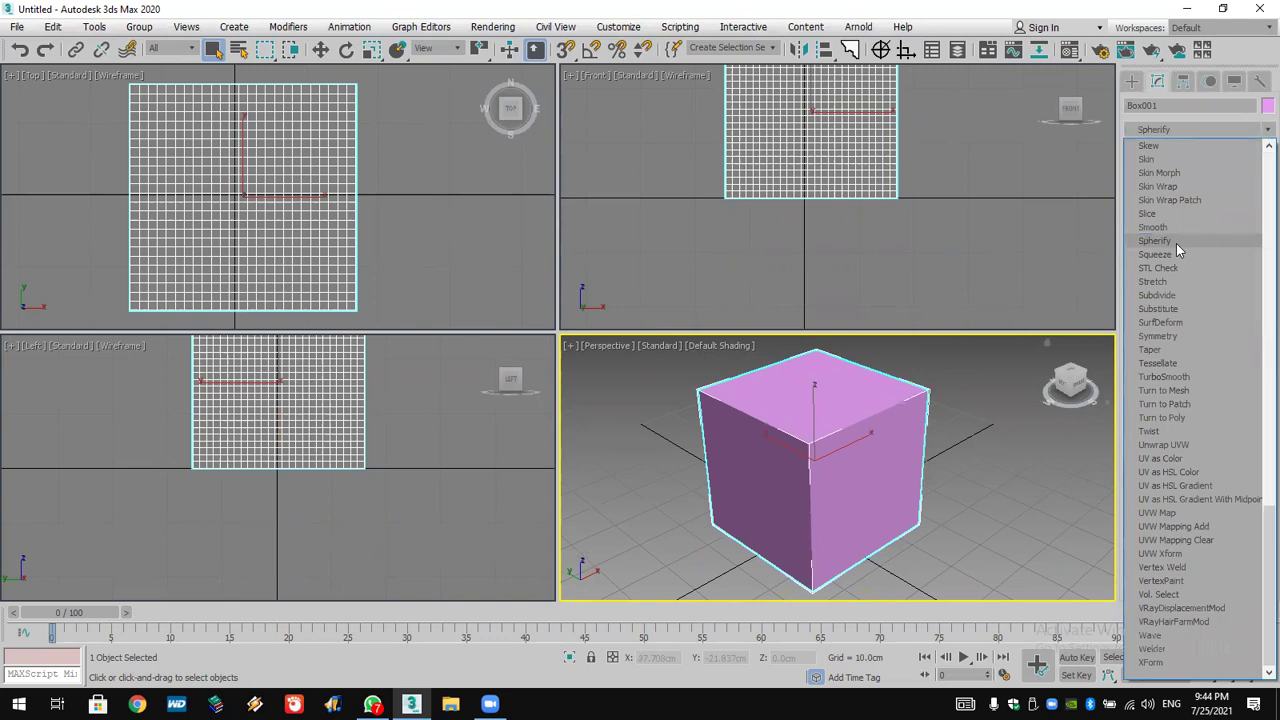
{"action": "left_click", "coordinate": [1176, 243]}
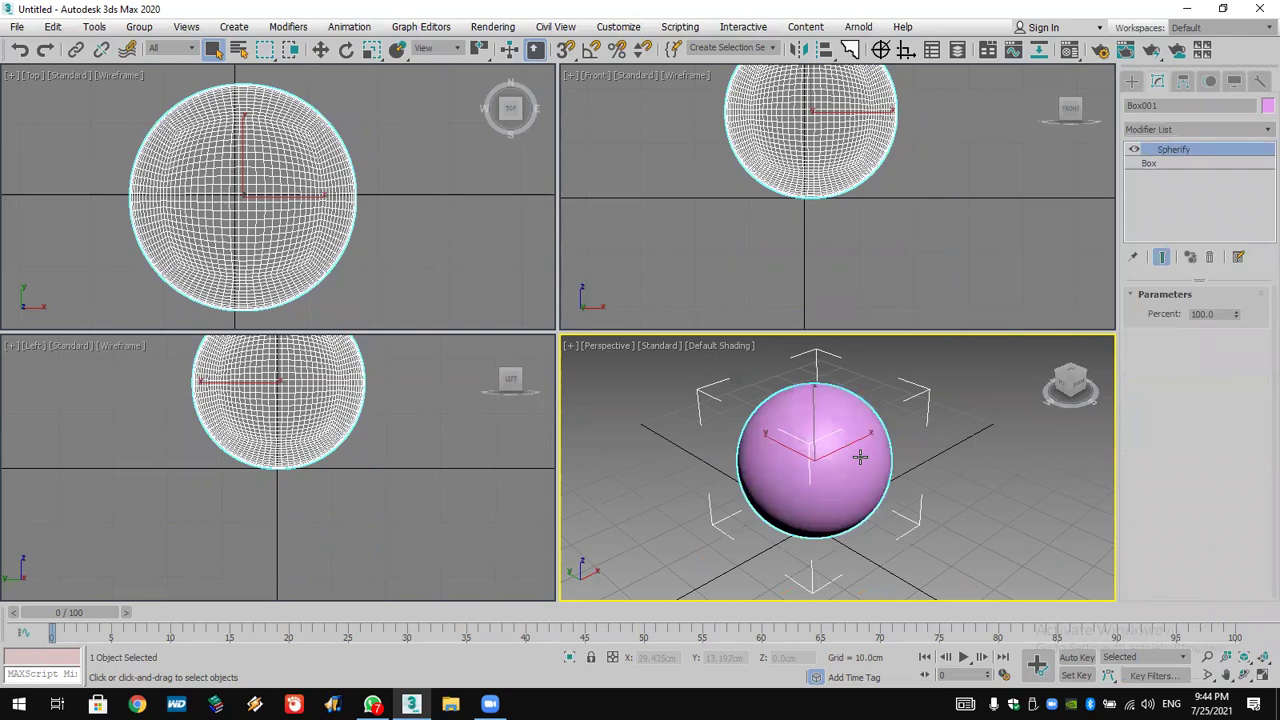
- Discard the spherified box by resetting to an empty scene without saving
{"action": "left_click", "coordinate": [19, 28]}
{"action": "left_click", "coordinate": [33, 74]}
{"action": "left_click", "coordinate": [676, 380]}
{"action": "left_click", "coordinate": [586, 375]}
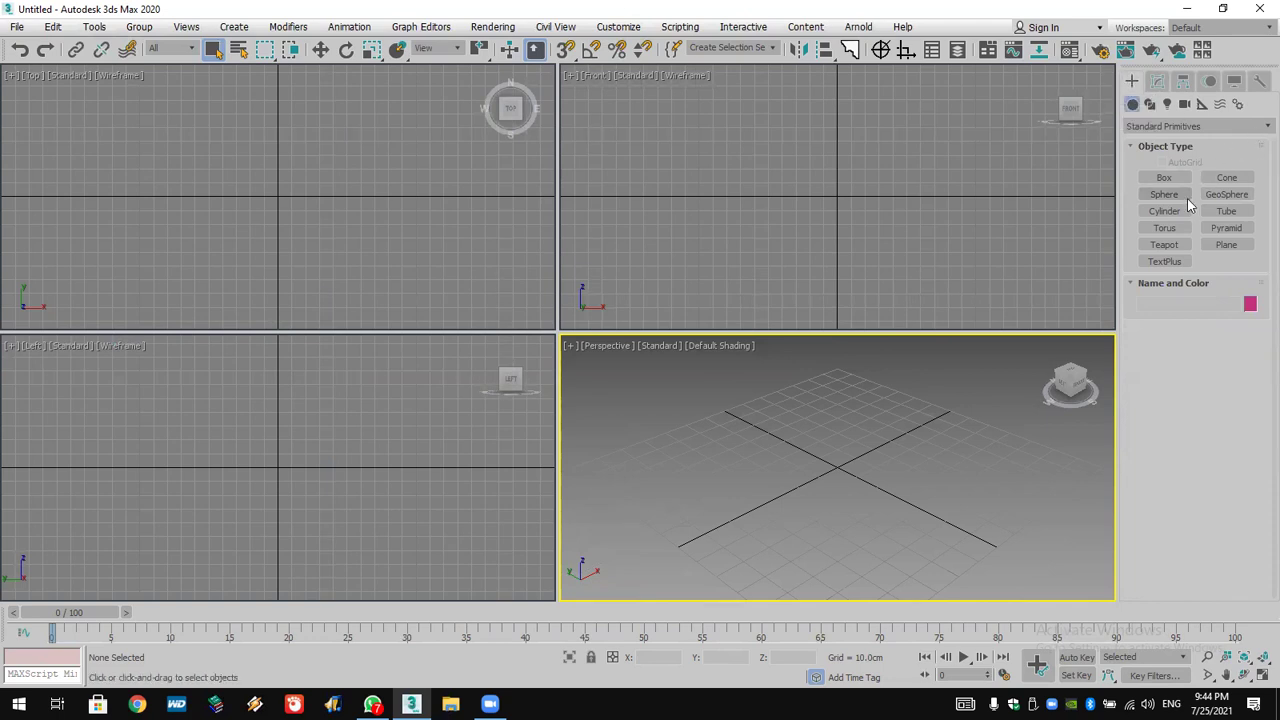
- Create a box at the origin with exact dimensions: length 10 cm, width 10 cm and height 100 cm
{"action": "left_click", "coordinate": [1167, 180]}
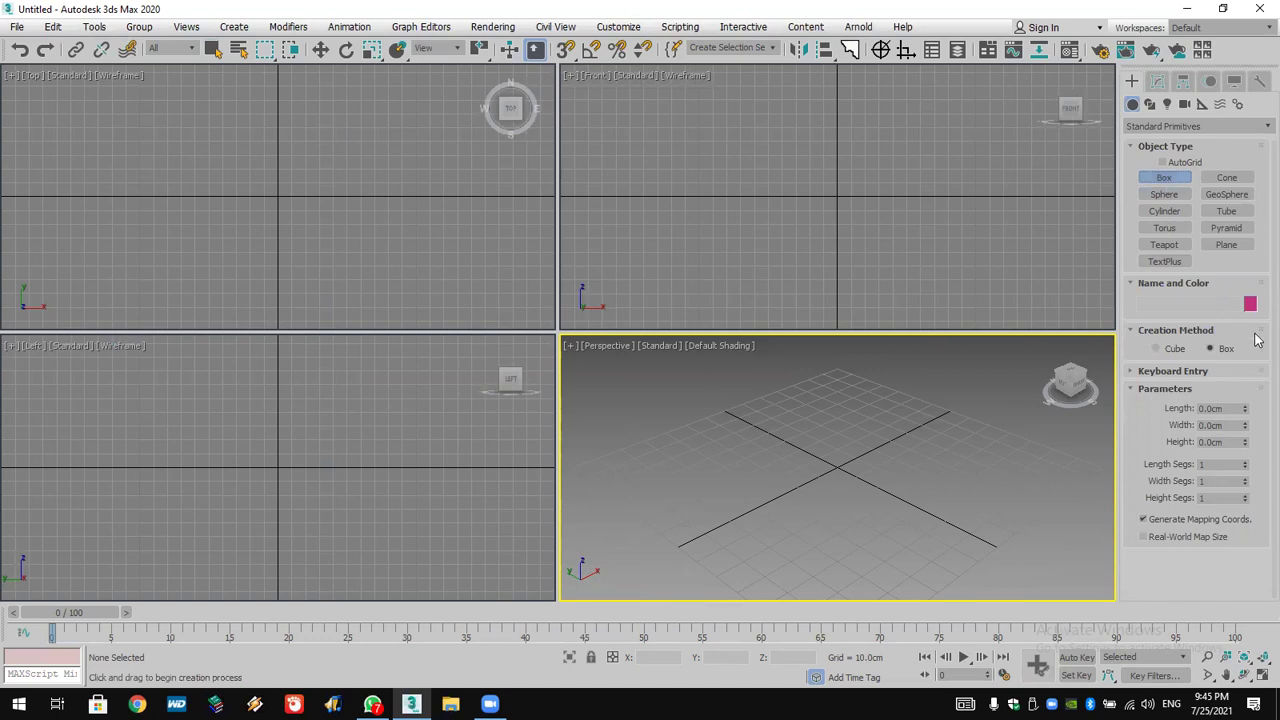
{"action": "left_click", "coordinate": [1195, 376]}
{"action": "double_click", "coordinate": [1200, 448]}
{"action": "type", "text": "10"}
{"action": "key", "text": "Tab"}
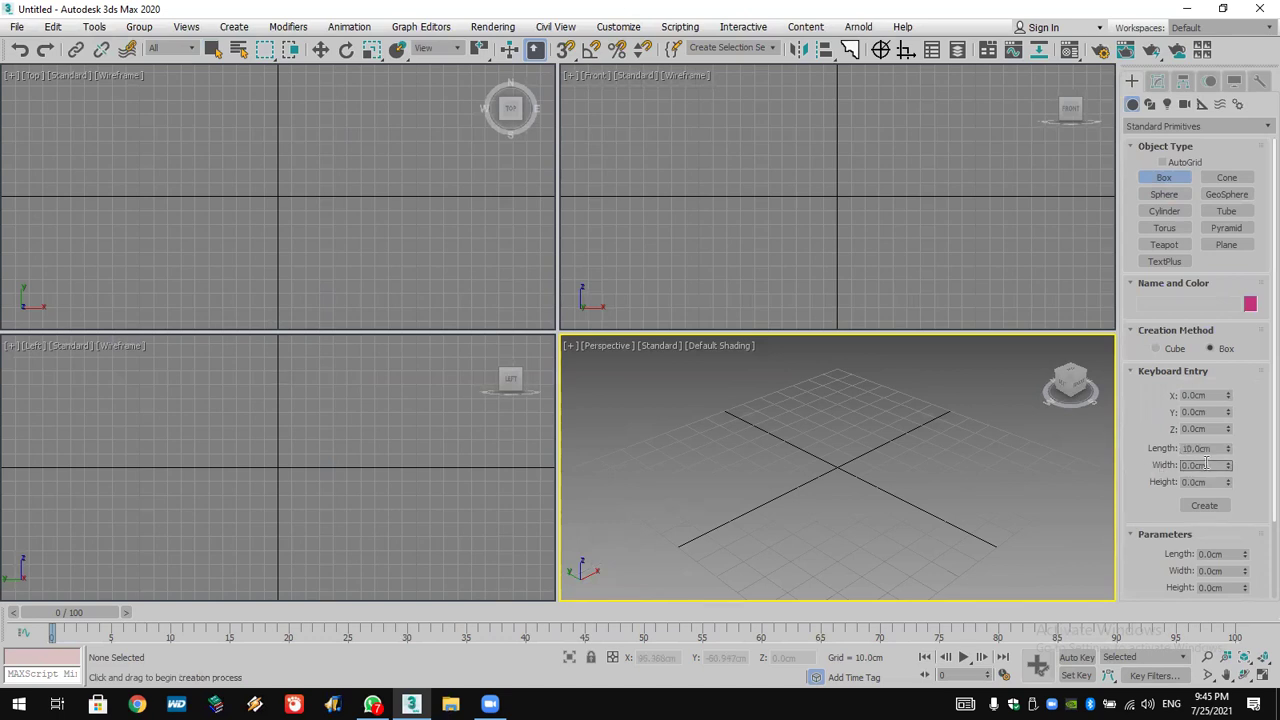
{"action": "type", "text": "10"}
{"action": "key", "text": "Tab"}
{"action": "type", "text": "100"}
{"action": "key", "text": "Return"}
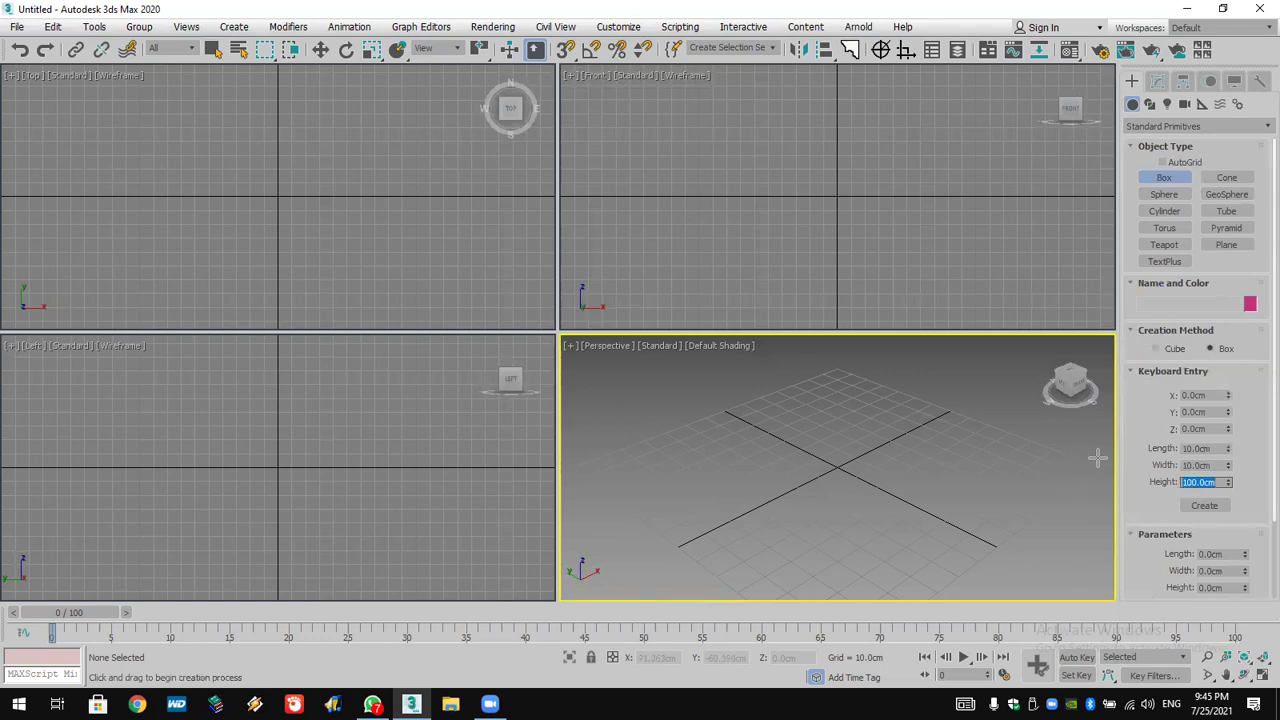
{"action": "left_click", "coordinate": [1203, 506]}
{"action": "middle_click_drag", "start_coordinate": [1019, 460], "coordinate": [1002, 559]}
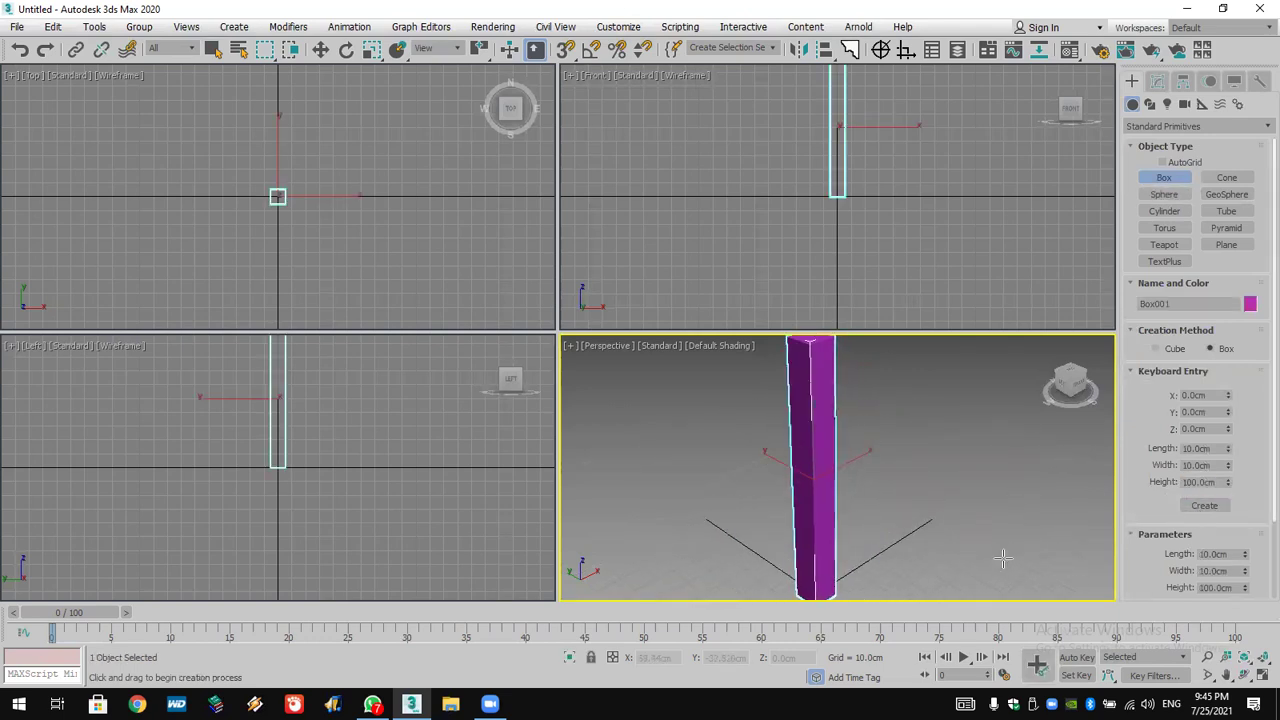
- Set the box's segments to 38 in length, 26 in width and 56 in height
{"action": "left_click_drag", "start_coordinate": [1160, 577], "coordinate": [1165, 450]}
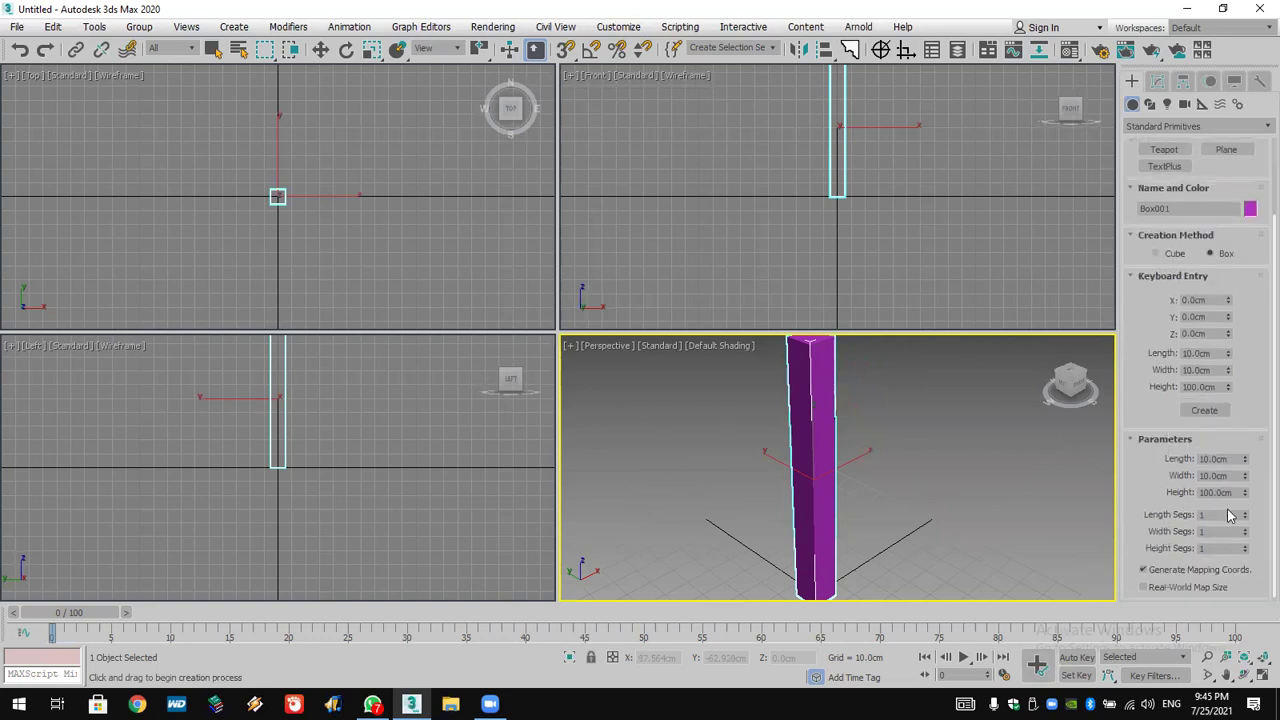
{"action": "mouse_move", "coordinate": [1246, 517]}
{"action": "left_mouse_down"}
{"action": "mouse_move", "coordinate": [1247, 553]}
{"action": "mouse_move", "coordinate": [1258, 535]}
{"action": "left_mouse_up"}
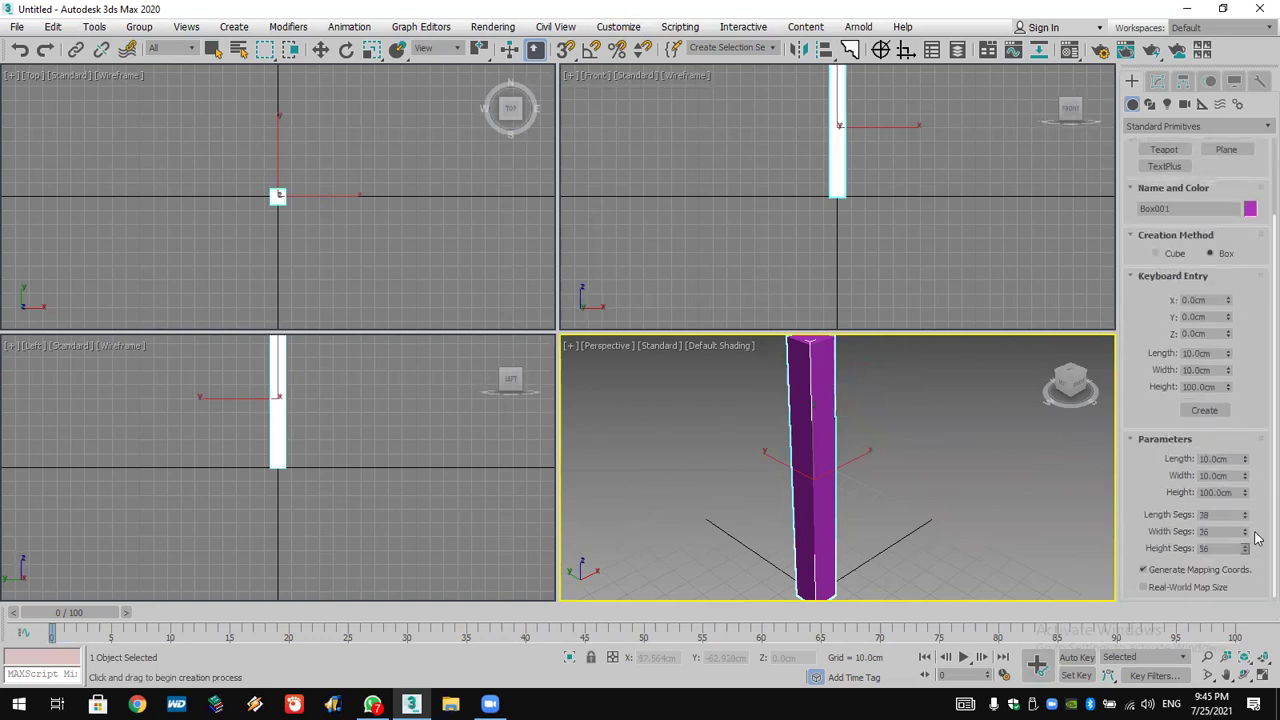
{"action": "left_click", "coordinate": [1262, 657]}
{"action": "mouse_move", "coordinate": [892, 251]}
{"action": "middle_mouse_down"}
{"action": "mouse_move", "coordinate": [871, 229]}
{"action": "mouse_move", "coordinate": [900, 234]}
{"action": "middle_mouse_up"}
- Add an Edit Mesh modifier to the box and select the vertices of its upper part in the Front view
{"action": "left_click", "coordinate": [1157, 81]}
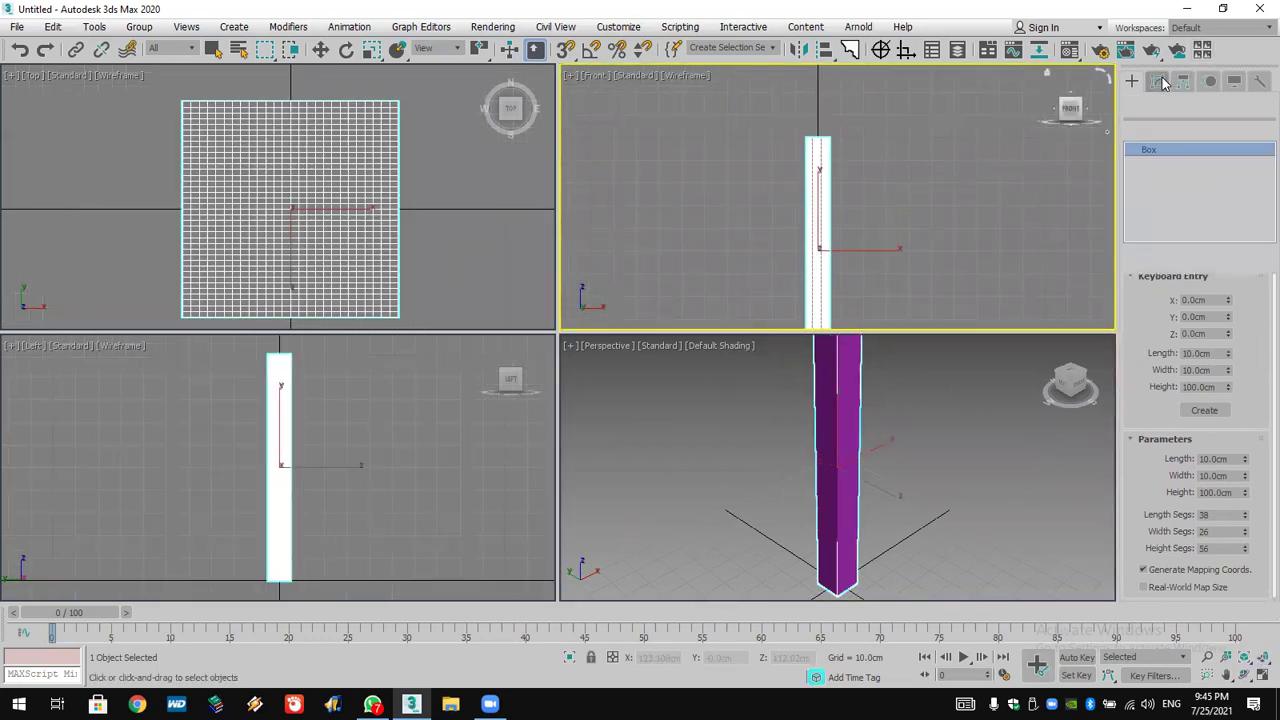
{"action": "left_click", "coordinate": [1170, 129]}
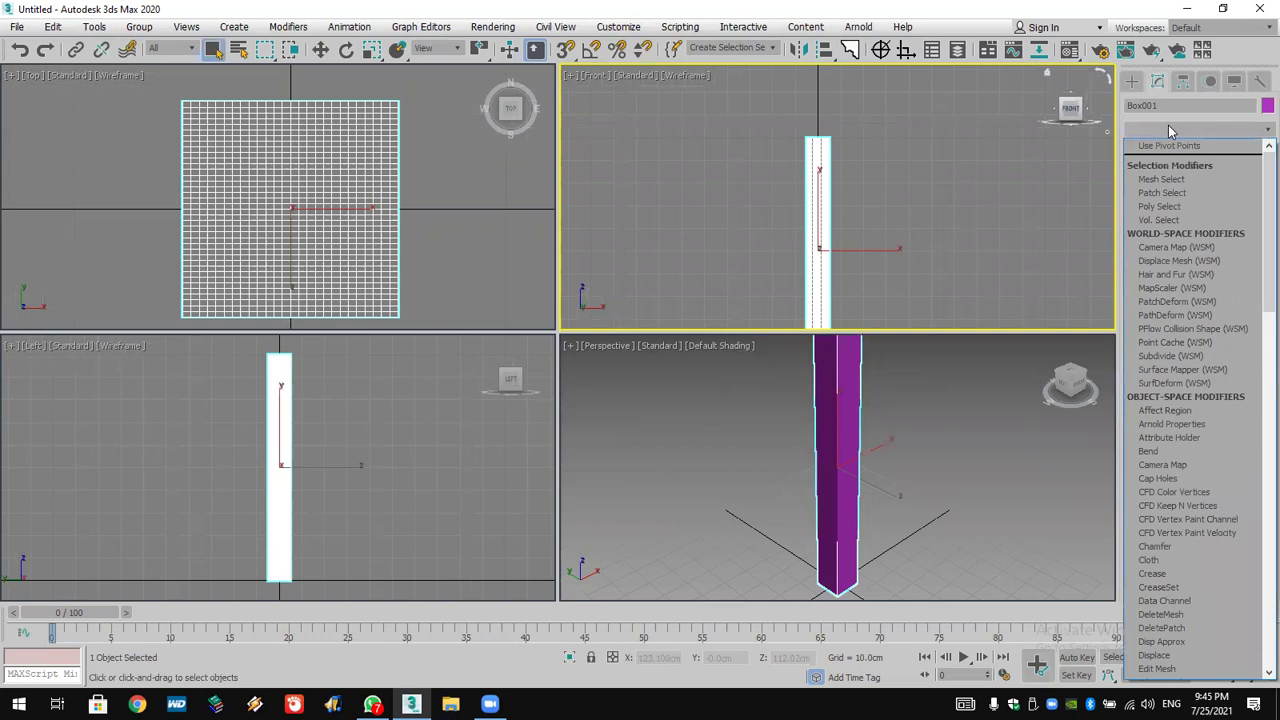
{"action": "key", "text": "e"}
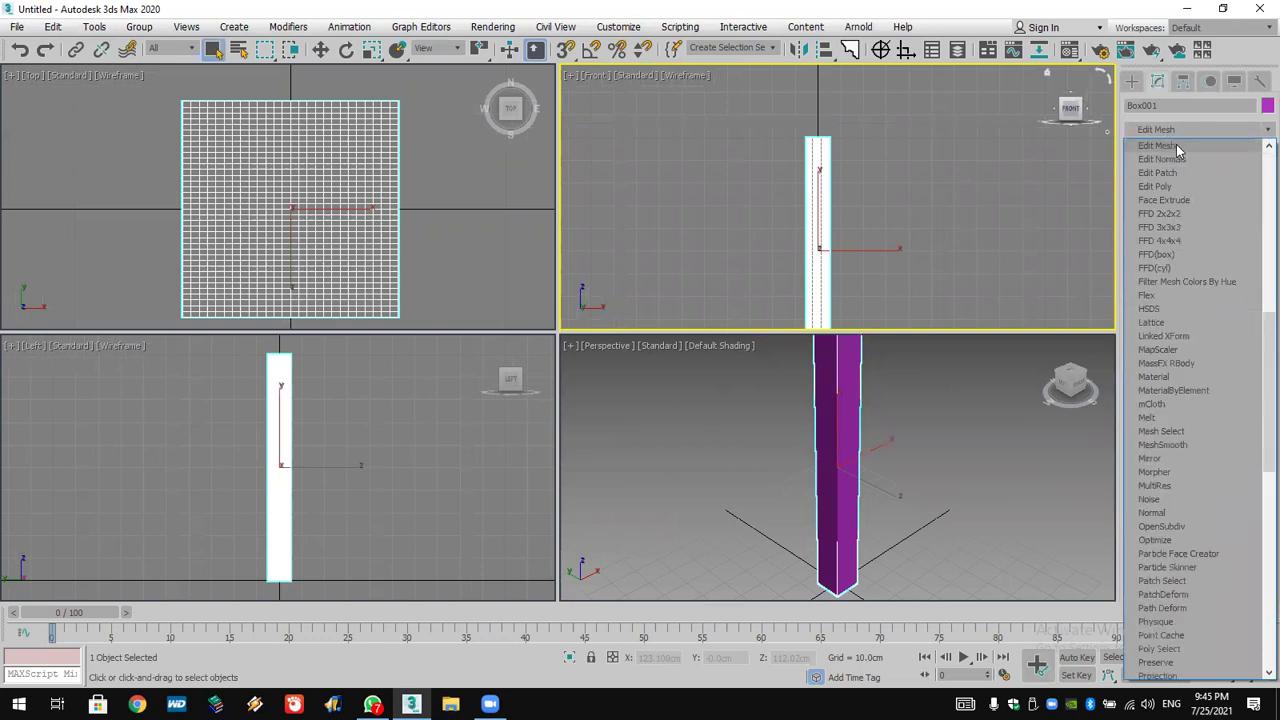
{"action": "left_click", "coordinate": [1176, 144]}
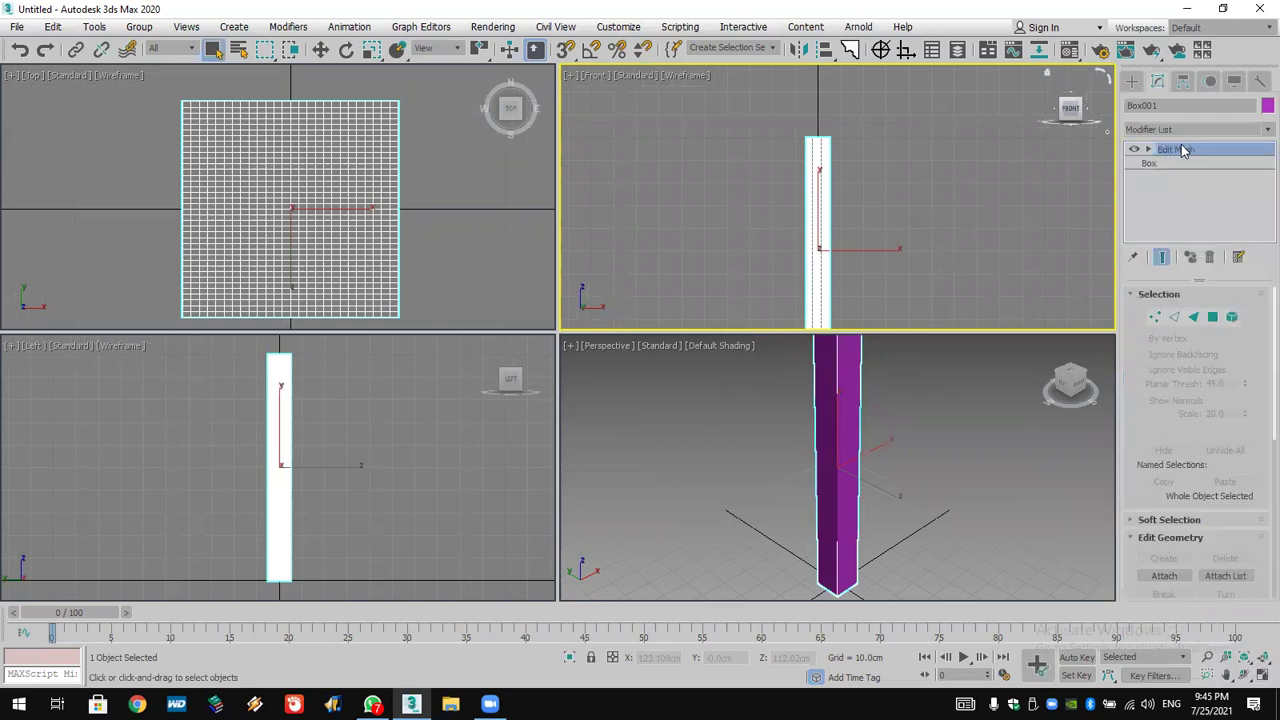
{"action": "left_click", "coordinate": [1177, 163]}
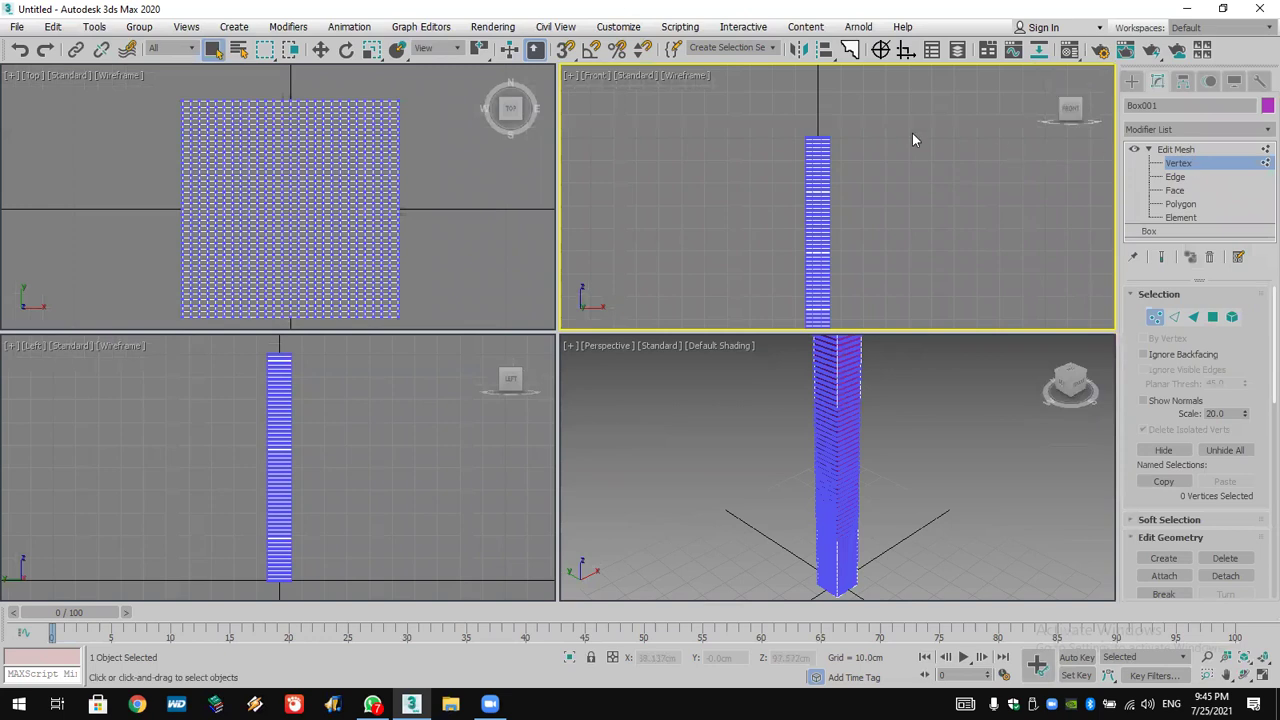
{"action": "left_click_drag", "start_coordinate": [765, 201], "coordinate": [767, 203]}
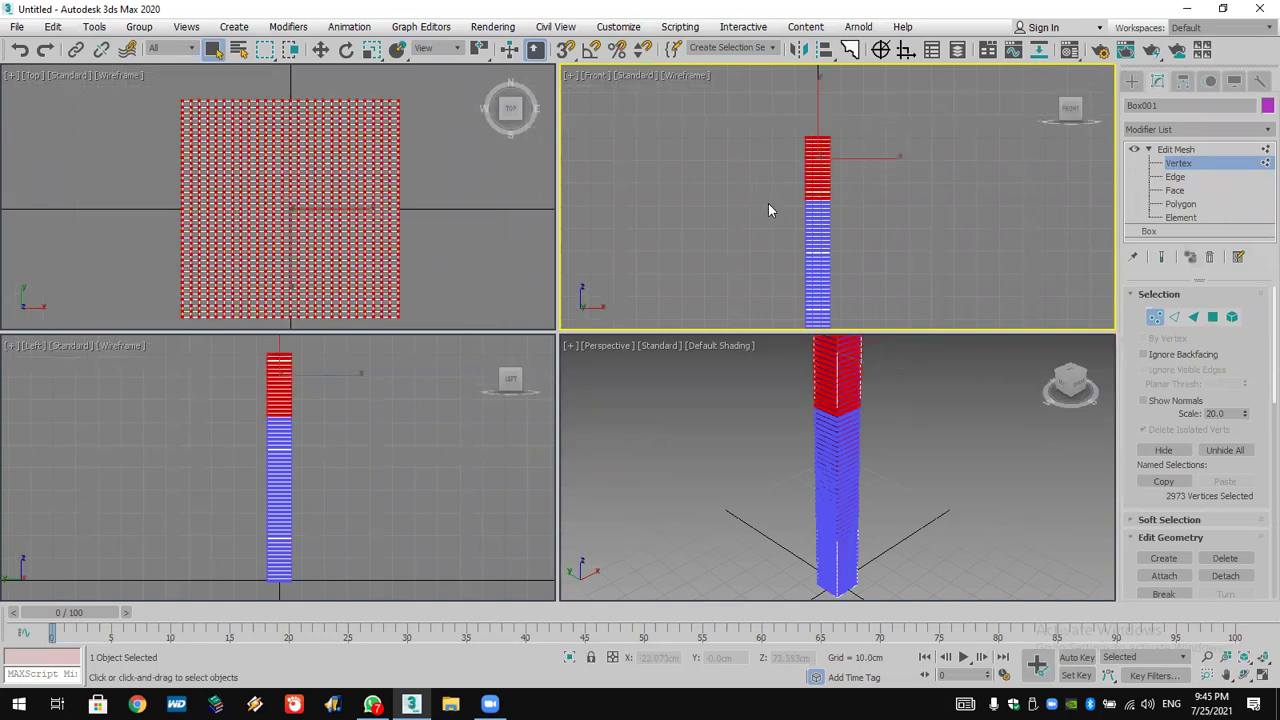
- Apply a Spherify modifier to the selected upper vertices and inspect the rounded head in the Perspective view
{"action": "left_click", "coordinate": [1219, 122]}
{"action": "scroll", "coordinate": [1219, 122], "scroll_direction": "down", "scroll_amount": 5}
{"action": "type", "text": "sph"}
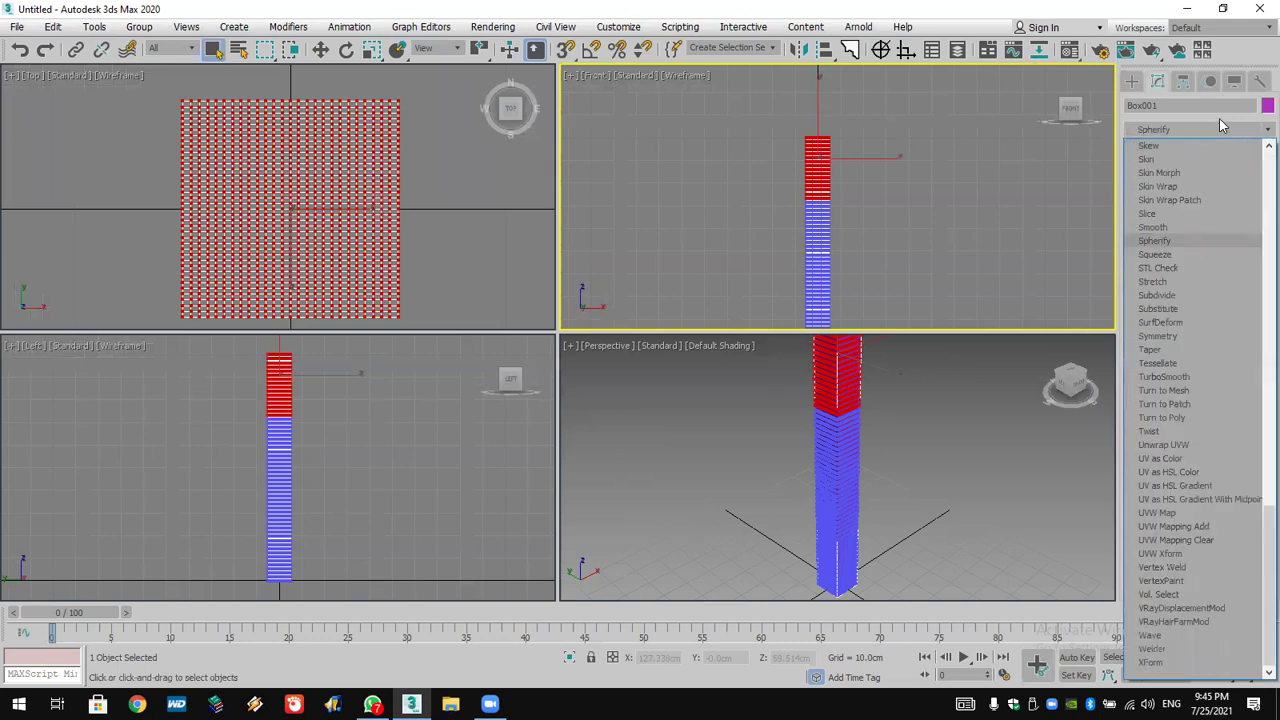
{"action": "left_click", "coordinate": [1195, 236]}
{"action": "scroll", "coordinate": [917, 423], "scroll_direction": "down", "scroll_amount": 3}
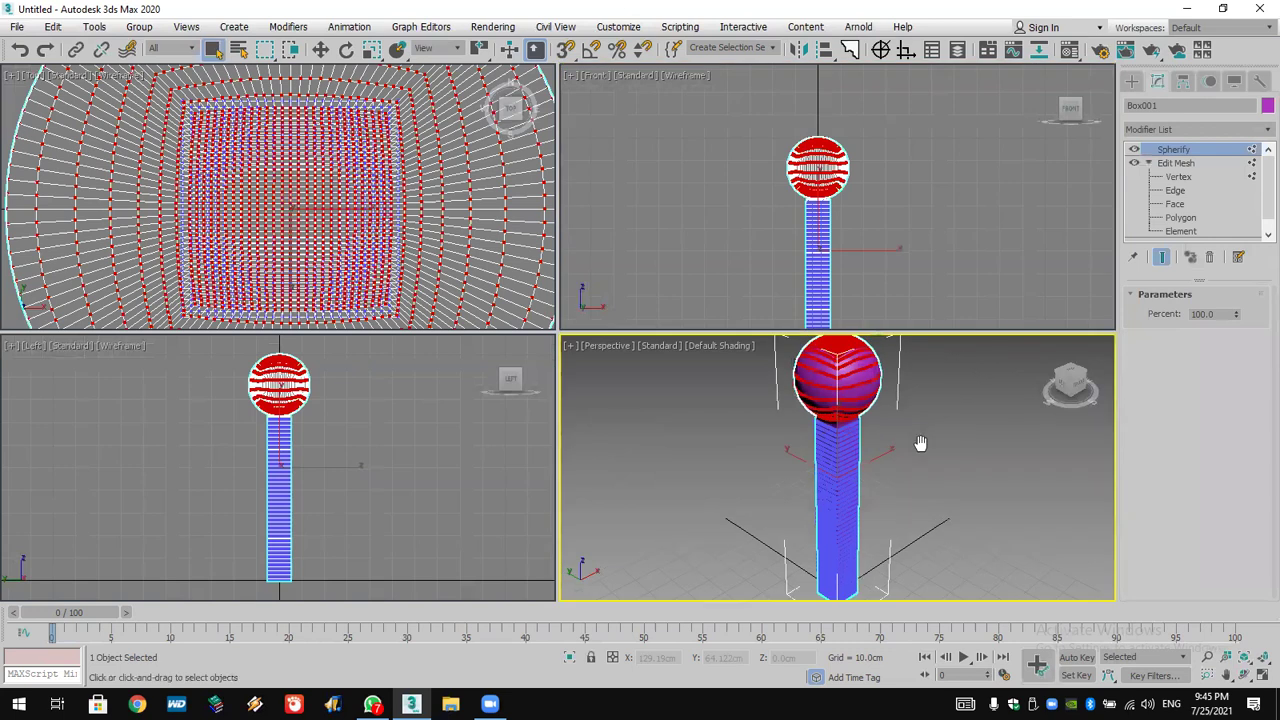
{"action": "scroll", "coordinate": [905, 441], "scroll_direction": "down", "scroll_amount": 2}
{"action": "middle_click_drag", "start_coordinate": [971, 436], "coordinate": [898, 437]}
{"action": "left_click", "coordinate": [898, 437]}
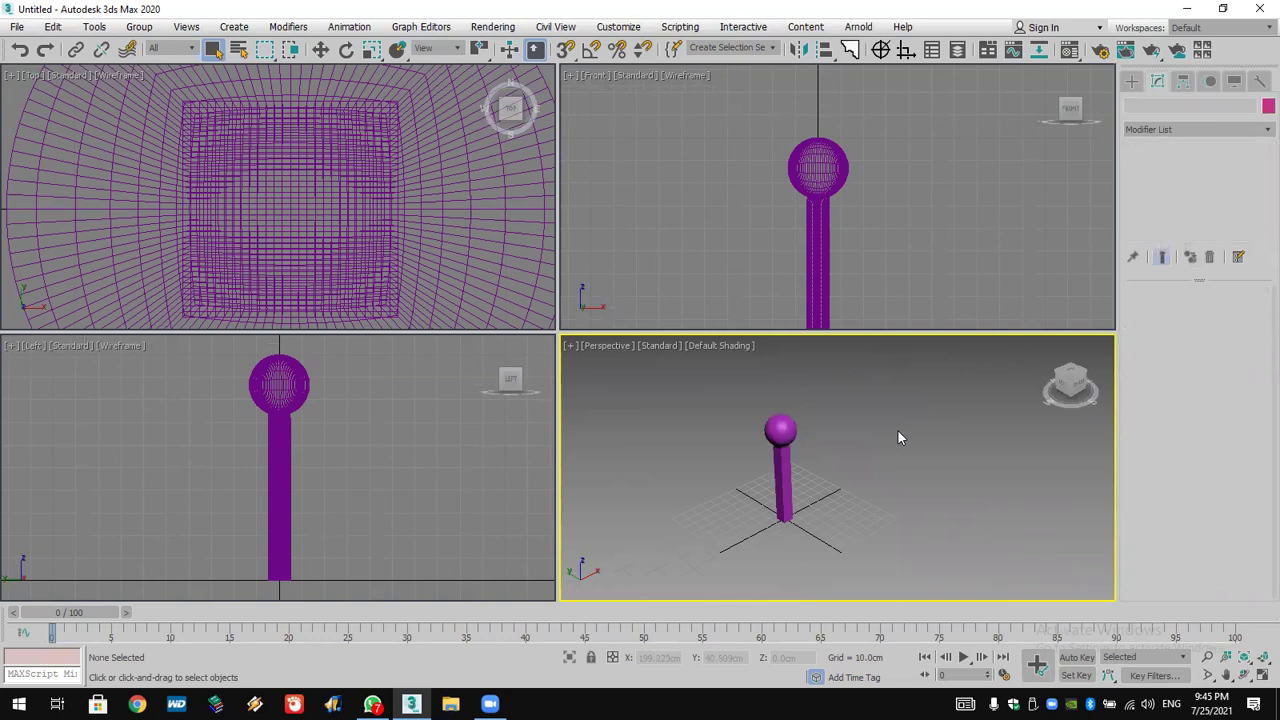
{"action": "key", "text": "ctrl+a"}
{"action": "key", "text": "z"}
{"action": "left_click", "coordinate": [1244, 676]}
{"action": "left_click_drag", "start_coordinate": [820, 464], "coordinate": [830, 420]}
- Remove the Spherify and Edit Mesh modifiers and set the box's length, width and height segments to 55, 40 and 91
{"action": "left_click", "coordinate": [1209, 257]}
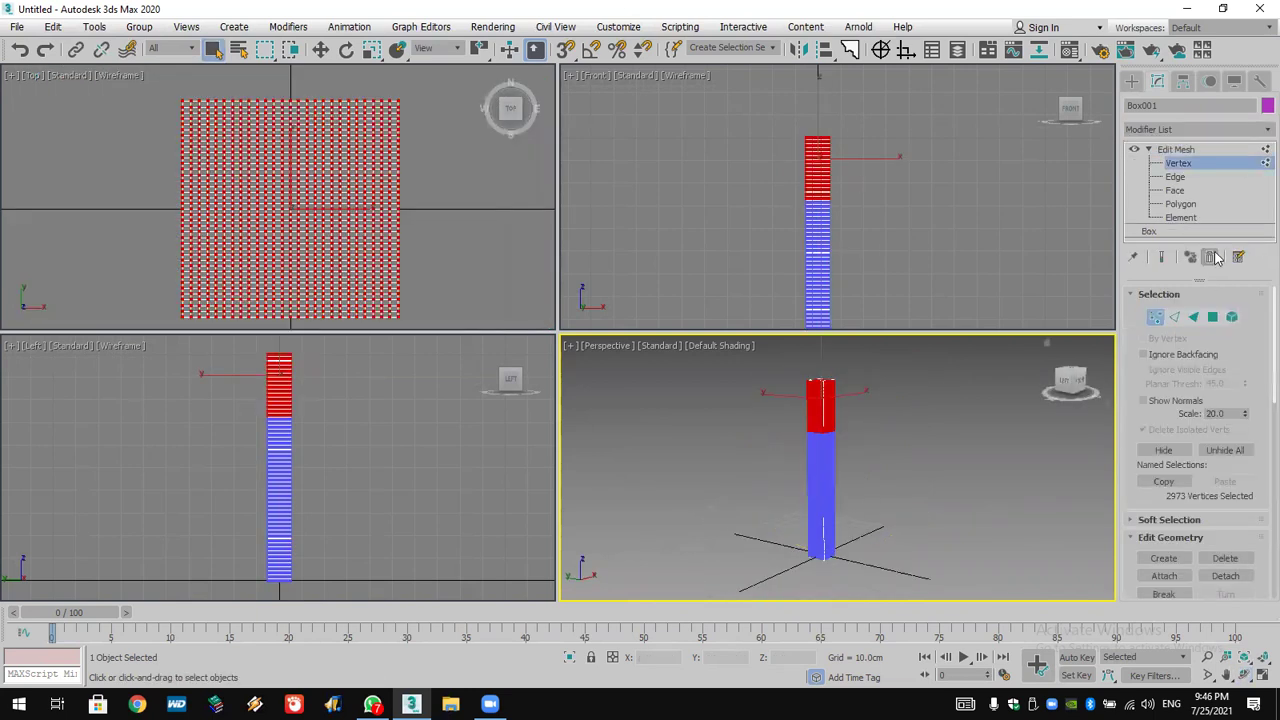
{"action": "left_click", "coordinate": [1210, 257]}
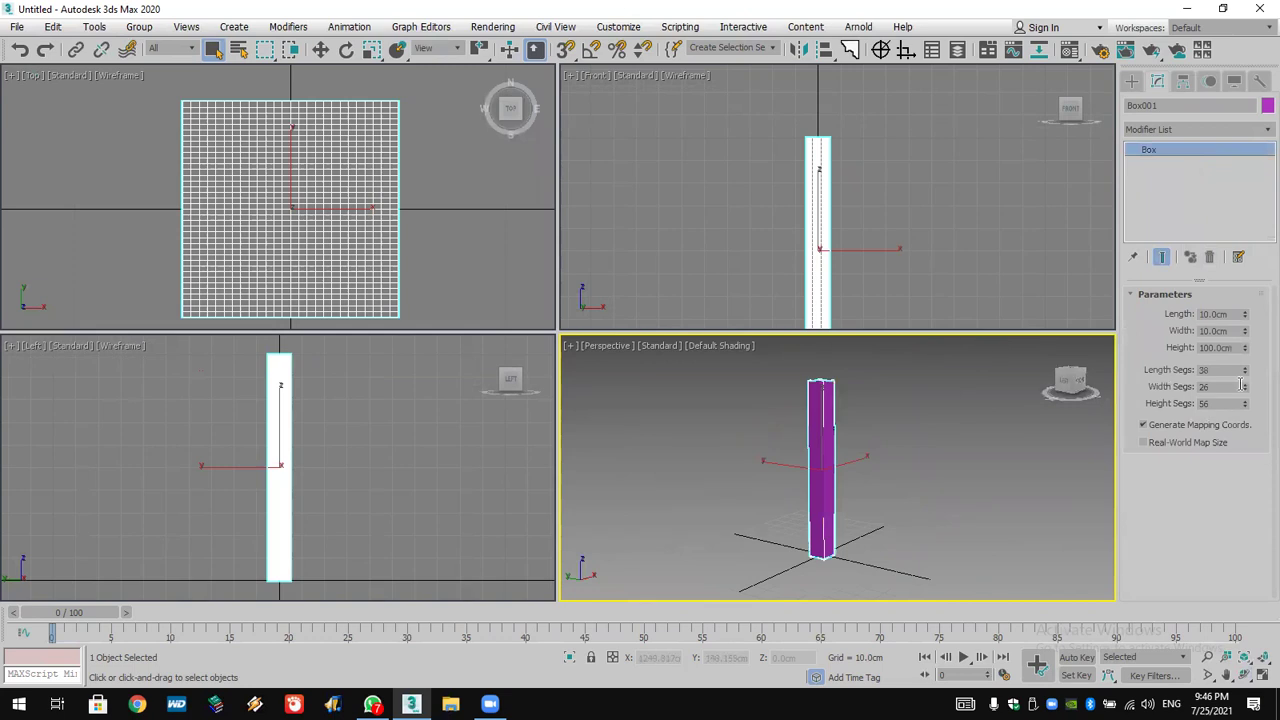
{"action": "mouse_move", "coordinate": [1245, 372]}
{"action": "left_mouse_down"}
{"action": "mouse_move", "coordinate": [1245, 385]}
{"action": "mouse_move", "coordinate": [1245, 370]}
{"action": "left_mouse_up"}
{"action": "middle_click_drag", "start_coordinate": [888, 224], "coordinate": [890, 224]}
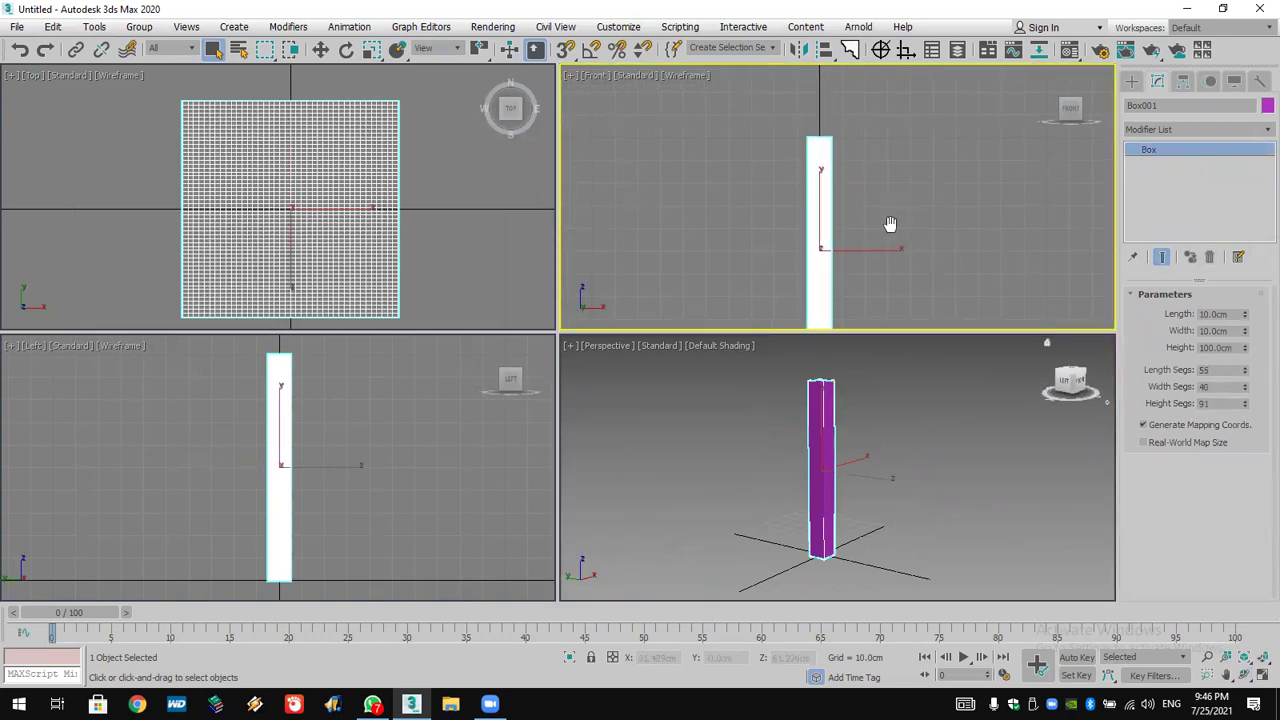
- Add Edit Mesh to the denser box and select the vertices of its top end in the Front view
{"action": "left_click", "coordinate": [1187, 131]}
{"action": "key", "text": "e"}
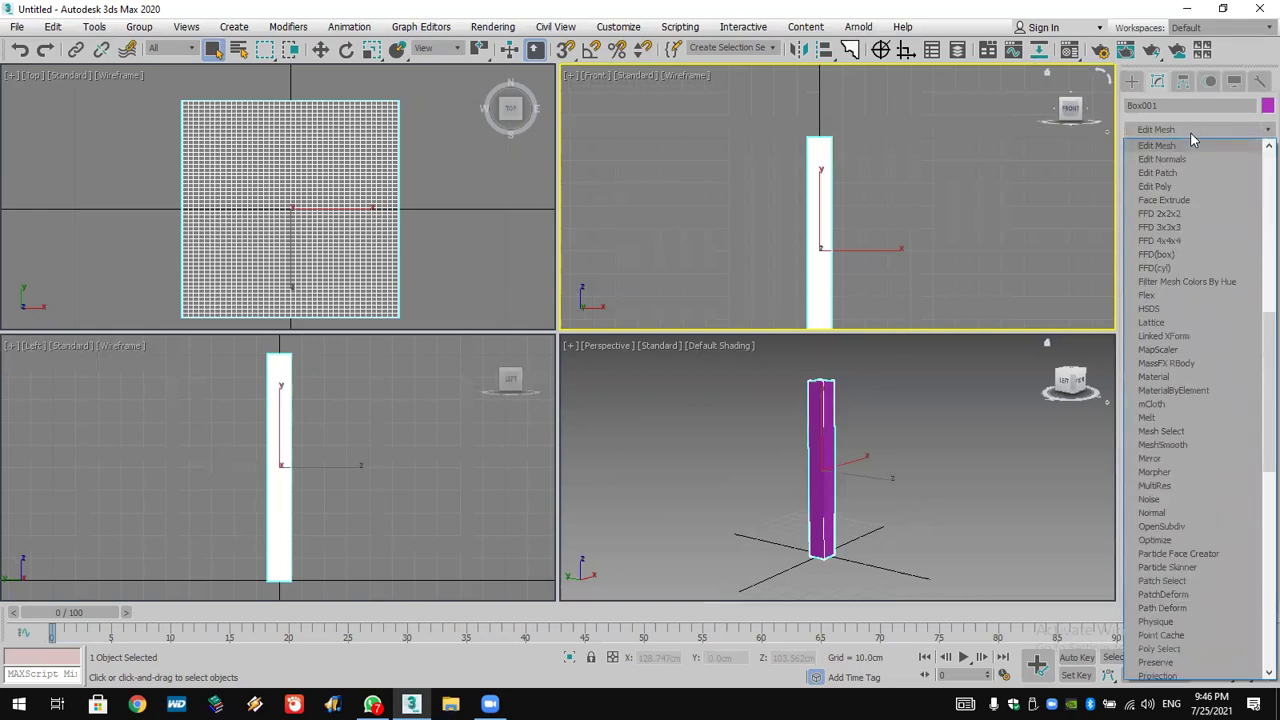
{"action": "left_click", "coordinate": [1181, 145]}
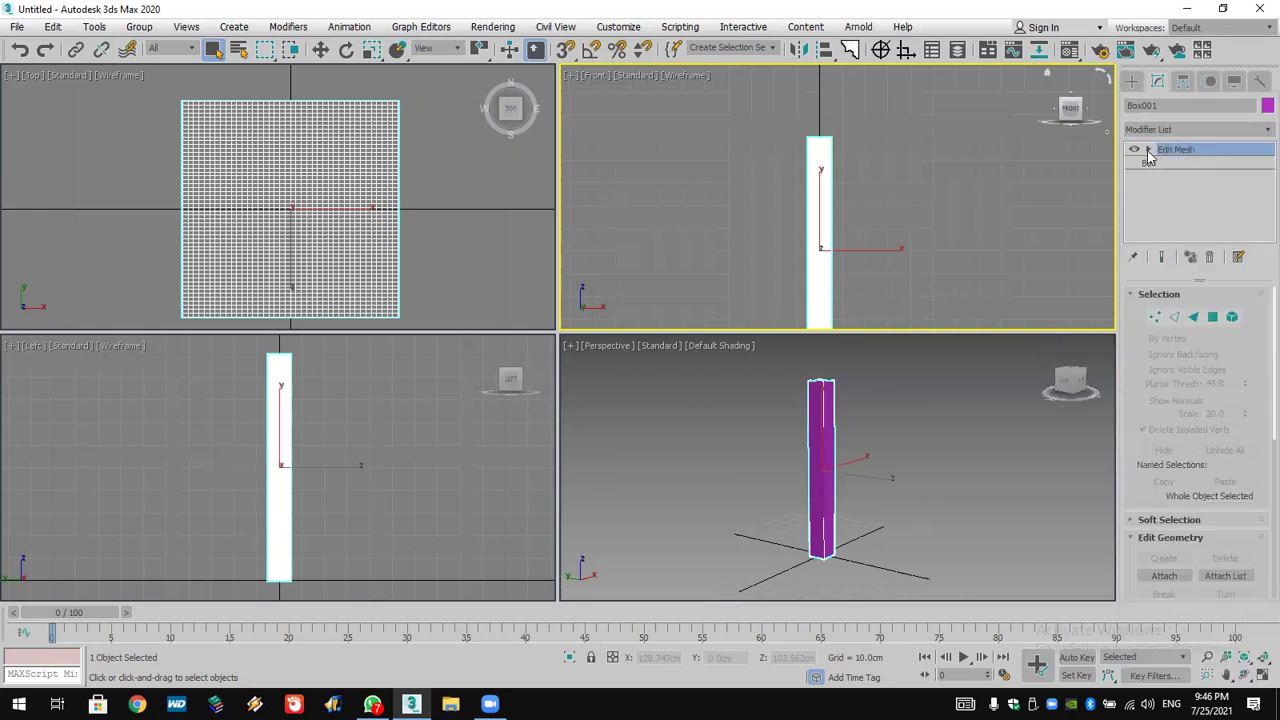
{"action": "left_click", "coordinate": [1148, 149]}
{"action": "left_click", "coordinate": [1178, 163]}
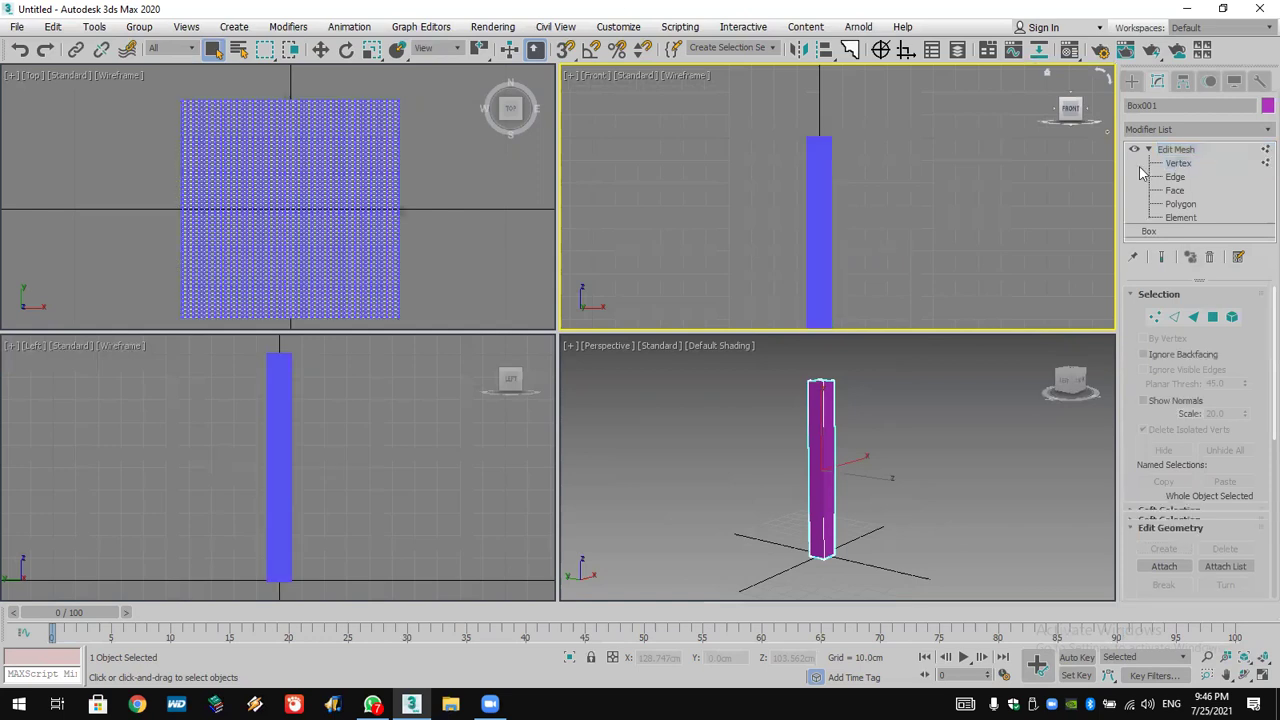
{"action": "left_click_drag", "start_coordinate": [870, 122], "coordinate": [768, 190]}
- Spherify the selected vertices of the denser box and examine the ball up close in the Front and Perspective views
{"action": "left_click", "coordinate": [1216, 130]}
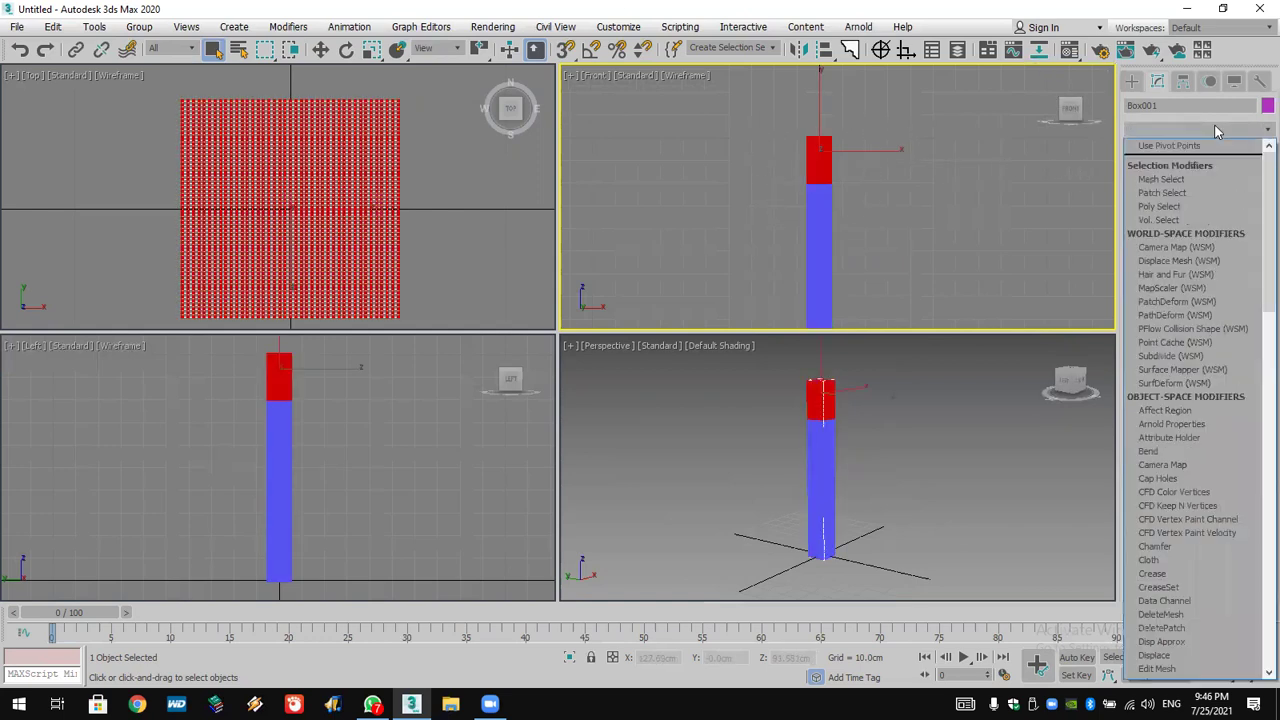
{"action": "scroll", "coordinate": [1180, 220], "scroll_direction": "down", "scroll_amount": 20}
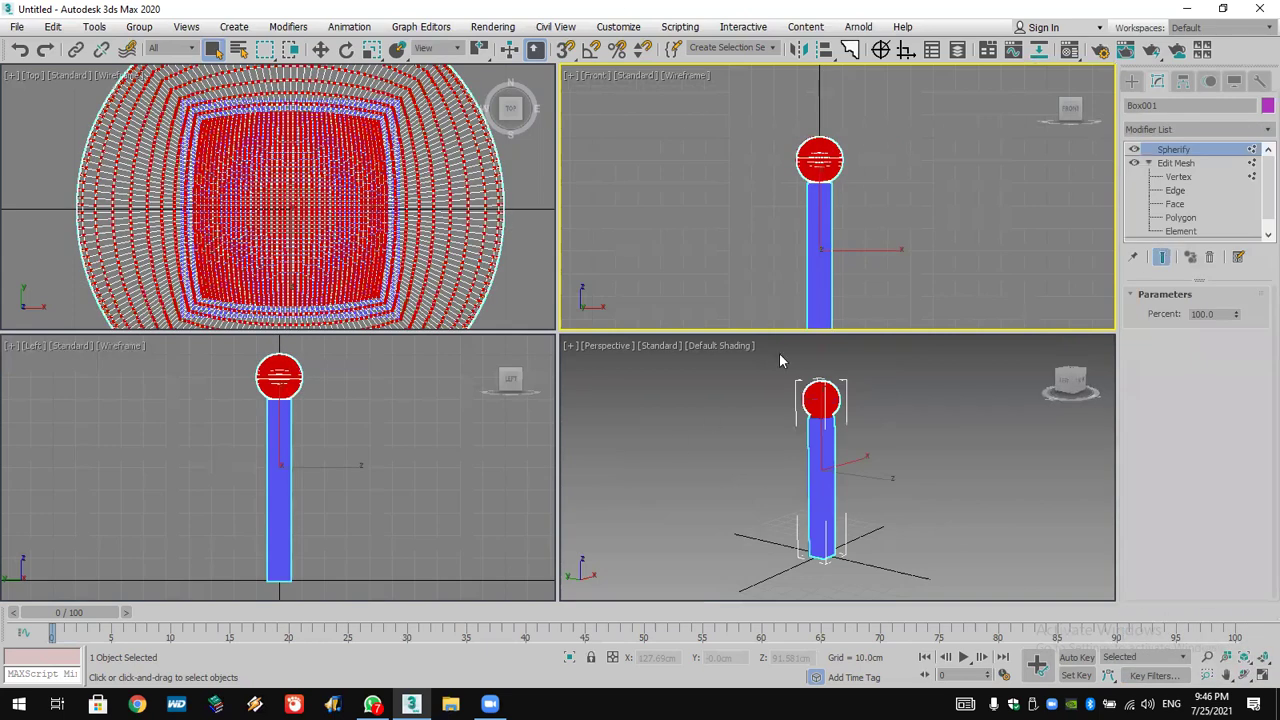
{"action": "scroll", "coordinate": [822, 225], "scroll_direction": "up", "scroll_amount": 4}
{"action": "middle_click_drag", "start_coordinate": [828, 231], "coordinate": [829, 328]}
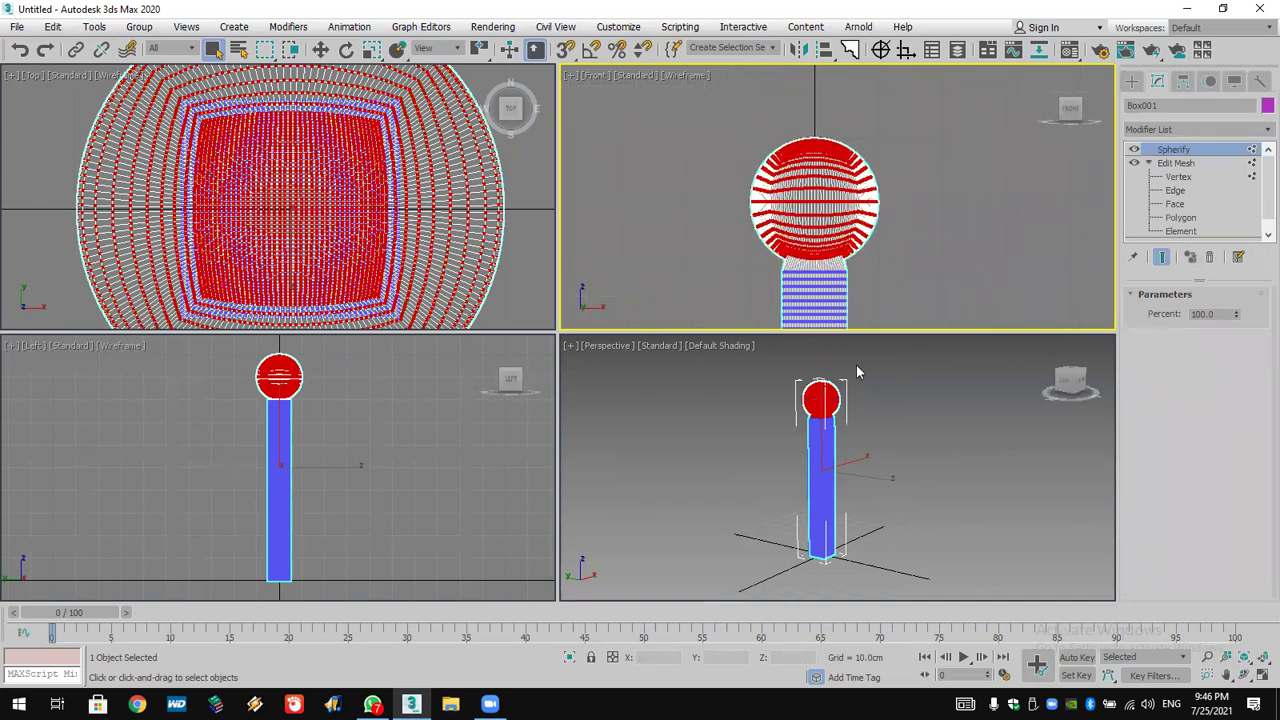
{"action": "scroll", "coordinate": [846, 403], "scroll_direction": "up", "scroll_amount": 5}
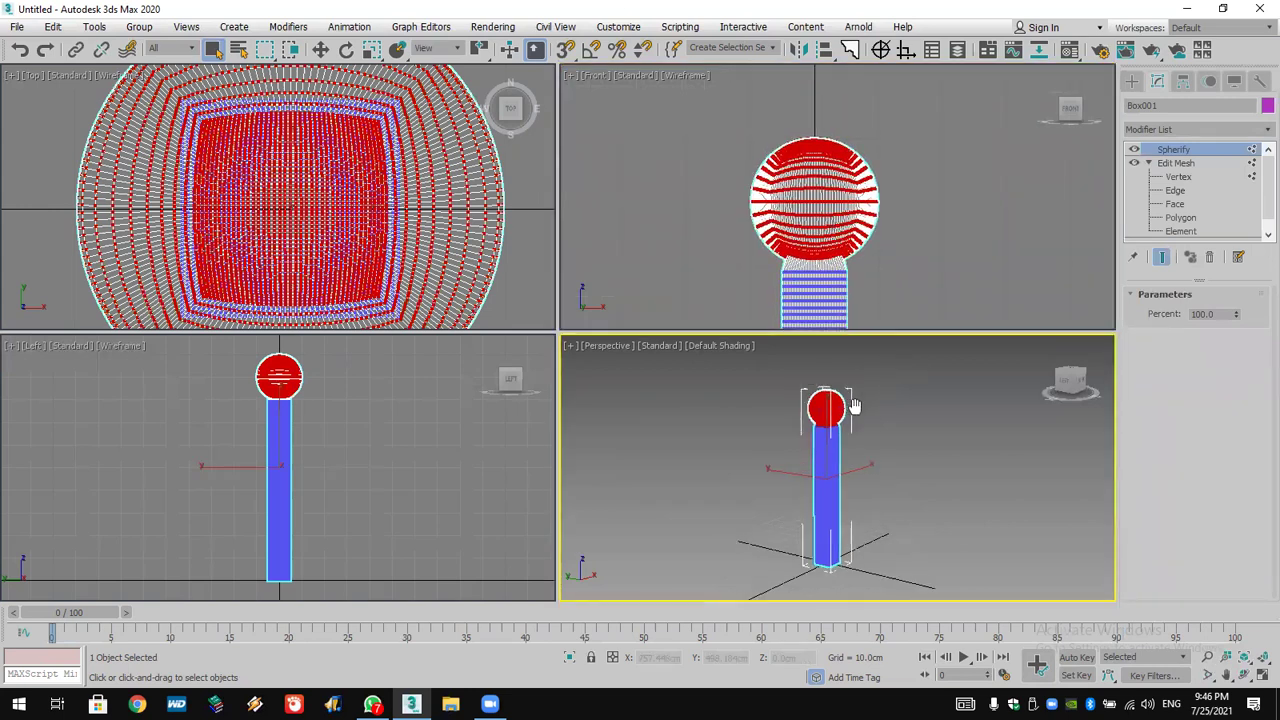
{"action": "middle_click_drag", "start_coordinate": [880, 437], "coordinate": [893, 441]}
{"action": "left_click", "coordinate": [1244, 677]}
{"action": "left_click_drag", "start_coordinate": [809, 453], "coordinate": [835, 452]}
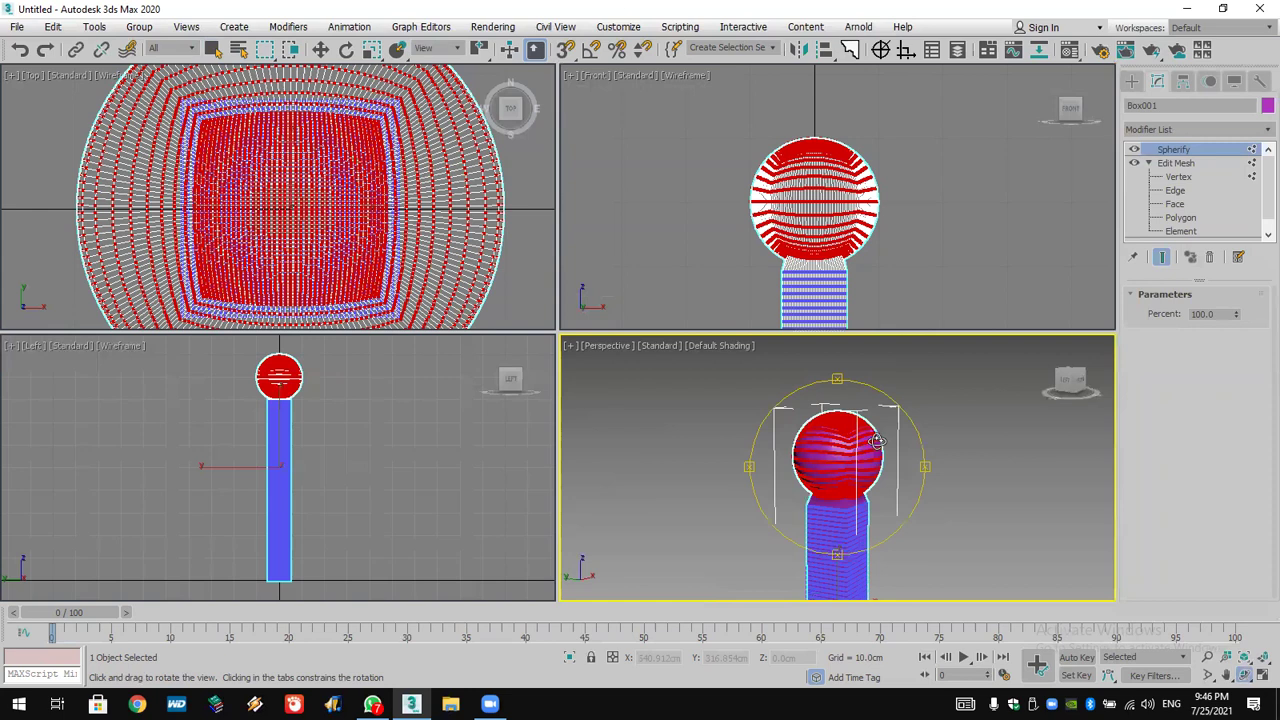
- Replace the Spherify and Edit Mesh modifiers with Mesh Select and select the vertices at the box's top end
{"action": "left_click", "coordinate": [1209, 260]}
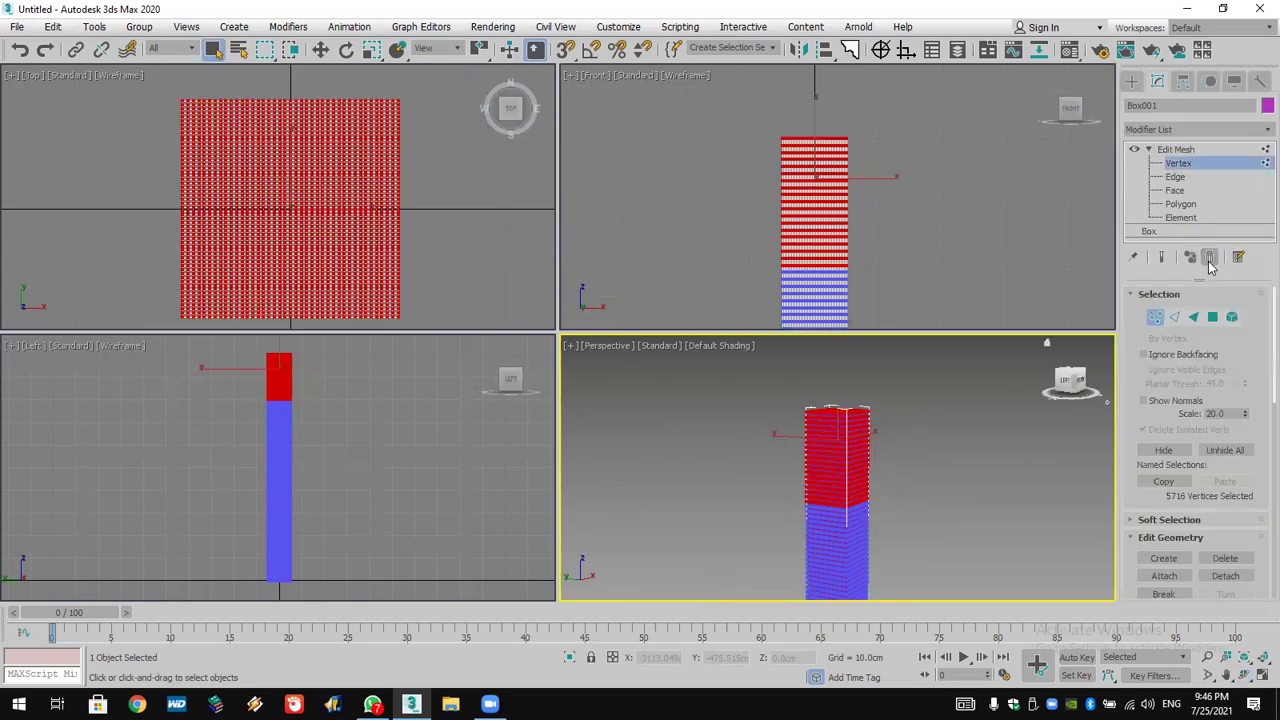
{"action": "left_click", "coordinate": [1209, 260]}
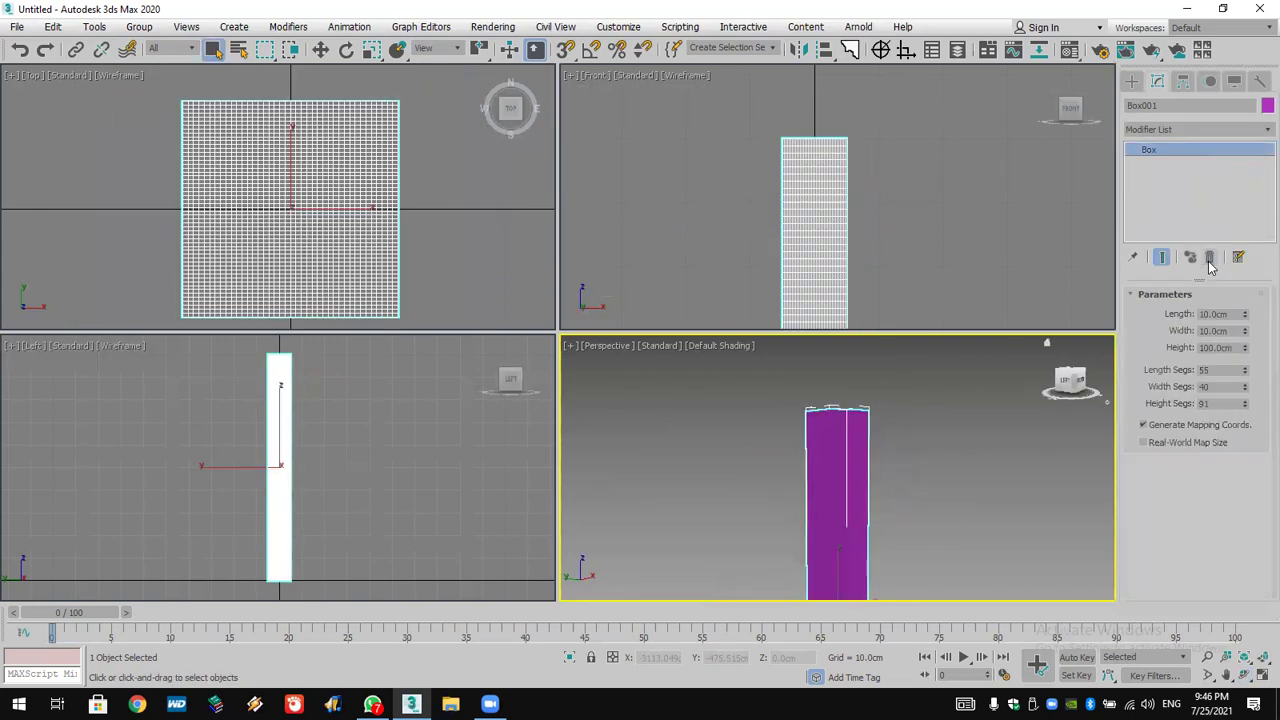
{"action": "left_click", "coordinate": [1179, 121]}
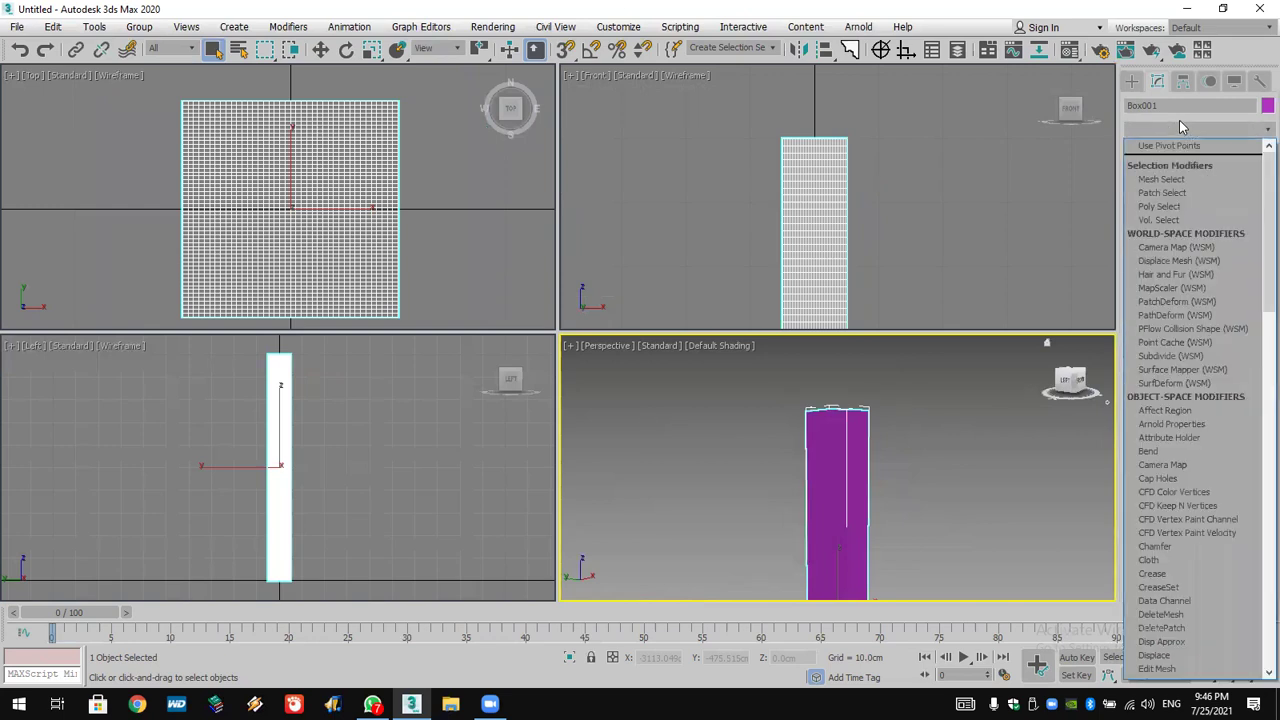
{"action": "key", "text": "m"}
{"action": "left_click", "coordinate": [1168, 146]}
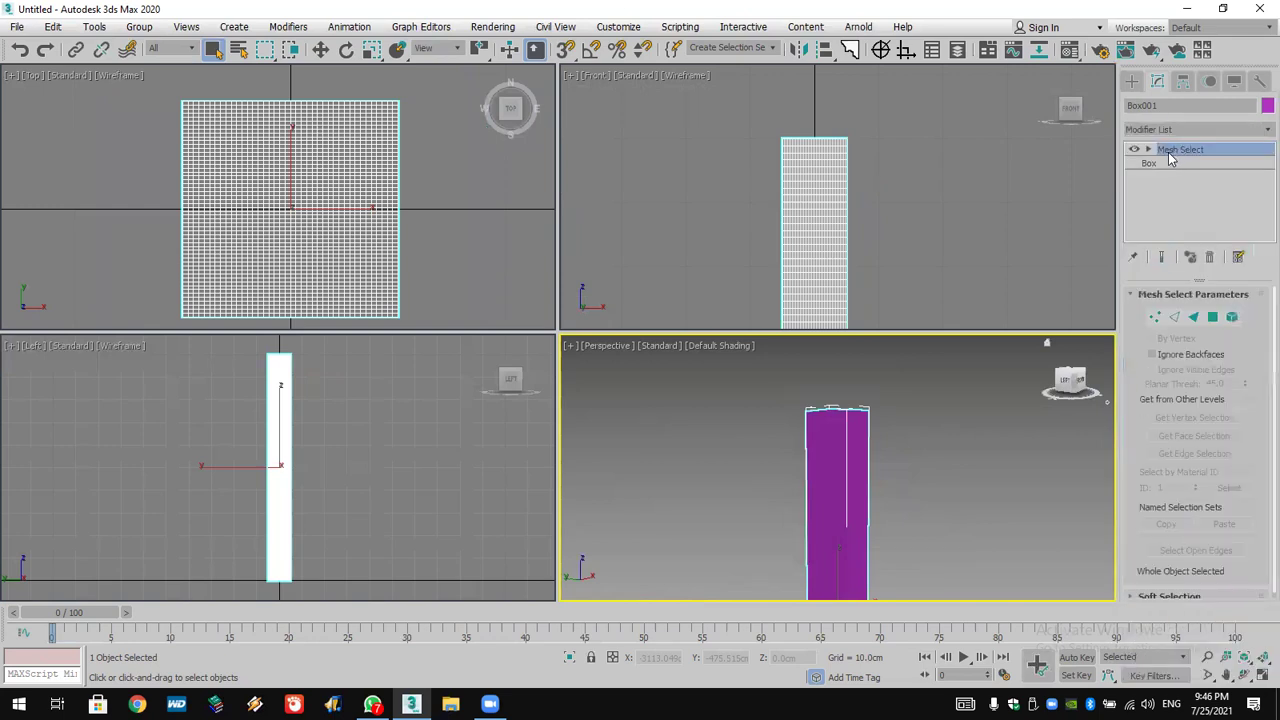
{"action": "left_click", "coordinate": [1148, 149]}
{"action": "left_click", "coordinate": [1177, 163]}
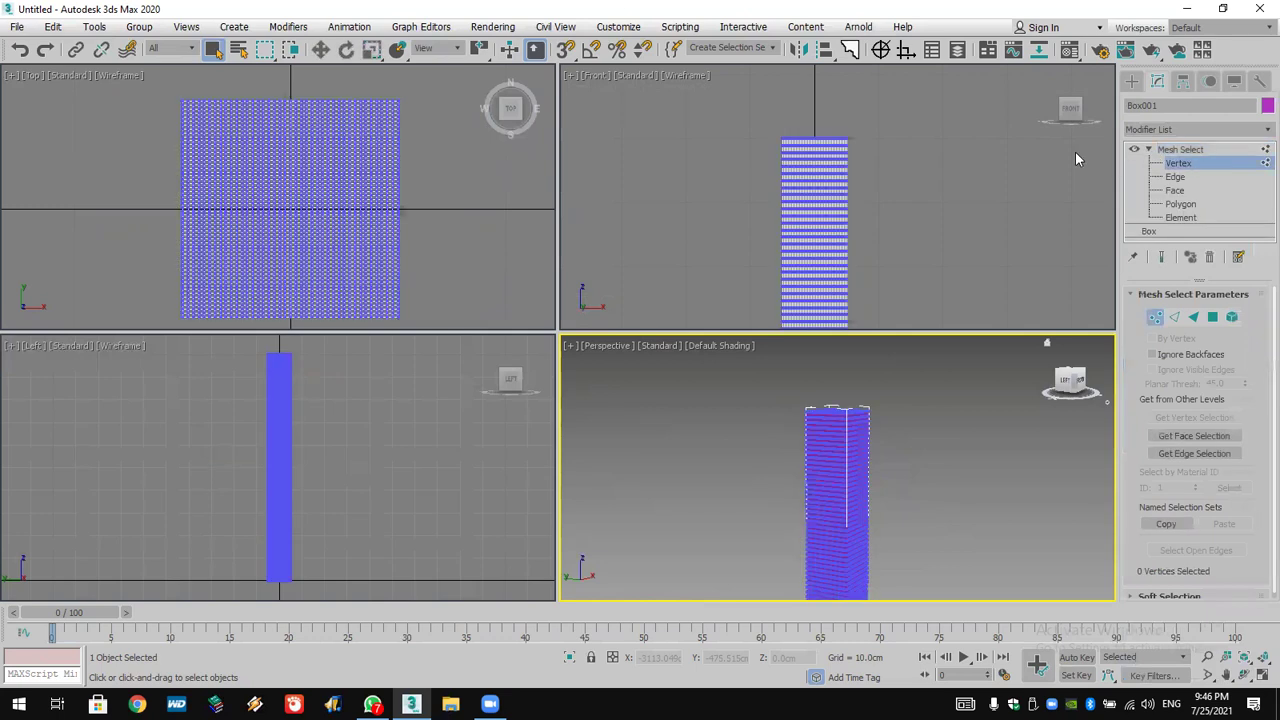
{"action": "left_click_drag", "start_coordinate": [709, 118], "coordinate": [915, 209]}
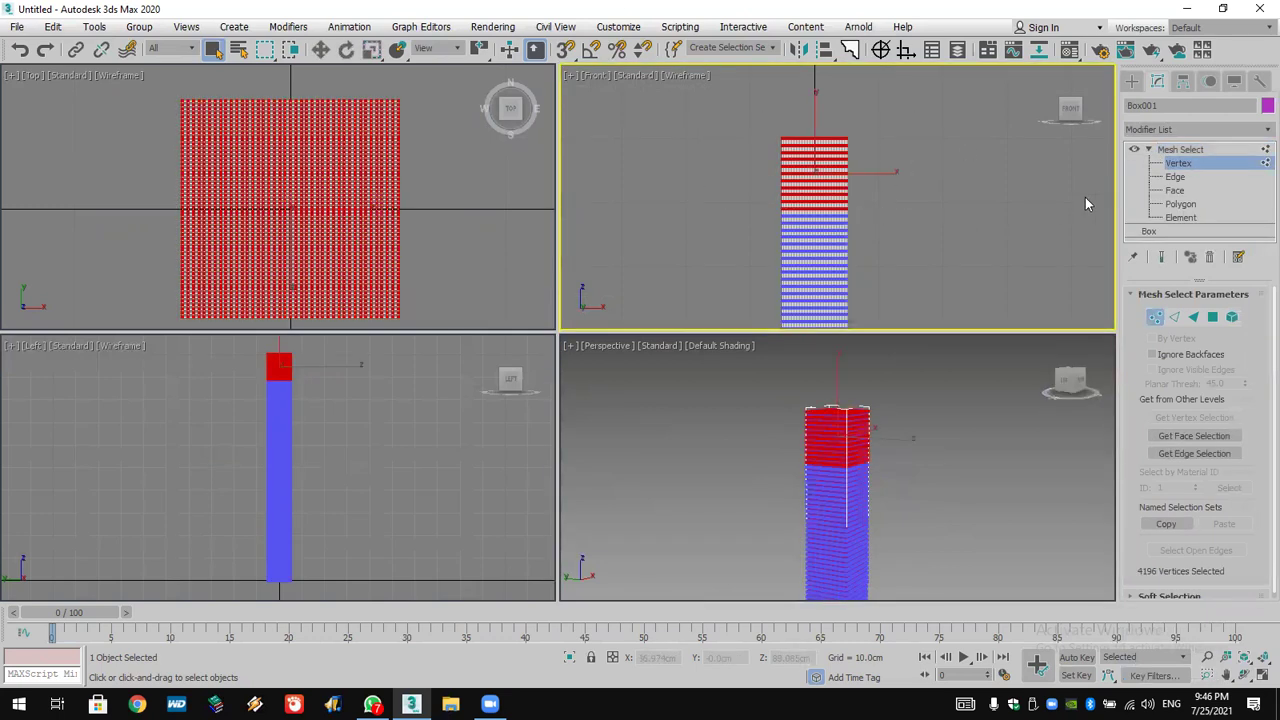
- Apply a Spherify modifier above Mesh Select to round the selected vertices into a ball
{"action": "left_click", "coordinate": [1187, 128]}
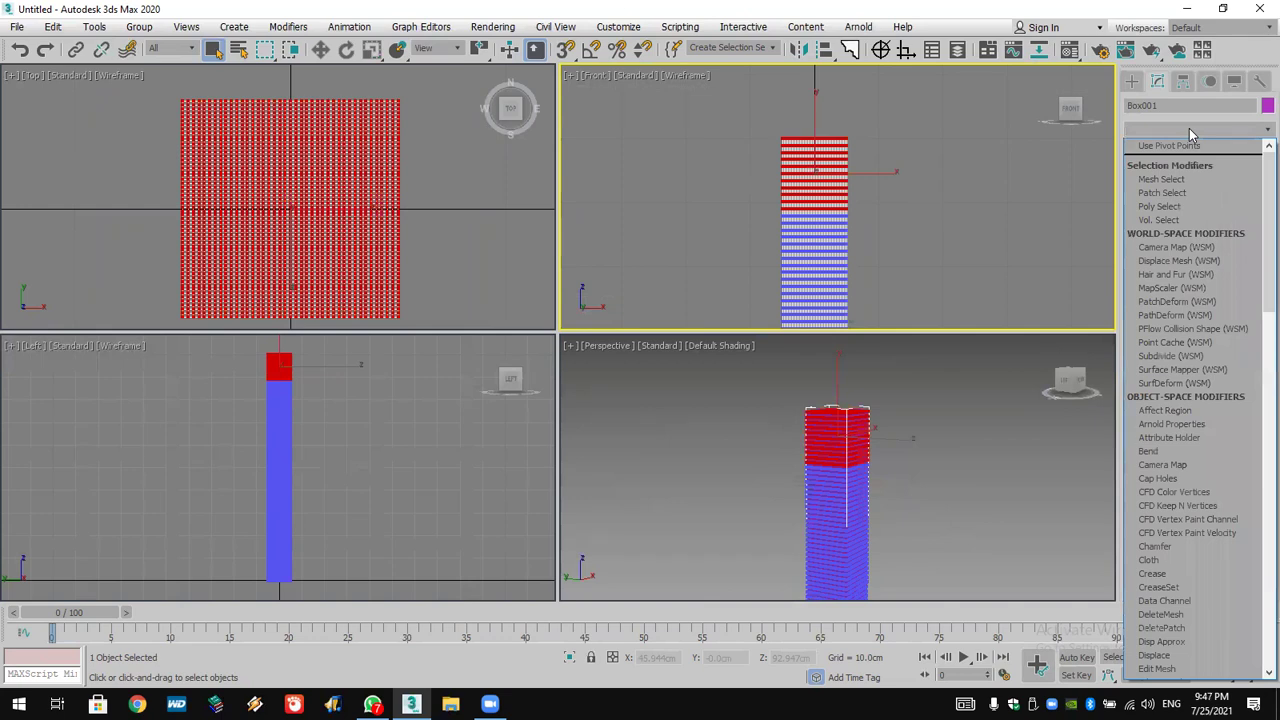
{"action": "scroll", "coordinate": [1189, 130], "scroll_direction": "down", "scroll_amount": 20}
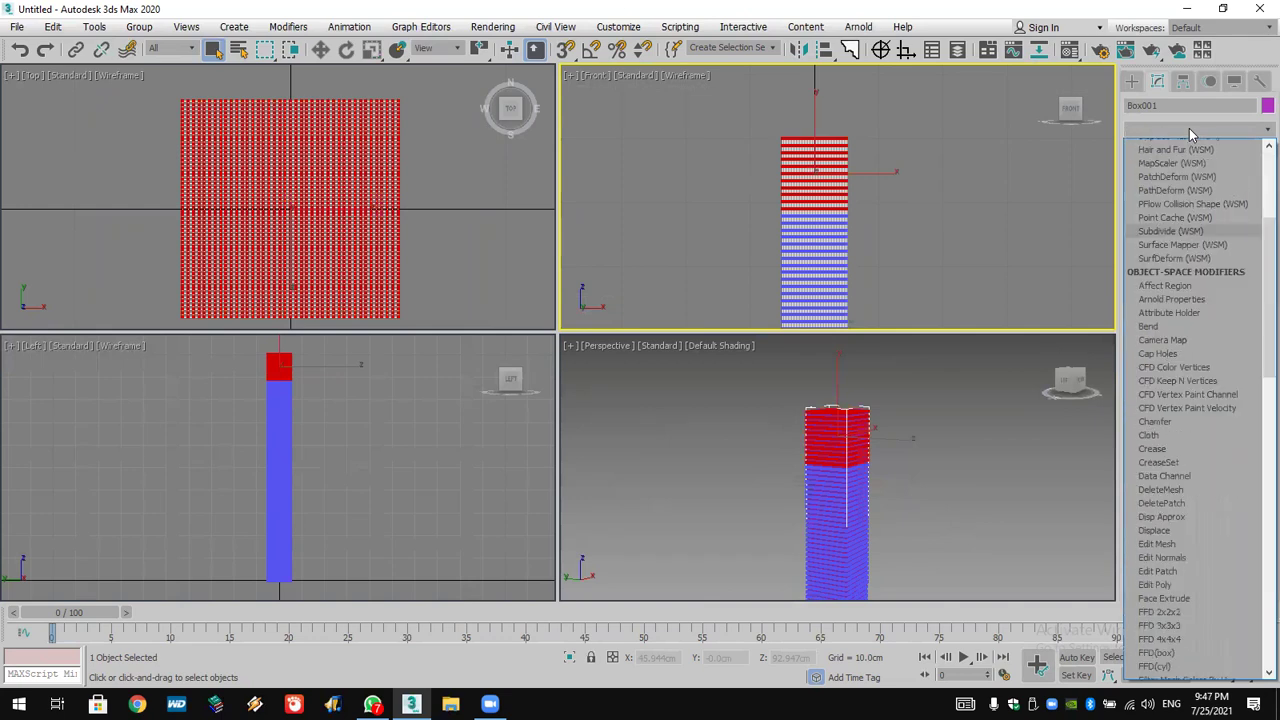
{"action": "left_click", "coordinate": [1154, 244]}
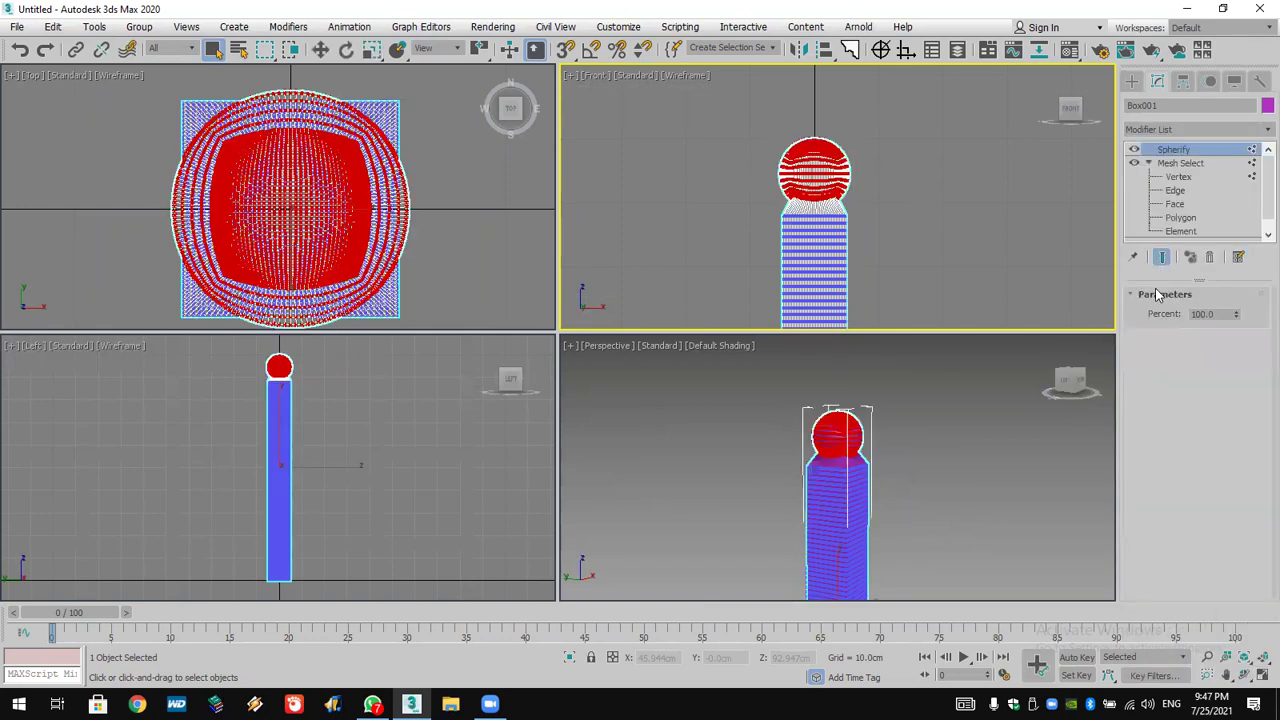
- Add an Edit Mesh modifier above Spherify on the box and enter its Vertex level with the ball's vertices still selected
{"action": "middle_click_drag", "start_coordinate": [894, 428], "coordinate": [941, 428]}
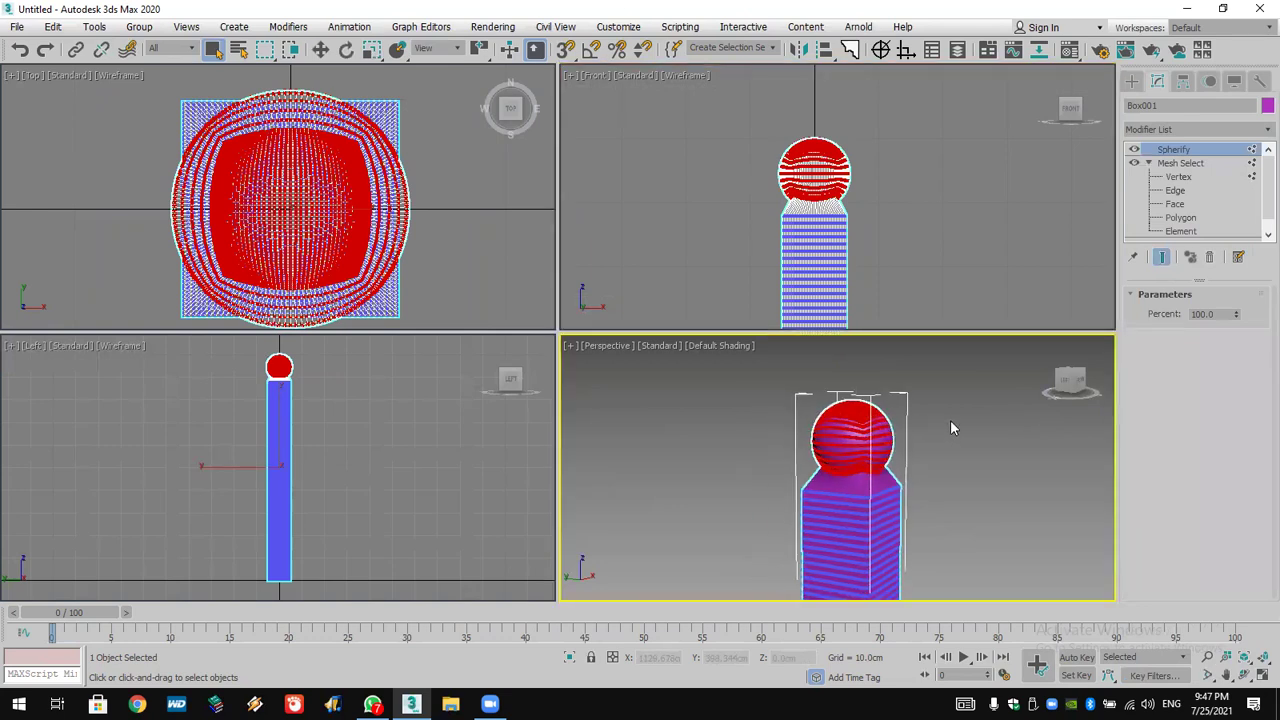
{"action": "scroll", "coordinate": [889, 465], "scroll_direction": "down", "scroll_amount": 2}
{"action": "middle_click_drag", "start_coordinate": [889, 465], "coordinate": [835, 390]}
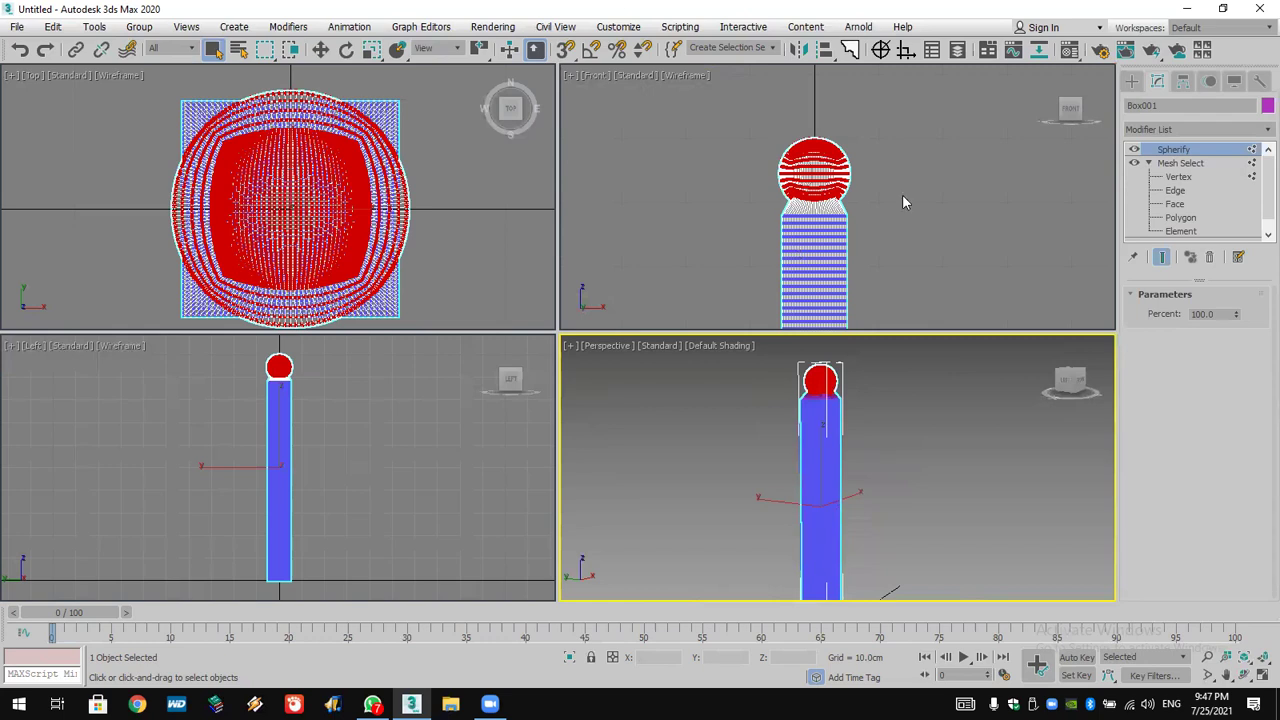
{"action": "left_click", "coordinate": [1178, 129]}
{"action": "scroll", "coordinate": [1185, 148], "scroll_direction": "down", "scroll_amount": 10}
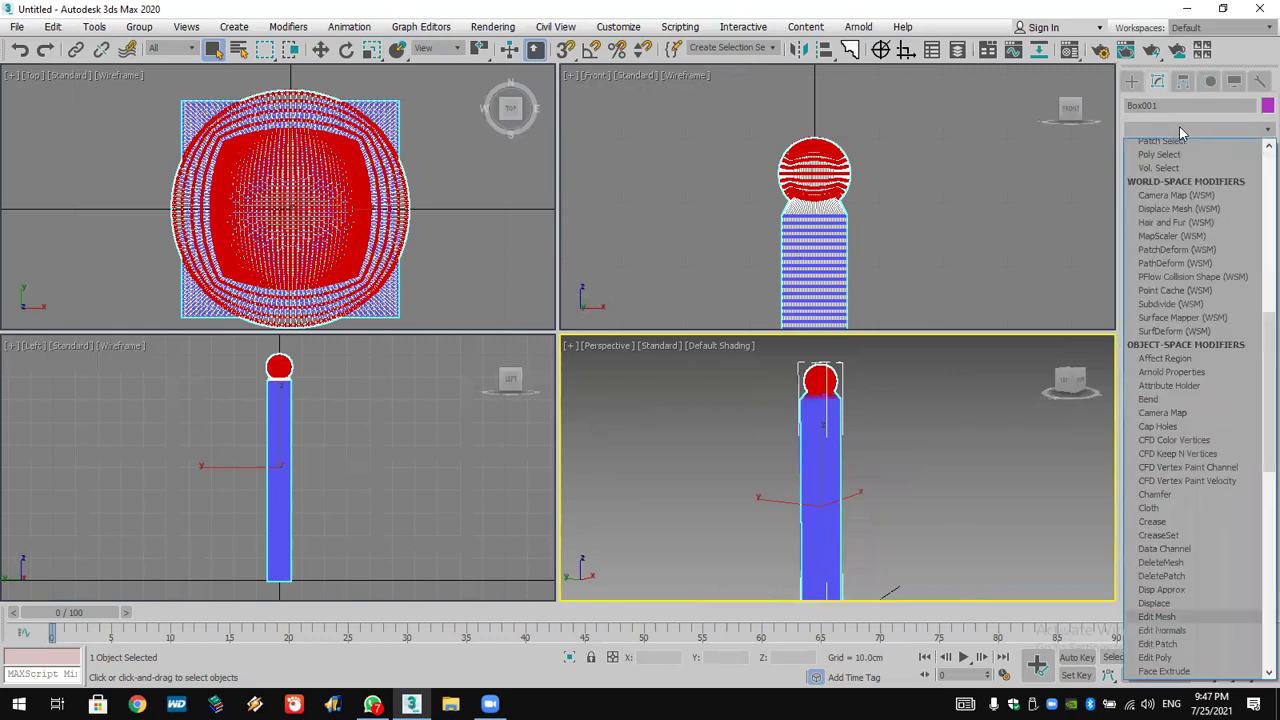
{"action": "left_click", "coordinate": [1185, 148]}
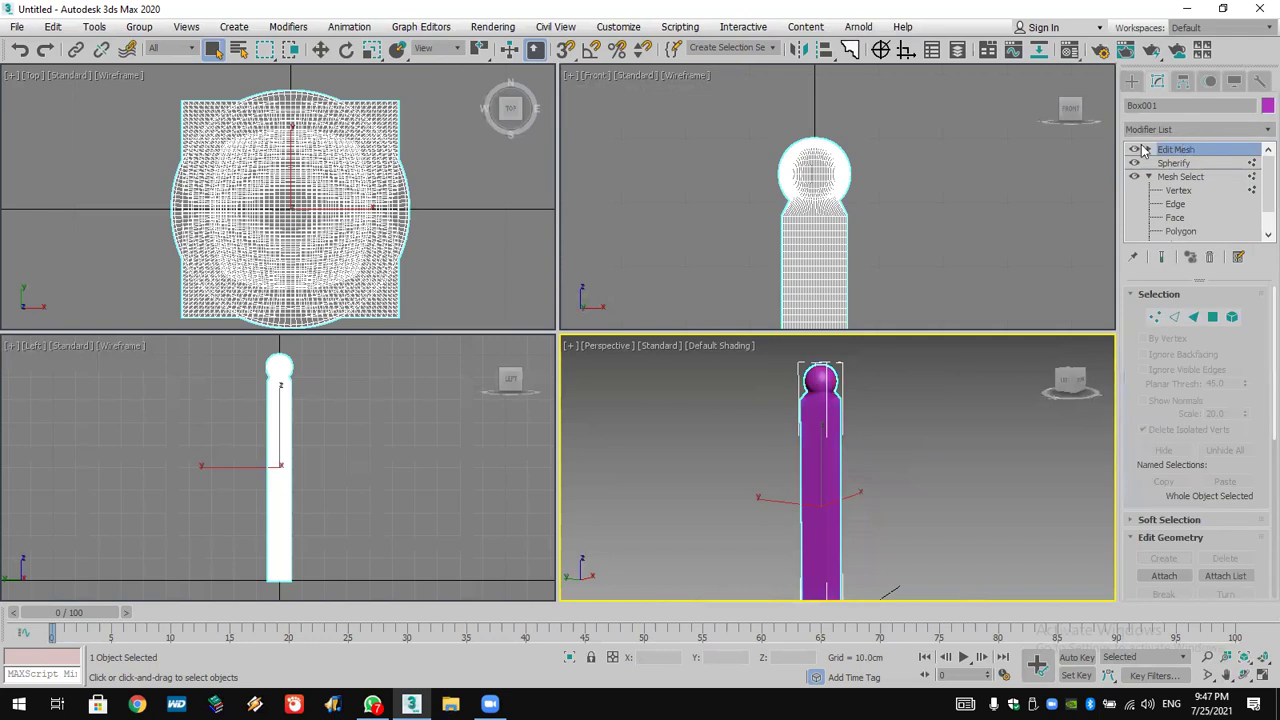
{"action": "left_click", "coordinate": [1147, 150]}
{"action": "left_click", "coordinate": [1180, 165]}
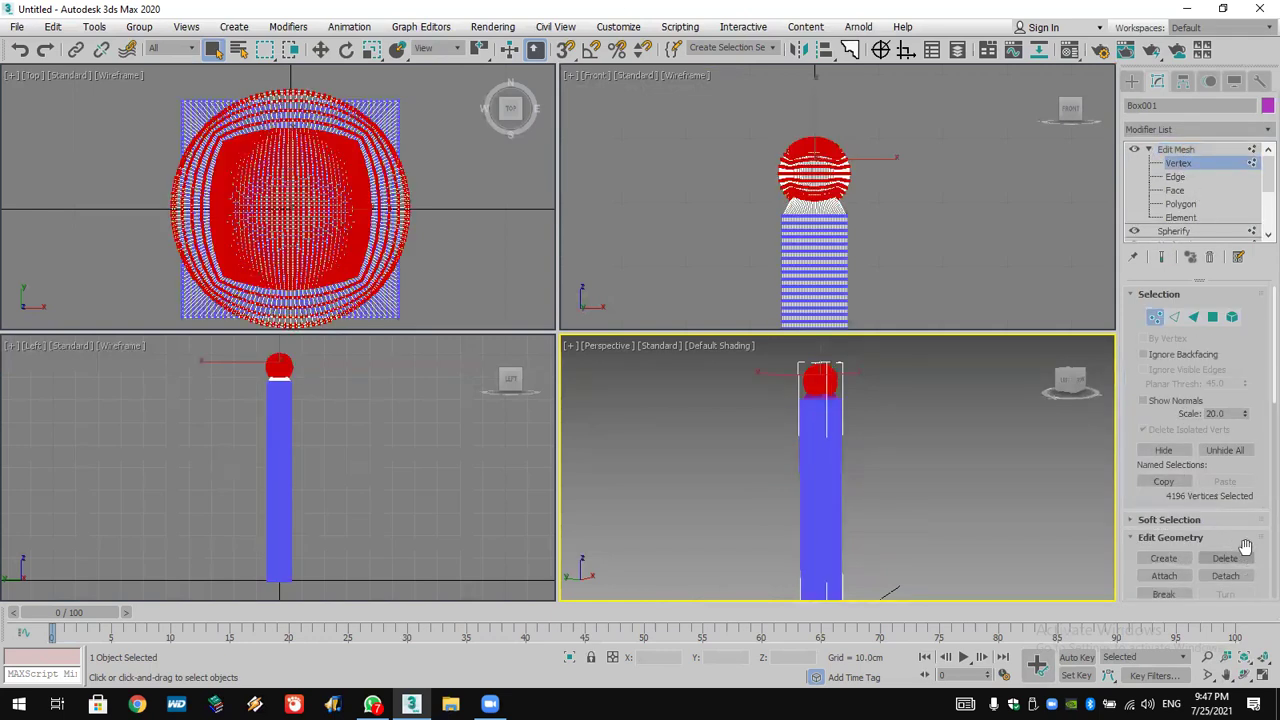
- Detach the selected vertices of the top ball as a separate object with the default name and leave vertex editing
{"action": "scroll", "coordinate": [1243, 540], "scroll_direction": "down", "scroll_amount": 1}
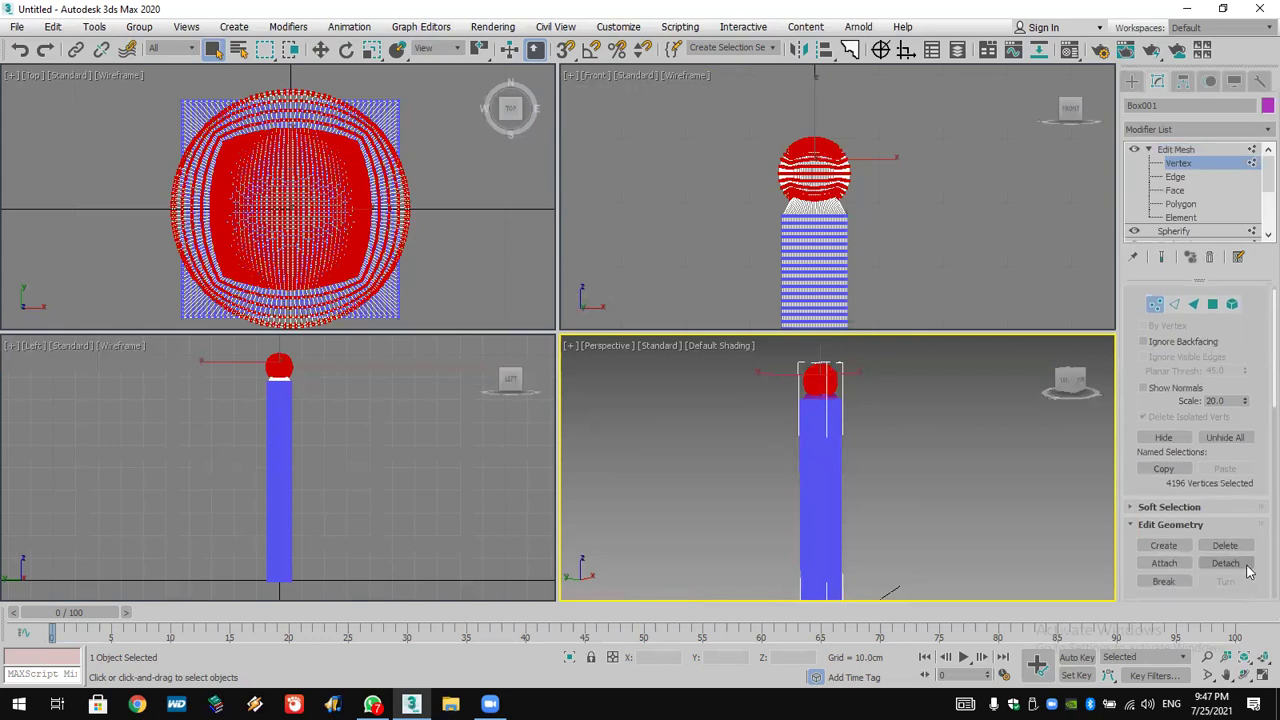
{"action": "left_click", "coordinate": [1246, 566]}
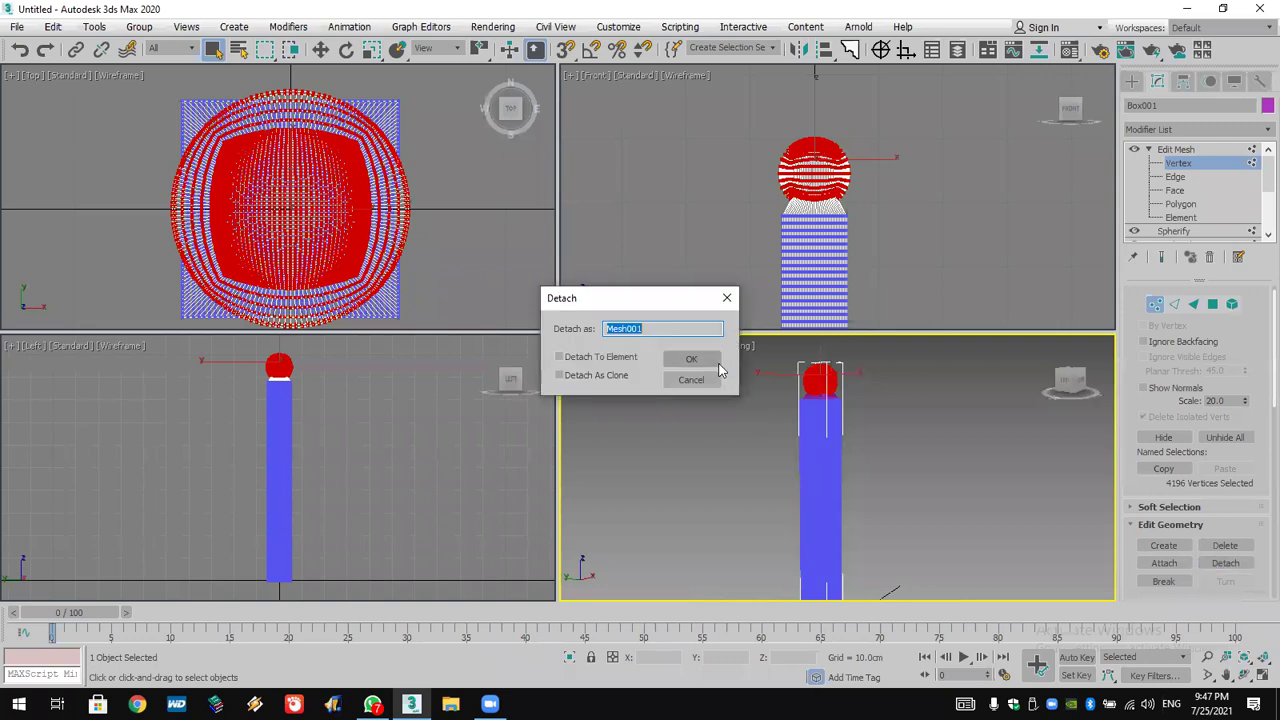
{"action": "left_click", "coordinate": [691, 359]}
{"action": "left_click", "coordinate": [1138, 84]}
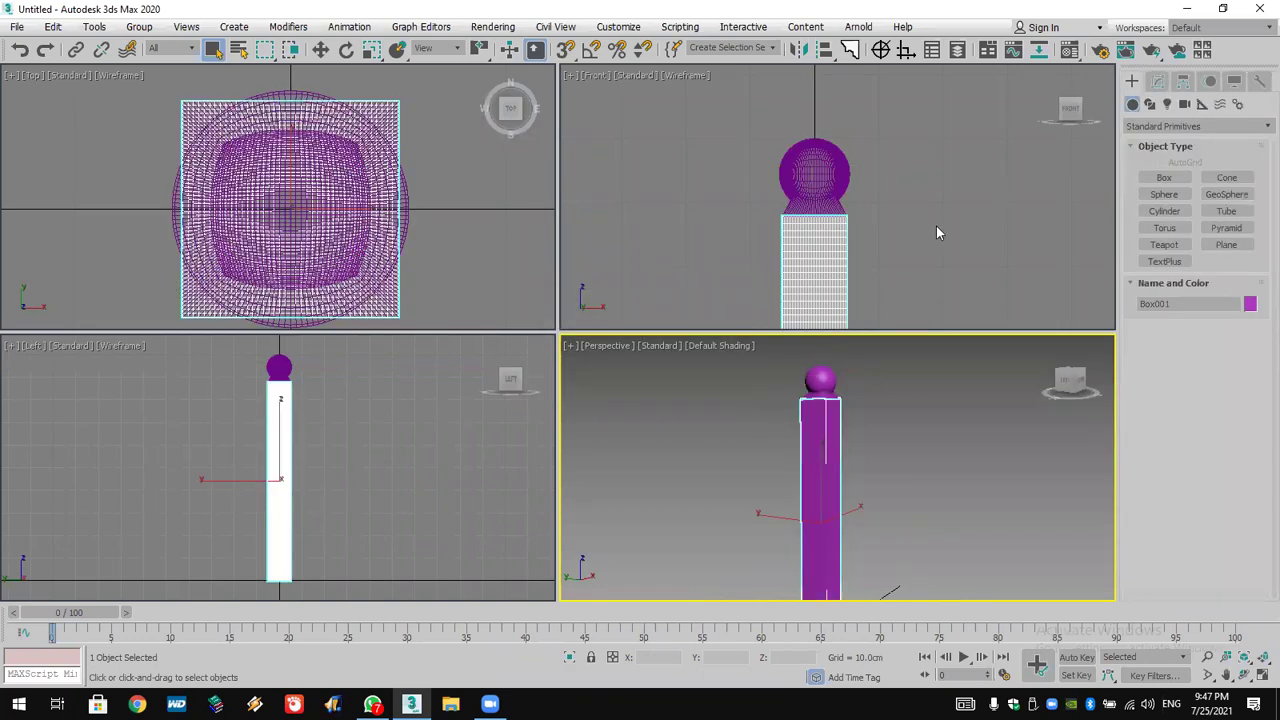
- Change the object colour of the detached top ball to white
{"action": "left_click", "coordinate": [851, 346]}
{"action": "left_click", "coordinate": [820, 380]}
{"action": "left_click", "coordinate": [1250, 304]}
{"action": "left_click", "coordinate": [782, 388]}
{"action": "left_click", "coordinate": [721, 439]}
{"action": "left_click", "coordinate": [905, 428]}
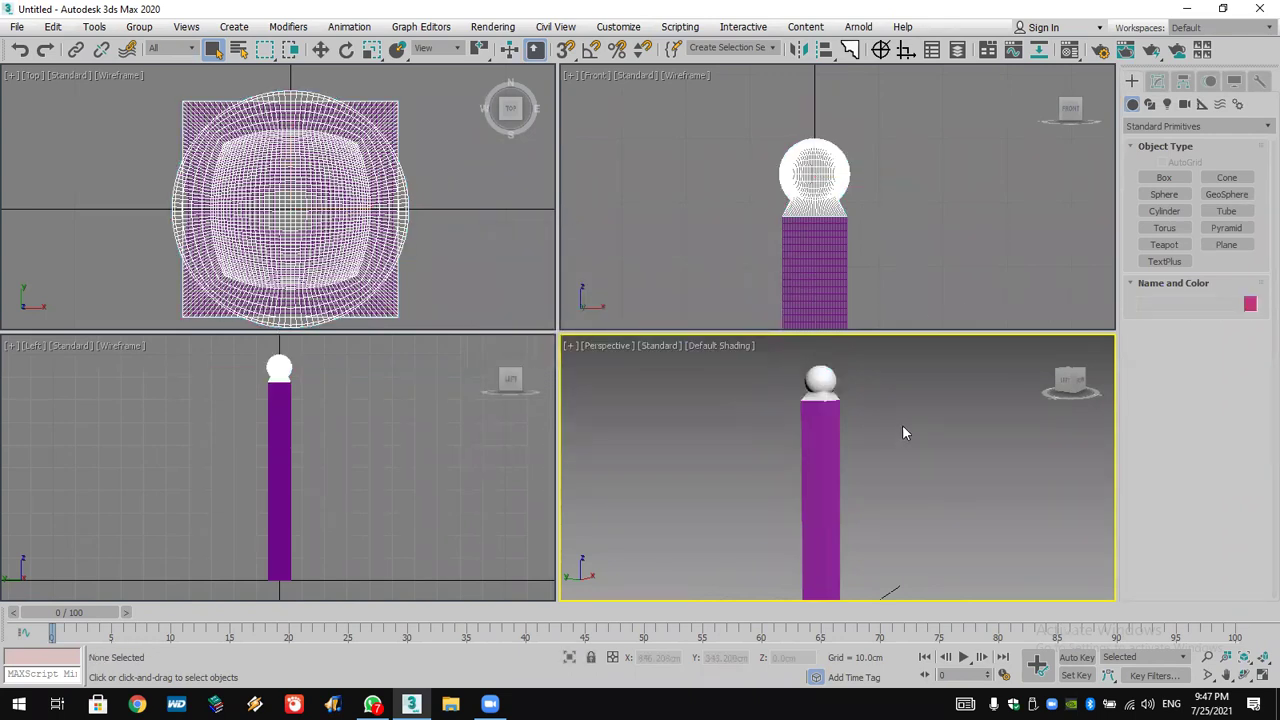
- Select the remaining box and select a band of vertices around the middle of its height in the Front view
{"action": "scroll", "coordinate": [900, 424], "scroll_direction": "down", "scroll_amount": 4}
{"action": "middle_click_drag", "start_coordinate": [895, 422], "coordinate": [911, 417]}
{"action": "middle_click_drag", "start_coordinate": [883, 231], "coordinate": [906, 151]}
{"action": "scroll", "coordinate": [915, 209], "scroll_direction": "down", "scroll_amount": 2}
{"action": "middle_click_drag", "start_coordinate": [915, 209], "coordinate": [858, 189]}
{"action": "left_click", "coordinate": [826, 206]}
{"action": "left_click", "coordinate": [1157, 81]}
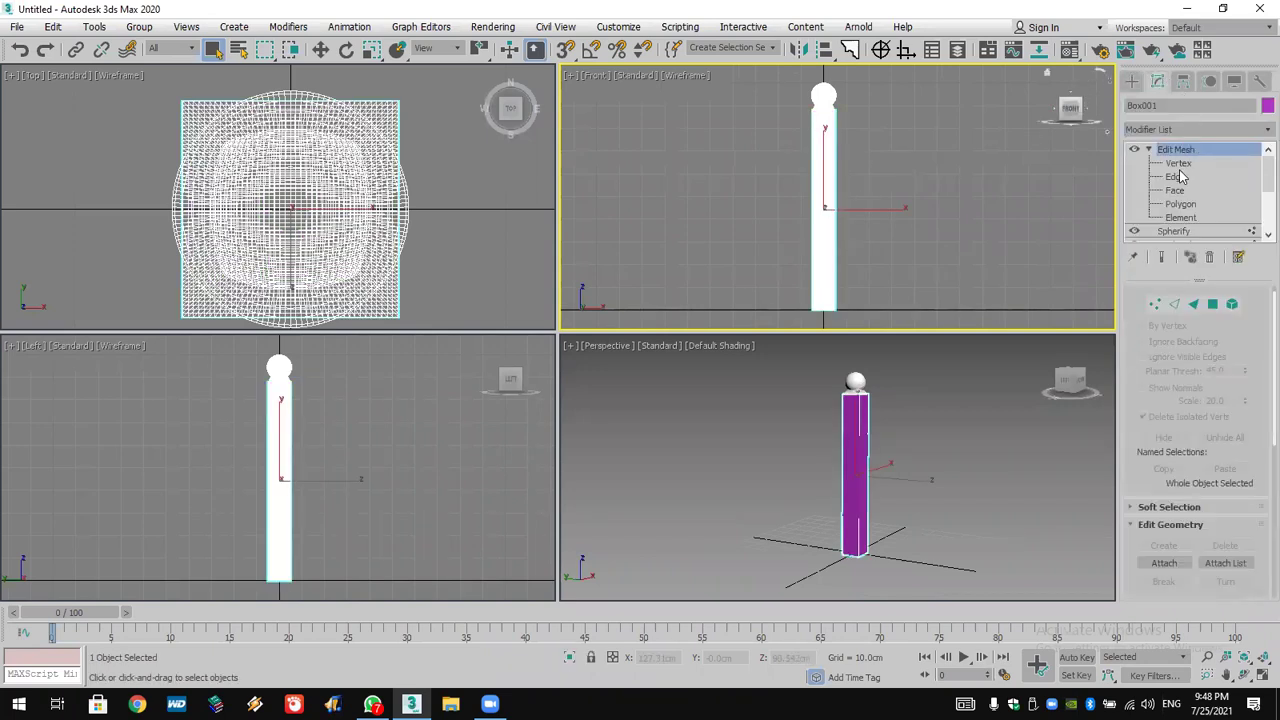
{"action": "left_click", "coordinate": [1178, 163]}
{"action": "left_click_drag", "start_coordinate": [797, 211], "coordinate": [794, 216]}
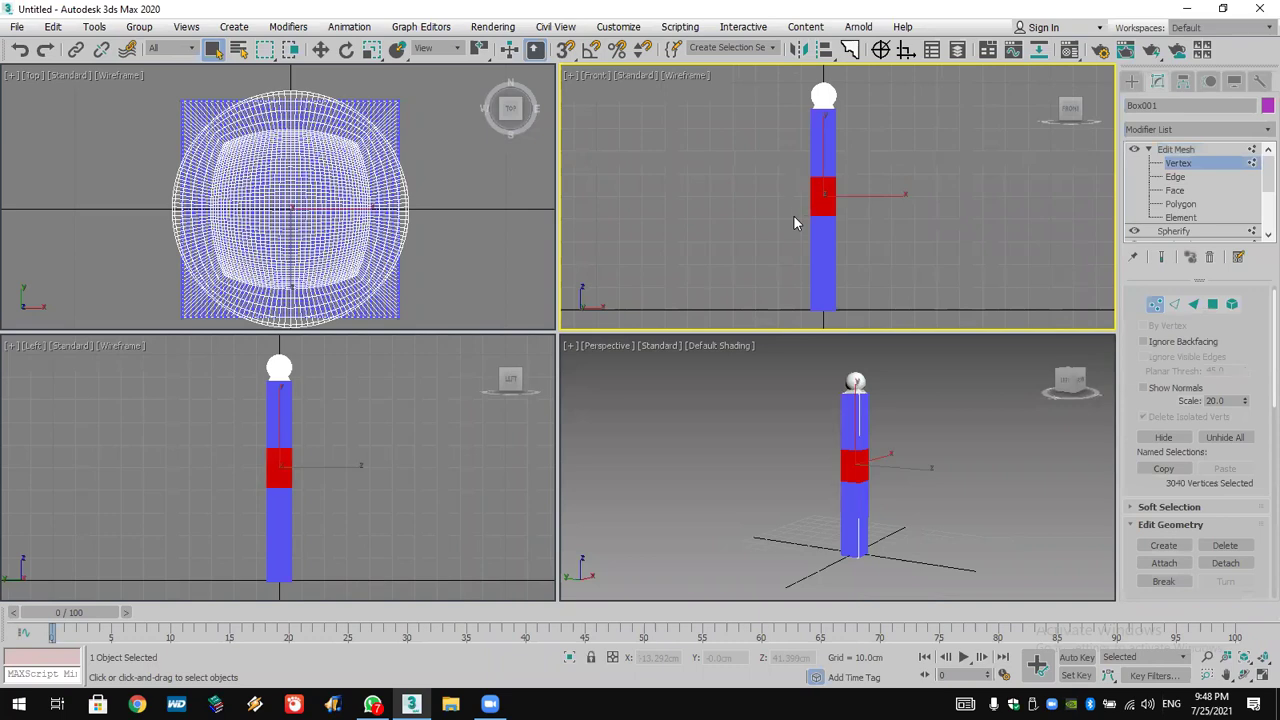
- Apply a Spherify modifier to round the selected middle band of the box into a ball
{"action": "left_click", "coordinate": [1168, 128]}
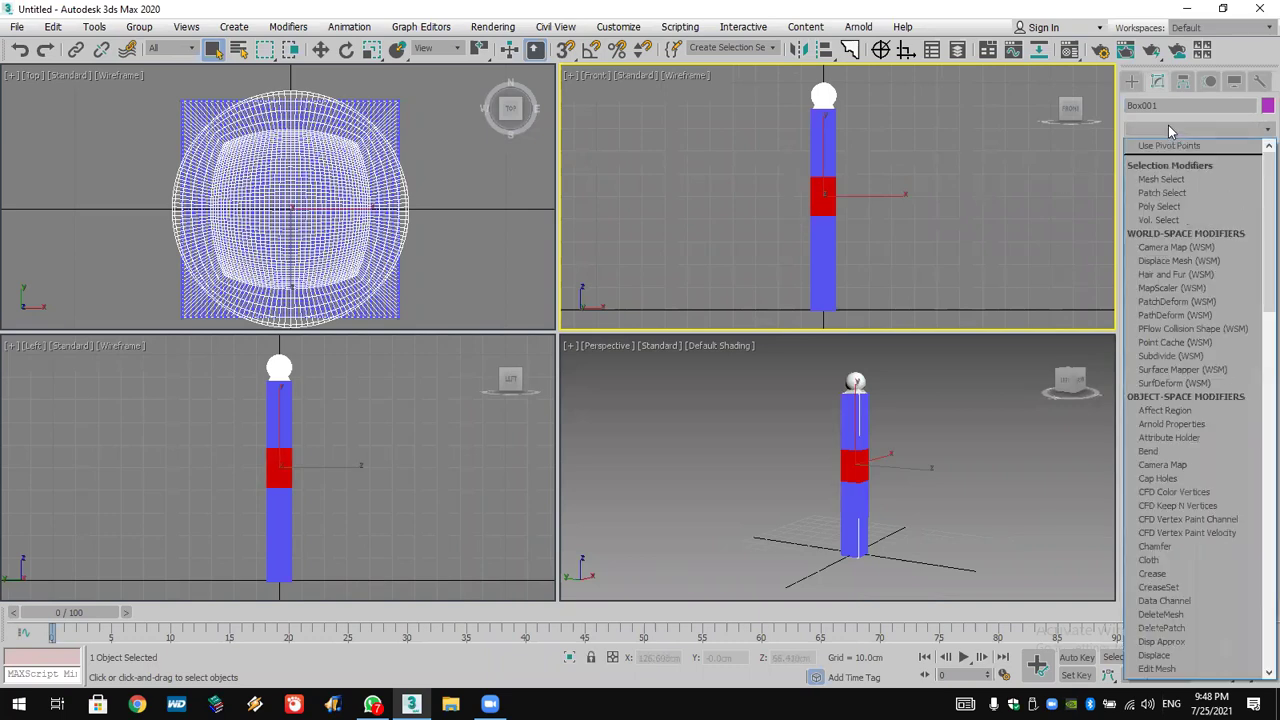
{"action": "scroll", "coordinate": [1168, 140], "scroll_direction": "down", "scroll_amount": 20}
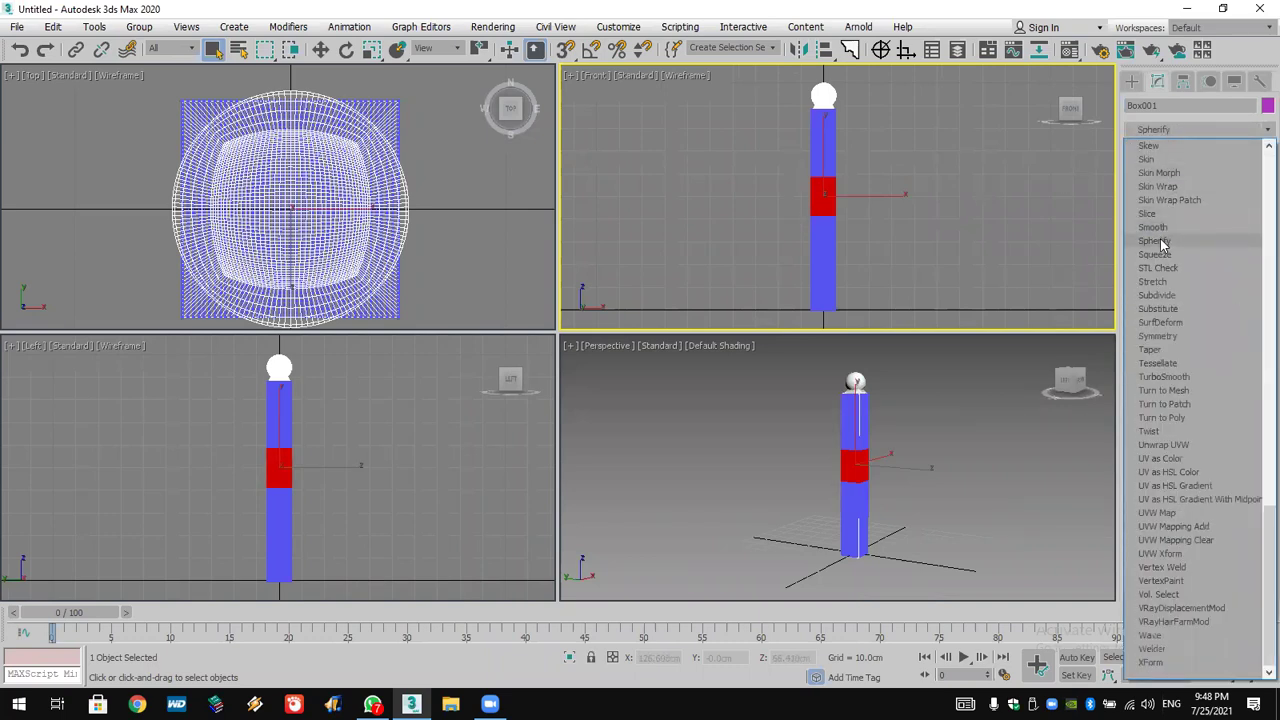
{"action": "left_click", "coordinate": [1160, 241]}
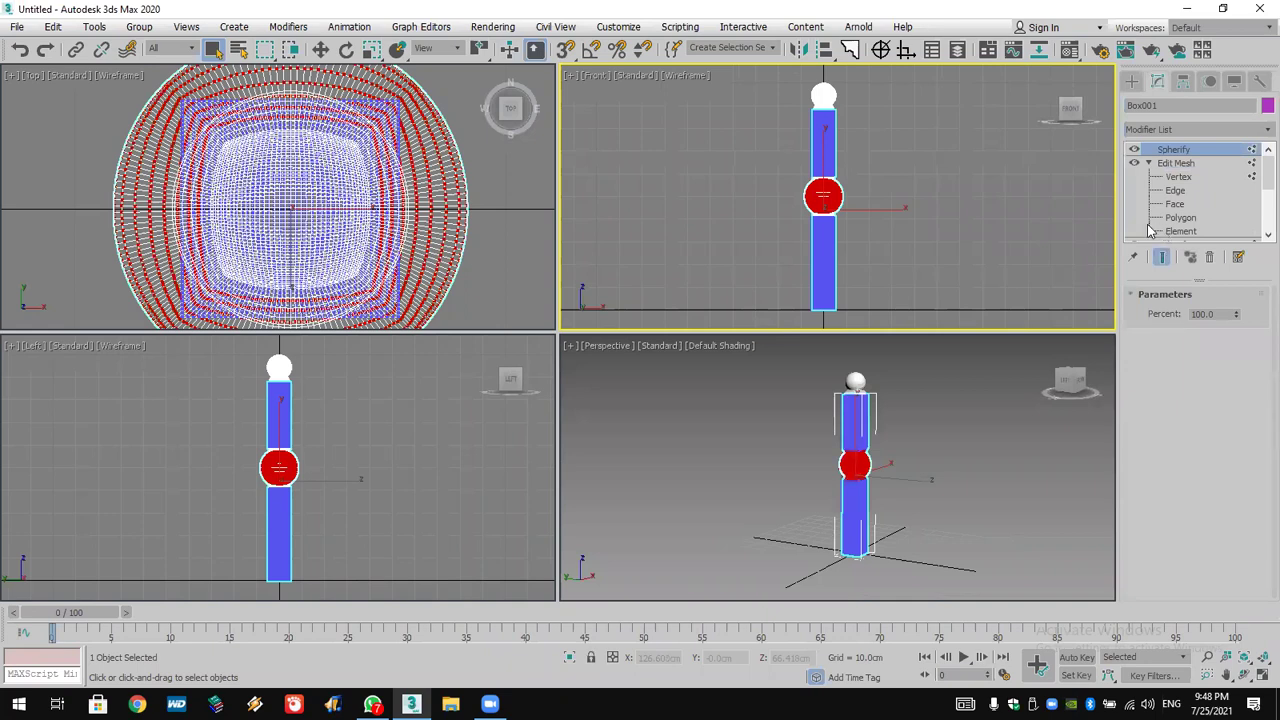
- Add another Edit Mesh modifier above the new Spherify and enter its Vertex level with the middle ball's vertices selected
{"action": "left_click", "coordinate": [1179, 131]}
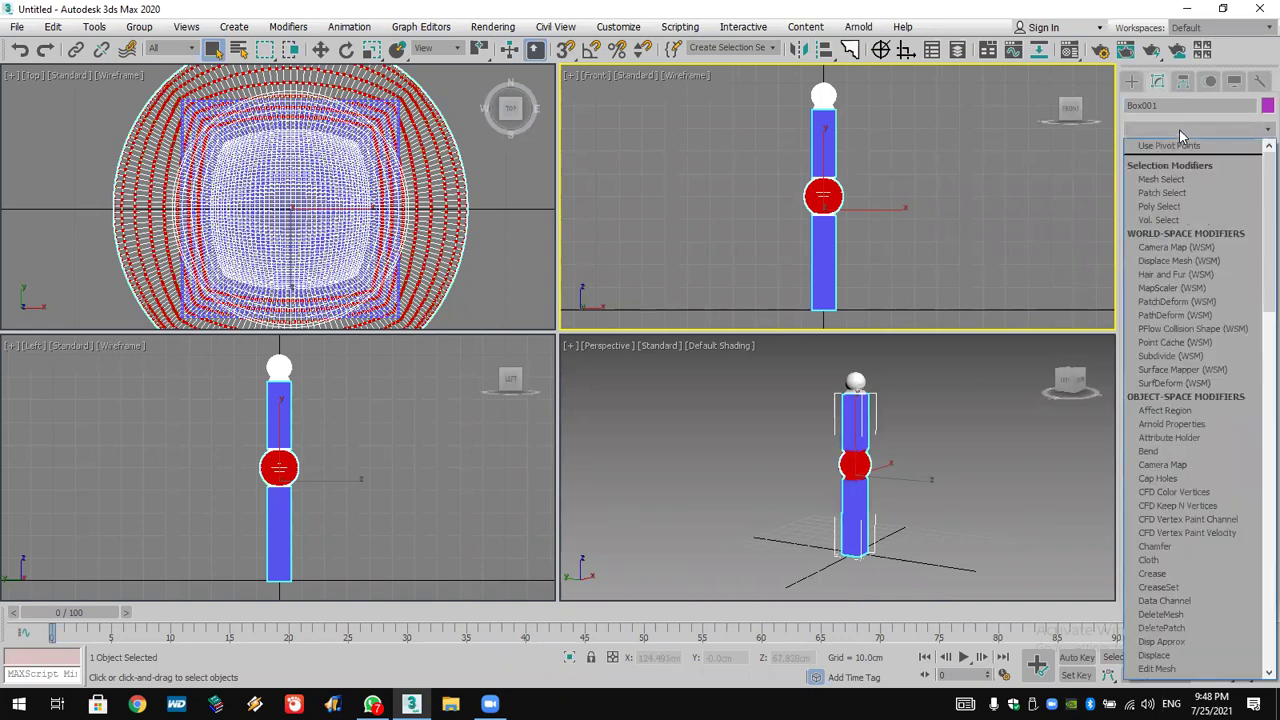
{"action": "key", "text": "e"}
{"action": "left_click", "coordinate": [1184, 145]}
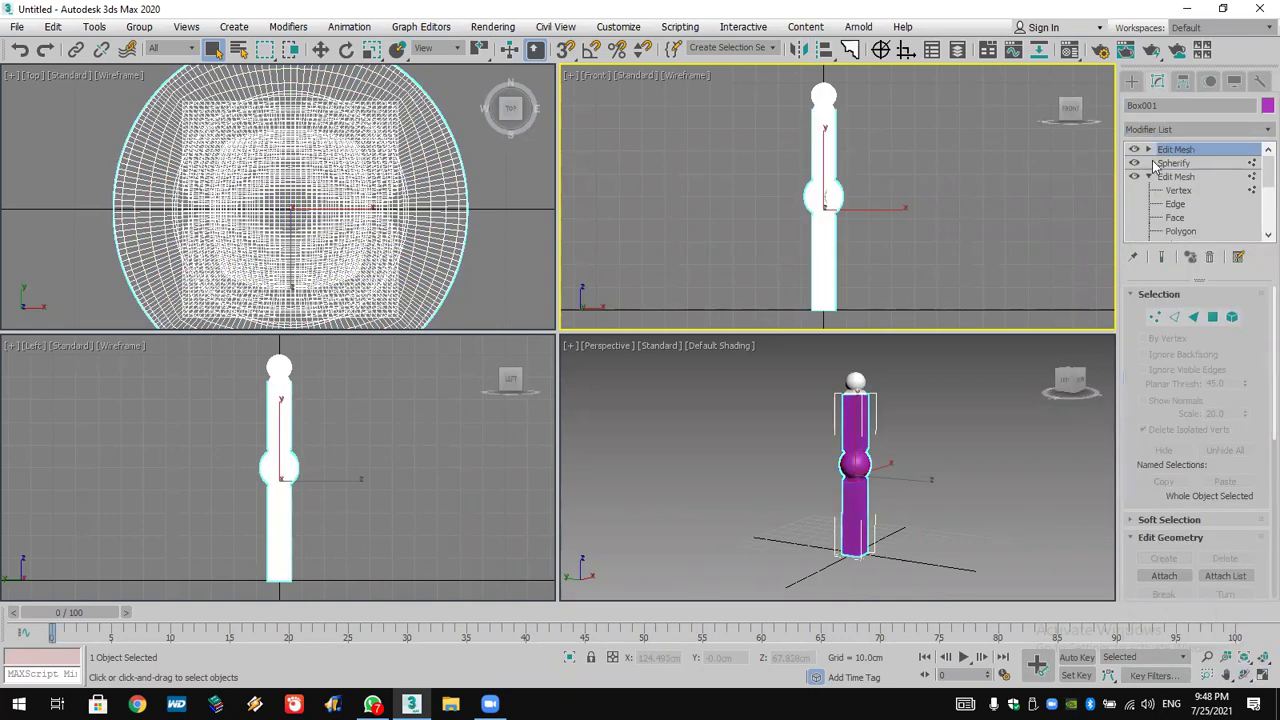
{"action": "left_click", "coordinate": [1148, 149]}
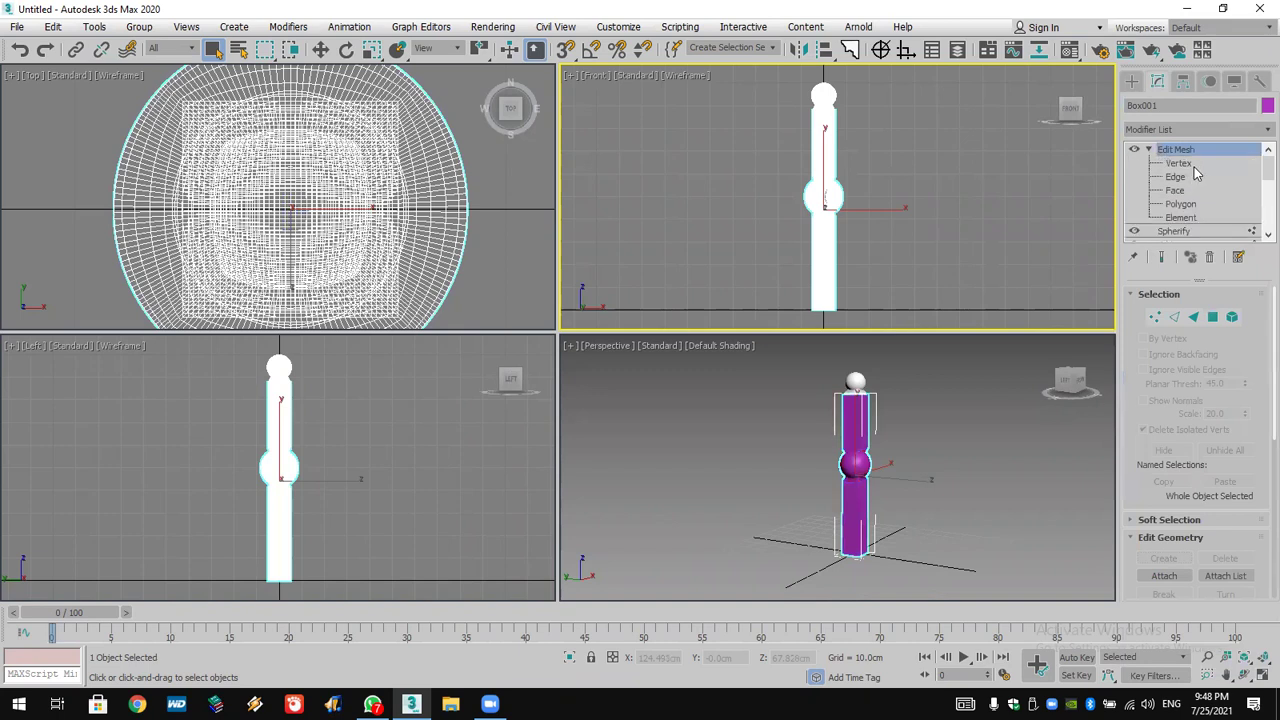
{"action": "left_click", "coordinate": [1195, 165]}
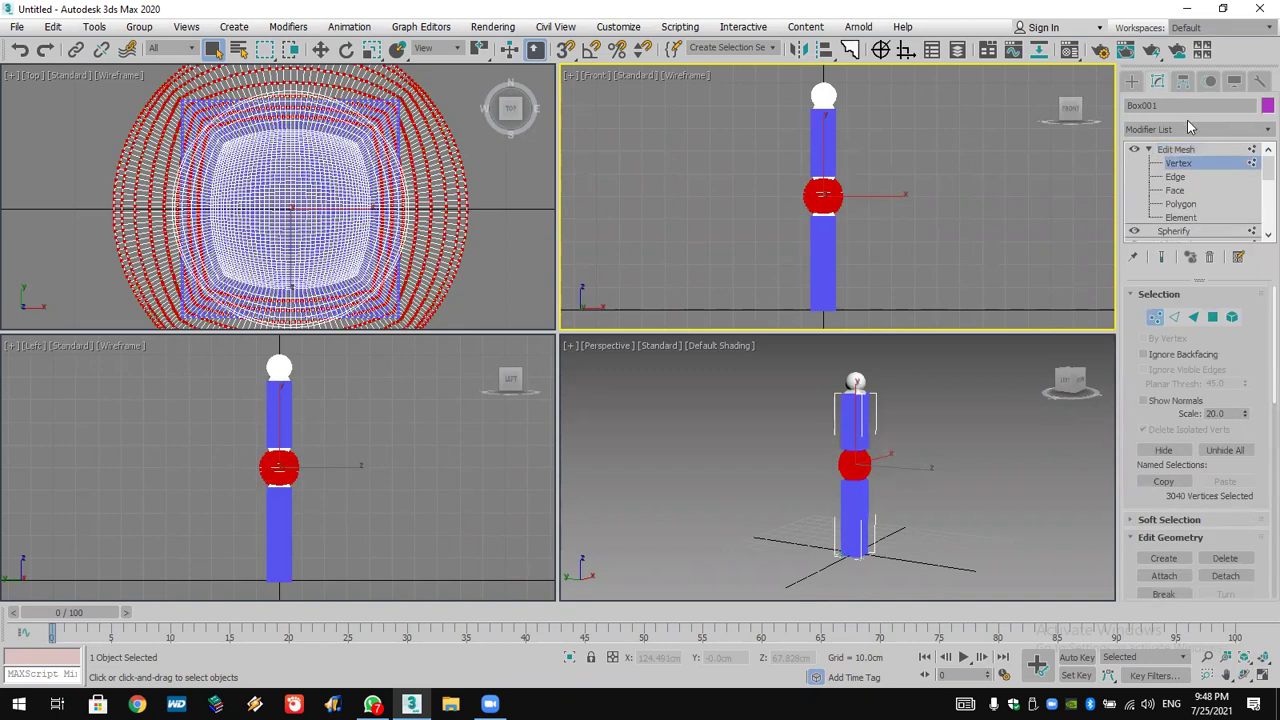
- Detach the middle ball's vertices from the box as a separate object with the default name, and deselect everything
{"action": "left_click", "coordinate": [1189, 127]}
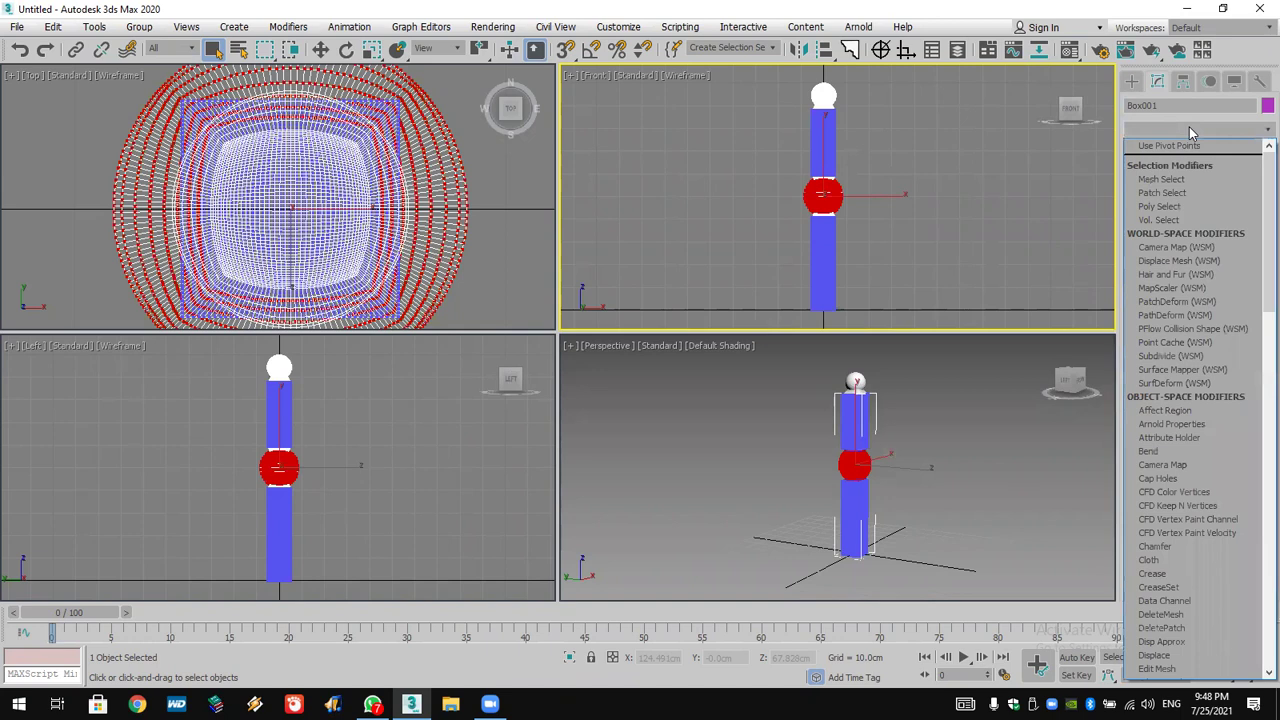
{"action": "left_click", "coordinate": [1189, 127]}
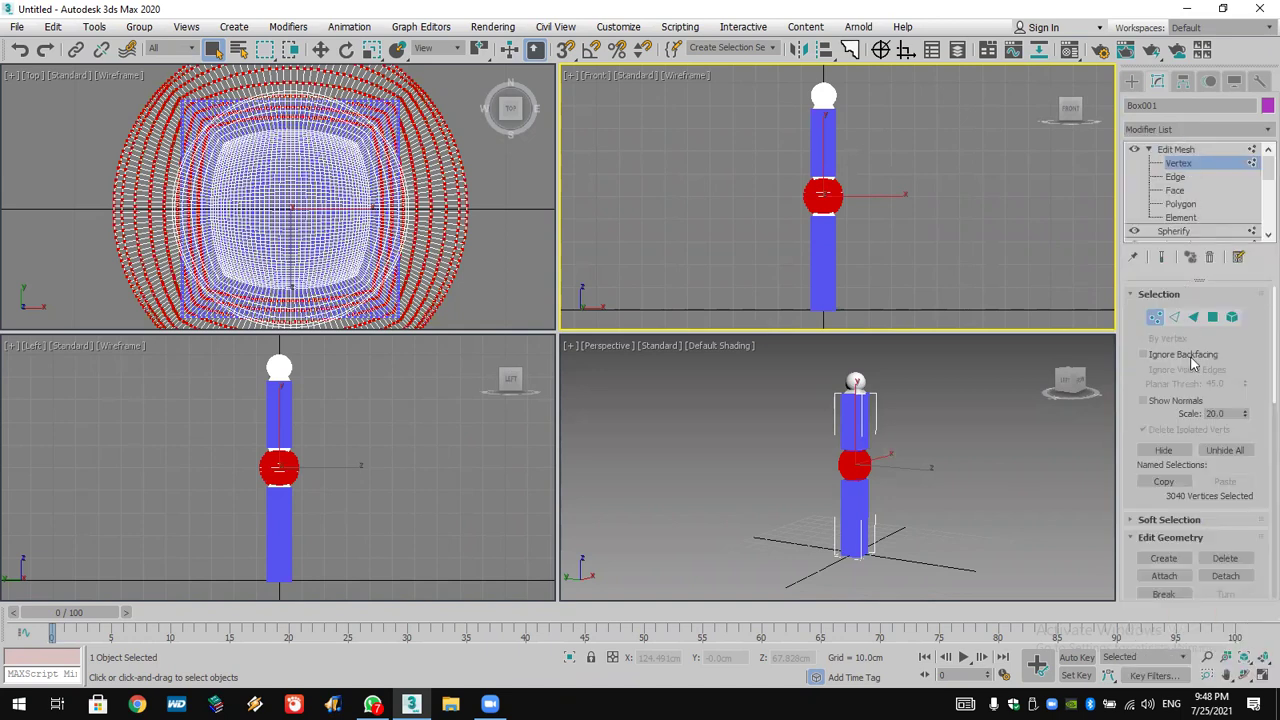
{"action": "left_click", "coordinate": [1250, 577]}
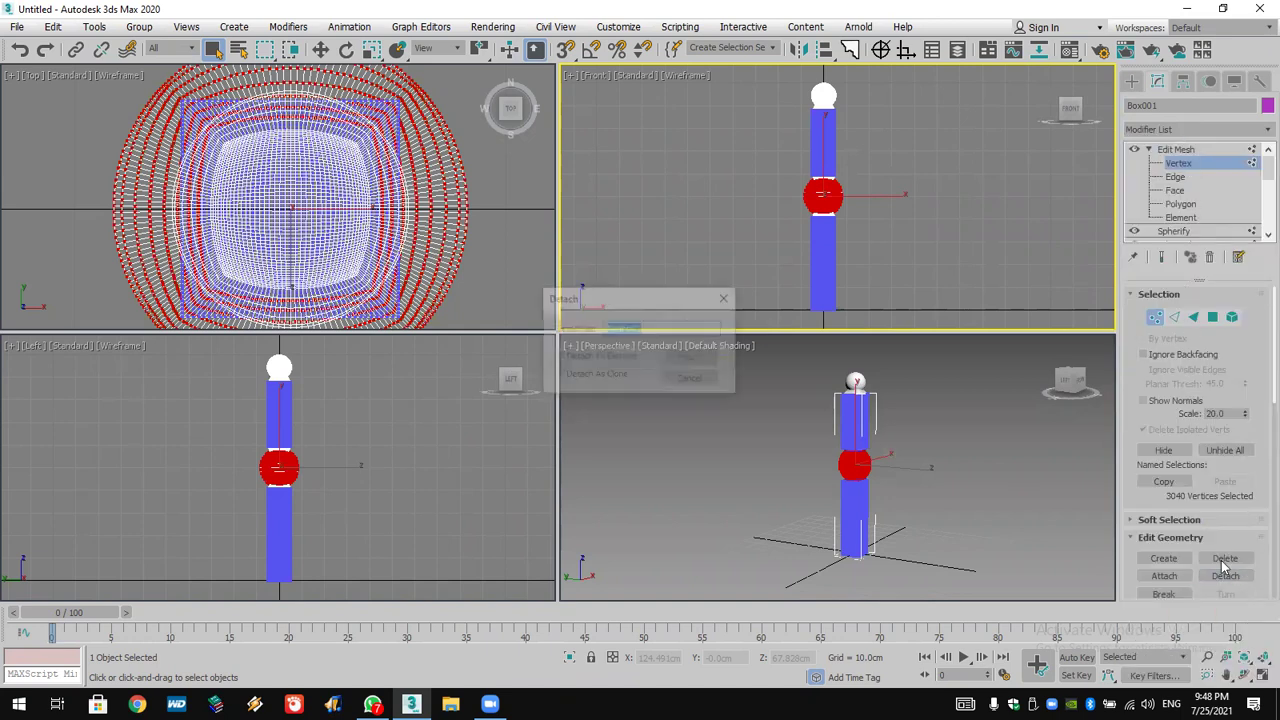
{"action": "left_click", "coordinate": [702, 360]}
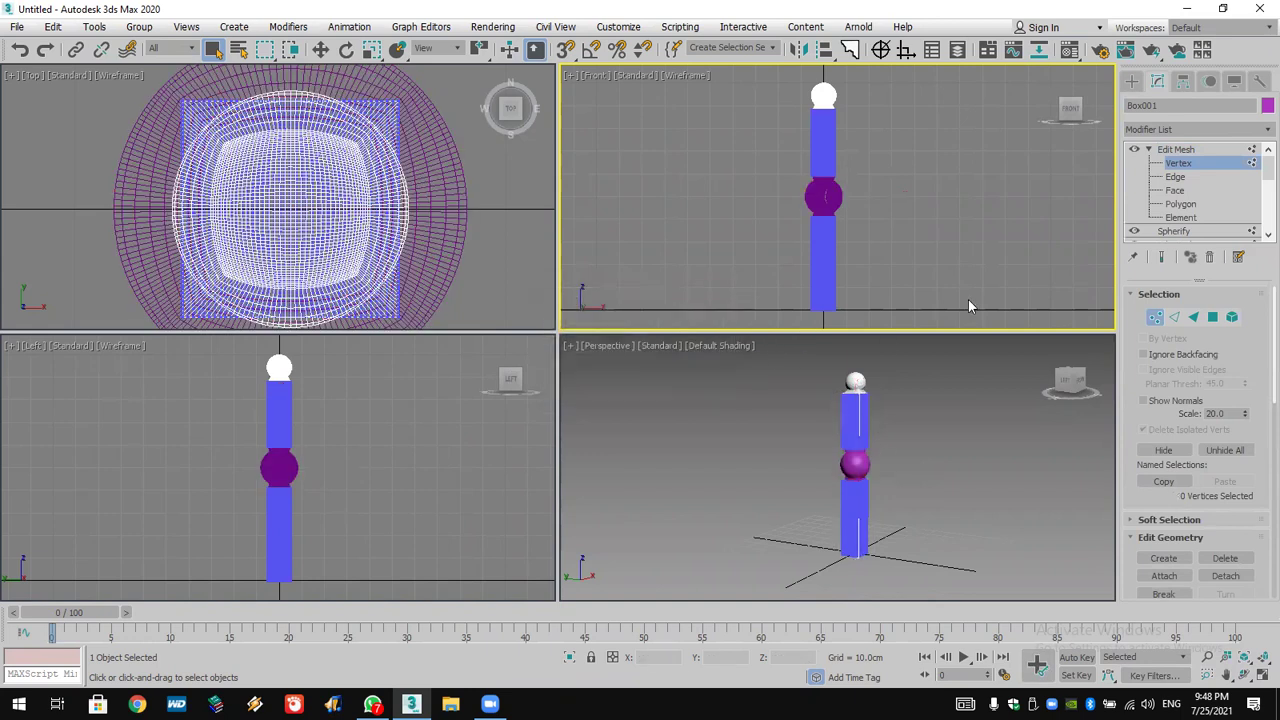
{"action": "left_click", "coordinate": [1131, 81]}
{"action": "left_click", "coordinate": [976, 401]}
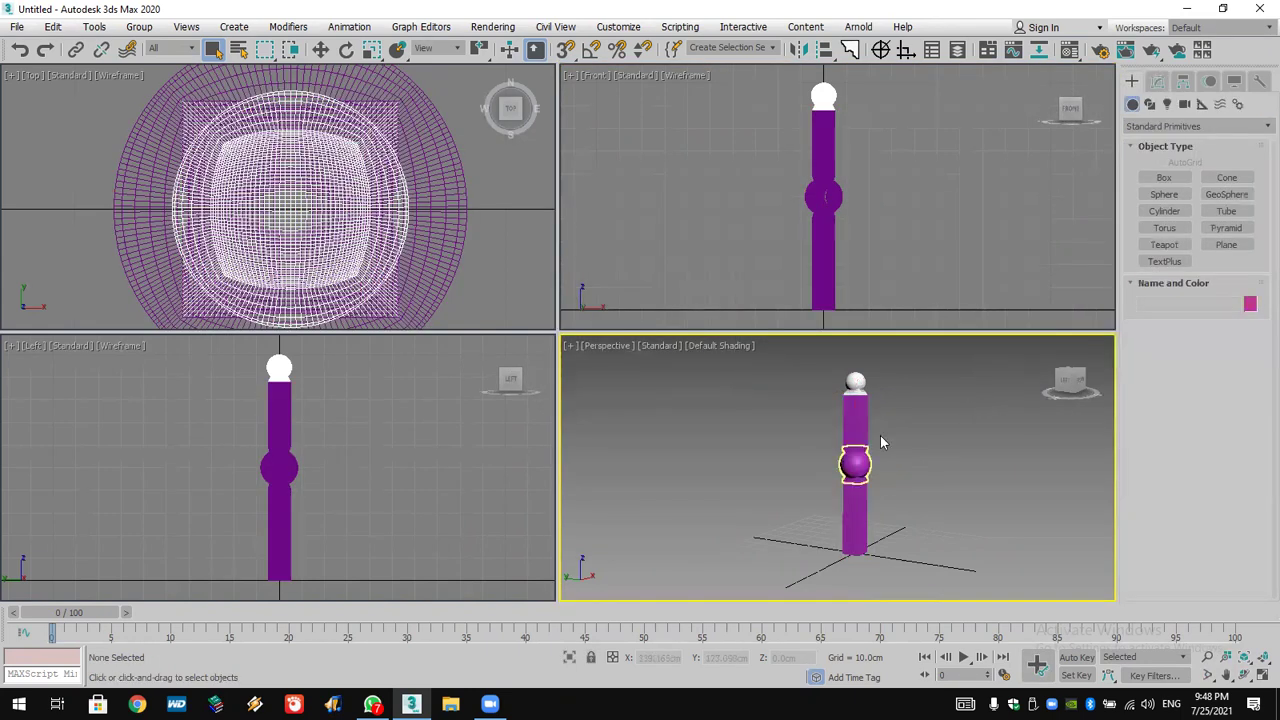
- Change the object colour of the detached middle ball to light orange
{"action": "scroll", "coordinate": [880, 435], "scroll_direction": "up", "scroll_amount": 4}
{"action": "middle_click_drag", "start_coordinate": [880, 435], "coordinate": [927, 408]}
{"action": "left_click", "coordinate": [858, 478]}
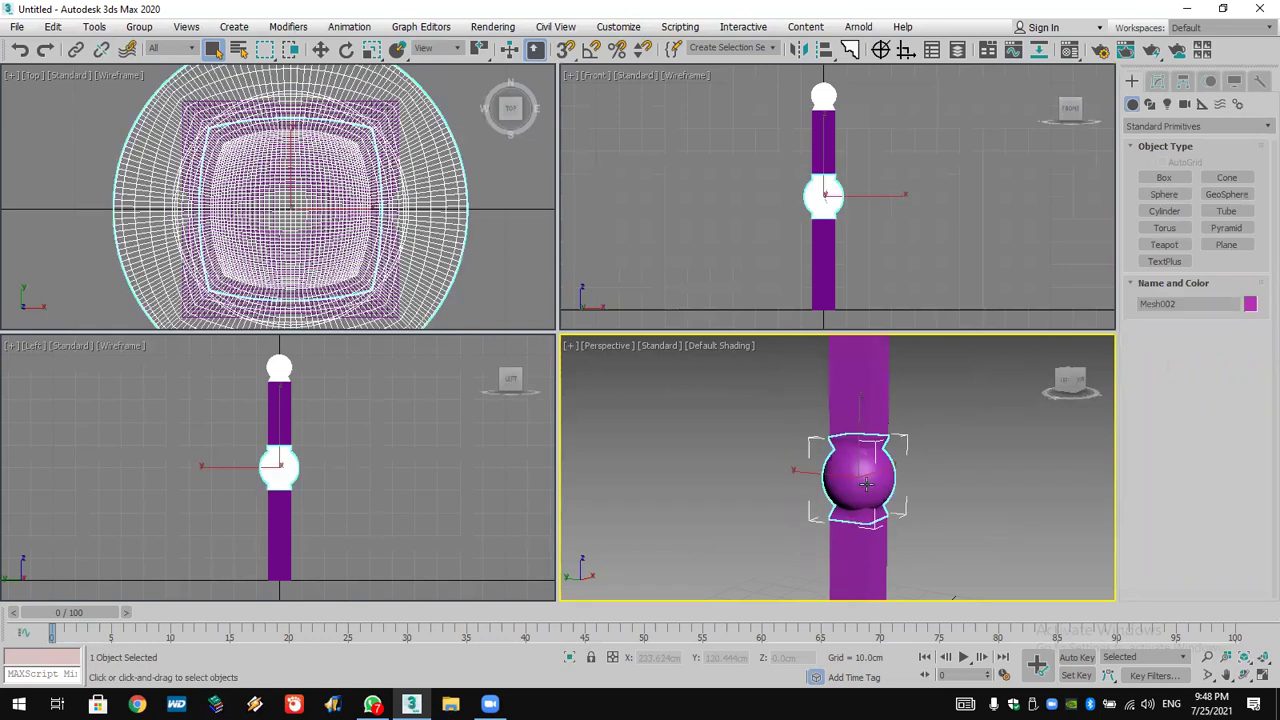
{"action": "left_click", "coordinate": [1250, 304]}
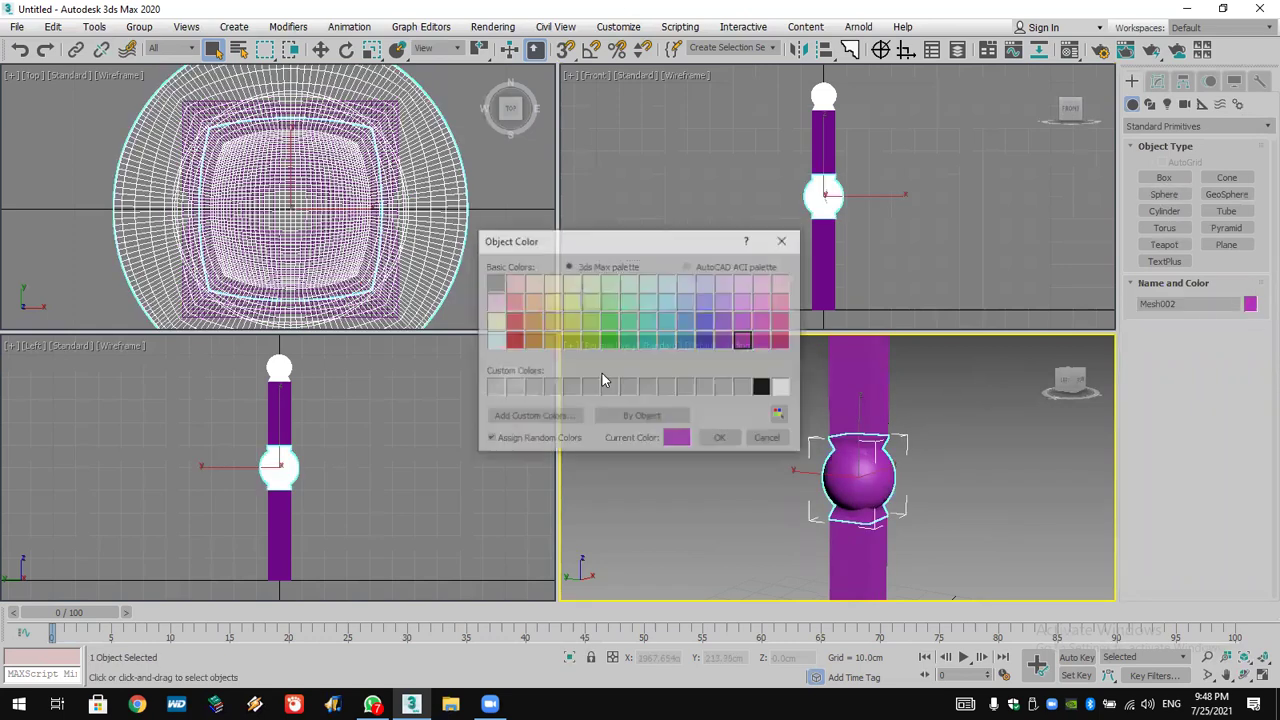
{"action": "left_click", "coordinate": [532, 302]}
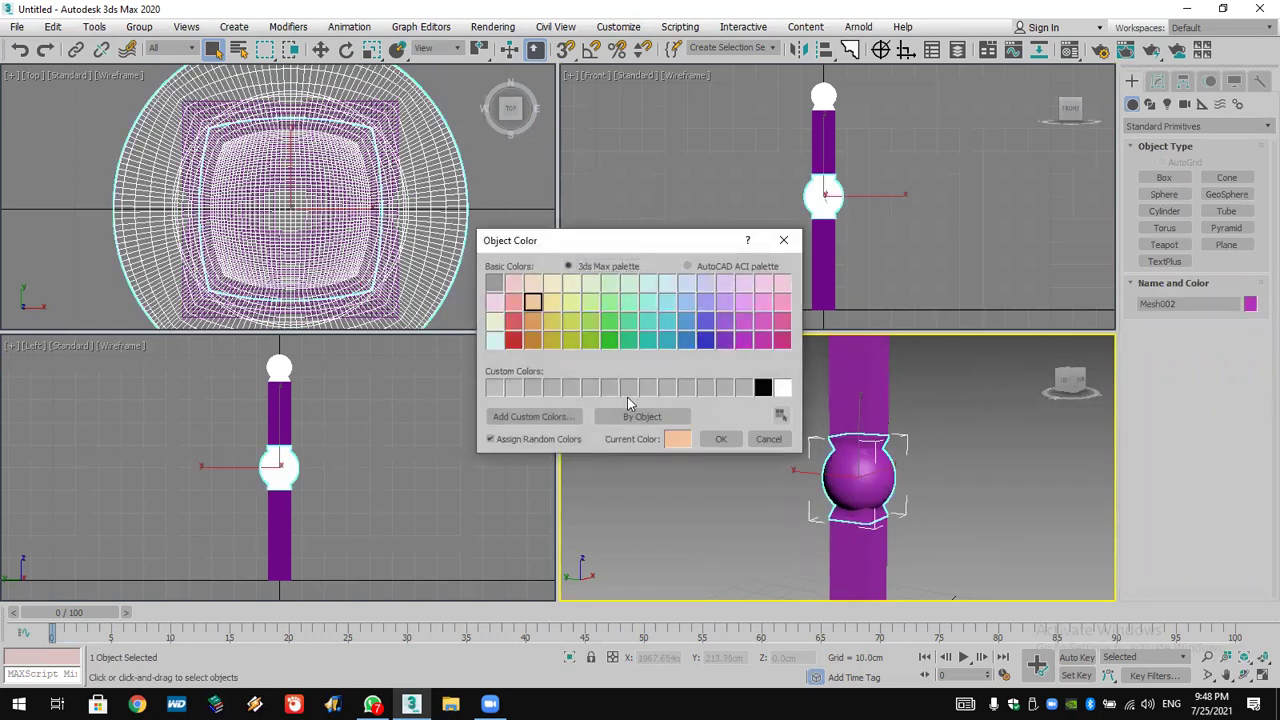
{"action": "left_click", "coordinate": [720, 439]}
{"action": "left_click", "coordinate": [718, 444]}
{"action": "scroll", "coordinate": [884, 450], "scroll_direction": "down", "scroll_amount": 2}
{"action": "middle_click_drag", "start_coordinate": [880, 468], "coordinate": [864, 481]}
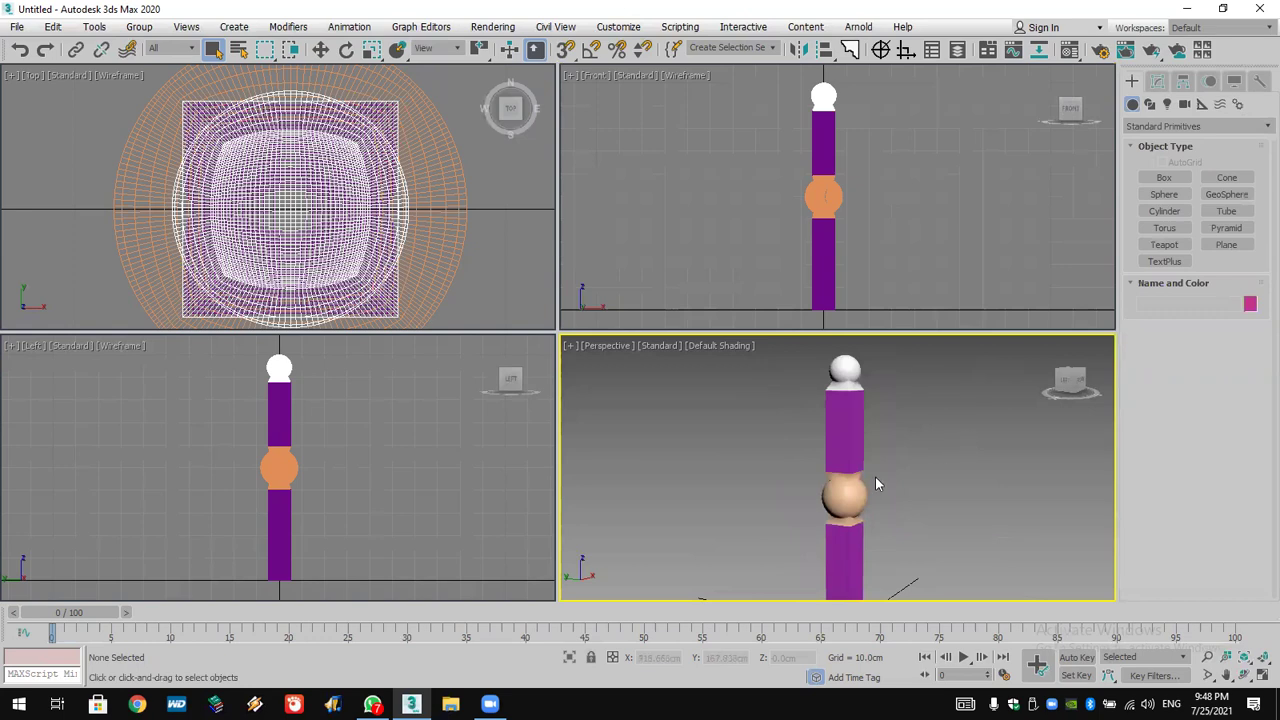
- Select the middle ball and the box in turn in the Perspective view to check that they are separate objects
{"action": "left_click", "coordinate": [849, 497]}
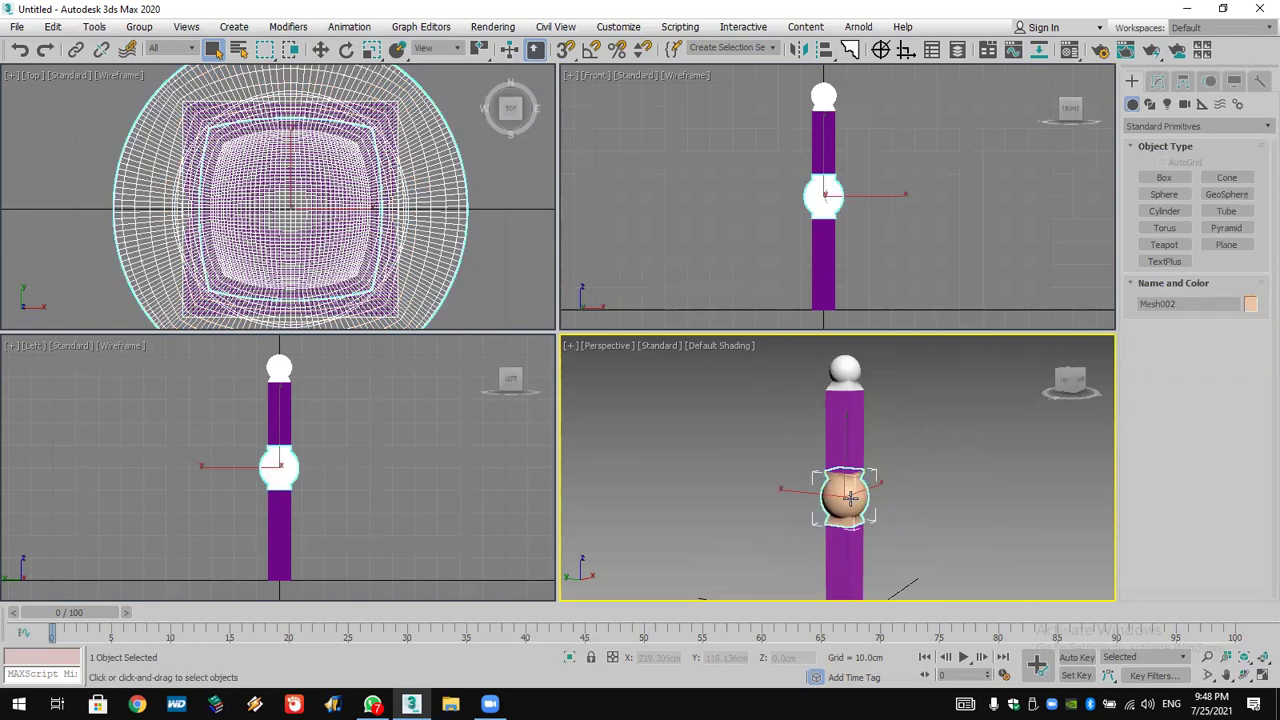
{"action": "left_click", "coordinate": [866, 428]}
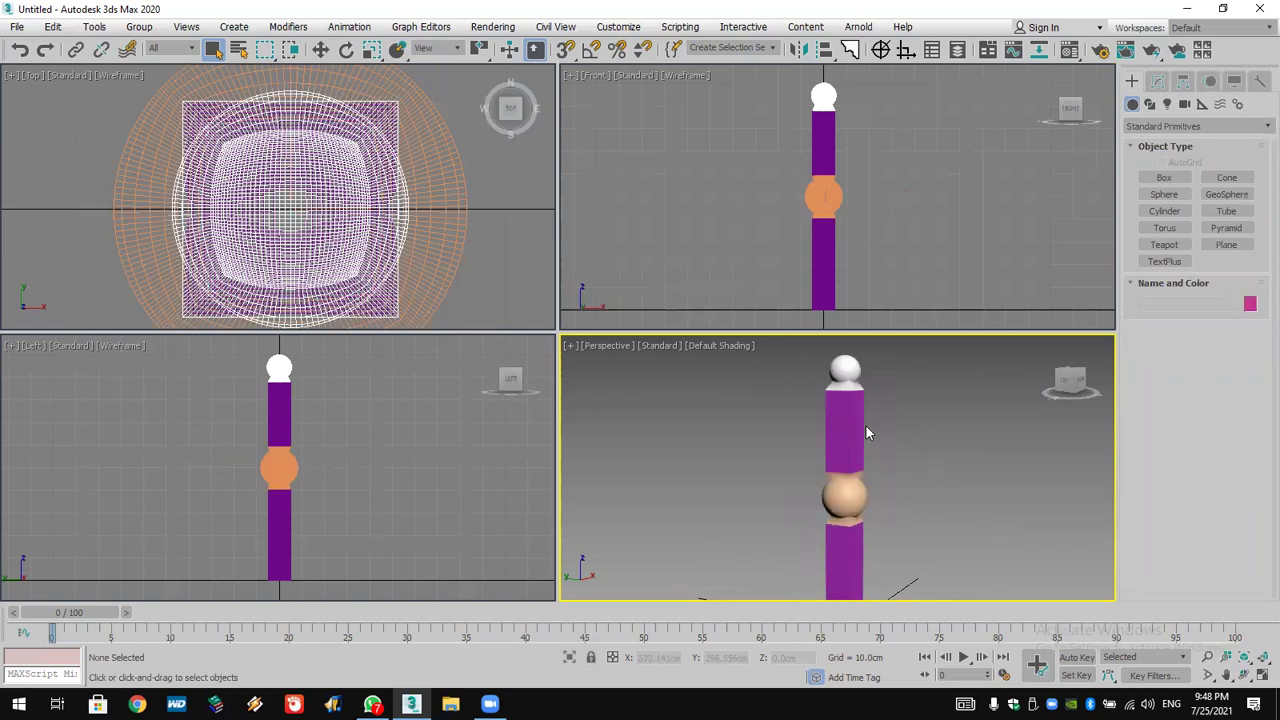
{"action": "left_click", "coordinate": [846, 492]}
{"action": "left_click", "coordinate": [862, 458]}
{"action": "left_click", "coordinate": [850, 510]}
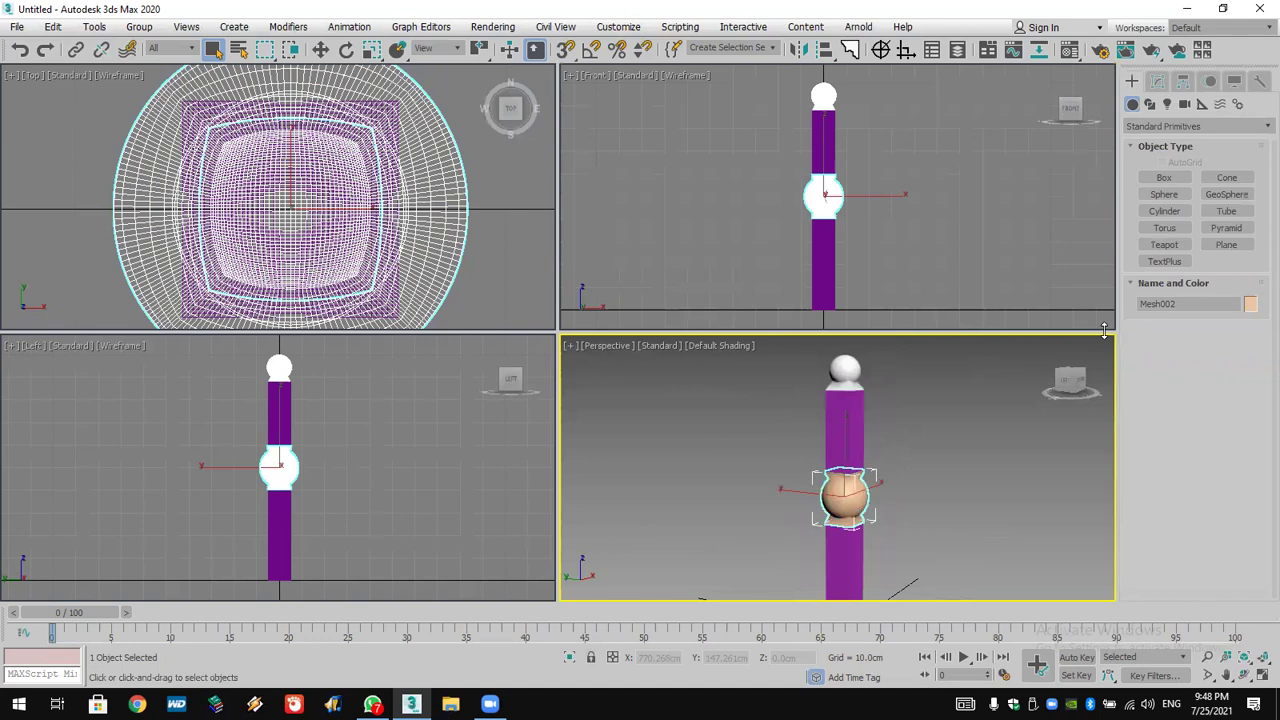
{"action": "left_click", "coordinate": [846, 432]}
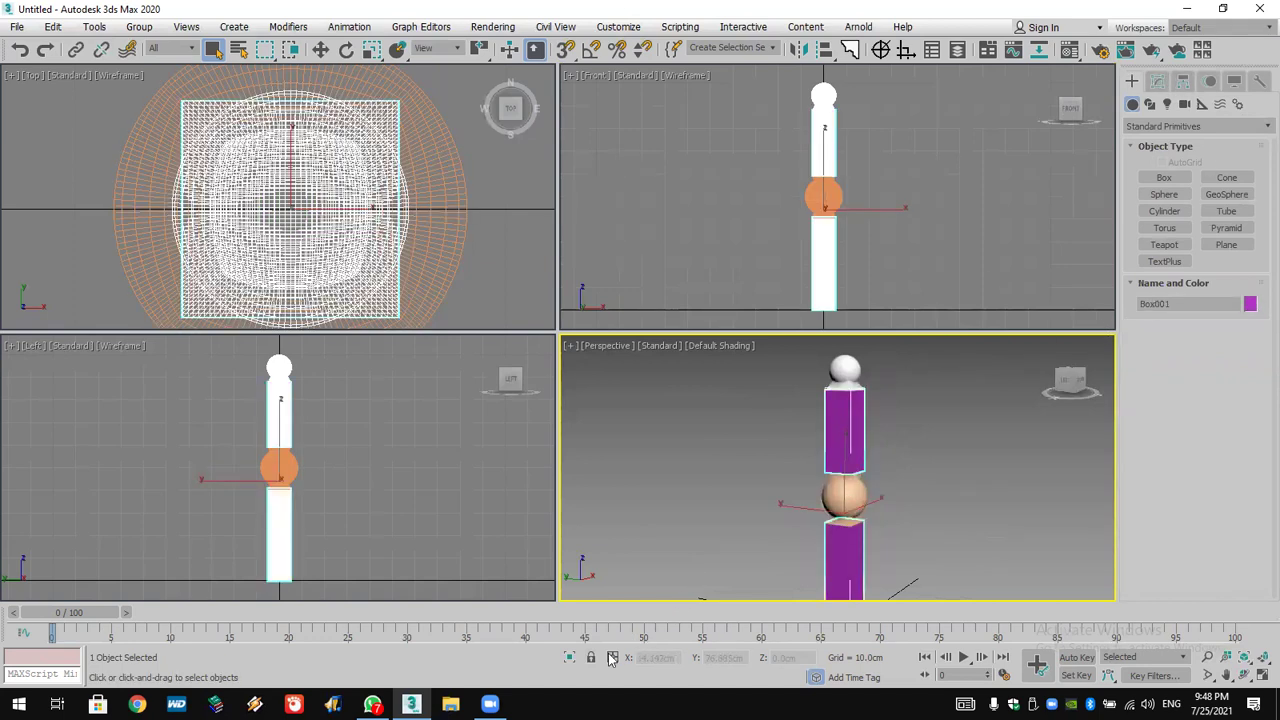
{"action": "left_click", "coordinate": [490, 704]}
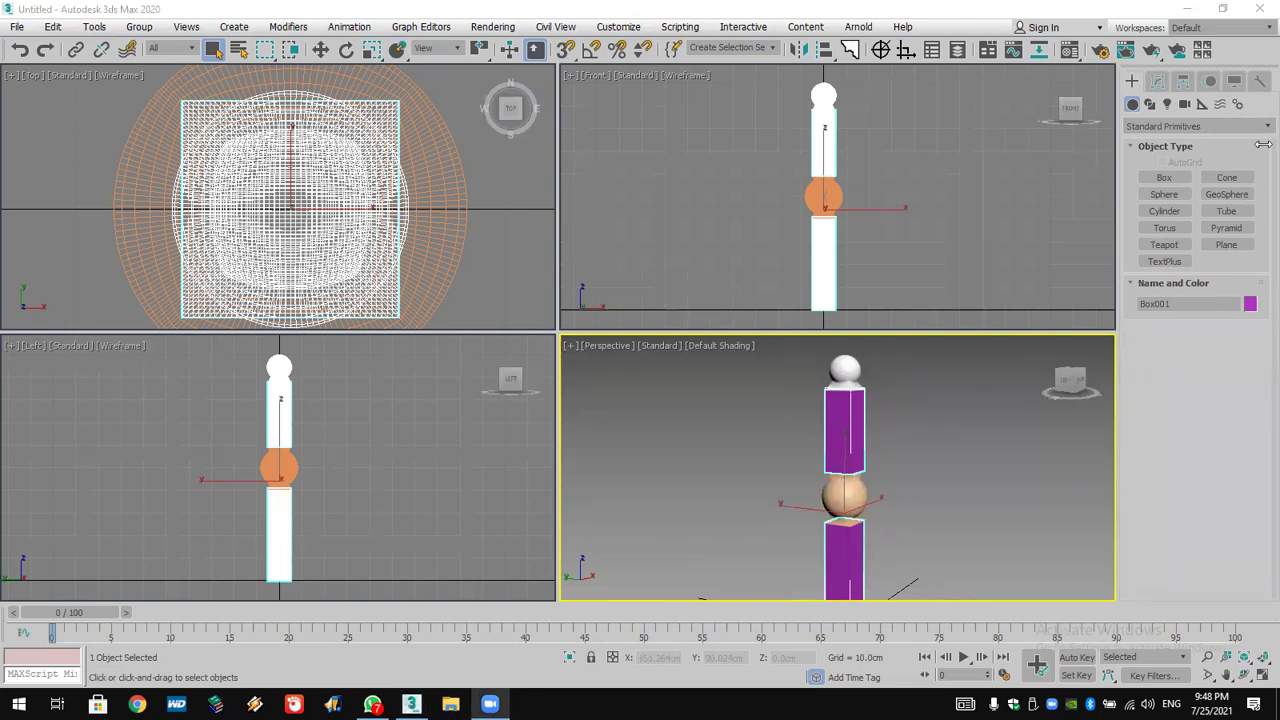
{"action": "left_click", "coordinate": [995, 465]}
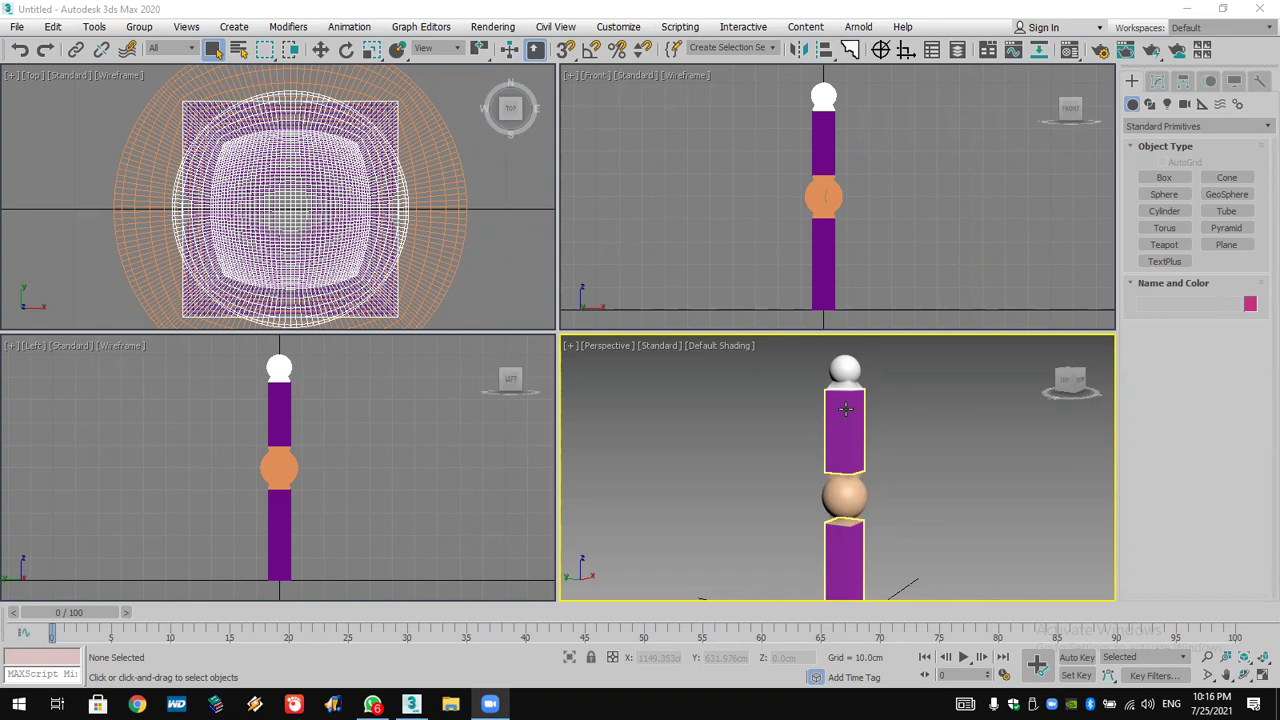
- Reset 3ds Max to an empty scene without saving the changes to the current one
{"action": "left_click", "coordinate": [18, 27]}
{"action": "left_click", "coordinate": [33, 73]}
{"action": "left_click", "coordinate": [640, 377]}
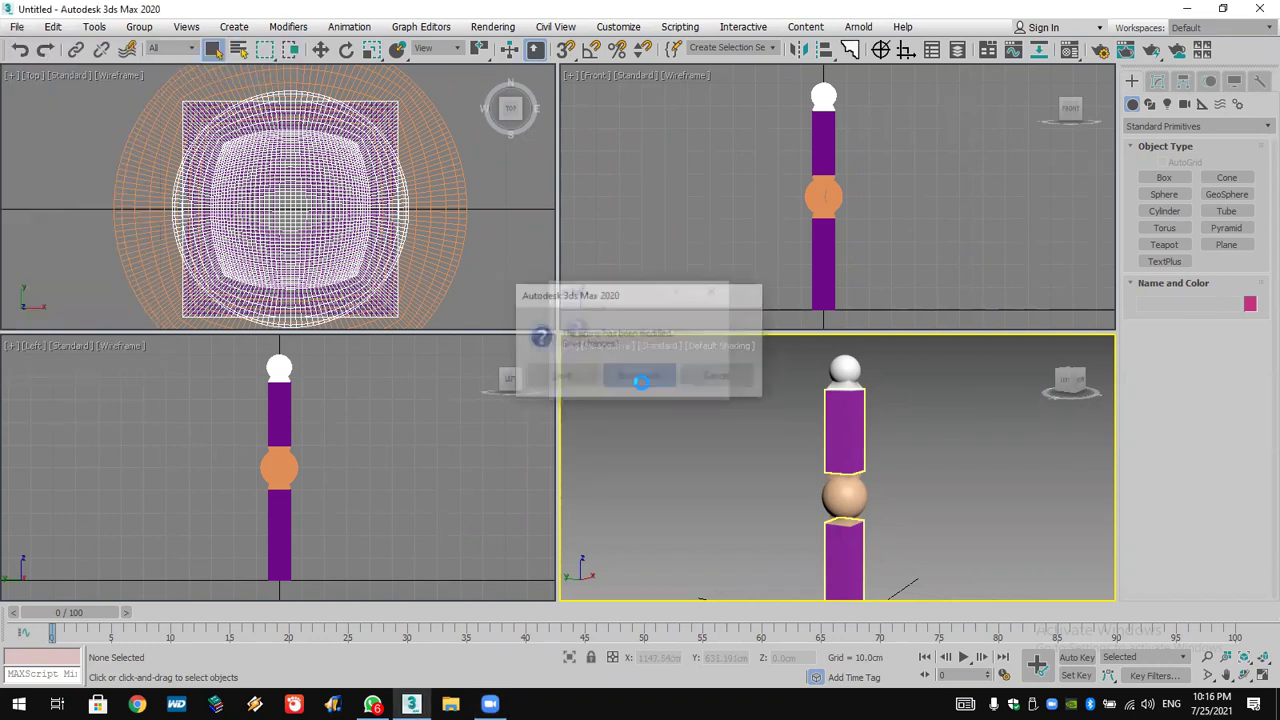
{"action": "left_click", "coordinate": [592, 376]}
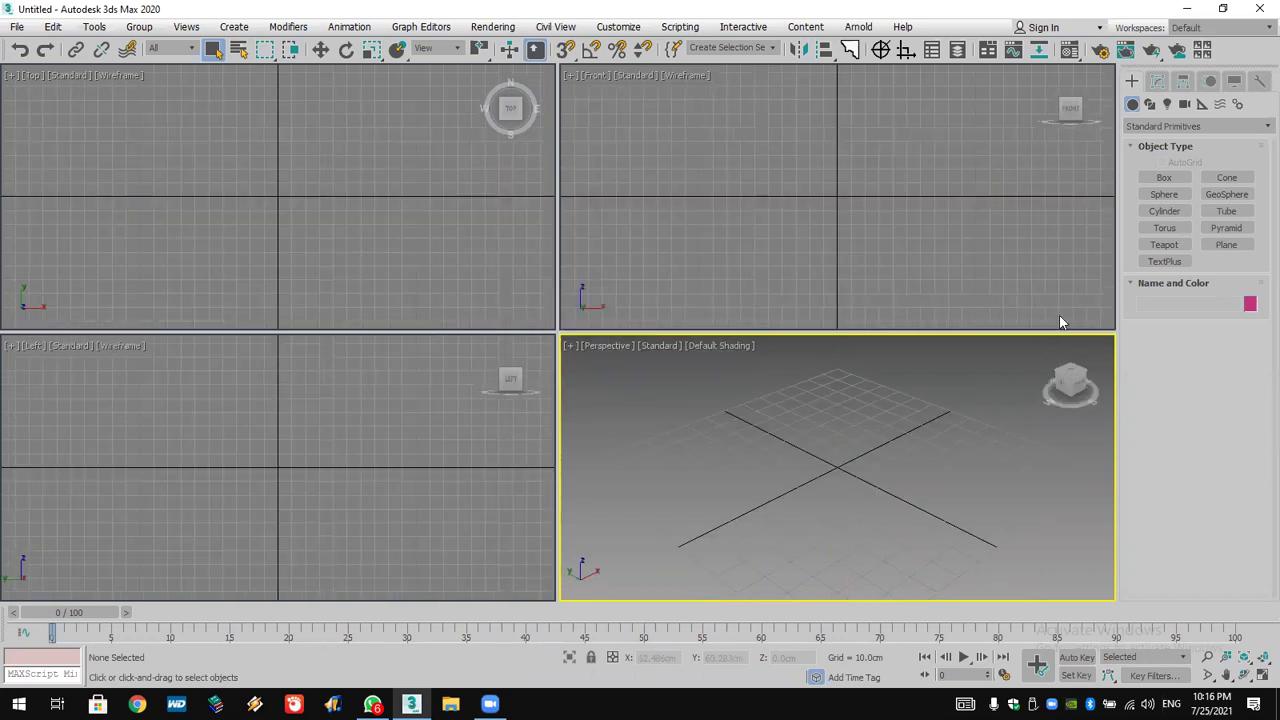
- Create a flat box about 299 cm wide, 69 cm long and 10 cm high across the Top view
{"action": "left_click", "coordinate": [1162, 212]}
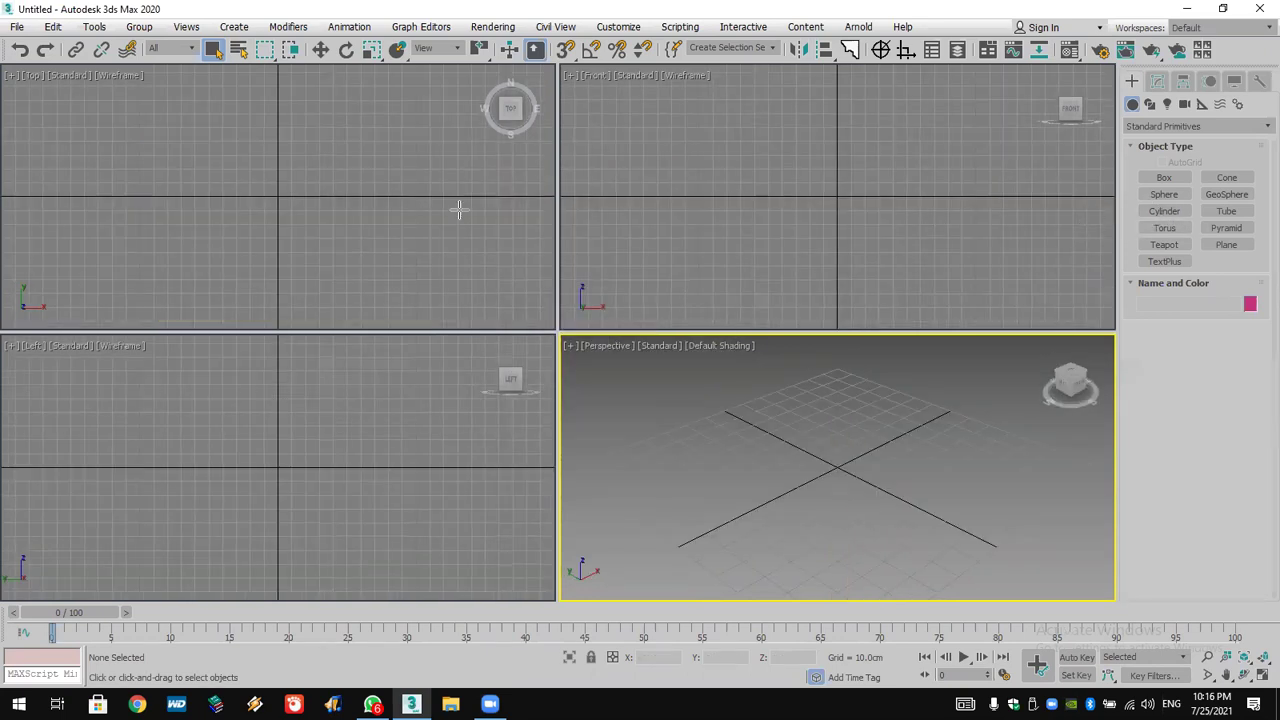
{"action": "left_click", "coordinate": [1164, 178]}
{"action": "left_click_drag", "start_coordinate": [58, 168], "coordinate": [473, 264]}
- Create a cylinder with a radius of about 10.7 cm and a height of about 55.9 cm at the box's left end
{"action": "left_click", "coordinate": [1054, 191]}
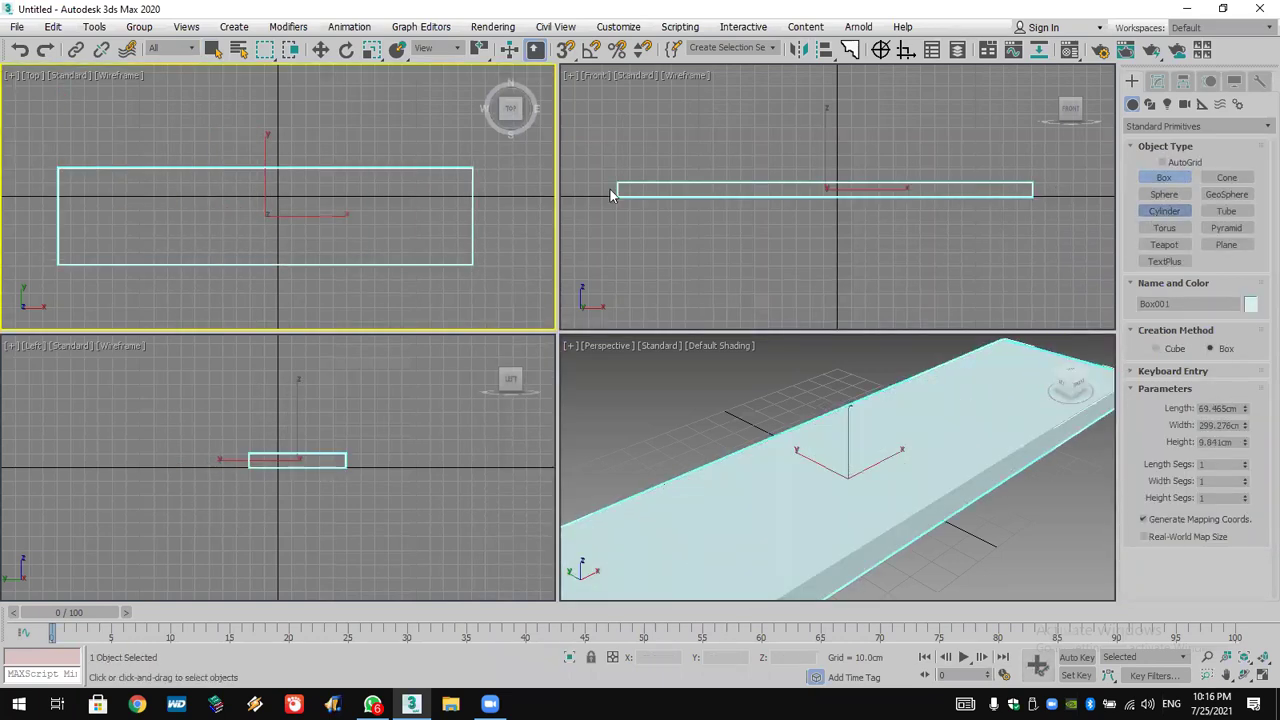
{"action": "mouse_move", "coordinate": [72, 213]}
{"action": "left_mouse_down"}
{"action": "mouse_move", "coordinate": [75, 225]}
{"action": "mouse_move", "coordinate": [71, 214]}
{"action": "left_mouse_up"}
{"action": "left_click", "coordinate": [75, 151]}
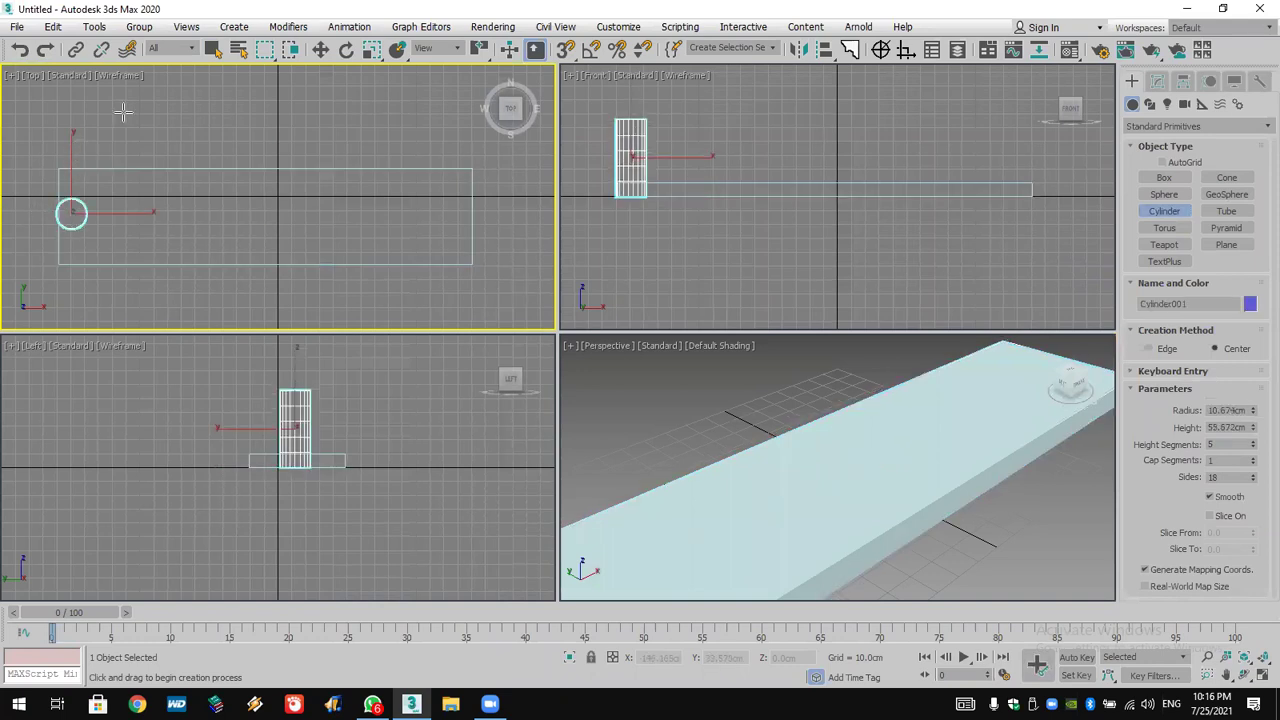
- Make four evenly spaced copies of the cylinder along the X axis of the box, and deselect everything
{"action": "left_click", "coordinate": [320, 49]}
{"action": "left_click_drag", "start_coordinate": [115, 214], "coordinate": [182, 213], "text": "shift"}
{"action": "left_click", "coordinate": [680, 357]}
{"action": "left_click", "coordinate": [680, 357]}
{"action": "left_click", "coordinate": [680, 357]}
{"action": "left_click", "coordinate": [642, 420]}
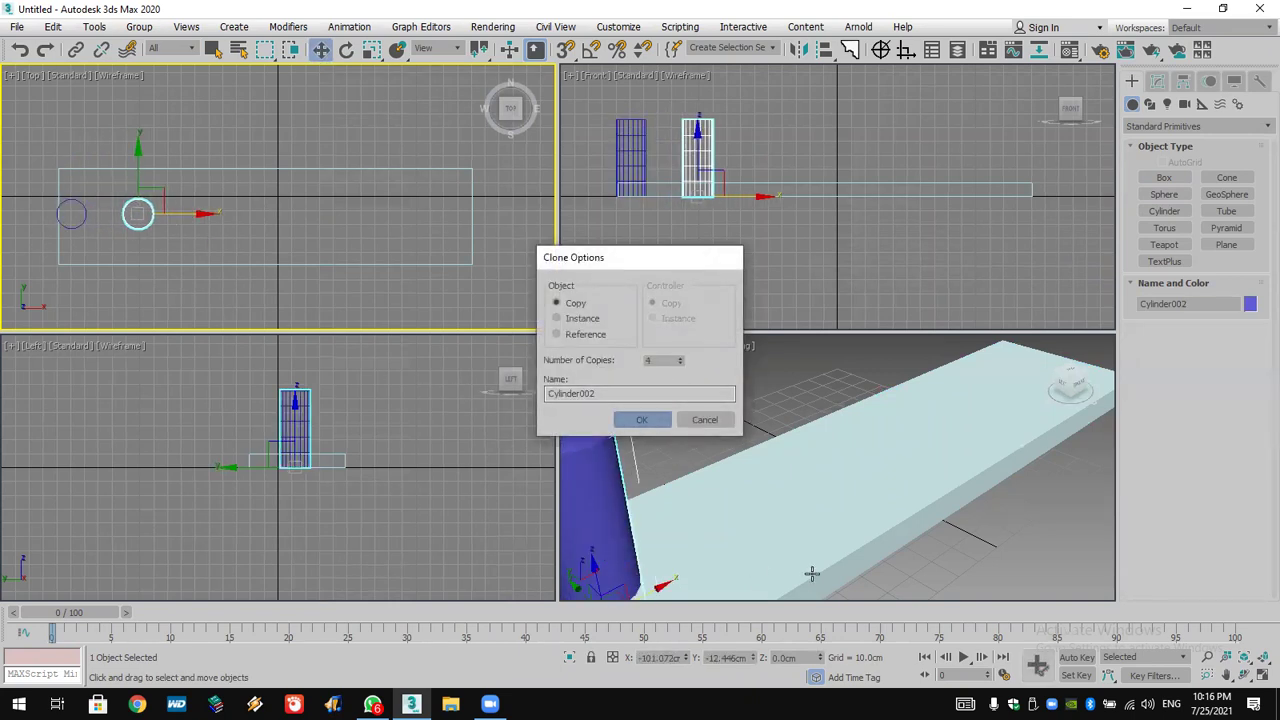
{"action": "scroll", "coordinate": [812, 550], "scroll_direction": "down", "scroll_amount": 4}
{"action": "middle_click_drag", "start_coordinate": [835, 495], "coordinate": [822, 489]}
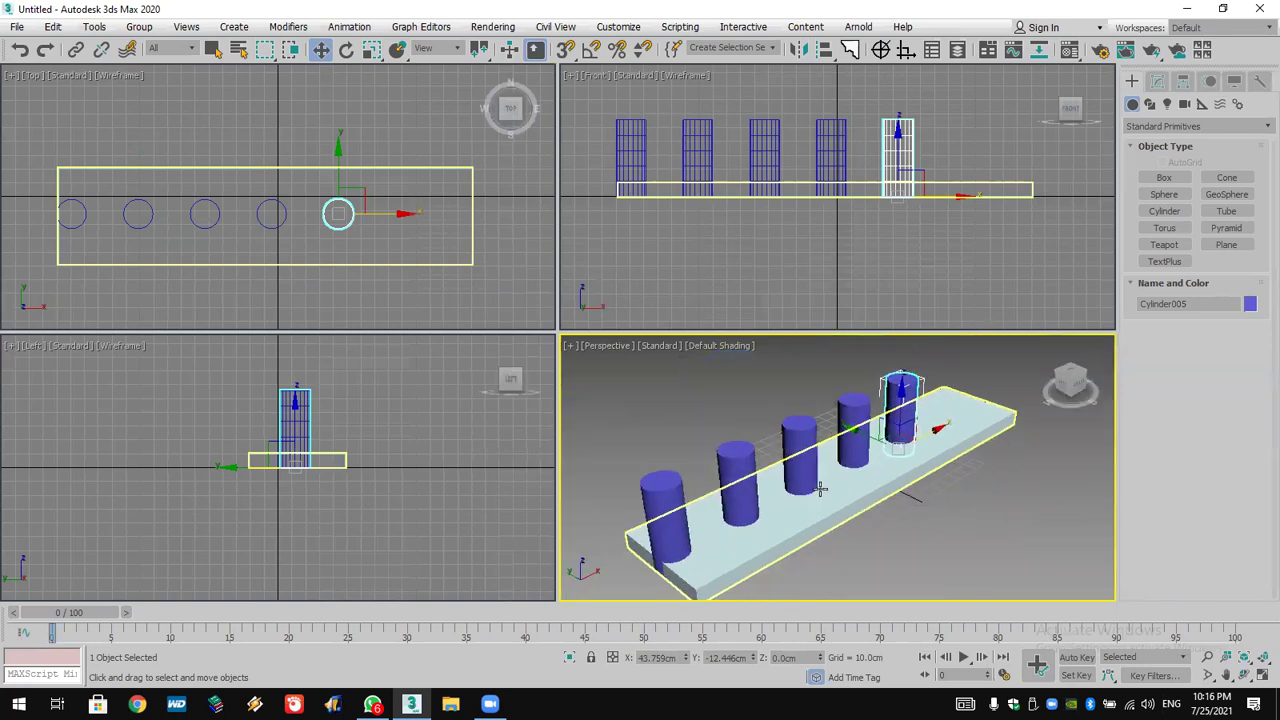
{"action": "left_click", "coordinate": [939, 501]}
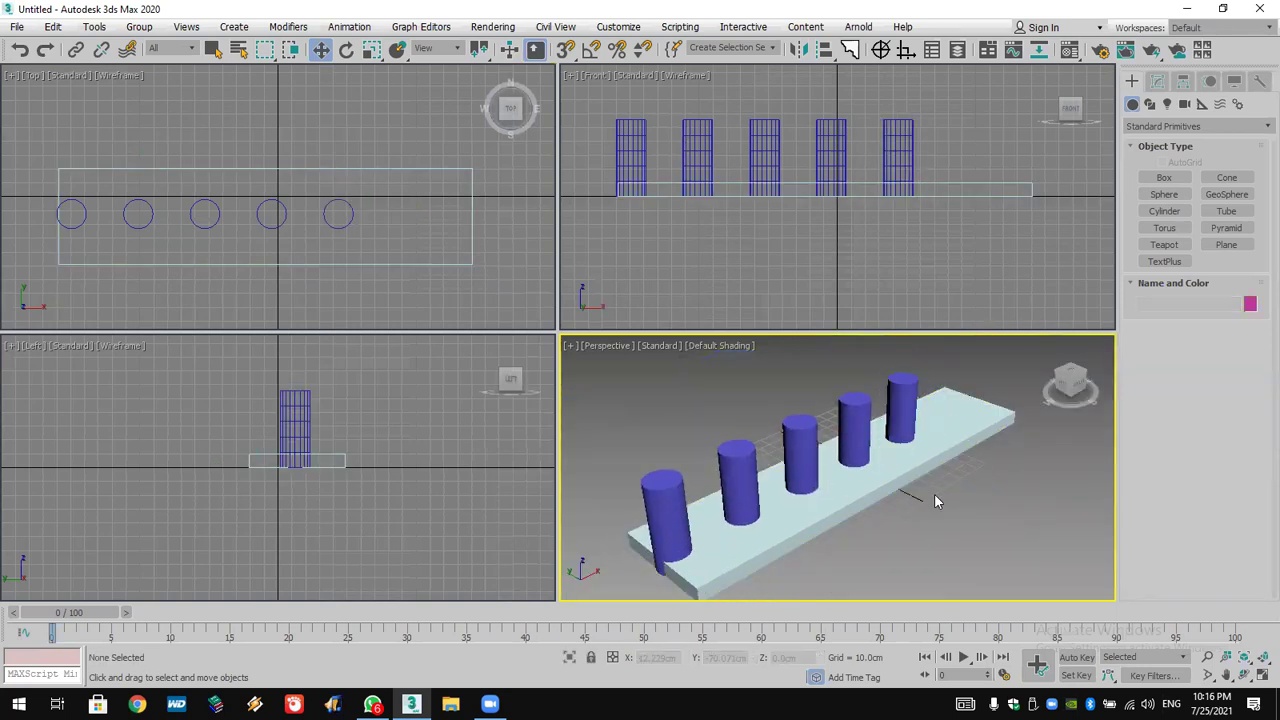
- Select the five cylinders and the box in turn in the Perspective view to check that they are separate objects
{"action": "left_click", "coordinate": [902, 405]}
{"action": "left_click", "coordinate": [853, 422]}
{"action": "left_click", "coordinate": [797, 427]}
{"action": "left_click", "coordinate": [738, 470]}
{"action": "left_click", "coordinate": [663, 510]}
{"action": "left_click", "coordinate": [990, 477]}
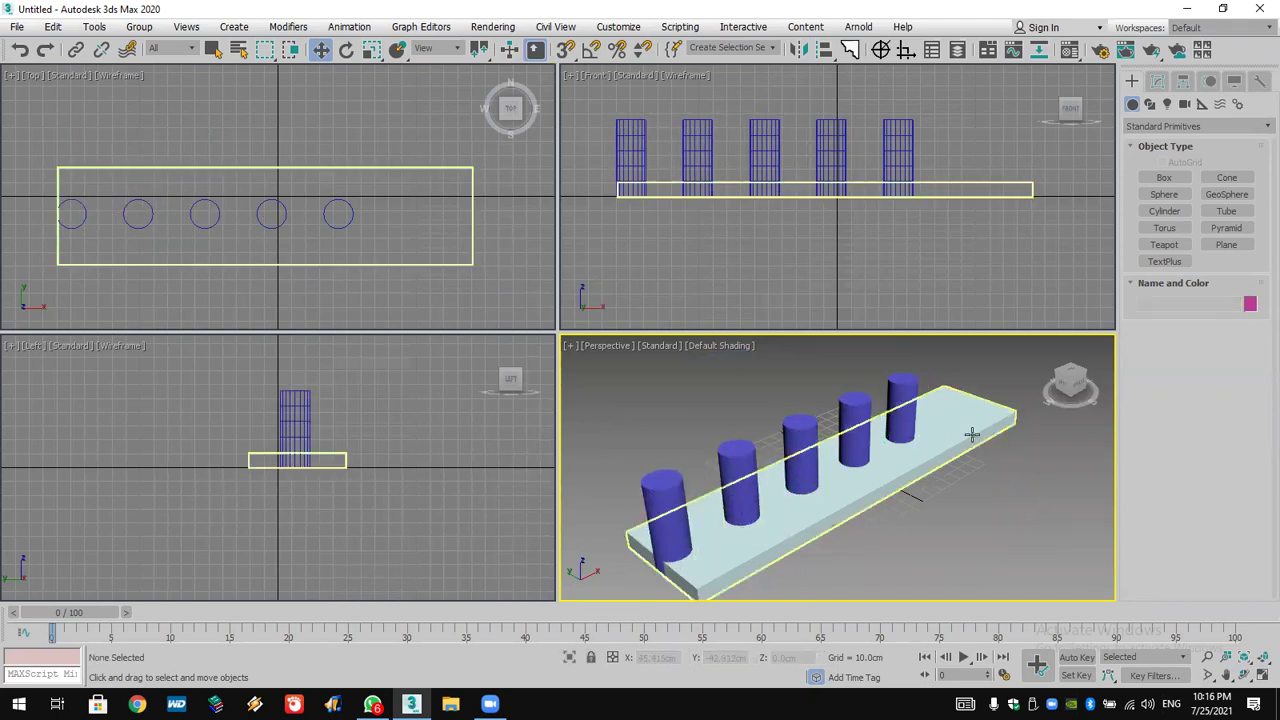
{"action": "left_click", "coordinate": [972, 436]}
{"action": "left_click", "coordinate": [979, 510]}
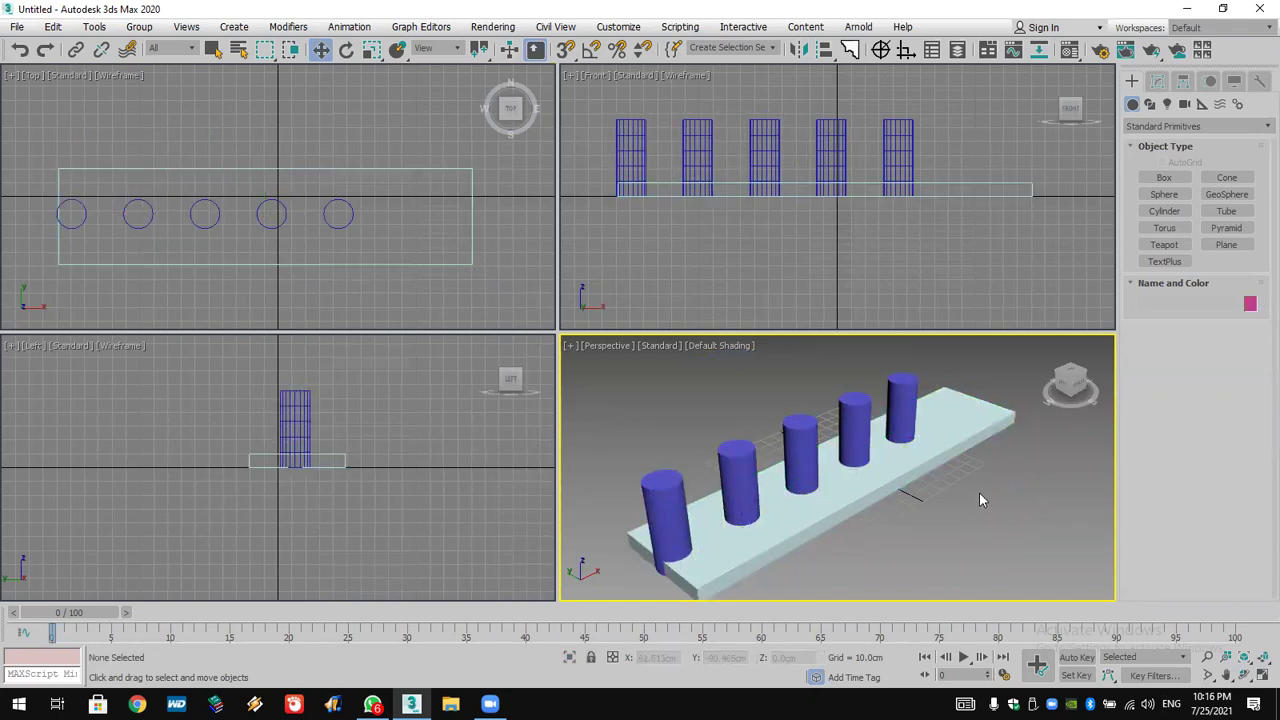
- Subtract the five cylinders from the box with the ProBoolean compound object, and show the result's modify parameters
{"action": "left_click", "coordinate": [968, 434]}
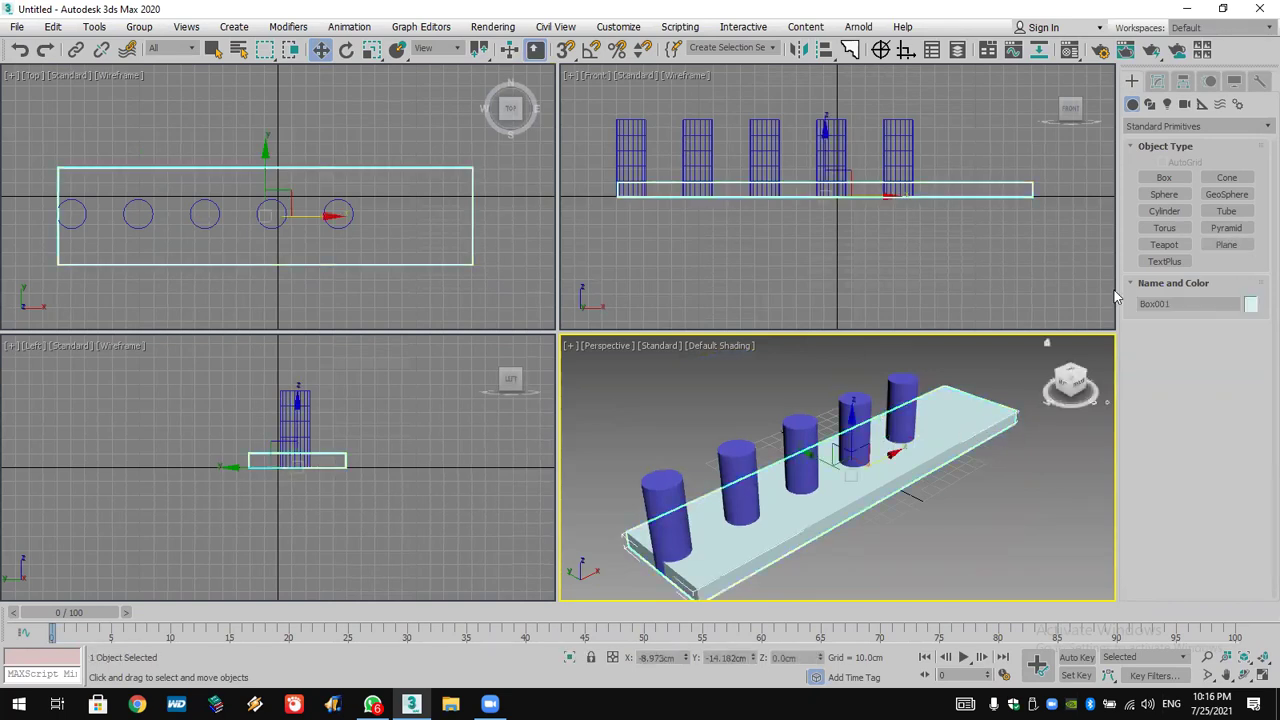
{"action": "left_click", "coordinate": [1197, 127]}
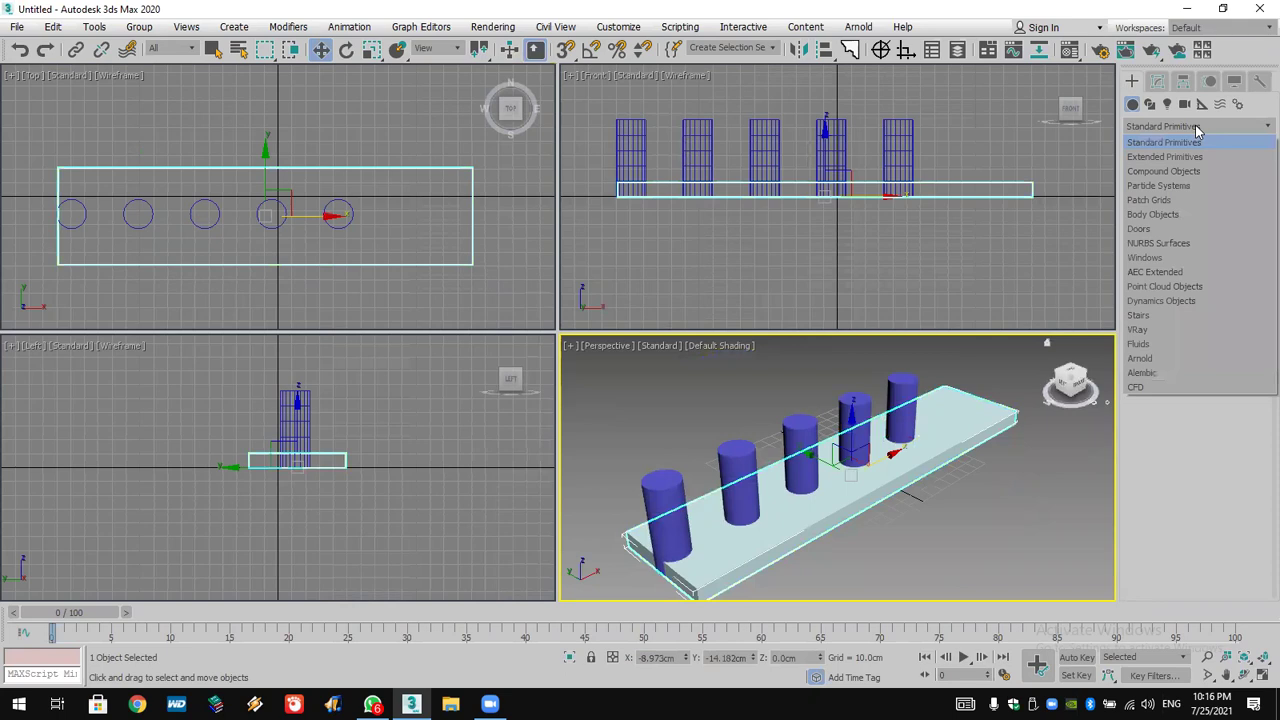
{"action": "left_click", "coordinate": [1181, 175]}
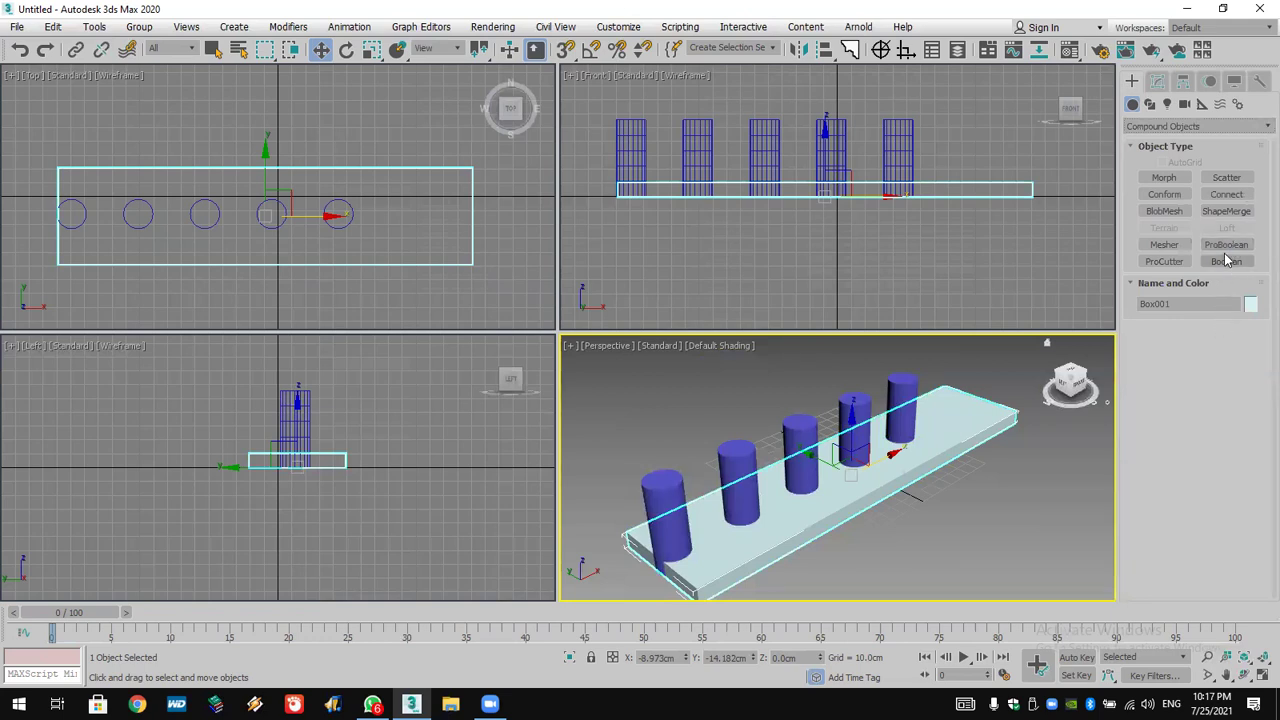
{"action": "left_click", "coordinate": [1229, 245]}
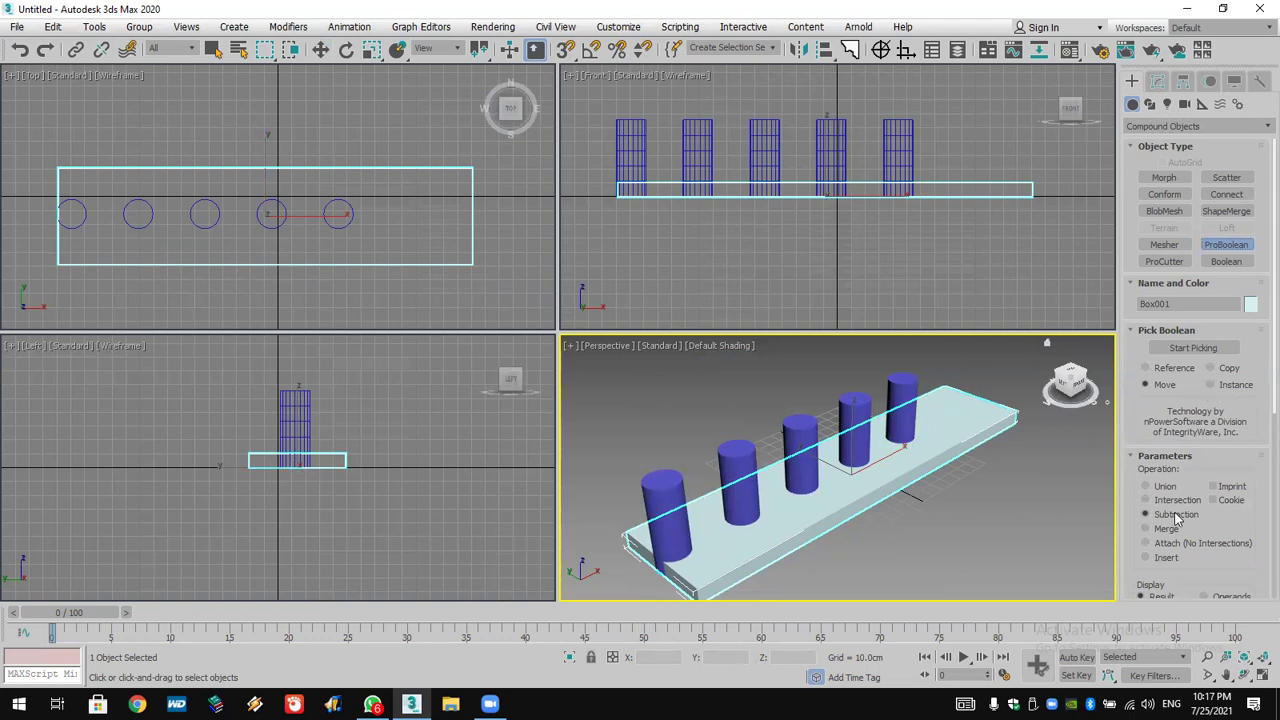
{"action": "left_click", "coordinate": [1200, 348]}
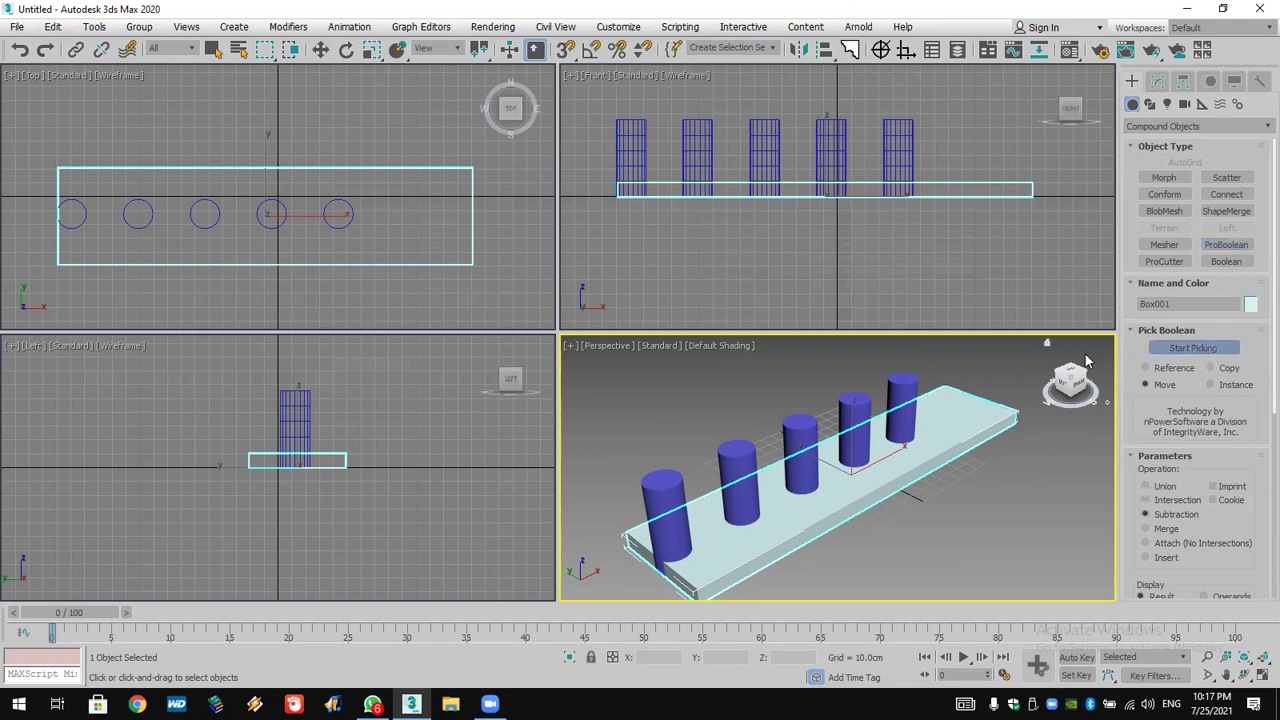
{"action": "left_click", "coordinate": [897, 392]}
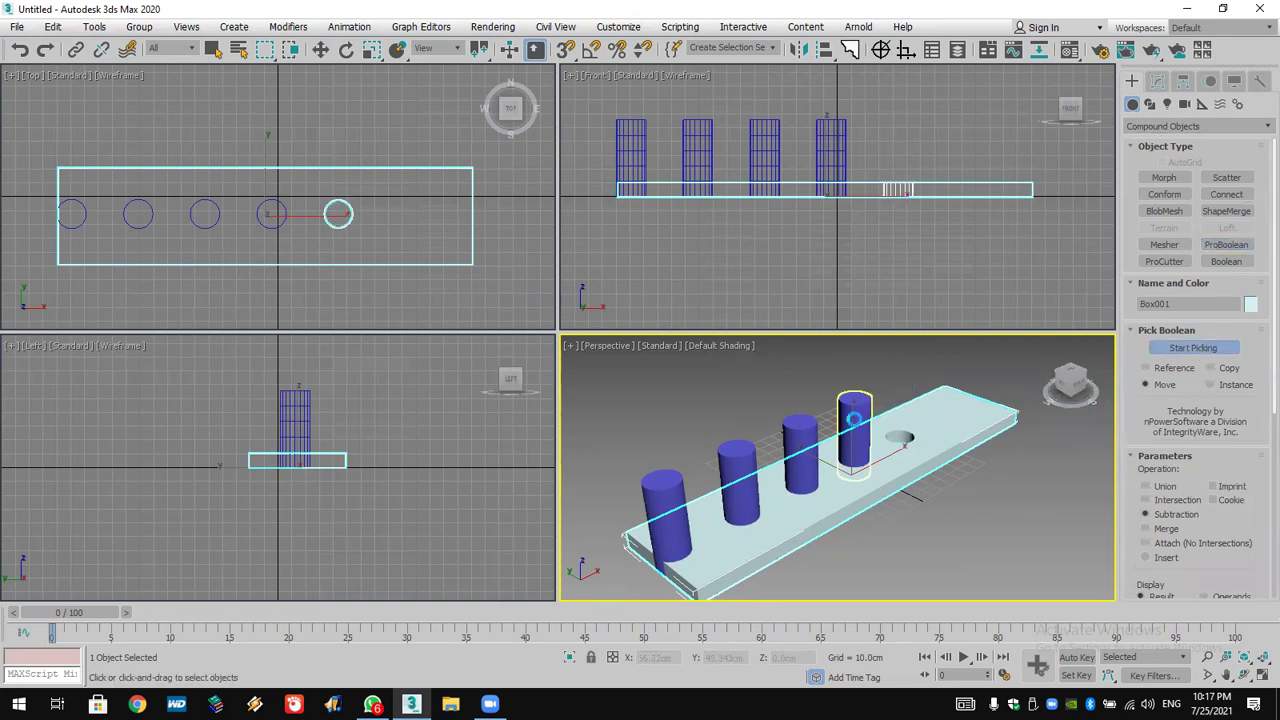
{"action": "left_click", "coordinate": [857, 425]}
{"action": "left_click", "coordinate": [801, 458]}
{"action": "left_click", "coordinate": [735, 465]}
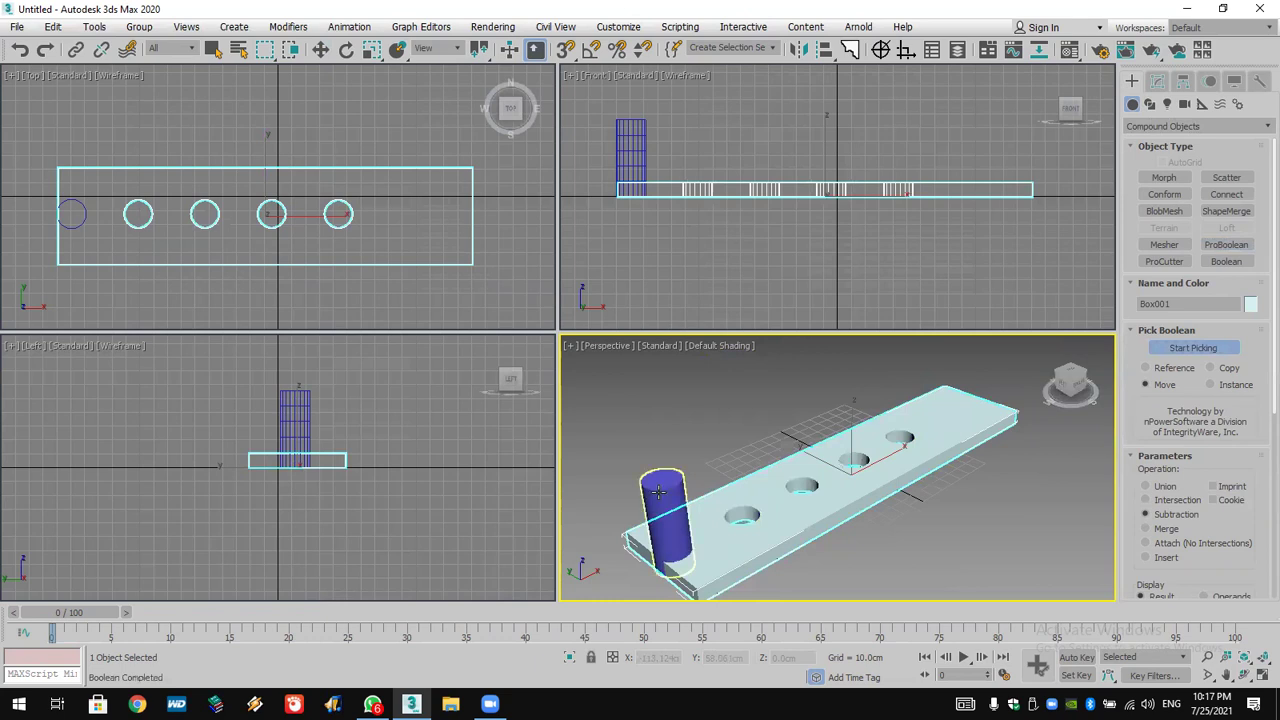
{"action": "left_click", "coordinate": [664, 505]}
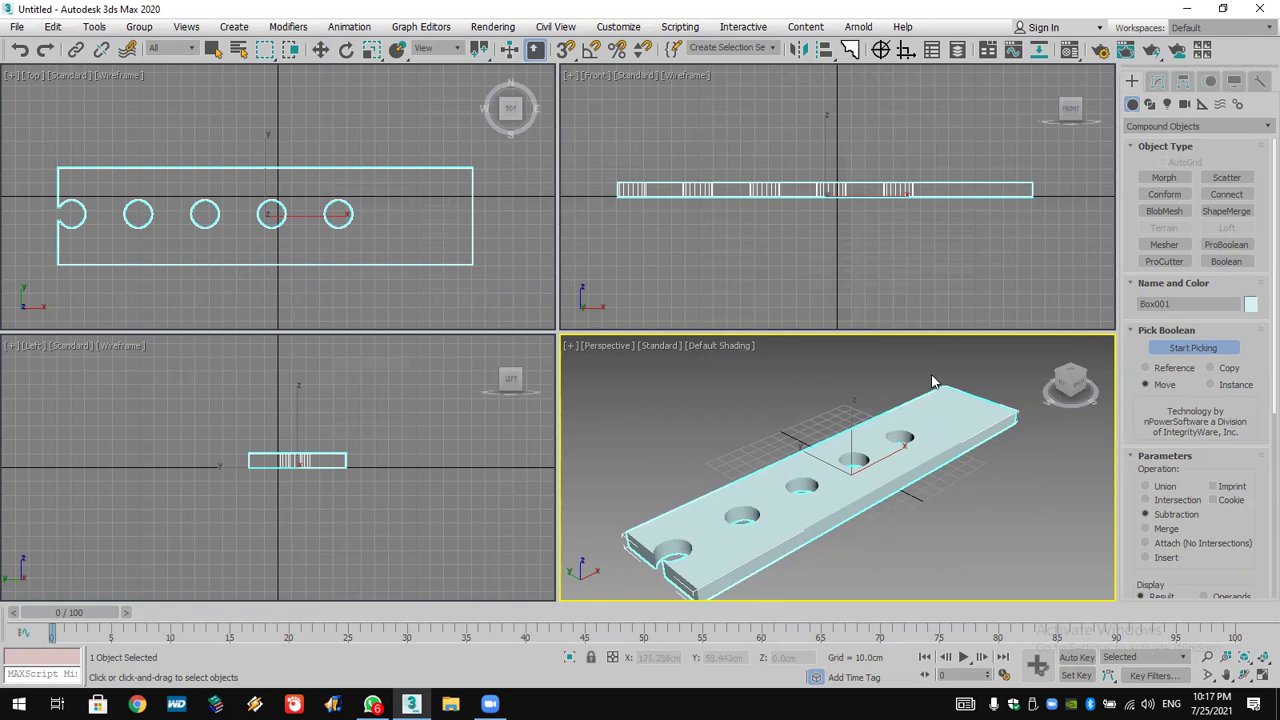
{"action": "key", "text": "w"}
{"action": "left_click", "coordinate": [902, 383]}
{"action": "left_click", "coordinate": [922, 411]}
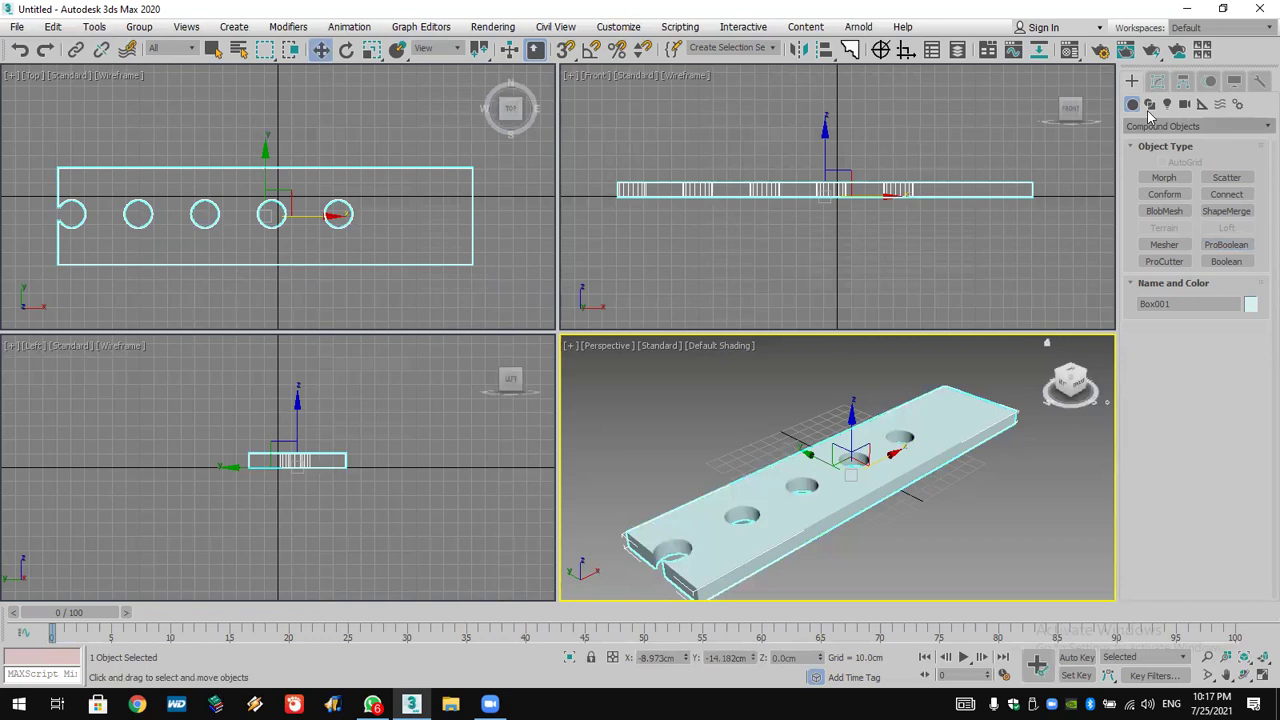
{"action": "left_click", "coordinate": [1157, 81]}
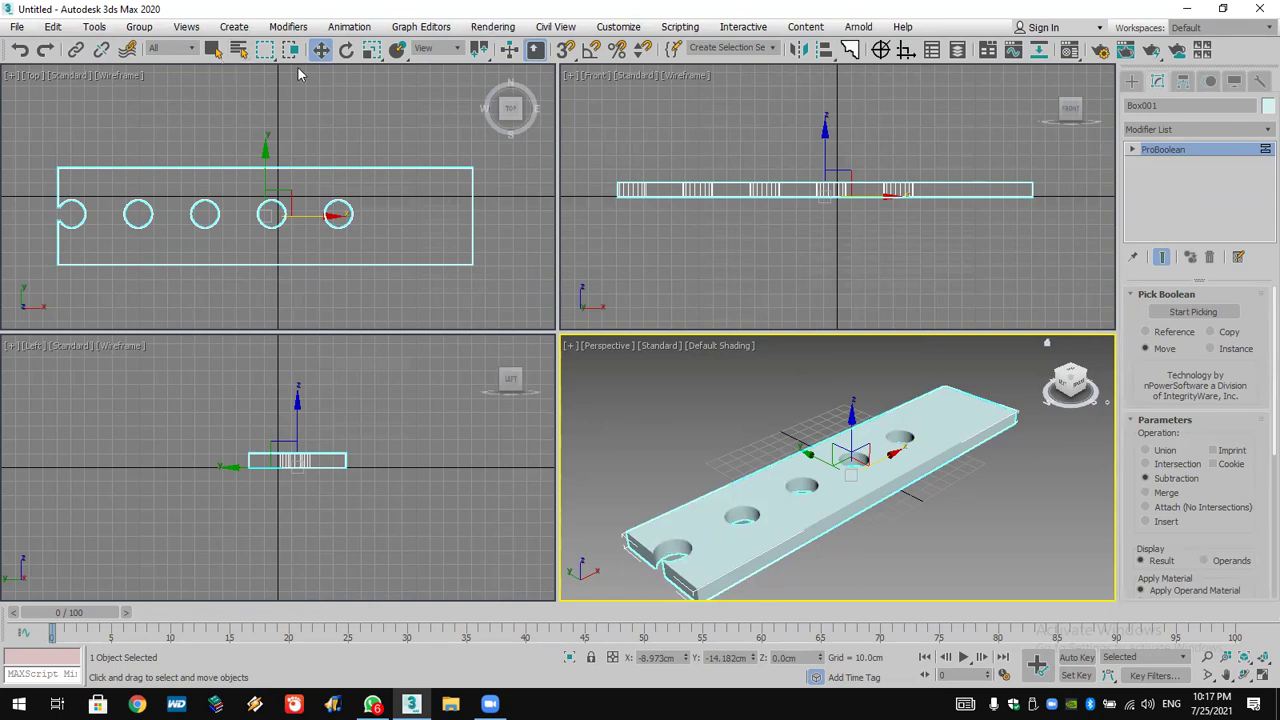
- Reset the scene with the perforated box without saving the changes
{"action": "left_click", "coordinate": [15, 27]}
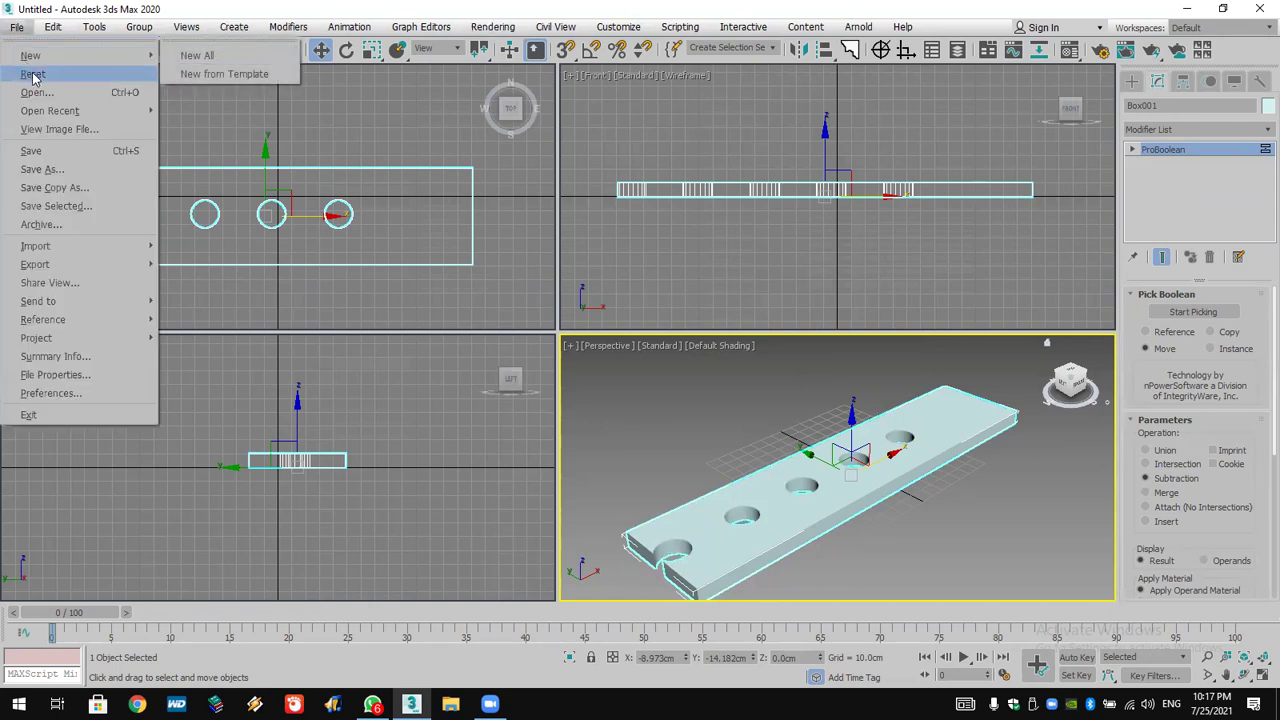
{"action": "left_click", "coordinate": [40, 78]}
{"action": "left_click", "coordinate": [640, 377]}
{"action": "left_click", "coordinate": [580, 378]}
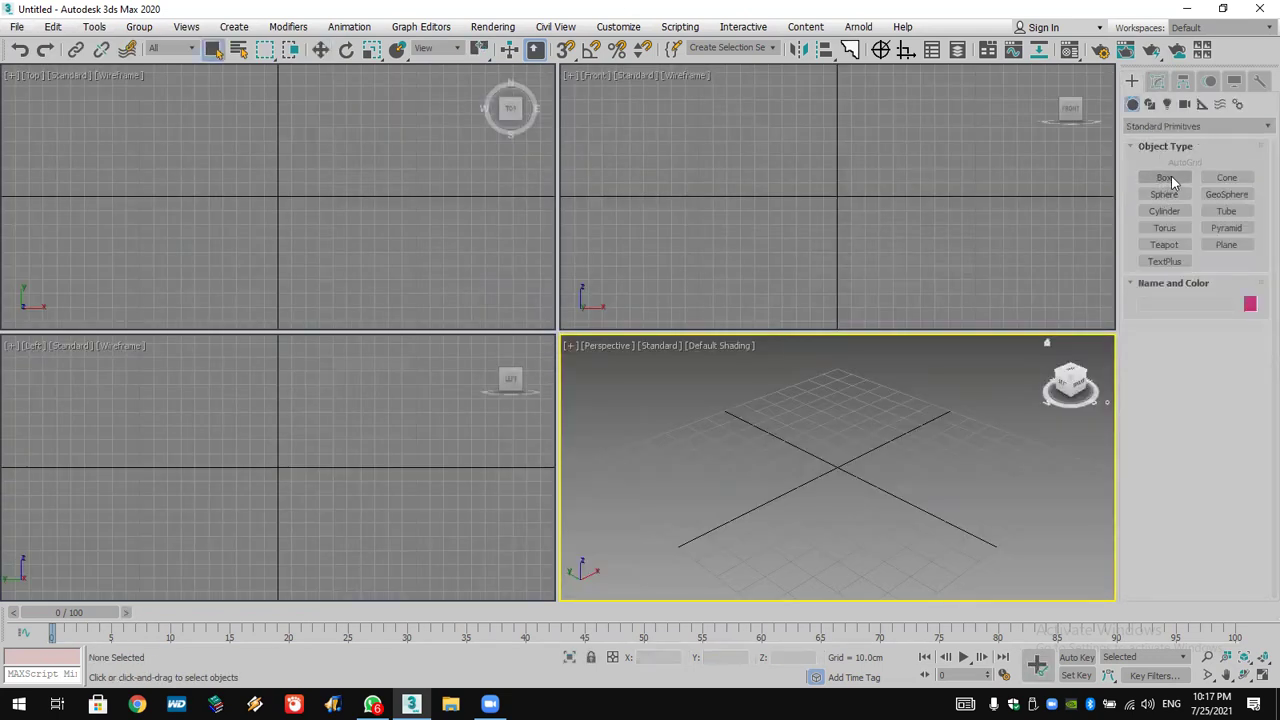
- Create a new long, thin flat box across the Top view for repeating the exercise
{"action": "left_click", "coordinate": [1165, 178]}
{"action": "left_click_drag", "start_coordinate": [66, 174], "coordinate": [218, 234]}
{"action": "left_click", "coordinate": [218, 234]}
{"action": "left_click_drag", "start_coordinate": [463, 251], "coordinate": [480, 256]}
- Create a cylinder with a radius of about 9.4 cm just inside the box's left end, tall enough to pass through it
{"action": "left_click", "coordinate": [1164, 194]}
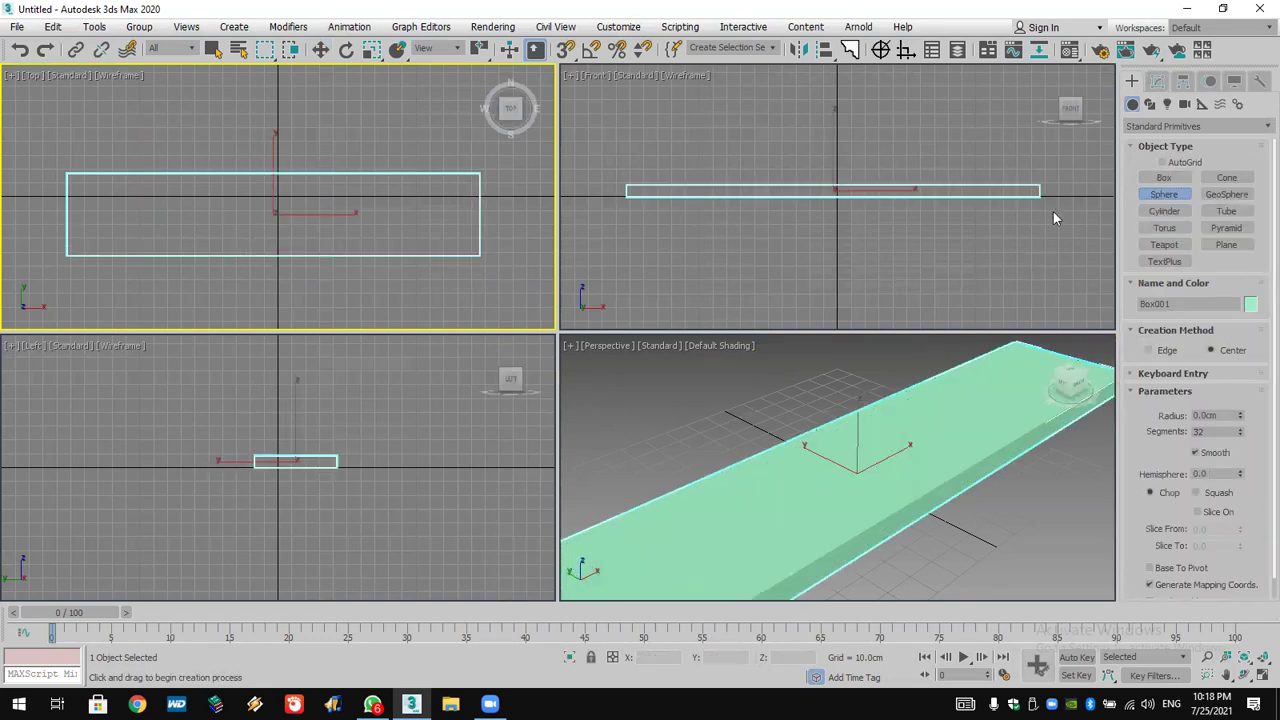
{"action": "left_click", "coordinate": [1164, 211]}
{"action": "left_click_drag", "start_coordinate": [108, 213], "coordinate": [124, 215]}
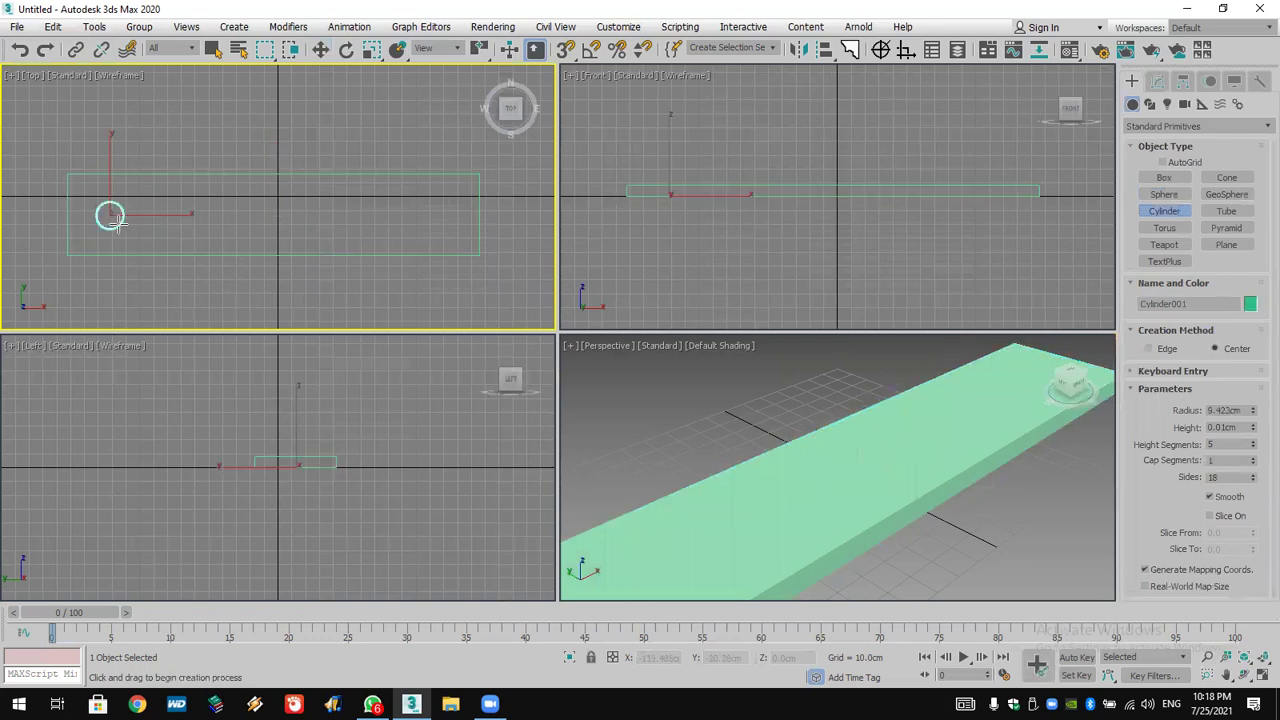
- Clone the new cylinder along the X axis into four evenly spaced copies within the box, and clear the selection
{"action": "left_click", "coordinate": [319, 49]}
{"action": "left_click_drag", "start_coordinate": [175, 217], "coordinate": [234, 215], "text": "shift"}
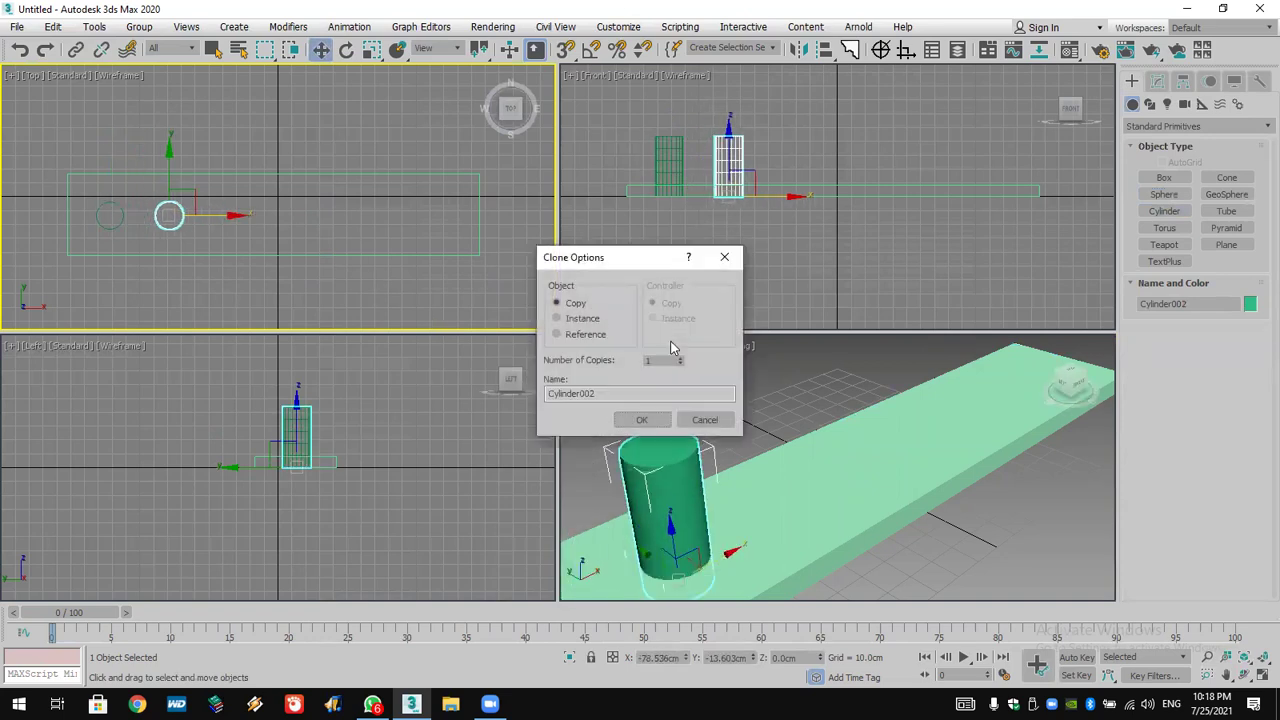
{"action": "left_click", "coordinate": [642, 419]}
{"action": "left_click", "coordinate": [949, 535]}
{"action": "scroll", "coordinate": [913, 484], "scroll_direction": "down", "scroll_amount": 5}
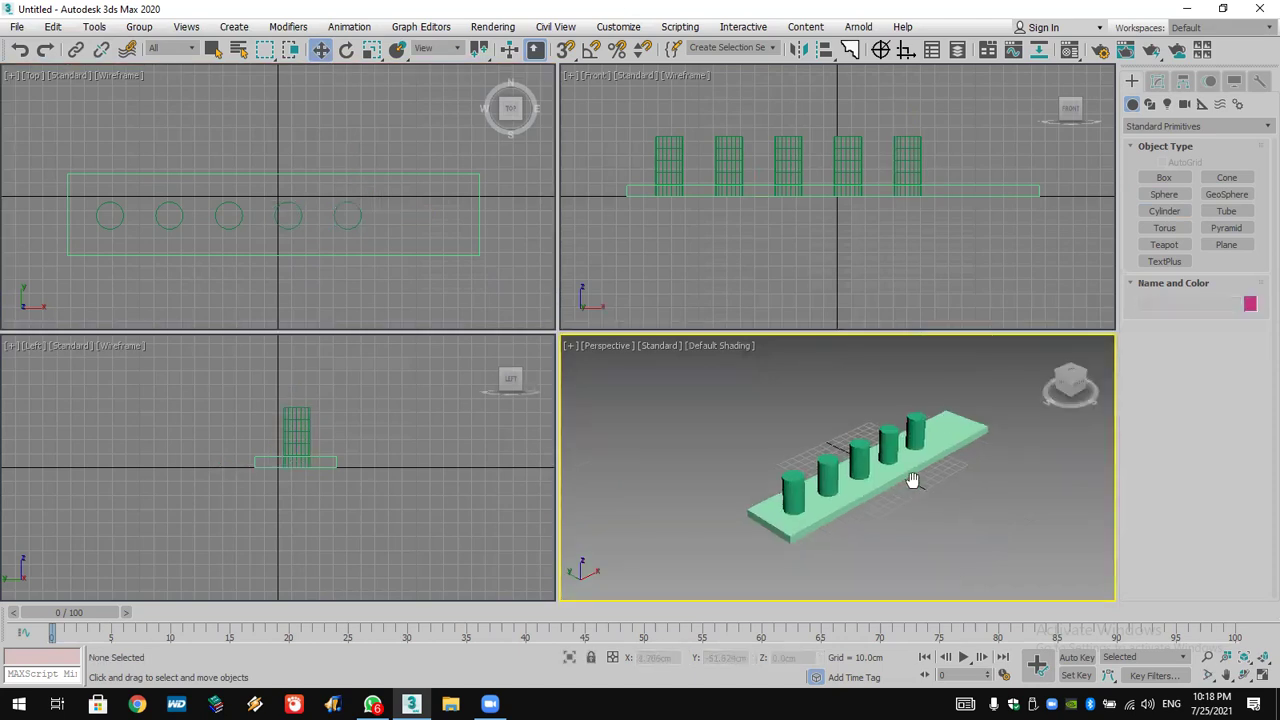
{"action": "scroll", "coordinate": [912, 481], "scroll_direction": "up", "scroll_amount": 3}
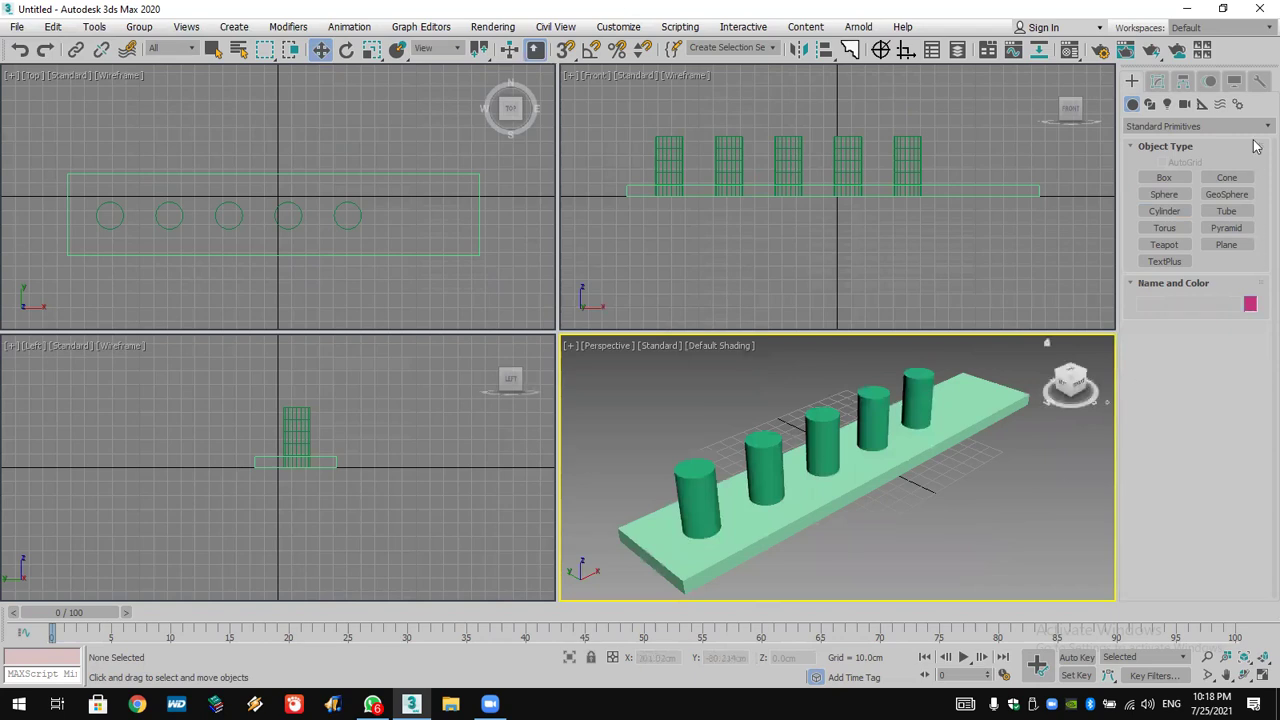
- Cut five round holes through the box by subtracting all the cylinders with ProBoolean, and end the picking
{"action": "left_click", "coordinate": [1221, 126]}
{"action": "left_click", "coordinate": [1190, 171]}
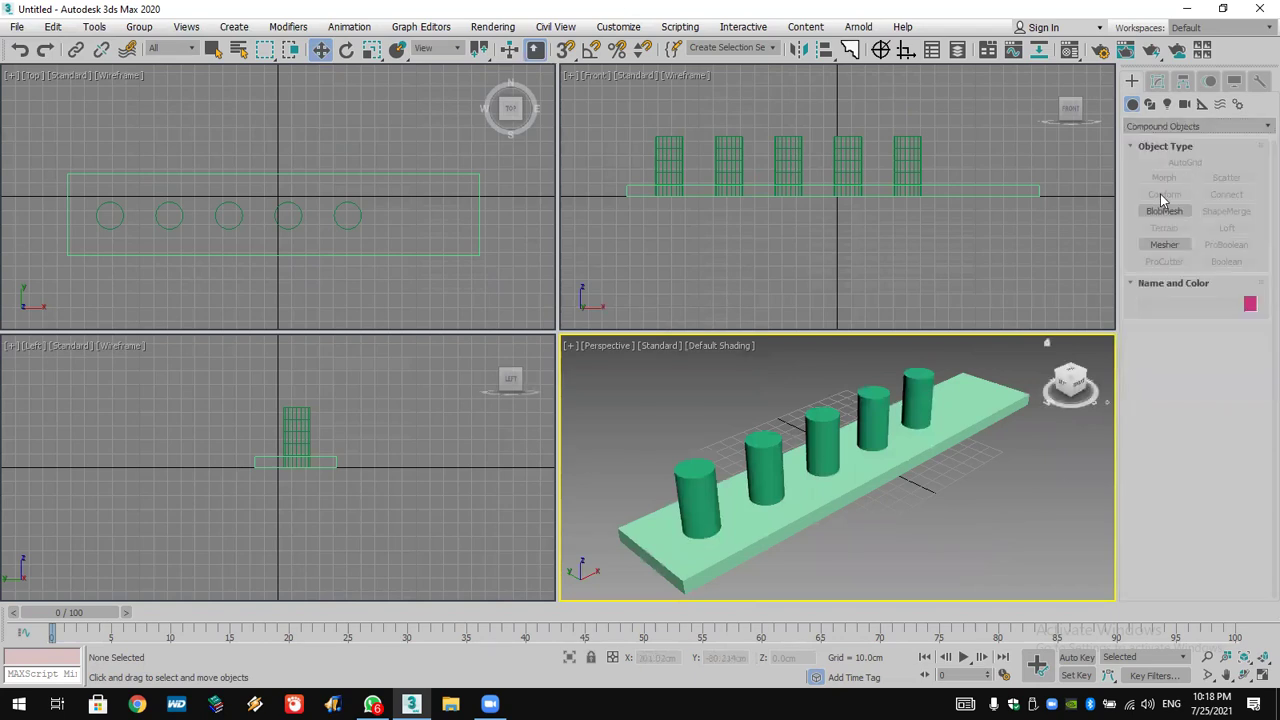
{"action": "left_click", "coordinate": [1005, 425]}
{"action": "left_click", "coordinate": [995, 417]}
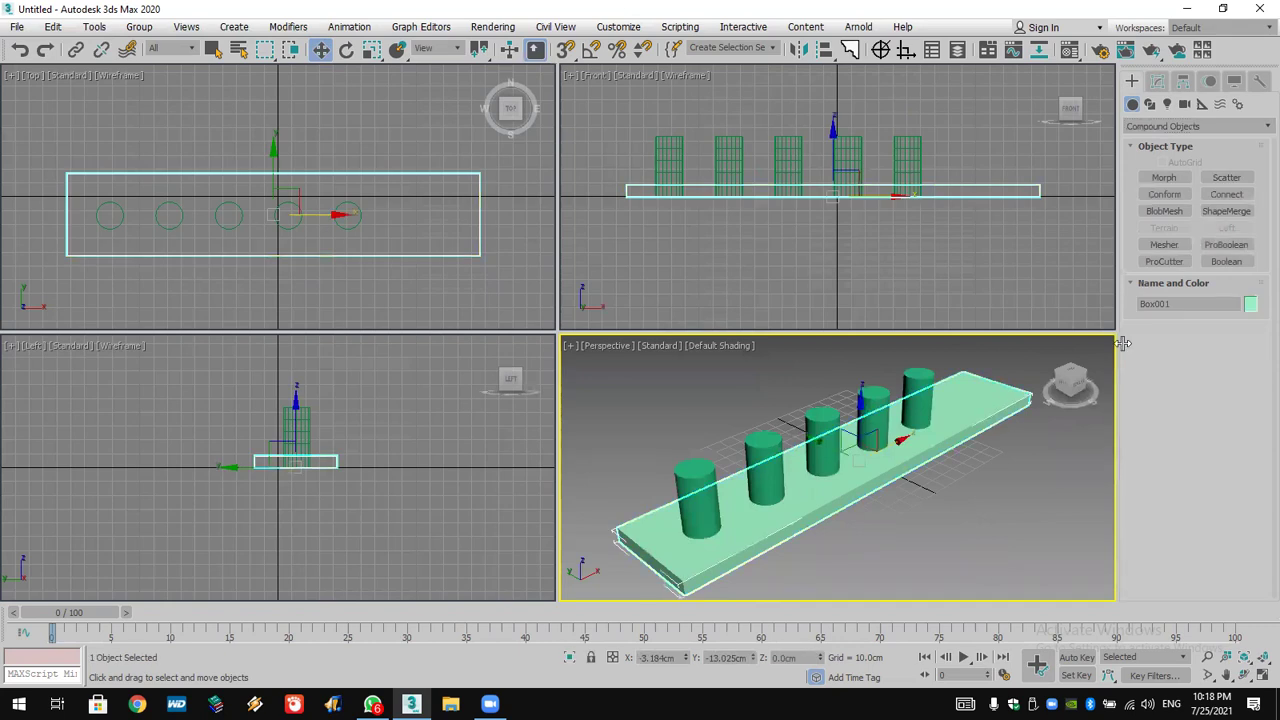
{"action": "left_click", "coordinate": [1240, 247]}
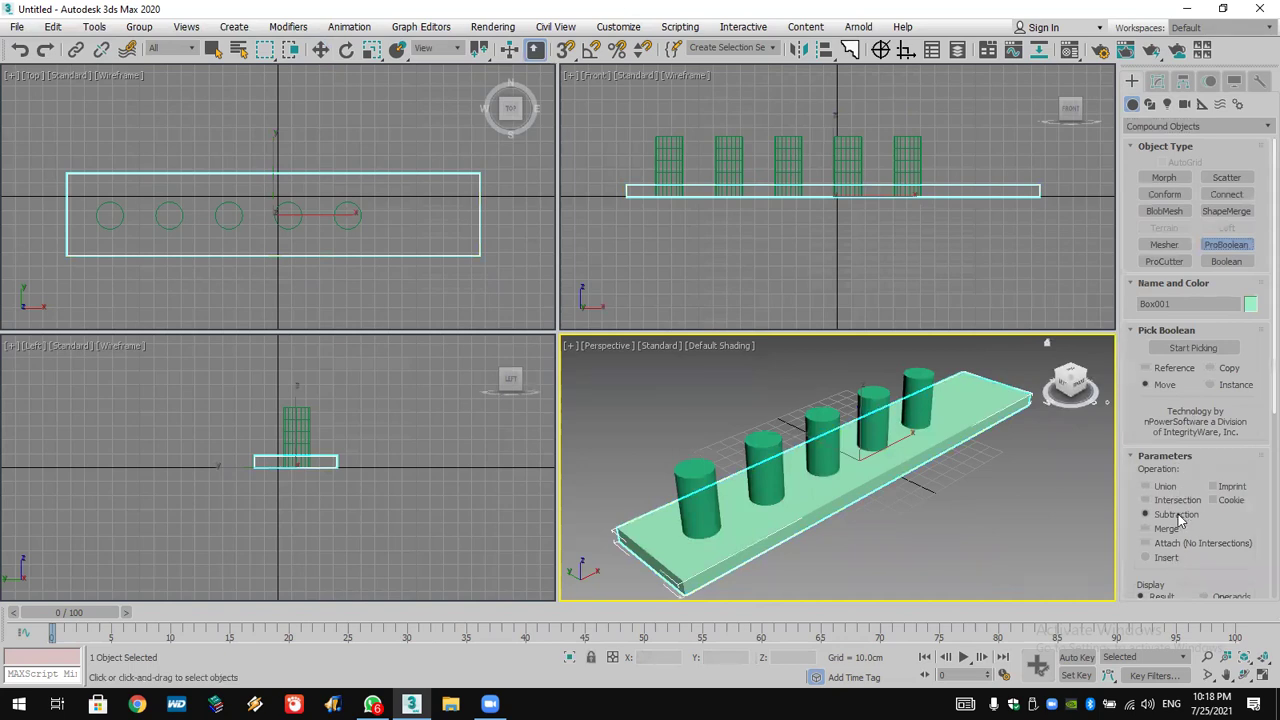
{"action": "left_click", "coordinate": [1205, 350]}
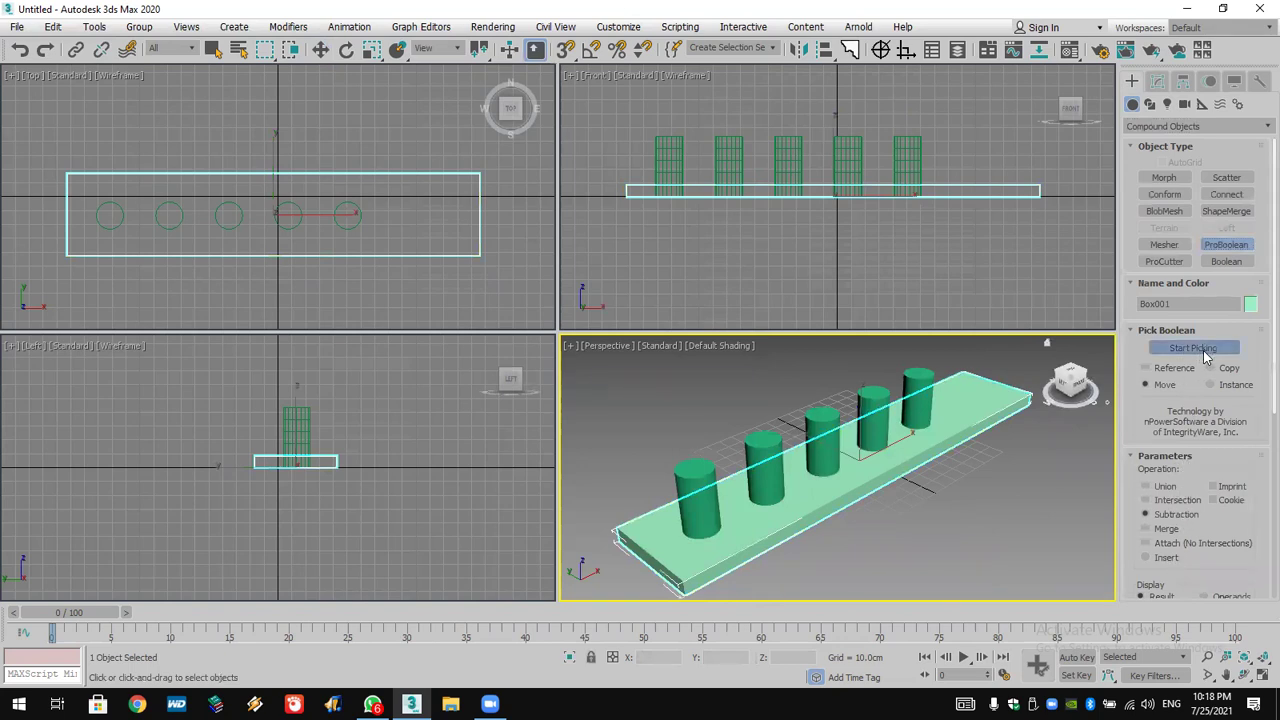
{"action": "left_click", "coordinate": [709, 470]}
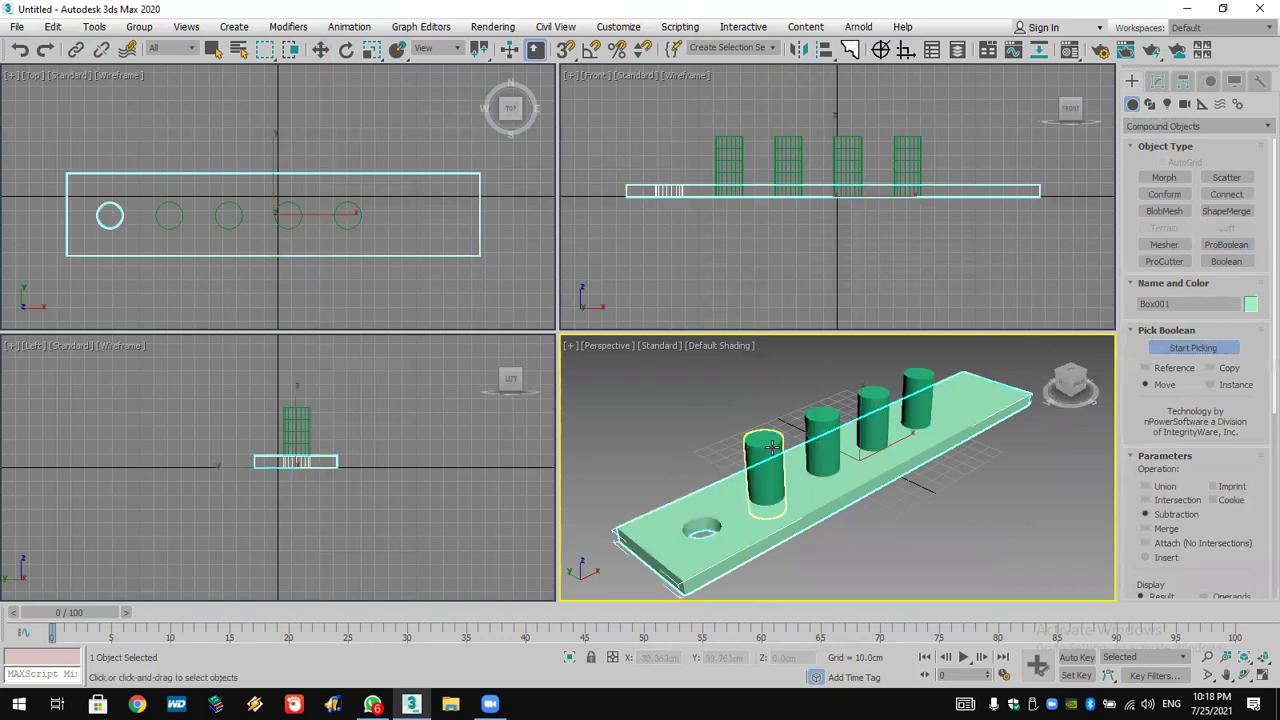
{"action": "left_click", "coordinate": [772, 448]}
{"action": "left_click", "coordinate": [820, 425]}
{"action": "left_click", "coordinate": [868, 398]}
{"action": "left_click", "coordinate": [920, 381]}
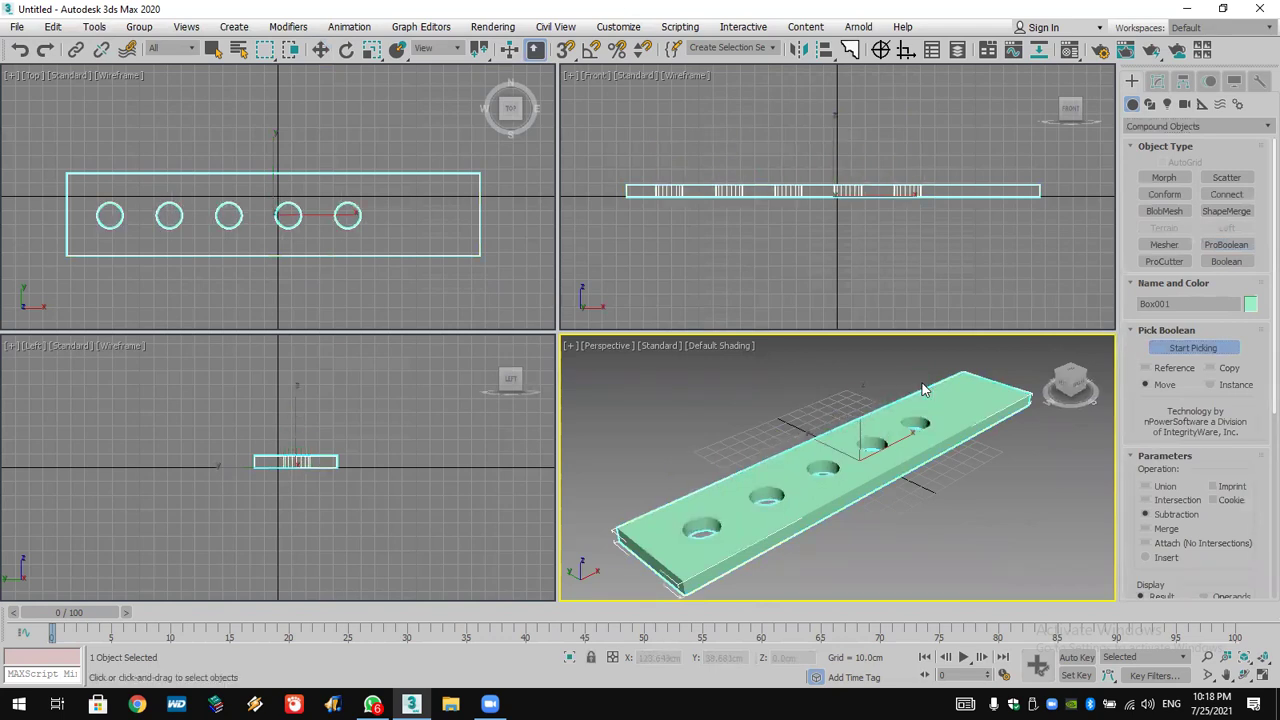
{"action": "key", "text": "w"}
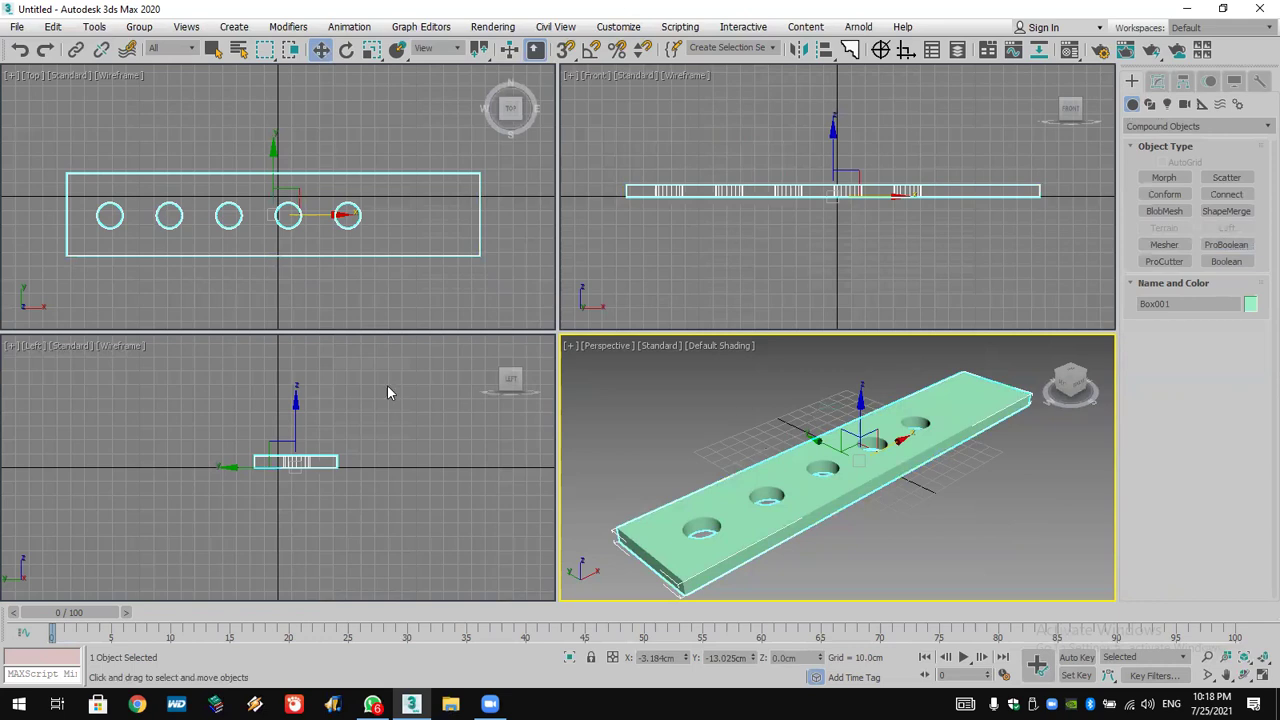
- Reset to an empty scene again, discarding the second perforated box
{"action": "left_click", "coordinate": [17, 26]}
{"action": "left_click", "coordinate": [43, 71]}
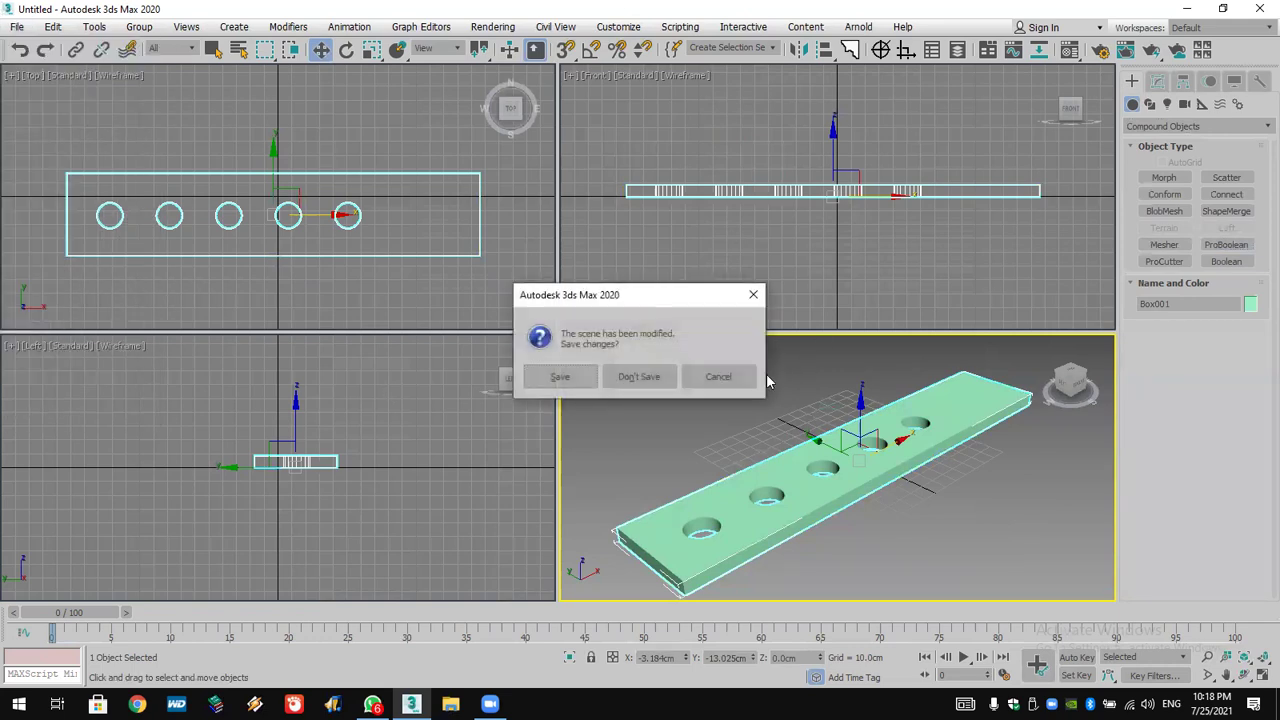
{"action": "left_click", "coordinate": [638, 376]}
{"action": "left_click", "coordinate": [594, 374]}
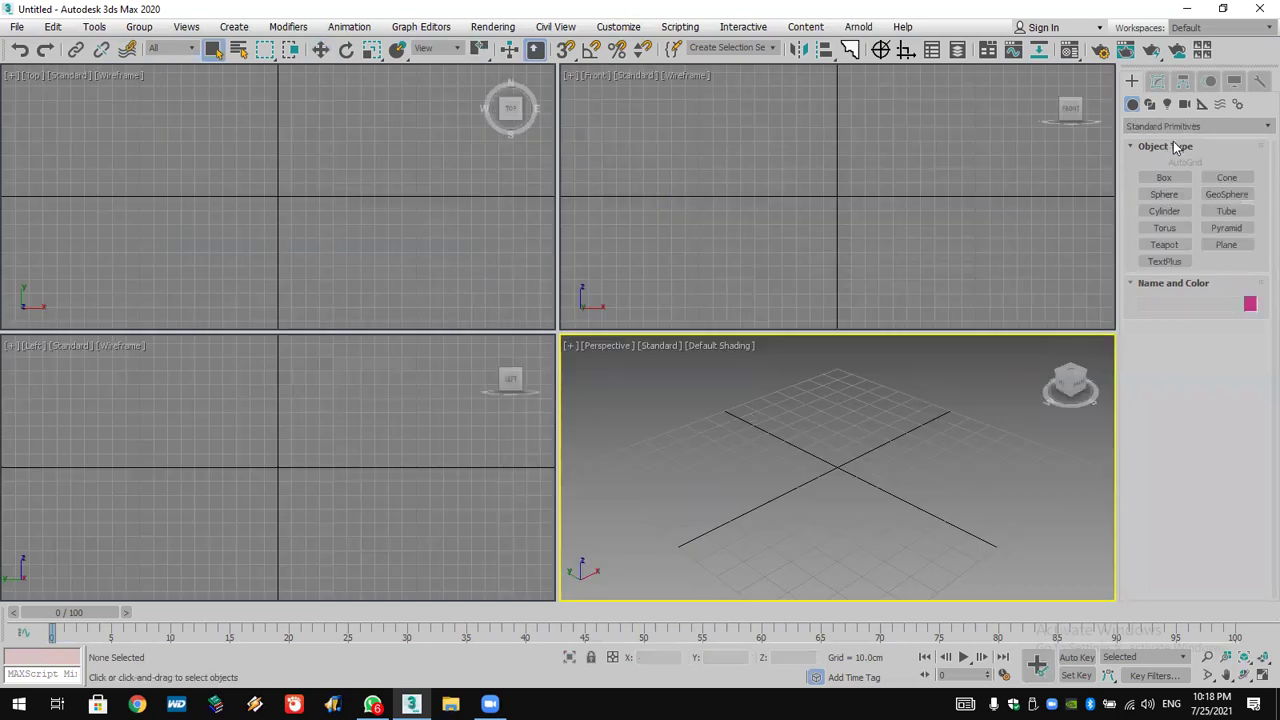
- Create an upright box in the Front view about 281 cm wide, 79 cm high and 4 cm thick, and colour it white
{"action": "left_click", "coordinate": [1164, 178]}
{"action": "middle_click_drag", "start_coordinate": [732, 182], "coordinate": [726, 211]}
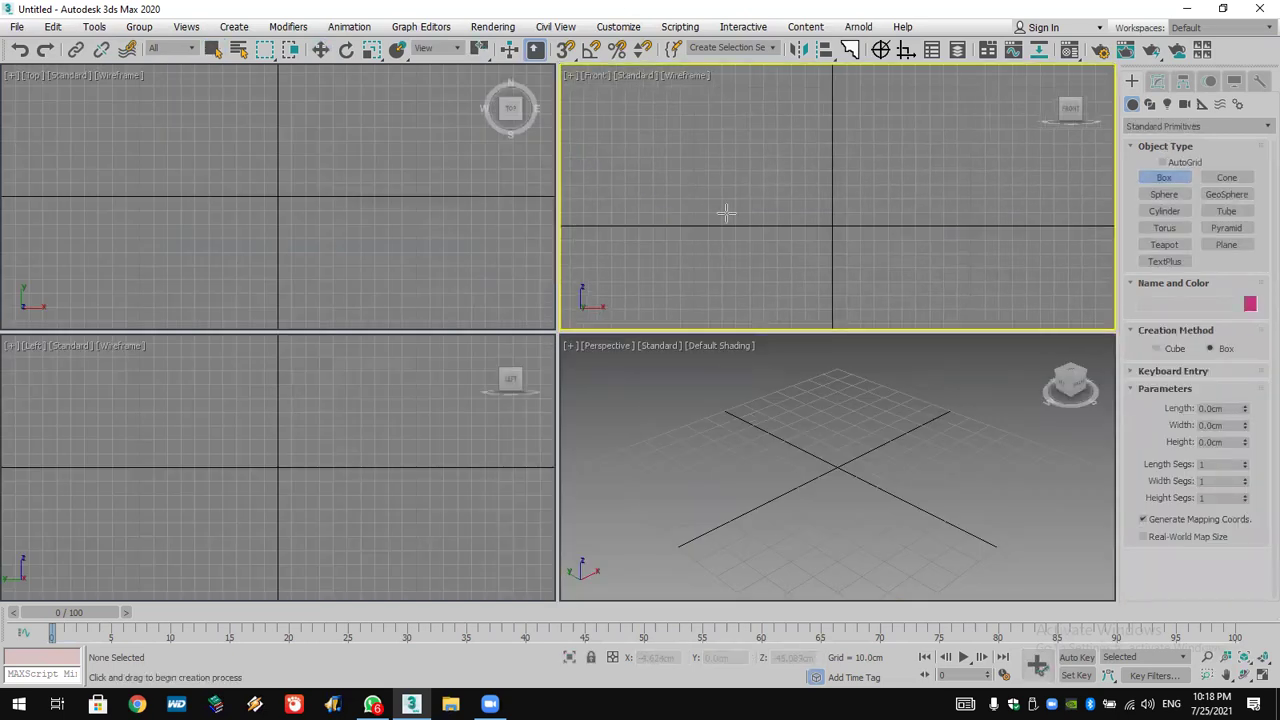
{"action": "left_click_drag", "start_coordinate": [699, 117], "coordinate": [1088, 226]}
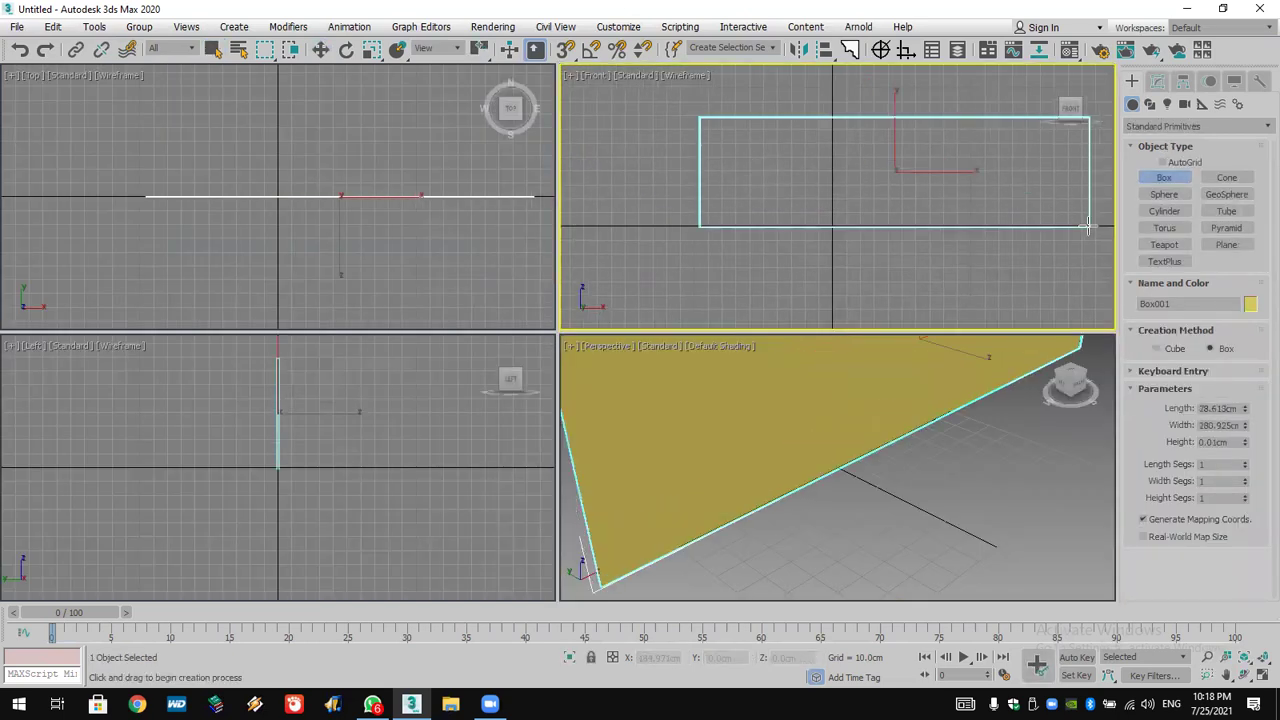
{"action": "left_click", "coordinate": [1072, 218]}
{"action": "middle_click_drag", "start_coordinate": [939, 222], "coordinate": [896, 251]}
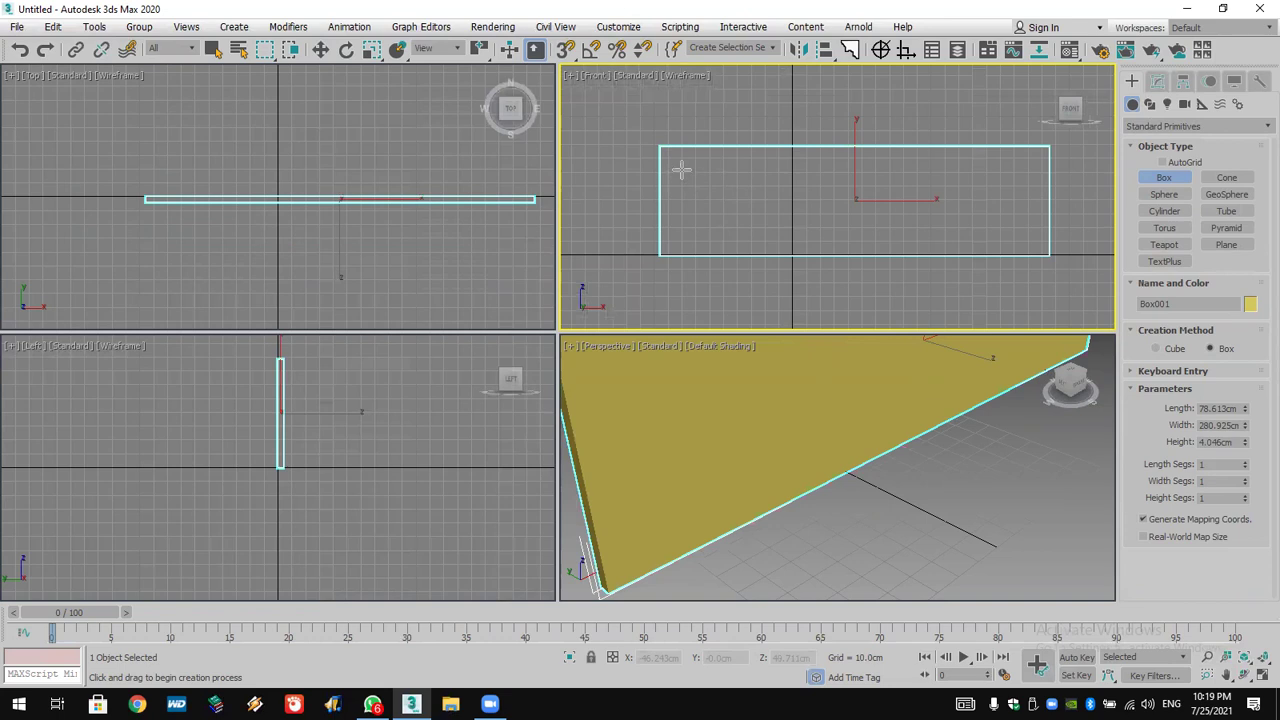
{"action": "left_click_drag", "start_coordinate": [694, 166], "coordinate": [711, 206]}
{"action": "right_click", "coordinate": [762, 233]}
{"action": "right_click", "coordinate": [762, 233]}
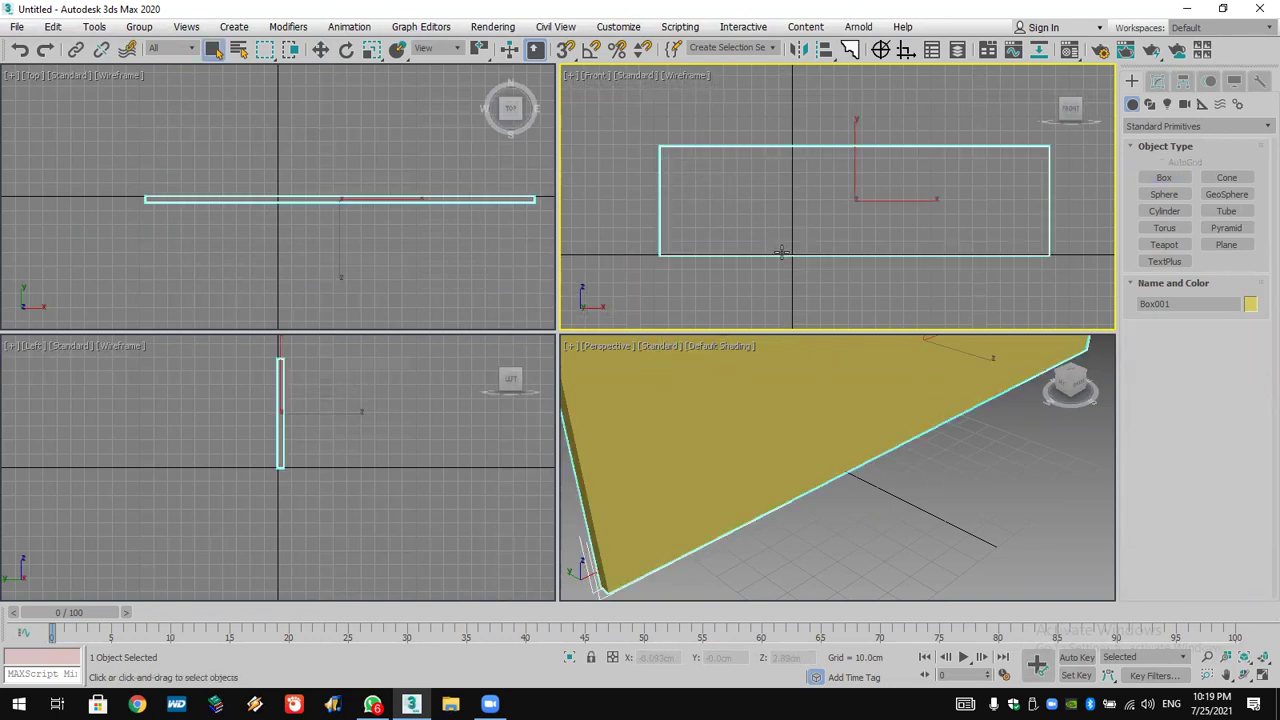
{"action": "left_click", "coordinate": [1250, 304]}
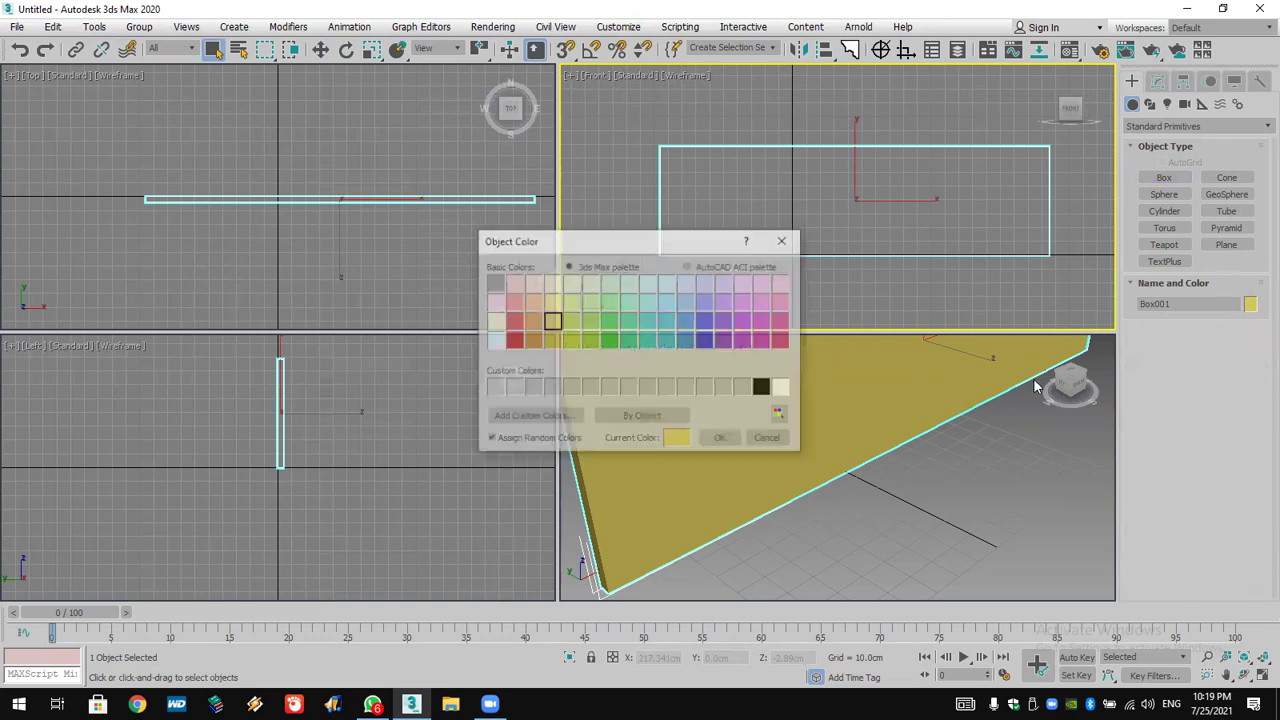
{"action": "left_click", "coordinate": [720, 438]}
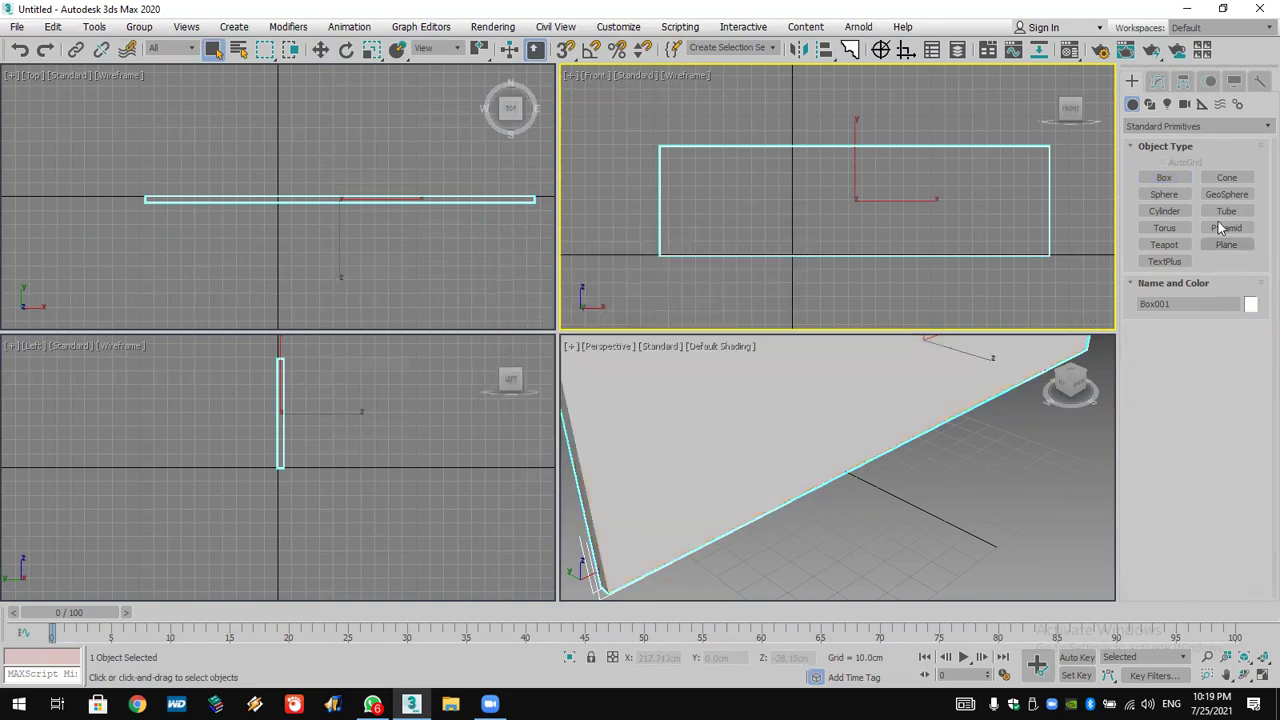
- Create a smaller box about 35 cm wide, 54 cm high and 8 cm thick through the wall's left end, and clear the selection
{"action": "left_click", "coordinate": [1166, 178]}
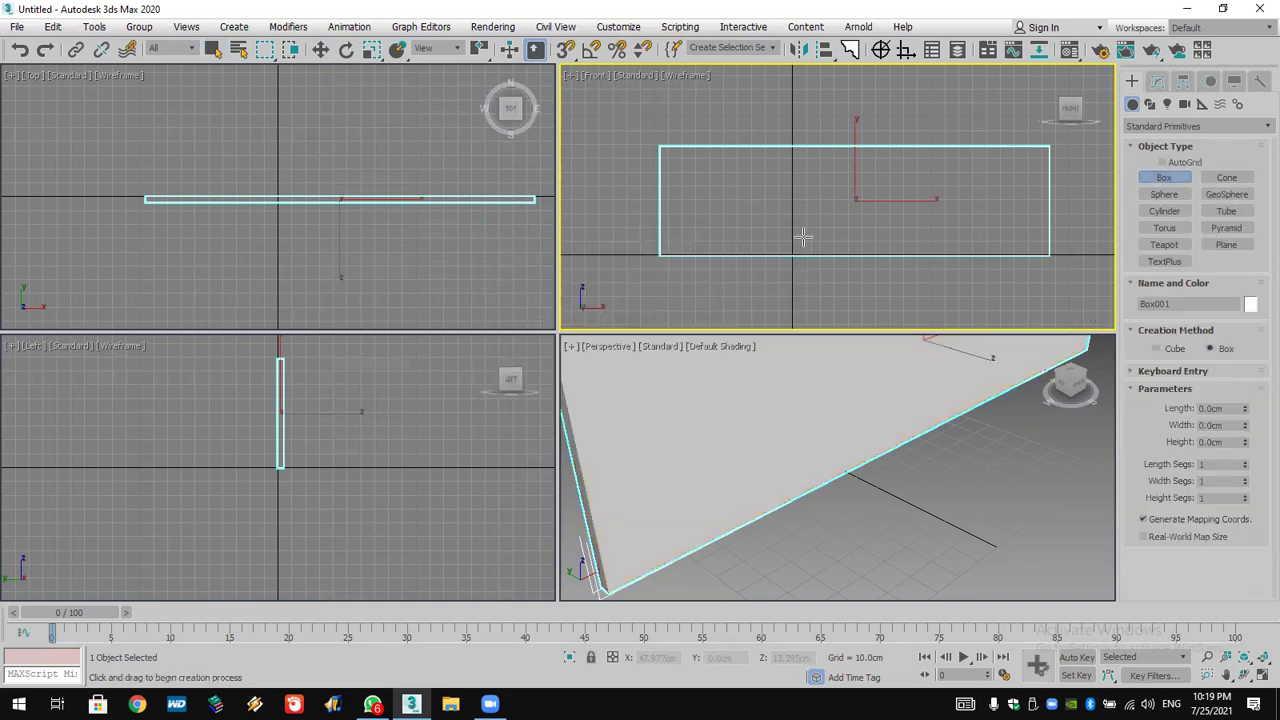
{"action": "left_click_drag", "start_coordinate": [692, 160], "coordinate": [741, 235]}
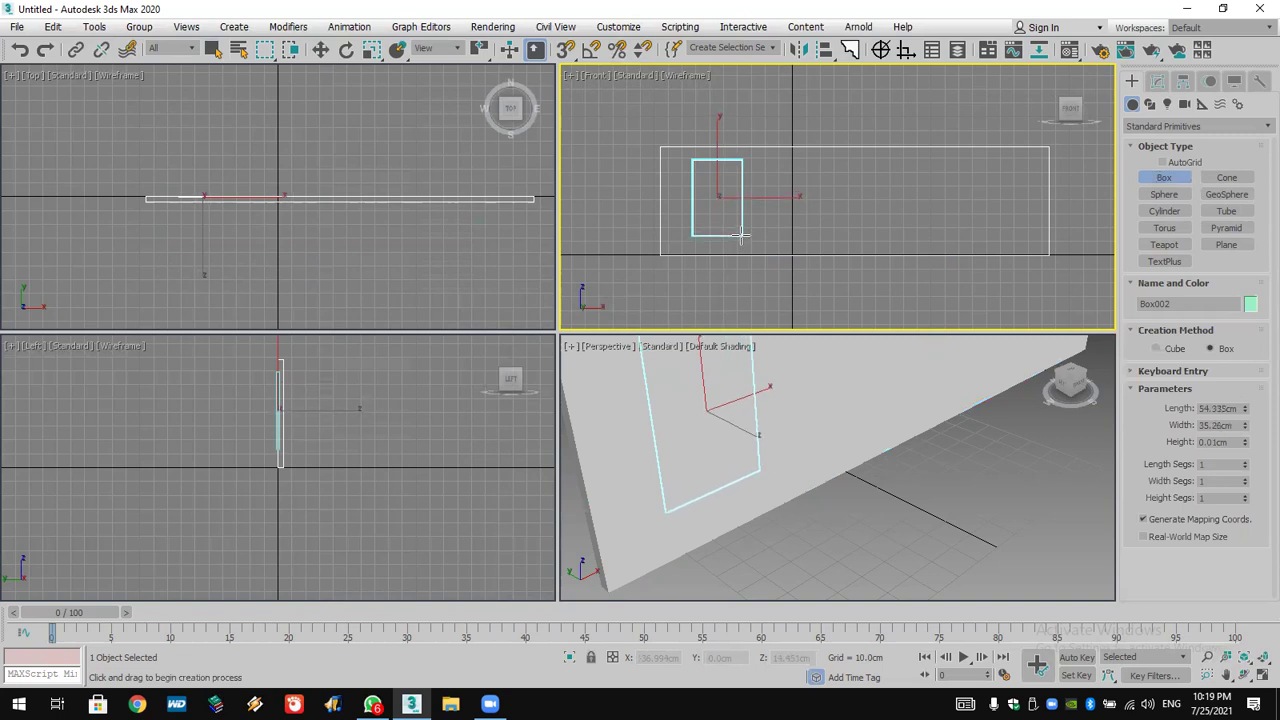
{"action": "left_click_drag", "start_coordinate": [741, 235], "coordinate": [739, 255]}
{"action": "left_click", "coordinate": [741, 224]}
{"action": "scroll", "coordinate": [828, 435], "scroll_direction": "down", "scroll_amount": 4}
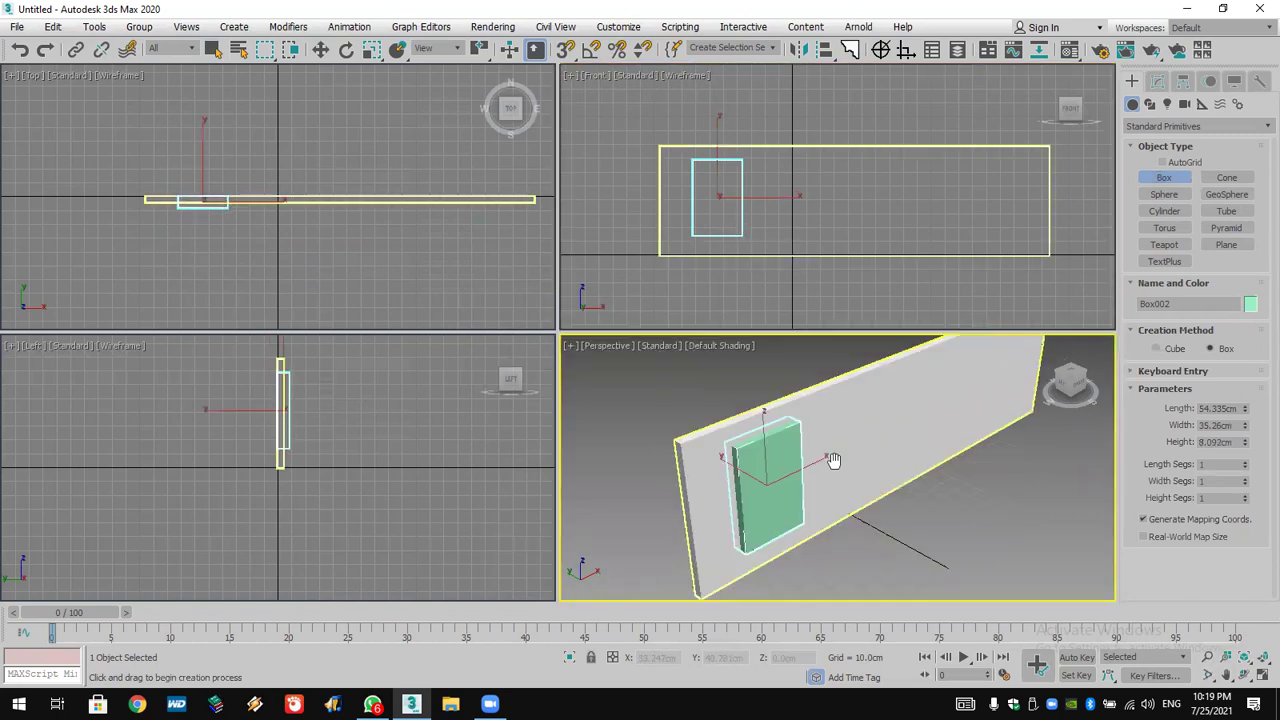
{"action": "left_click", "coordinate": [1244, 675]}
{"action": "left_click_drag", "start_coordinate": [825, 508], "coordinate": [980, 570]}
{"action": "right_click", "coordinate": [982, 558]}
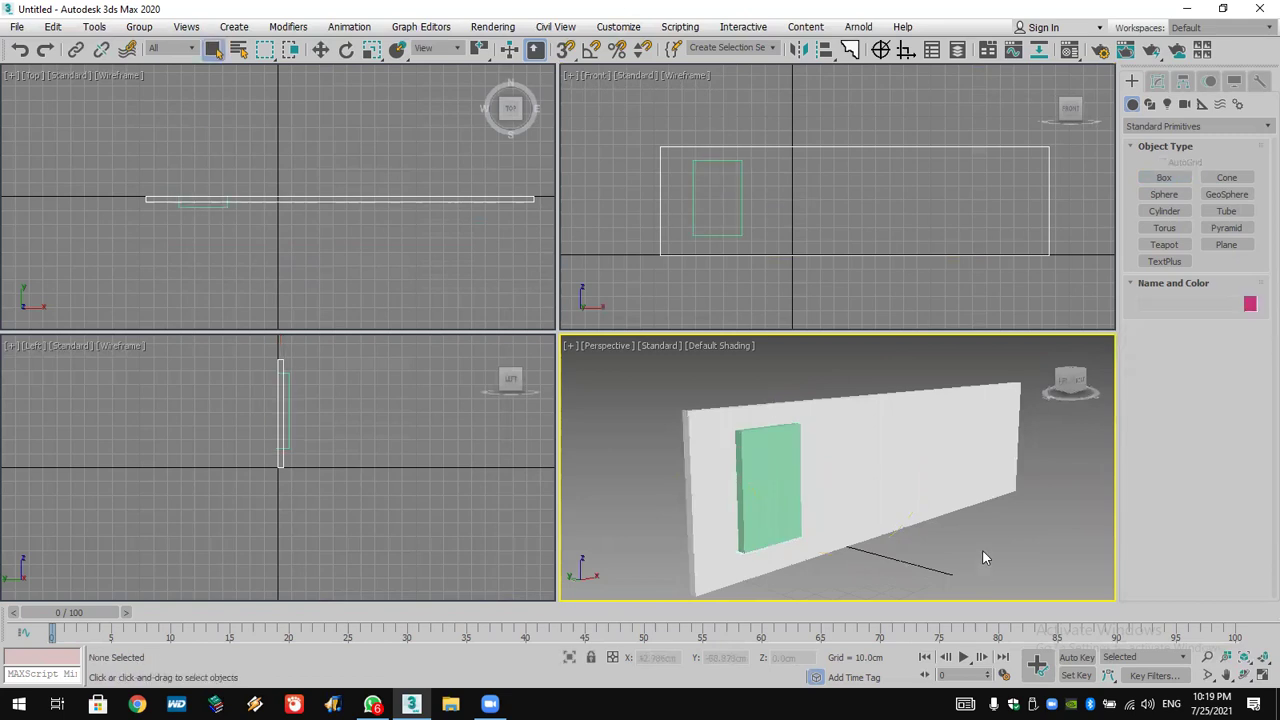
- Subtract the small green box from the white wall with ProBoolean, using the Move option
{"action": "left_click", "coordinate": [909, 471]}
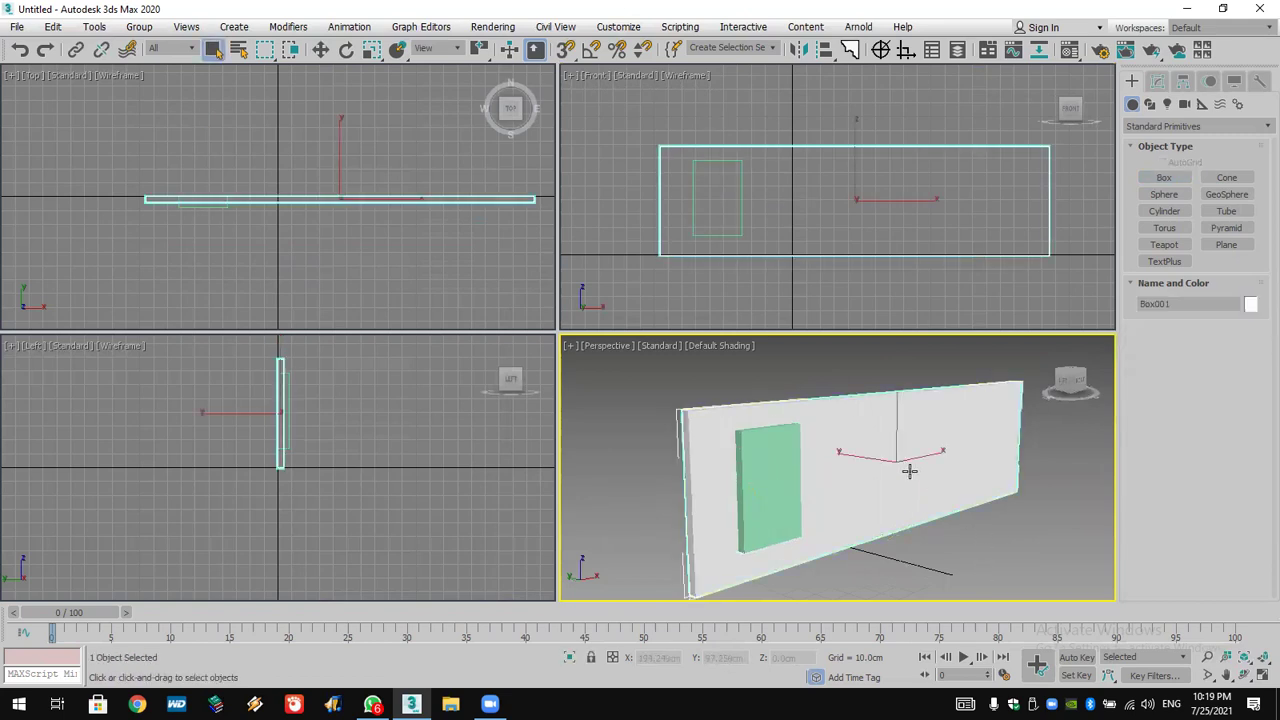
{"action": "left_click", "coordinate": [1190, 126]}
{"action": "left_click", "coordinate": [1153, 170]}
{"action": "left_click", "coordinate": [1226, 244]}
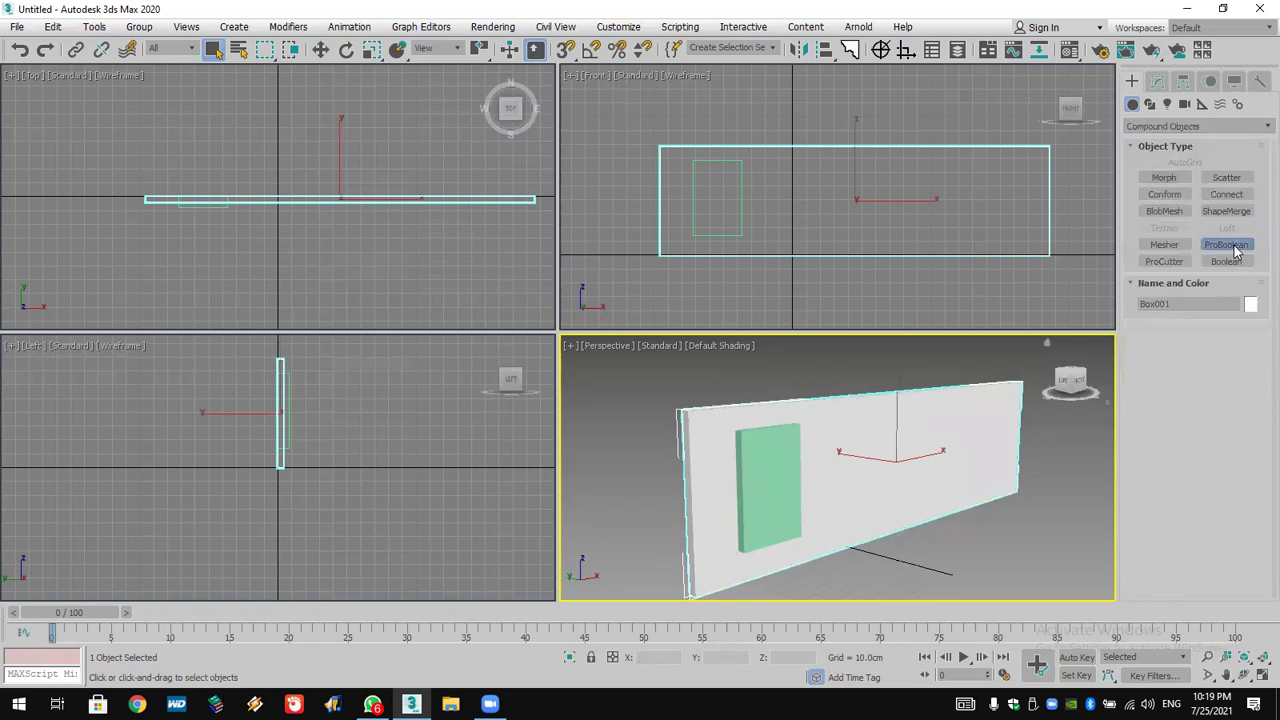
{"action": "left_click", "coordinate": [1205, 348]}
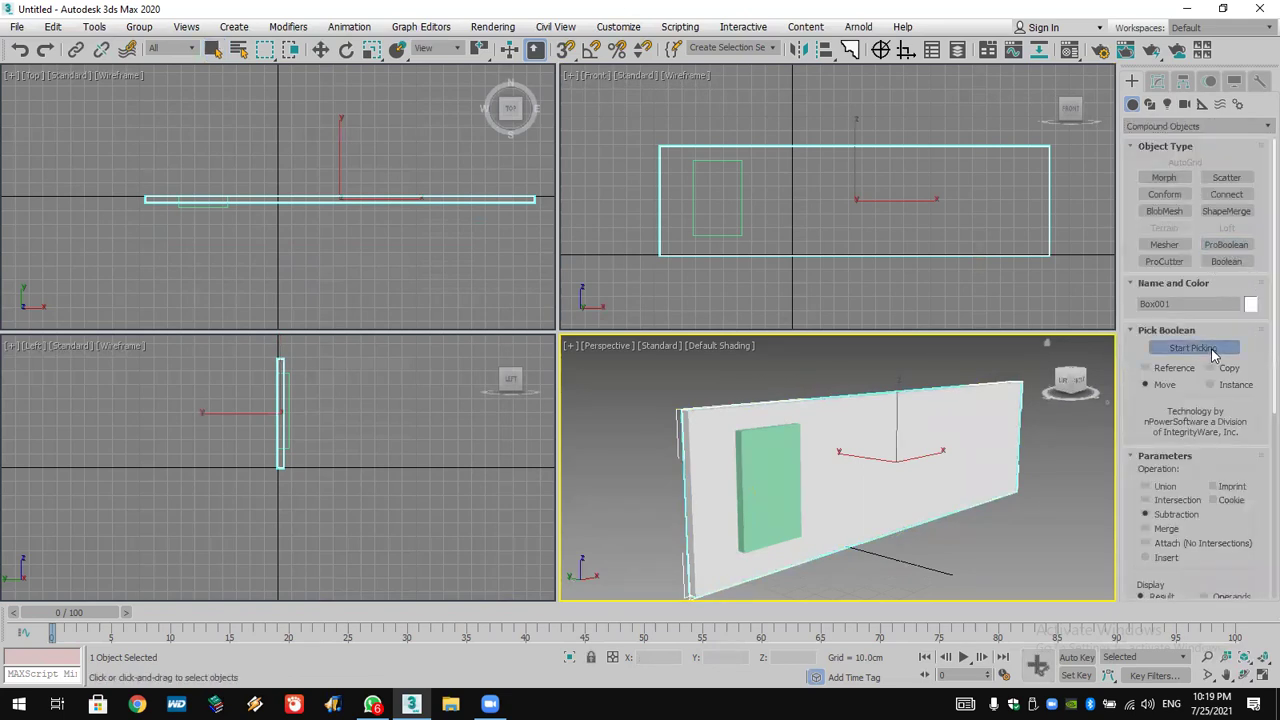
{"action": "left_click", "coordinate": [759, 479]}
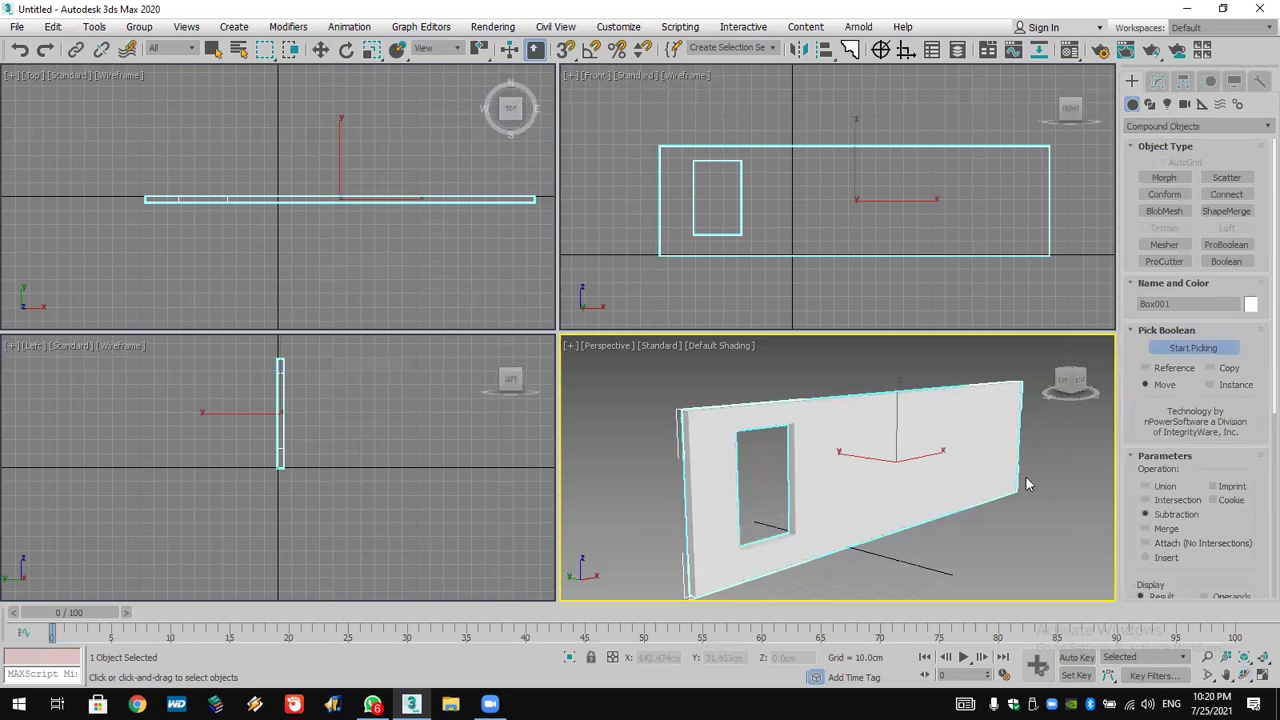
- Undo the ProBoolean subtraction and the wall selection so the small box is separate again
{"action": "left_click", "coordinate": [27, 50]}
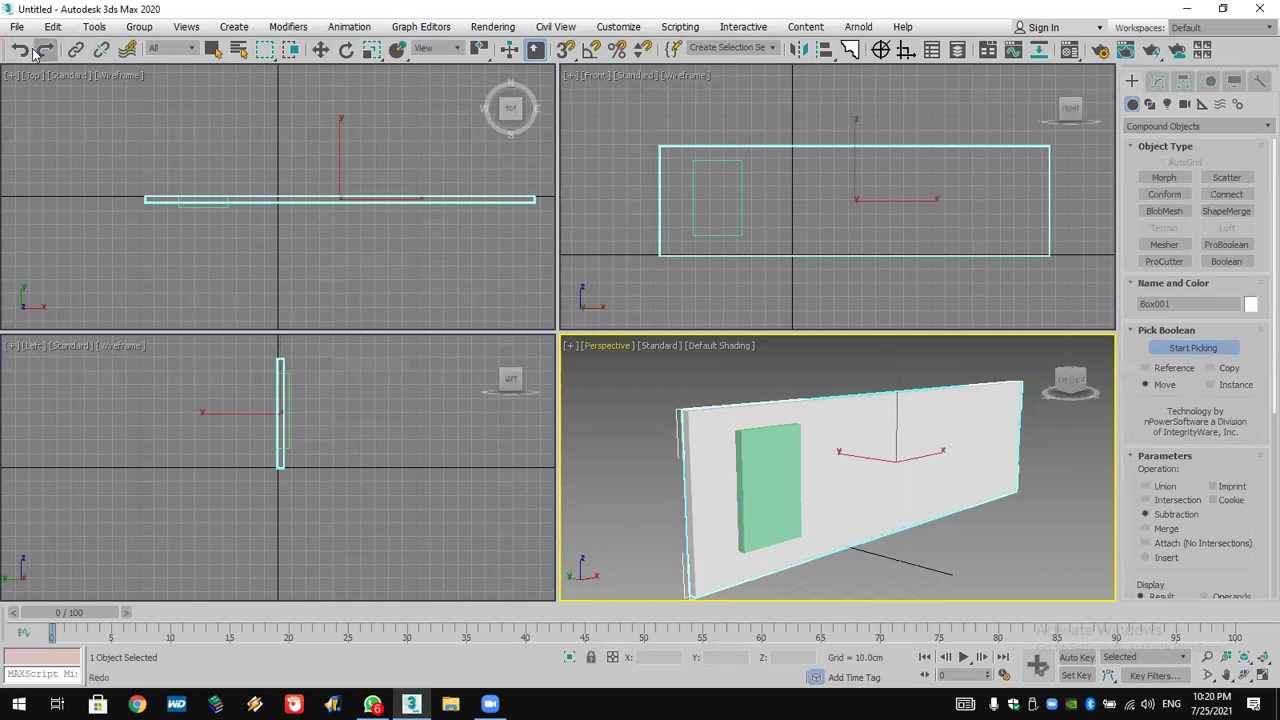
{"action": "key", "text": "w"}
{"action": "left_click", "coordinate": [27, 50]}
{"action": "left_click", "coordinate": [27, 50]}
{"action": "left_click", "coordinate": [27, 50]}
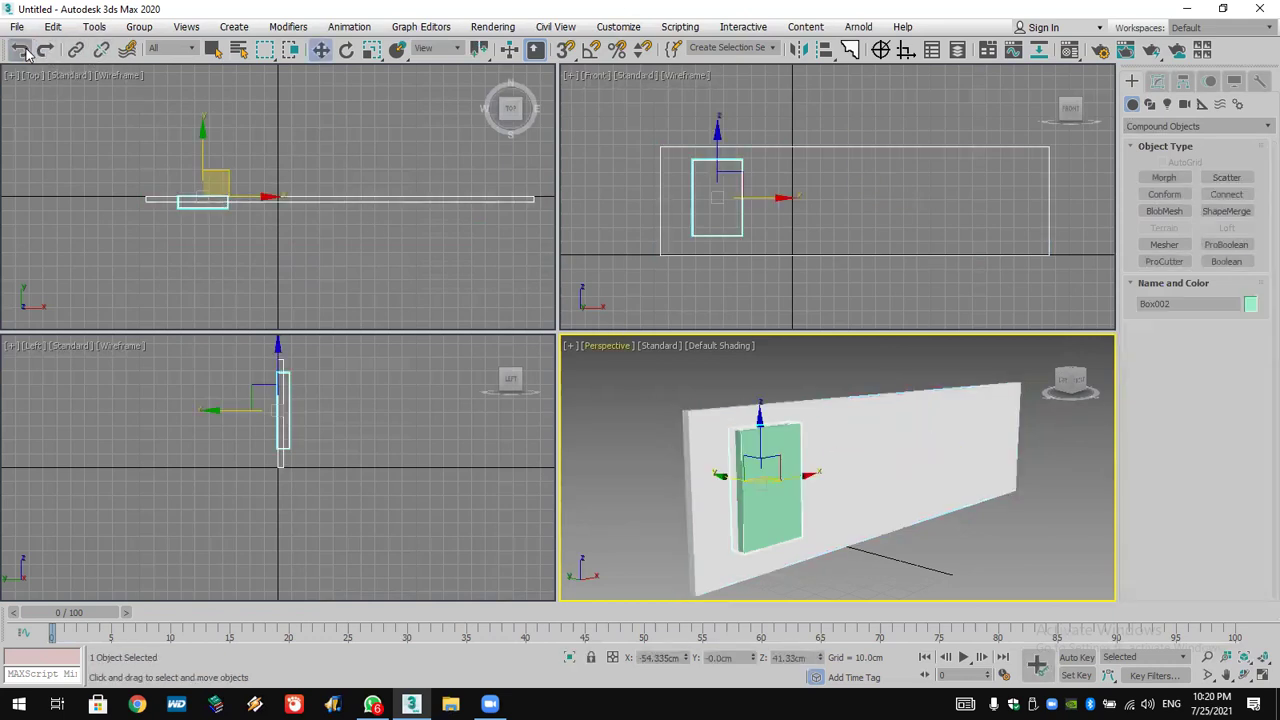
- Subtract the small box from the wall with ProBoolean using the Copy option, and select the remaining small box
{"action": "left_click", "coordinate": [914, 463]}
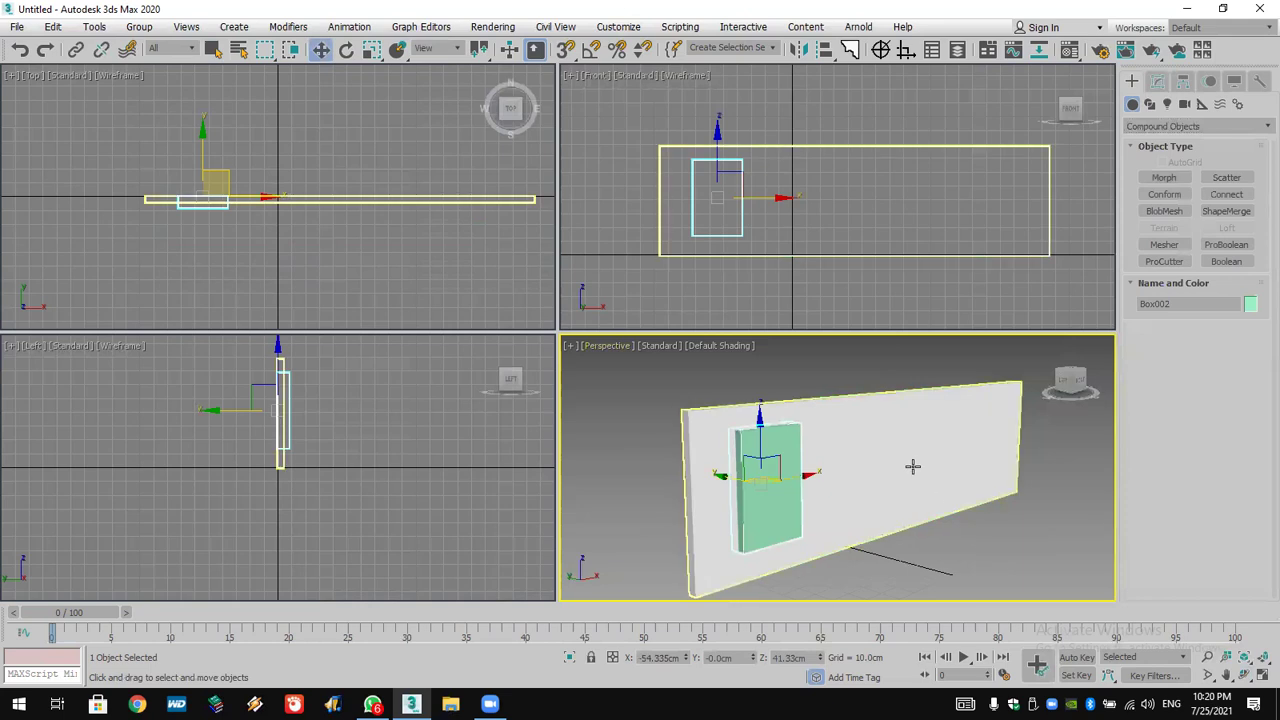
{"action": "left_click", "coordinate": [1226, 246]}
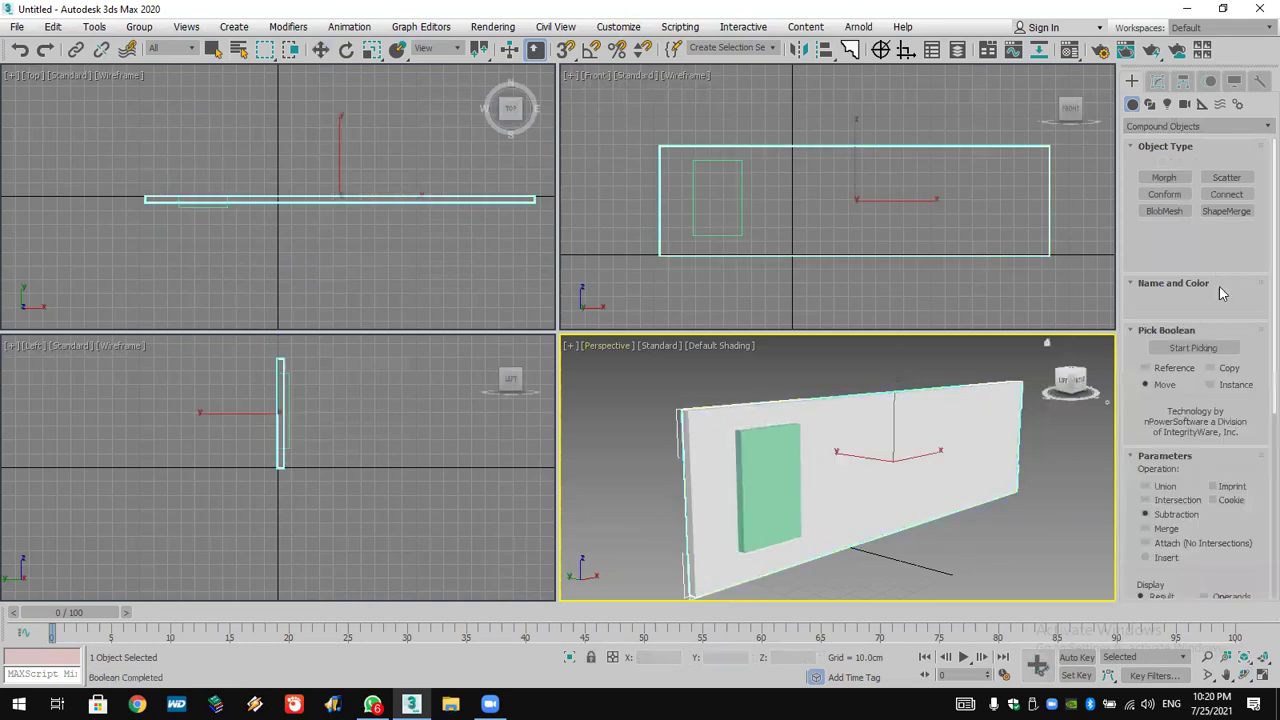
{"action": "left_click", "coordinate": [1208, 349]}
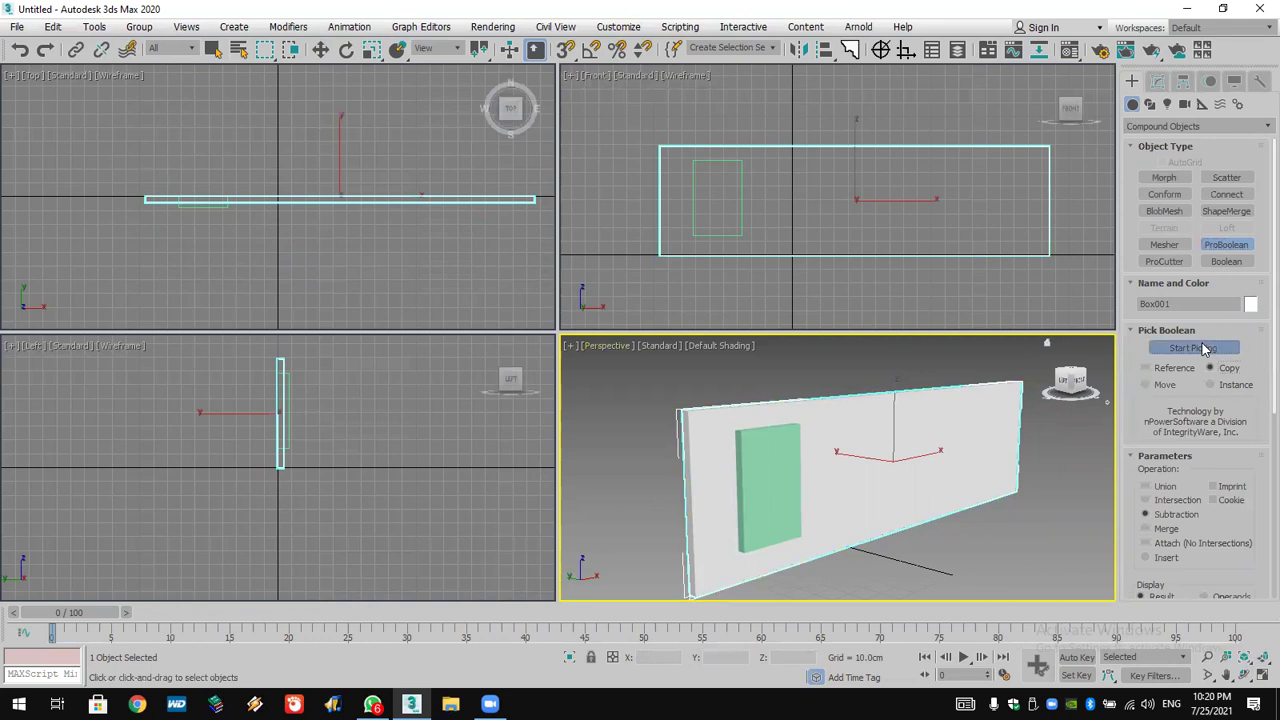
{"action": "left_click", "coordinate": [761, 456]}
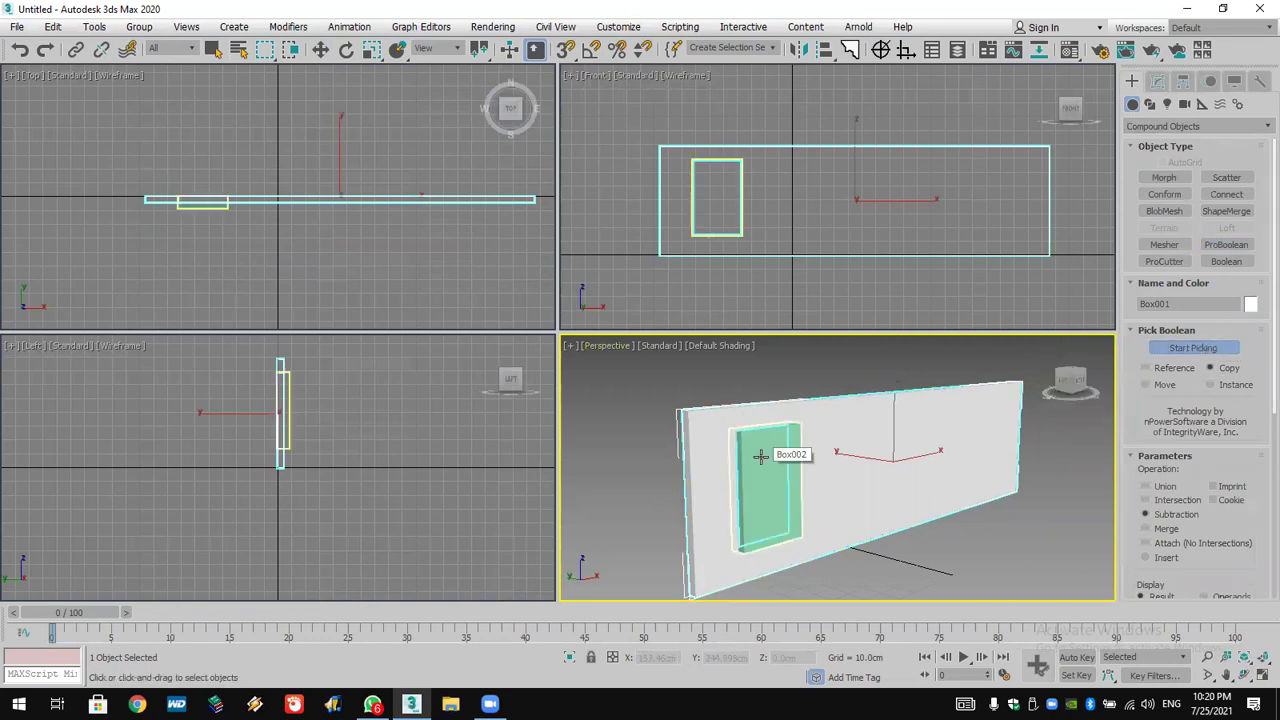
{"action": "key", "text": "w"}
{"action": "left_click", "coordinate": [761, 456]}
{"action": "left_click_drag", "start_coordinate": [766, 449], "coordinate": [742, 481]}
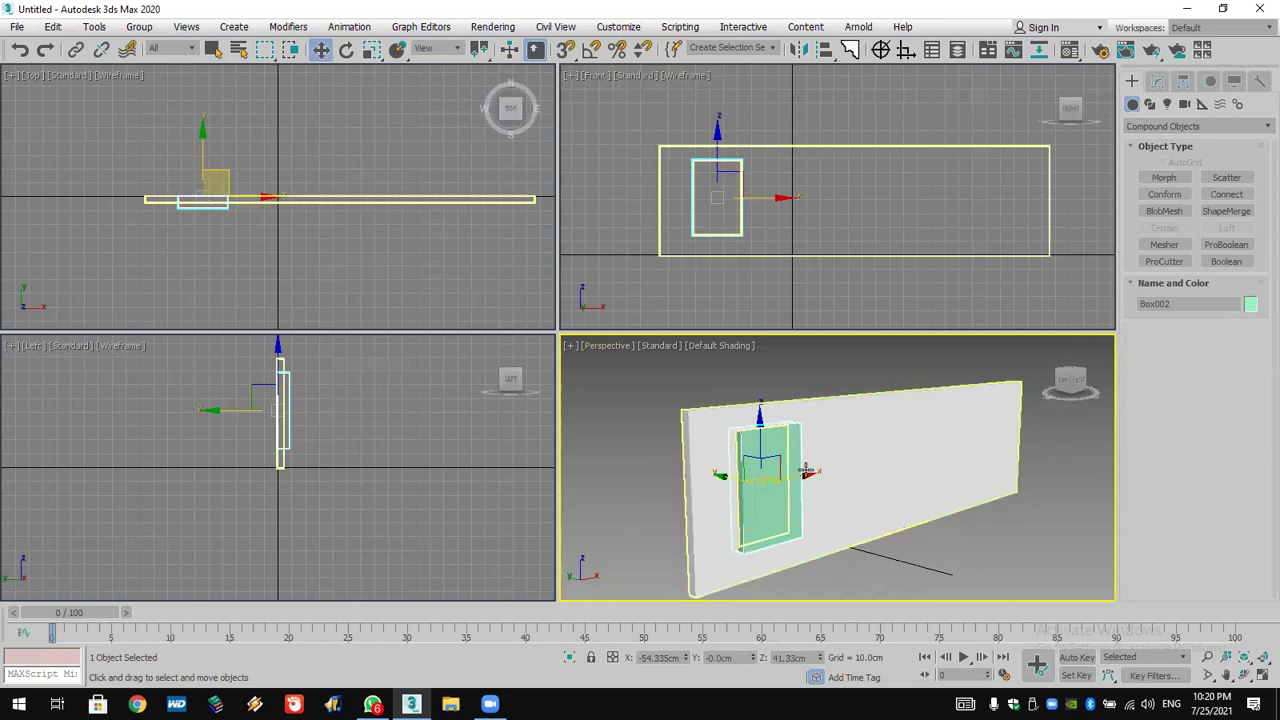
- Undo the copy-based cut back past the small box's creation, and redo until the small box is restored
{"action": "left_click", "coordinate": [806, 469]}
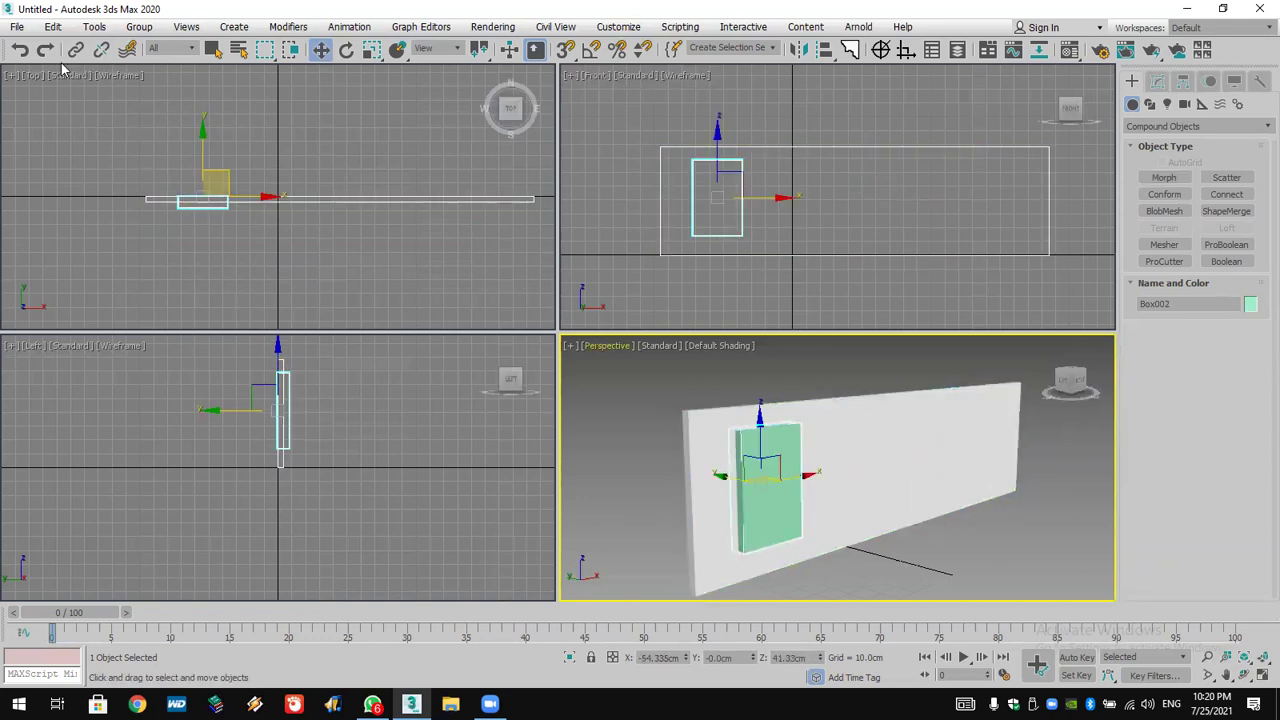
{"action": "left_click", "coordinate": [20, 52]}
{"action": "left_click", "coordinate": [45, 55]}
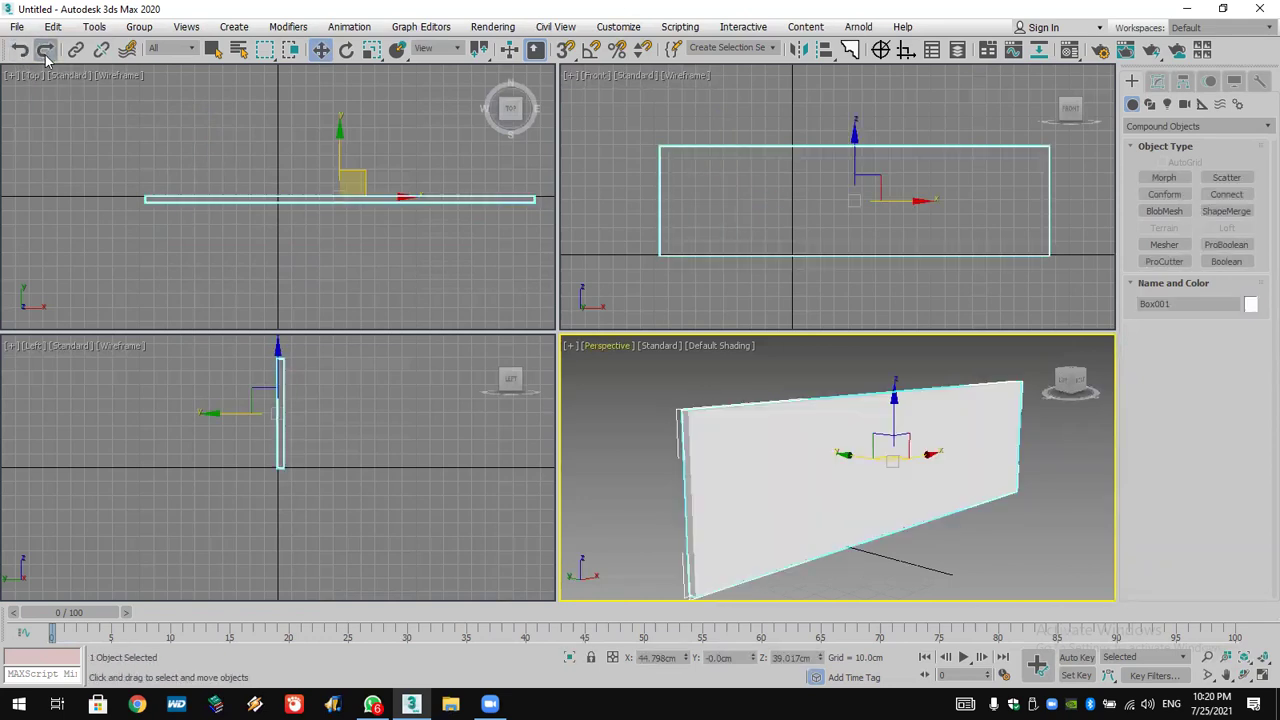
{"action": "left_click", "coordinate": [45, 55]}
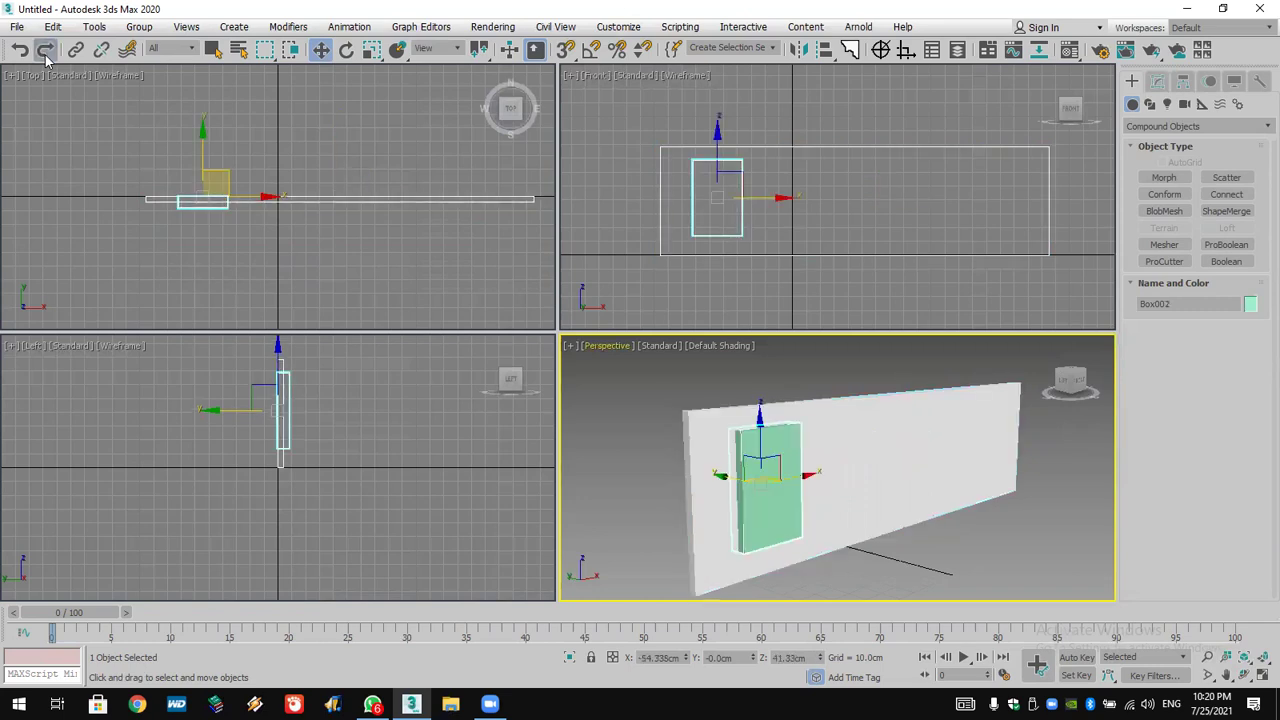
- Cut the opening in the white wall by subtracting a copy of the small green box with ProBoolean
{"action": "left_click", "coordinate": [1031, 523]}
{"action": "left_click", "coordinate": [960, 454]}
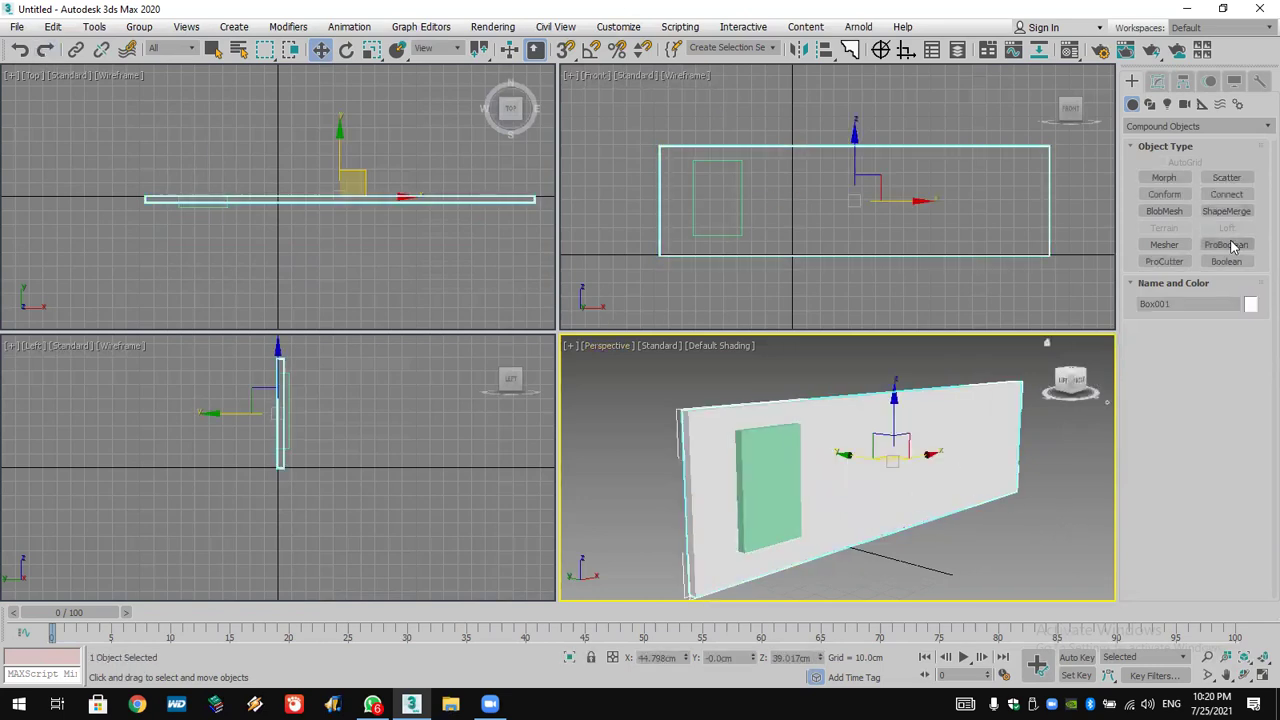
{"action": "left_click", "coordinate": [1228, 246]}
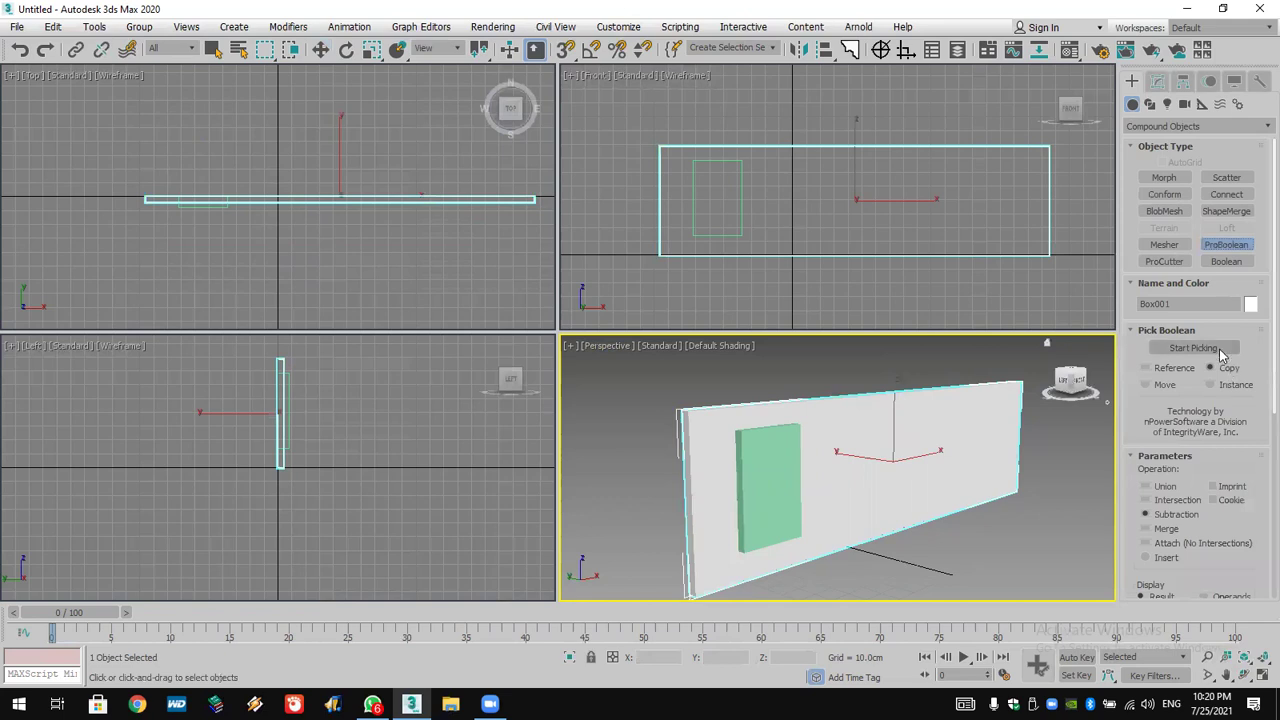
{"action": "left_click", "coordinate": [1218, 350]}
{"action": "left_click", "coordinate": [770, 458]}
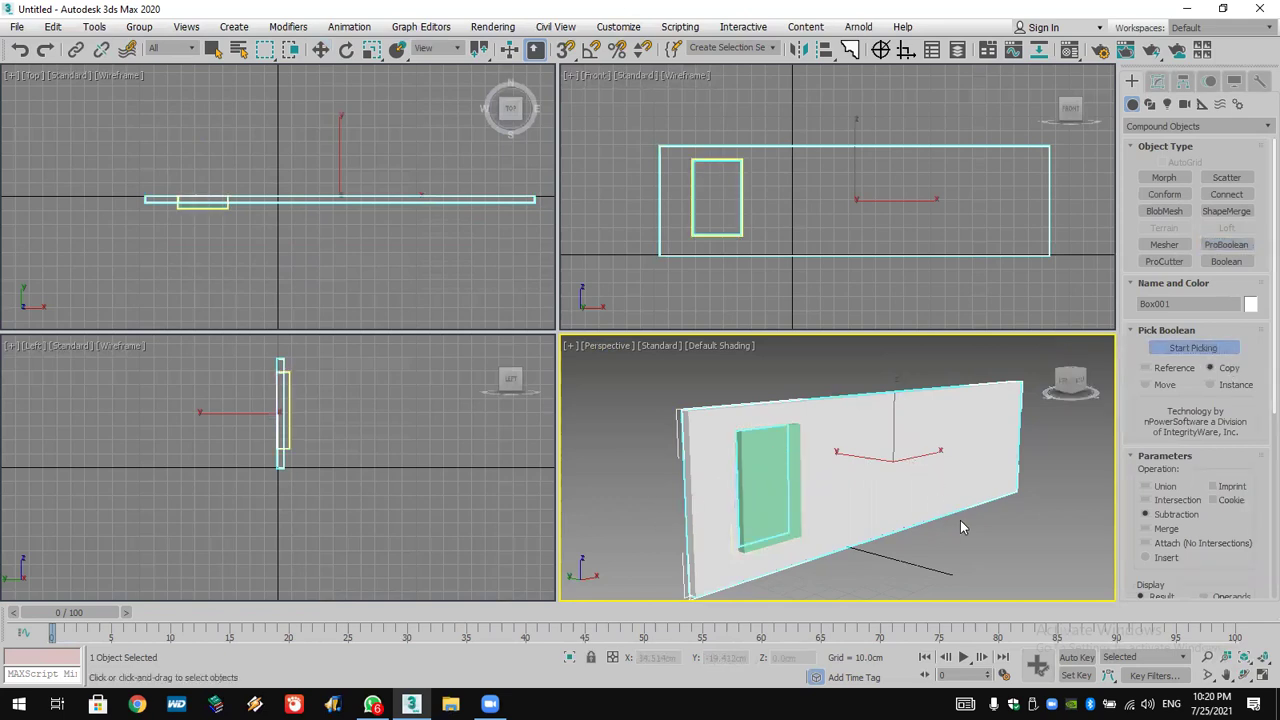
- Move the small box out in front of the wall along Y to expose the opening, and undo the move
{"action": "key", "text": "w"}
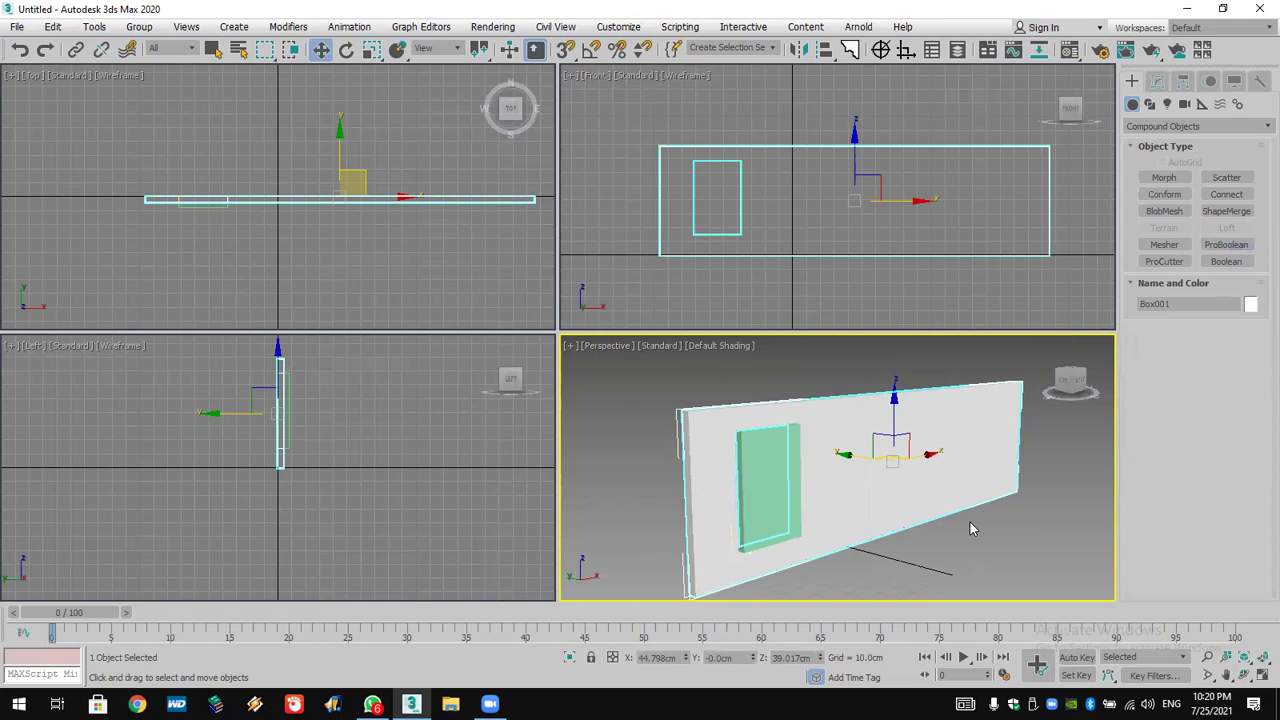
{"action": "left_click", "coordinate": [764, 479]}
{"action": "left_click_drag", "start_coordinate": [722, 476], "coordinate": [805, 488]}
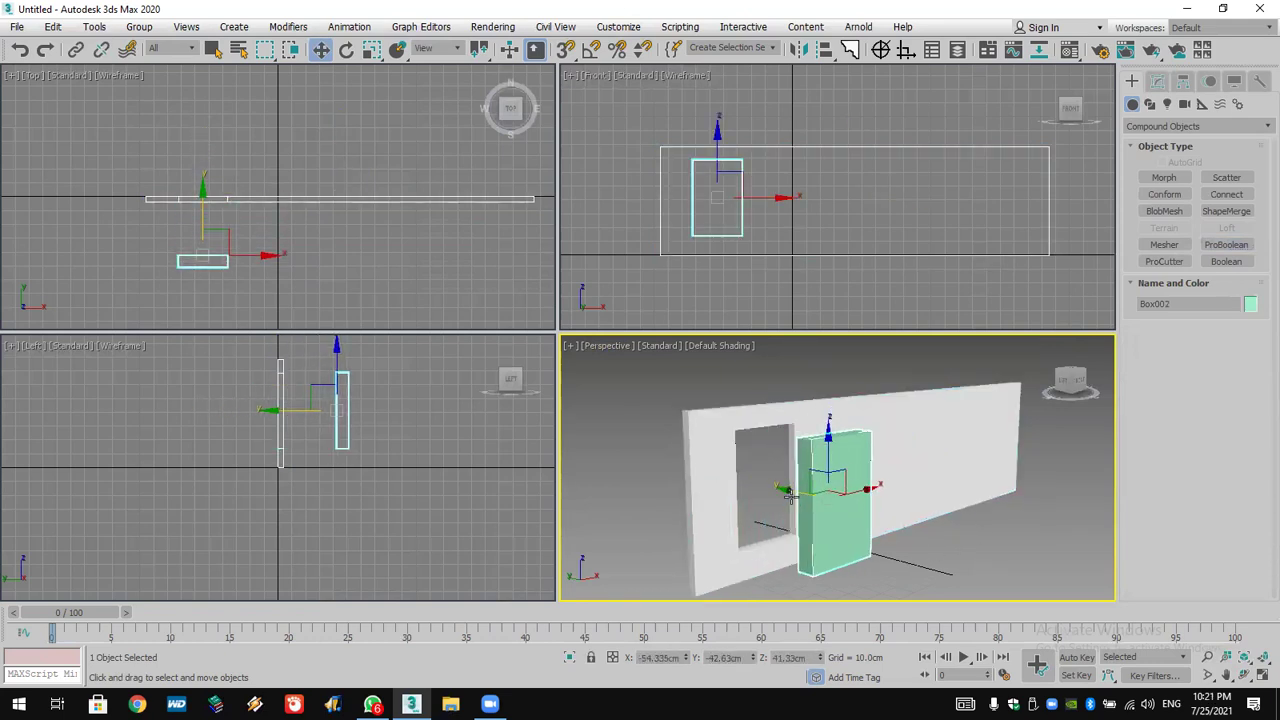
{"action": "key", "text": "ctrl+z"}
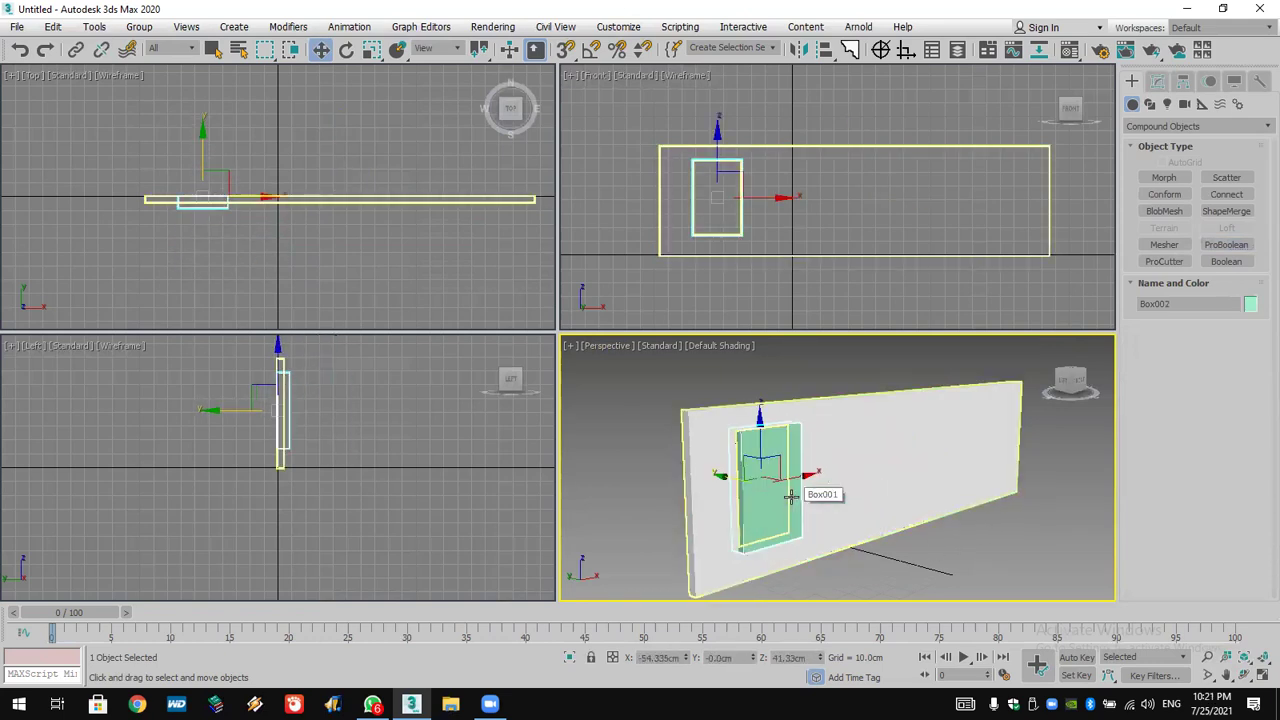
- Set the small green box's height to 0 cm
{"action": "left_click", "coordinate": [1157, 82]}
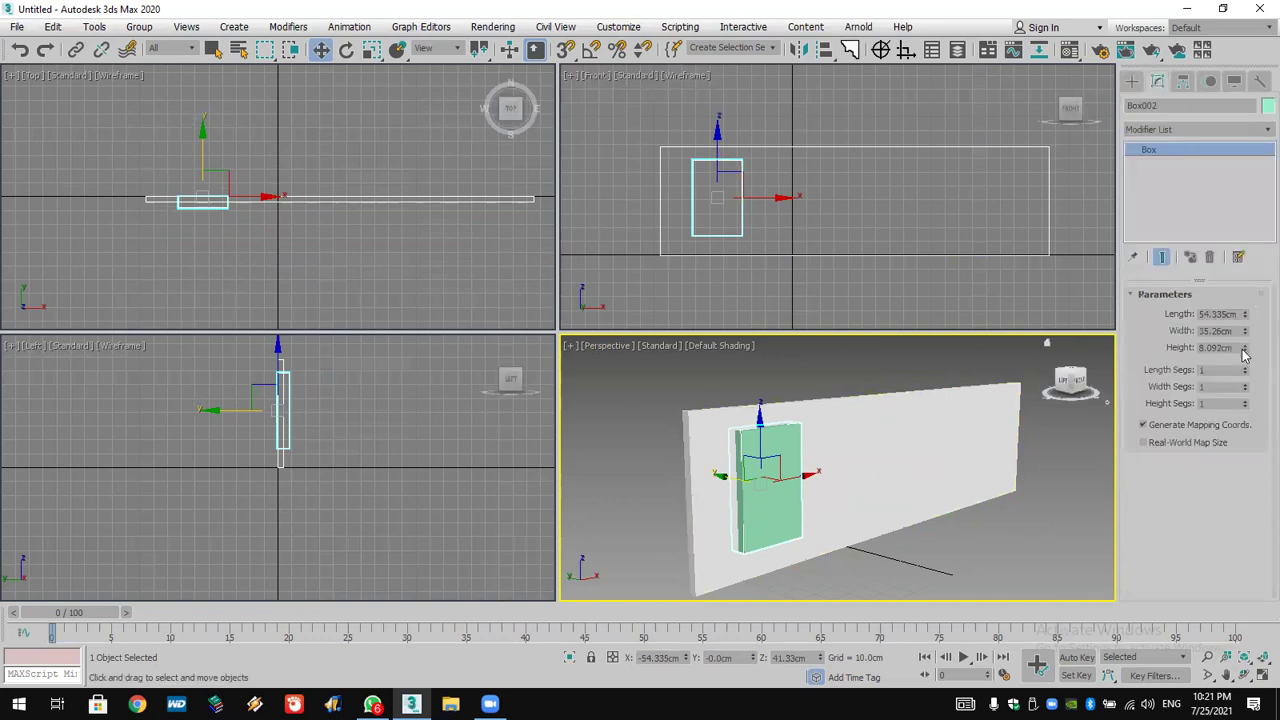
{"action": "left_click_drag", "start_coordinate": [1236, 348], "coordinate": [1115, 360]}
{"action": "type", "text": "0"}
{"action": "key", "text": "Return"}
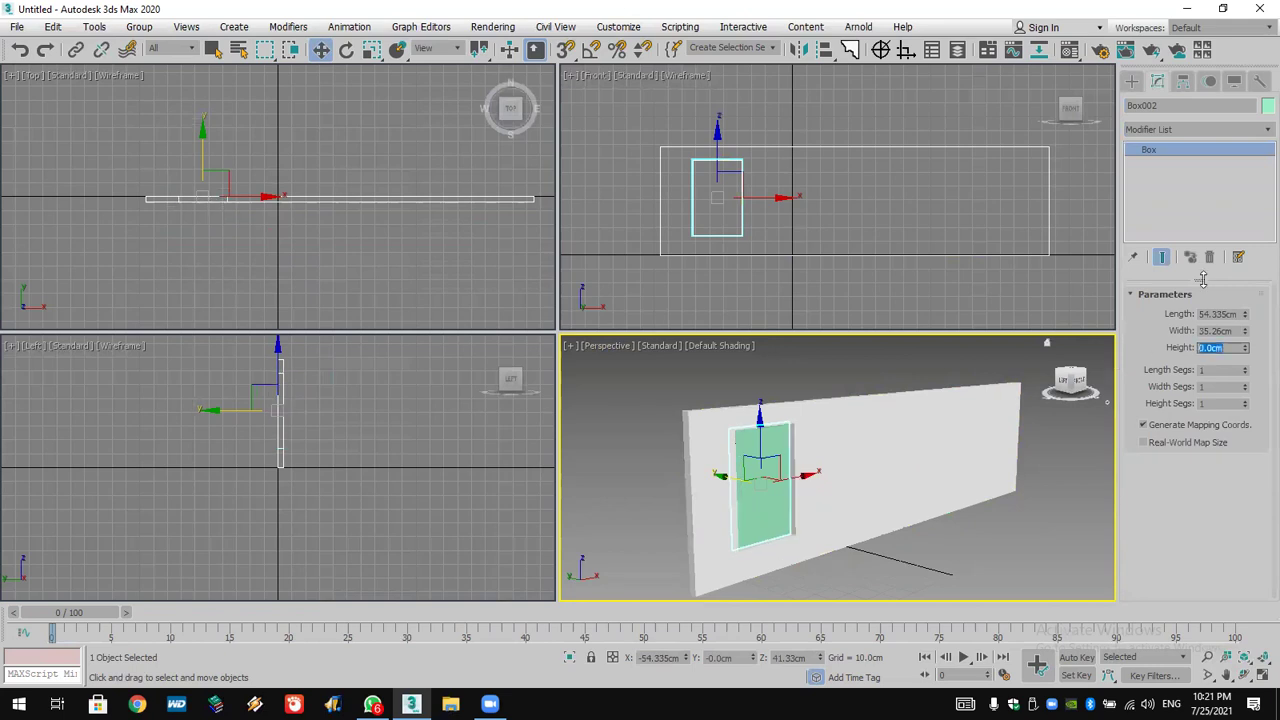
- Apply a Lattice modifier to the flattened green box in the wall opening
{"action": "left_click", "coordinate": [1187, 133]}
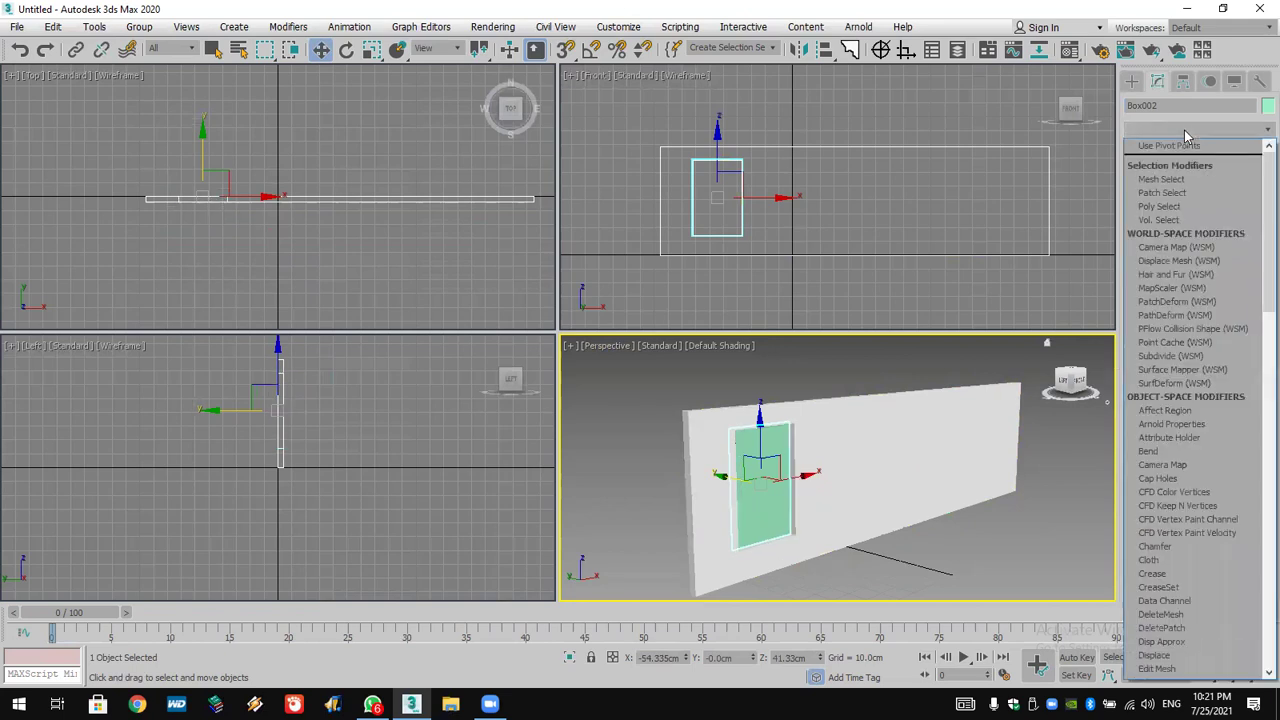
{"action": "key", "text": "l"}
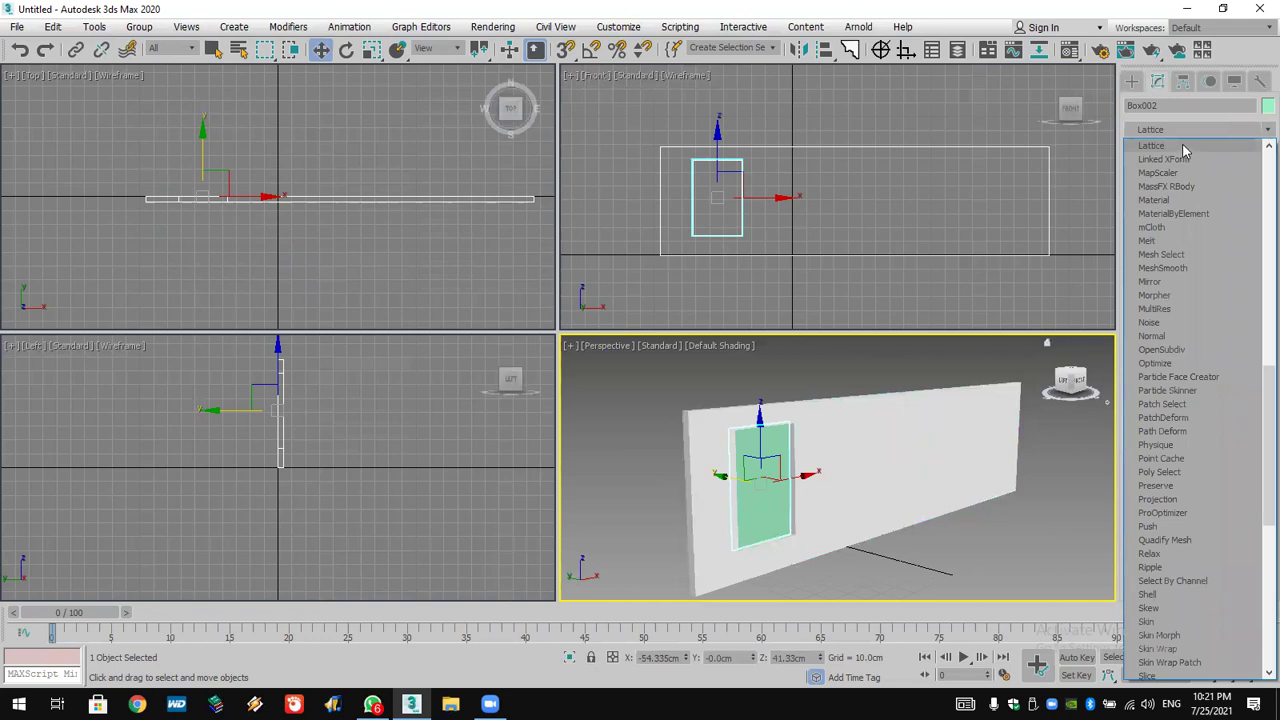
{"action": "left_click", "coordinate": [1184, 146]}
{"action": "left_click", "coordinate": [1161, 258]}
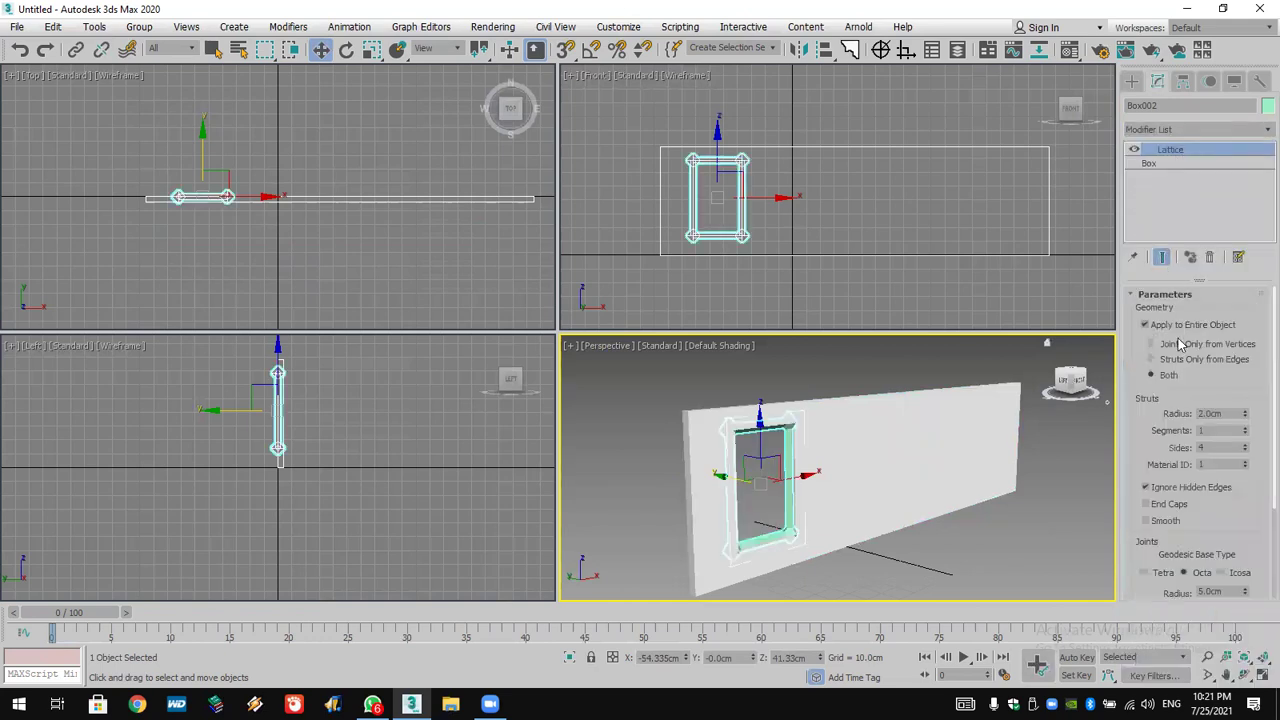
- Set the window frame's Lattice to Struts Only from Edges, with a strut radius of 1.5 cm and 5 sides
{"action": "left_click", "coordinate": [1172, 360]}
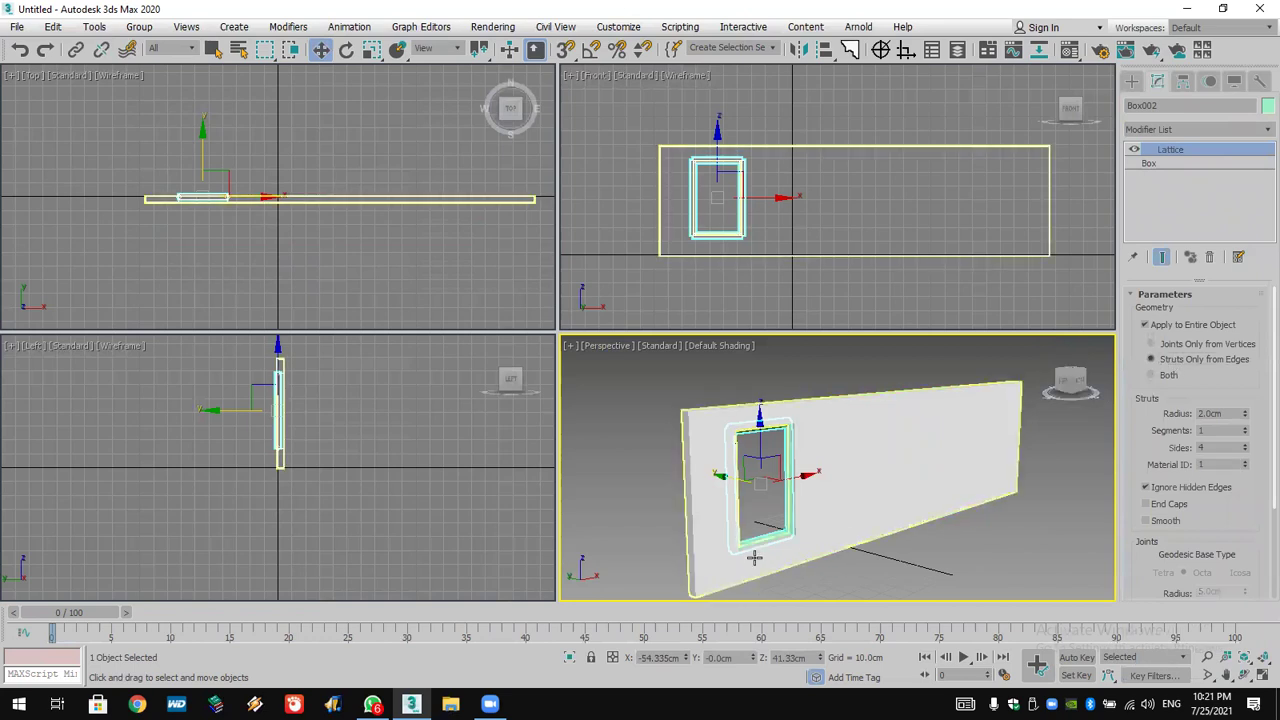
{"action": "scroll", "coordinate": [755, 553], "scroll_direction": "up", "scroll_amount": 5}
{"action": "scroll", "coordinate": [800, 502], "scroll_direction": "down", "scroll_amount": 3}
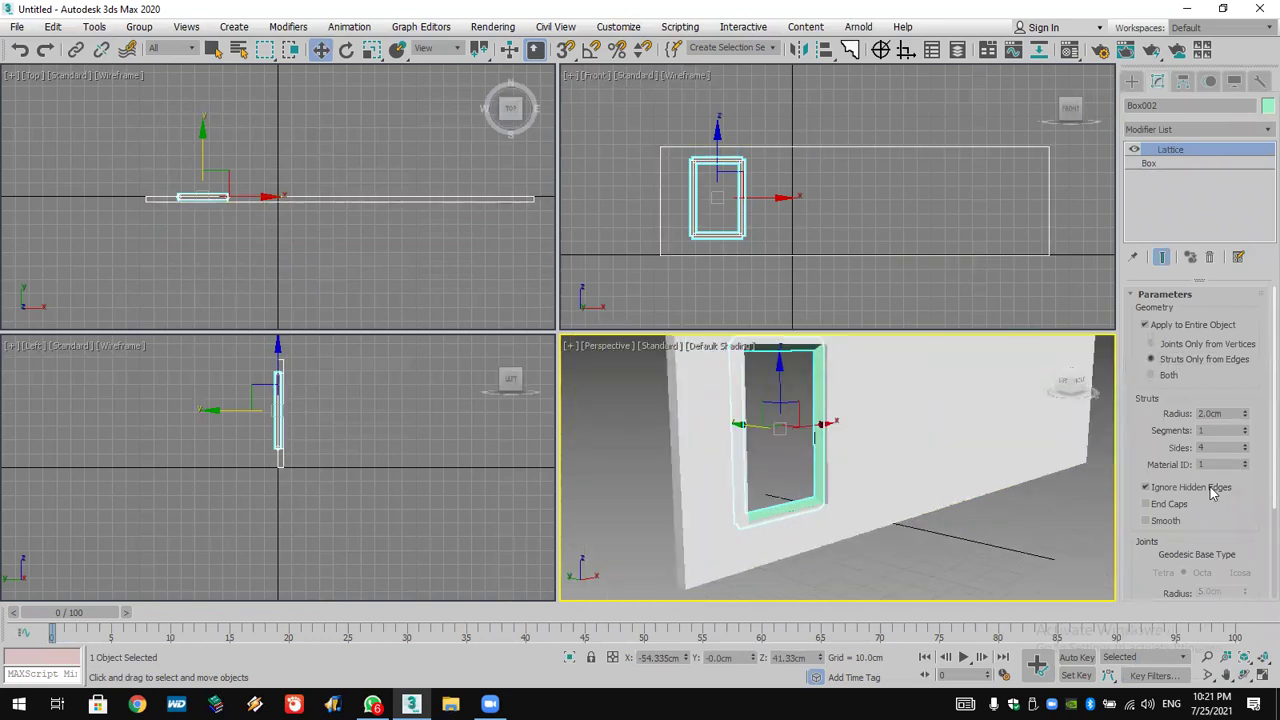
{"action": "left_click", "coordinate": [1244, 412]}
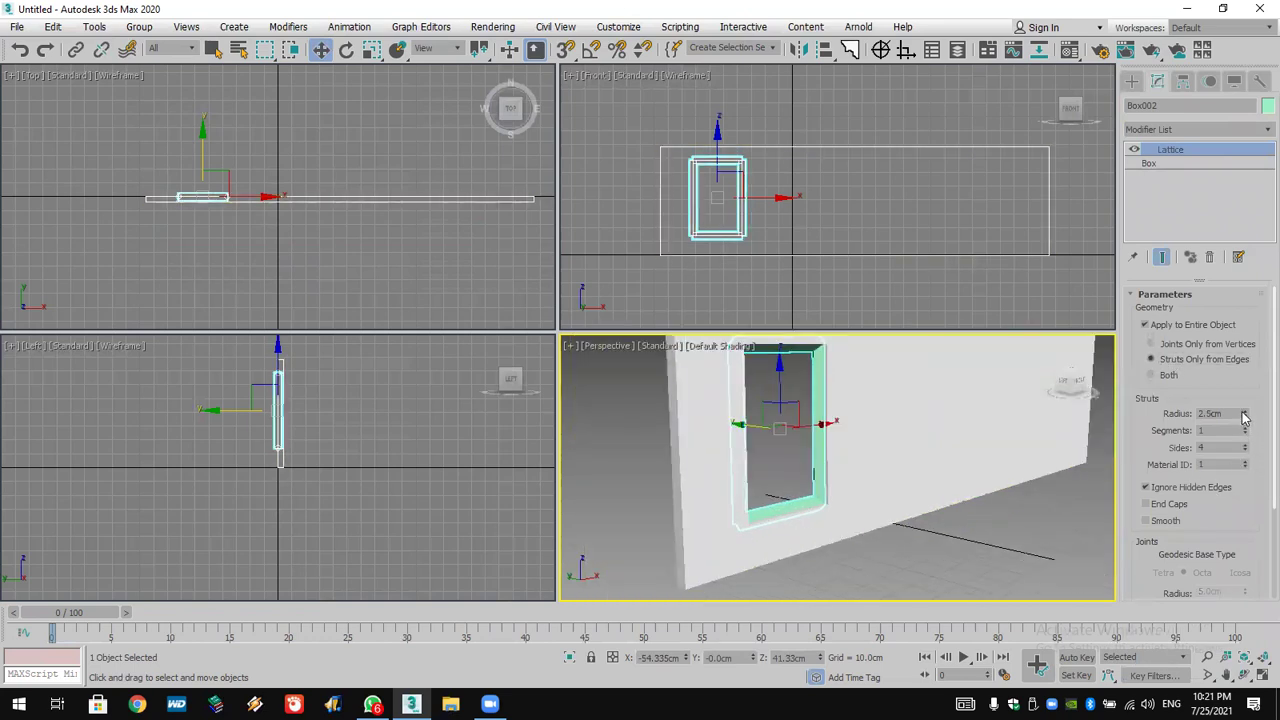
{"action": "left_click", "coordinate": [1244, 418]}
{"action": "left_click", "coordinate": [1244, 418]}
{"action": "left_click", "coordinate": [1245, 445]}
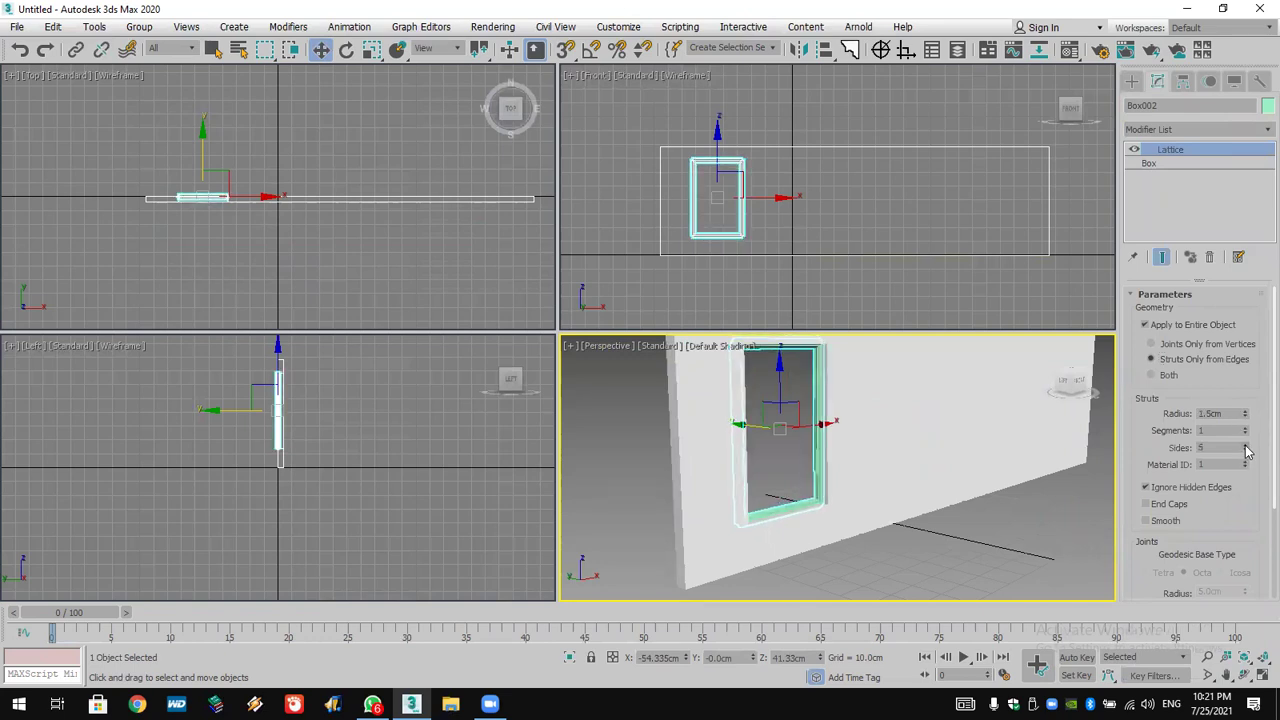
{"action": "scroll", "coordinate": [806, 523], "scroll_direction": "up", "scroll_amount": 2}
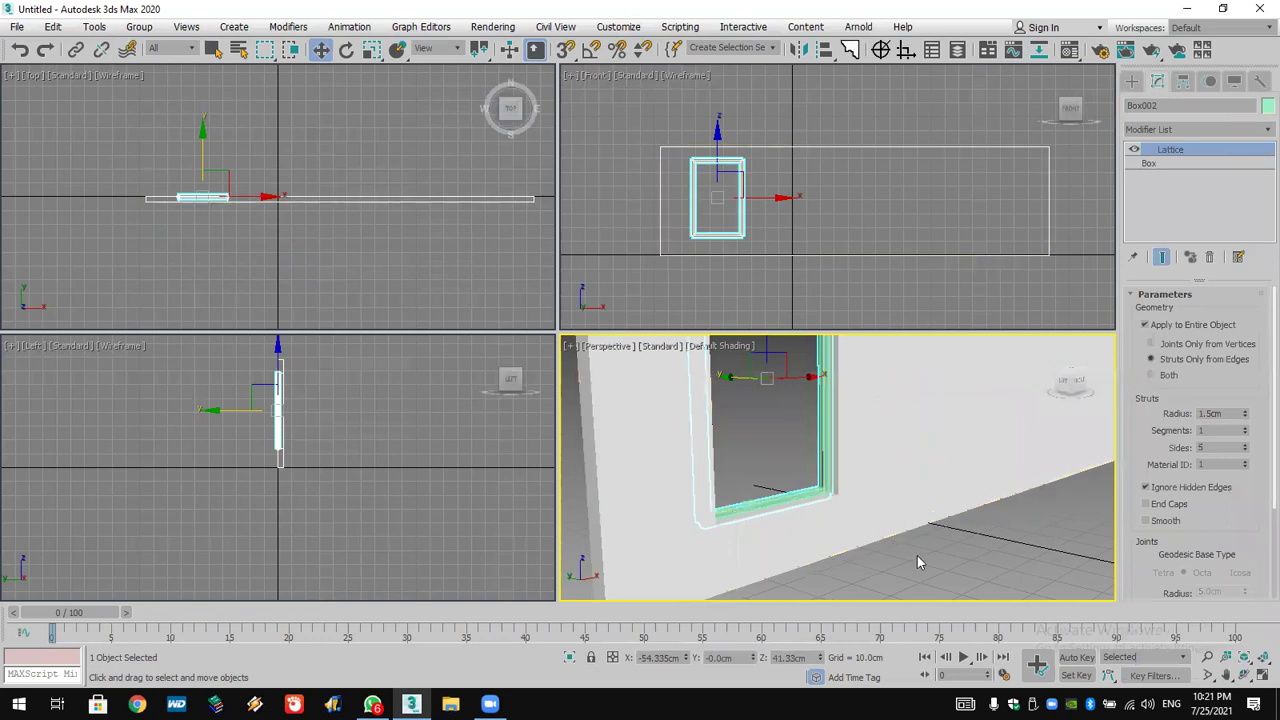
- Divide the window frame's base box into 3 length segments and 2 width segments
{"action": "left_click", "coordinate": [1150, 163]}
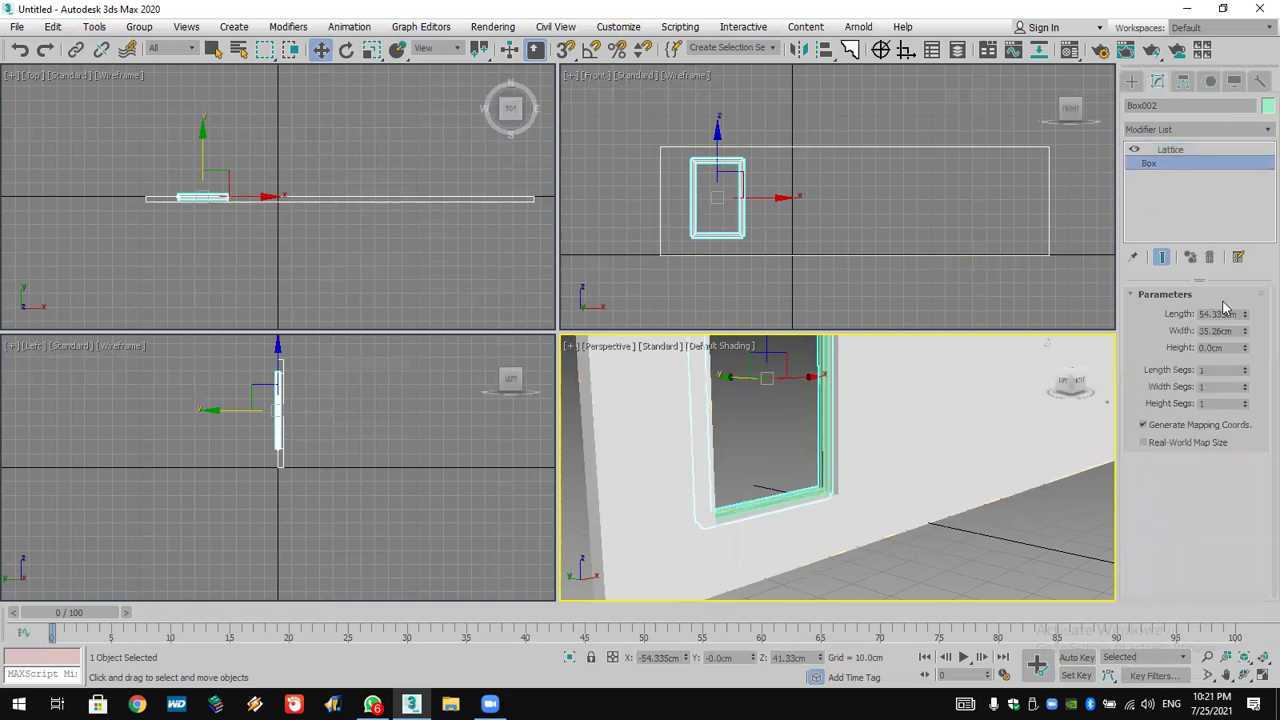
{"action": "left_click", "coordinate": [1245, 367]}
{"action": "left_click", "coordinate": [1245, 367]}
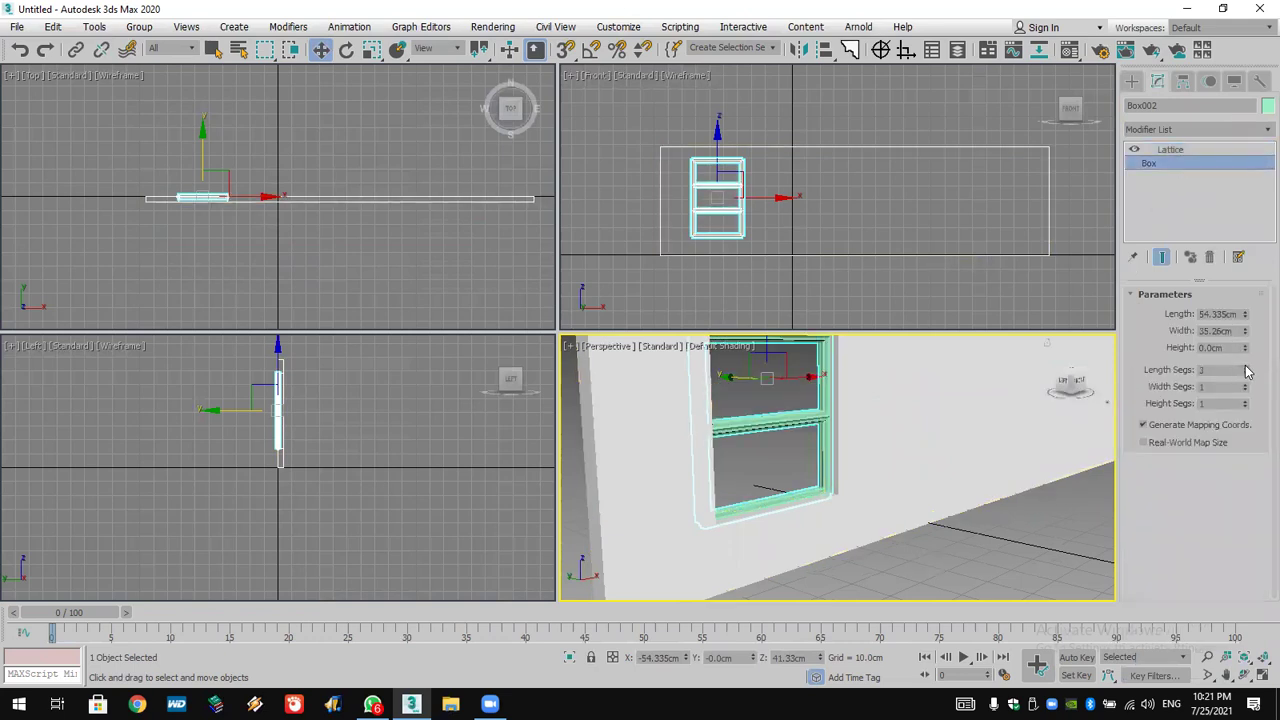
{"action": "left_click", "coordinate": [1246, 385]}
{"action": "middle_click_drag", "start_coordinate": [948, 415], "coordinate": [958, 511]}
{"action": "scroll", "coordinate": [958, 511], "scroll_direction": "down", "scroll_amount": 4}
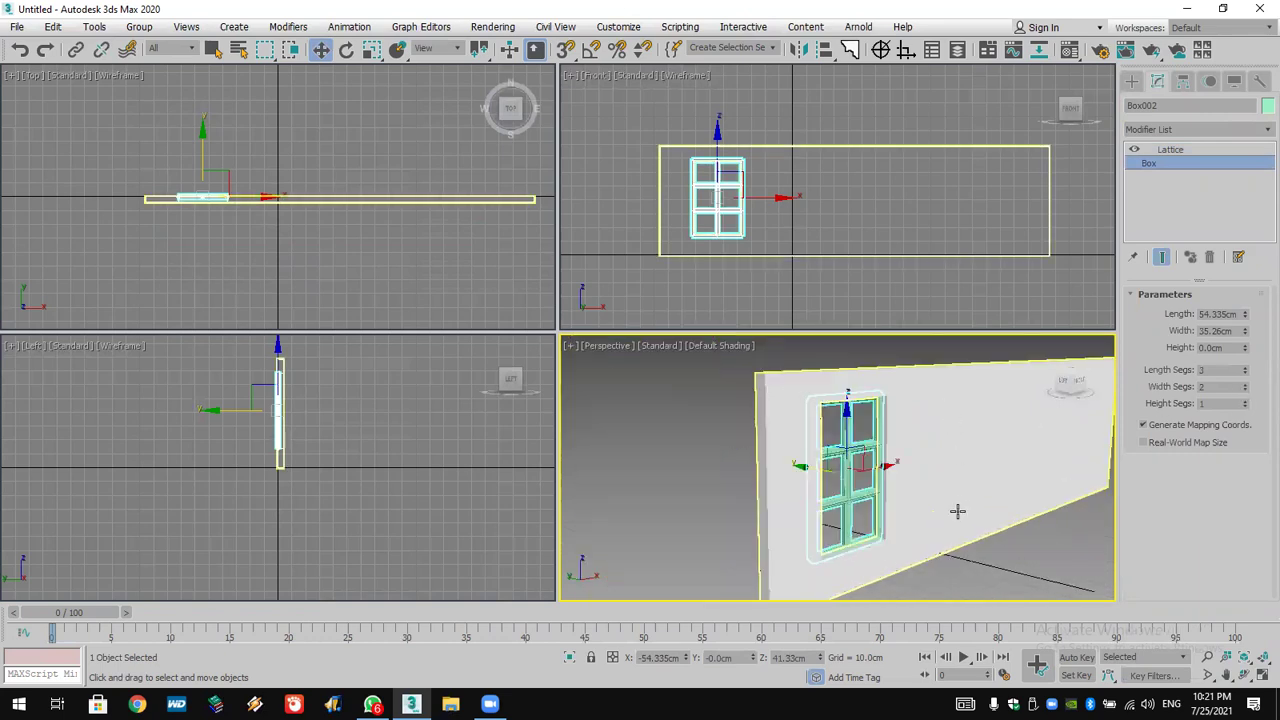
{"action": "scroll", "coordinate": [958, 511], "scroll_direction": "down", "scroll_amount": 5}
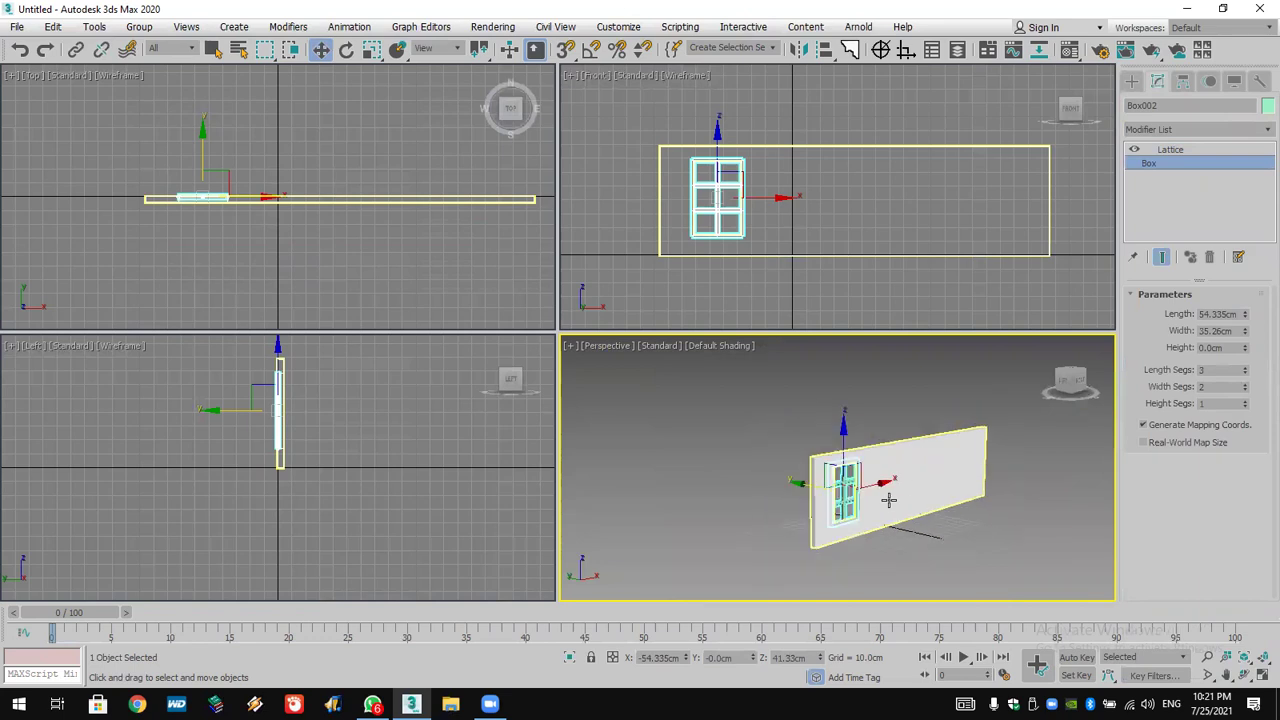
{"action": "scroll", "coordinate": [889, 500], "scroll_direction": "up", "scroll_amount": 4}
{"action": "left_click", "coordinate": [1261, 677]}
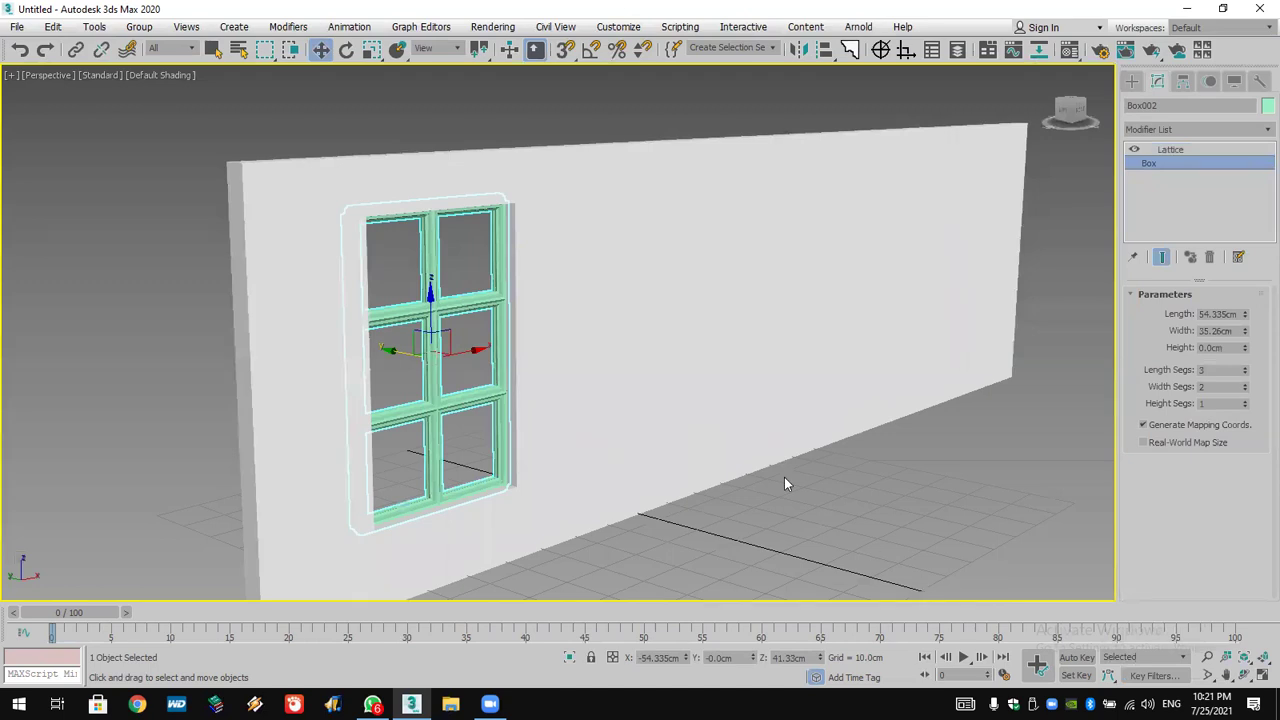
{"action": "scroll", "coordinate": [720, 469], "scroll_direction": "up", "scroll_amount": 5}
{"action": "scroll", "coordinate": [736, 466], "scroll_direction": "down", "scroll_amount": 4}
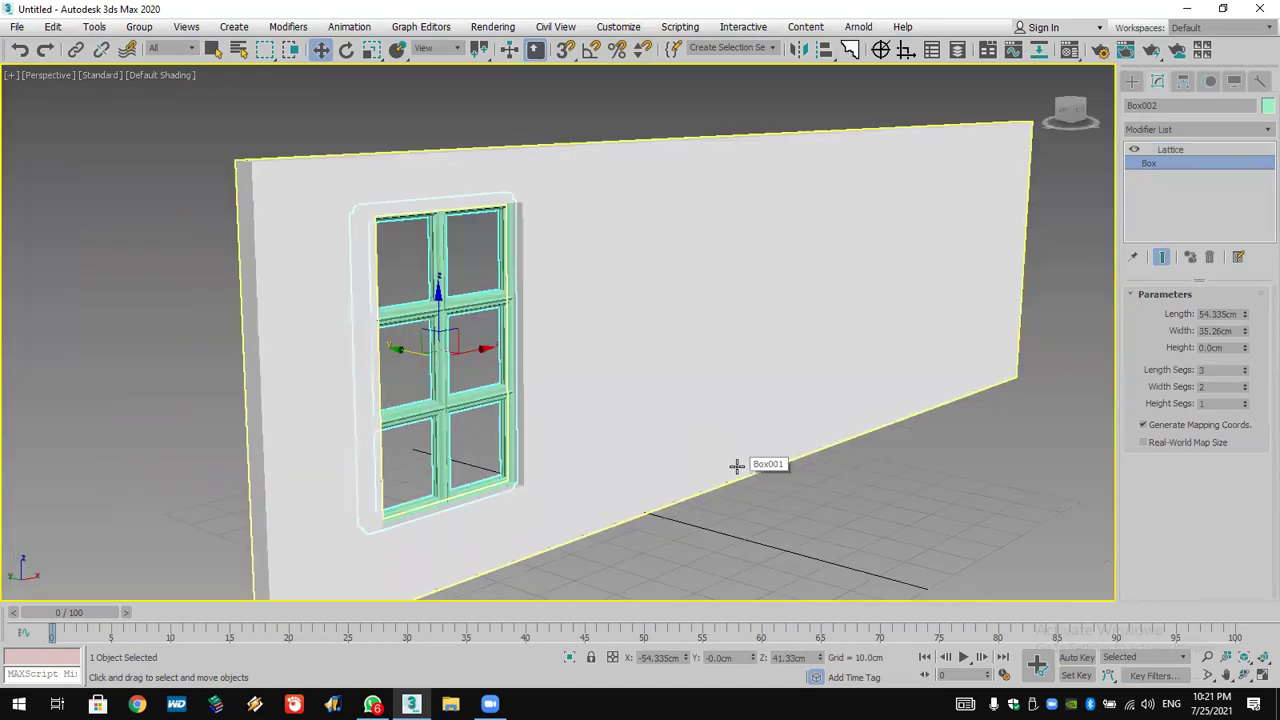
- Clone the window frame in place as a Copy and remove the Lattice modifier from the clone
{"action": "right_click", "coordinate": [430, 398]}
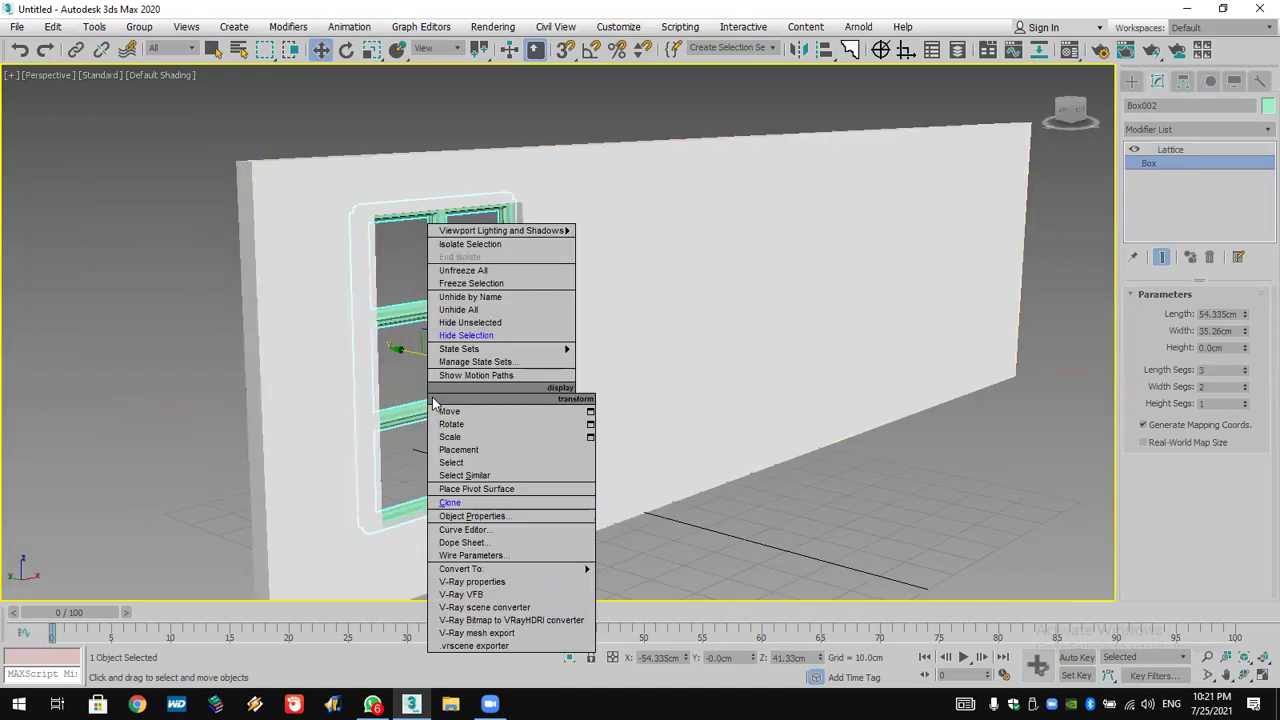
{"action": "left_click", "coordinate": [504, 502]}
{"action": "left_click", "coordinate": [594, 311]}
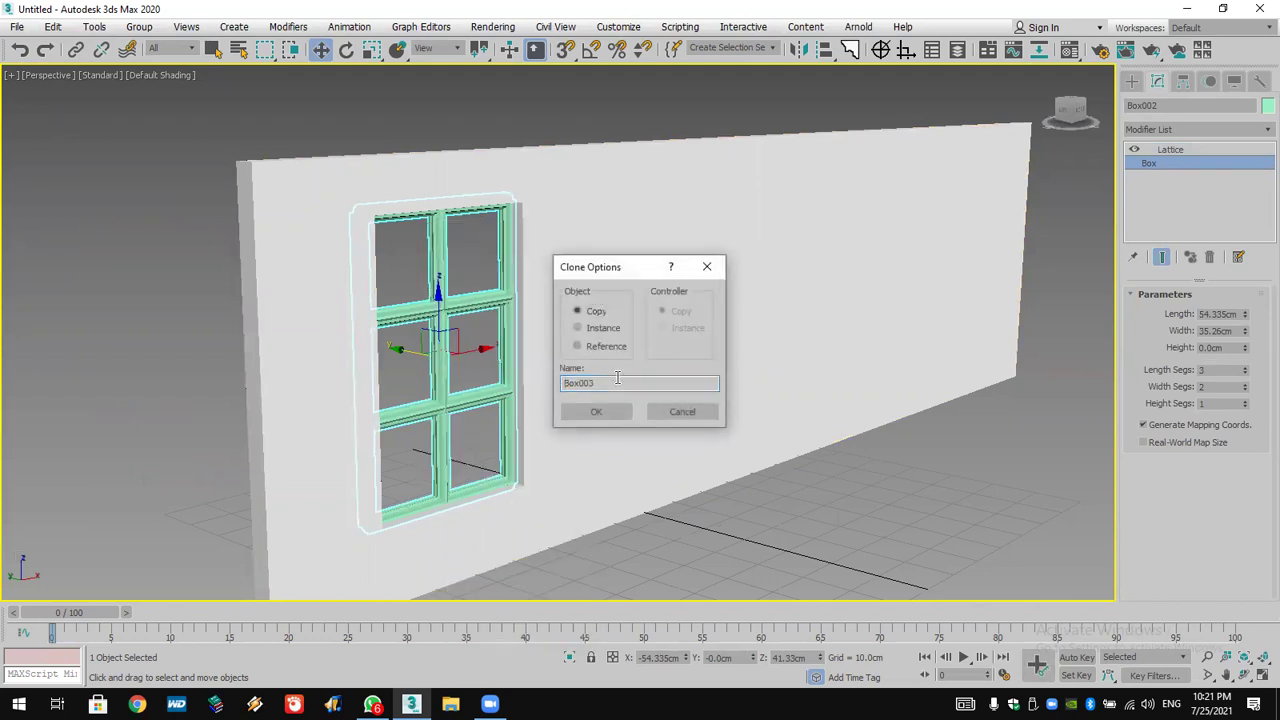
{"action": "left_click", "coordinate": [596, 411]}
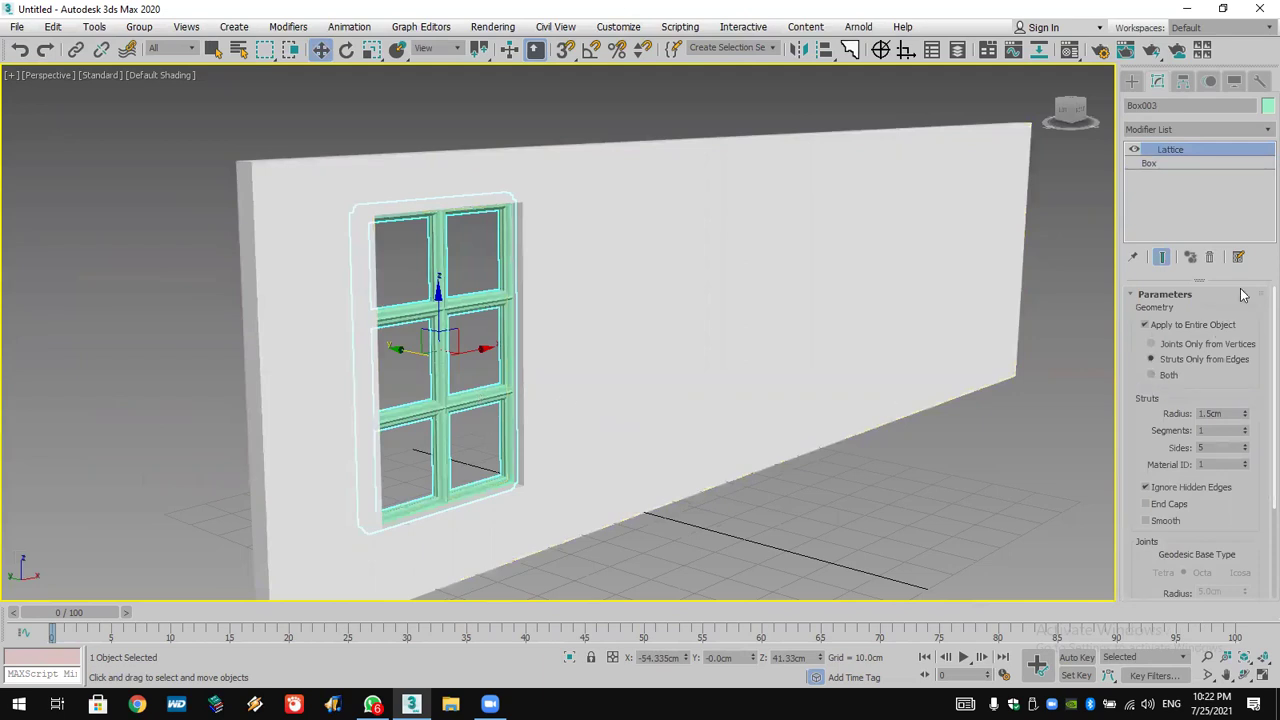
{"action": "left_click", "coordinate": [1210, 257]}
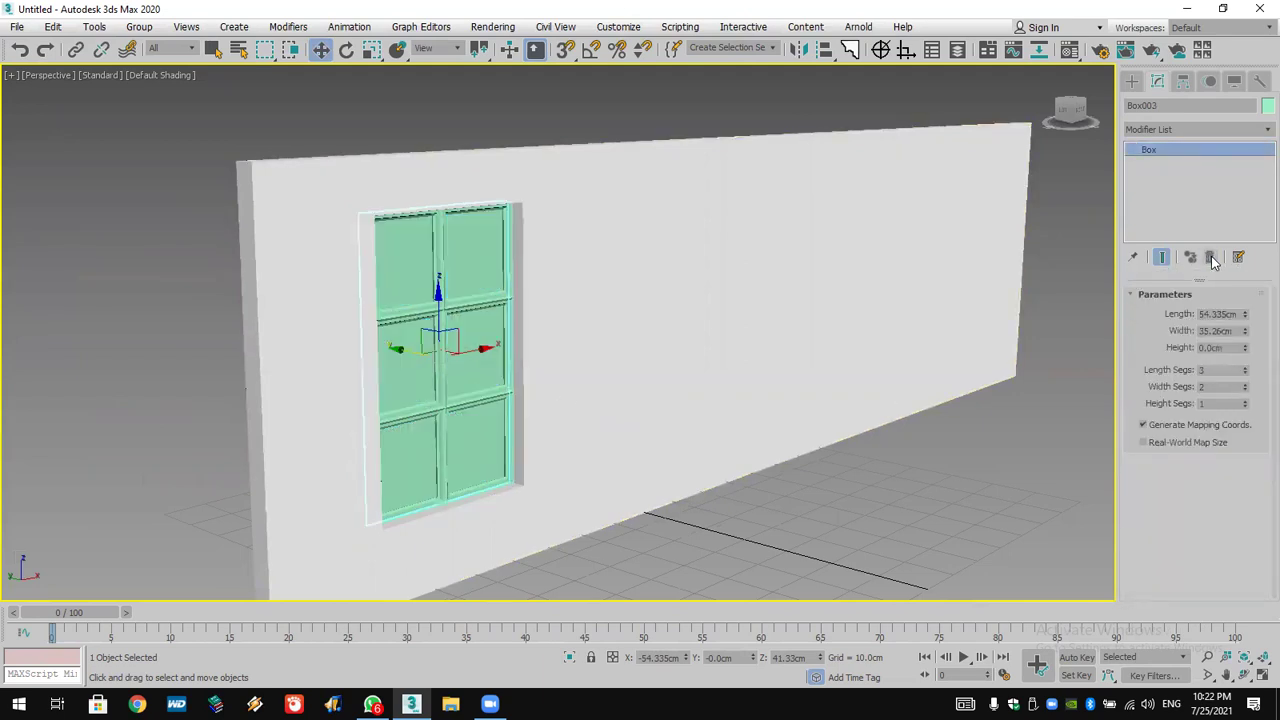
- Change the cloned pane's object color to pale blue and deselect it
{"action": "left_click", "coordinate": [1266, 107]}
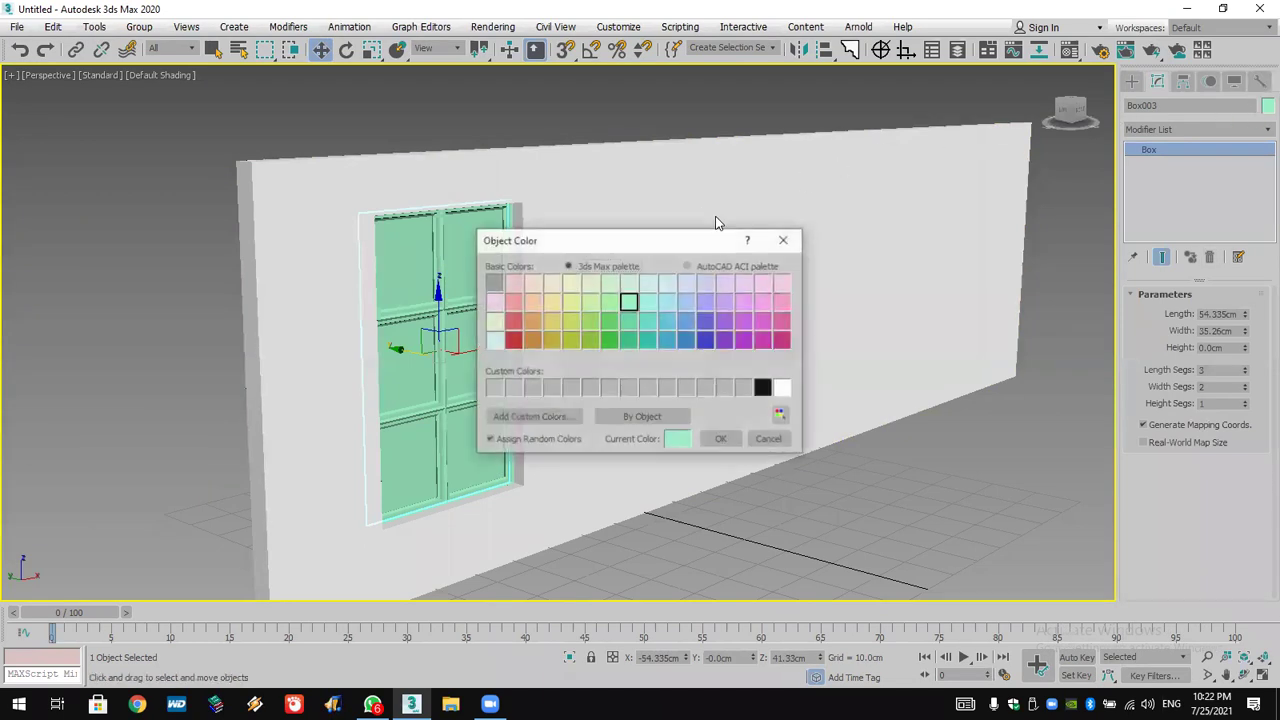
{"action": "left_click", "coordinate": [687, 289]}
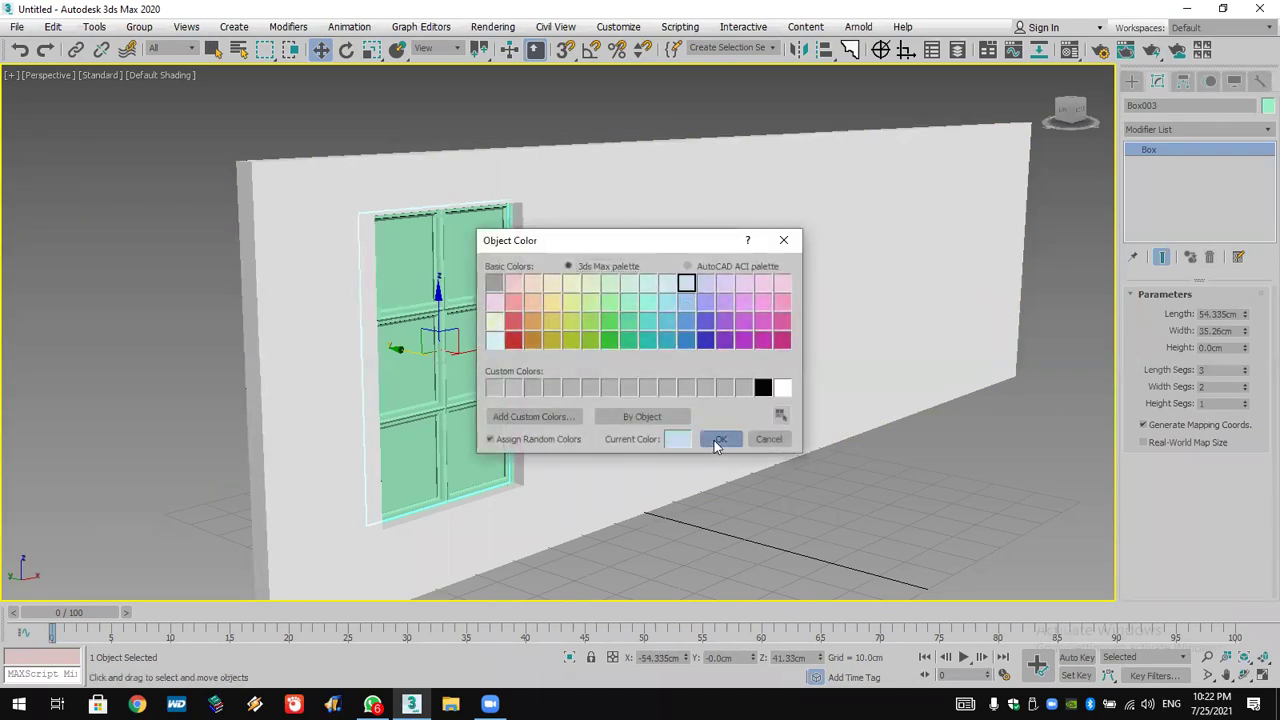
{"action": "left_click", "coordinate": [718, 440]}
{"action": "left_click", "coordinate": [757, 544]}
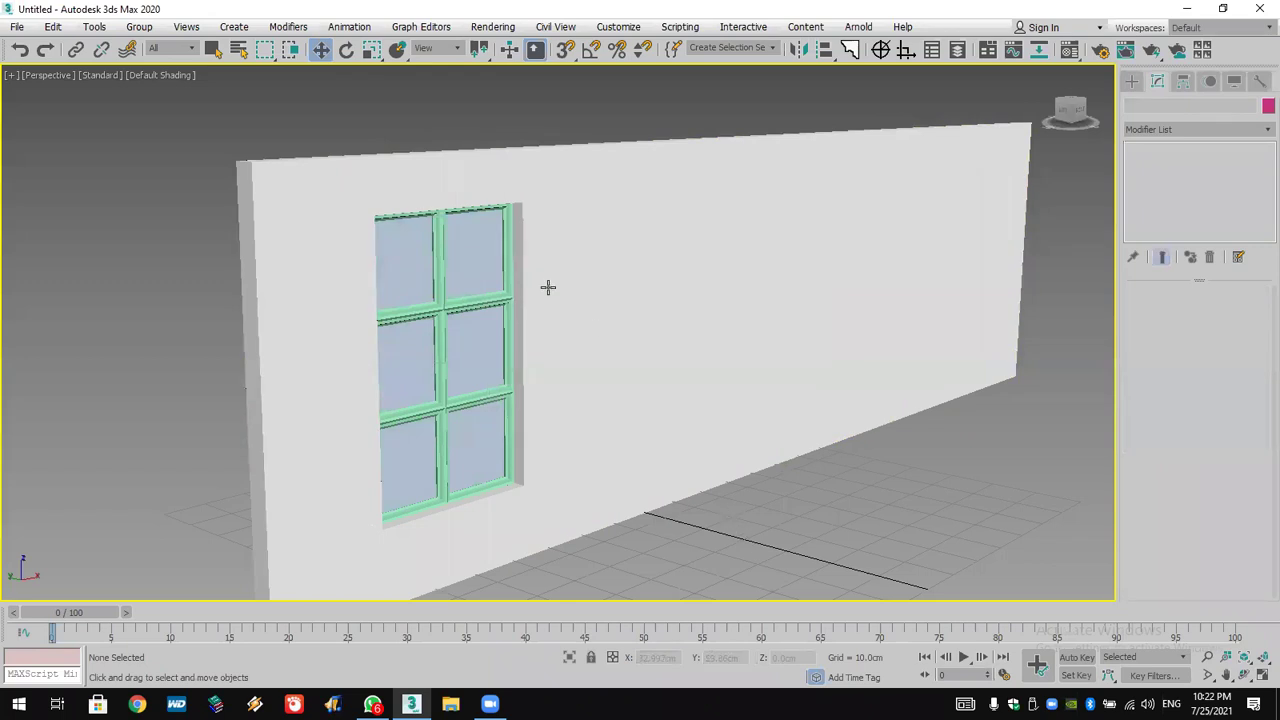
- Reset the scene without saving the changes
{"action": "left_click", "coordinate": [17, 27]}
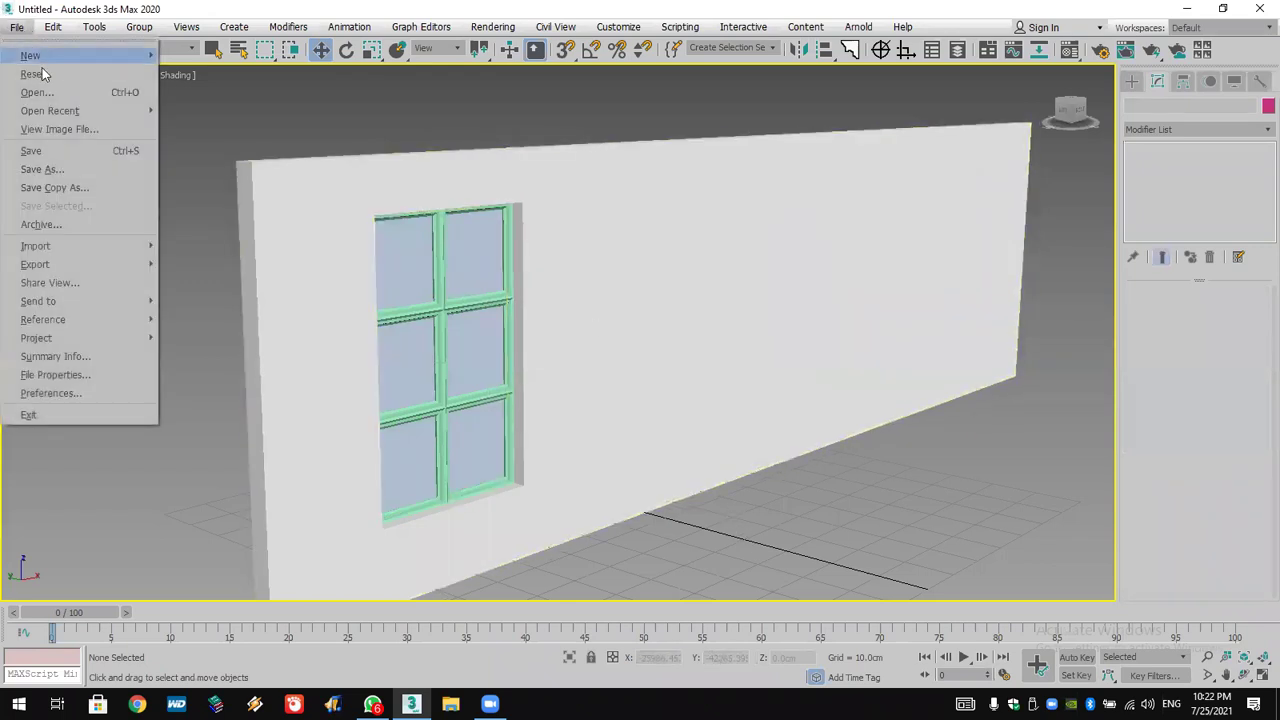
{"action": "left_click", "coordinate": [40, 74]}
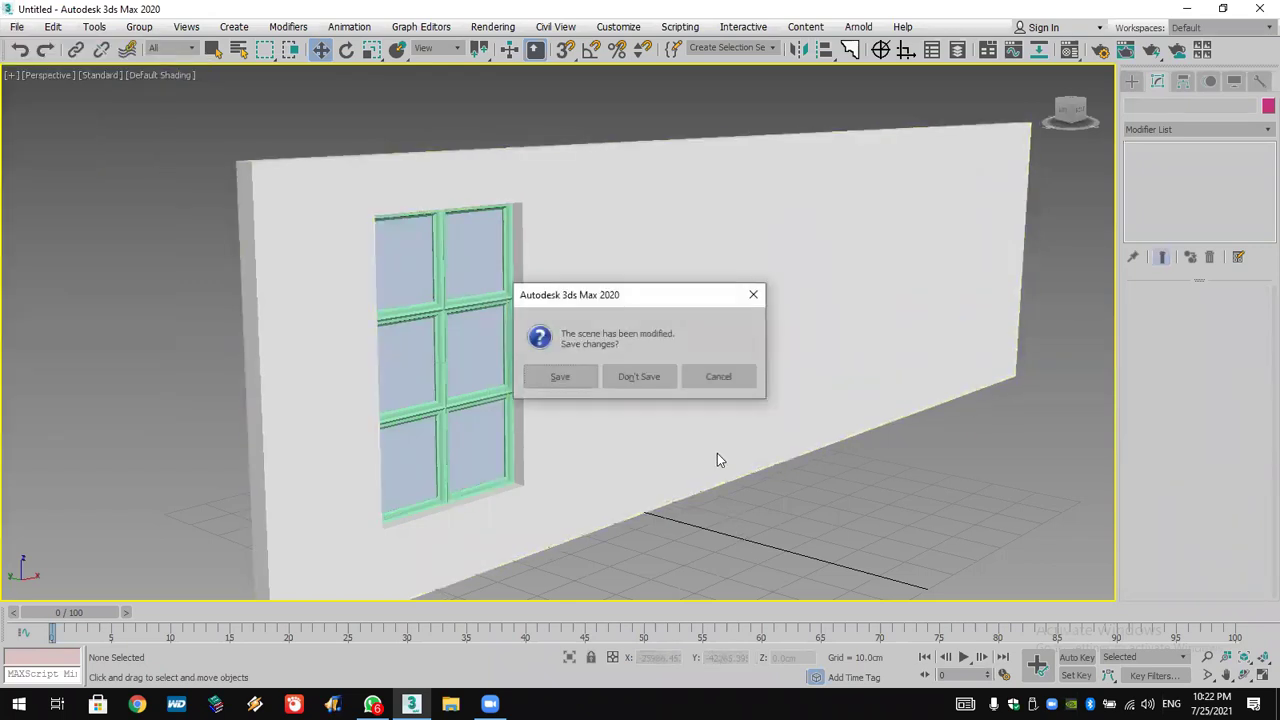
{"action": "left_click", "coordinate": [645, 379]}
{"action": "left_click", "coordinate": [588, 381]}
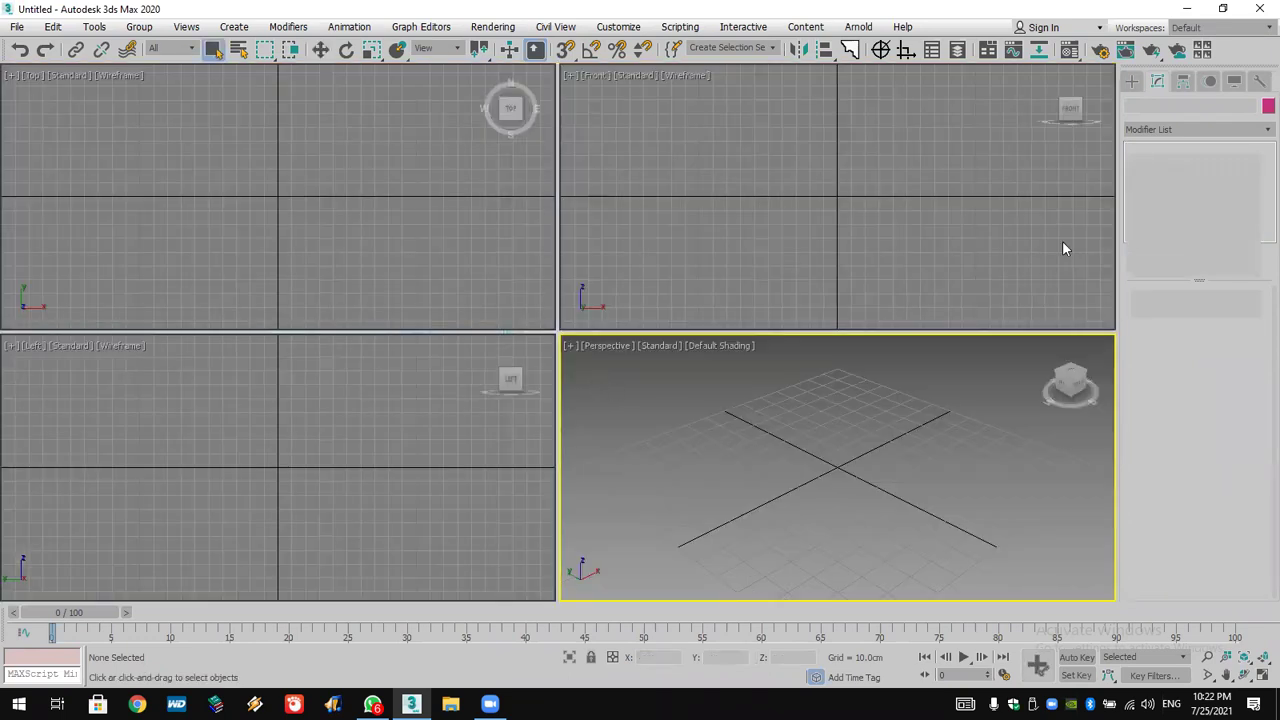
- Draw a wall box in the Front view, about 127 cm long, 303 cm wide and 4 cm high
{"action": "left_click", "coordinate": [1164, 177]}
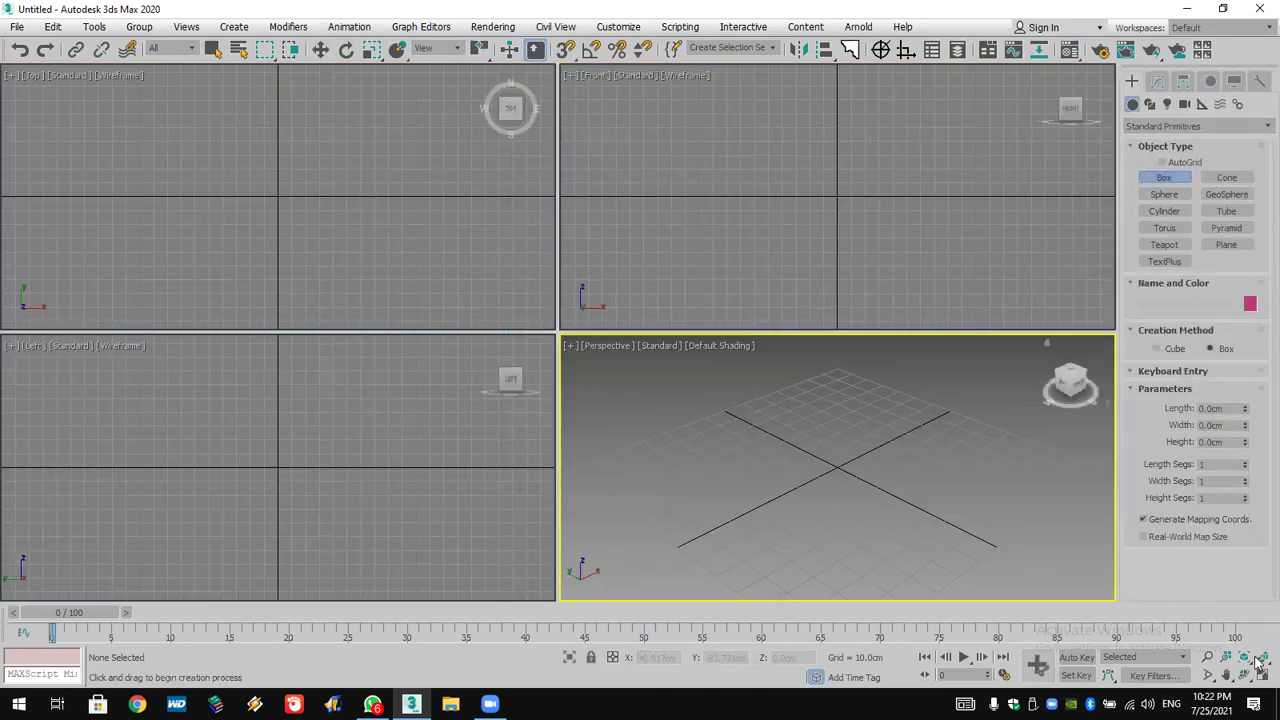
{"action": "middle_click_drag", "start_coordinate": [803, 274], "coordinate": [778, 368]}
{"action": "left_click_drag", "start_coordinate": [666, 122], "coordinate": [876, 220]}
{"action": "left_click_drag", "start_coordinate": [1000, 260], "coordinate": [1086, 297]}
{"action": "left_click", "coordinate": [871, 263]}
{"action": "middle_click_drag", "start_coordinate": [871, 263], "coordinate": [836, 260]}
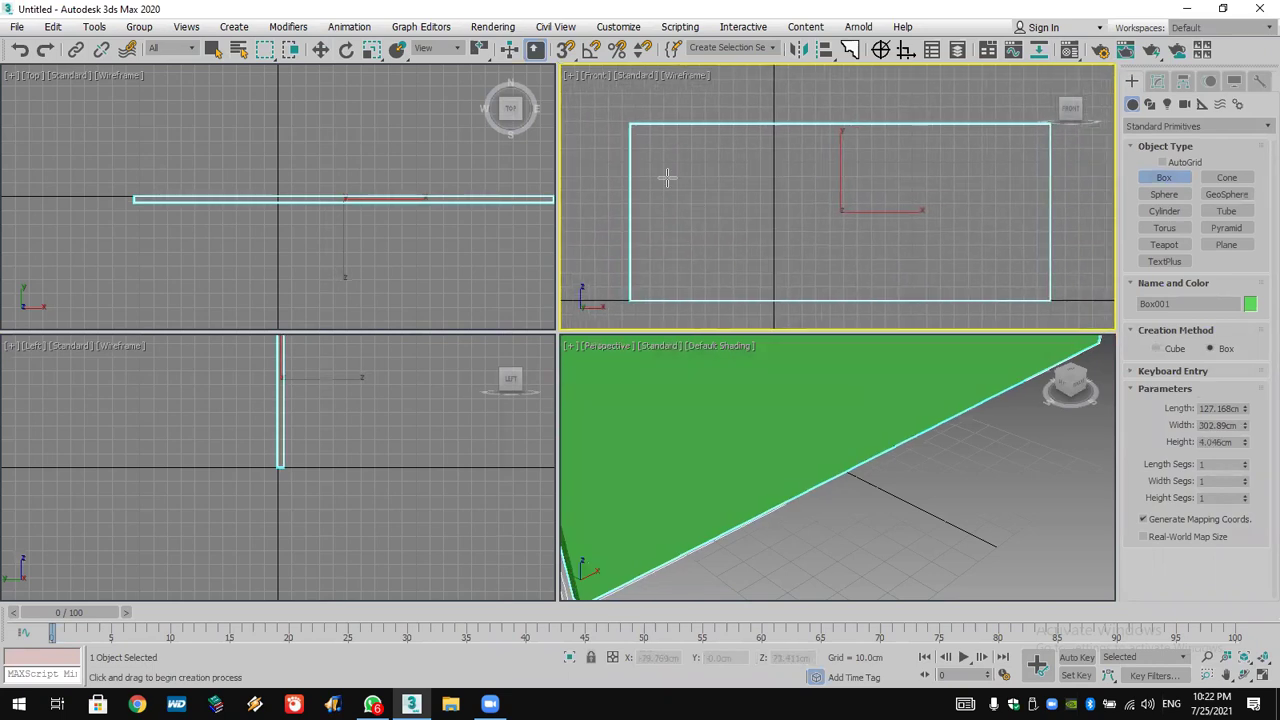
- Draw a small upright box near the wall's left end and make 4 copies along X, spaced about 65 cm apart
{"action": "left_click_drag", "start_coordinate": [666, 155], "coordinate": [718, 250]}
{"action": "left_click", "coordinate": [719, 244]}
{"action": "left_click", "coordinate": [320, 49]}
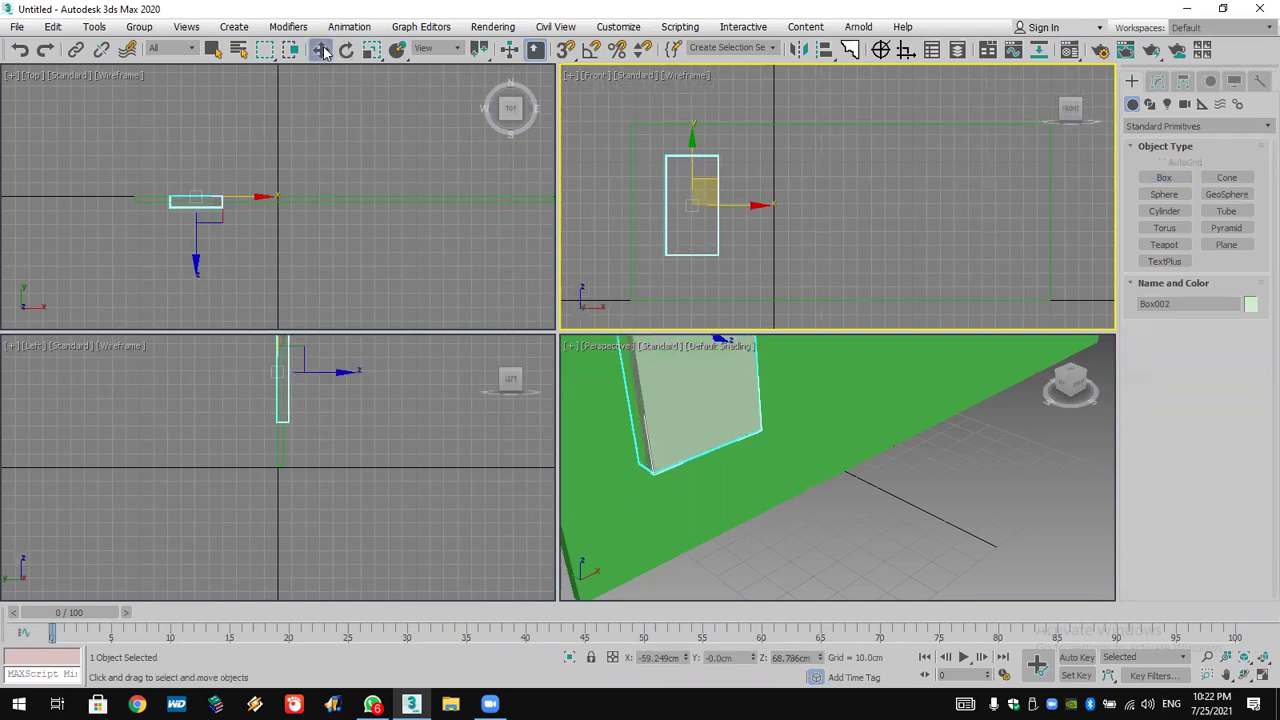
{"action": "mouse_move", "coordinate": [749, 206]}
{"action": "left_mouse_down", "text": "shift"}
{"action": "mouse_move", "coordinate": [834, 200]}
{"action": "mouse_move", "coordinate": [831, 240]}
{"action": "left_mouse_up", "text": "shift"}
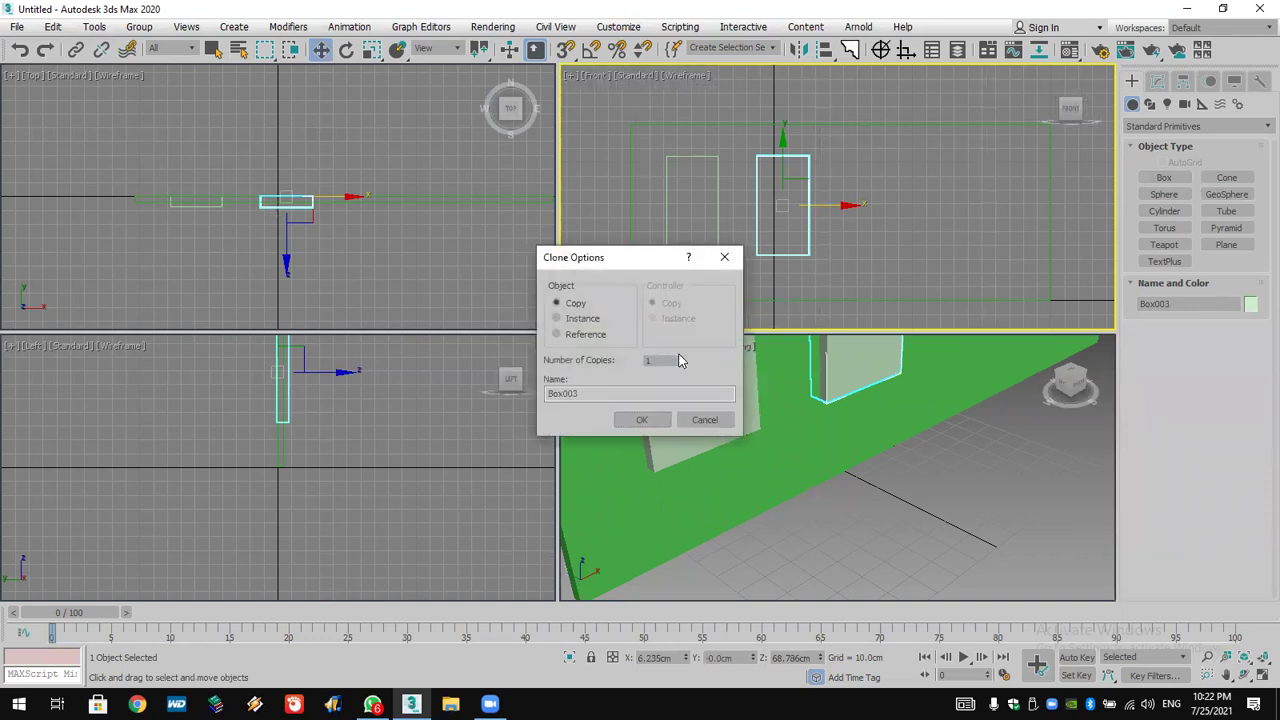
{"action": "left_click", "coordinate": [681, 358]}
{"action": "left_click", "coordinate": [681, 358]}
{"action": "left_click", "coordinate": [681, 358]}
{"action": "left_click", "coordinate": [642, 419]}
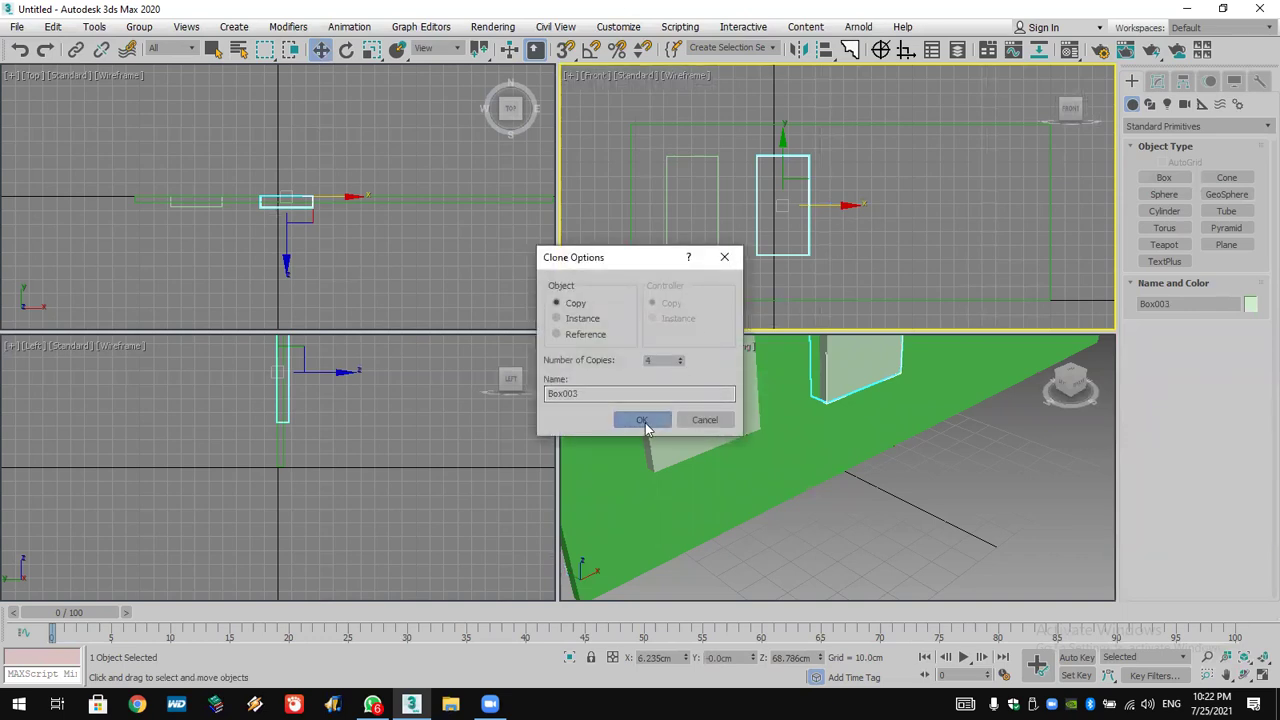
- Delete the last box copy that overhangs the wall's right end
{"action": "middle_click_drag", "start_coordinate": [946, 560], "coordinate": [837, 580]}
{"action": "scroll", "coordinate": [837, 580], "scroll_direction": "down", "scroll_amount": 2}
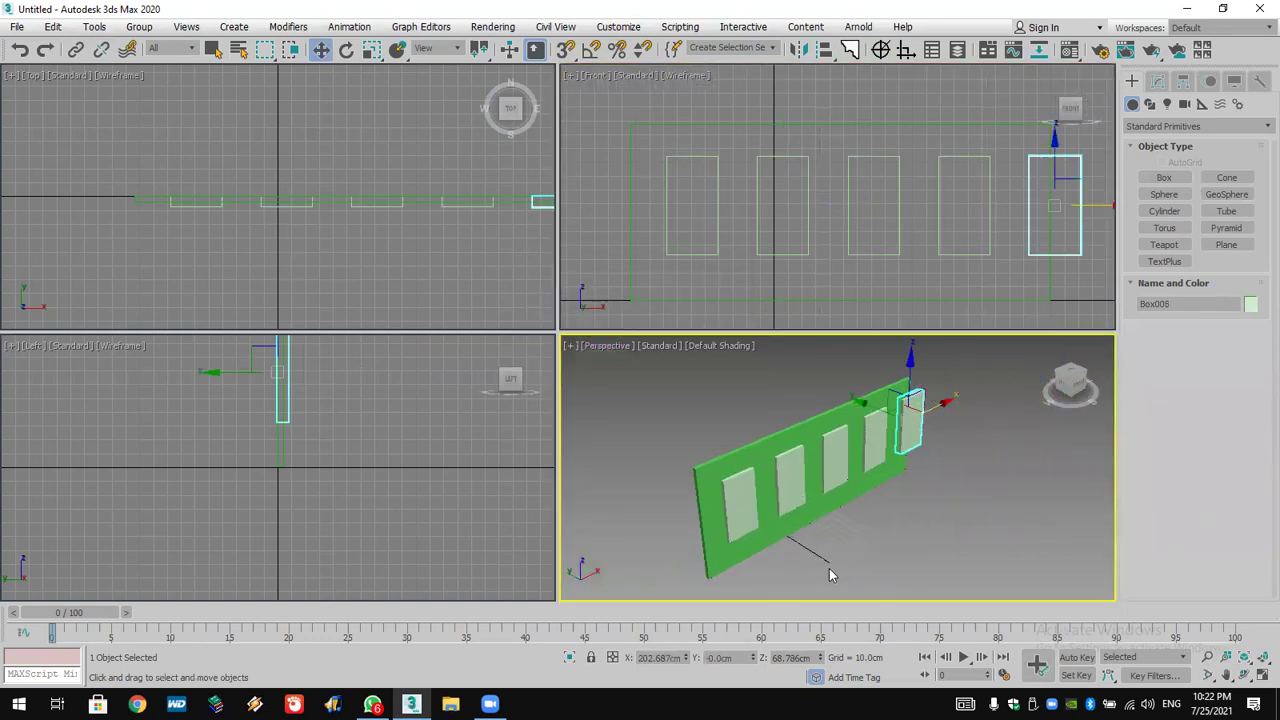
{"action": "left_click", "coordinate": [829, 575]}
- Move the green wall about 7 cm in the negative X direction to center it around the four boxes
{"action": "left_click", "coordinate": [903, 298]}
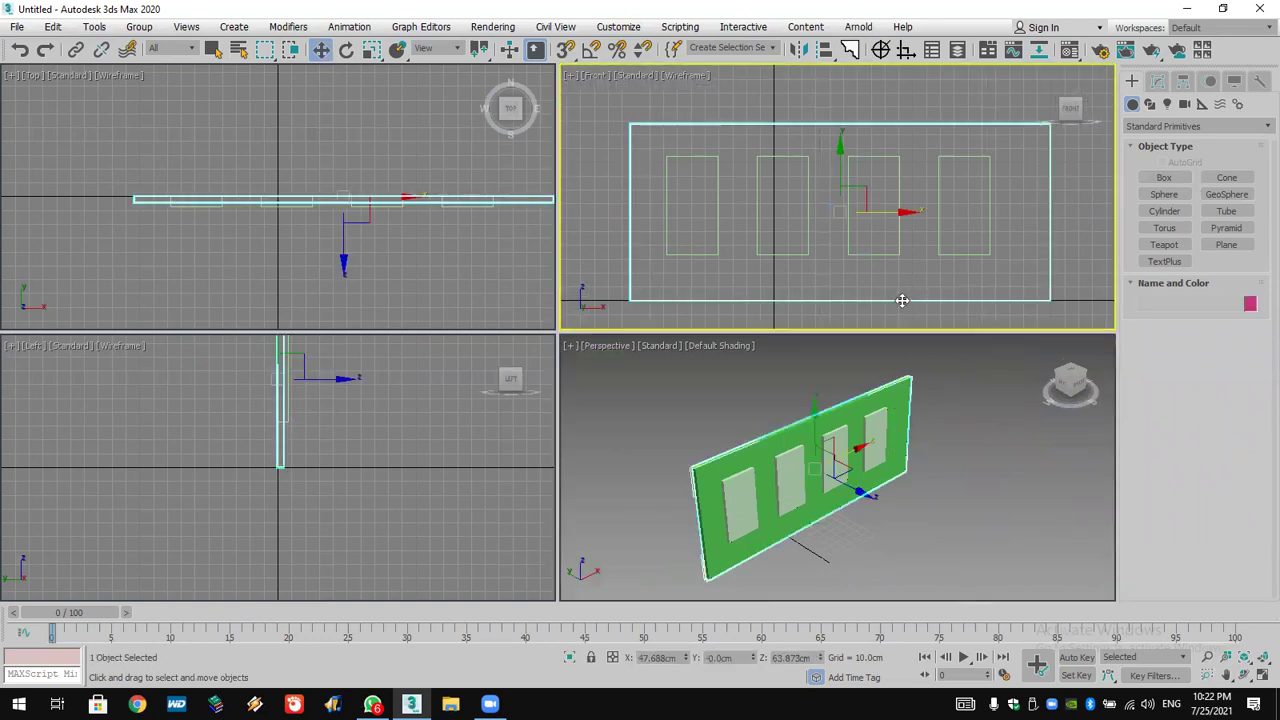
{"action": "left_click_drag", "start_coordinate": [877, 209], "coordinate": [858, 211]}
{"action": "left_click", "coordinate": [890, 520]}
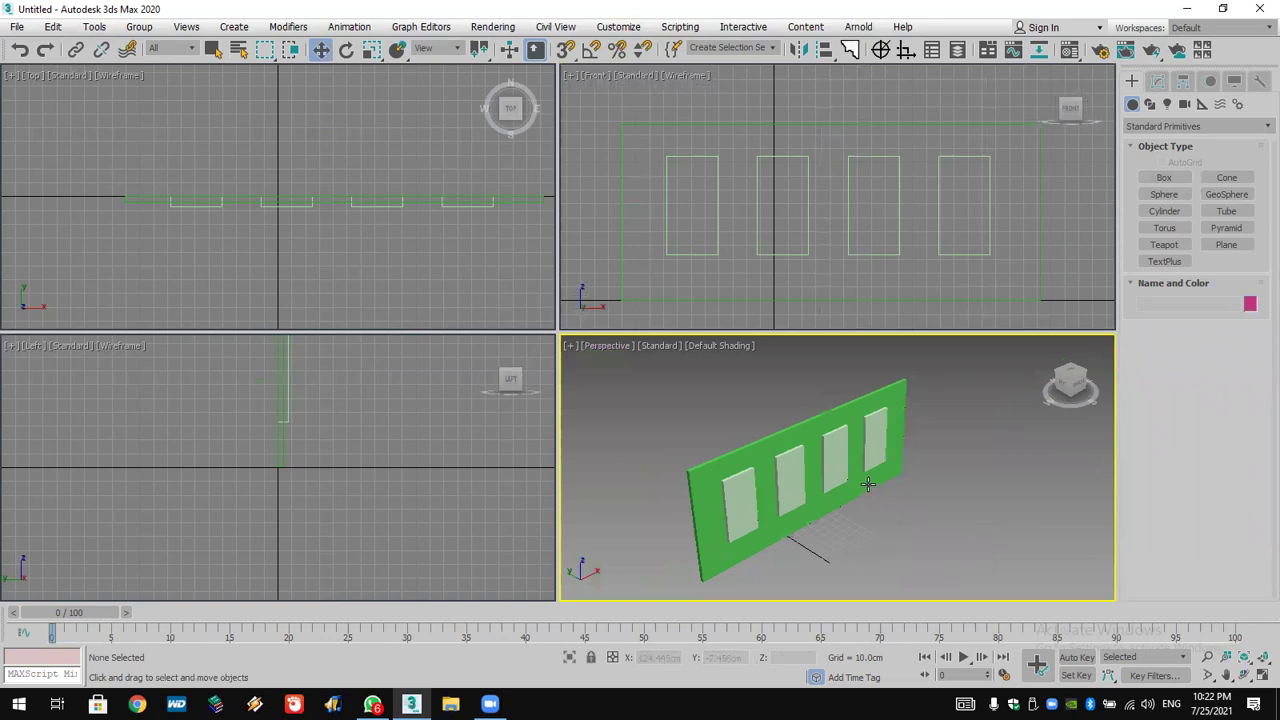
- Cut four window openings in the green wall with ProBoolean Subtraction, using Move for three boxes and Copy for the leftmost one
{"action": "left_click", "coordinate": [868, 484]}
{"action": "left_click", "coordinate": [1198, 126]}
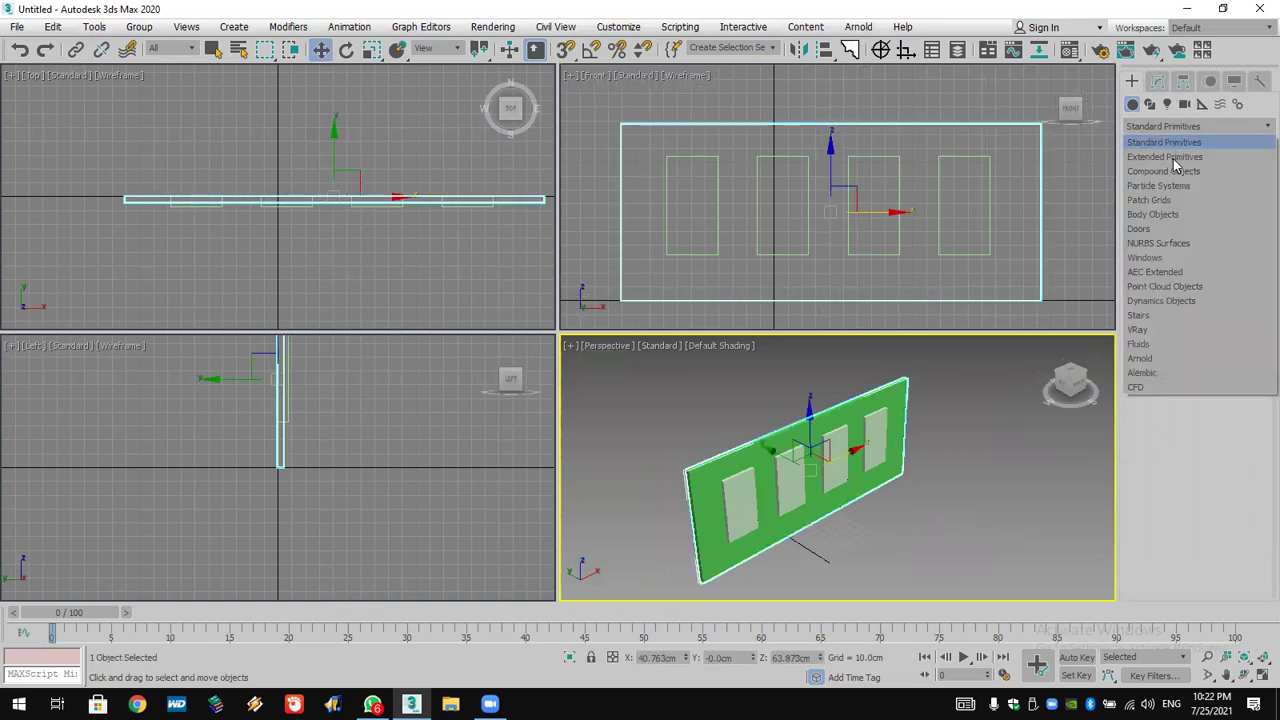
{"action": "left_click", "coordinate": [1176, 172]}
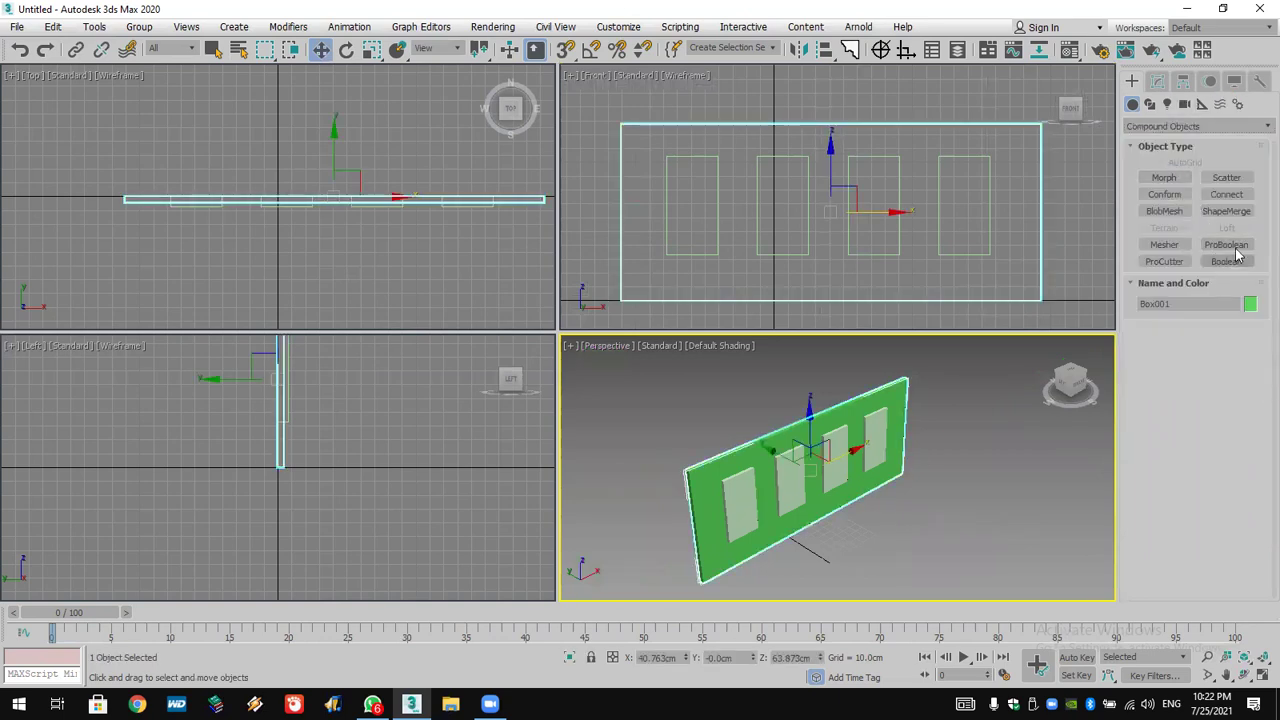
{"action": "left_click", "coordinate": [1240, 249]}
{"action": "left_click", "coordinate": [1217, 350]}
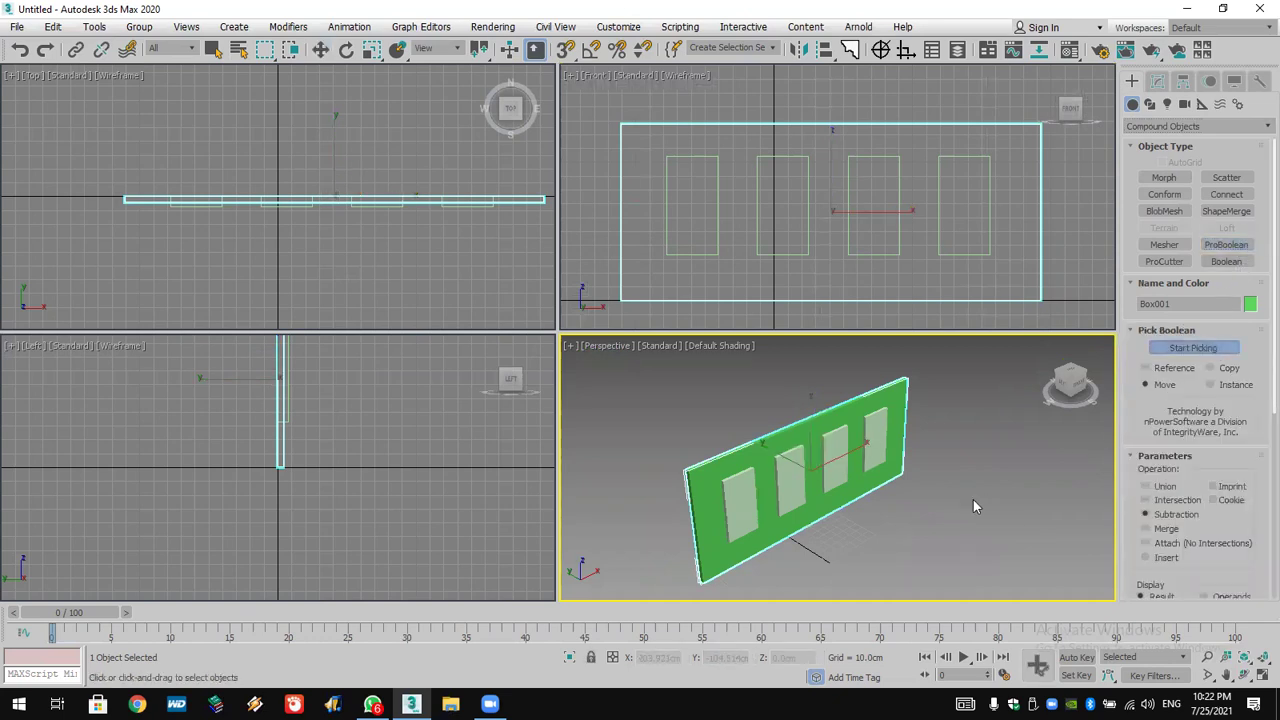
{"action": "left_click", "coordinate": [1259, 679]}
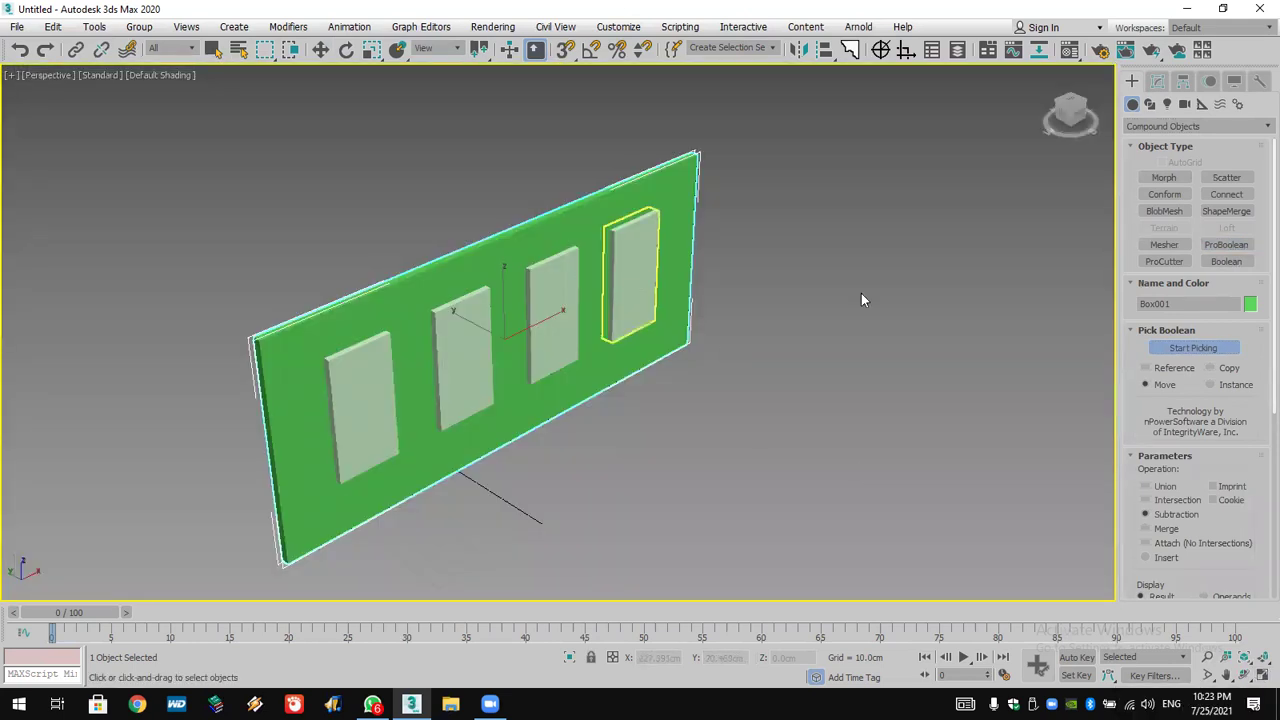
{"action": "left_click", "coordinate": [636, 281]}
{"action": "left_click", "coordinate": [532, 323]}
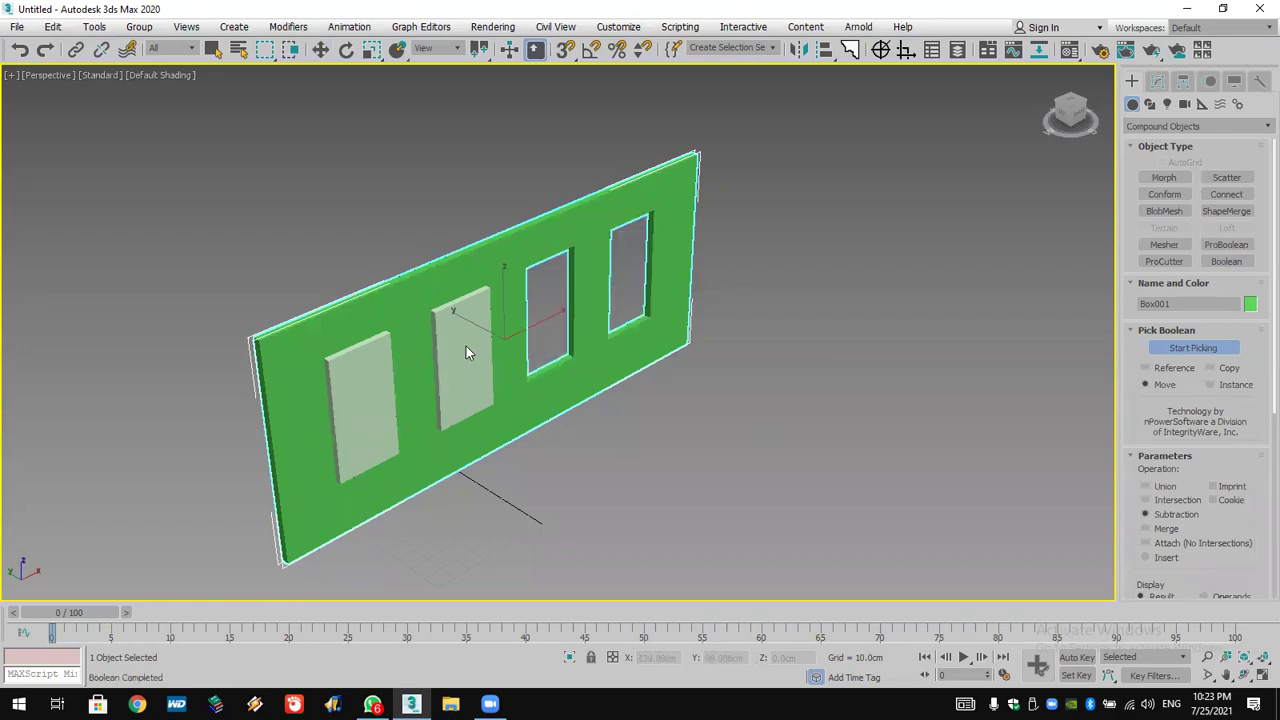
{"action": "left_click", "coordinate": [466, 351]}
{"action": "left_click", "coordinate": [1229, 369]}
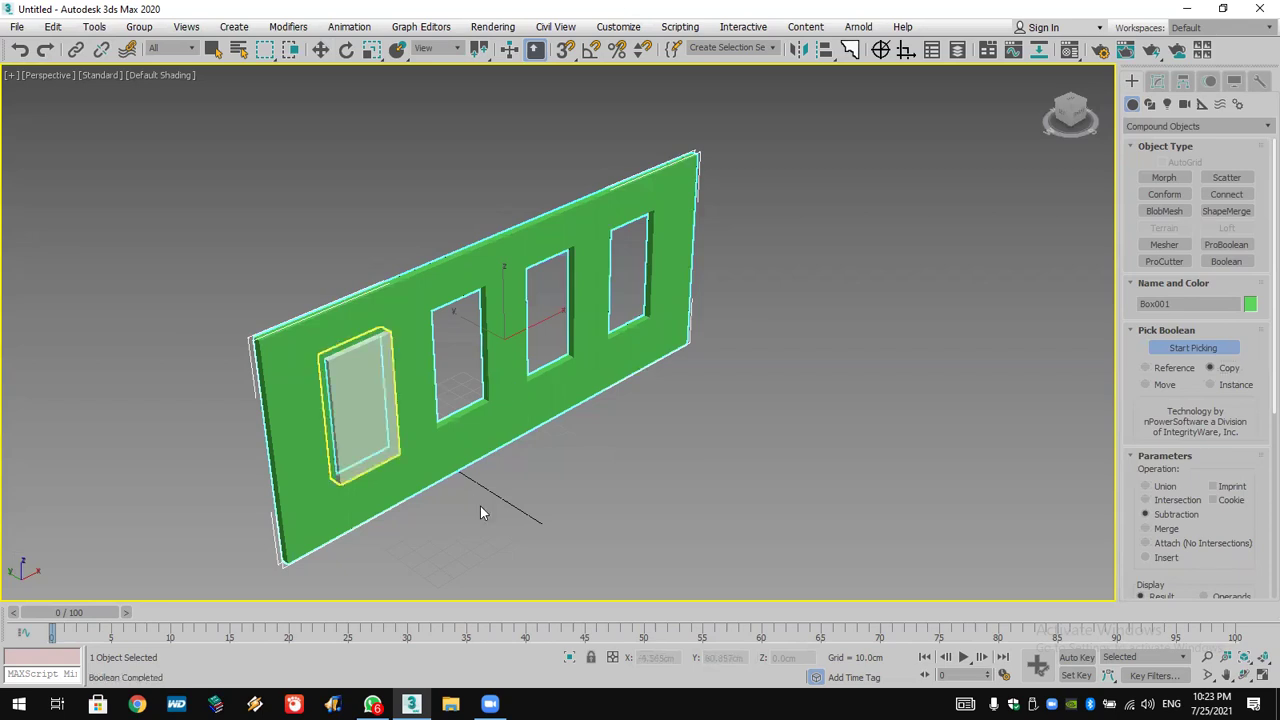
- Set the height of the box left in the wall's leftmost opening to 0
{"action": "left_click", "coordinate": [360, 428]}
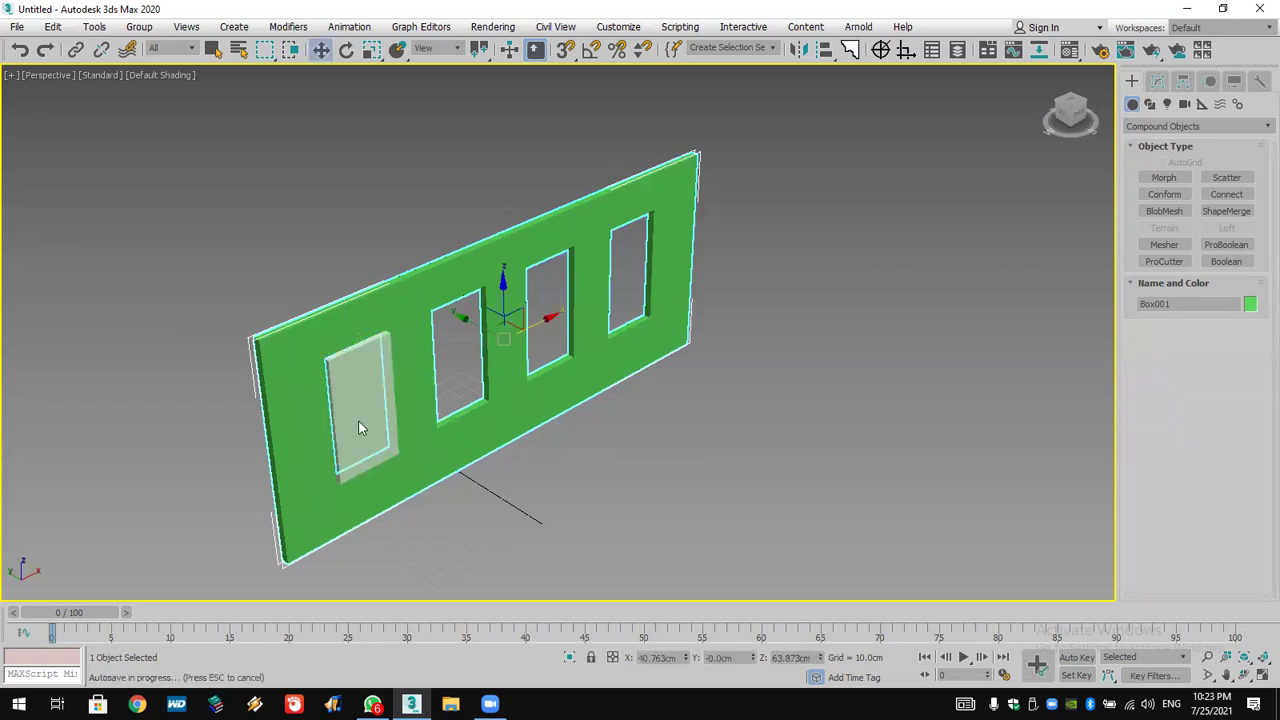
{"action": "left_click", "coordinate": [1157, 84]}
{"action": "left_click", "coordinate": [1154, 127]}
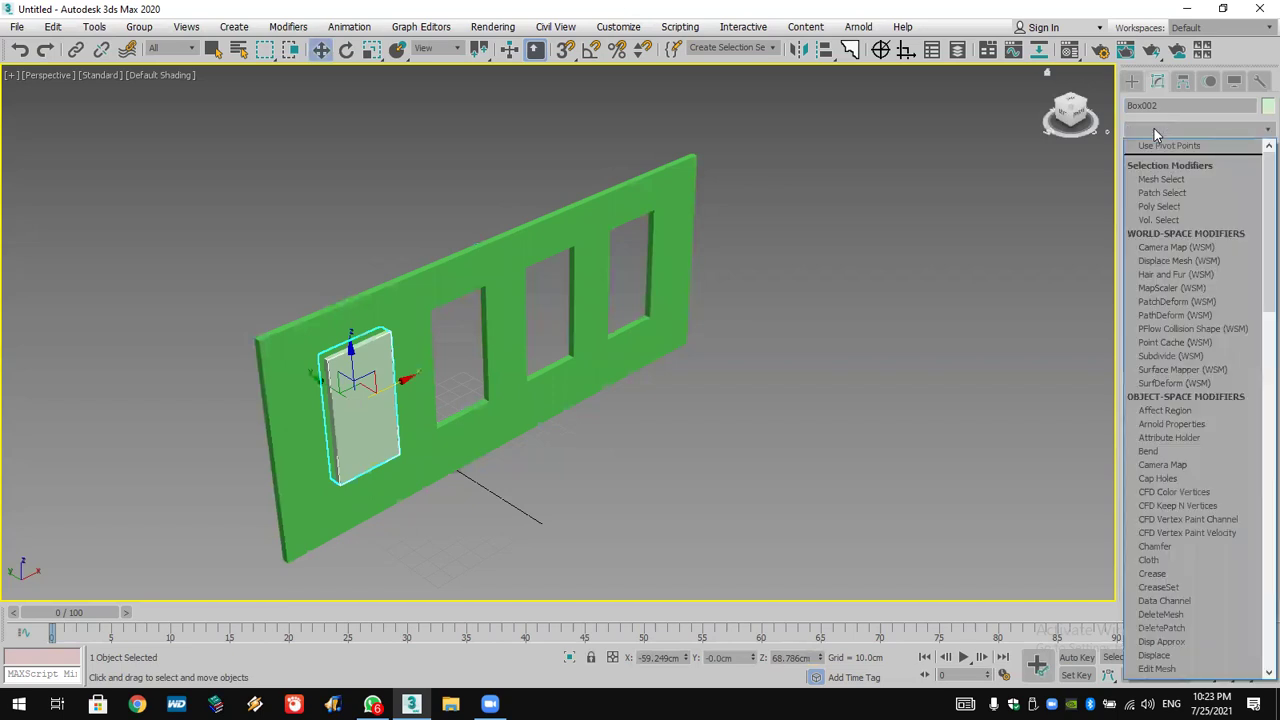
{"action": "key", "text": "Escape"}
{"action": "left_click", "coordinate": [1236, 348]}
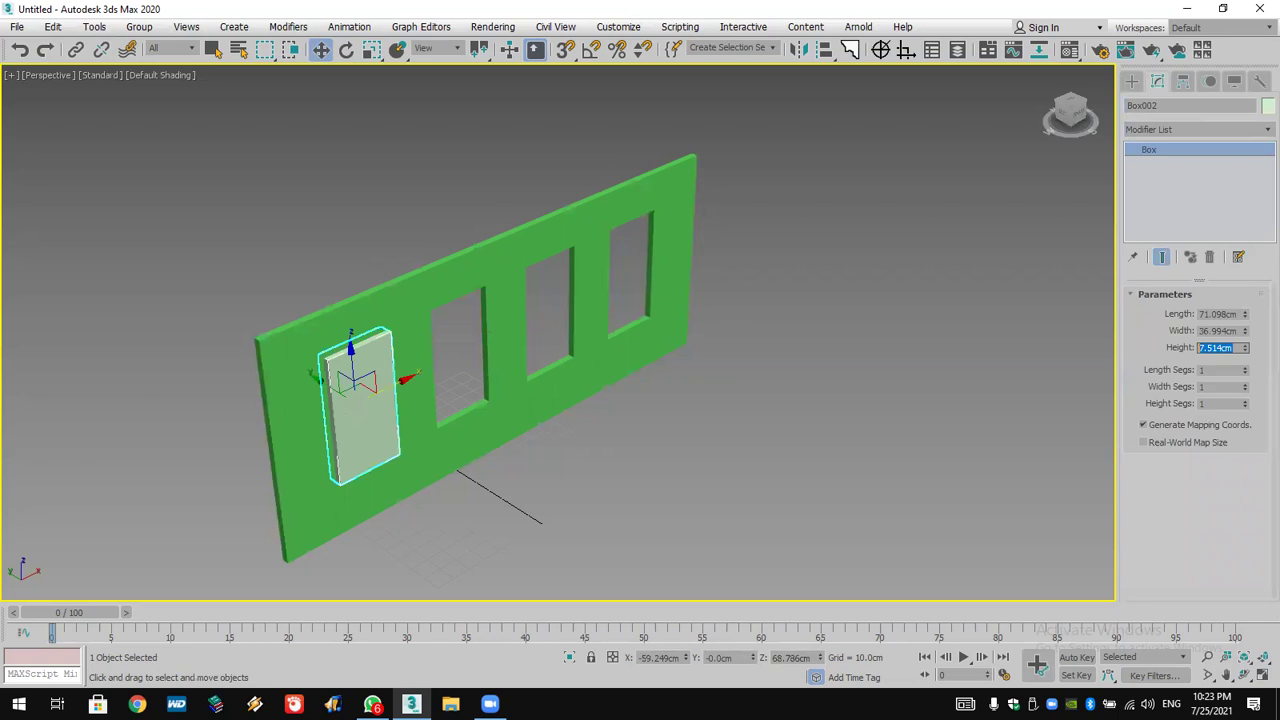
{"action": "type", "text": "0"}
{"action": "key", "text": "Return"}
- Add a Lattice modifier to the flat box and set its struts to 5 sides
{"action": "left_click", "coordinate": [1197, 130]}
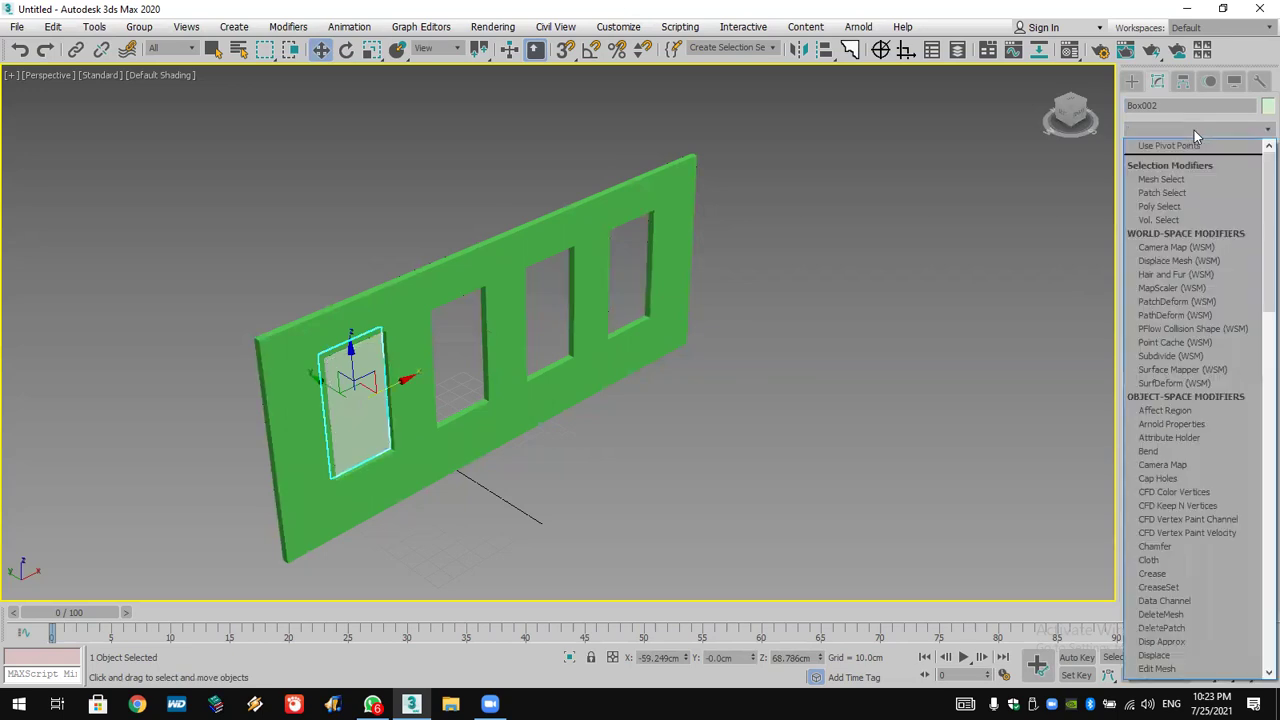
{"action": "type", "text": "latt"}
{"action": "left_click", "coordinate": [1186, 146]}
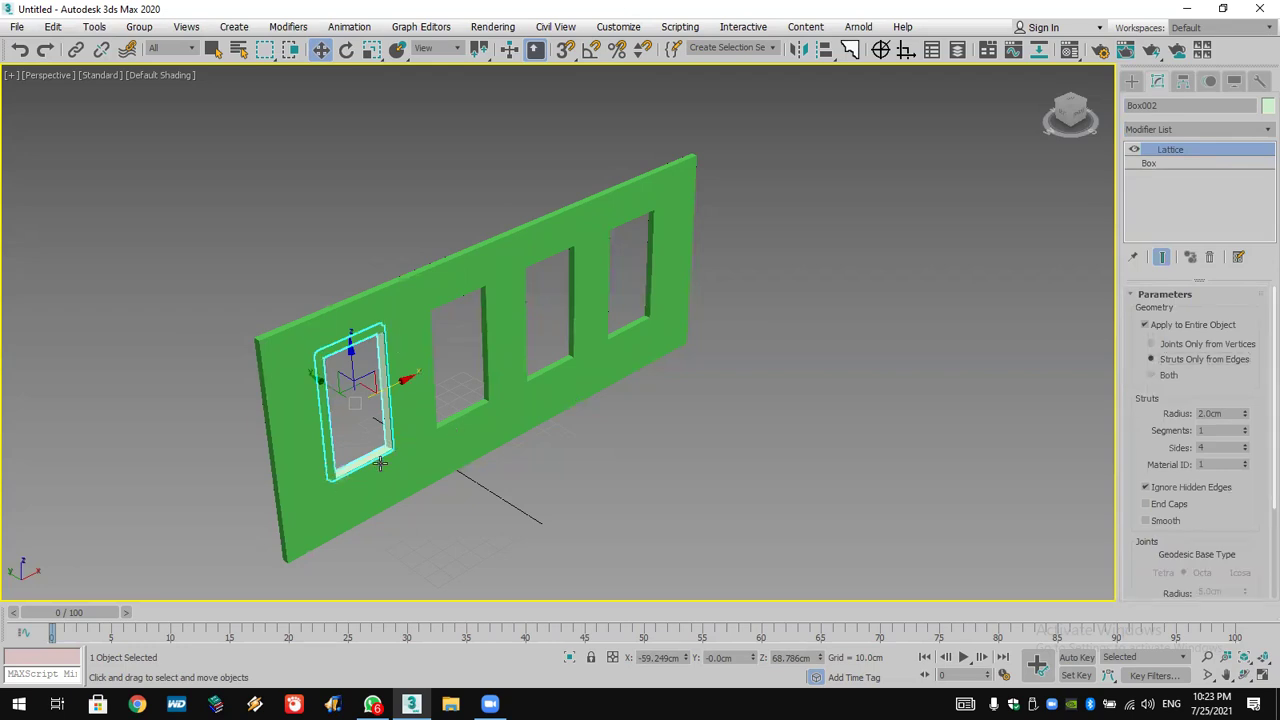
{"action": "scroll", "coordinate": [380, 462], "scroll_direction": "up", "scroll_amount": 5}
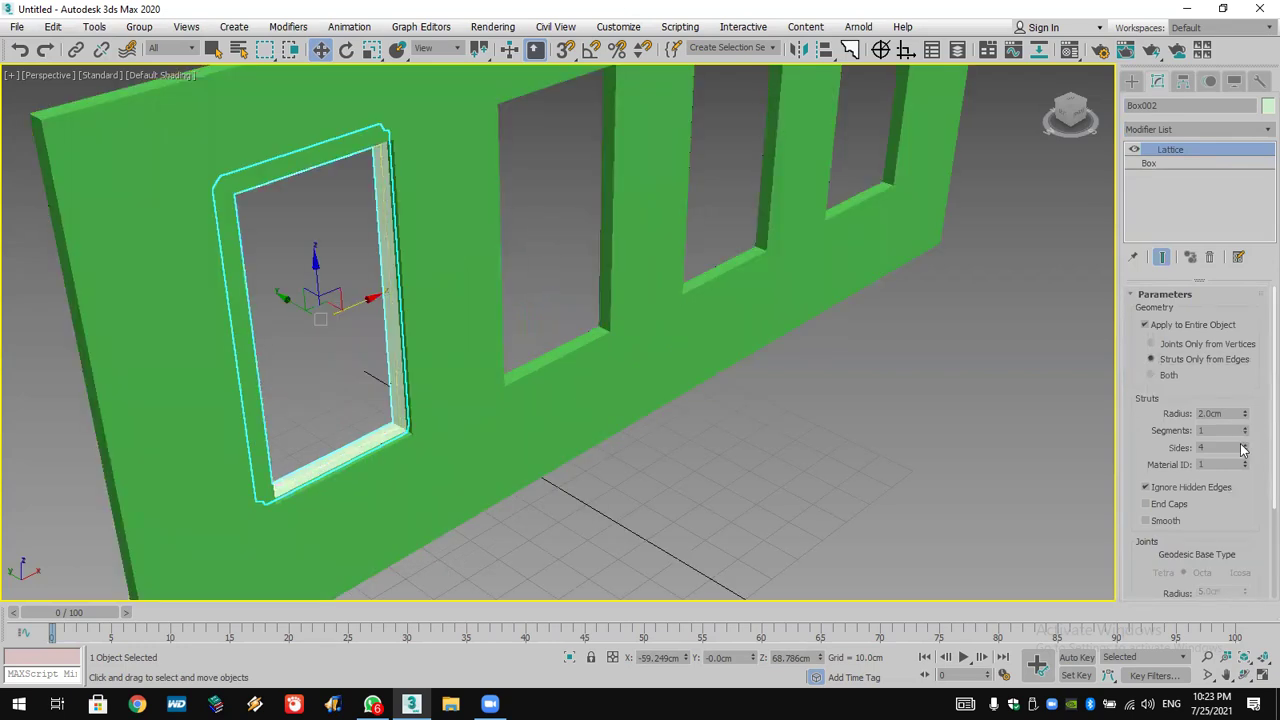
{"action": "left_click", "coordinate": [1244, 445]}
- Divide the box beneath the Lattice modifier into 3 length segments and 2 width segments
{"action": "left_click", "coordinate": [1190, 163]}
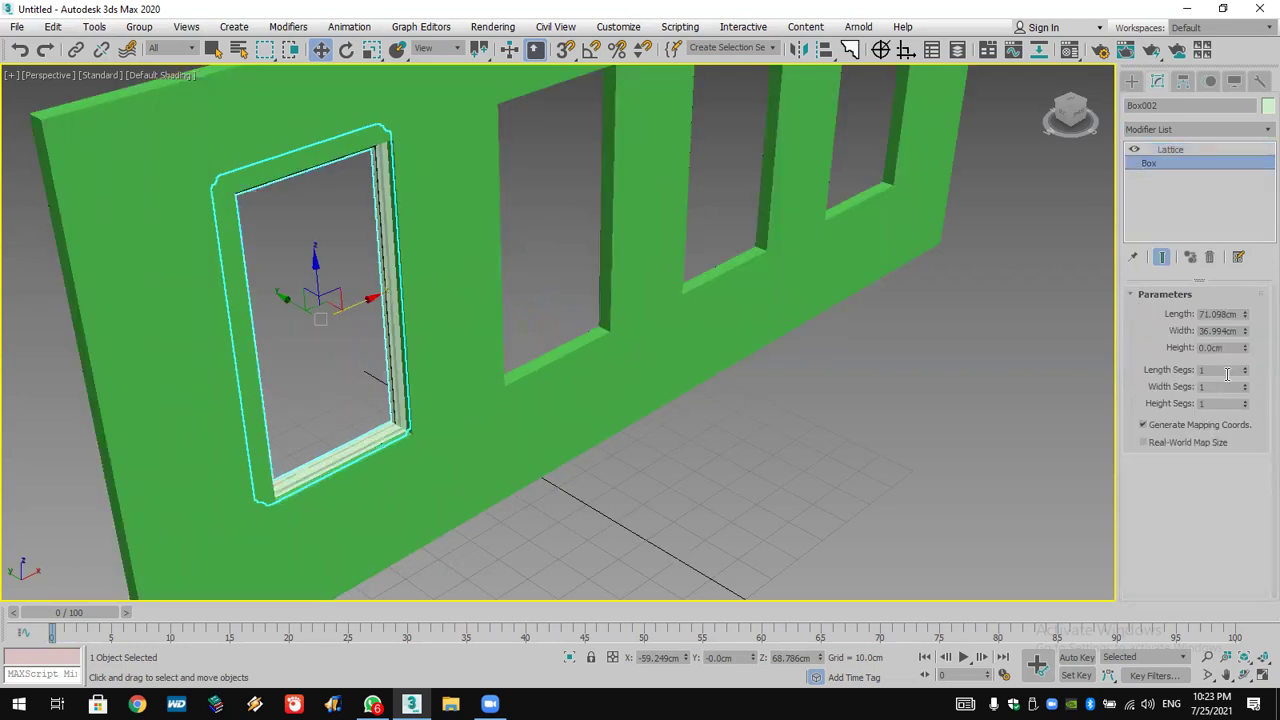
{"action": "left_click", "coordinate": [1246, 367]}
{"action": "left_click", "coordinate": [1246, 367]}
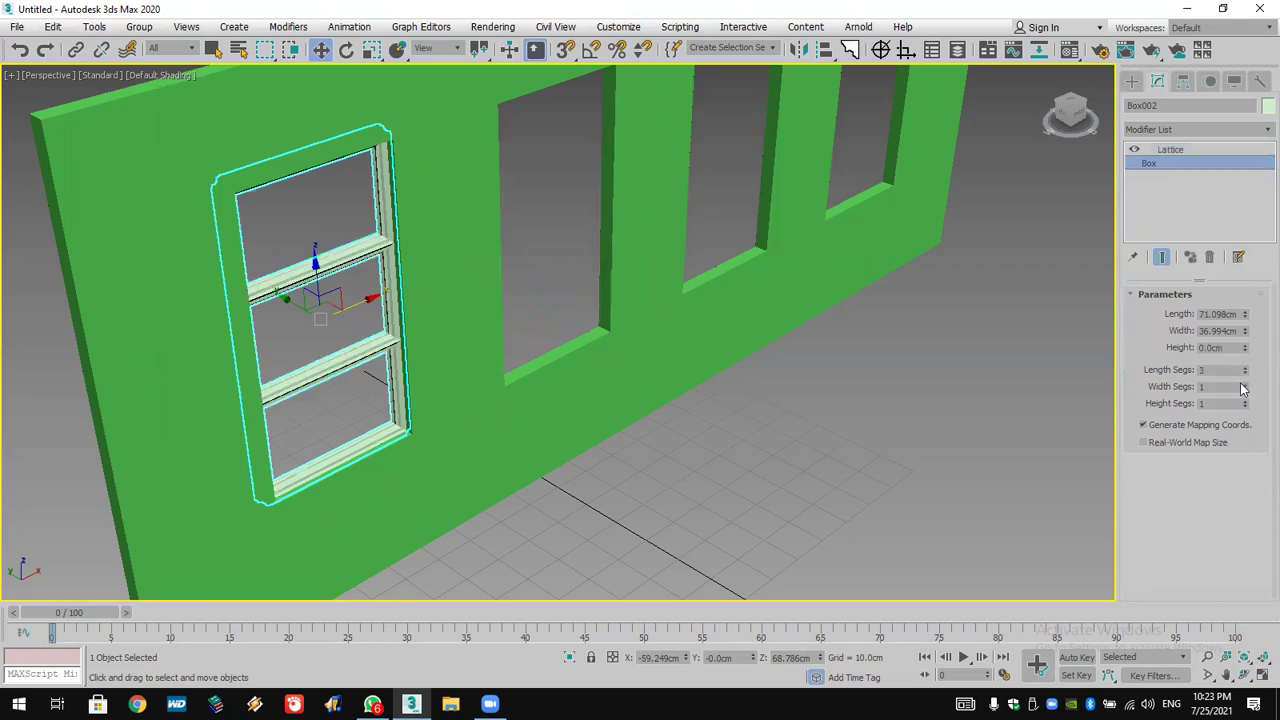
{"action": "left_click", "coordinate": [1246, 384]}
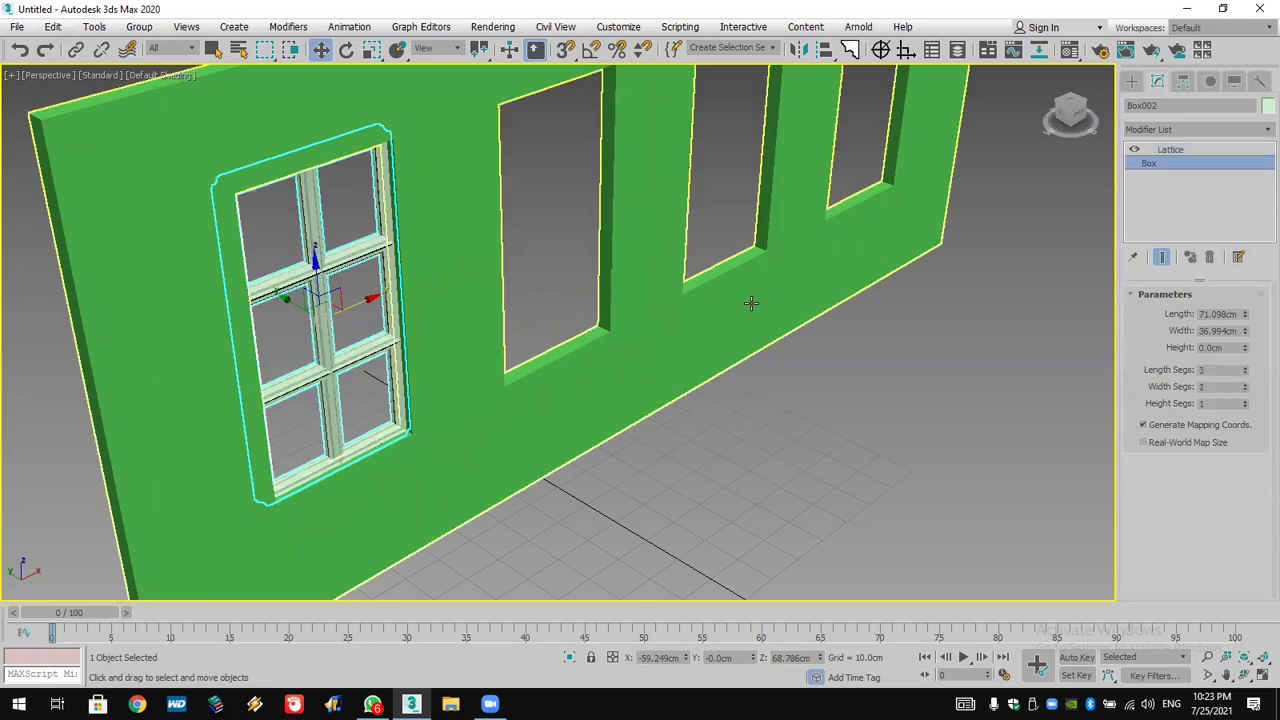
- Clone the lattice window frame in place as a copy
{"action": "right_click", "coordinate": [375, 455]}
{"action": "left_click", "coordinate": [388, 465]}
{"action": "key", "text": "alt+c"}
{"action": "key", "text": "Return"}
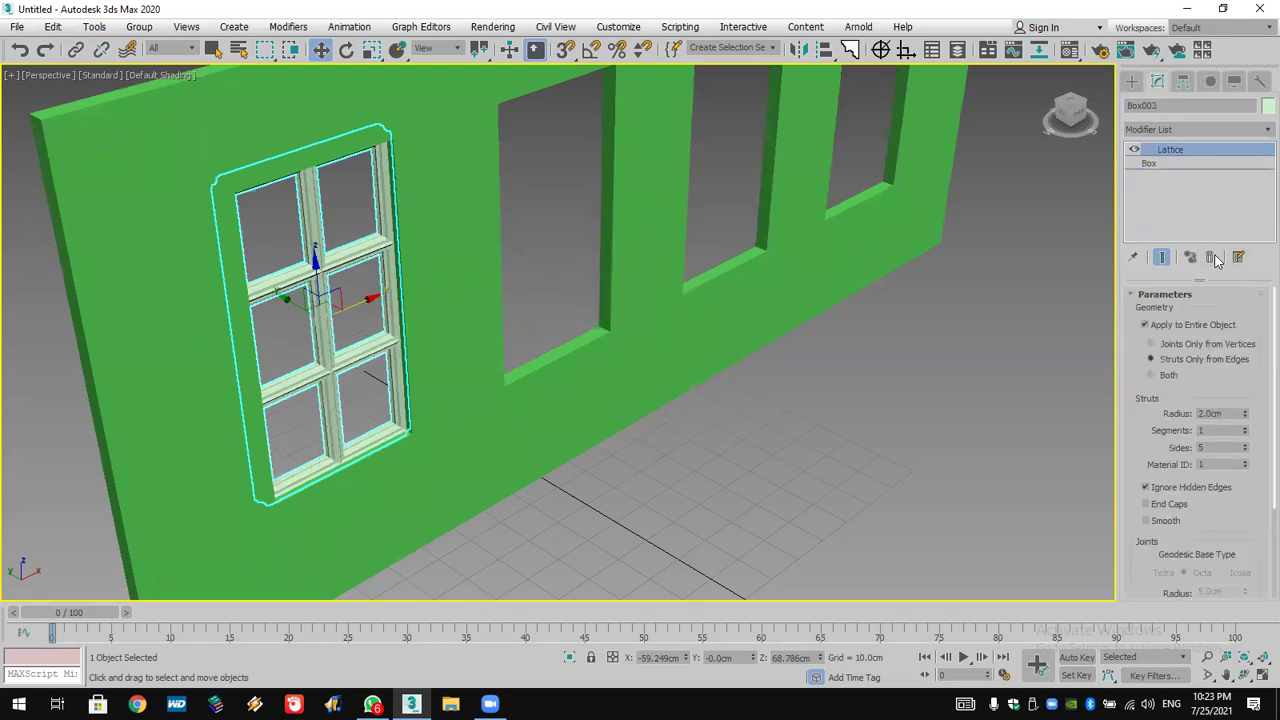
- Remove the Lattice modifier from the cloned box and change its object color to light pink
{"action": "left_click", "coordinate": [1210, 258]}
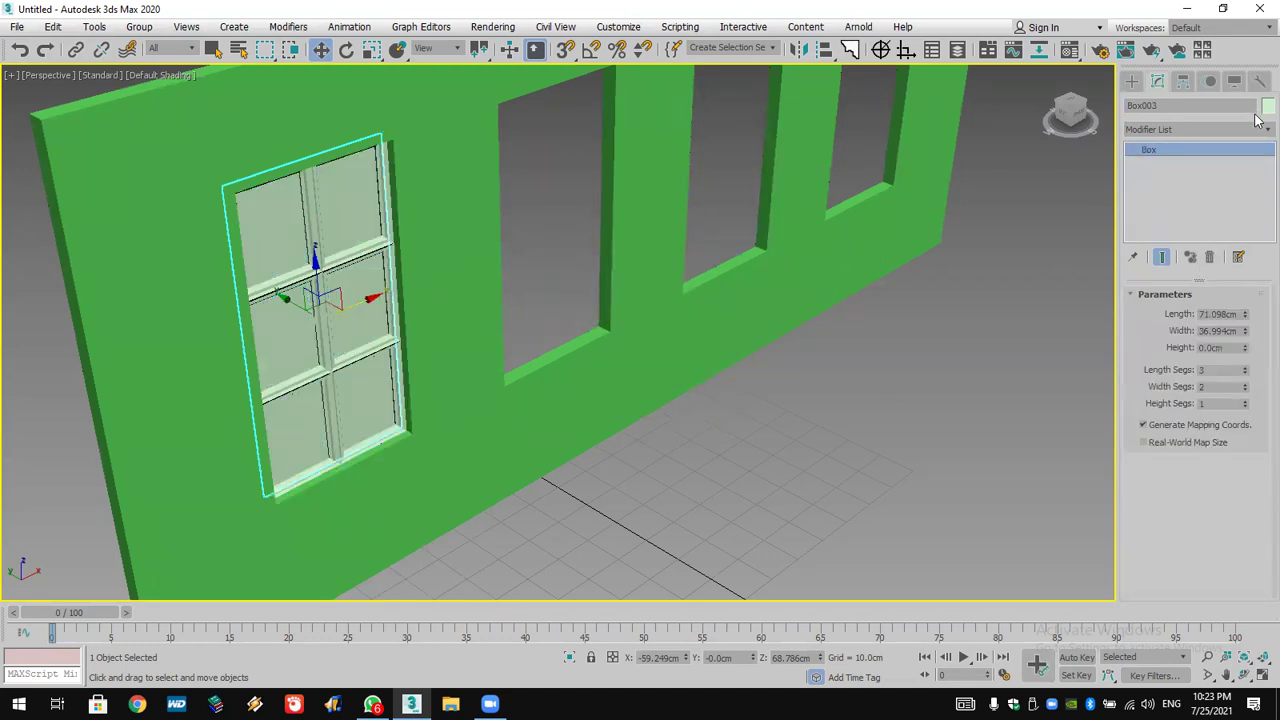
{"action": "left_click", "coordinate": [763, 283]}
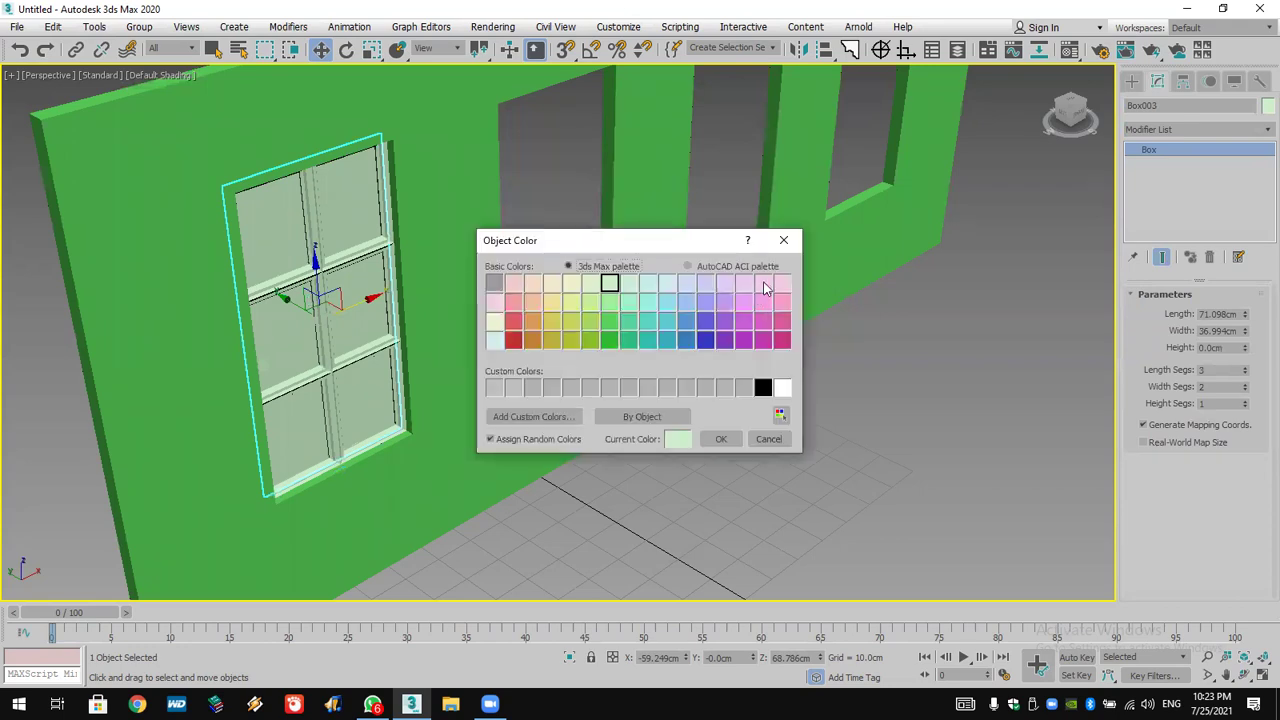
{"action": "left_click", "coordinate": [720, 439]}
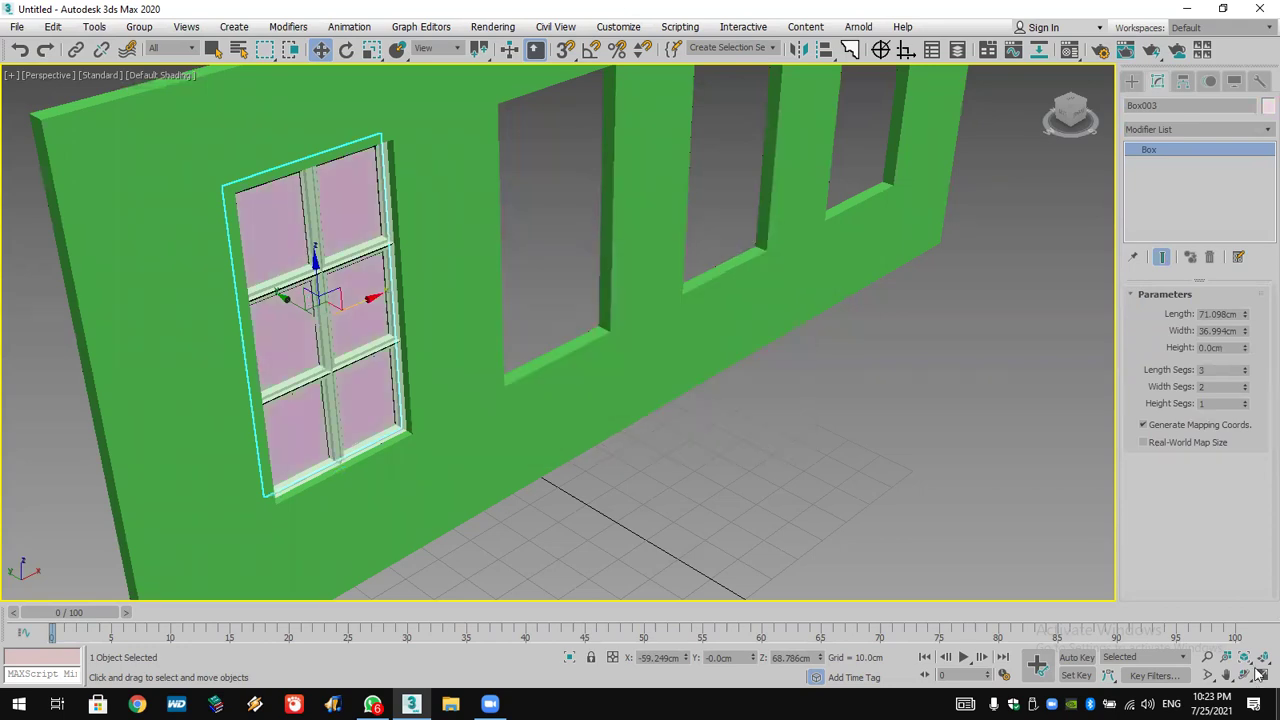
- Select the window frame and its pink pane together in the Front view and group them
{"action": "key", "text": "alt+w"}
{"action": "middle_click_drag", "start_coordinate": [763, 273], "coordinate": [811, 268]}
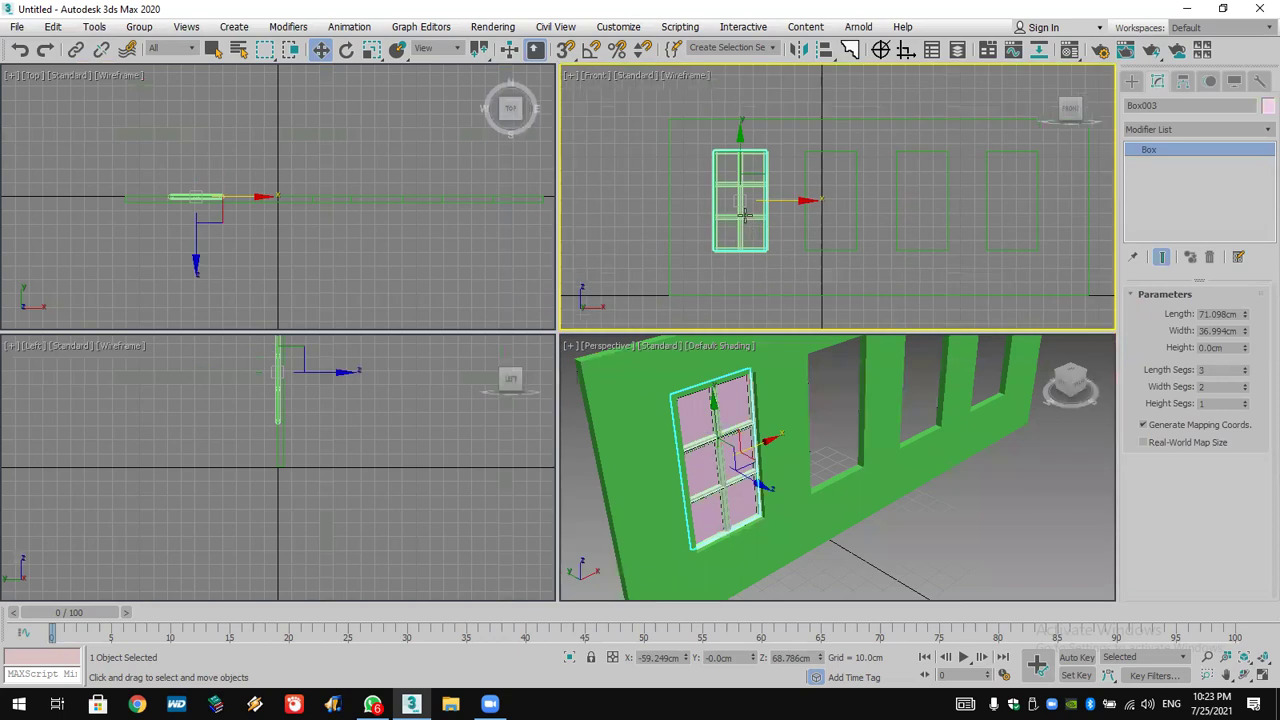
{"action": "left_click", "coordinate": [286, 53]}
{"action": "left_click_drag", "start_coordinate": [781, 261], "coordinate": [705, 140]}
{"action": "left_click", "coordinate": [138, 27]}
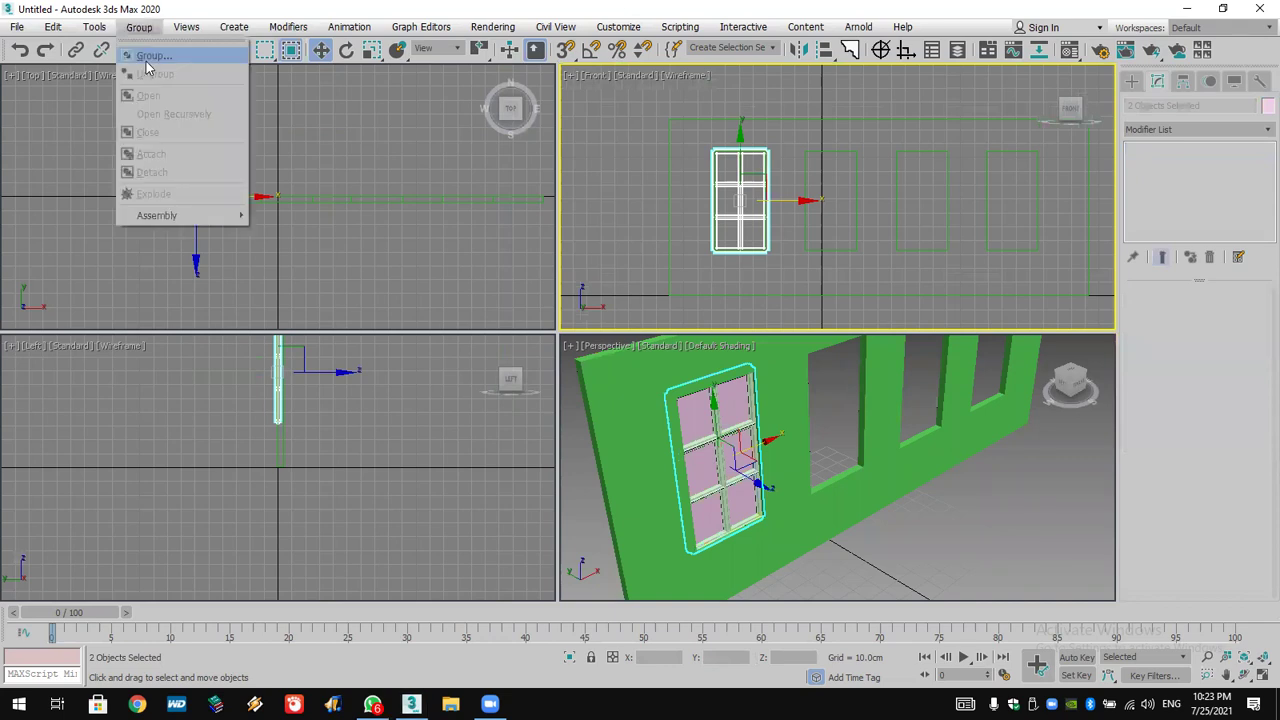
{"action": "left_click", "coordinate": [146, 56]}
{"action": "left_click", "coordinate": [656, 379]}
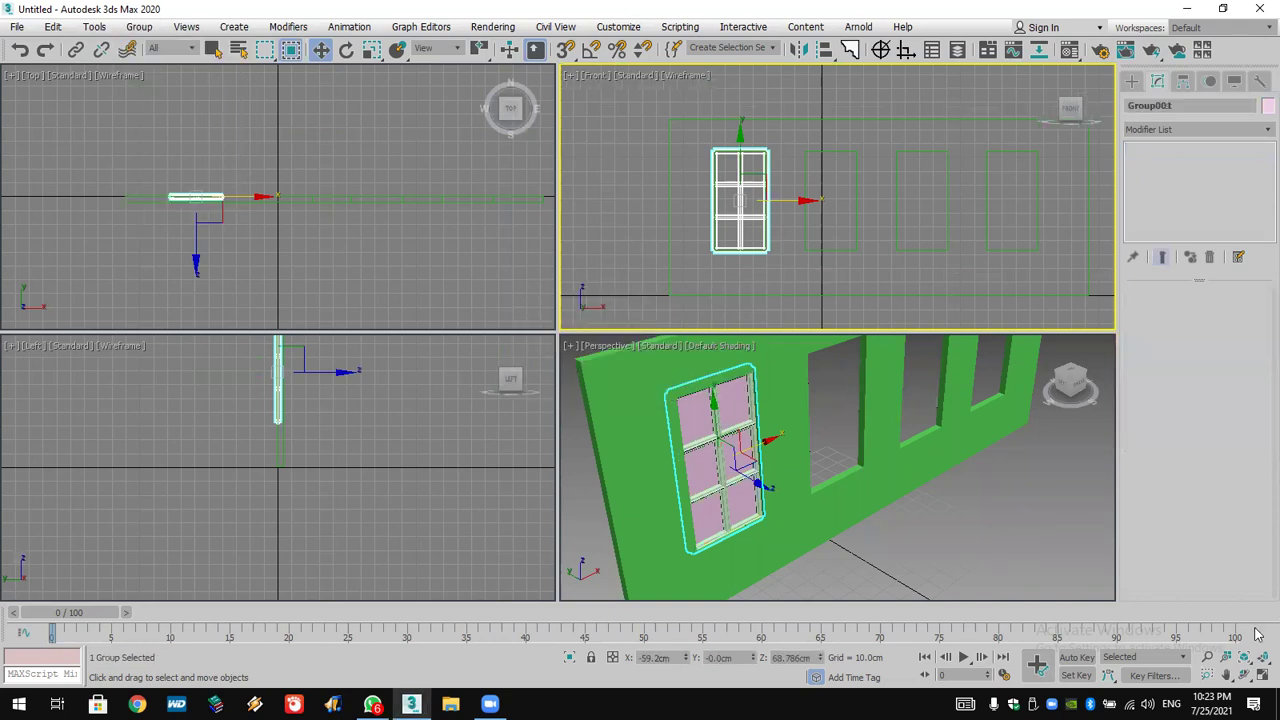
- Lock the window group's selection in the Front view and turn on 3D snapping with Midpoint enabled
{"action": "left_click", "coordinate": [1259, 679]}
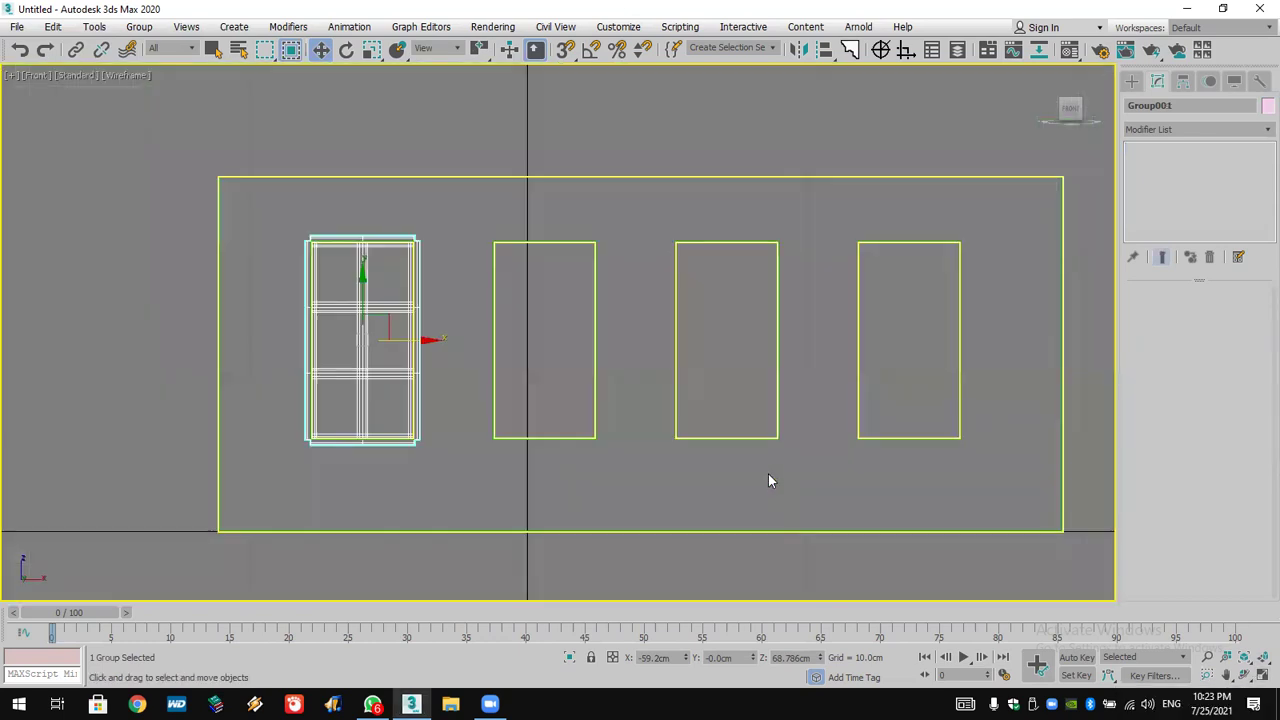
{"action": "scroll", "coordinate": [373, 418], "scroll_direction": "up", "scroll_amount": 5}
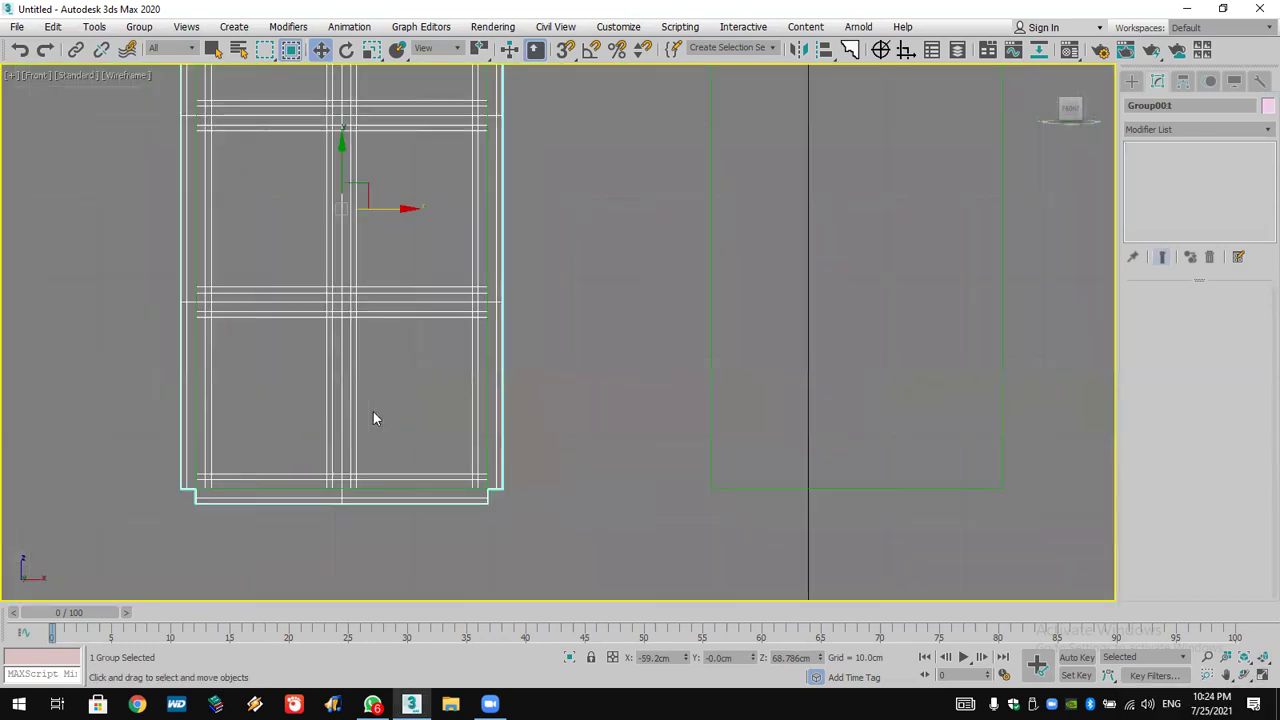
{"action": "scroll", "coordinate": [375, 418], "scroll_direction": "up", "scroll_amount": 2}
{"action": "scroll", "coordinate": [381, 411], "scroll_direction": "down", "scroll_amount": 2}
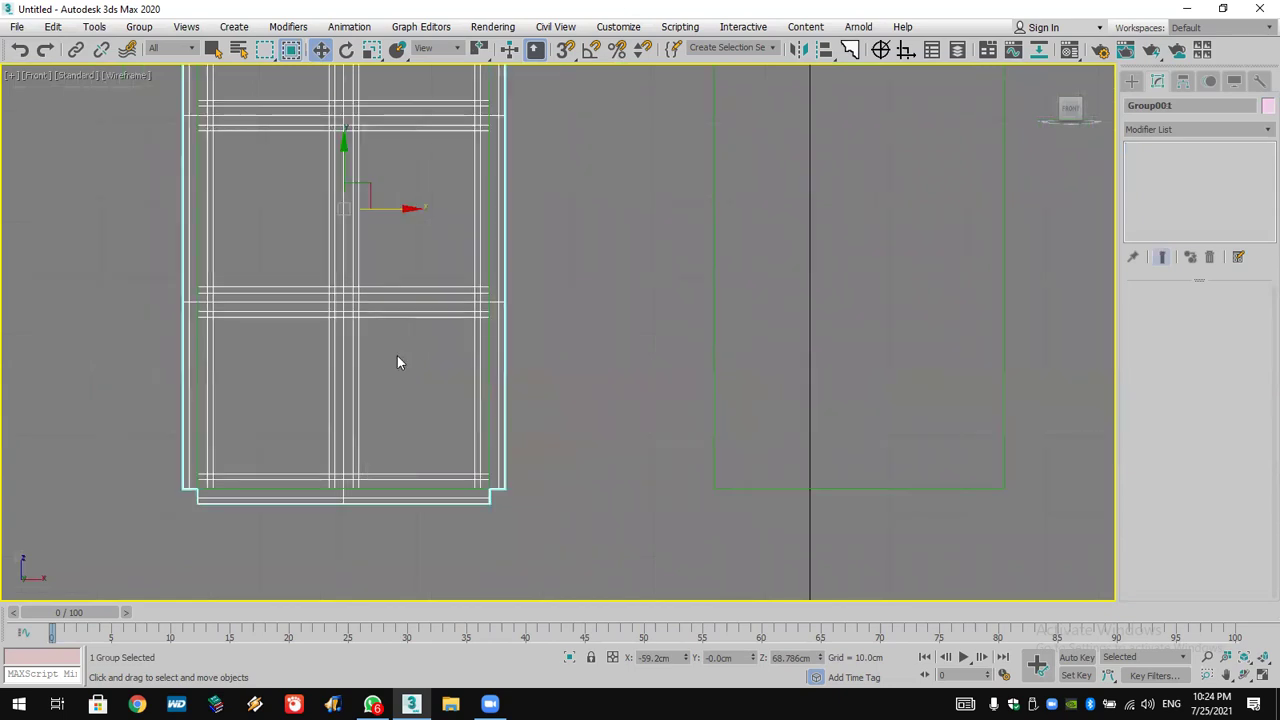
{"action": "left_click", "coordinate": [591, 659]}
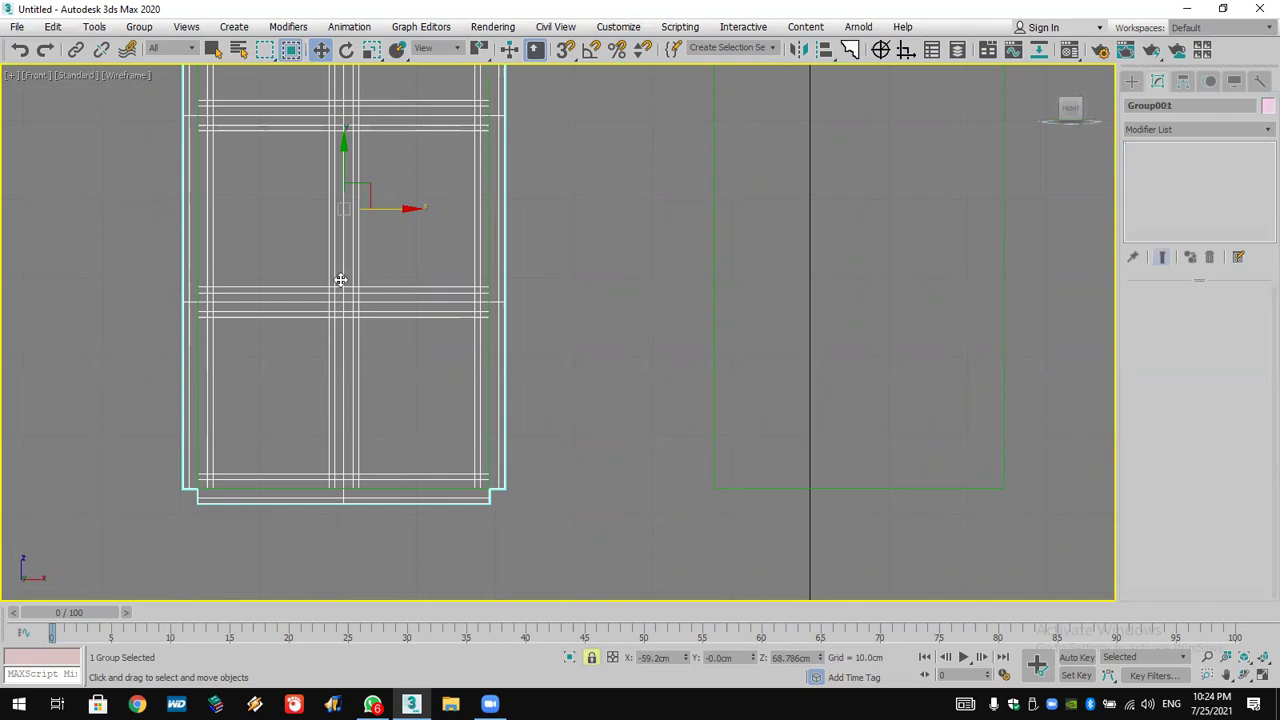
{"action": "left_click", "coordinate": [564, 50]}
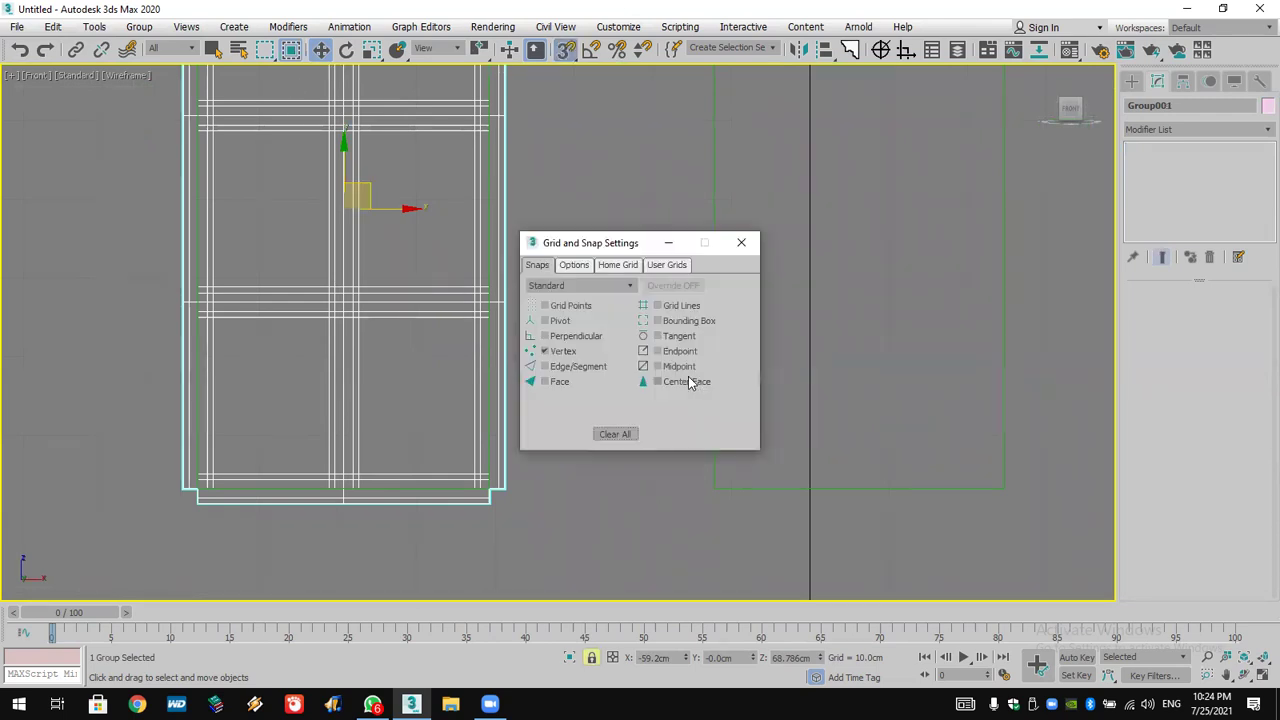
{"action": "left_click", "coordinate": [688, 370]}
{"action": "left_click", "coordinate": [741, 243]}
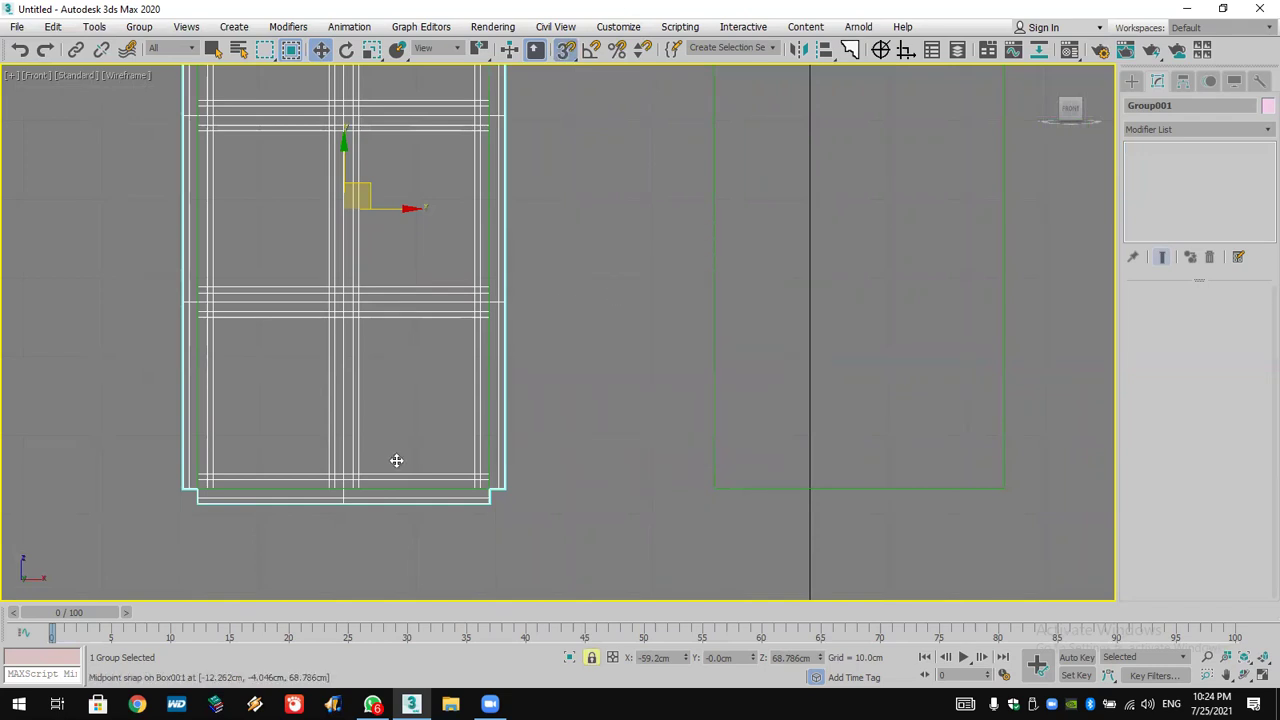
{"action": "left_click", "coordinate": [343, 481]}
{"action": "mouse_move", "coordinate": [343, 481]}
{"action": "left_mouse_down", "text": "shift"}
{"action": "mouse_move", "coordinate": [720, 549]}
{"action": "mouse_move", "coordinate": [826, 477]}
{"action": "mouse_move", "coordinate": [849, 487]}
{"action": "left_mouse_up", "text": "shift"}
{"action": "key", "text": "Escape"}
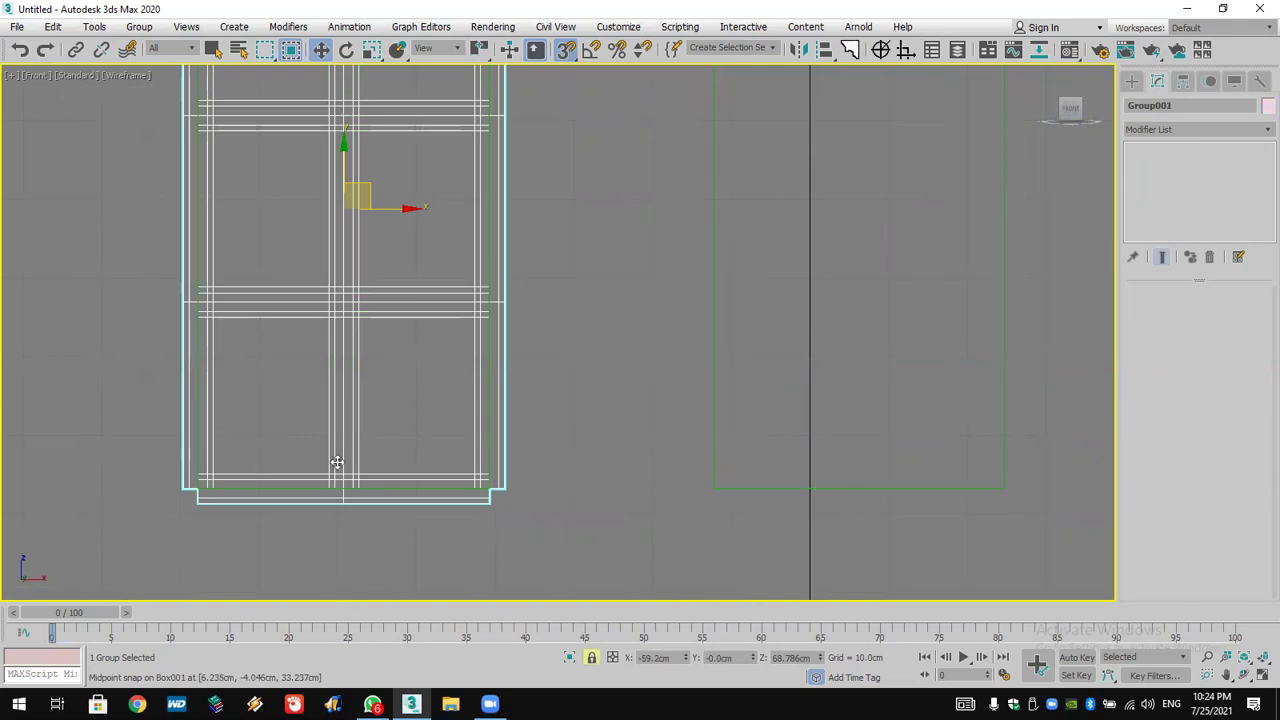
- Make 4 copies of the unlocked window group, snapped by the openings' bottom midpoints, and delete the last copy overhanging the wall's right end
{"action": "left_click", "coordinate": [592, 658]}
{"action": "mouse_move", "coordinate": [343, 497]}
{"action": "left_mouse_down", "text": "shift"}
{"action": "mouse_move", "coordinate": [343, 486]}
{"action": "mouse_move", "coordinate": [406, 543]}
{"action": "mouse_move", "coordinate": [814, 494]}
{"action": "mouse_move", "coordinate": [860, 500]}
{"action": "left_mouse_up", "text": "shift"}
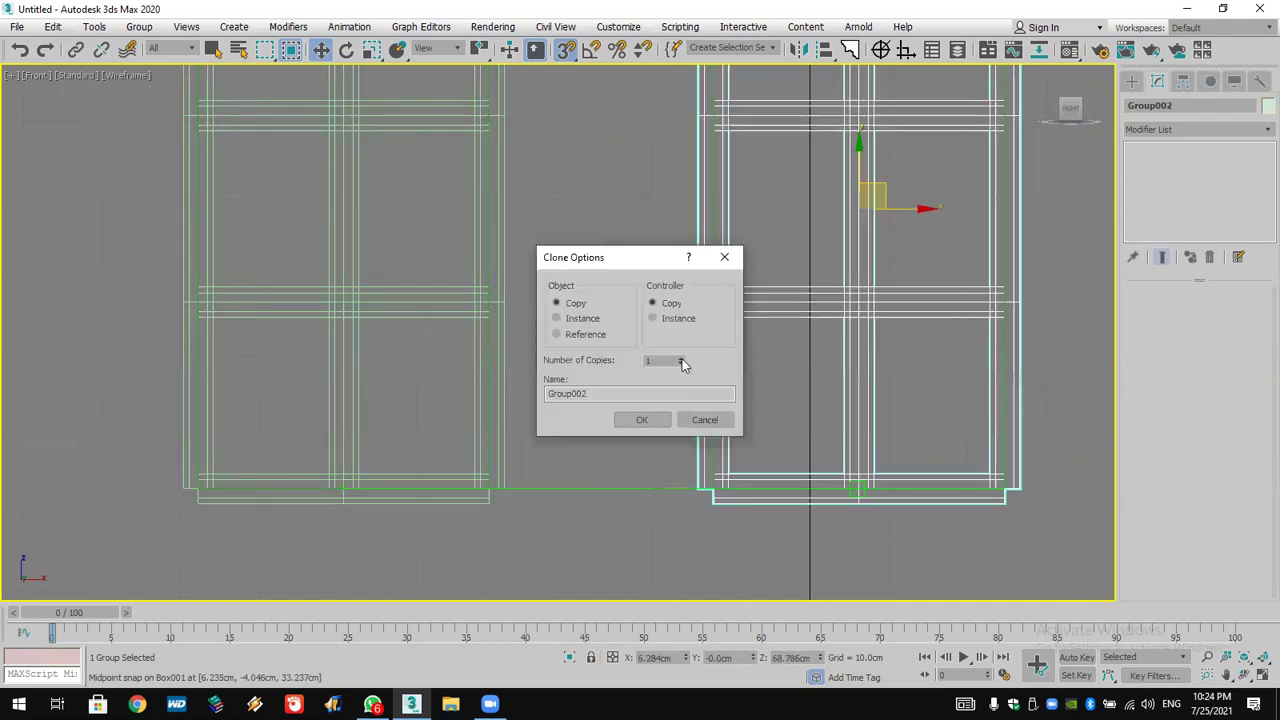
{"action": "left_click", "coordinate": [645, 420]}
{"action": "scroll", "coordinate": [544, 465], "scroll_direction": "down", "scroll_amount": 5}
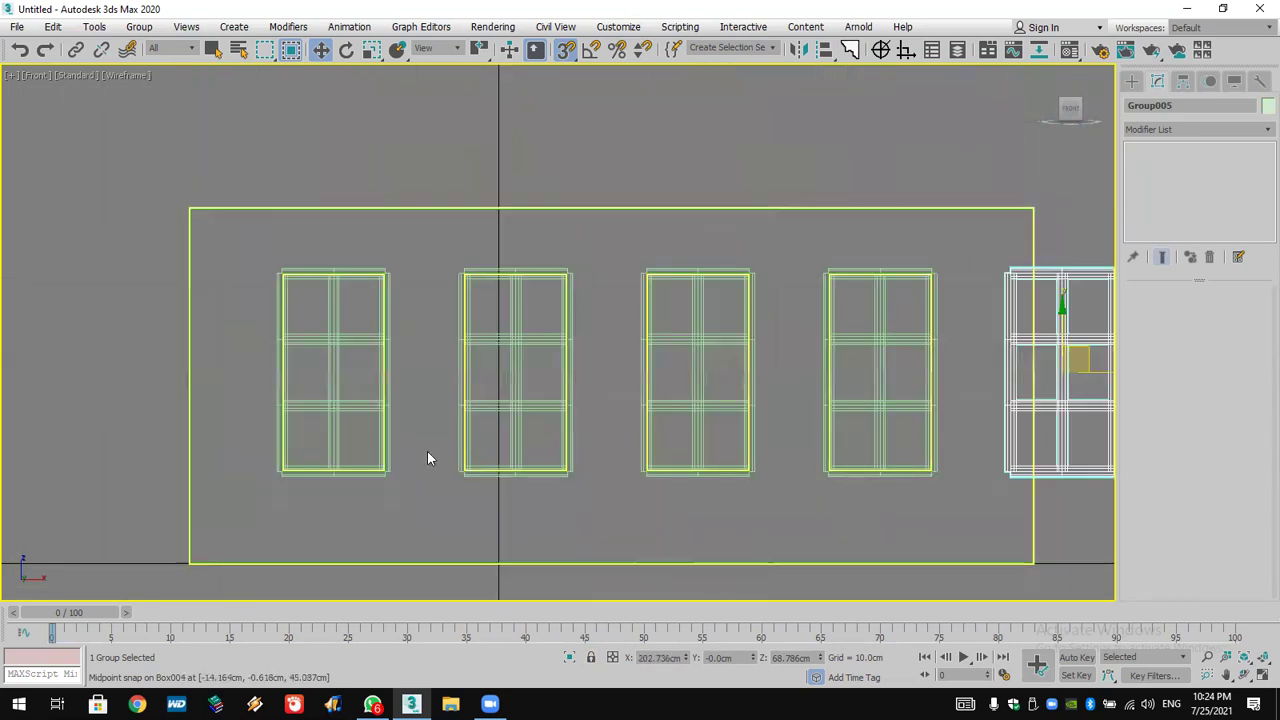
{"action": "key", "text": "Delete"}
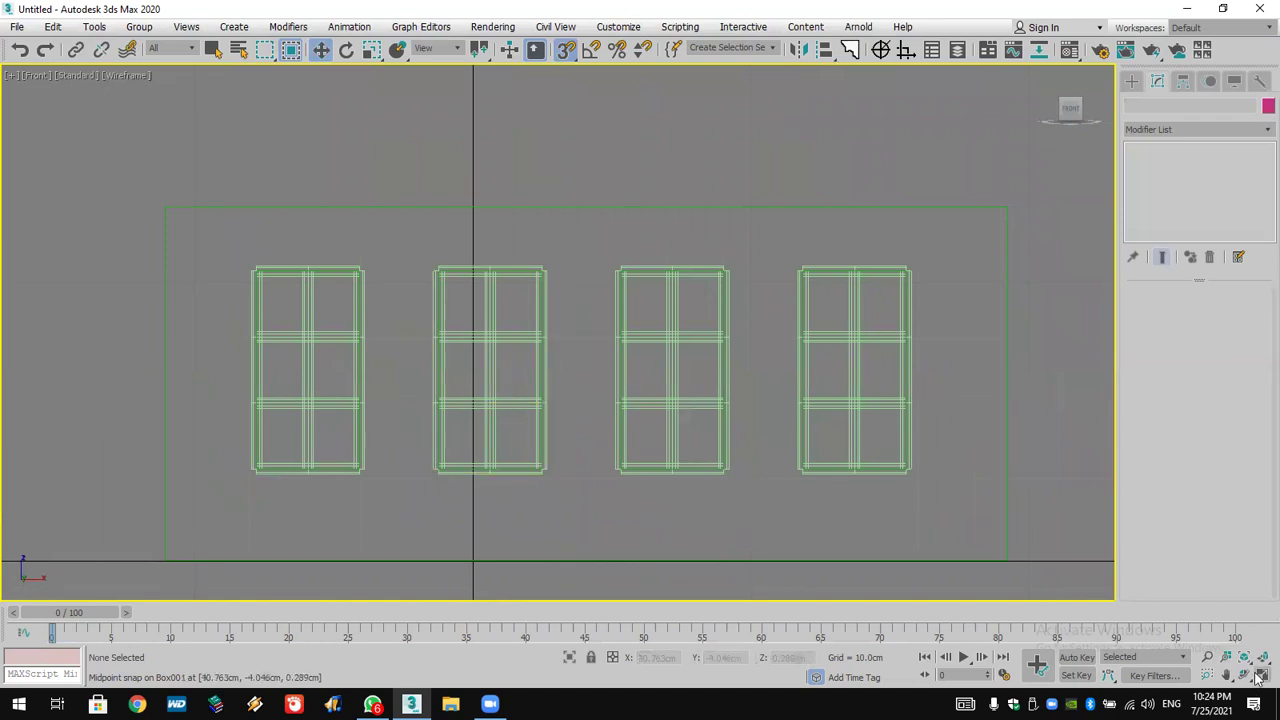
{"action": "key", "text": "alt+w"}
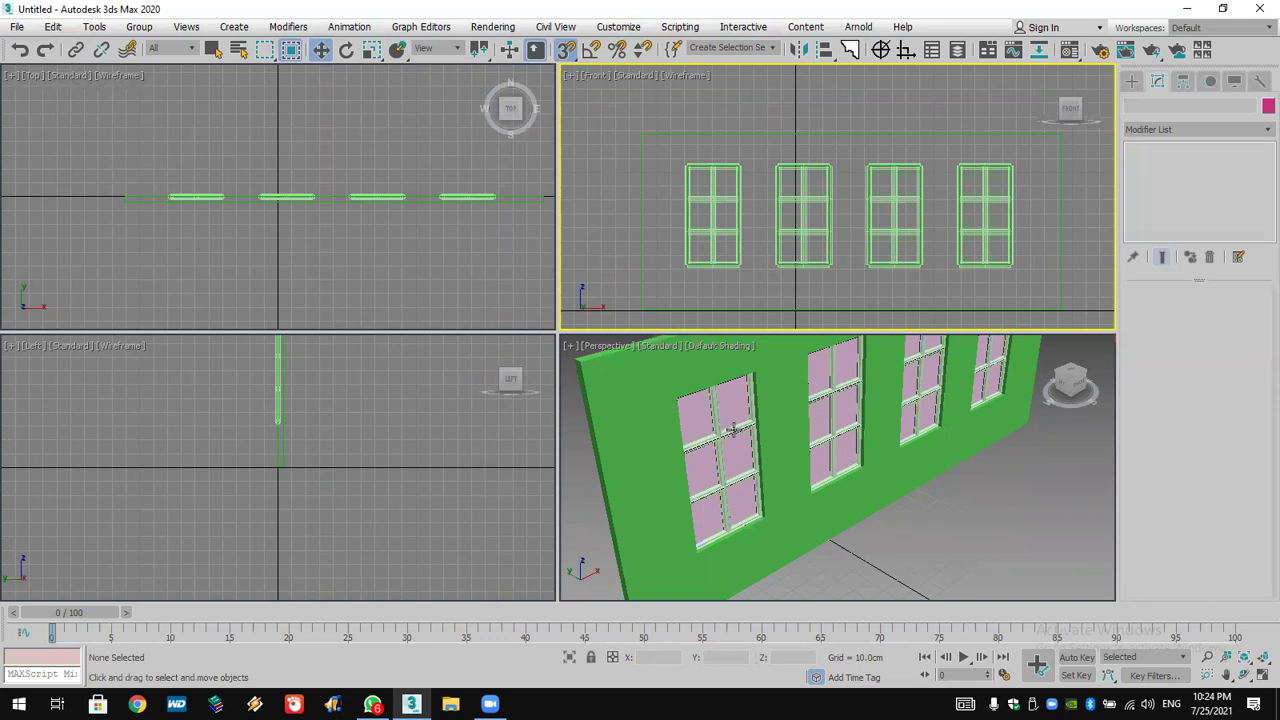
{"action": "scroll", "coordinate": [733, 430], "scroll_direction": "down", "scroll_amount": 4}
{"action": "scroll", "coordinate": [733, 430], "scroll_direction": "up", "scroll_amount": 3}
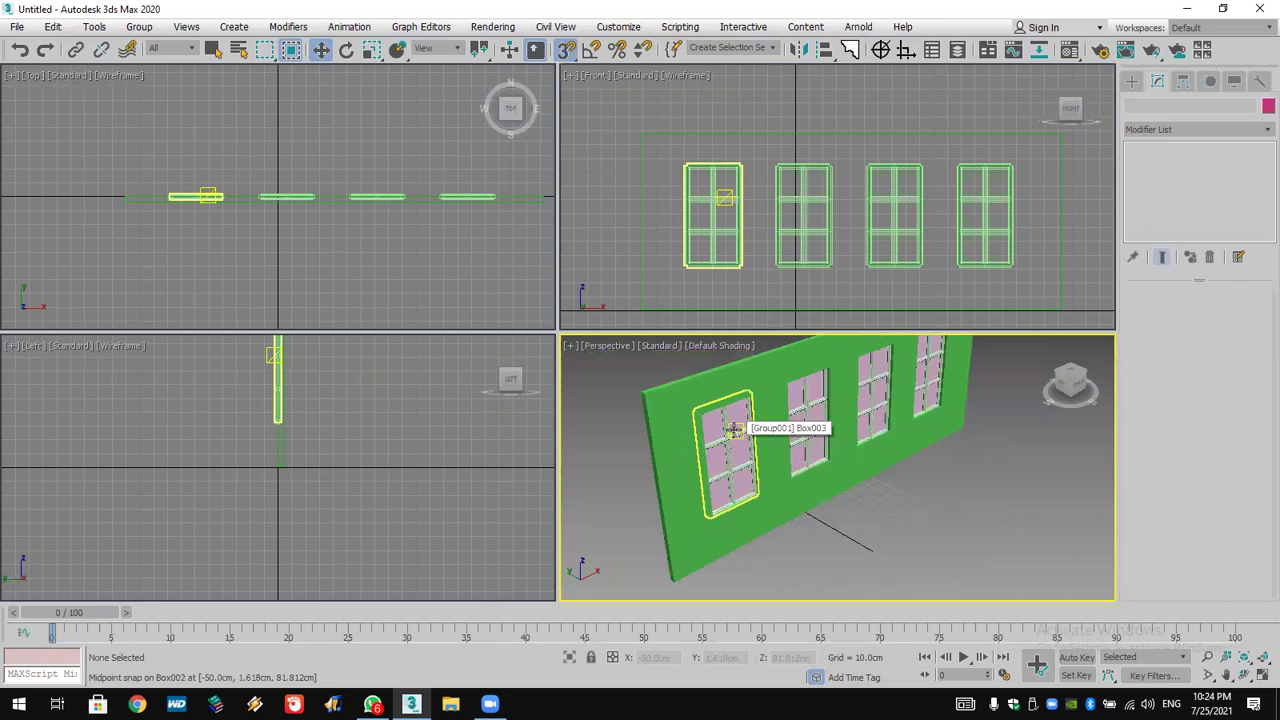
{"action": "scroll", "coordinate": [983, 540], "scroll_direction": "down", "scroll_amount": 3}
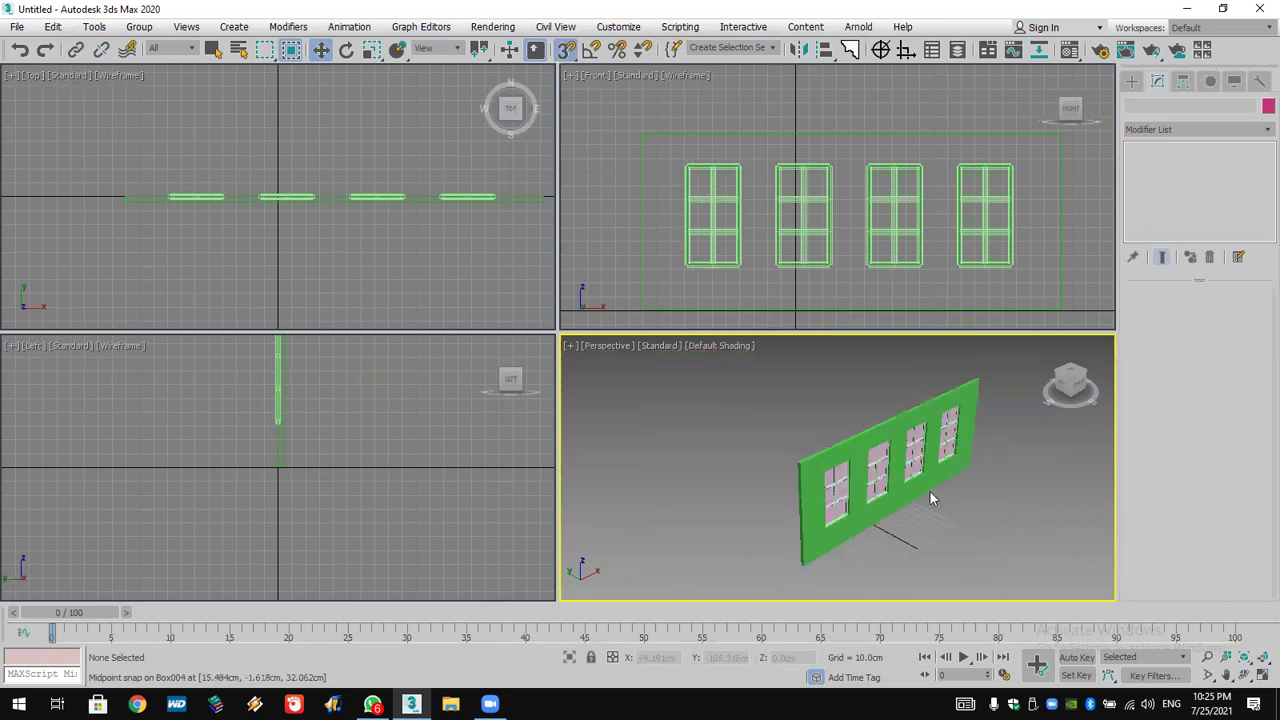
- Select the leftmost window group and display the Axis Constraints toolbar with its X and Y constraint options
{"action": "left_click", "coordinate": [1133, 80]}
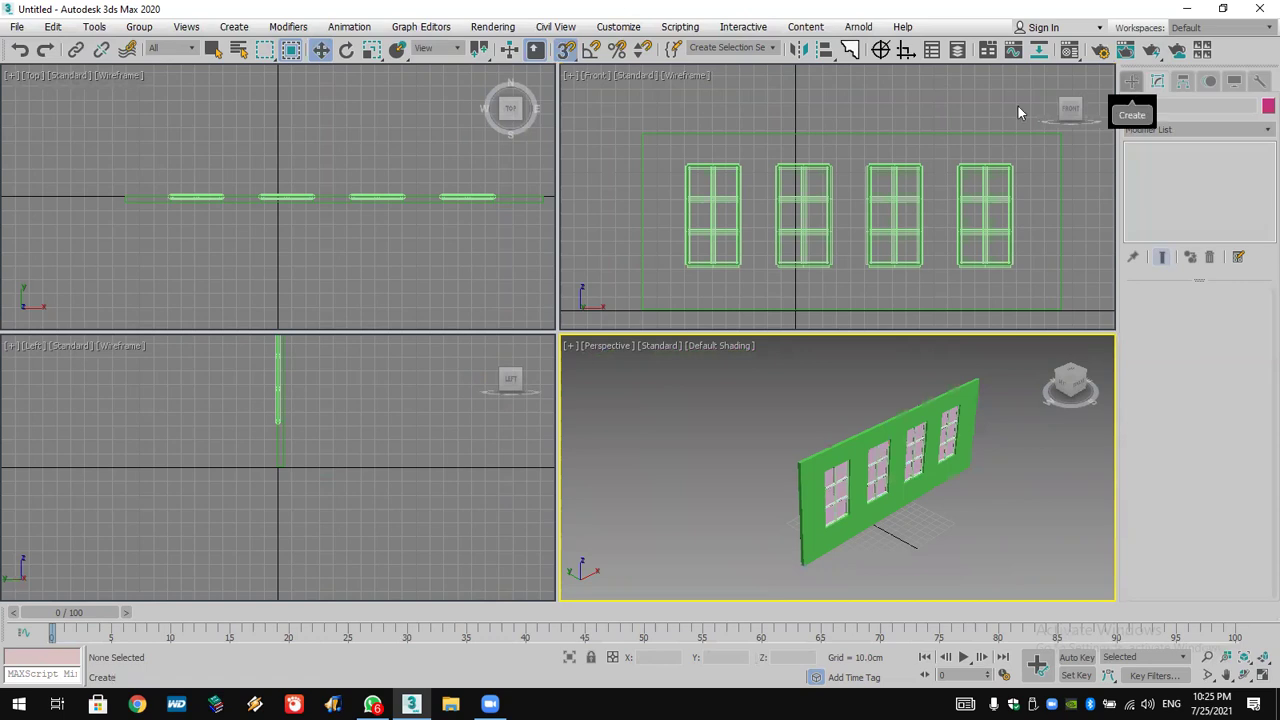
{"action": "left_click", "coordinate": [738, 220]}
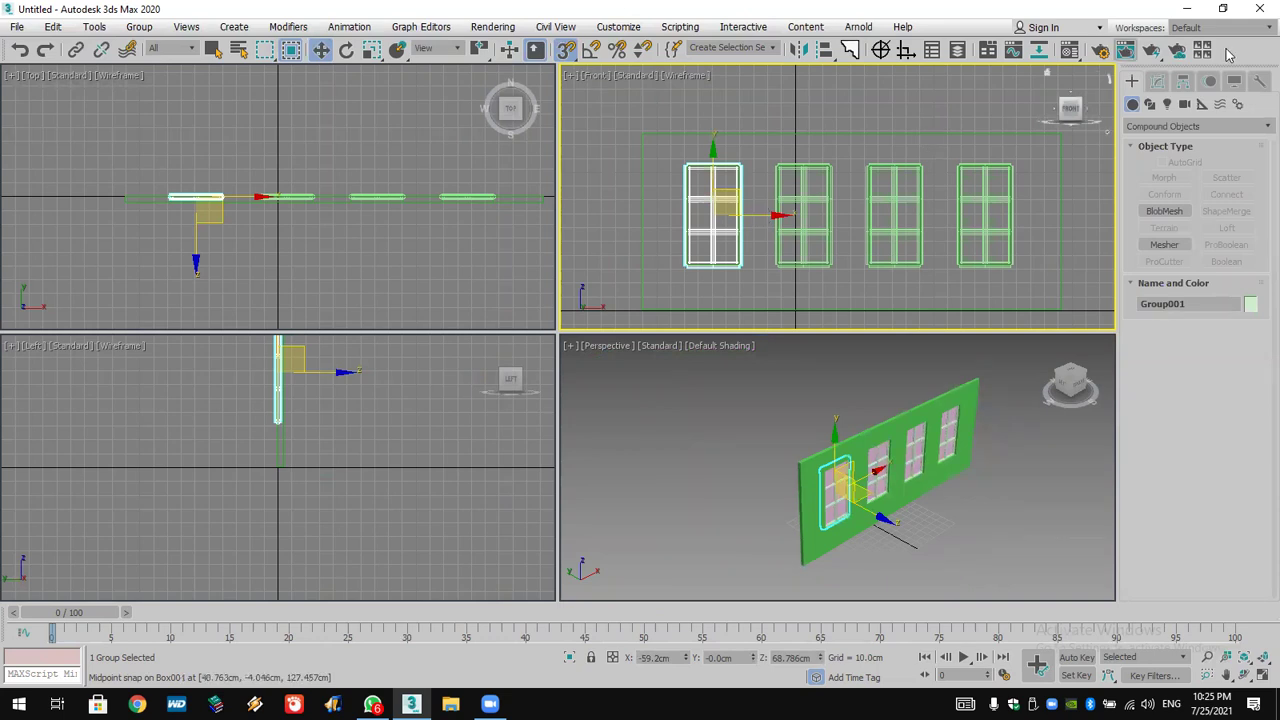
{"action": "right_click", "coordinate": [1228, 55]}
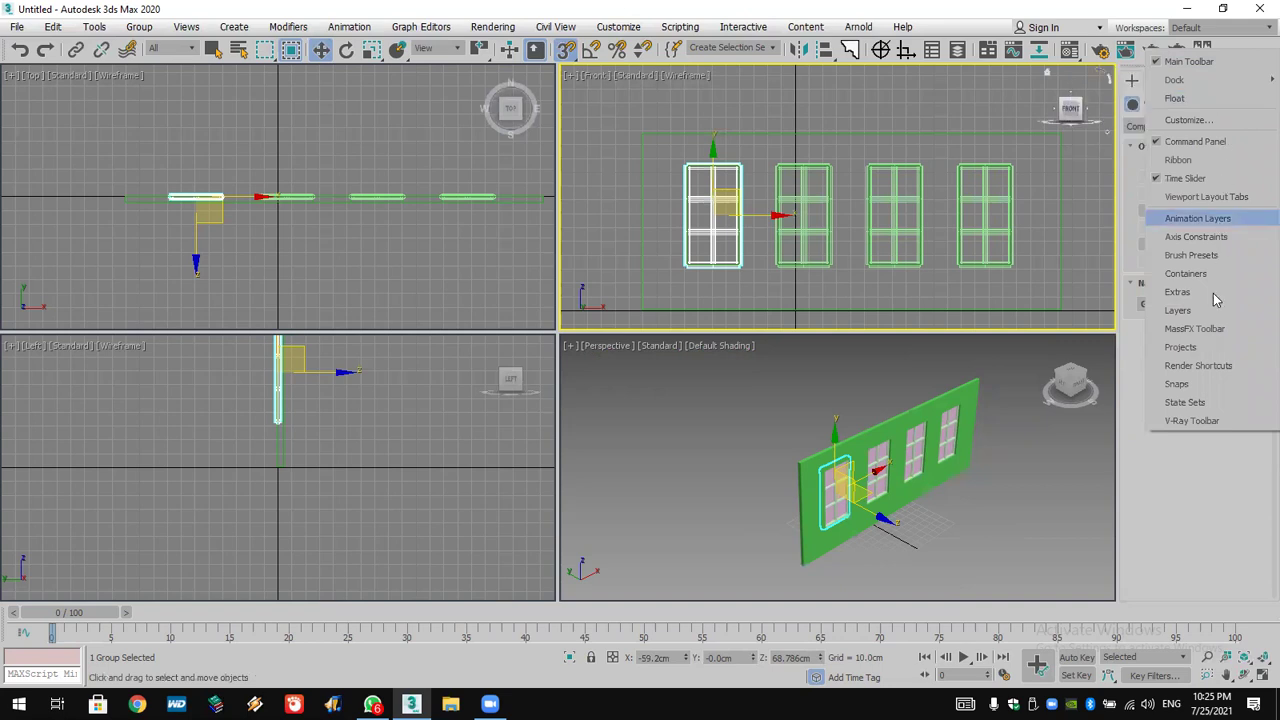
{"action": "left_click", "coordinate": [1225, 238]}
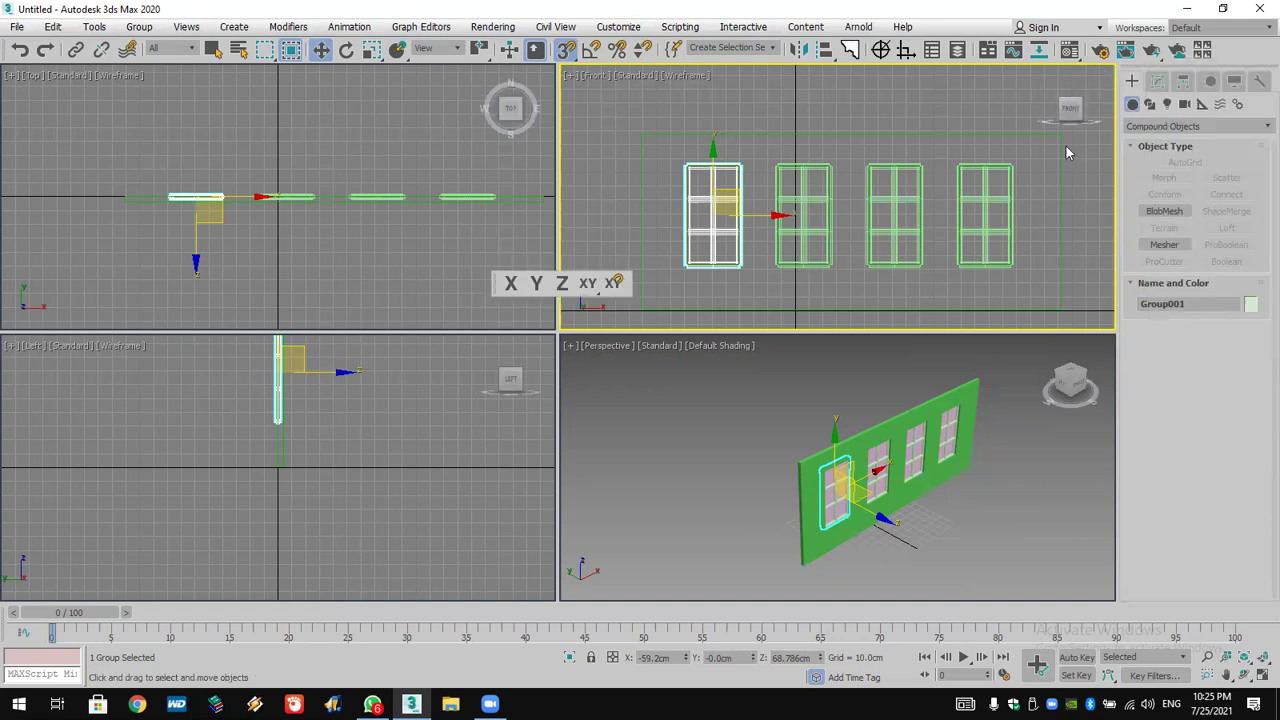
{"action": "left_click", "coordinate": [537, 285]}
{"action": "left_click", "coordinate": [513, 286]}
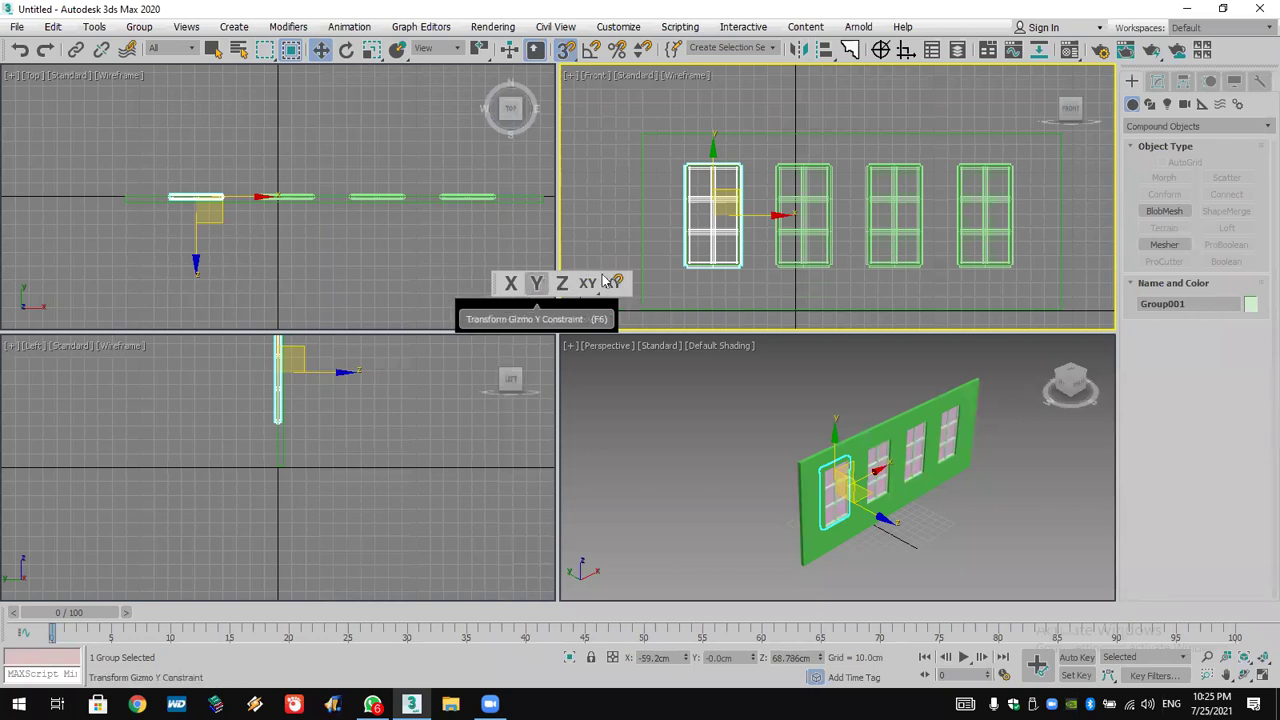
{"action": "right_click", "coordinate": [1243, 60]}
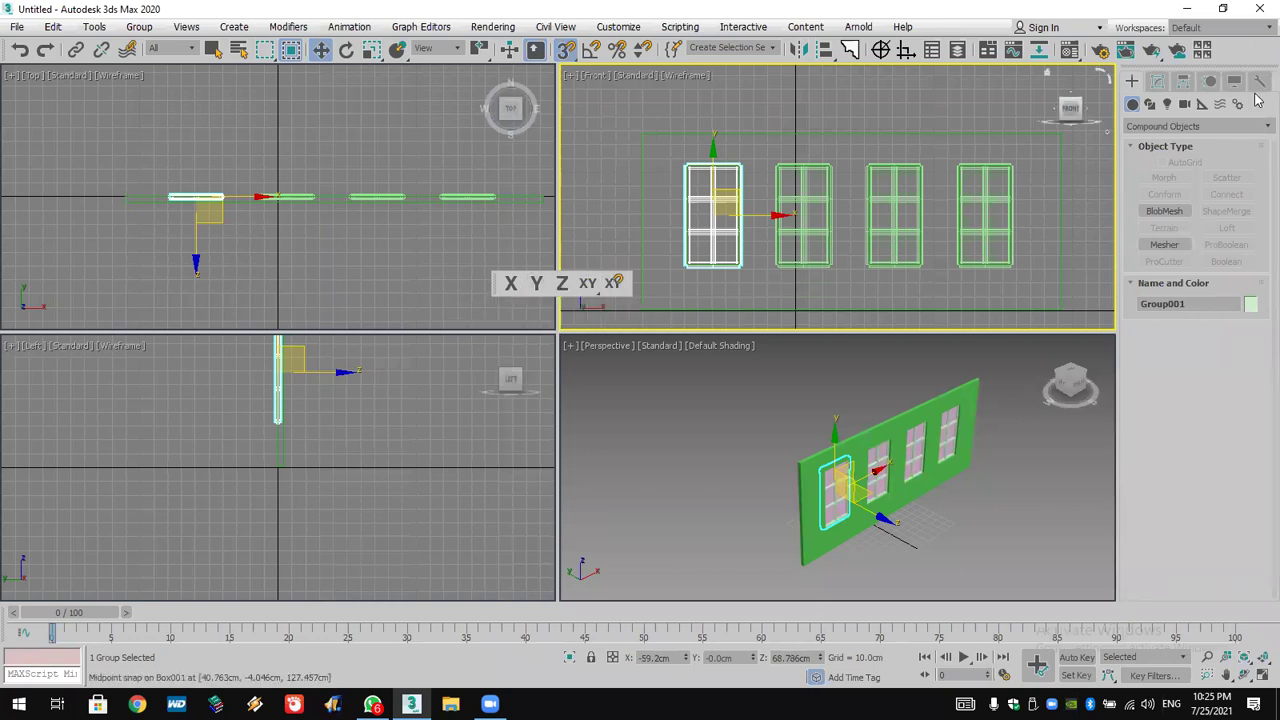
- Hide the Axis Constraints toolbar and deselect the leftmost window group
{"action": "left_click", "coordinate": [1193, 243]}
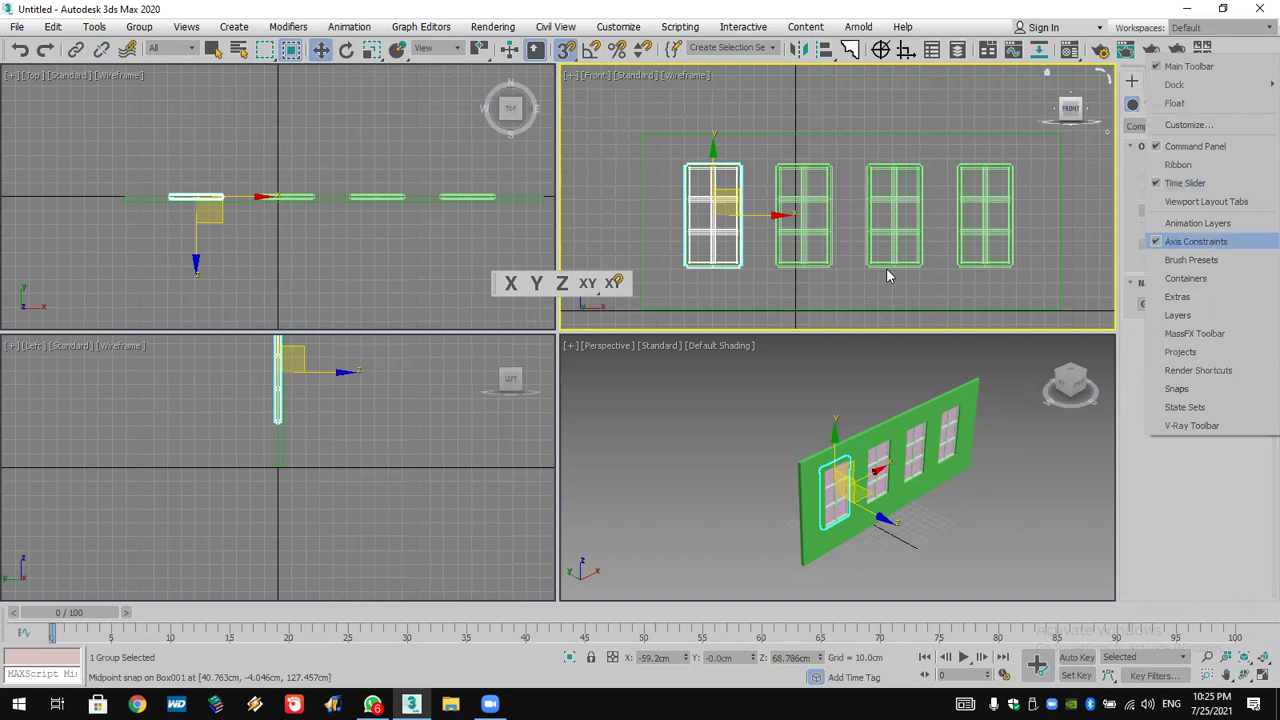
{"action": "left_click", "coordinate": [975, 498]}
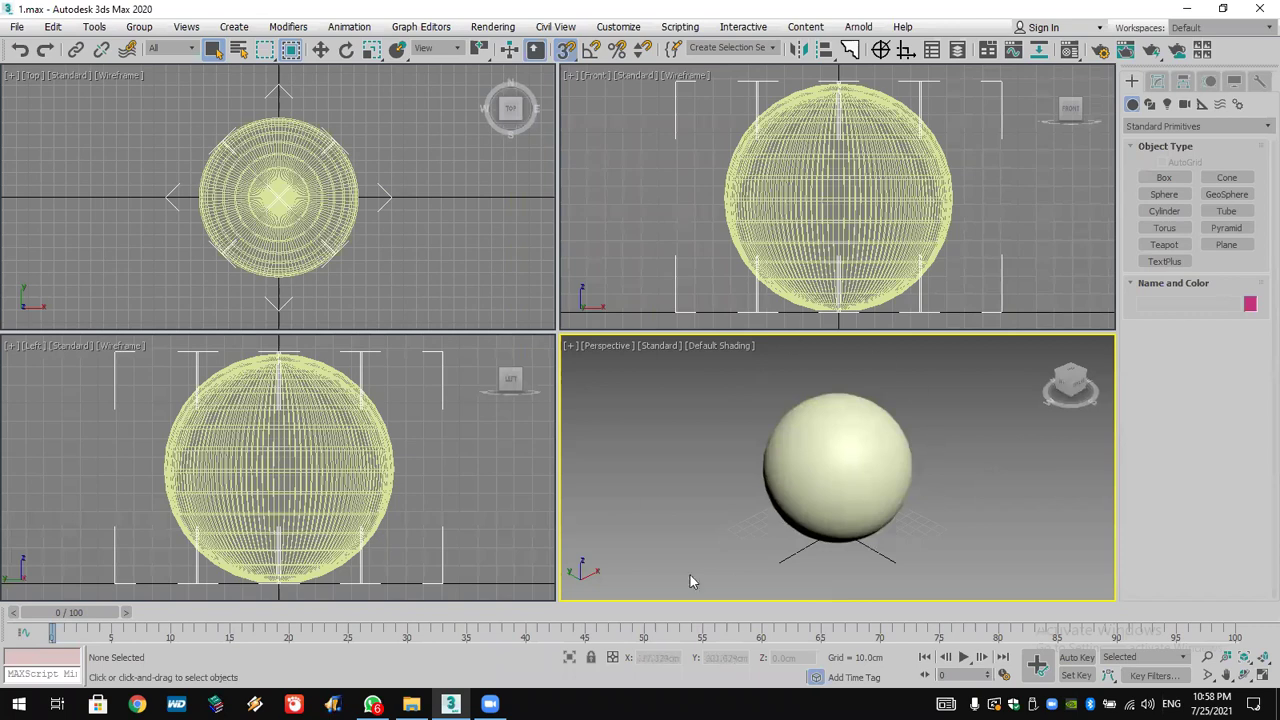
- Play the opening petal animation in 1.max, and reset the scene to an empty one
{"action": "left_click", "coordinate": [950, 655]}
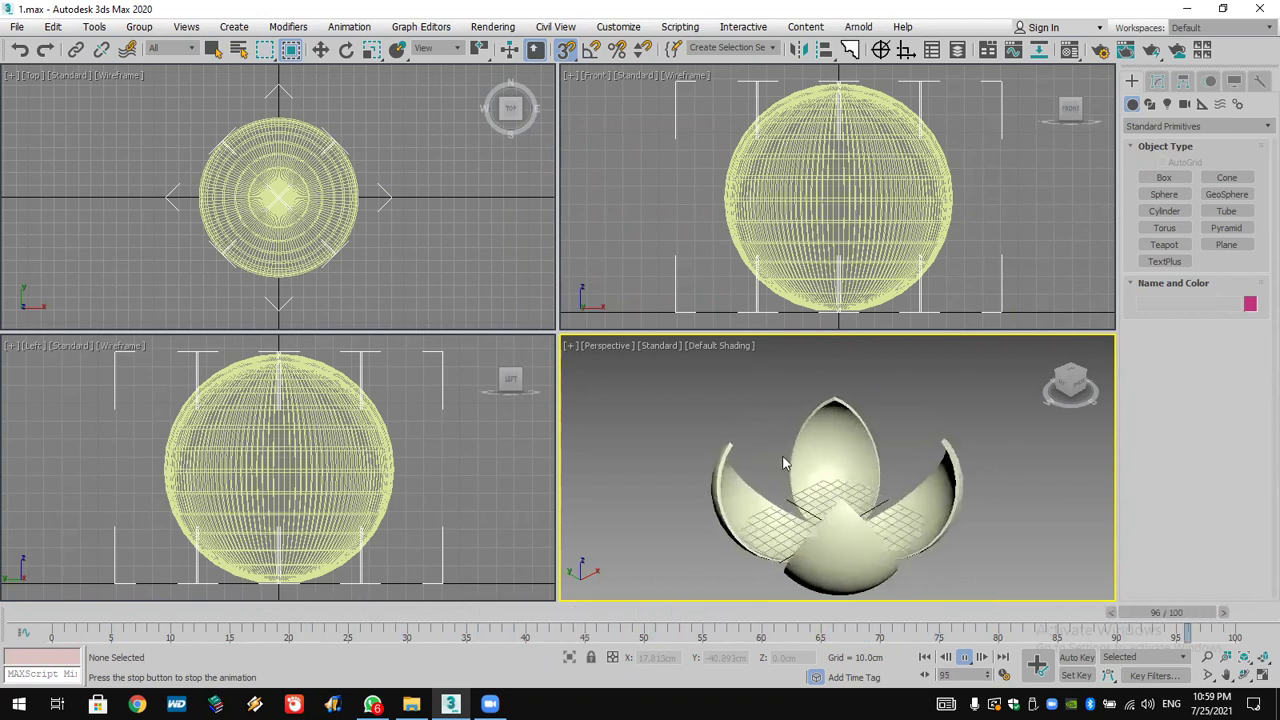
{"action": "left_click", "coordinate": [16, 29]}
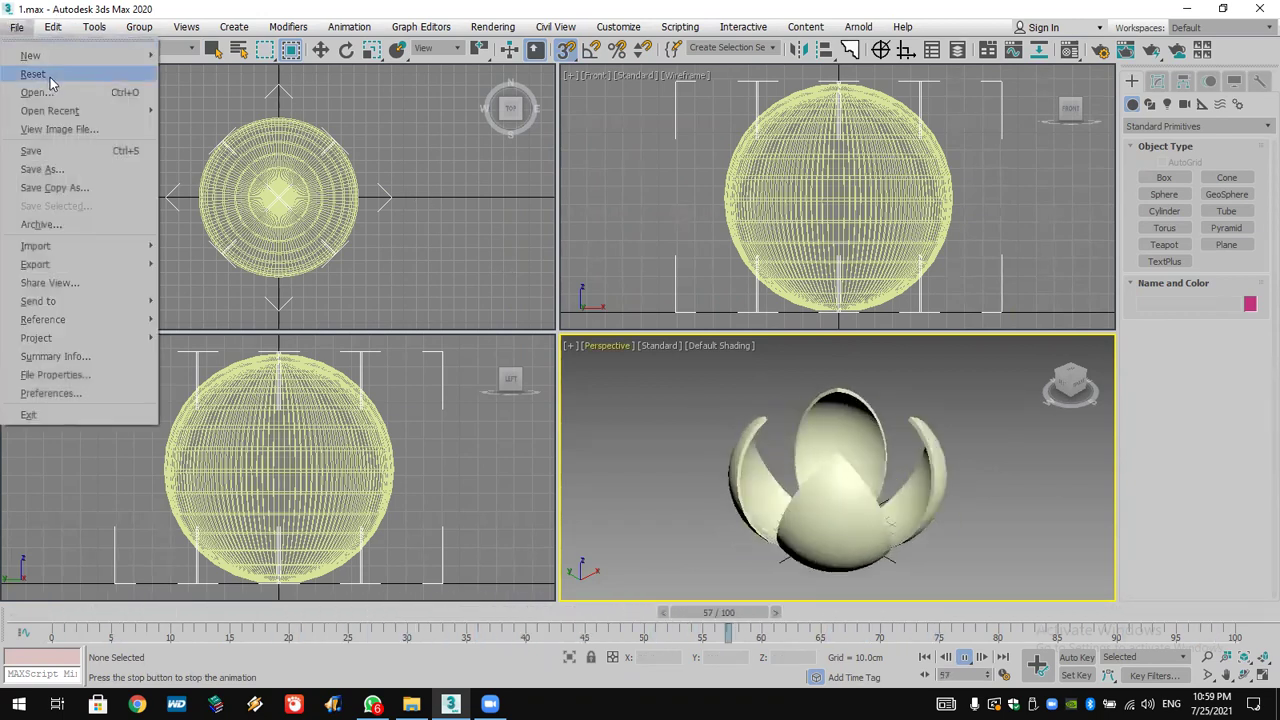
{"action": "left_click", "coordinate": [33, 74]}
{"action": "left_click", "coordinate": [596, 378]}
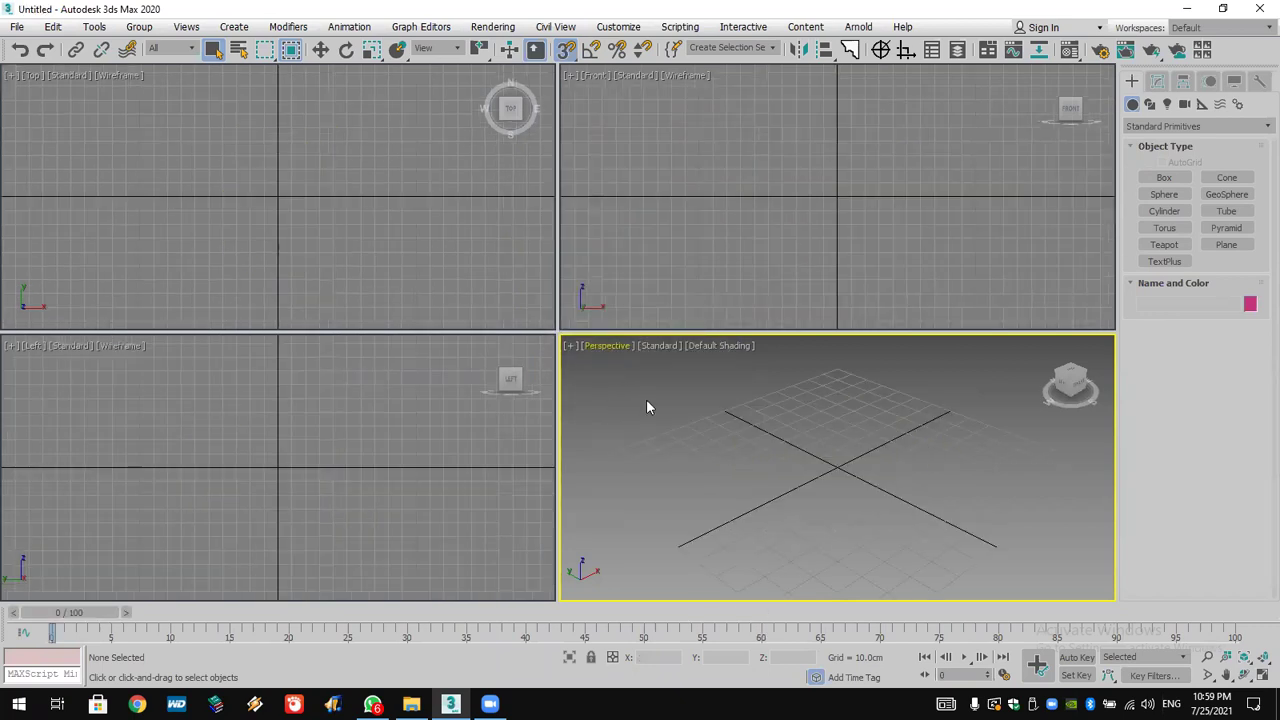
- Create a sphere with a radius of 25 cm at the origin using exact coordinate entry
{"action": "left_click", "coordinate": [1164, 194]}
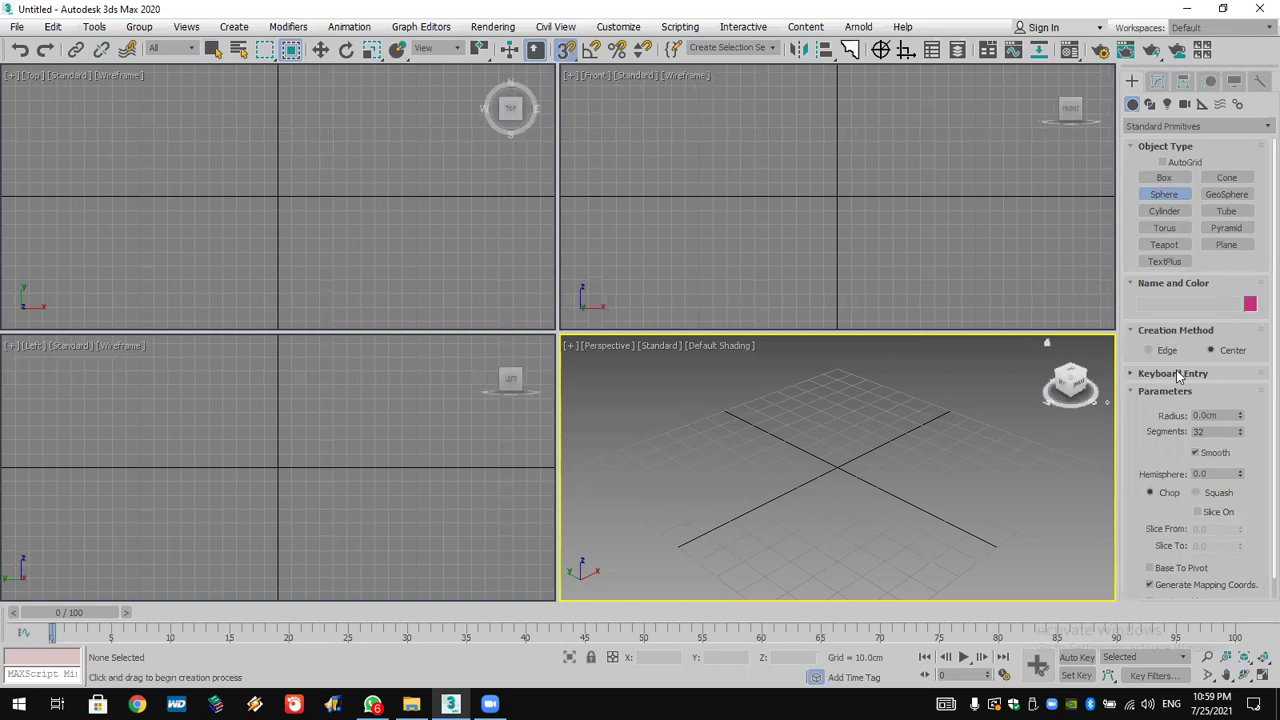
{"action": "left_click", "coordinate": [1176, 370]}
{"action": "left_click_drag", "start_coordinate": [1214, 452], "coordinate": [1137, 457]}
{"action": "type", "text": "25"}
{"action": "left_click", "coordinate": [1203, 477]}
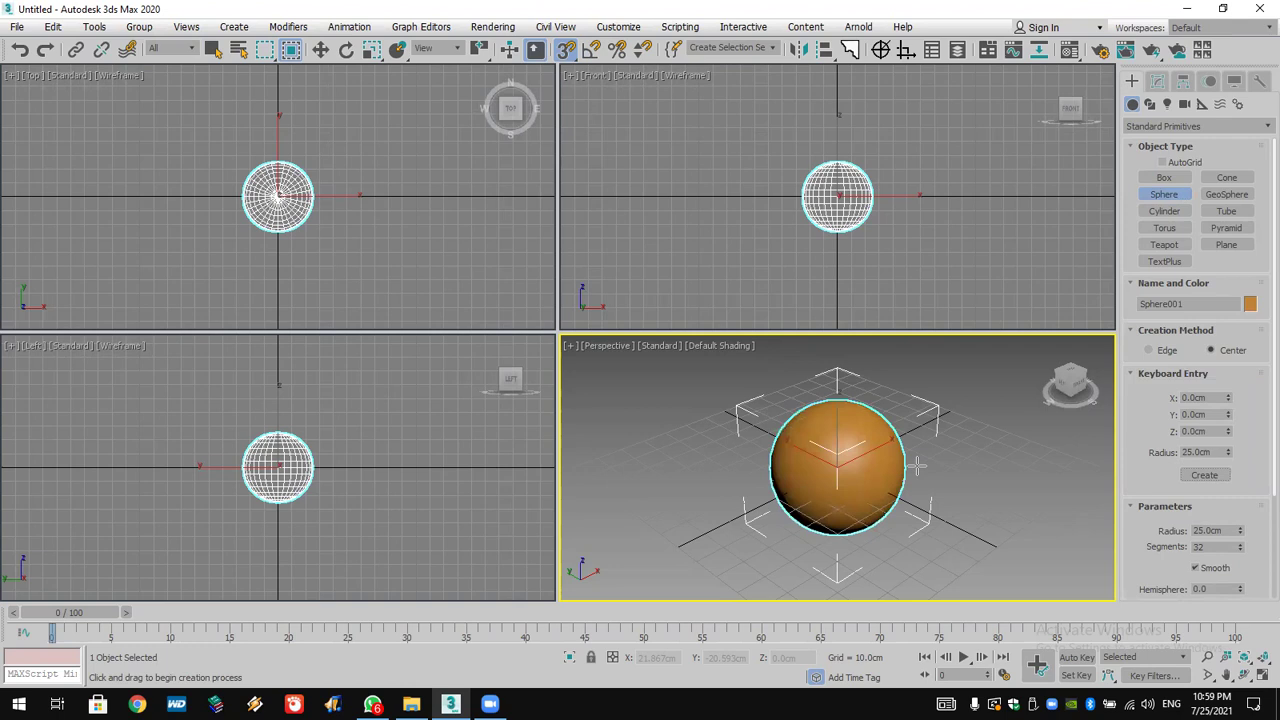
- Slice the sphere down to a quarter wedge by enabling Slice On with Slice To set to 270
{"action": "left_click_drag", "start_coordinate": [1143, 478], "coordinate": [1152, 305]}
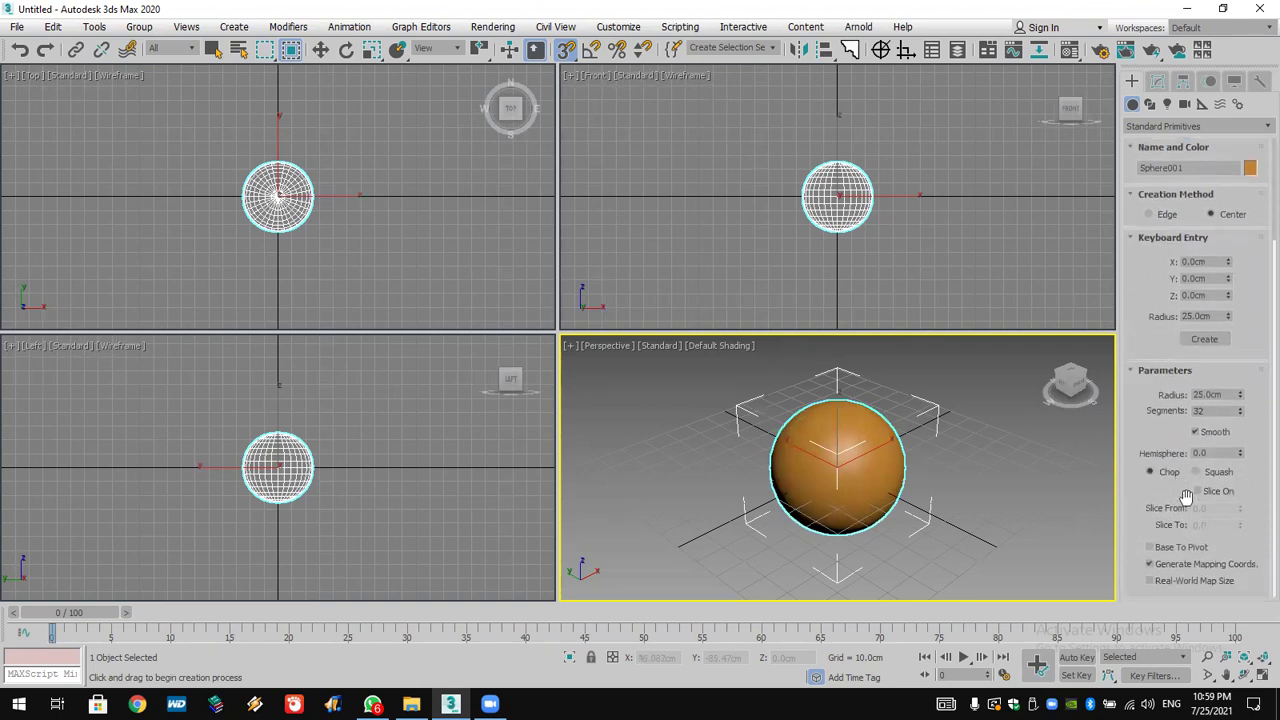
{"action": "left_click", "coordinate": [1218, 492]}
{"action": "double_click", "coordinate": [1218, 525]}
{"action": "type", "text": "270"}
{"action": "key", "text": "Return"}
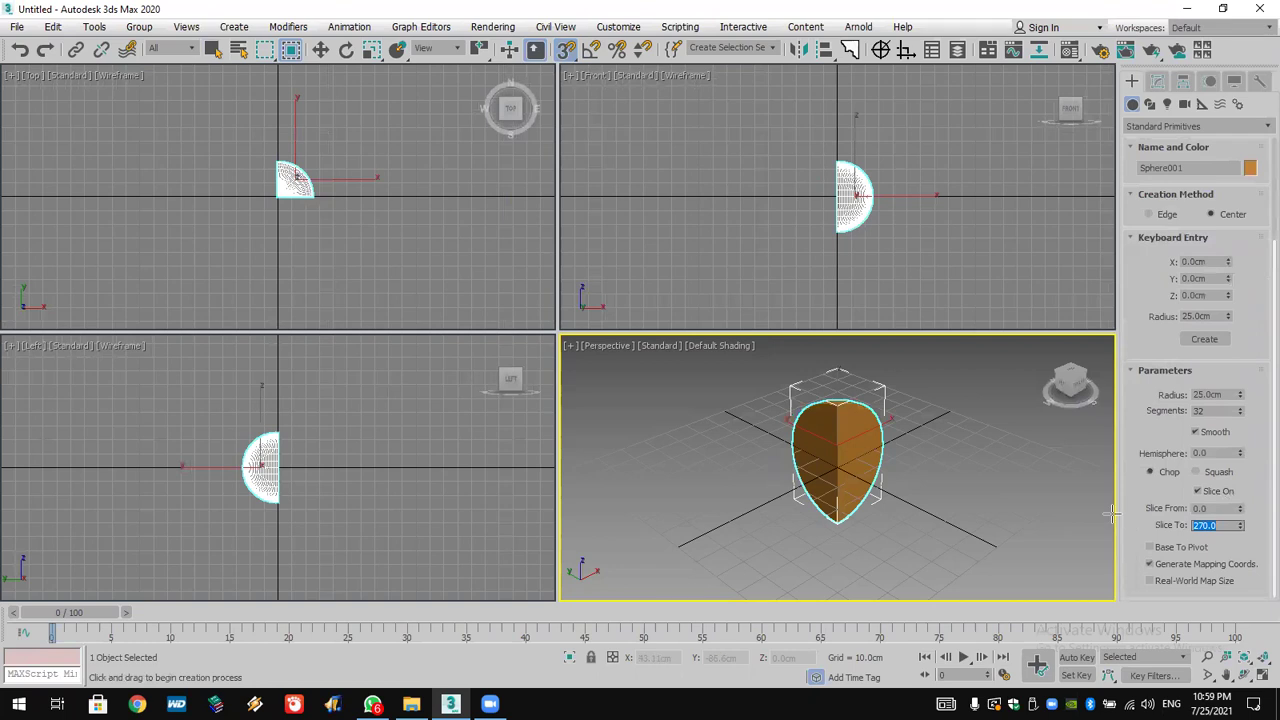
- Enable Base To Pivot so the quarter sphere rests on the ground grid
{"action": "scroll", "coordinate": [880, 218], "scroll_direction": "up", "scroll_amount": 1}
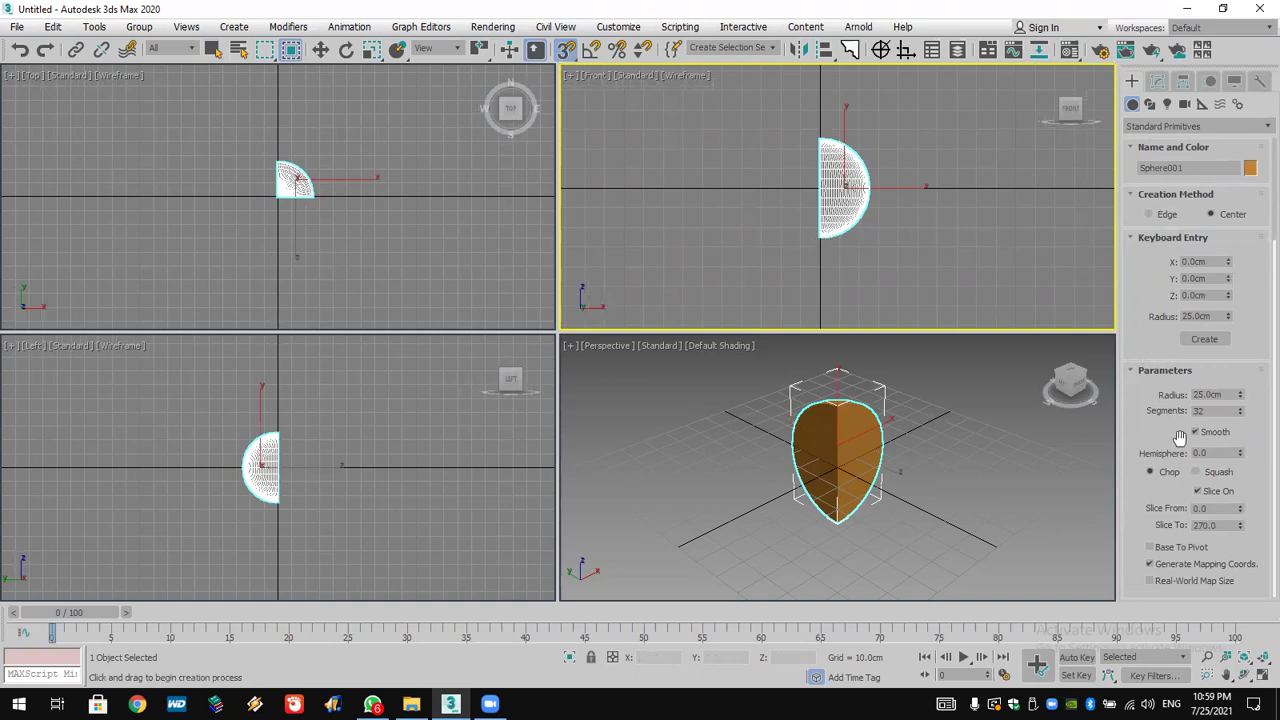
{"action": "left_click", "coordinate": [1150, 547]}
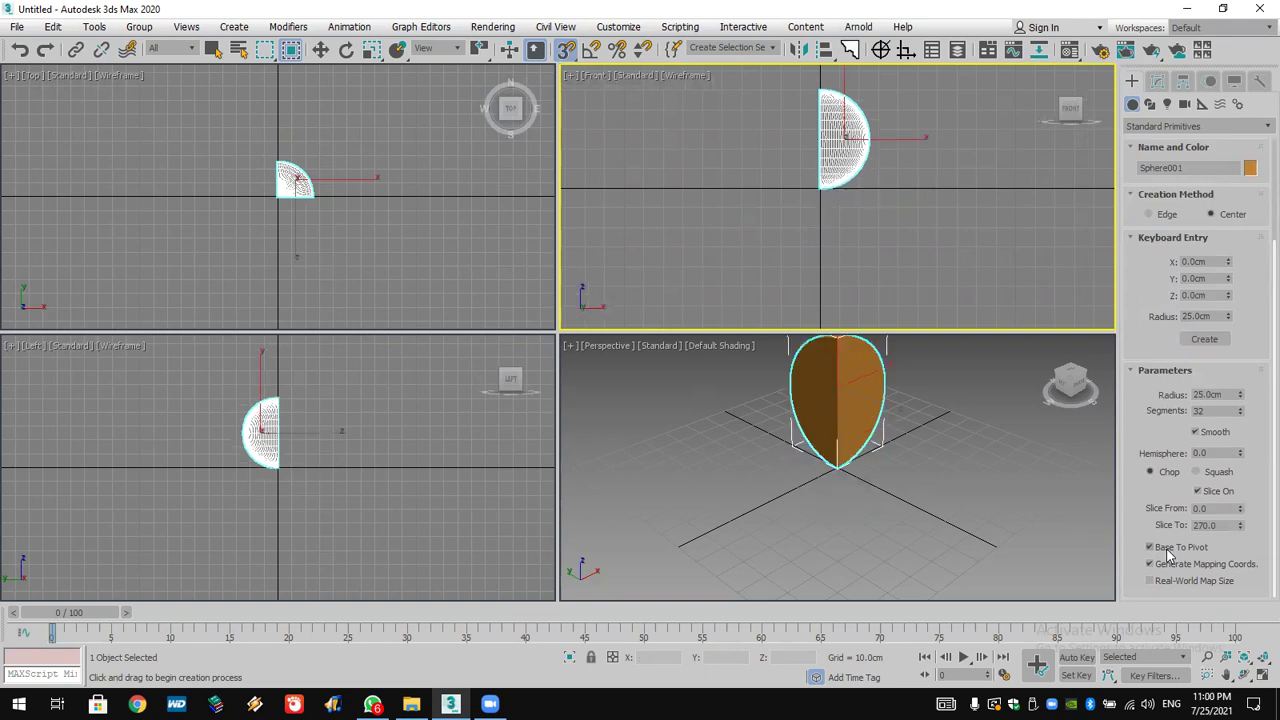
{"action": "middle_click_drag", "start_coordinate": [872, 158], "coordinate": [887, 196]}
{"action": "scroll", "coordinate": [873, 175], "scroll_direction": "up", "scroll_amount": 4}
{"action": "middle_click_drag", "start_coordinate": [837, 148], "coordinate": [830, 167]}
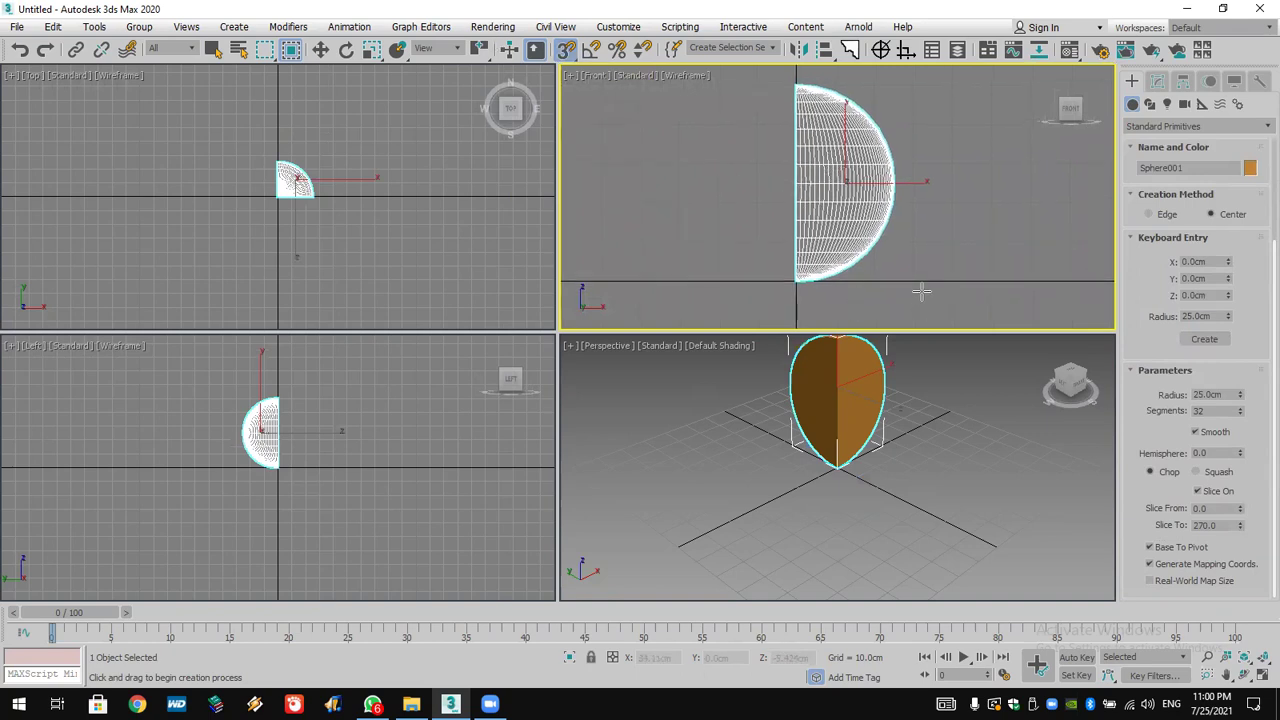
{"action": "middle_click_drag", "start_coordinate": [896, 394], "coordinate": [890, 453]}
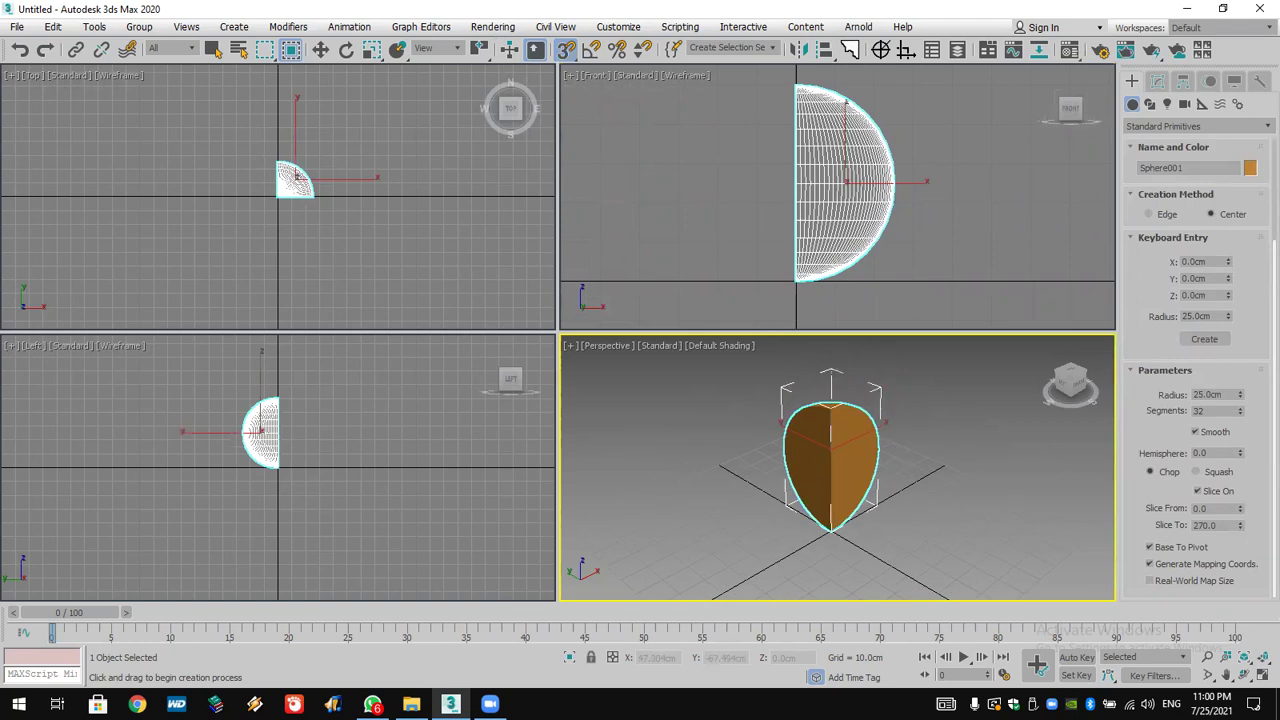
- Make one uniformly scaled copy of the quarter sphere at about 94%, shrunk towards its base in the Front view
{"action": "left_click", "coordinate": [1244, 676]}
{"action": "left_click_drag", "start_coordinate": [845, 474], "coordinate": [820, 459]}
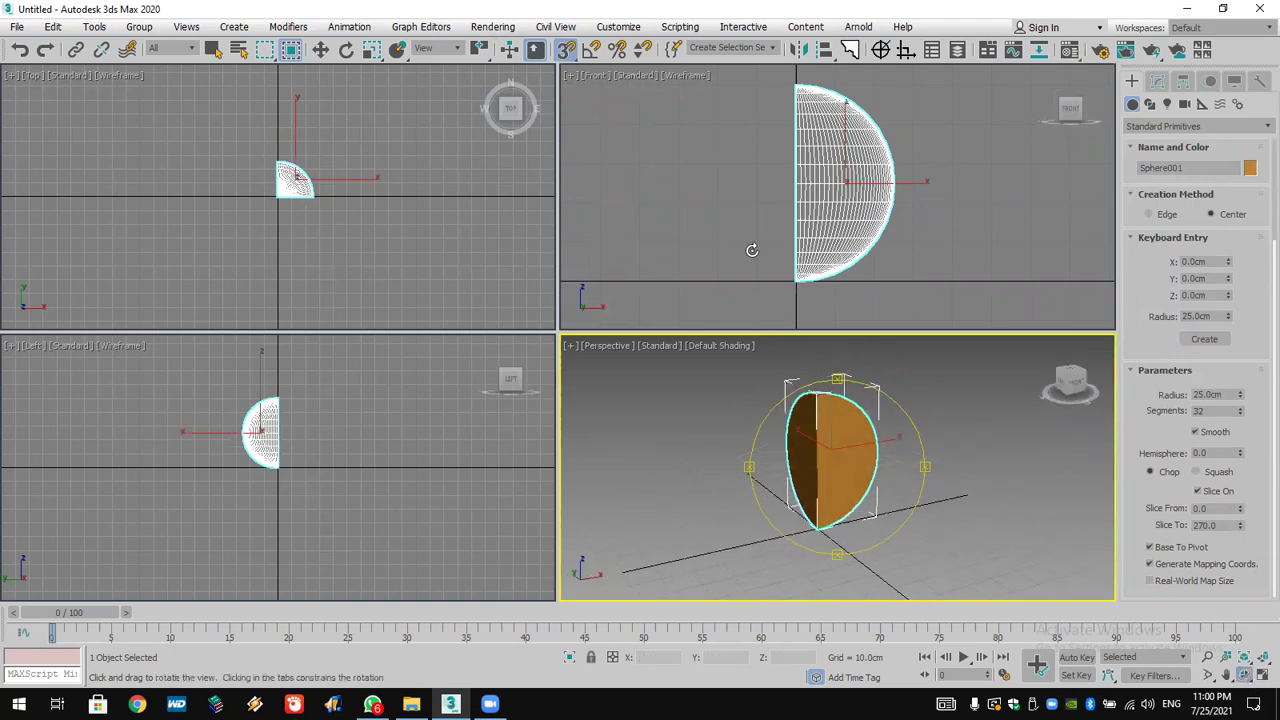
{"action": "left_click", "coordinate": [370, 50]}
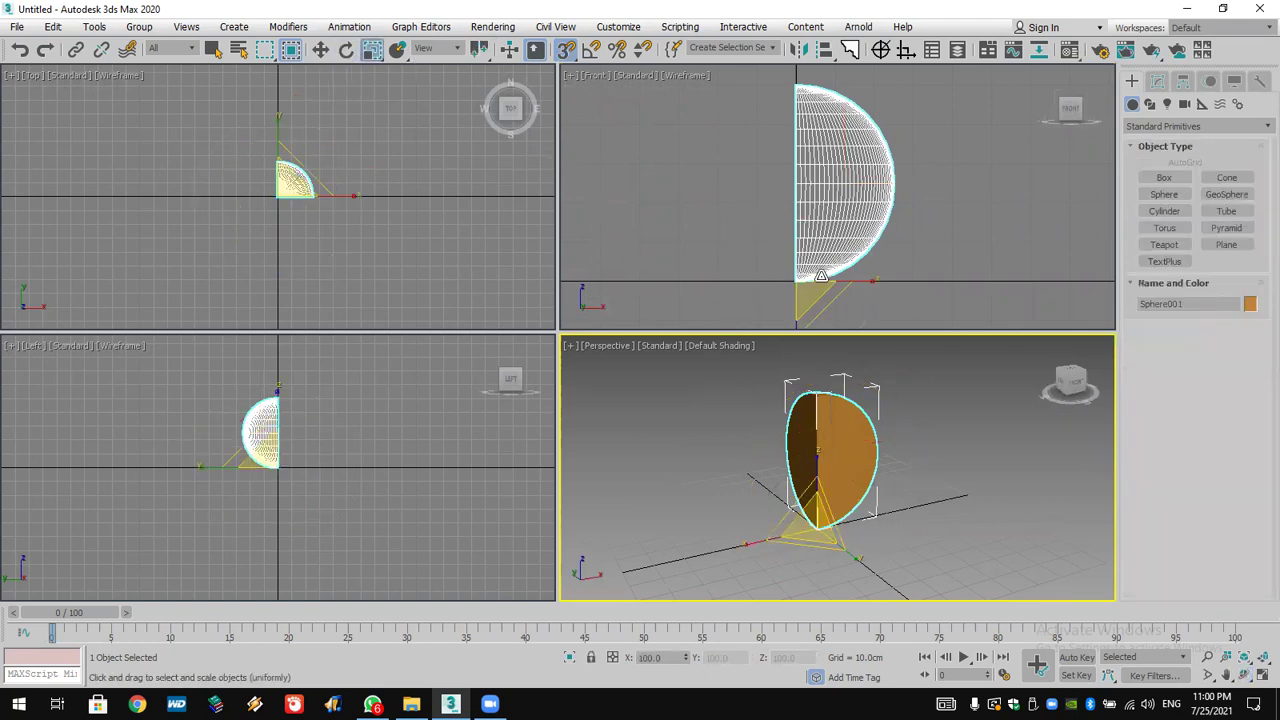
{"action": "left_click", "coordinate": [802, 277], "text": "shift"}
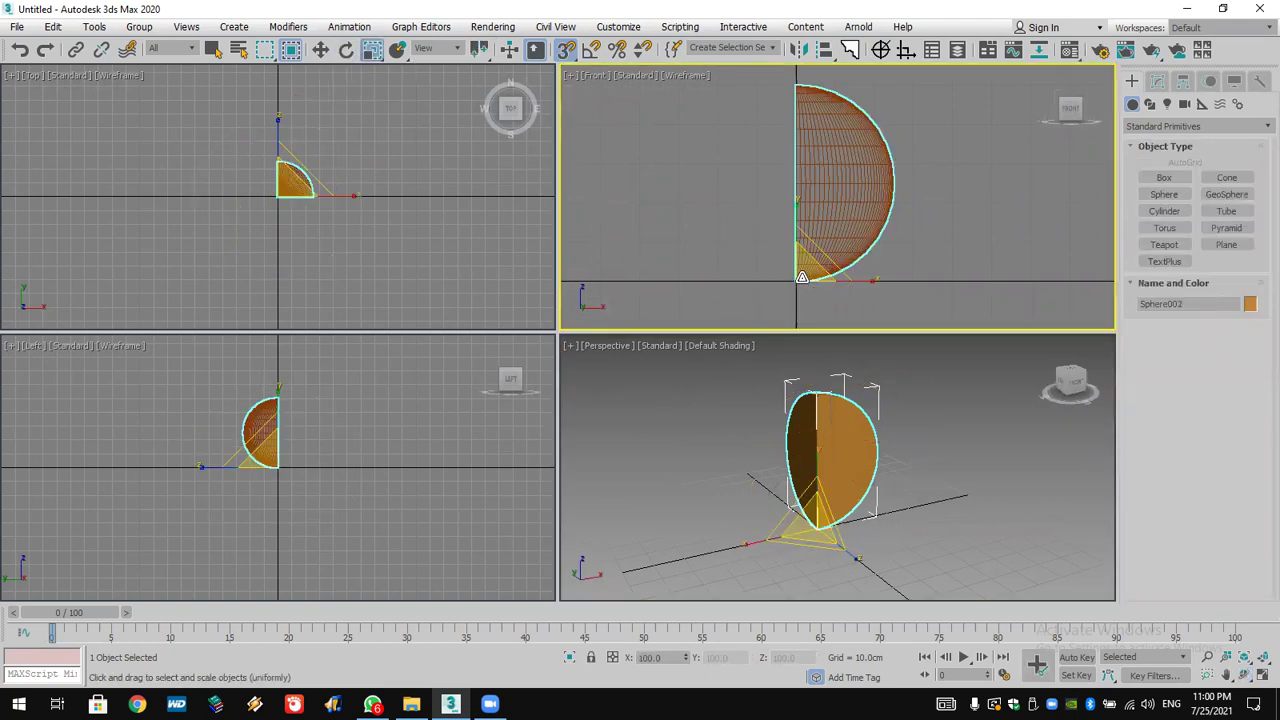
{"action": "mouse_move", "coordinate": [802, 277]}
{"action": "left_mouse_down", "text": "shift"}
{"action": "mouse_move", "coordinate": [779, 392]}
{"action": "mouse_move", "coordinate": [792, 284]}
{"action": "left_mouse_up", "text": "shift"}
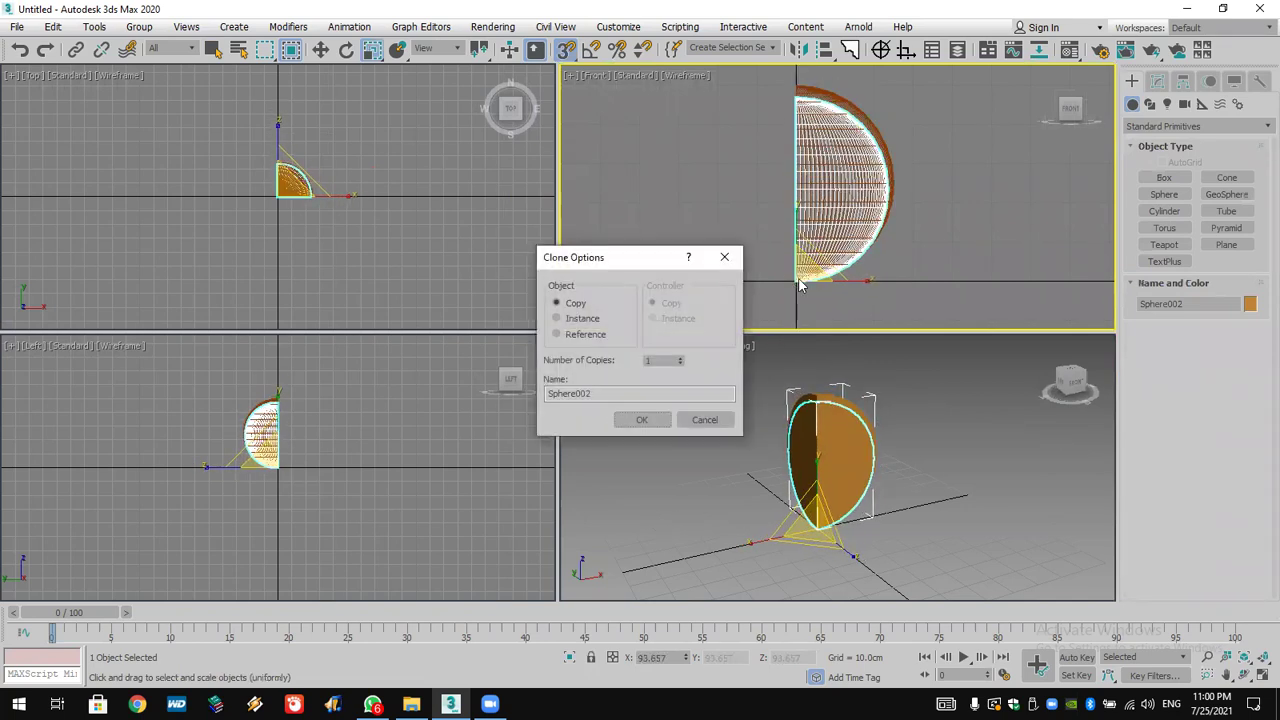
{"action": "left_click", "coordinate": [624, 420]}
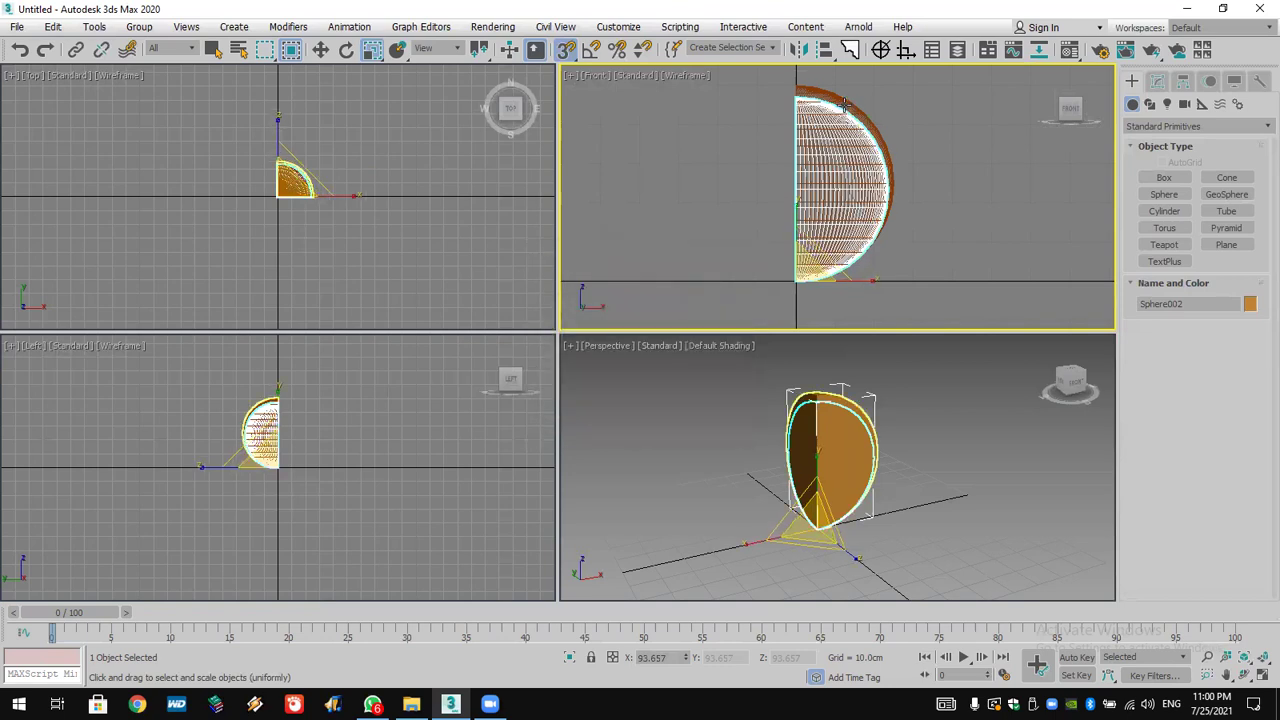
- Subtract the smaller quarter sphere from the larger one with ProBoolean to hollow it into a shell, leaving the result deselected
{"action": "left_click", "coordinate": [1165, 126]}
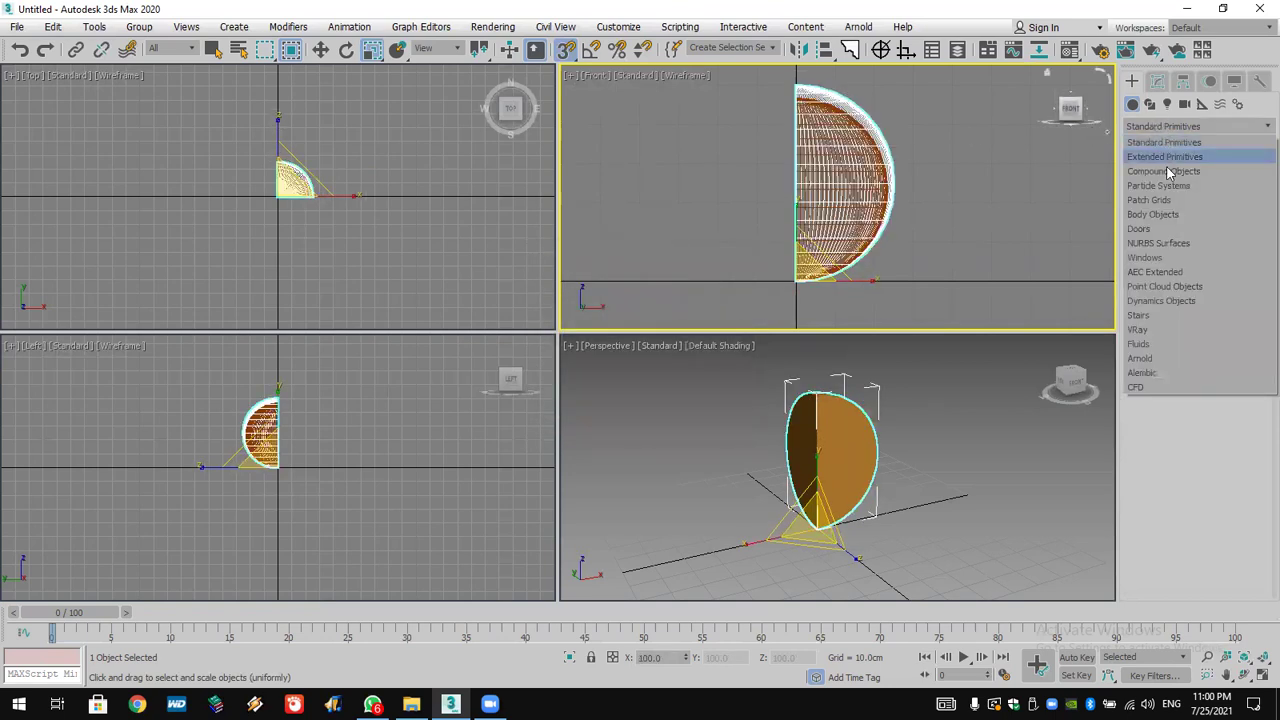
{"action": "left_click", "coordinate": [1166, 171]}
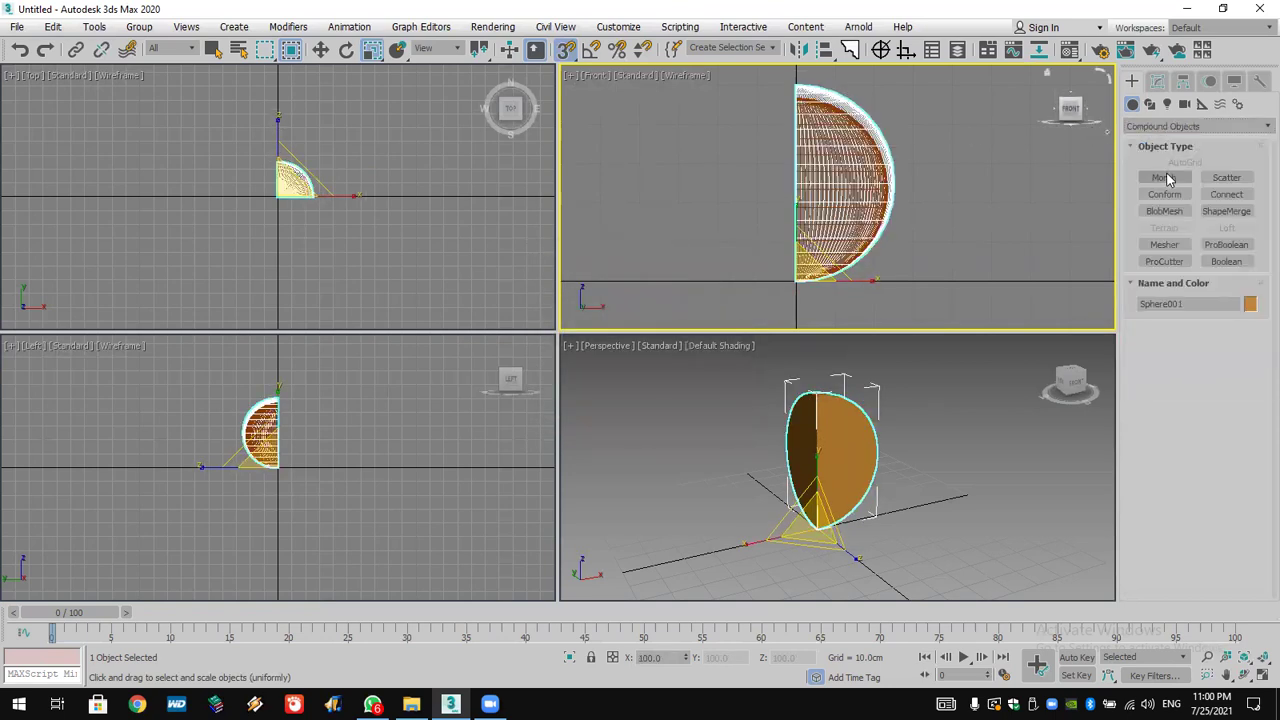
{"action": "left_click", "coordinate": [1226, 246]}
{"action": "left_click", "coordinate": [1228, 348]}
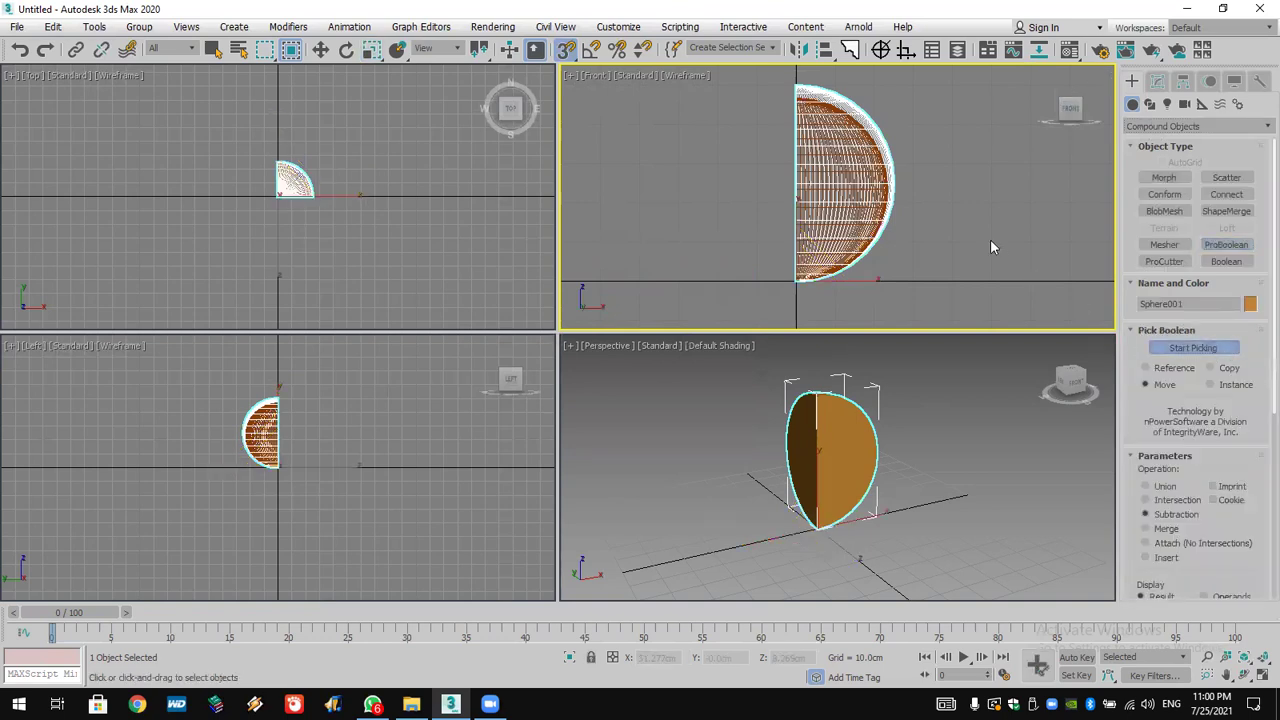
{"action": "left_click", "coordinate": [843, 197]}
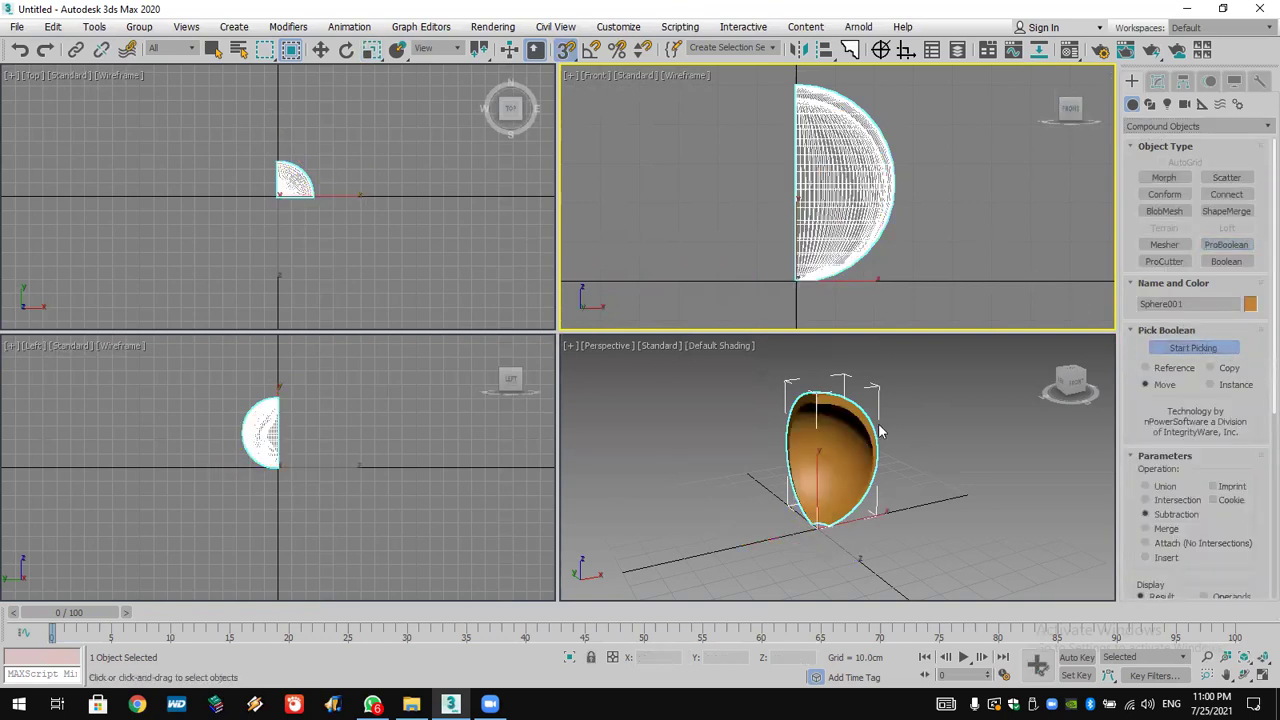
{"action": "left_click", "coordinate": [912, 413]}
{"action": "key", "text": "w"}
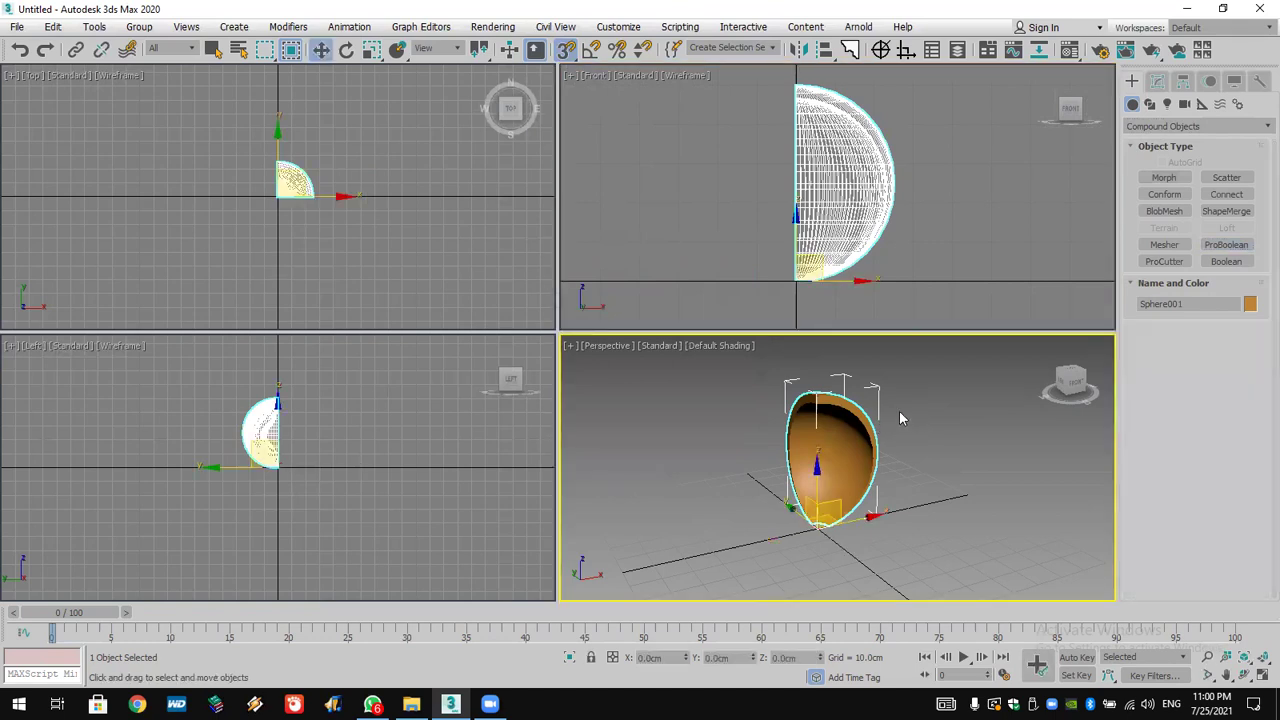
{"action": "left_click", "coordinate": [899, 410]}
{"action": "scroll", "coordinate": [866, 424], "scroll_direction": "up", "scroll_amount": 5}
{"action": "scroll", "coordinate": [866, 424], "scroll_direction": "down", "scroll_amount": 2}
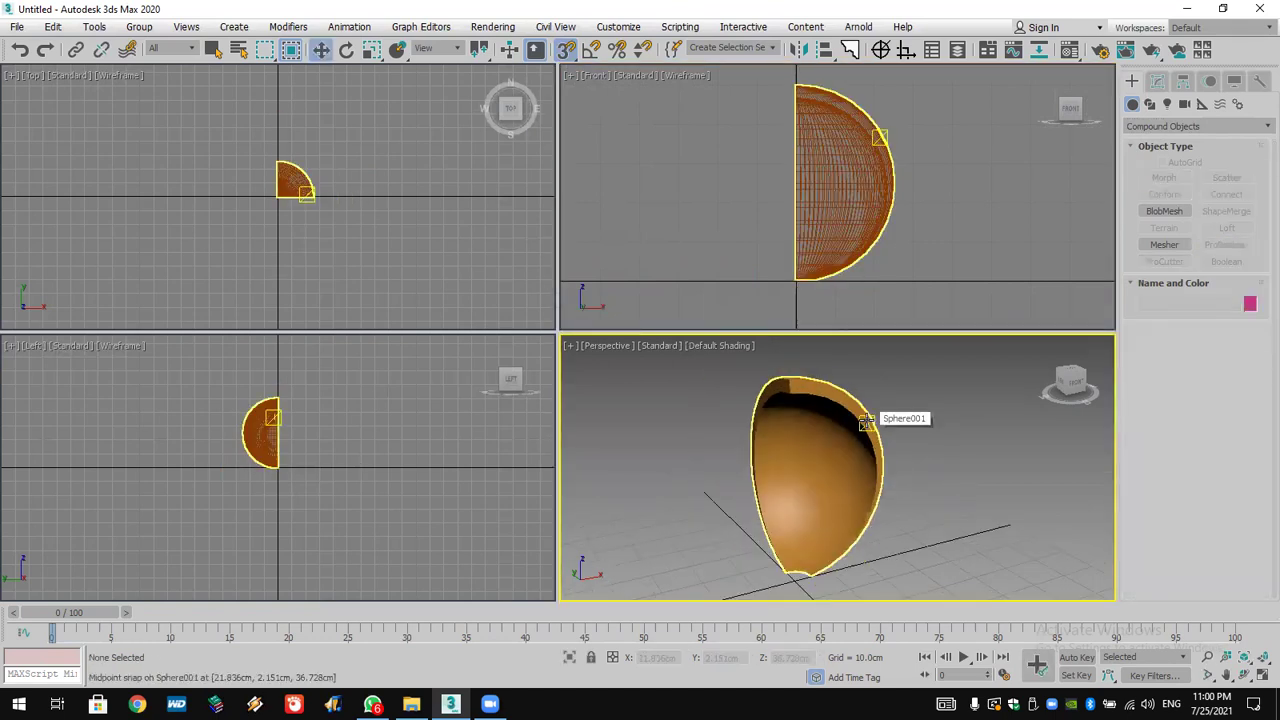
- Switch to the Rotate tool, replace 3D snapping with angle snapping, and set the snap angle to 90 degrees
{"action": "scroll", "coordinate": [293, 180], "scroll_direction": "up", "scroll_amount": 3}
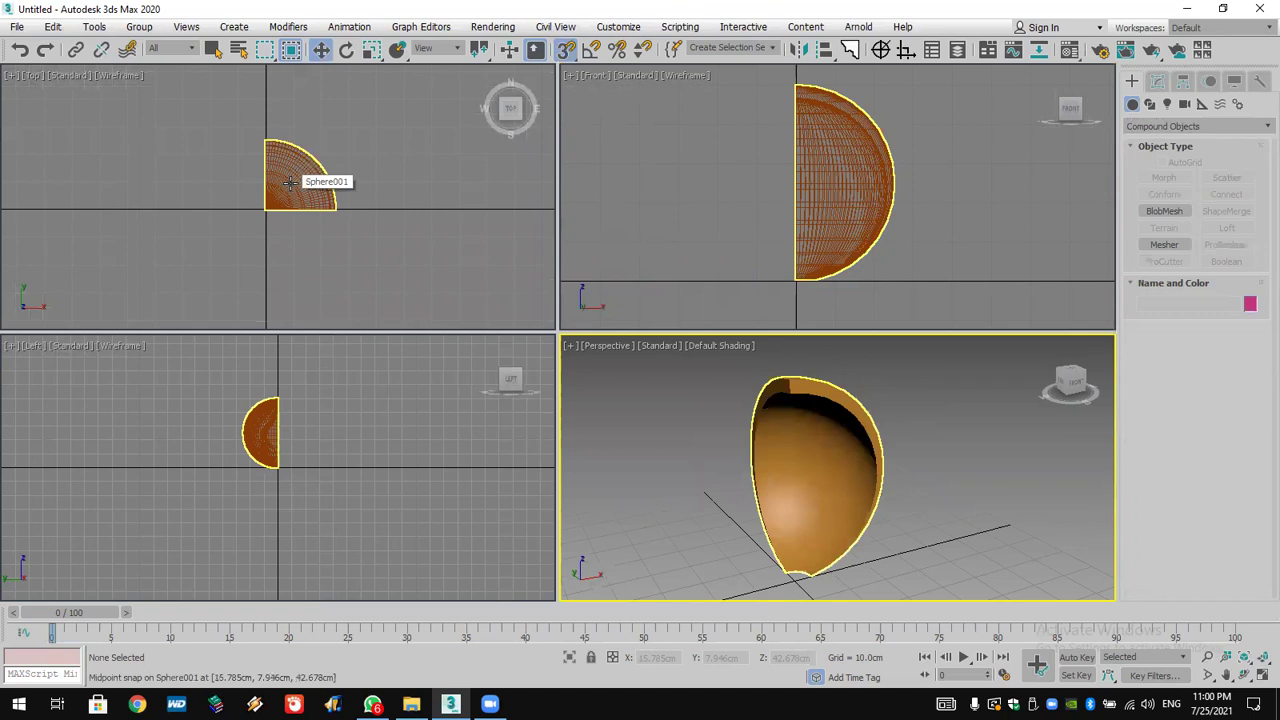
{"action": "left_click", "coordinate": [347, 50]}
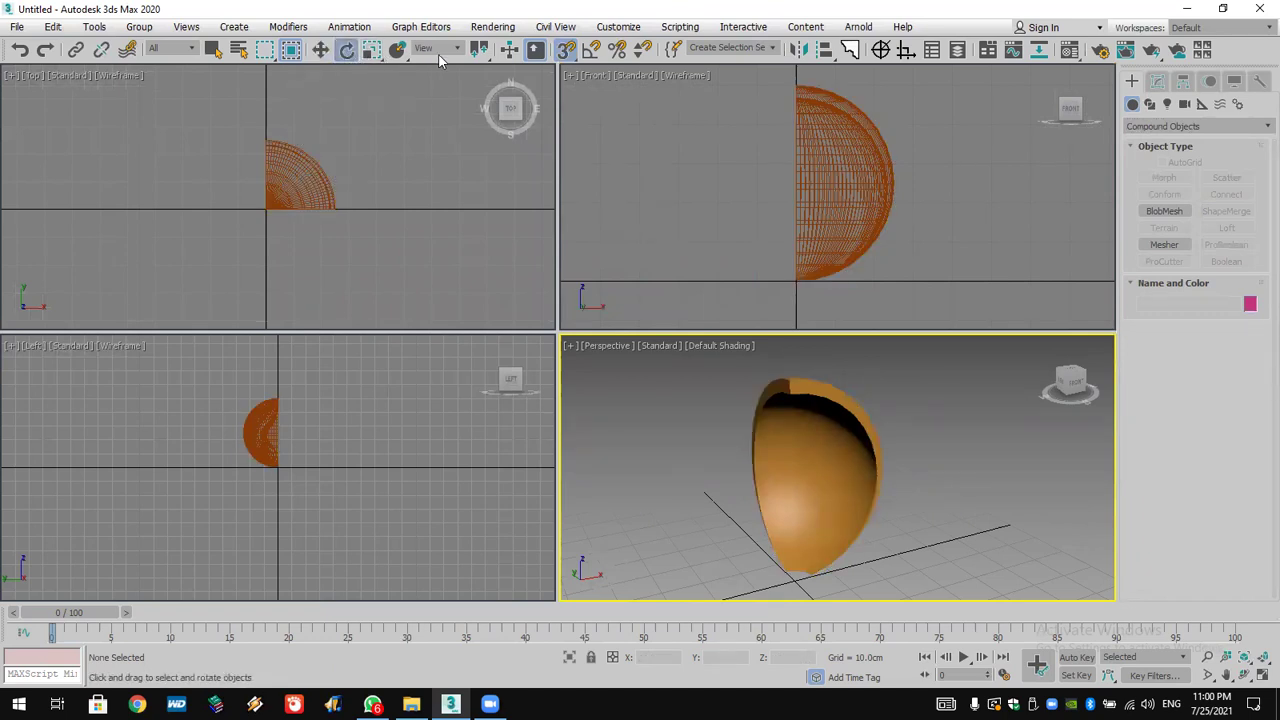
{"action": "right_click", "coordinate": [591, 50]}
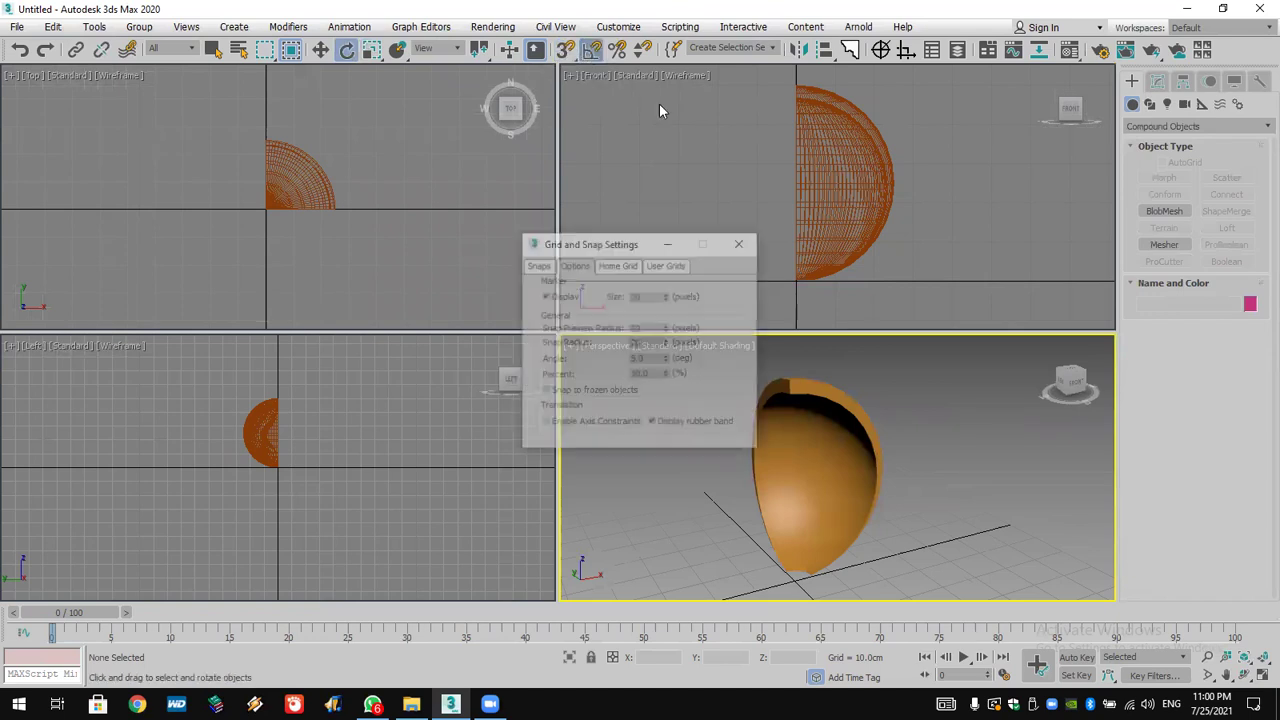
{"action": "left_click_drag", "start_coordinate": [656, 358], "coordinate": [604, 358]}
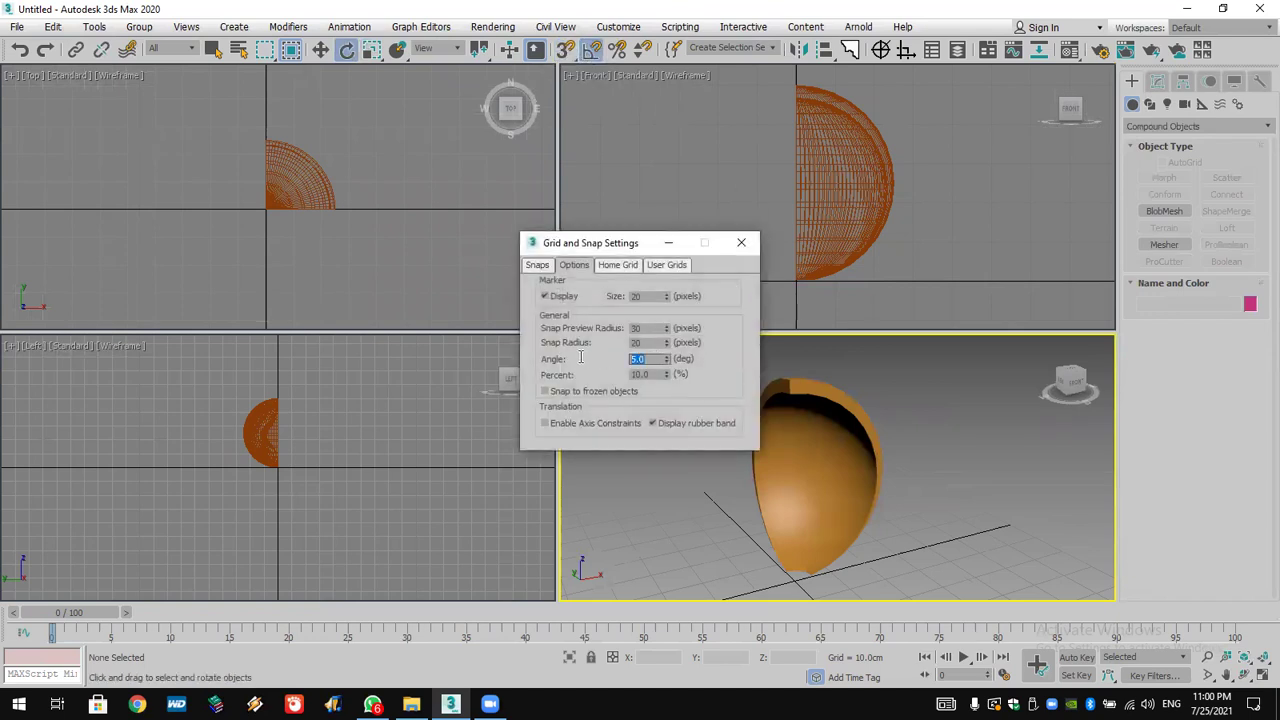
{"action": "type", "text": "90"}
{"action": "left_click", "coordinate": [741, 243]}
- Make 3 rotated copies of the shell petal in the Top view at -90 degree intervals to close the full sphere
{"action": "left_click", "coordinate": [304, 180]}
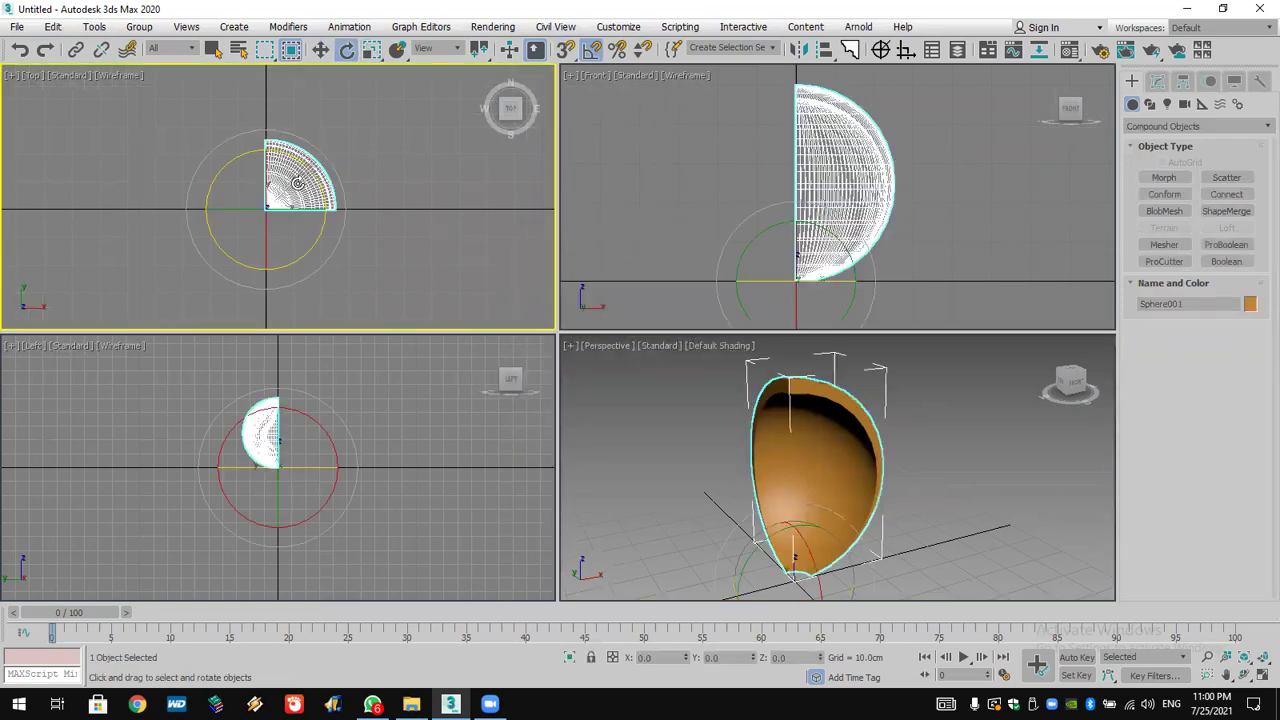
{"action": "left_click_drag", "start_coordinate": [312, 172], "coordinate": [320, 186], "text": "shift"}
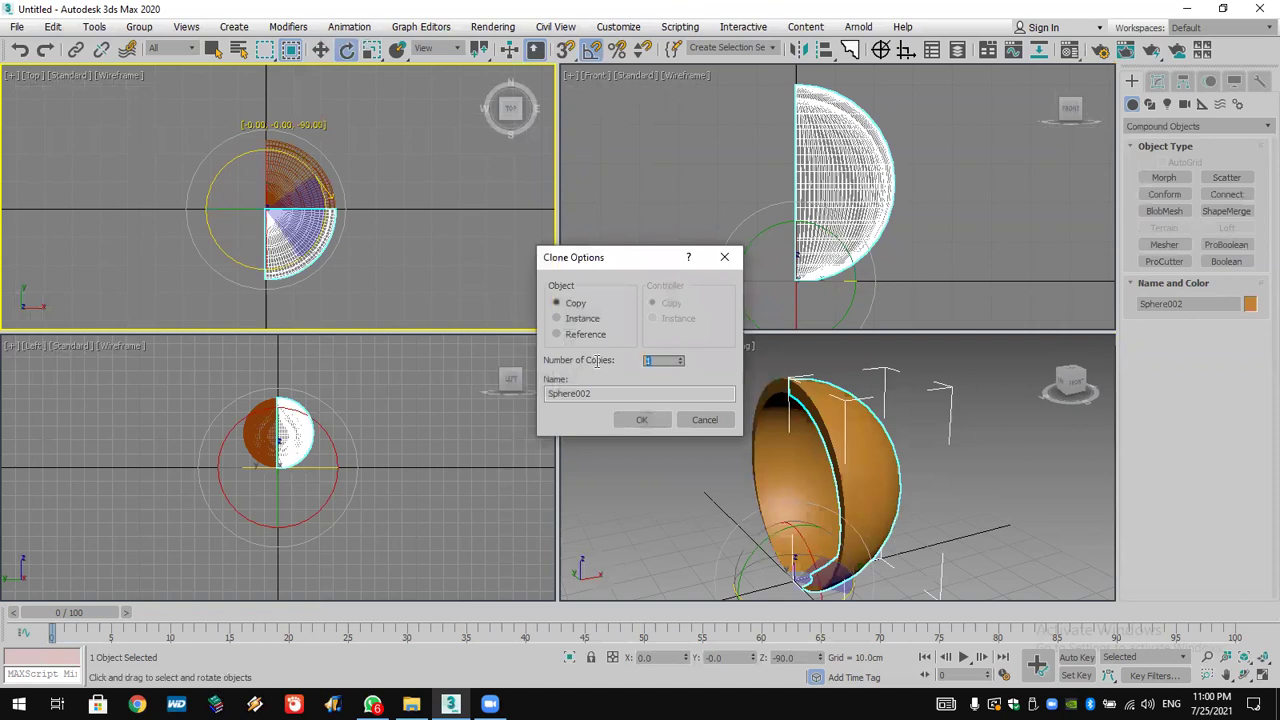
{"action": "type", "text": "3"}
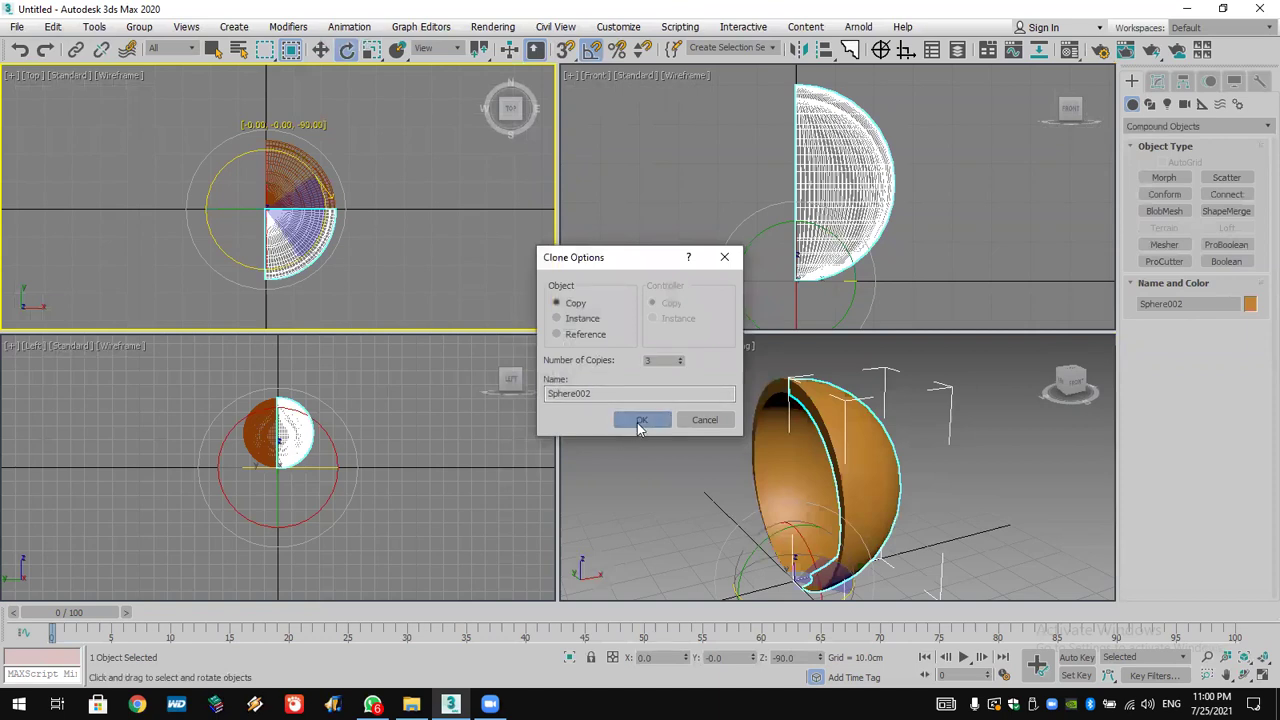
{"action": "left_click", "coordinate": [640, 422]}
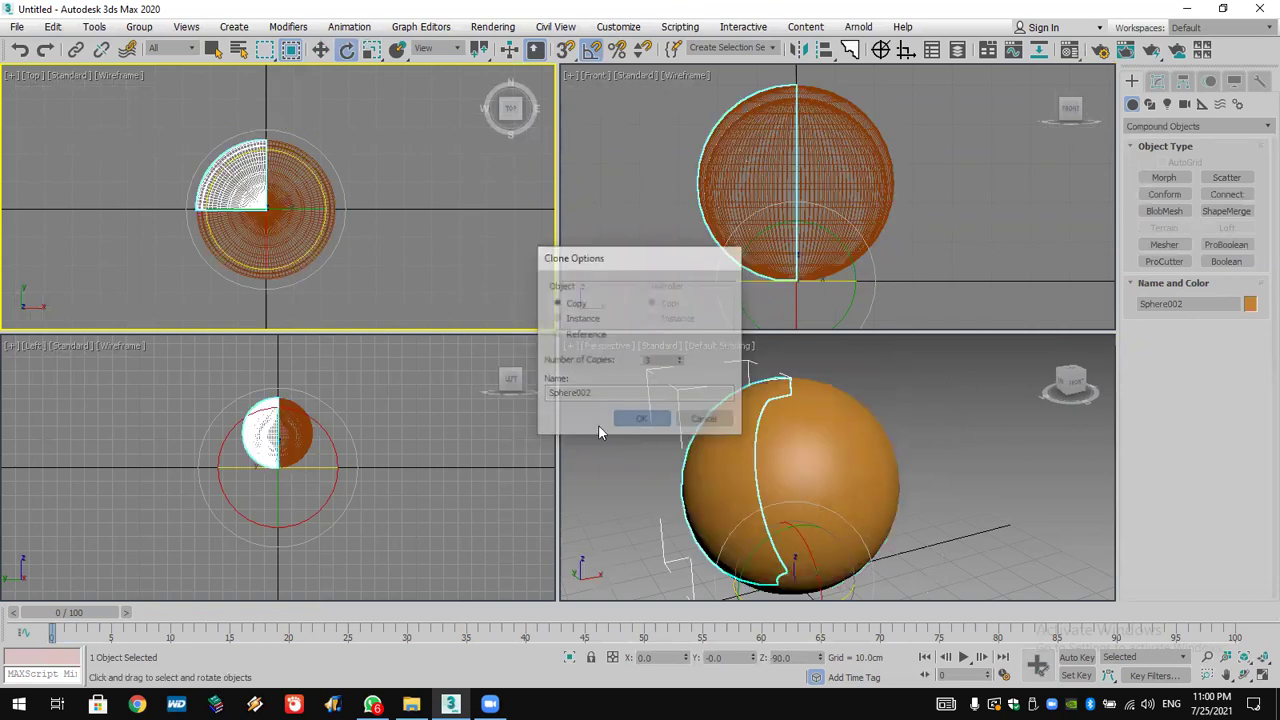
{"action": "left_click", "coordinate": [413, 221]}
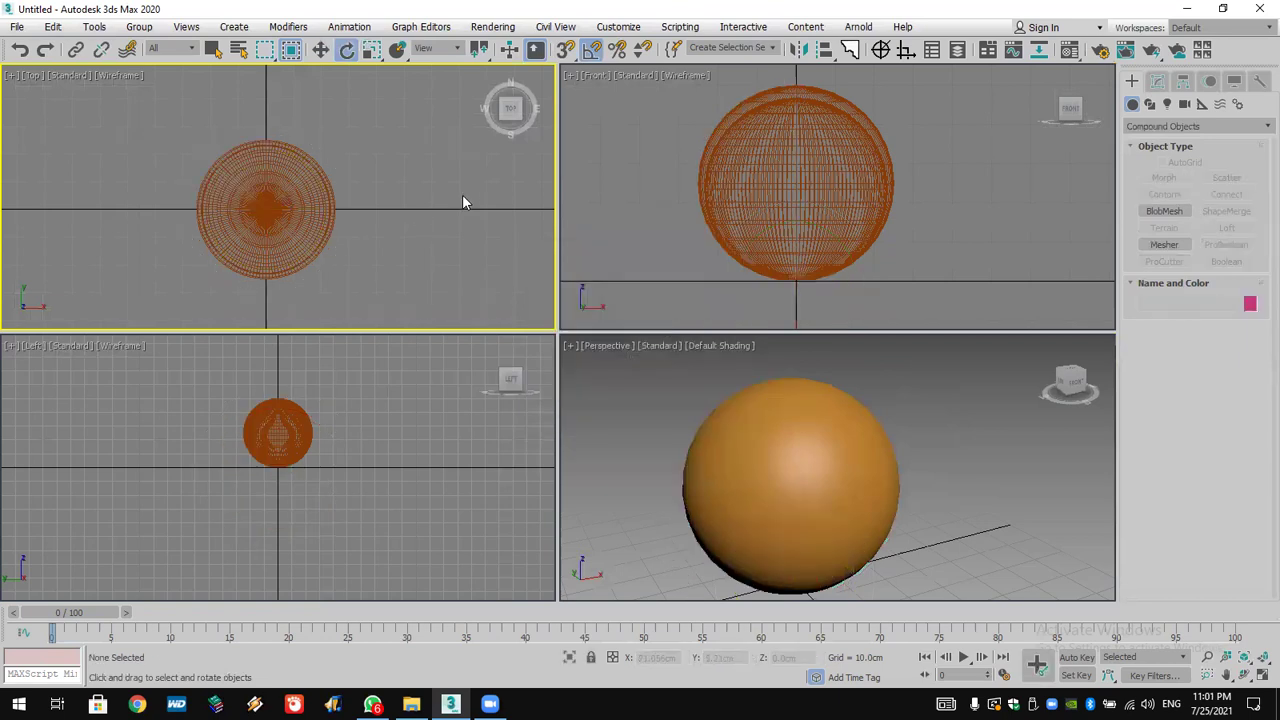
{"action": "left_click", "coordinate": [1258, 676]}
{"action": "left_click_drag", "start_coordinate": [857, 514], "coordinate": [829, 338]}
{"action": "left_click_drag", "start_coordinate": [847, 525], "coordinate": [811, 537]}
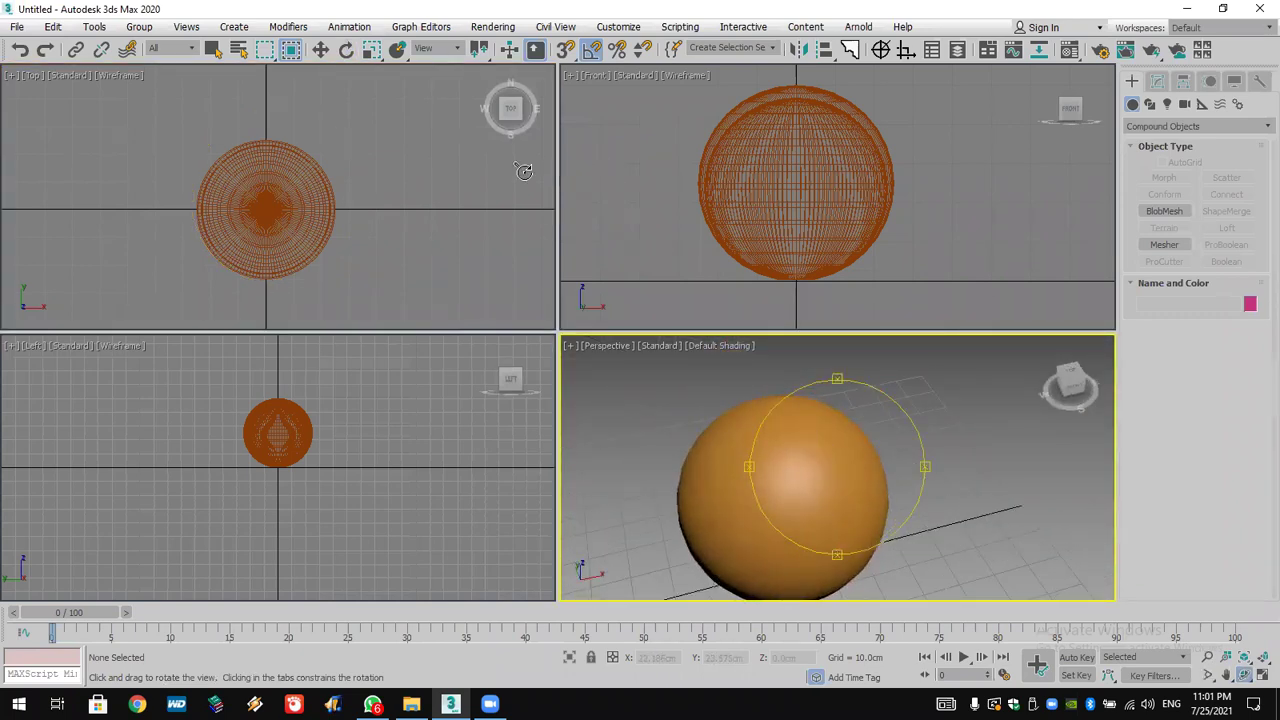
{"action": "right_click", "coordinate": [491, 183]}
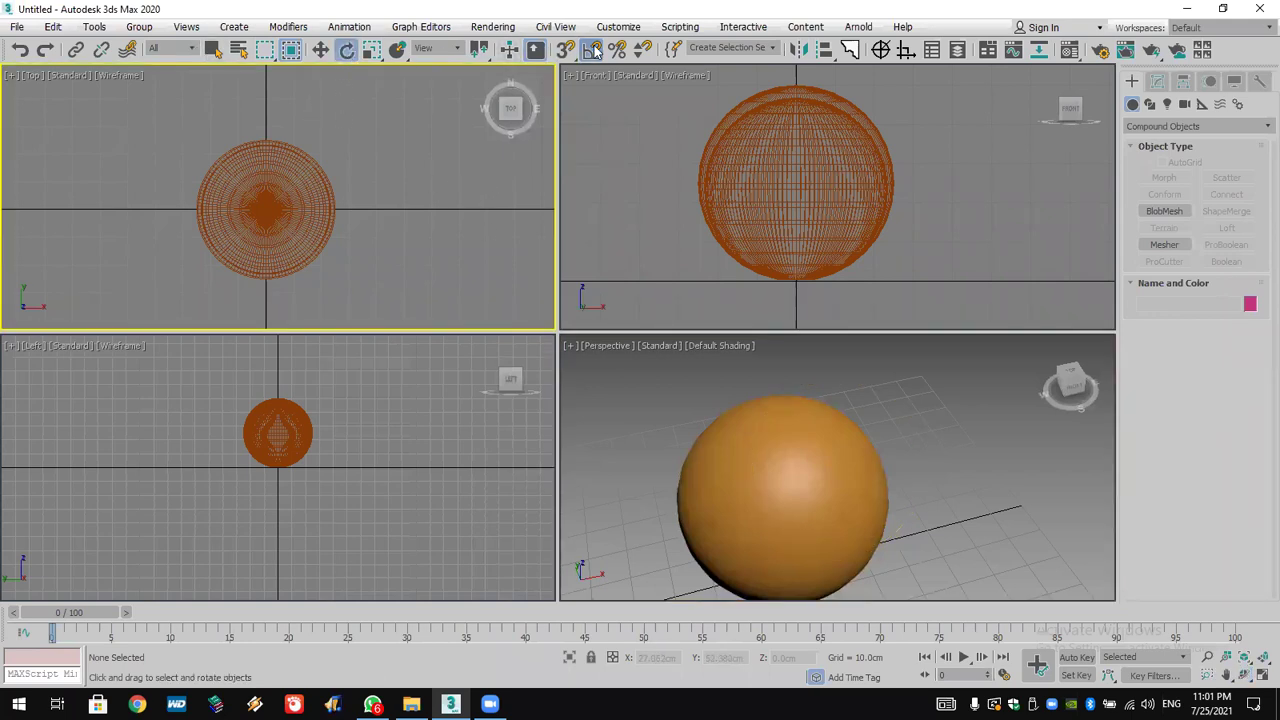
- Select all four shell petals in the Top view and set the snap angle to 45 degrees
{"action": "mouse_move", "coordinate": [316, 188]}
{"action": "left_mouse_down"}
{"action": "mouse_move", "coordinate": [292, 190]}
{"action": "mouse_move", "coordinate": [316, 182]}
{"action": "mouse_move", "coordinate": [300, 158]}
{"action": "mouse_move", "coordinate": [296, 168]}
{"action": "mouse_move", "coordinate": [322, 176]}
{"action": "mouse_move", "coordinate": [312, 165]}
{"action": "mouse_move", "coordinate": [311, 189]}
{"action": "left_mouse_up"}
{"action": "left_click", "coordinate": [20, 50]}
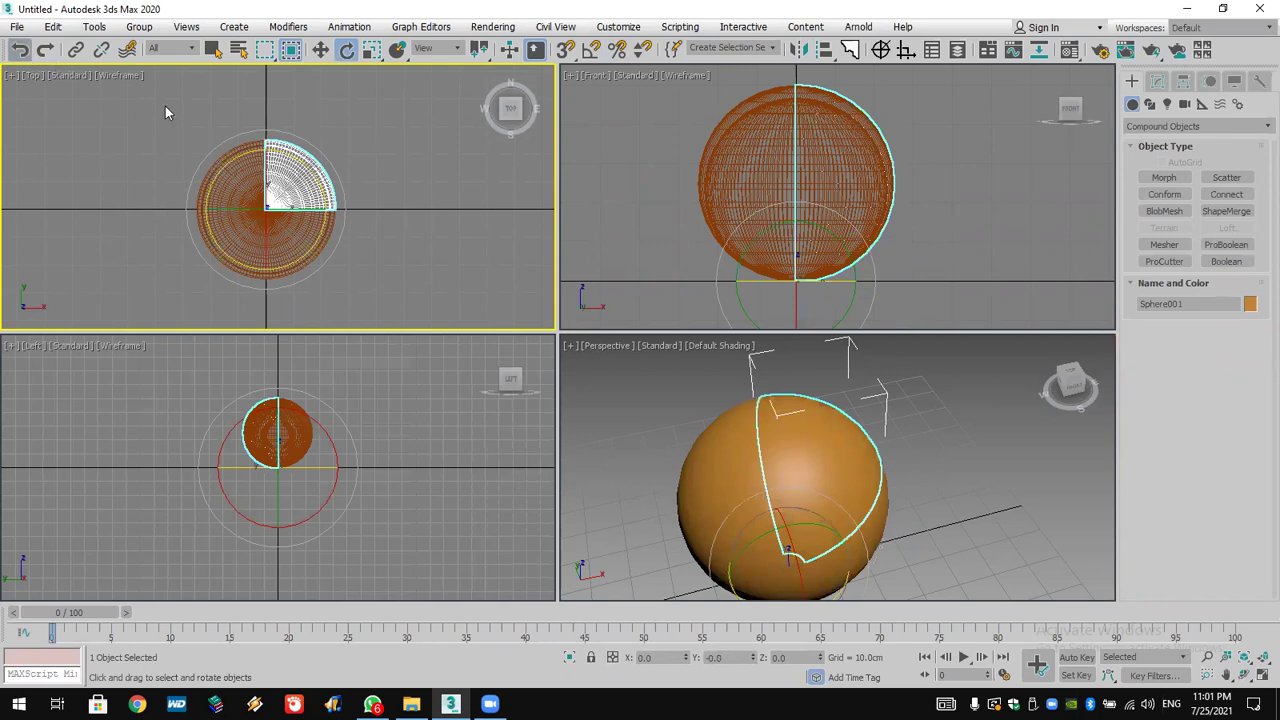
{"action": "scroll", "coordinate": [288, 224], "scroll_direction": "up", "scroll_amount": 2}
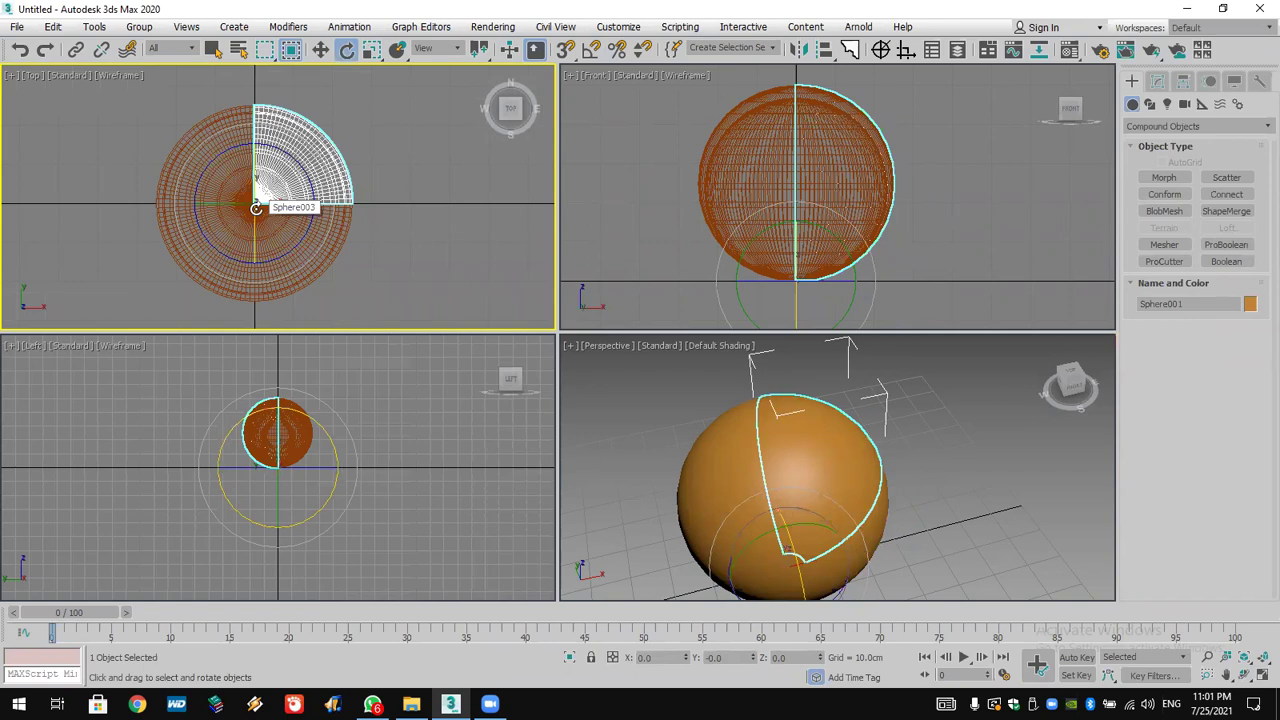
{"action": "left_click_drag", "start_coordinate": [356, 113], "coordinate": [120, 318]}
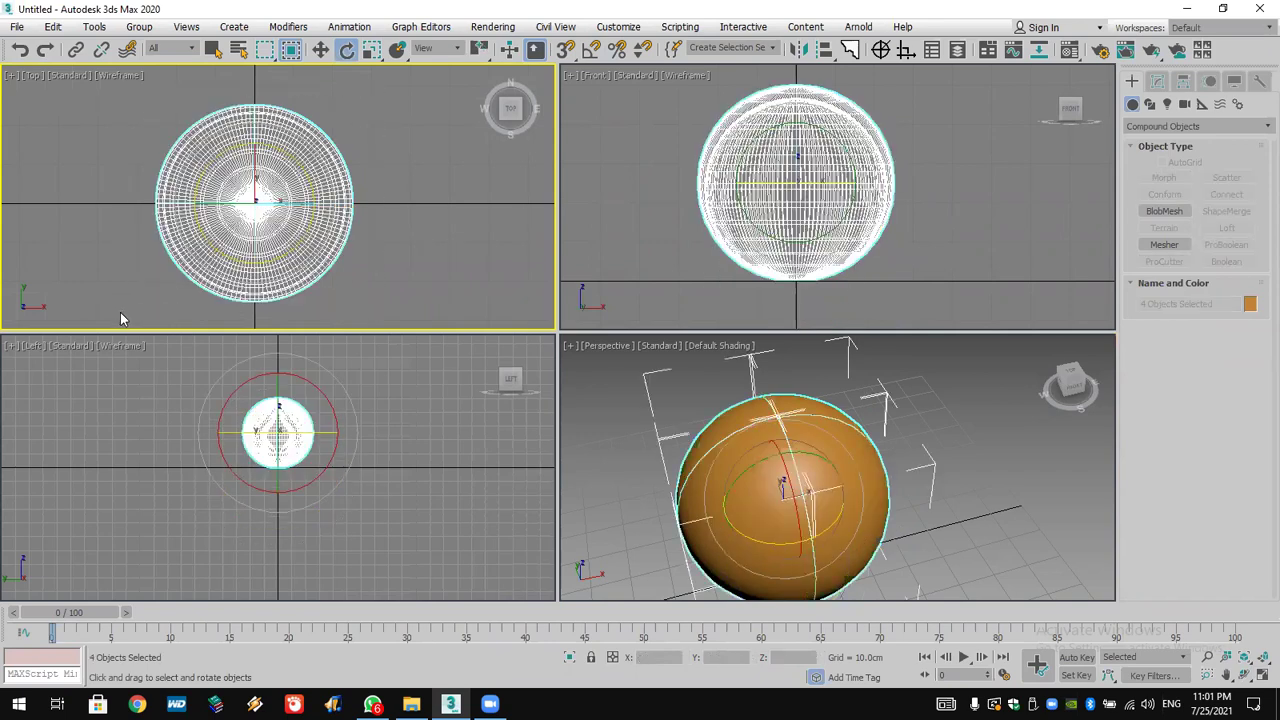
{"action": "right_click", "coordinate": [588, 50]}
{"action": "left_click_drag", "start_coordinate": [652, 358], "coordinate": [536, 345]}
{"action": "type", "text": "45"}
{"action": "key", "text": "Return"}
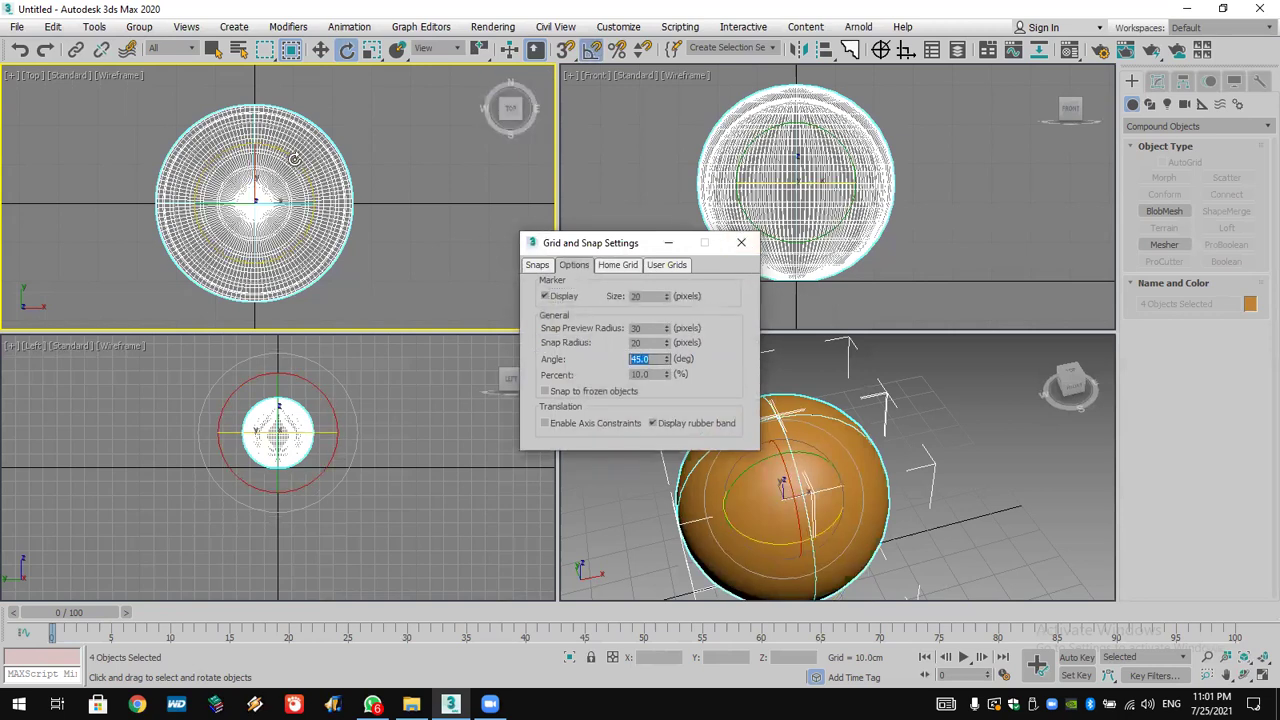
- Rotate the four petals together by -45 degrees around Z in the Top view, close the snap settings and clear the selection
{"action": "left_click_drag", "start_coordinate": [295, 157], "coordinate": [440, 196]}
{"action": "left_click", "coordinate": [741, 242]}
{"action": "left_click", "coordinate": [427, 221]}
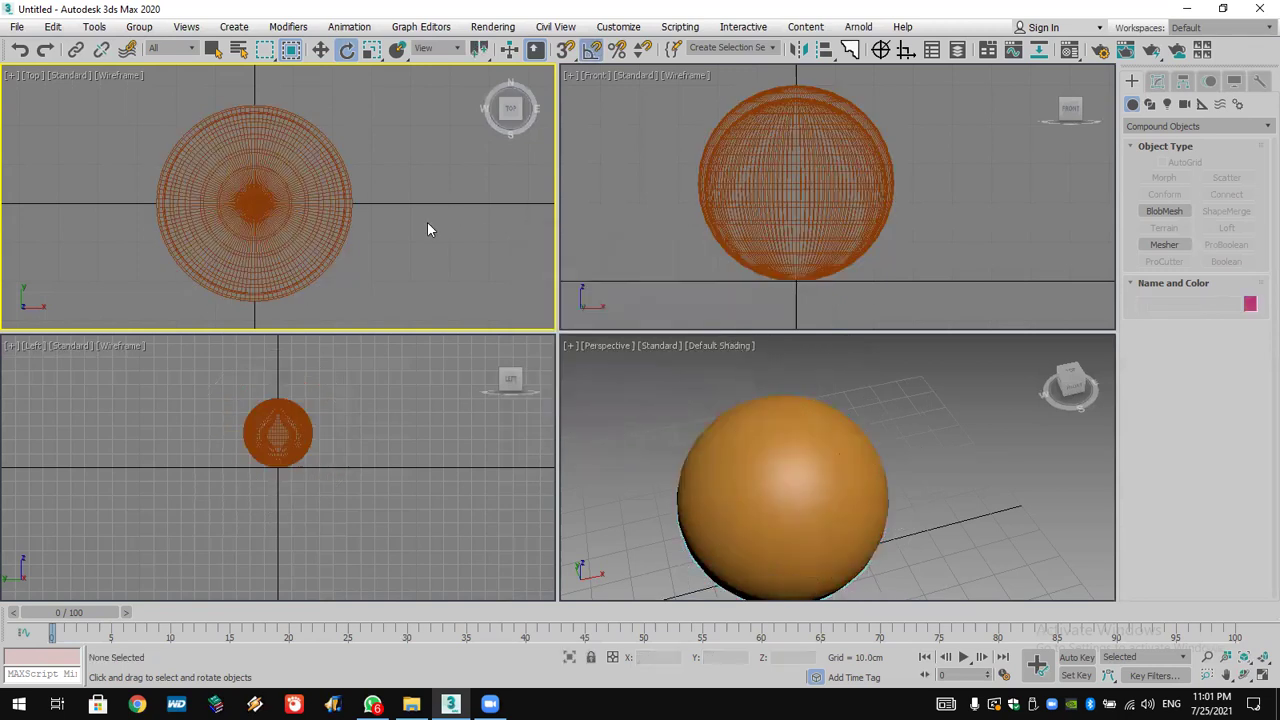
- Enable Auto Key at frame 100 and rotate the petal on the positive X side 45 degrees outward around Y
{"action": "left_click", "coordinate": [336, 212]}
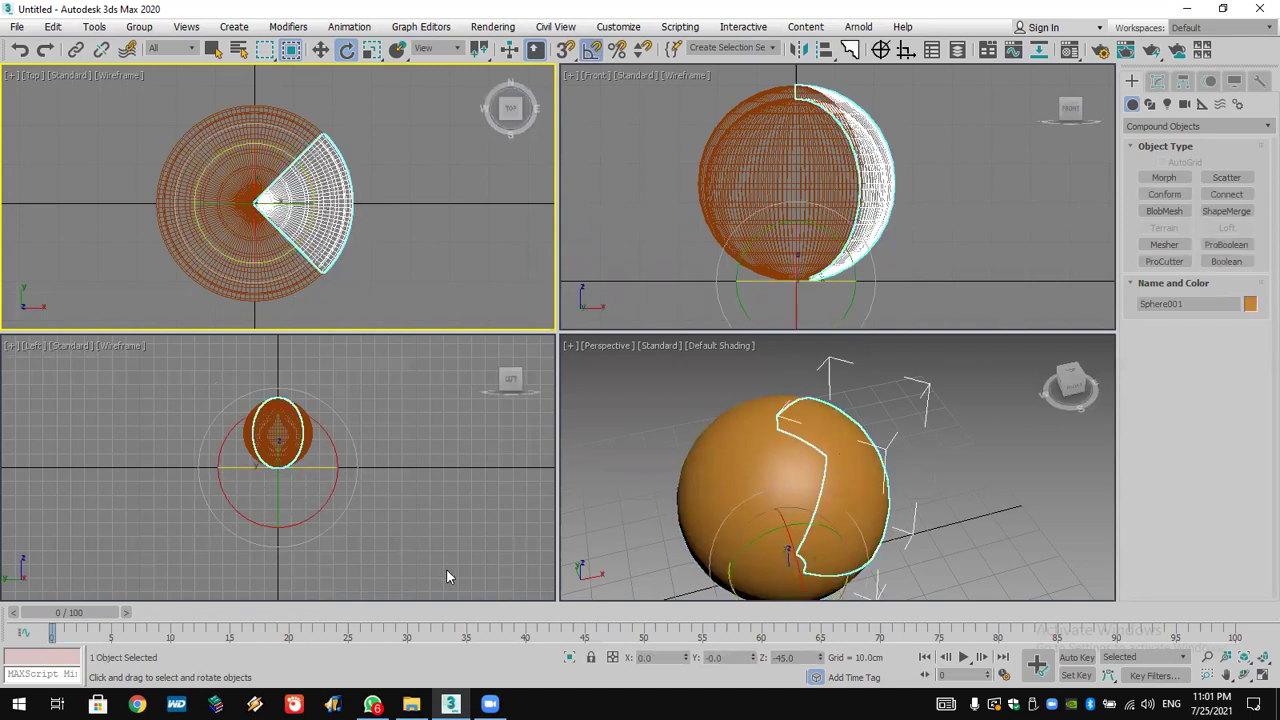
{"action": "left_click_drag", "start_coordinate": [100, 614], "coordinate": [1219, 612]}
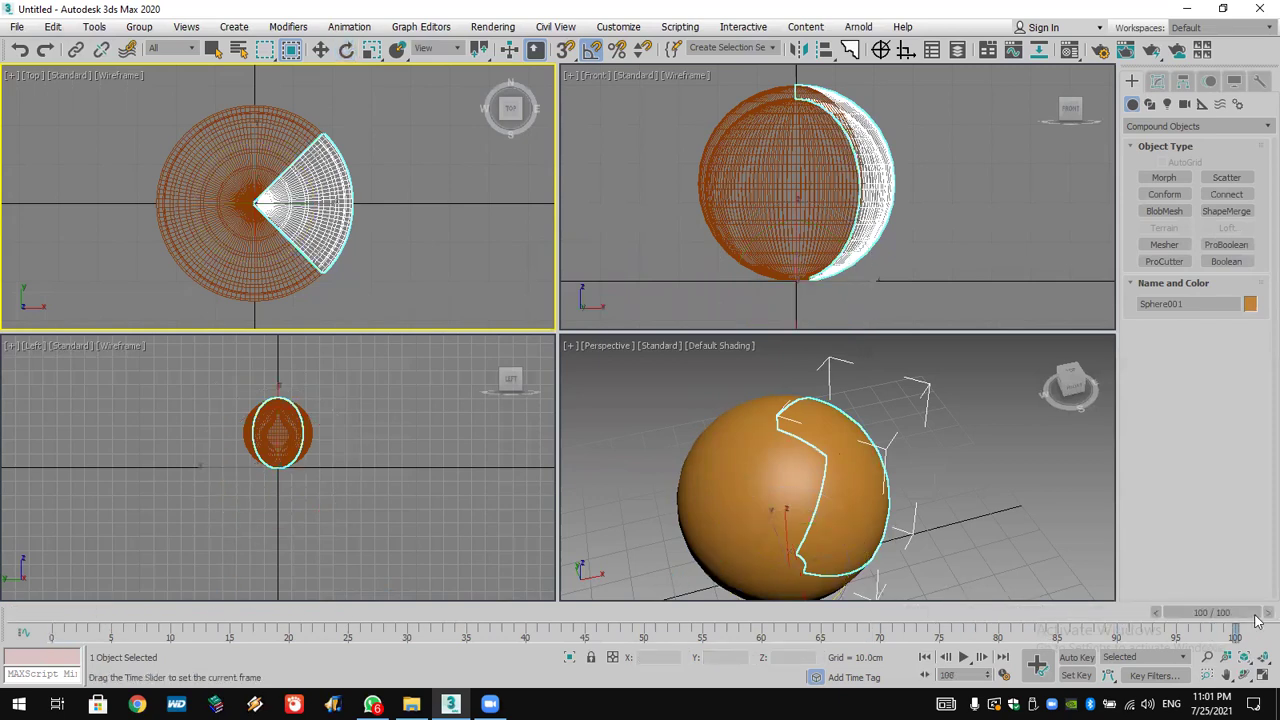
{"action": "left_click", "coordinate": [1077, 656]}
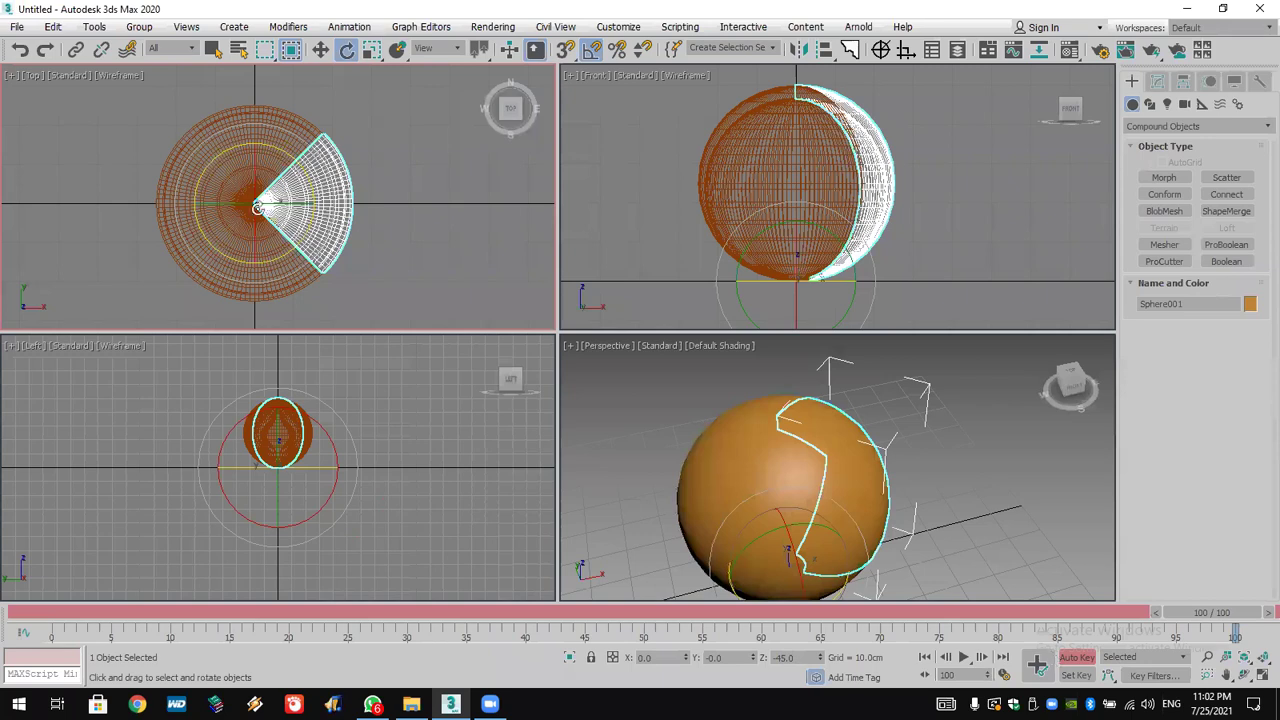
{"action": "left_click_drag", "start_coordinate": [273, 204], "coordinate": [277, 205]}
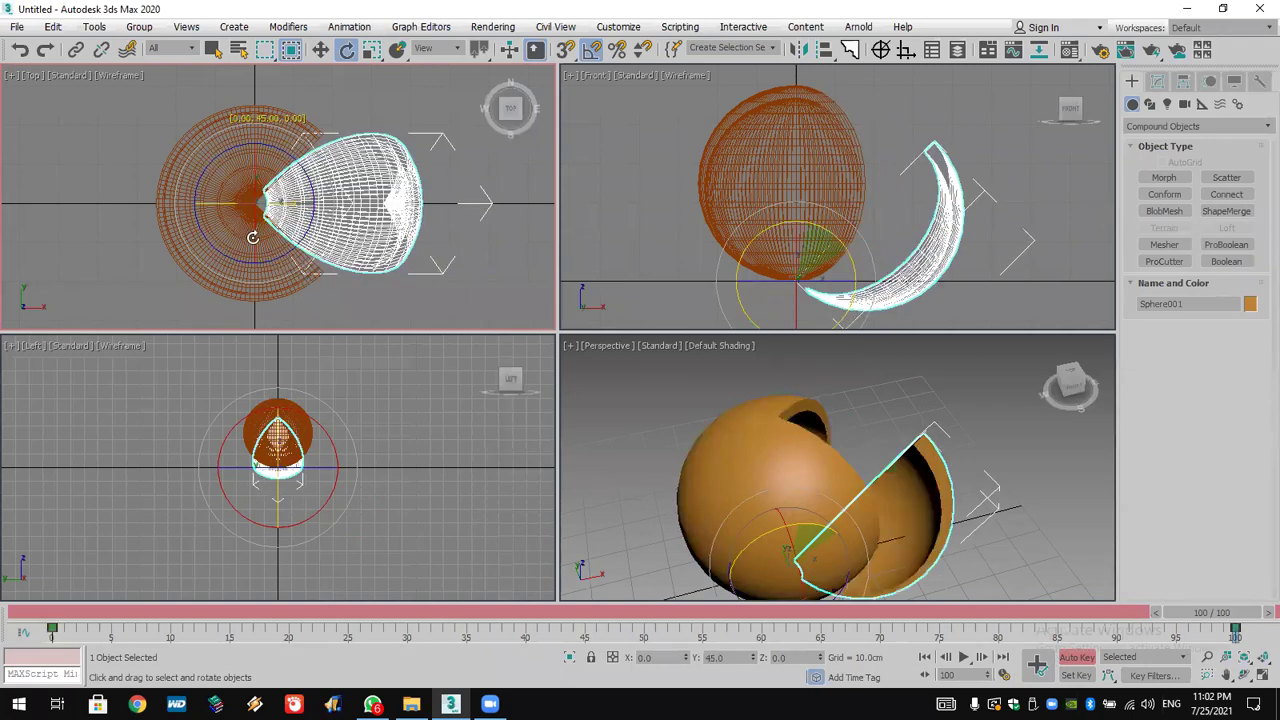
- Rotate each of the other three petals 45 degrees outward from the centre at frame 100
{"action": "left_click_drag", "start_coordinate": [253, 237], "coordinate": [118, 249], "text": "shift"}
{"action": "left_click_drag", "start_coordinate": [200, 207], "coordinate": [224, 203], "text": "shift"}
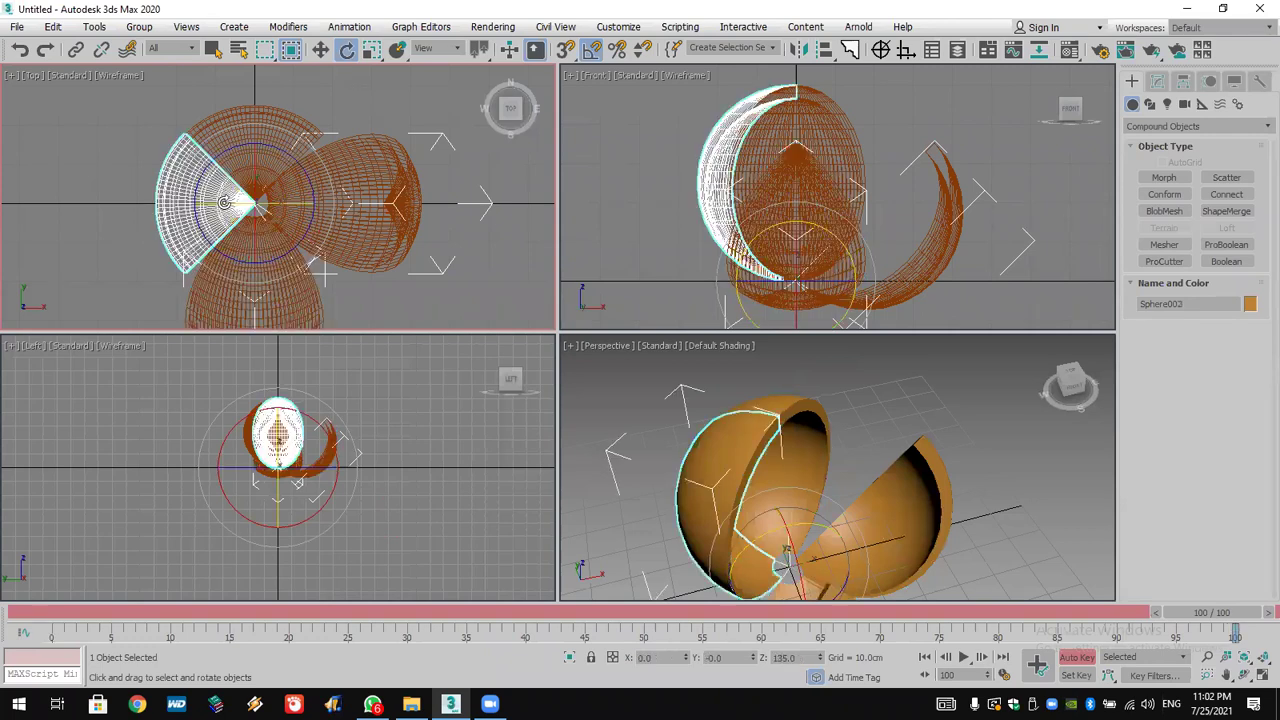
{"action": "left_click_drag", "start_coordinate": [223, 148], "coordinate": [200, 110]}
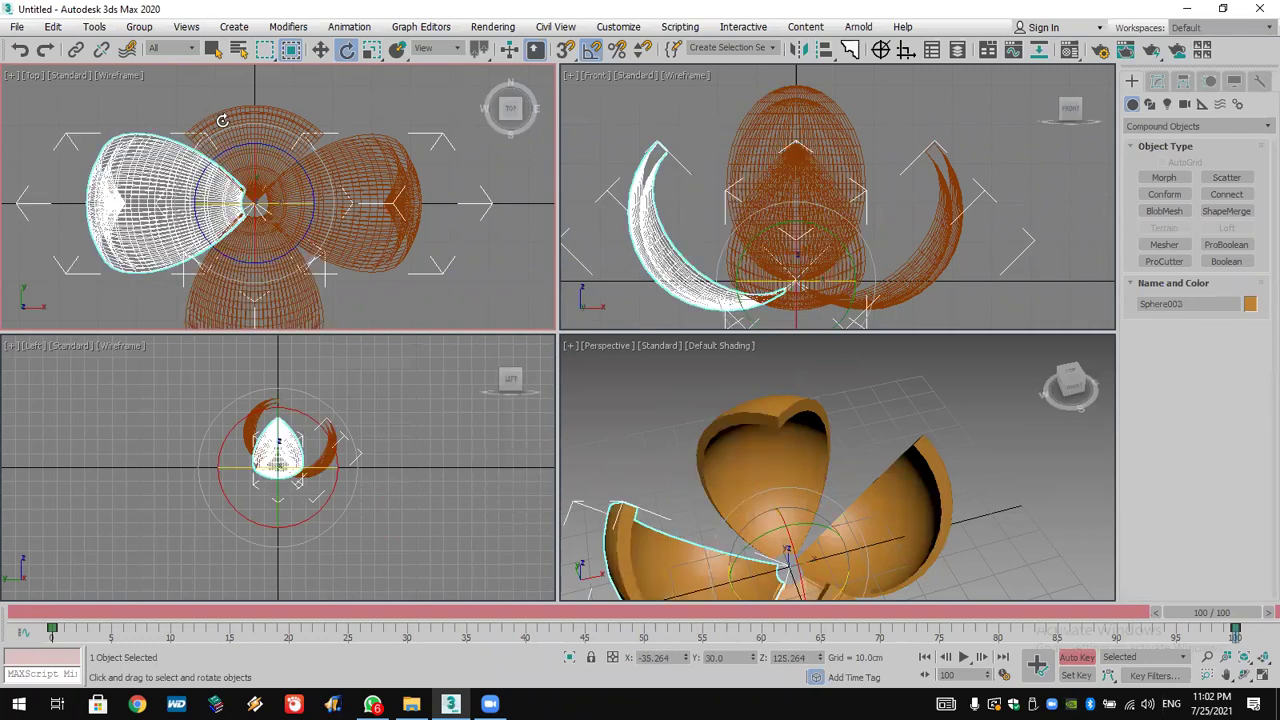
{"action": "left_click", "coordinate": [257, 171]}
{"action": "left_click_drag", "start_coordinate": [253, 163], "coordinate": [255, 150]}
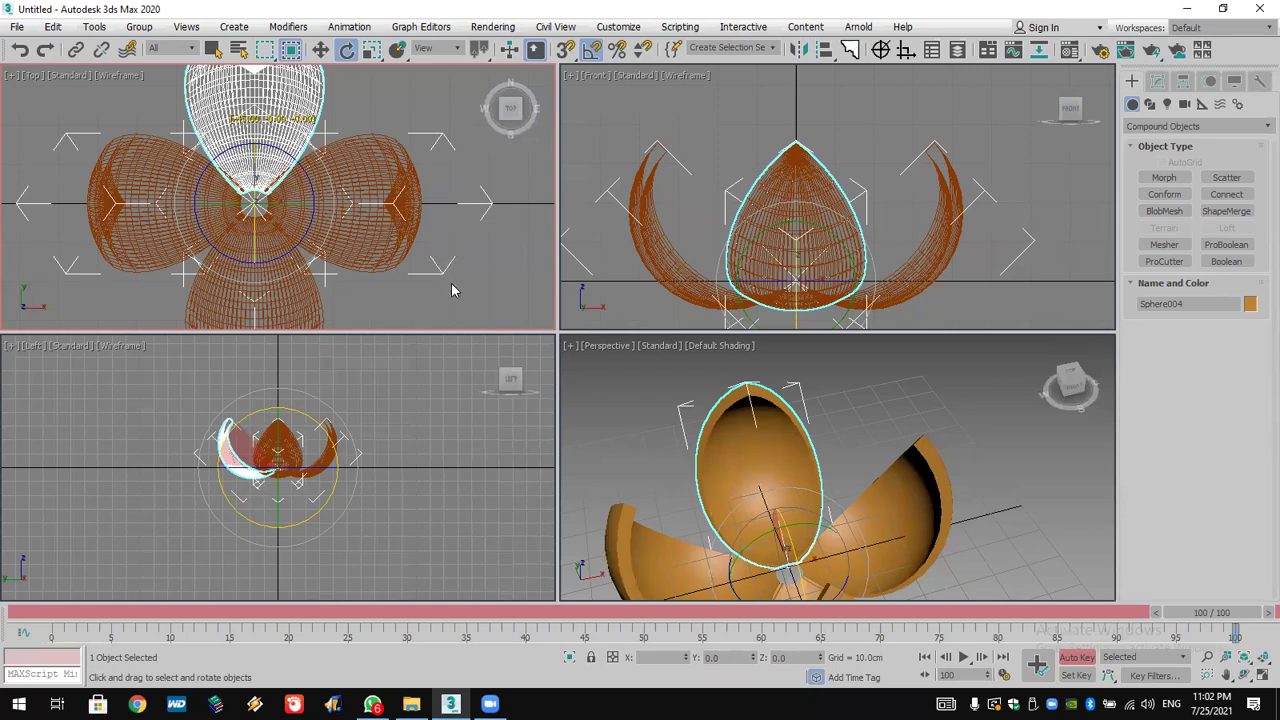
- Select all four petals, rotate them together around Z in the Top view without angle snapping, and turn off Auto Key
{"action": "left_click_drag", "start_coordinate": [38, 318], "coordinate": [440, 128]}
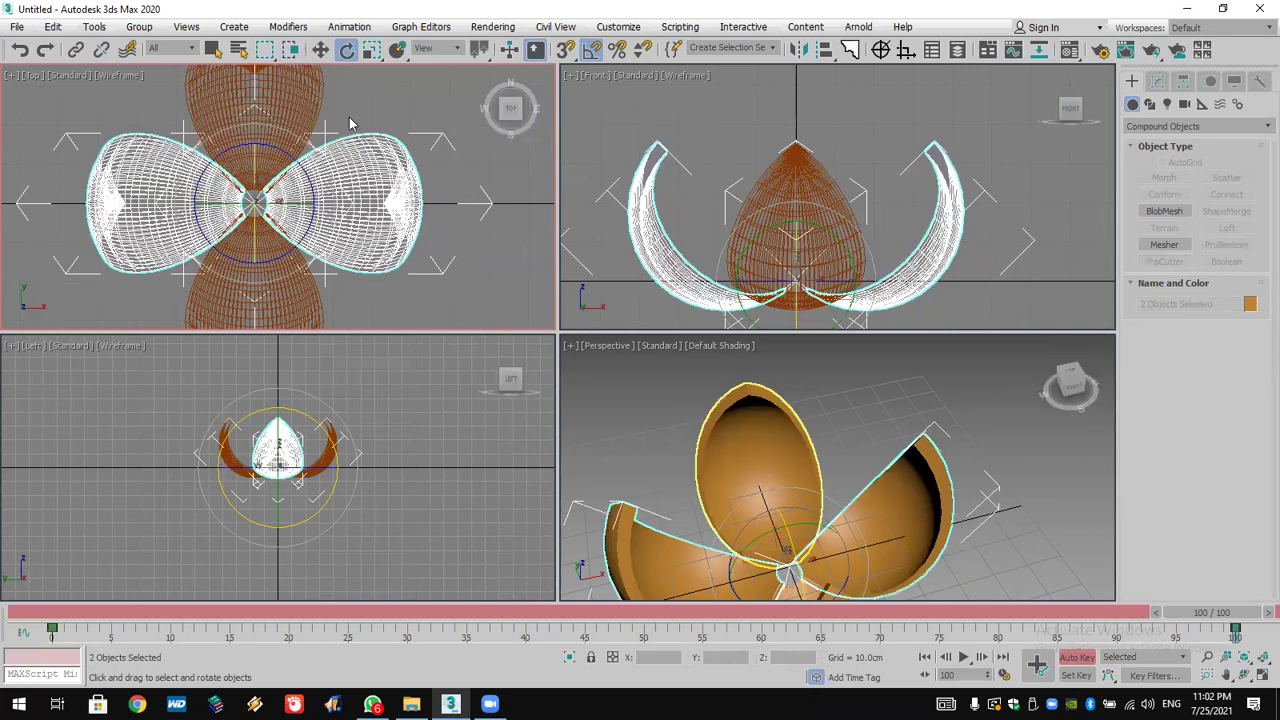
{"action": "left_click", "coordinate": [312, 108], "text": "ctrl"}
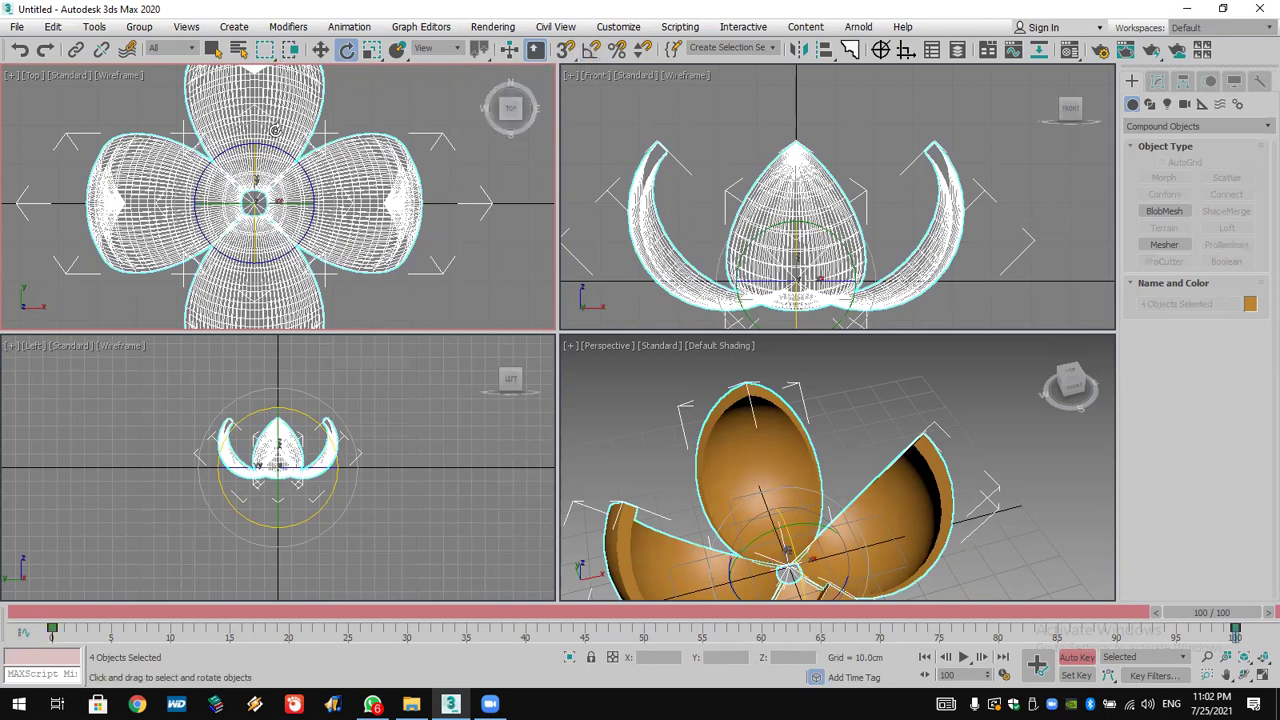
{"action": "left_click_drag", "start_coordinate": [284, 148], "coordinate": [336, 240]}
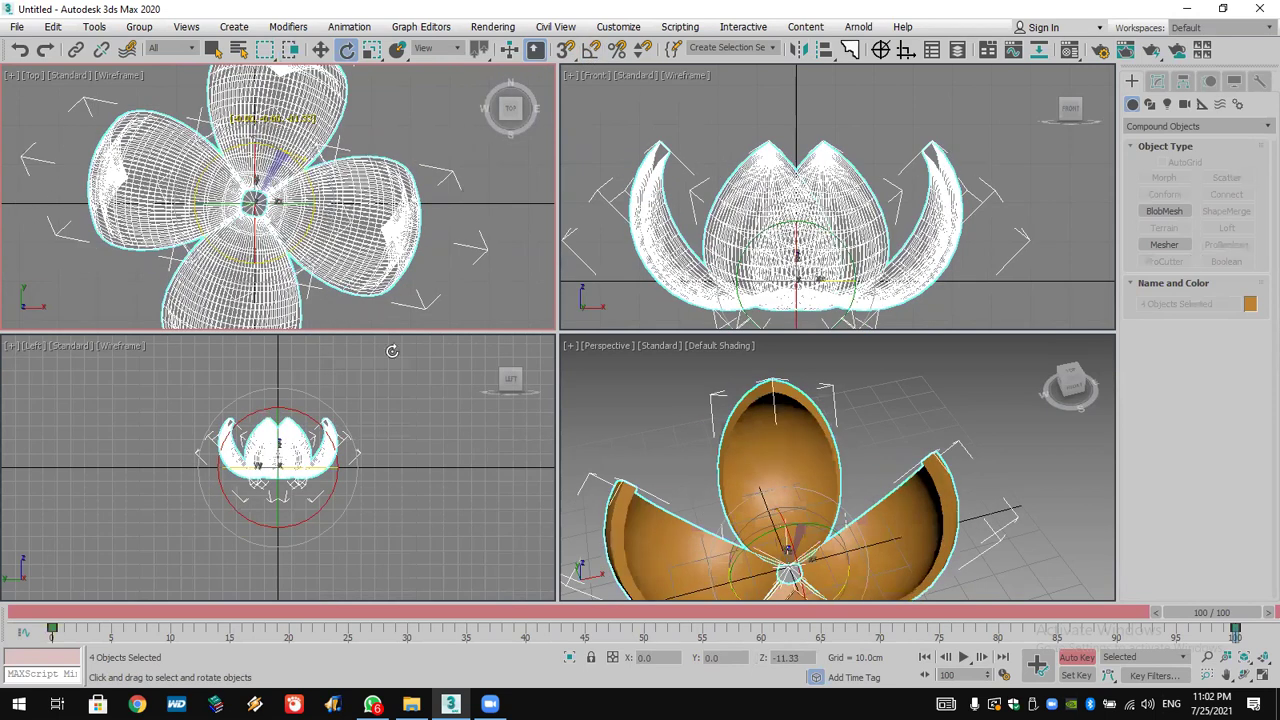
{"action": "key", "text": "ctrl+z"}
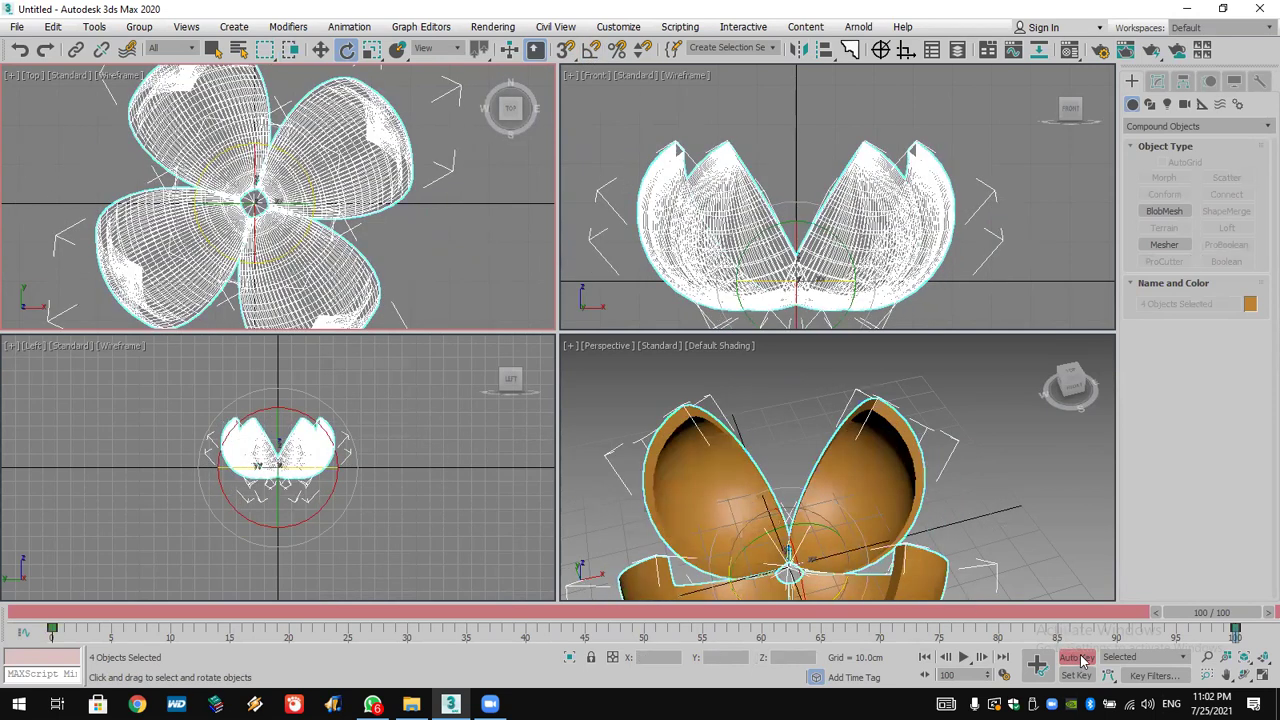
- Play the opening petal animation in the Perspective view, fit the petals in all viewports, and replay it
{"action": "scroll", "coordinate": [936, 482], "scroll_direction": "down", "scroll_amount": 5}
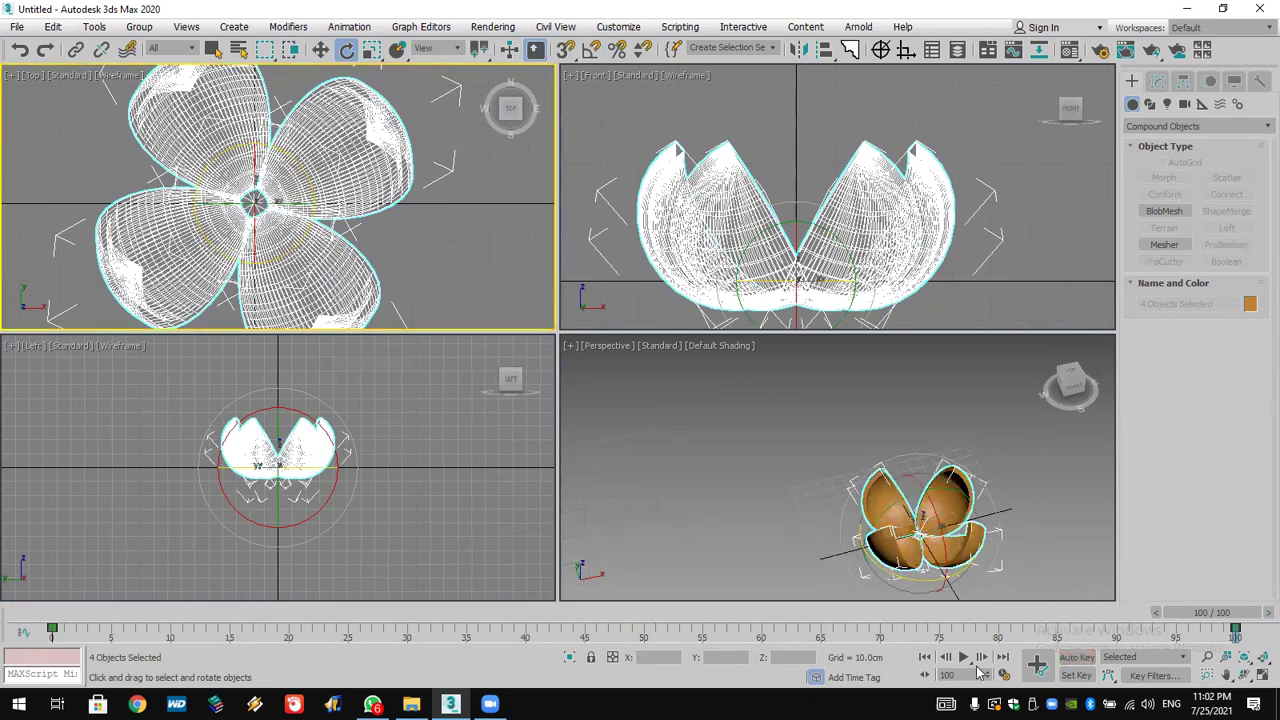
{"action": "left_click", "coordinate": [966, 657]}
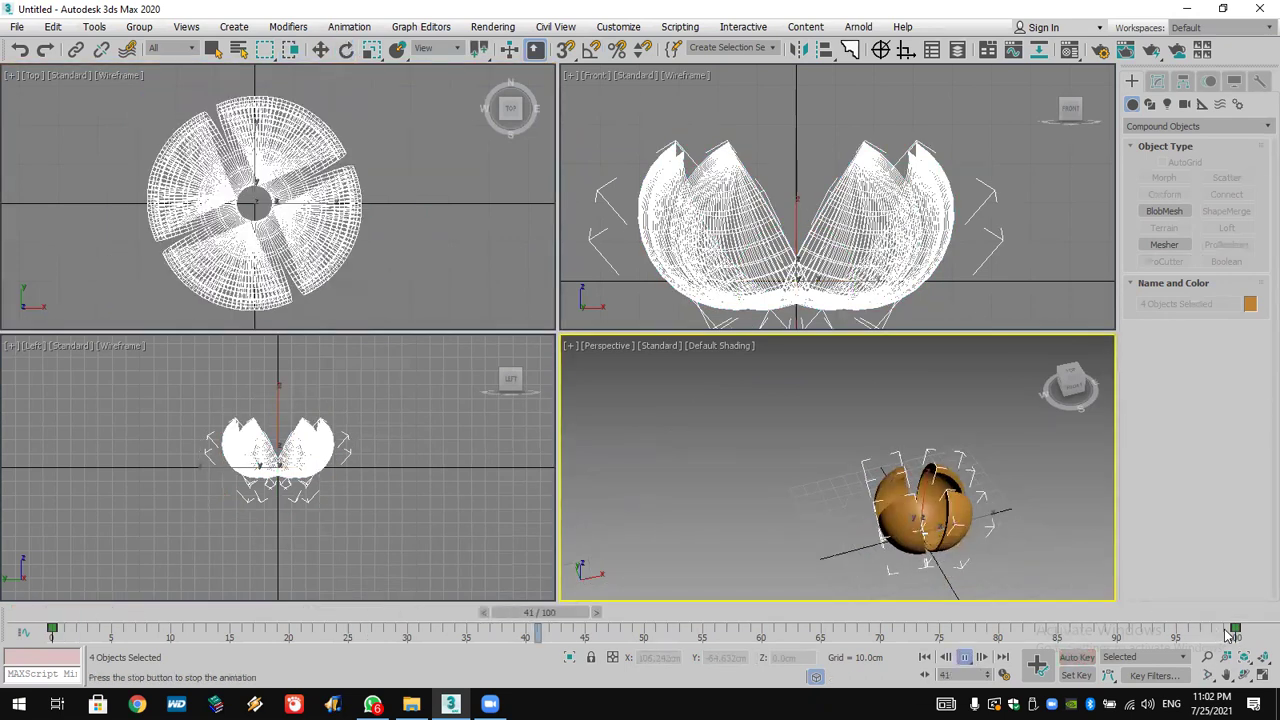
{"action": "left_click", "coordinate": [1262, 660]}
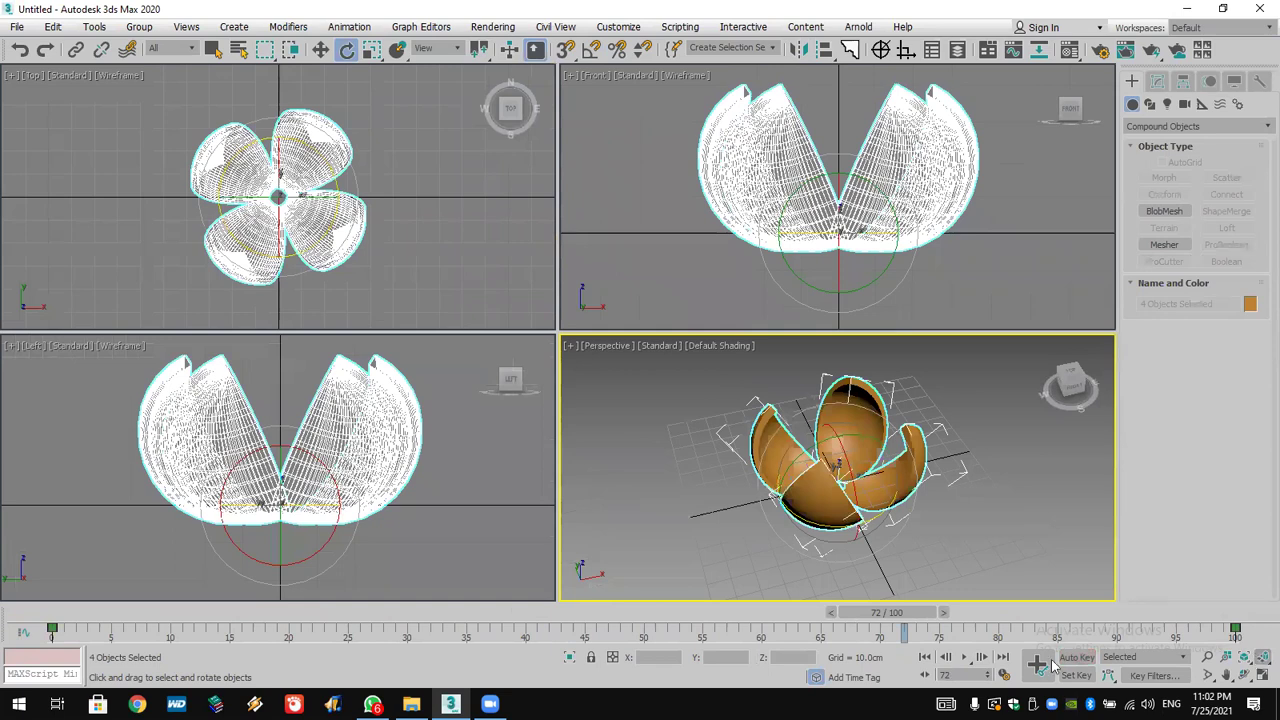
{"action": "left_click", "coordinate": [965, 657]}
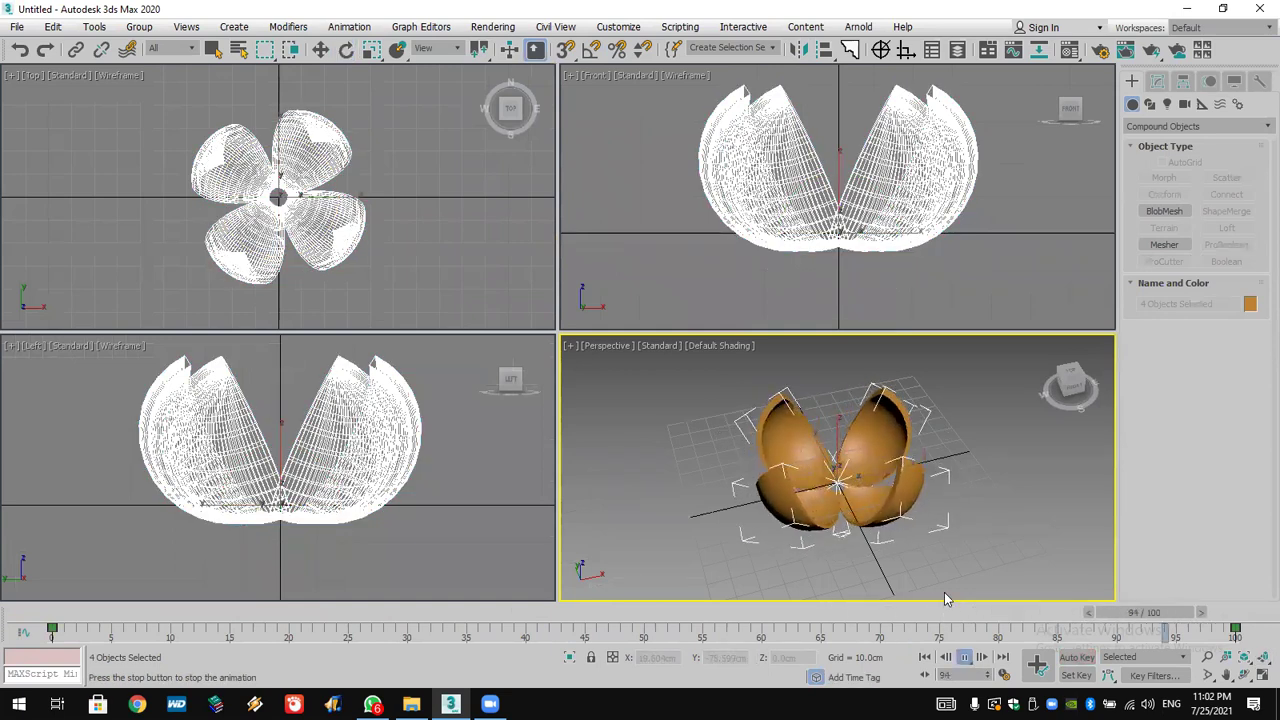